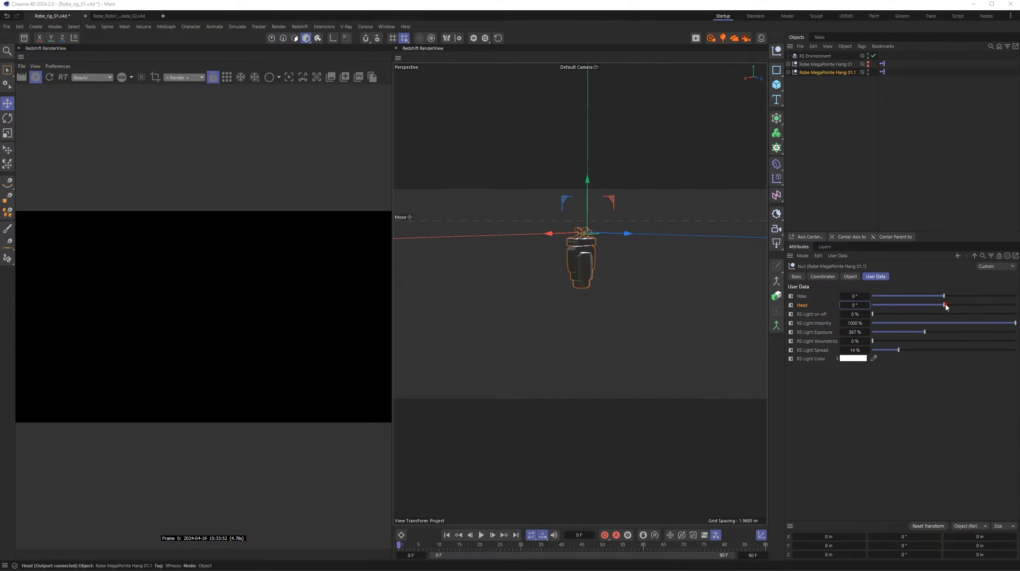
- Pose Robe MegaPointe Hang 01.1 at Yoke -3° and Head 65°, with its light on at 100%, volumetrics 3.5% and spread 49%
mouse_move(944, 304)
left_mouse_down()
mouse_move(996, 304)
mouse_move(922, 296)
mouse_move(945, 296)
left_mouse_up()
left_click(1010, 315)
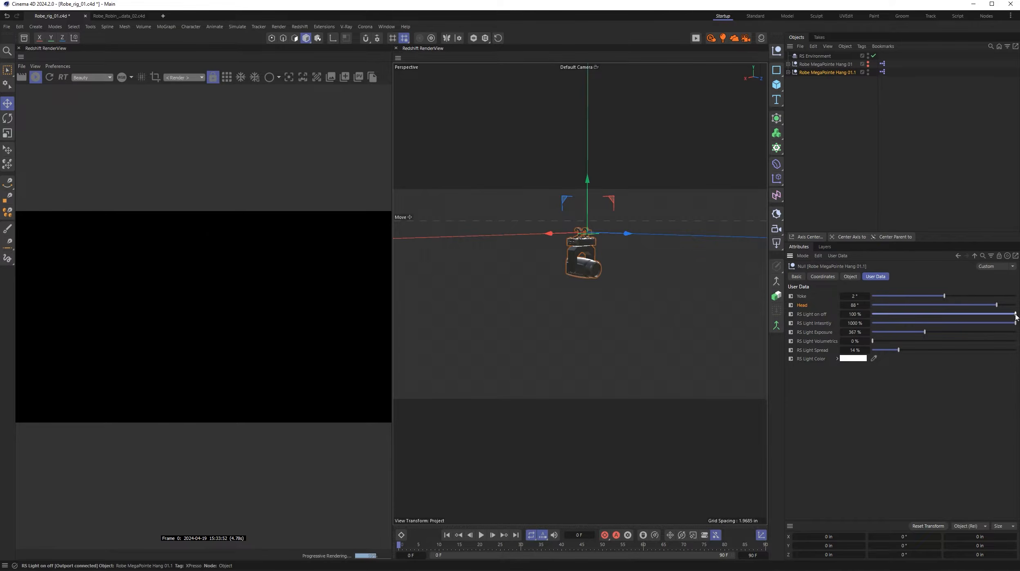
left_click_drag(944, 296, 982, 305)
left_click_drag(872, 340, 966, 350)
- Change the fixture's RS Light Color to orange after trying green
left_click(854, 358)
left_click(899, 434)
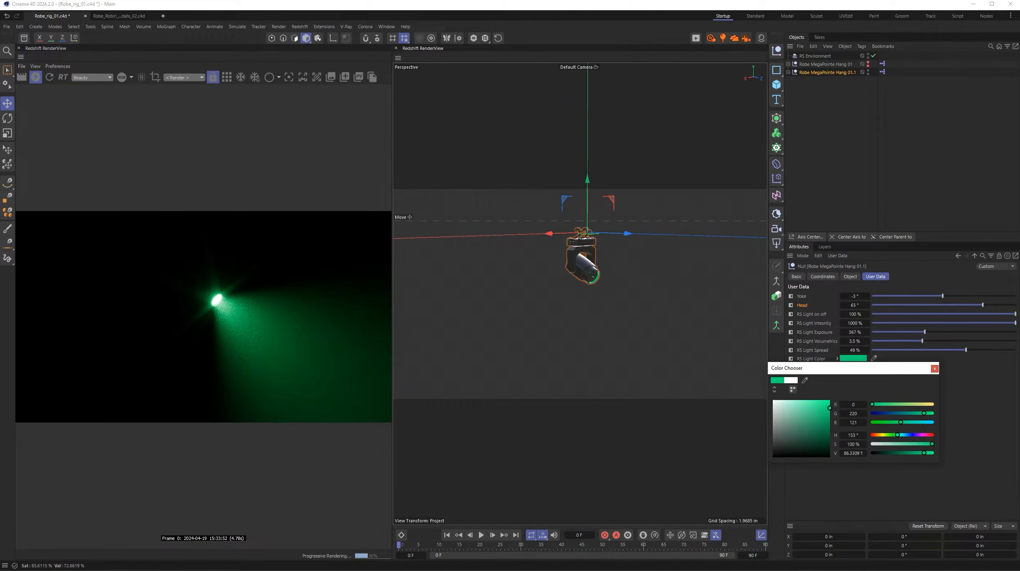
left_click(877, 435)
left_click(934, 368)
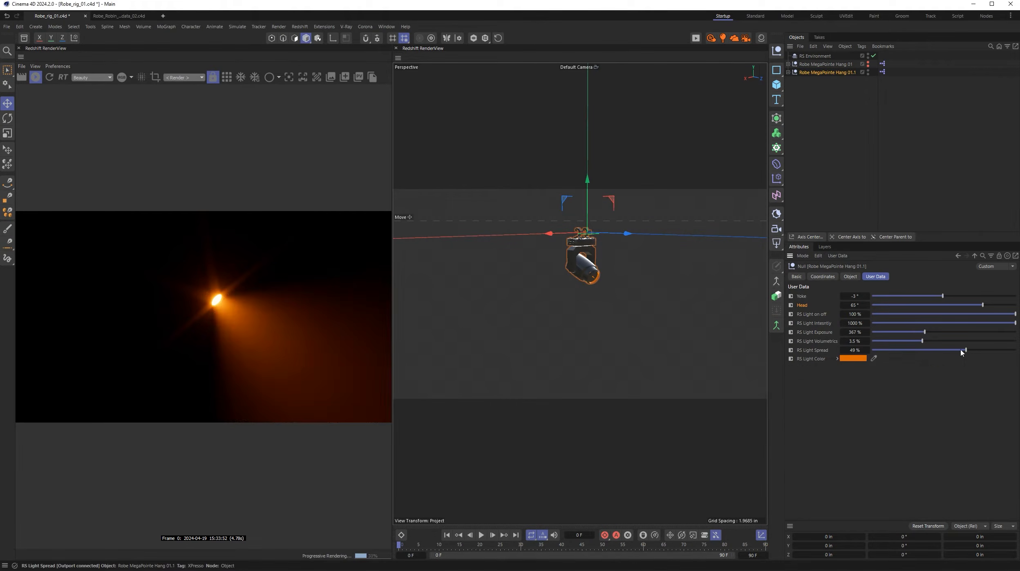
- Aim the head at 84°, set exposure to 528%, volumetrics to 1.5% and spread to 10%, and color the light red
left_click_drag(966, 350, 945, 296)
left_click_drag(922, 340, 891, 350)
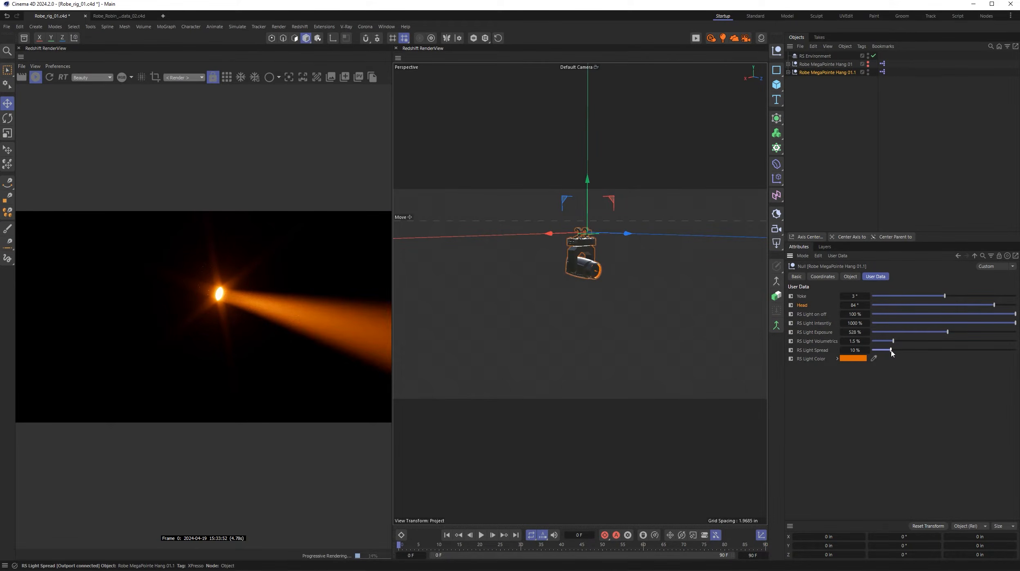
left_click(853, 359)
left_click_drag(919, 435, 865, 416)
left_click(935, 369)
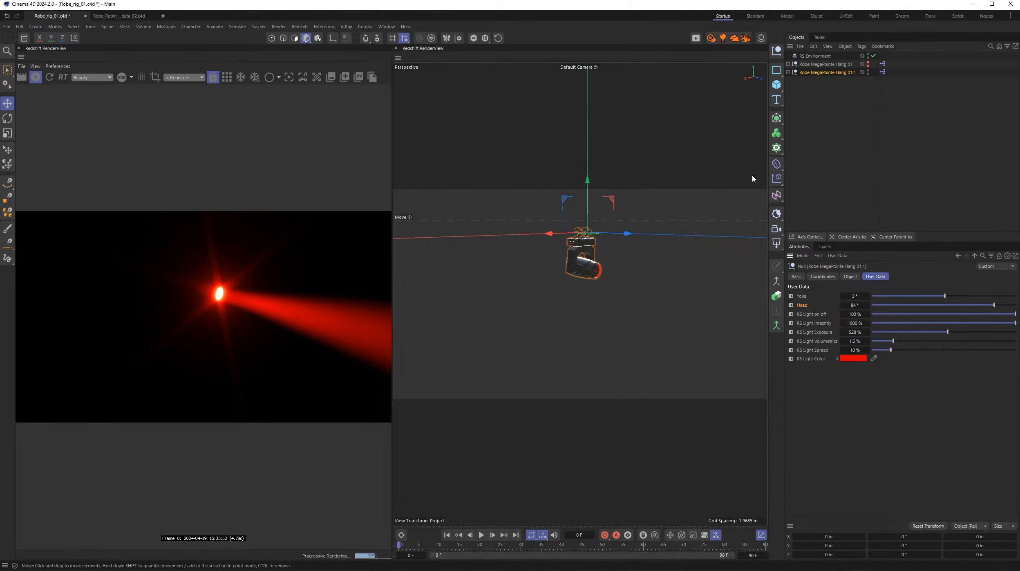
- Create an instance of Robe MegaPointe Hang 01.1 and duplicate it with a 3 × 1 × 3 grid Cloner
left_click(672, 288)
scroll(651, 318, "down", 5)
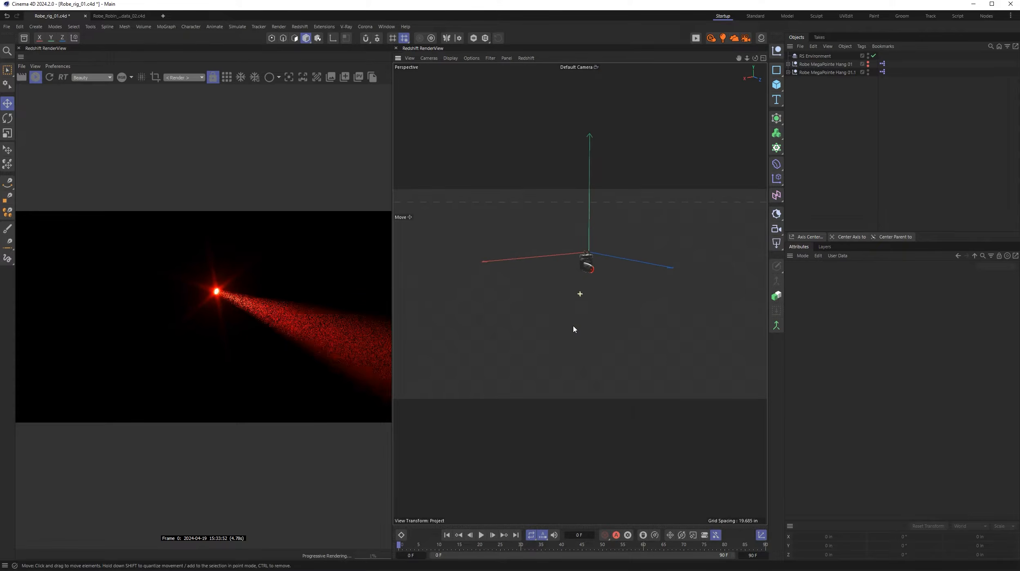
left_click(826, 73)
left_click(777, 296)
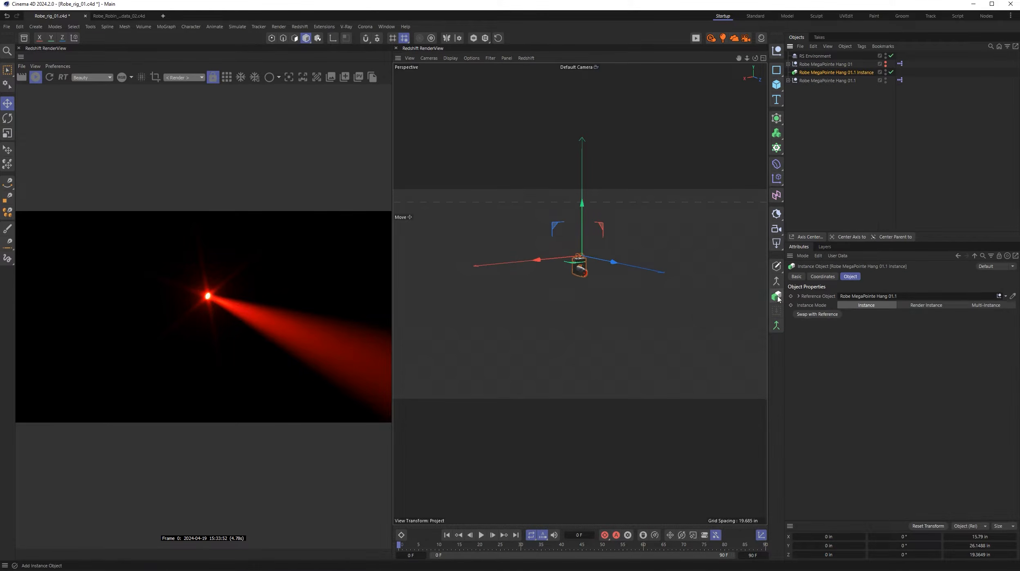
left_click(777, 133, "alt")
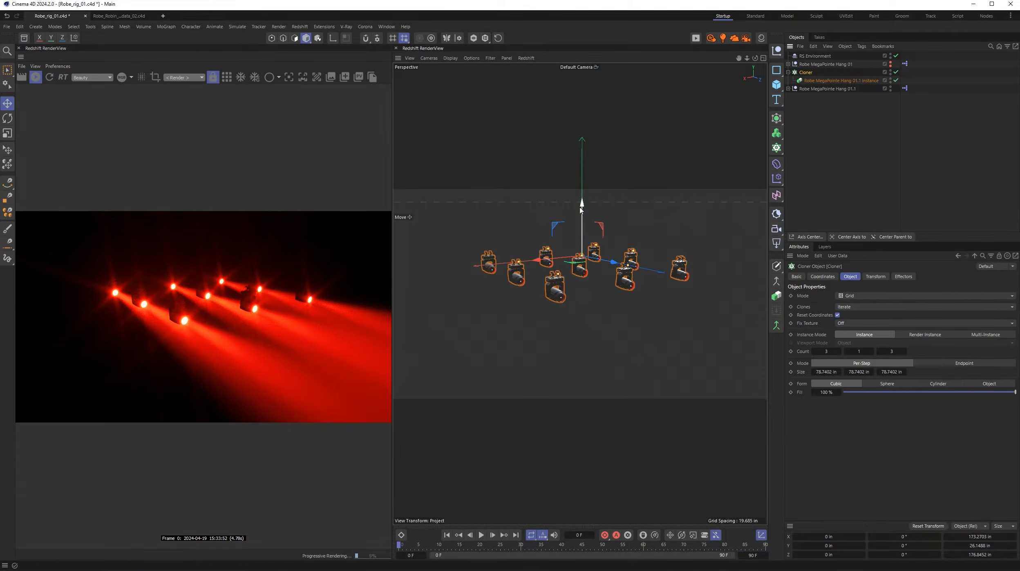
- Group the original Robe MegaPointe Hang 01.1 under a null and hide that null
left_click(834, 89)
key("alt+g")
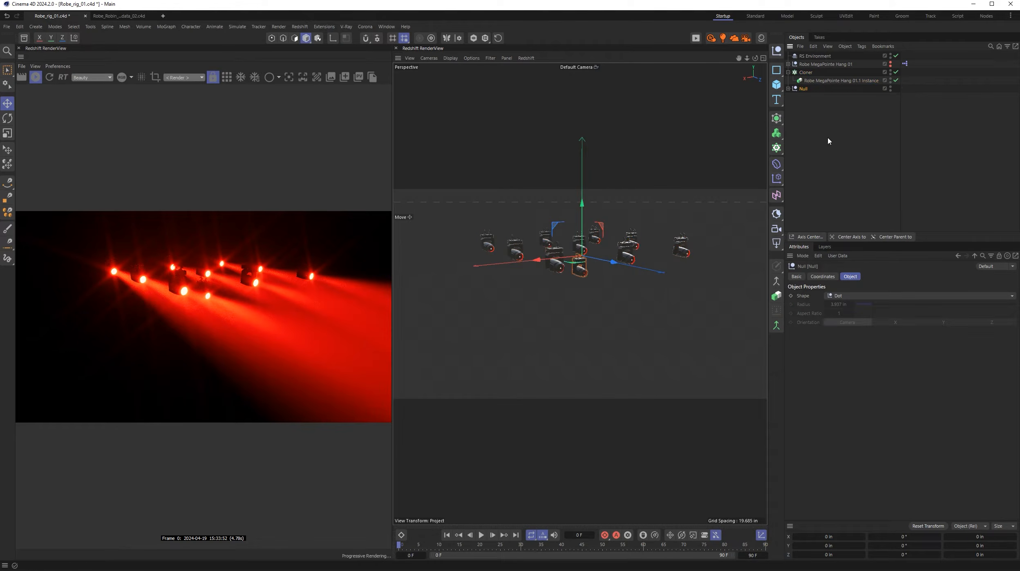
- Drive the clones from the original fixture with Yoke -180°, a green light color and 4% spread, and vary its Head angle
left_click(832, 97)
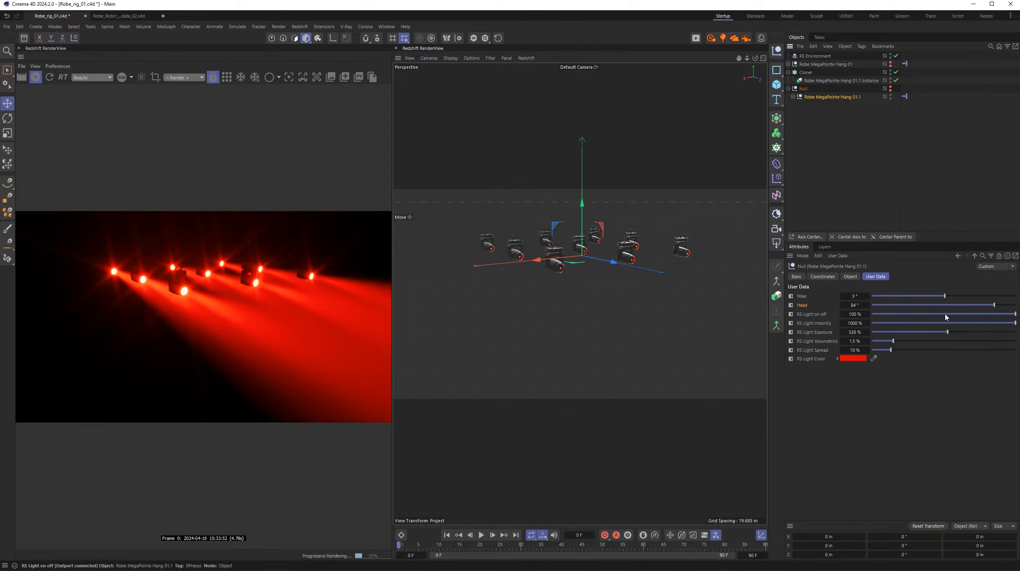
mouse_move(944, 305)
left_mouse_down()
mouse_move(853, 300)
mouse_move(946, 306)
left_mouse_up()
left_click(853, 358)
left_click(887, 435)
left_click(934, 368)
mouse_move(891, 350)
left_mouse_down()
mouse_move(1004, 352)
mouse_move(879, 352)
left_mouse_up()
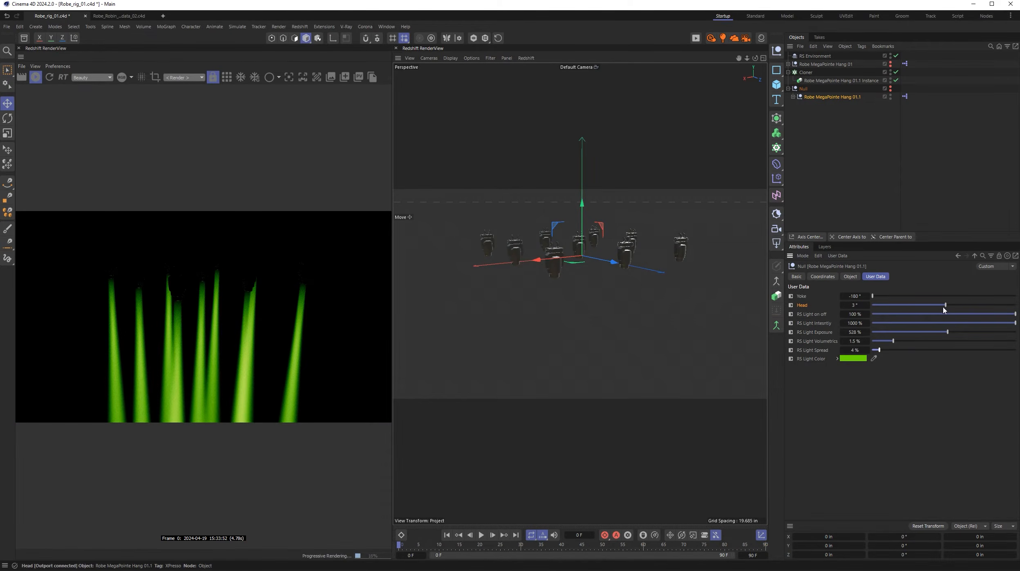
left_click_drag(601, 268, 599, 262, "alt")
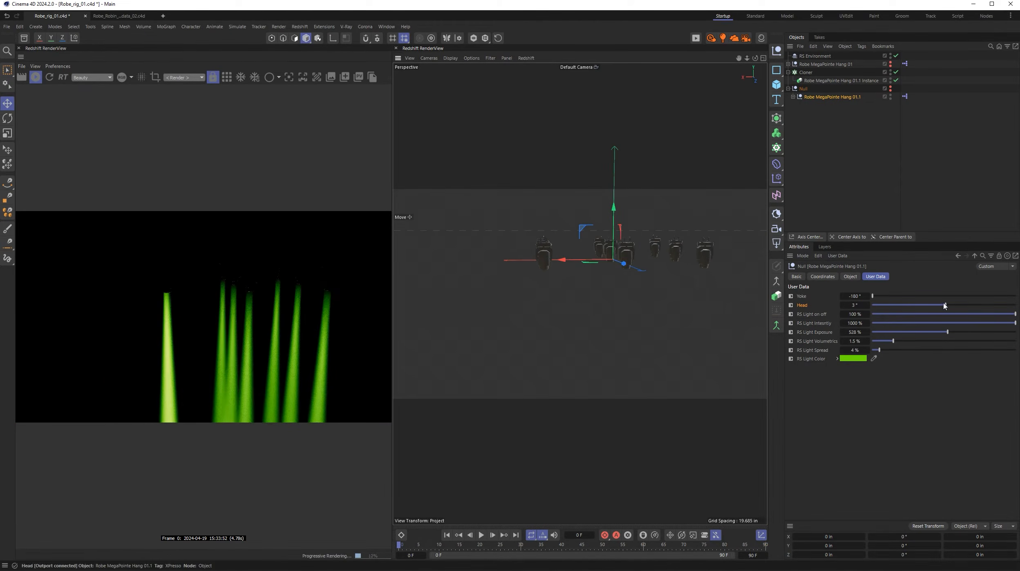
left_click_drag(946, 305, 886, 311)
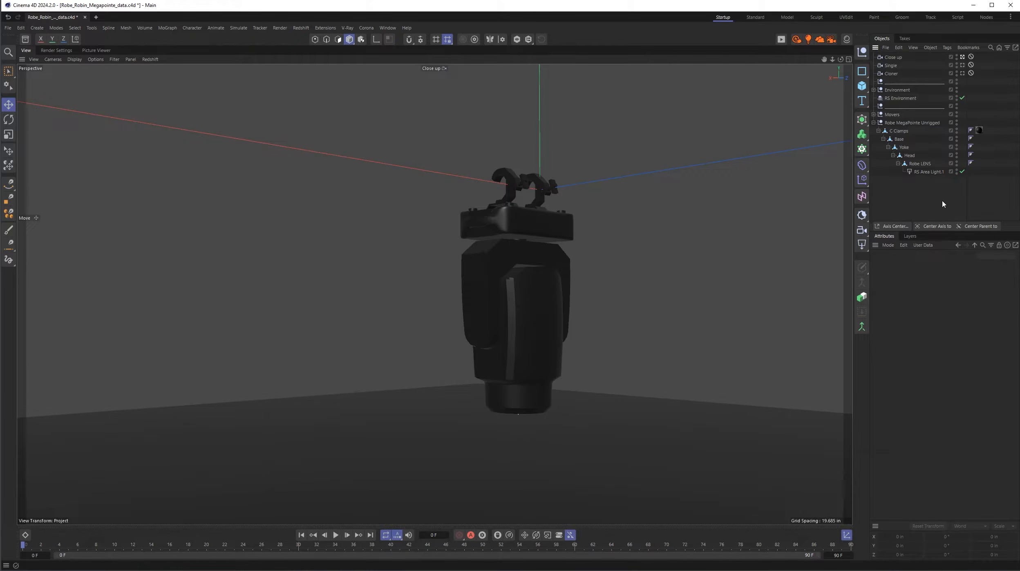
- Examine the unrigged fixture's hierarchy by selecting C Clamps, Base, Yoke, Head, Robe LENS and RS Area Light.1 one by one
left_click(899, 130)
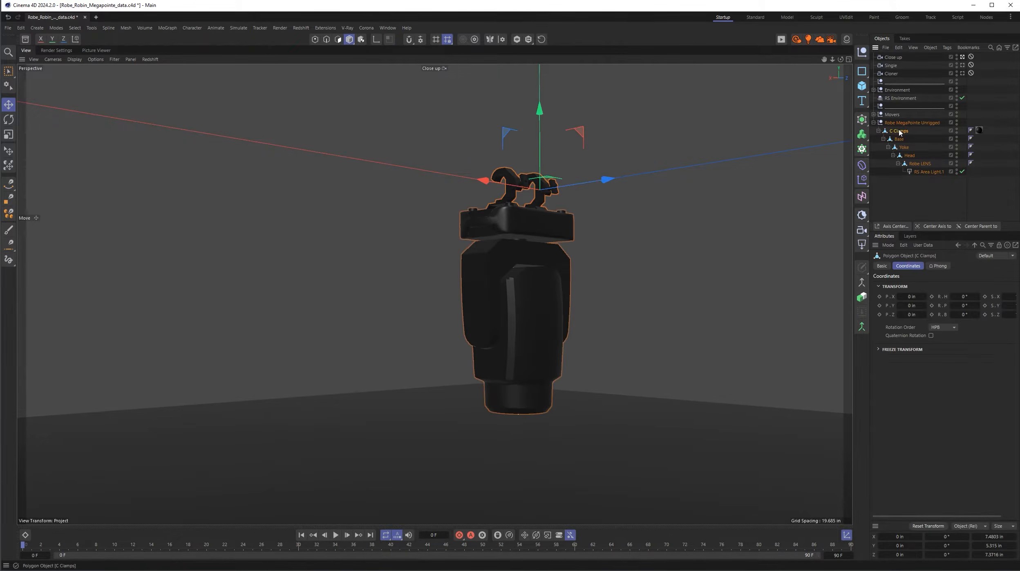
left_click(900, 139)
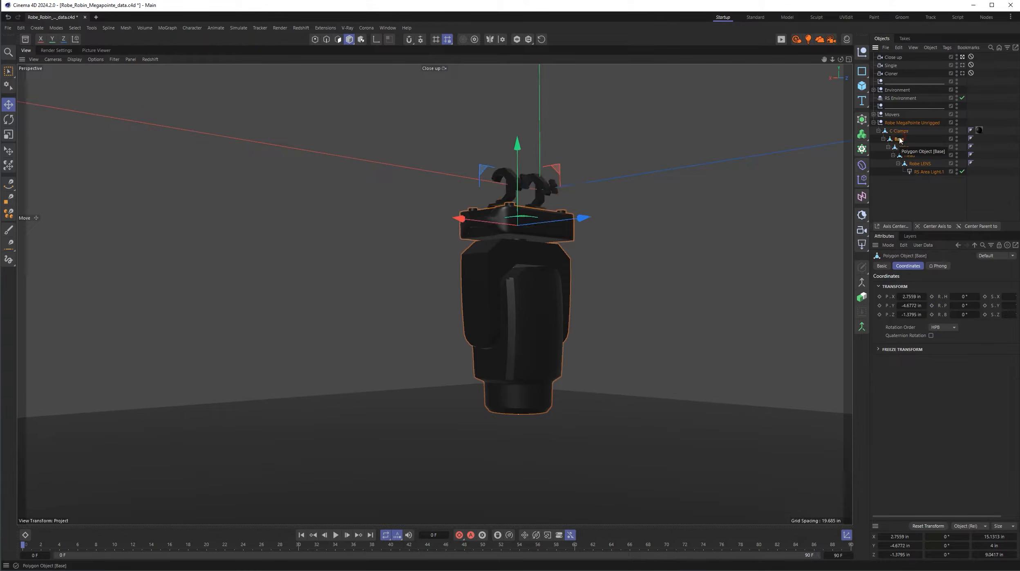
left_click(909, 149)
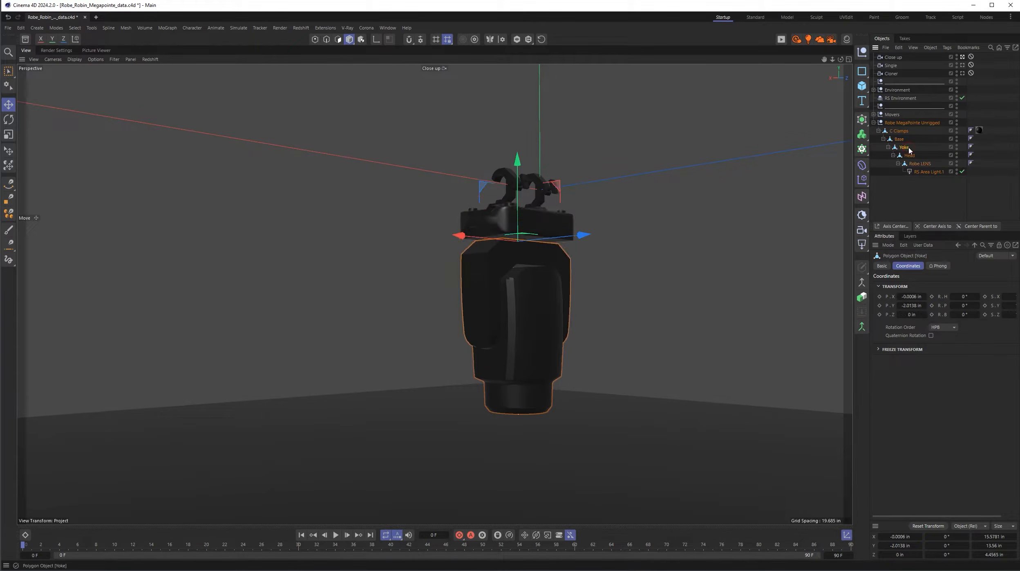
left_click(909, 156)
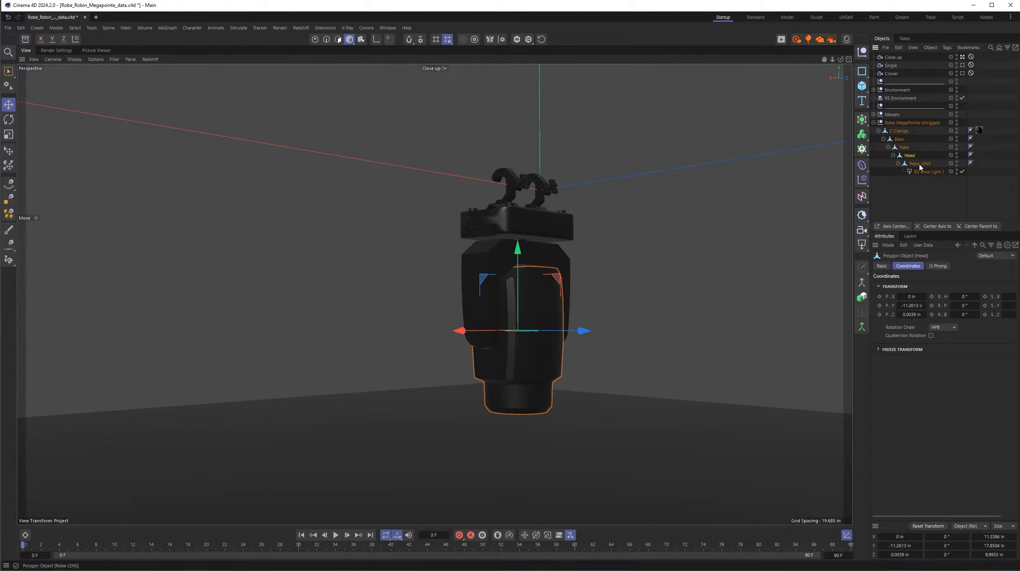
left_click(920, 164)
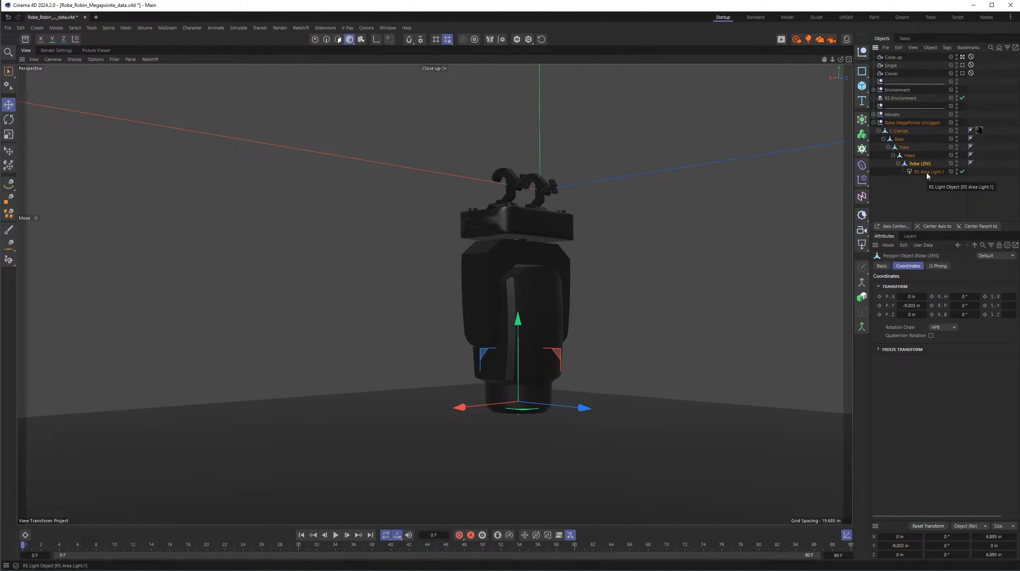
left_click(927, 172)
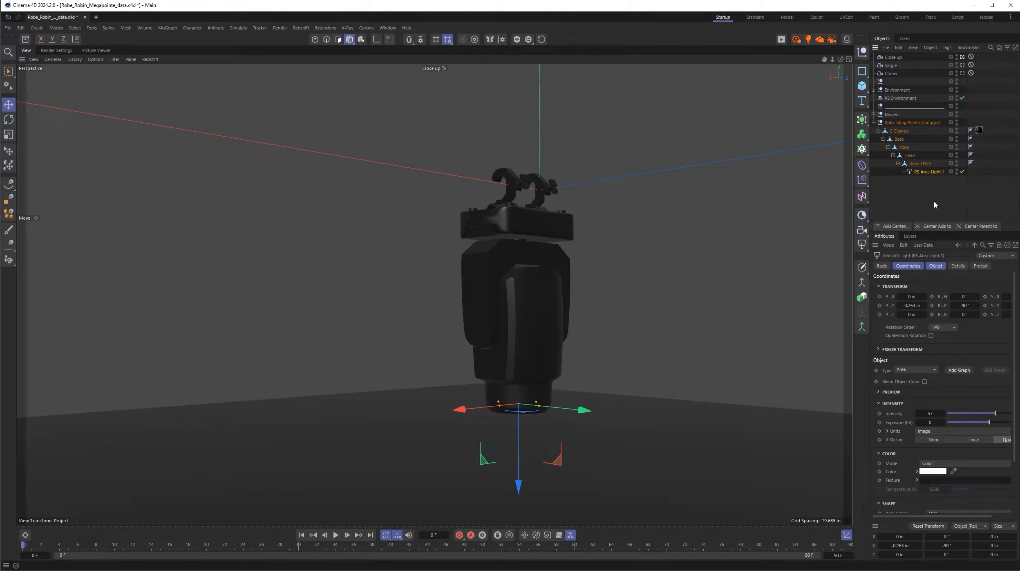
- Inspect the fixture's mesh in Gouraud Shading (Lines) and return the view to plain Gouraud Shading
key("n")
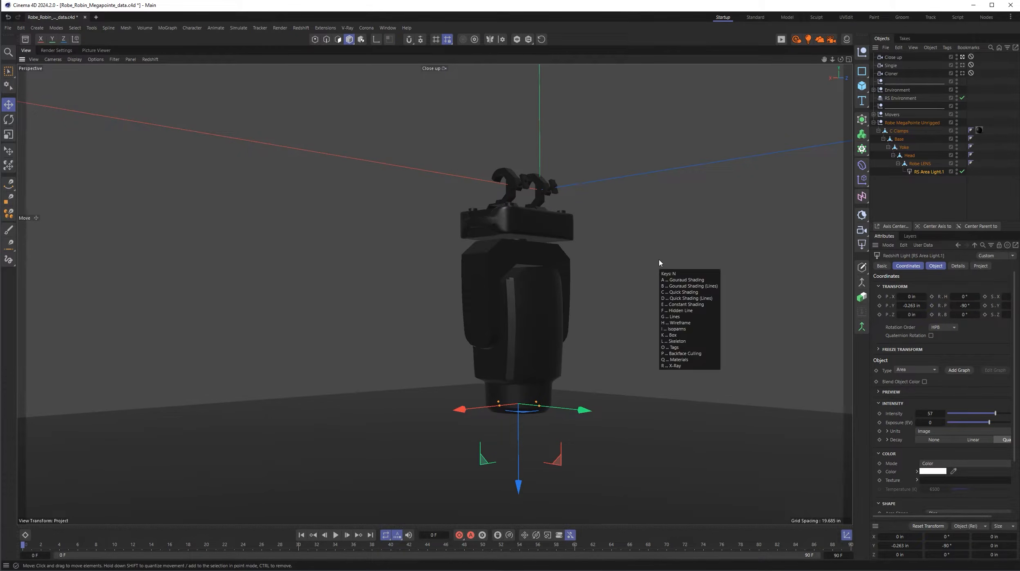
key("b")
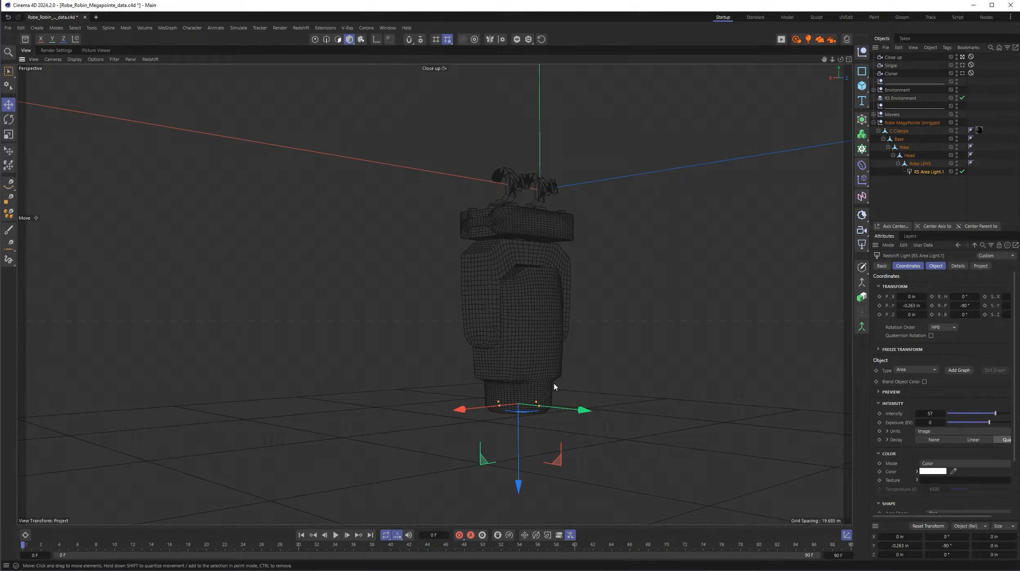
key("n")
key("a")
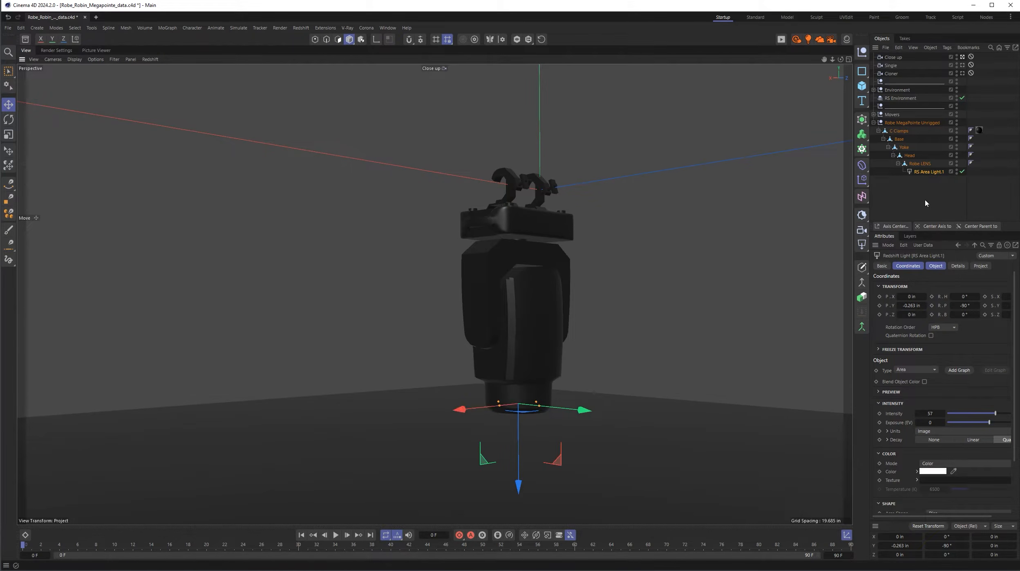
- Rotate the unrigged fixture's Yoke in heading and pitch its Head to 74° to test both rotation axes
left_click(906, 149)
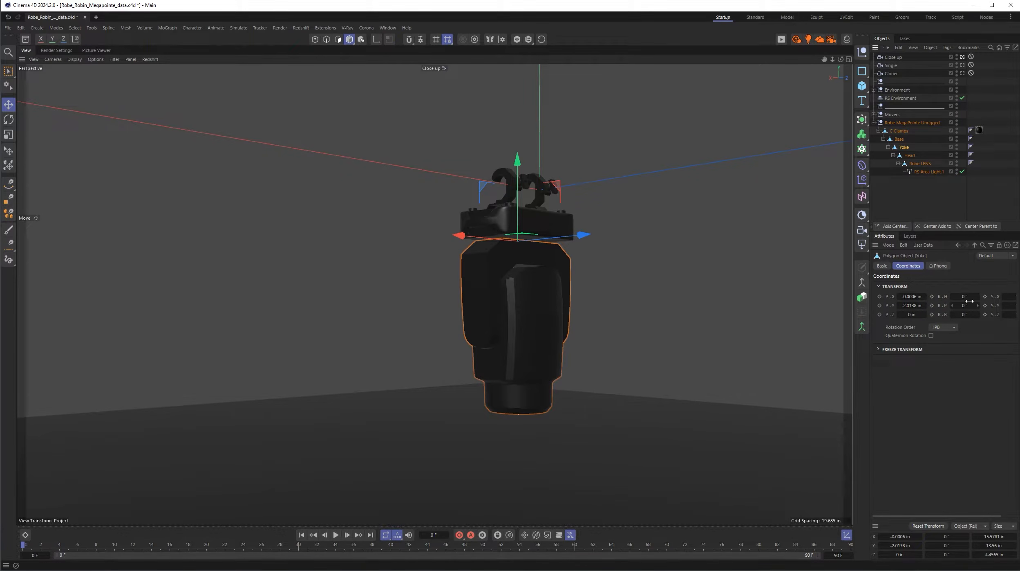
mouse_move(970, 301)
left_mouse_down()
mouse_move(928, 300)
mouse_move(972, 305)
left_mouse_up()
left_click(912, 157)
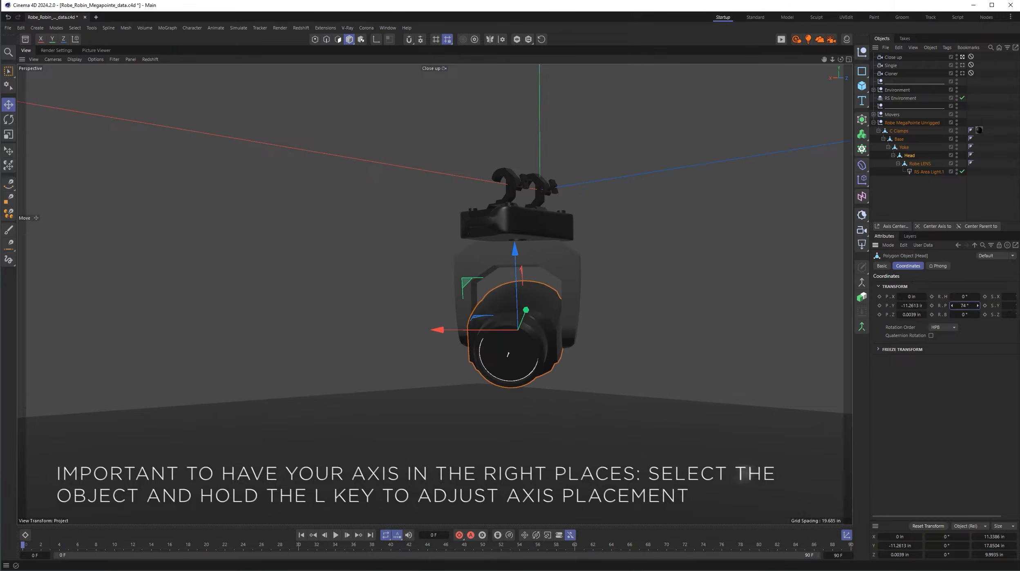
left_click(904, 147)
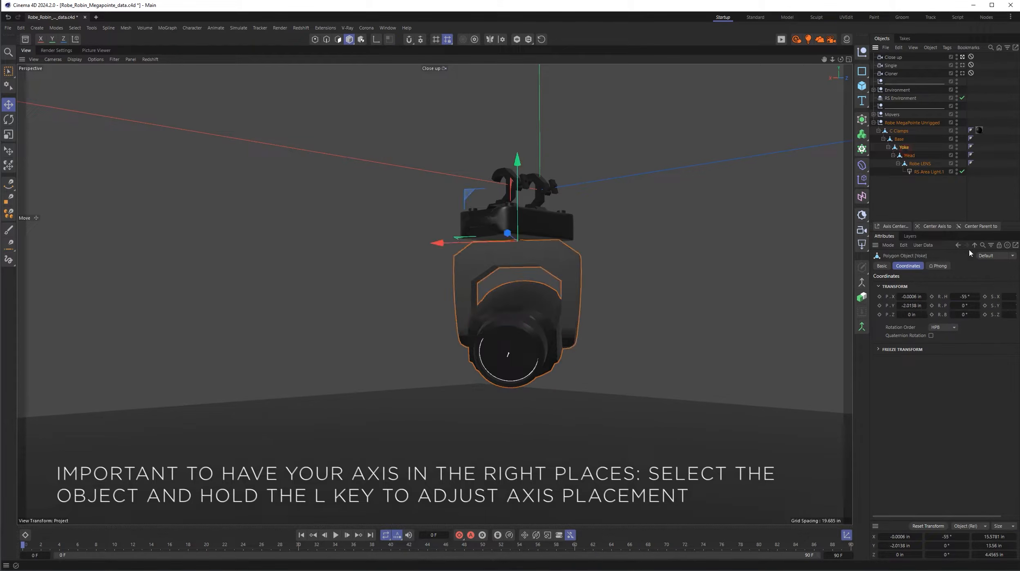
mouse_move(965, 296)
left_mouse_down()
mouse_move(956, 296)
mouse_move(965, 296)
left_mouse_up()
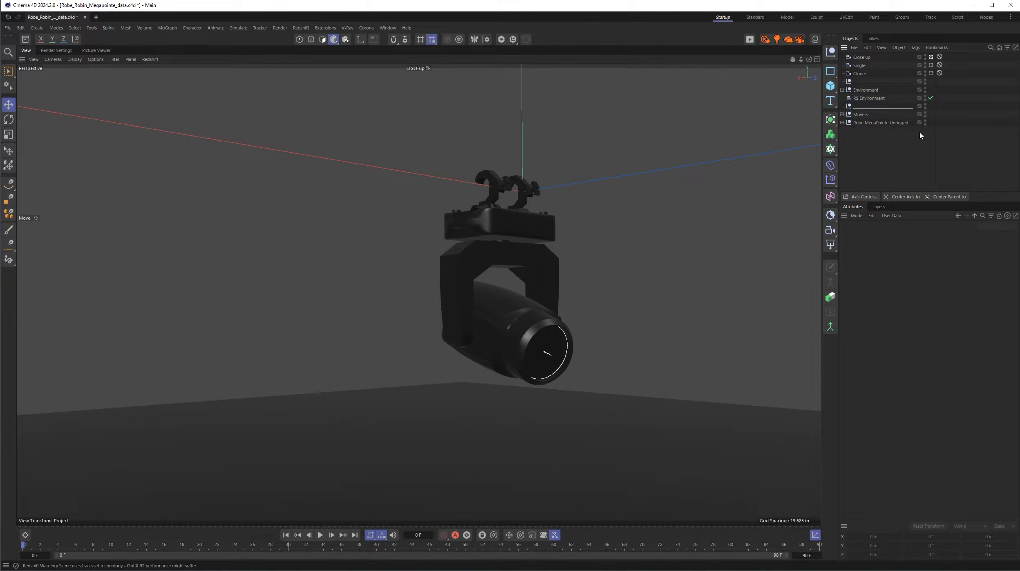
- Hide Robe MegaPointe Unrigged and make the Symbols null inside the Movers group visible
left_click(925, 122)
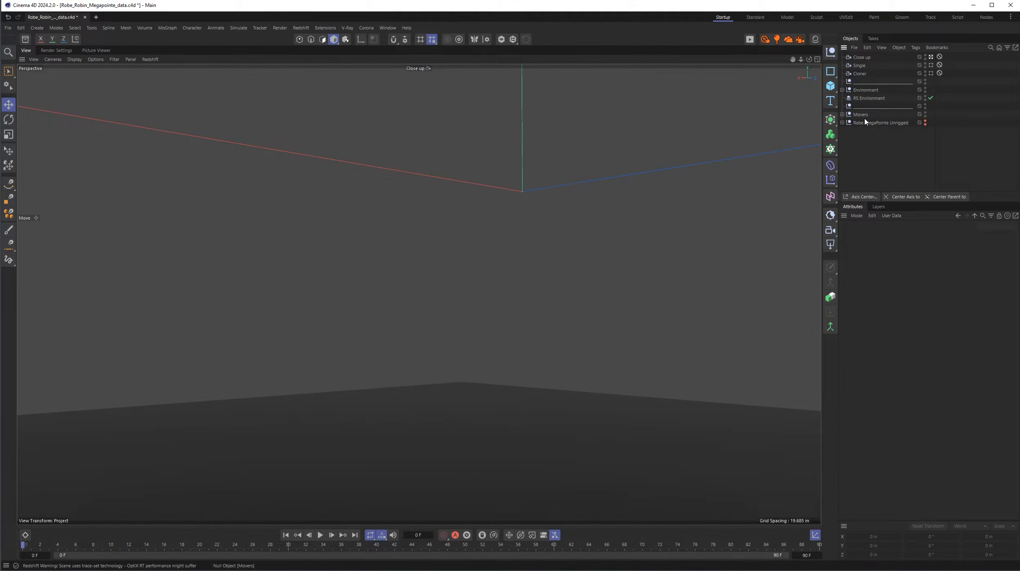
left_click(841, 114)
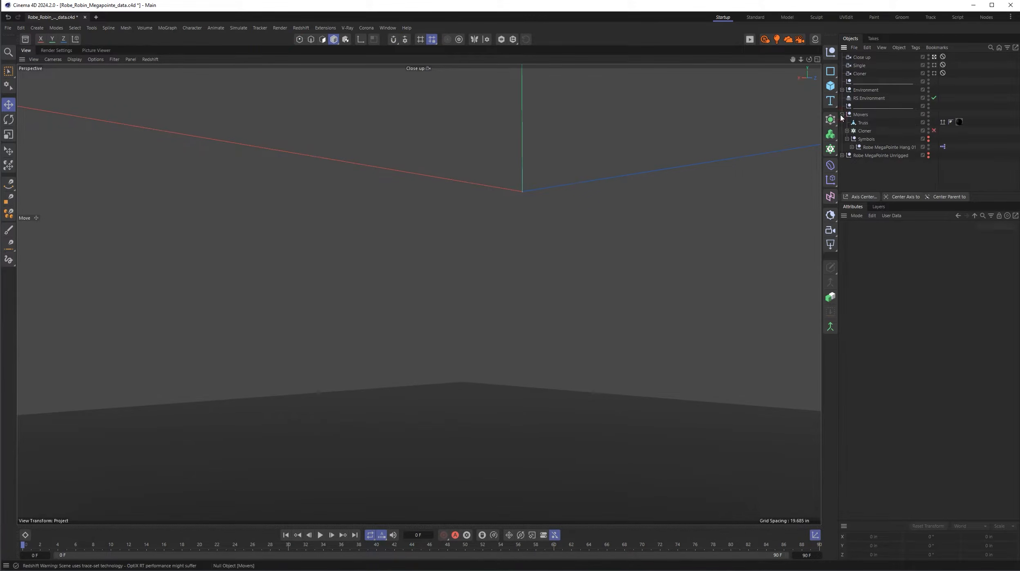
left_click(929, 139)
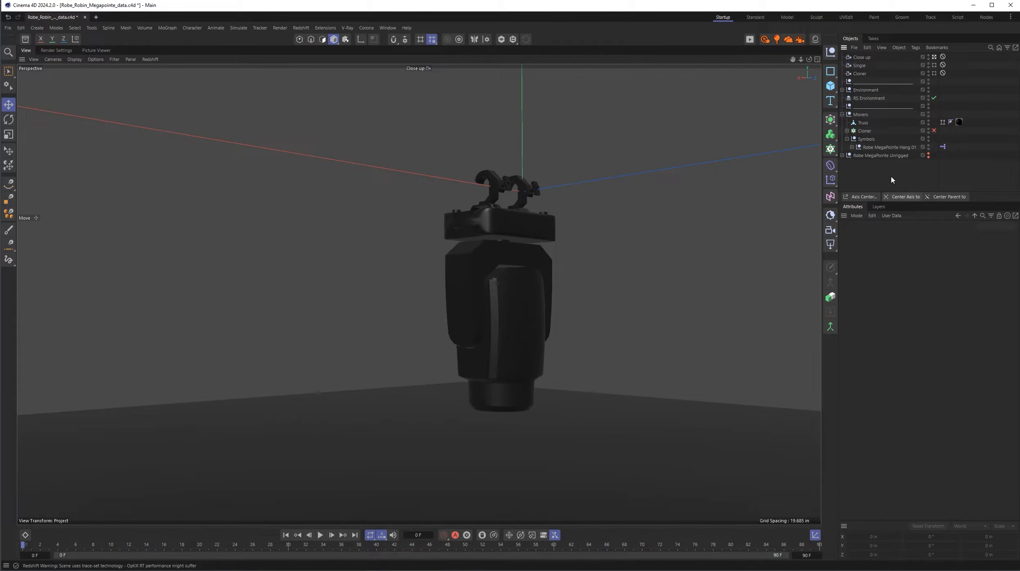
- Select the rigged Robe MegaPointe Hang 01 and examine its user data and child hierarchy
left_click(877, 148)
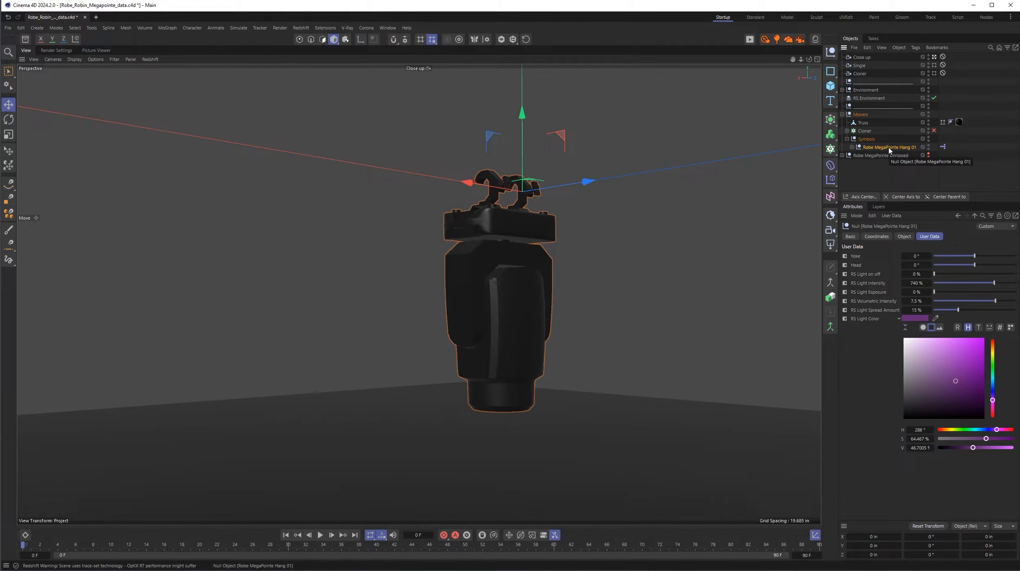
left_click(851, 146)
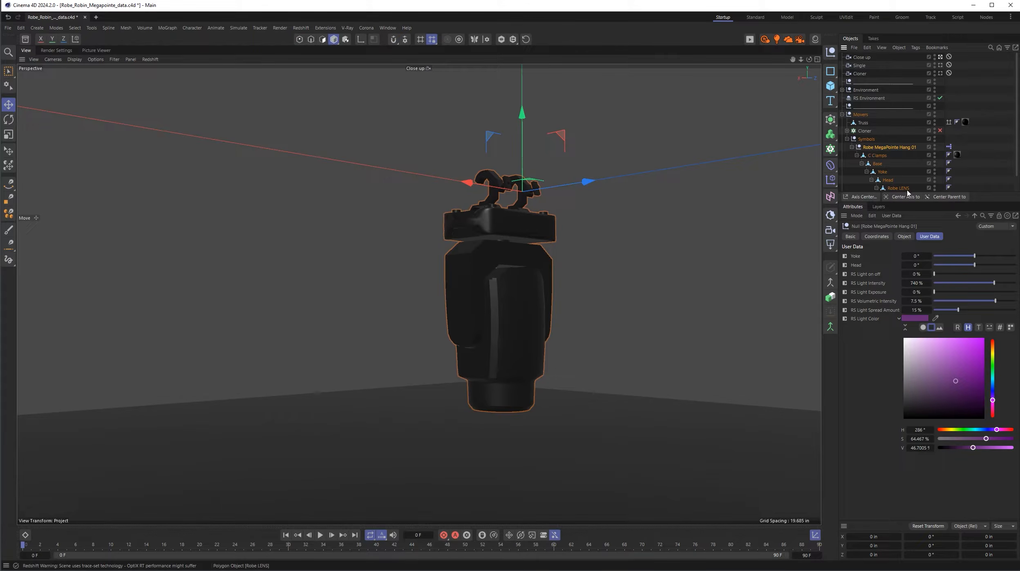
left_click(852, 147)
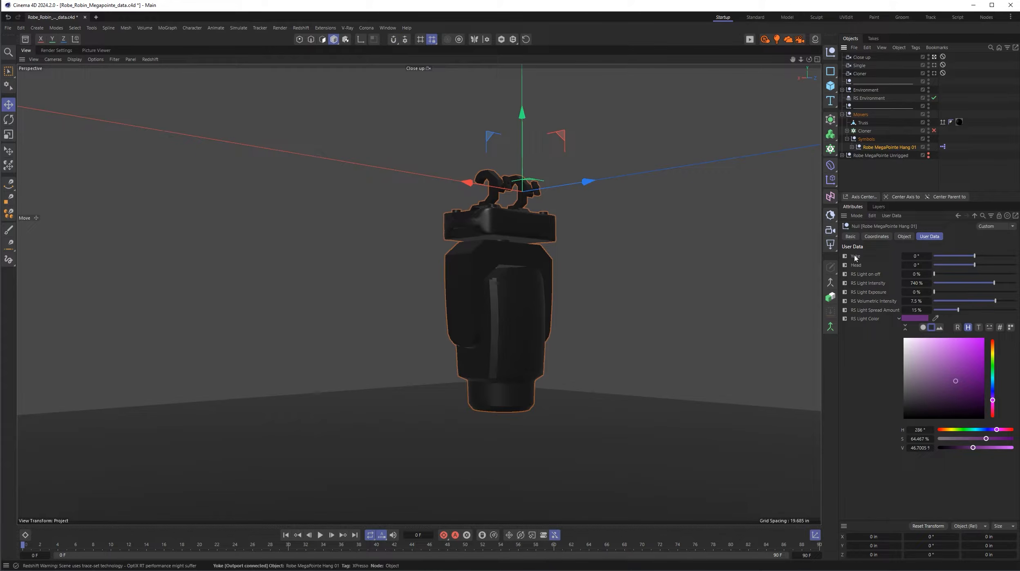
- Set the rigged fixture's light color to white, Yoke to 13°, Head to 60° and RS Light on off to 100%
left_click(904, 338)
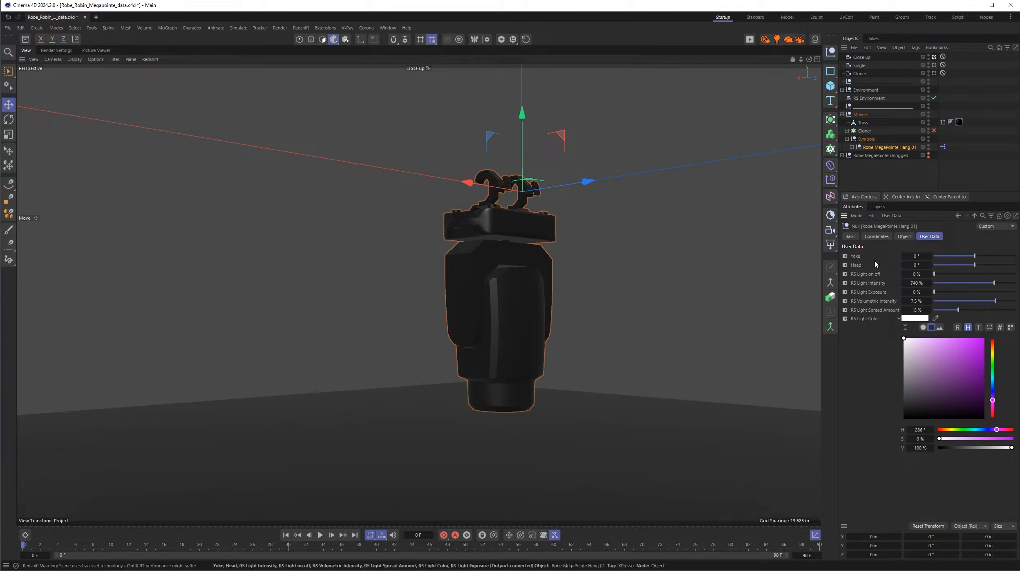
left_click_drag(974, 256, 997, 278)
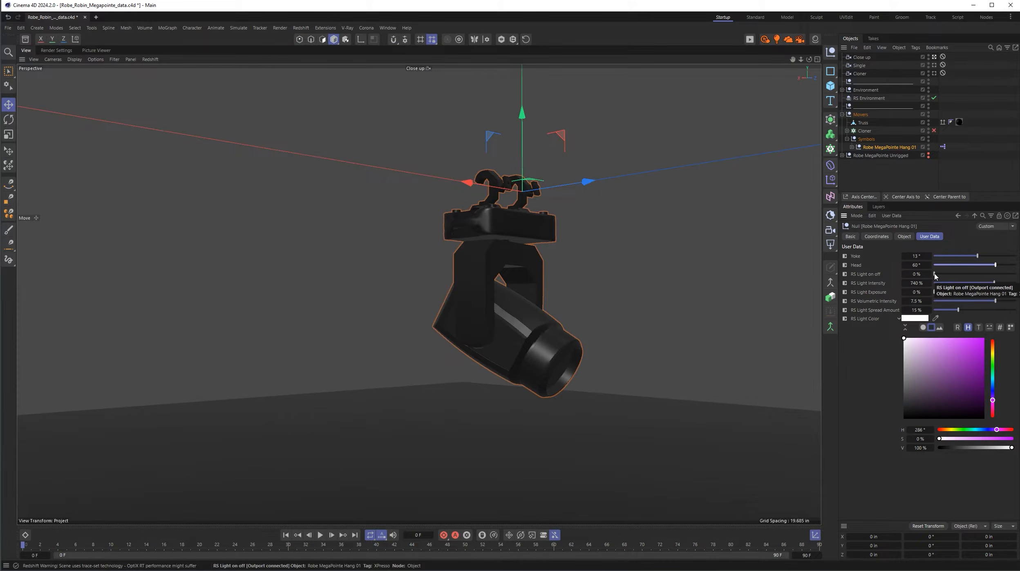
left_click_drag(935, 275, 1016, 274)
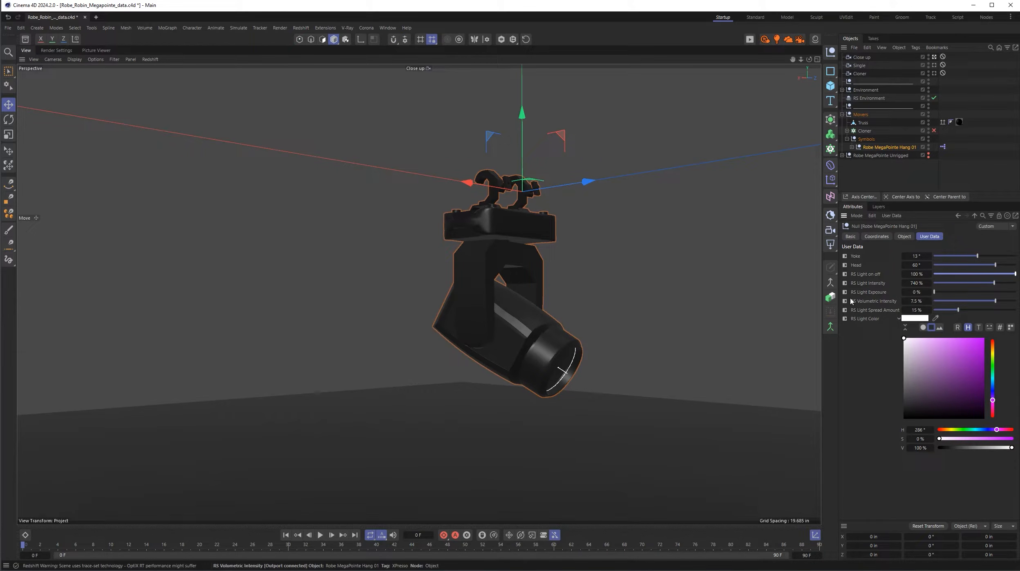
- Set the rigged fixture's RS Volumetric Intensity to 0% and inspect the RS Environment's volume scattering settings and where that object is created
left_click_drag(969, 304, 932, 303)
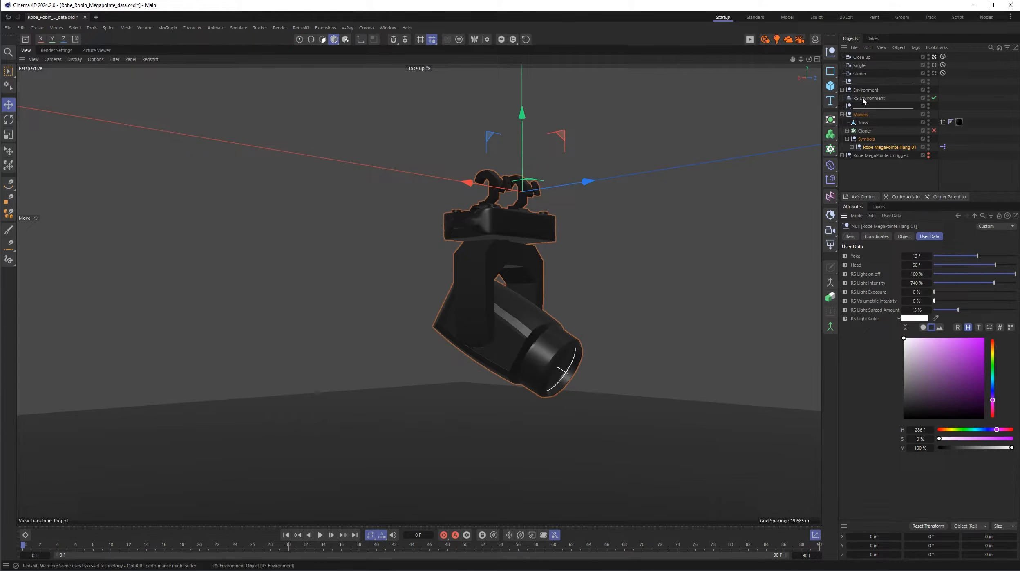
left_click(881, 99)
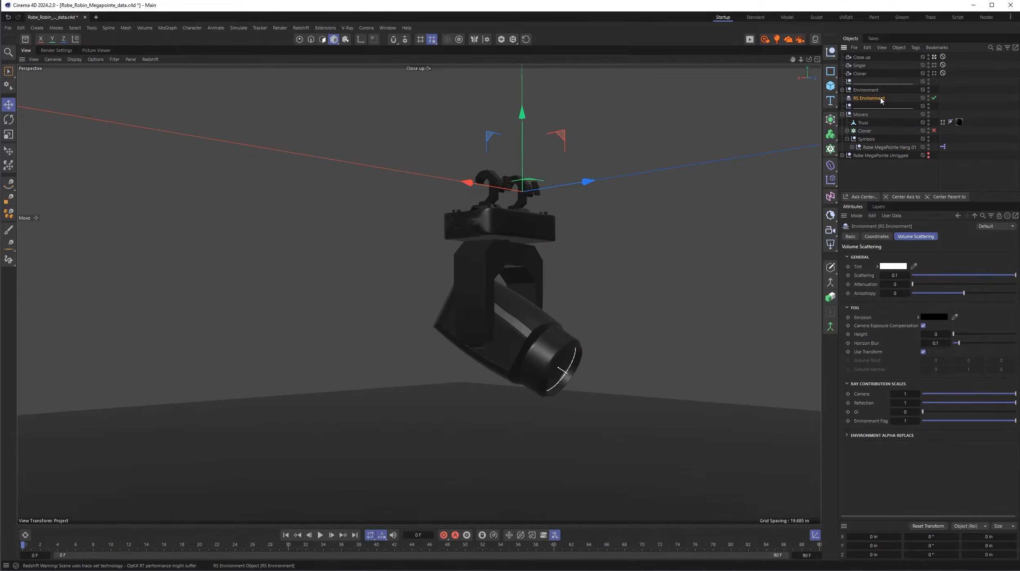
left_click(36, 30)
mouse_move(50, 130)
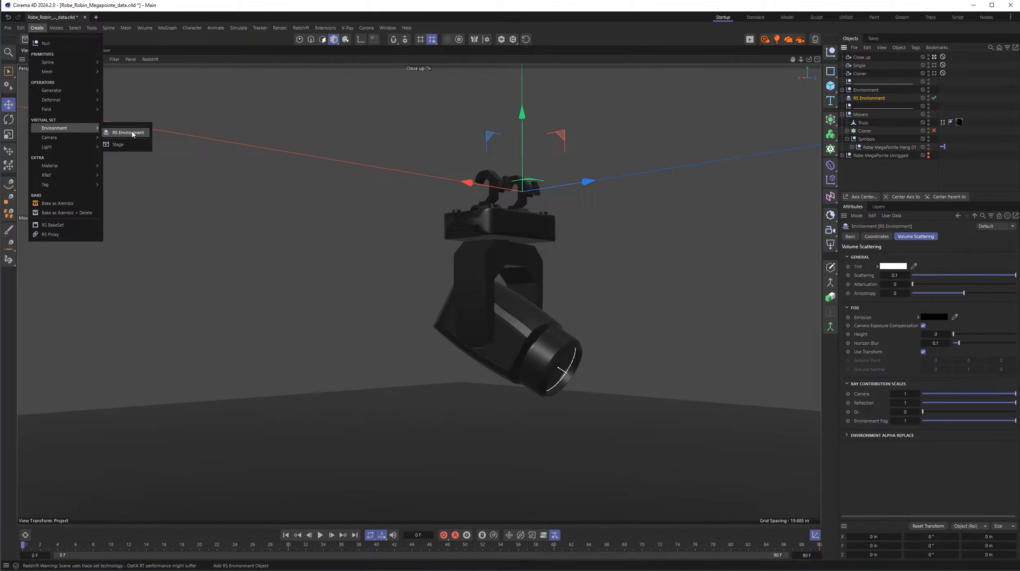
left_click(122, 42)
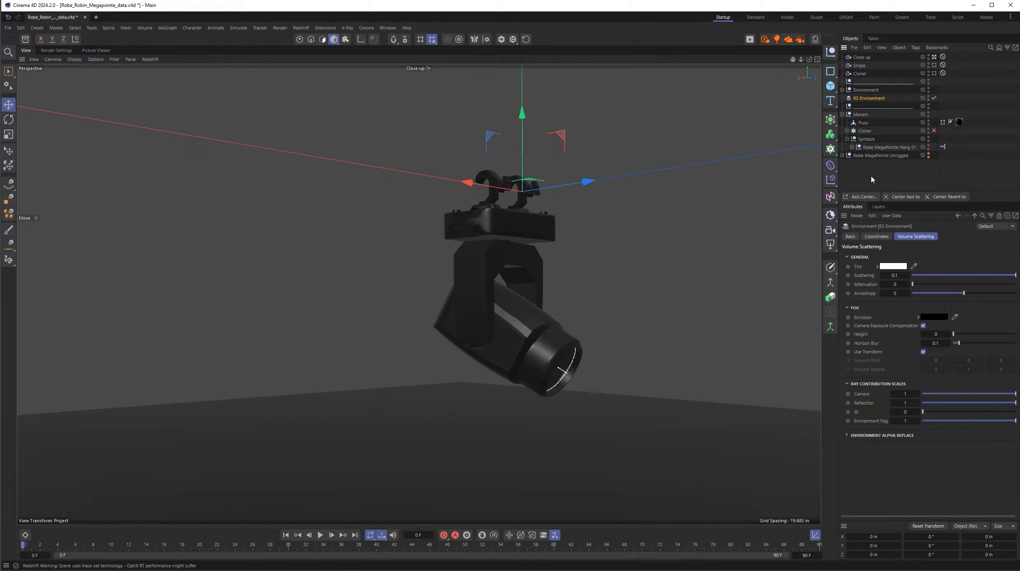
- Look through the Single camera, select Robe MegaPointe Hang 01 and start a live render in Redshift RenderView
left_click(935, 65)
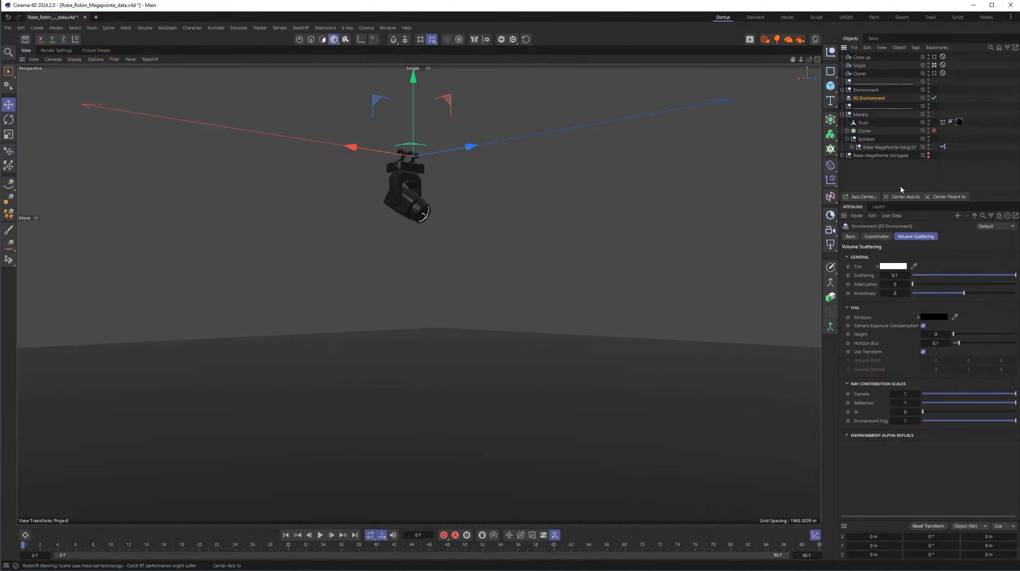
left_click(884, 147)
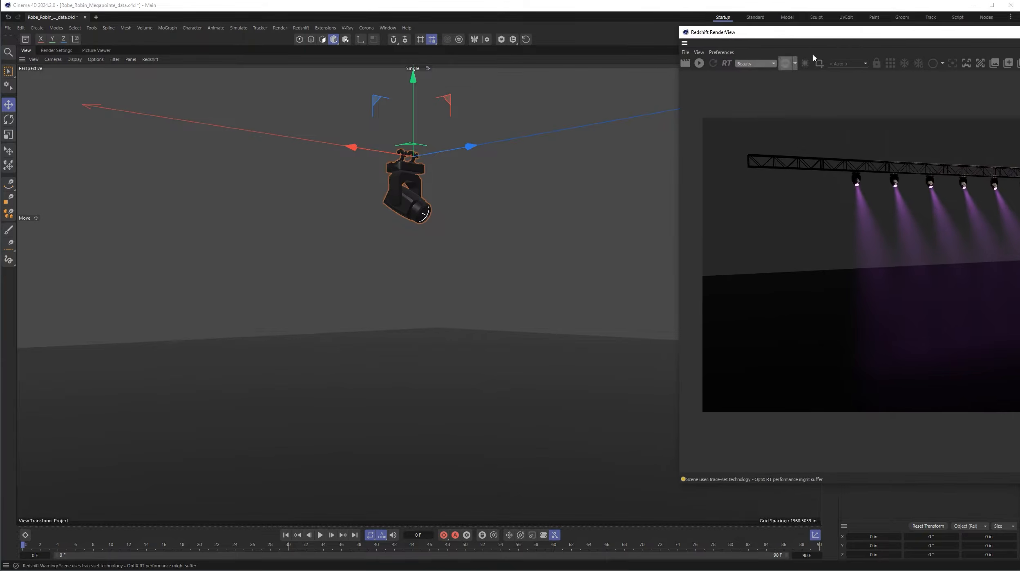
left_click_drag(847, 36, 240, 68)
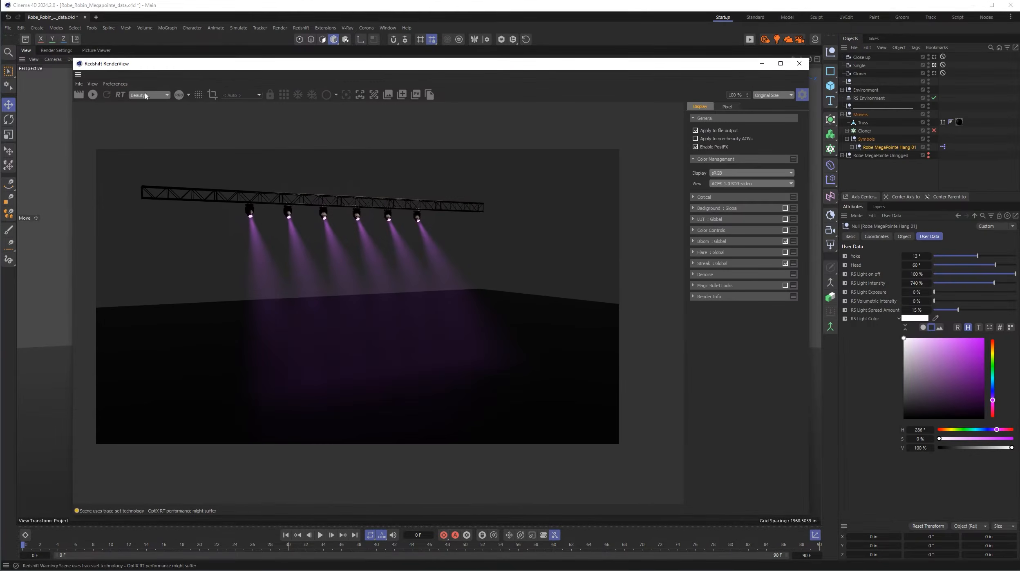
left_click(92, 94)
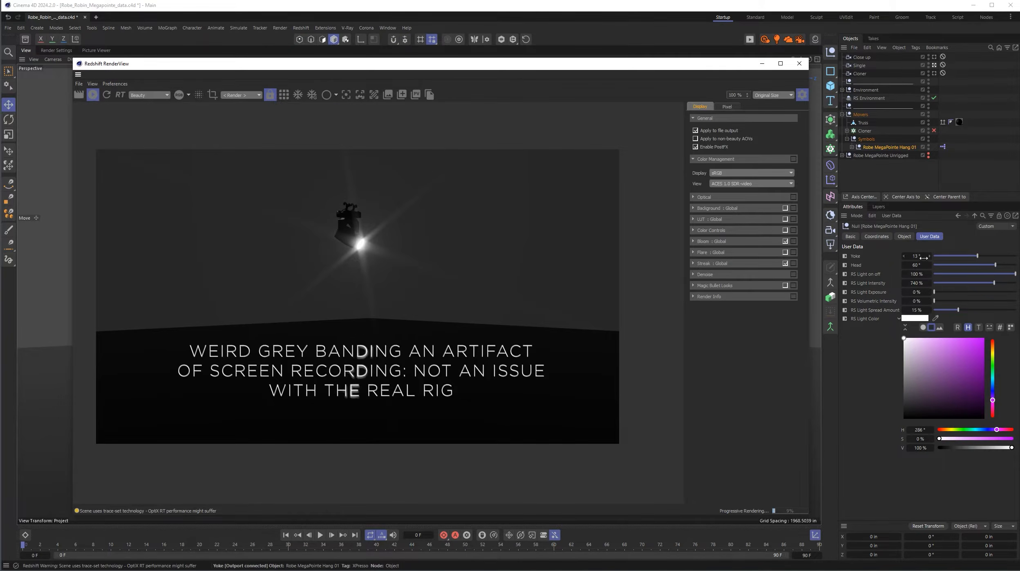
- Set Head to 53°, test RS Light on off at 0% and 100%, and set Yoke to 1° and RS Light Intensity to 483%
mouse_move(978, 256)
left_mouse_down()
mouse_move(961, 257)
mouse_move(993, 265)
left_mouse_up()
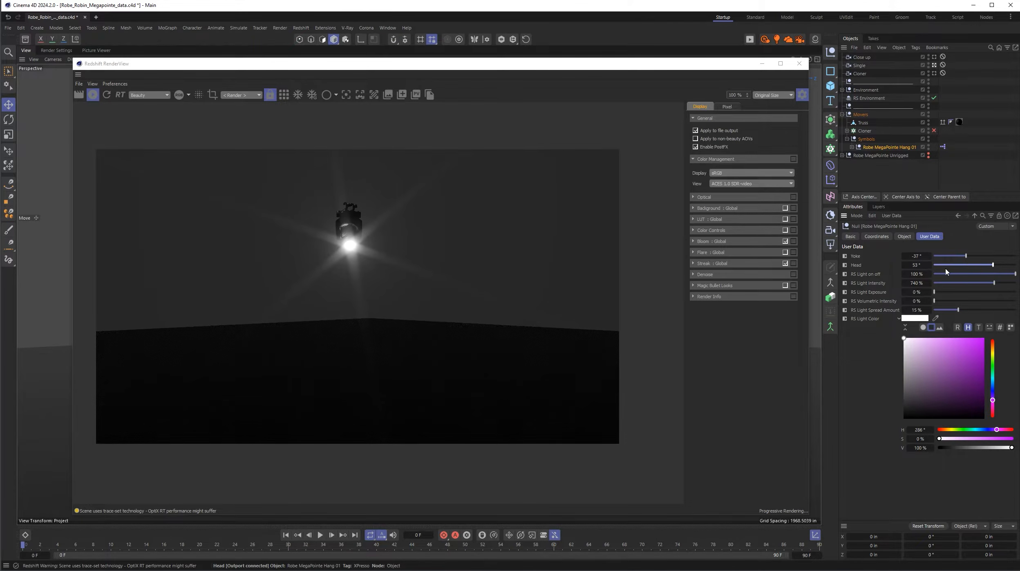
left_click(973, 274)
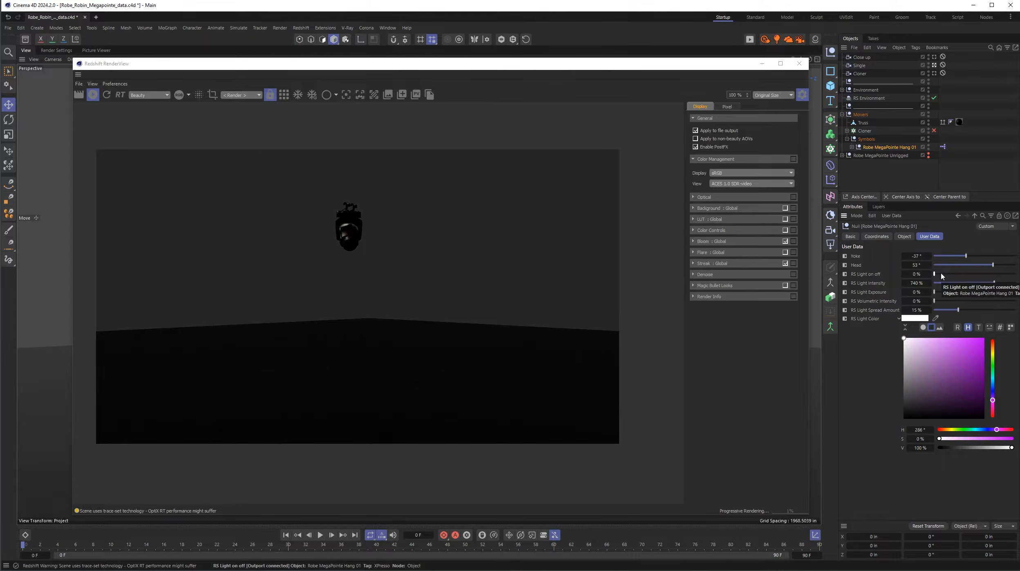
left_click(1008, 275)
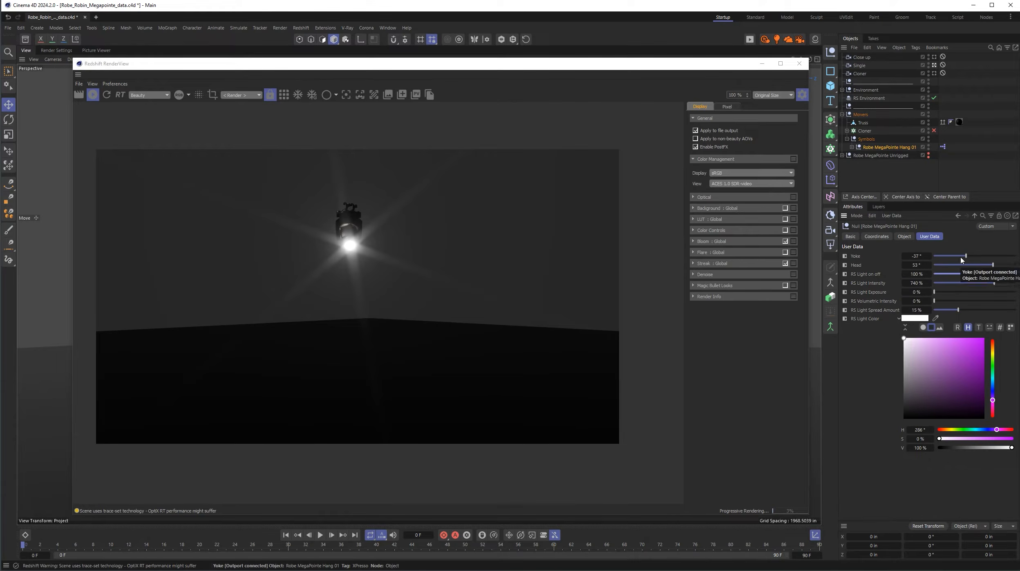
left_click_drag(966, 256, 974, 285)
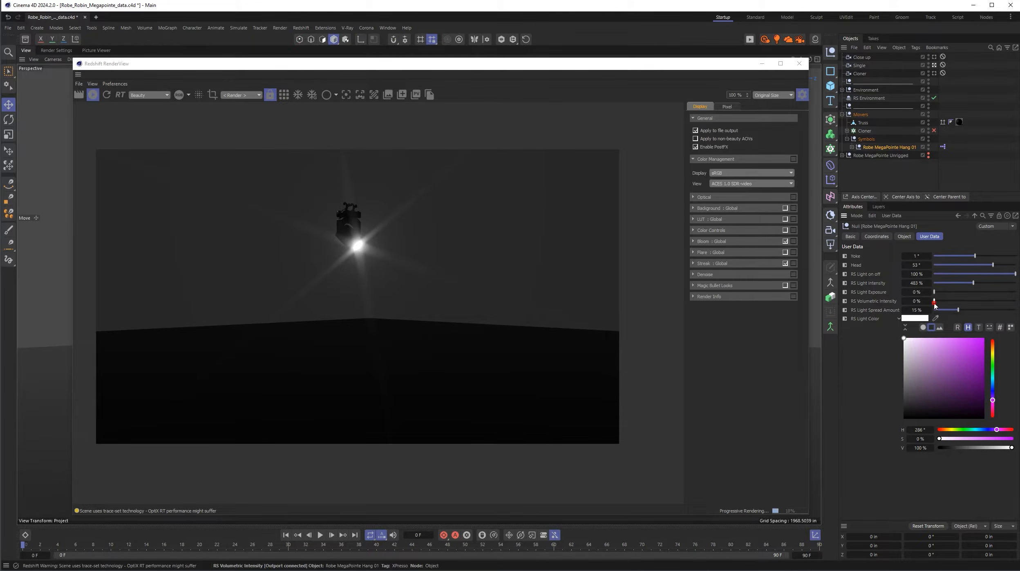
- Raise RS Volumetric Intensity to 5%, test RS Light Spread Amount at 50% and 3%, and set the spread to 22%
left_click_drag(935, 301, 973, 306)
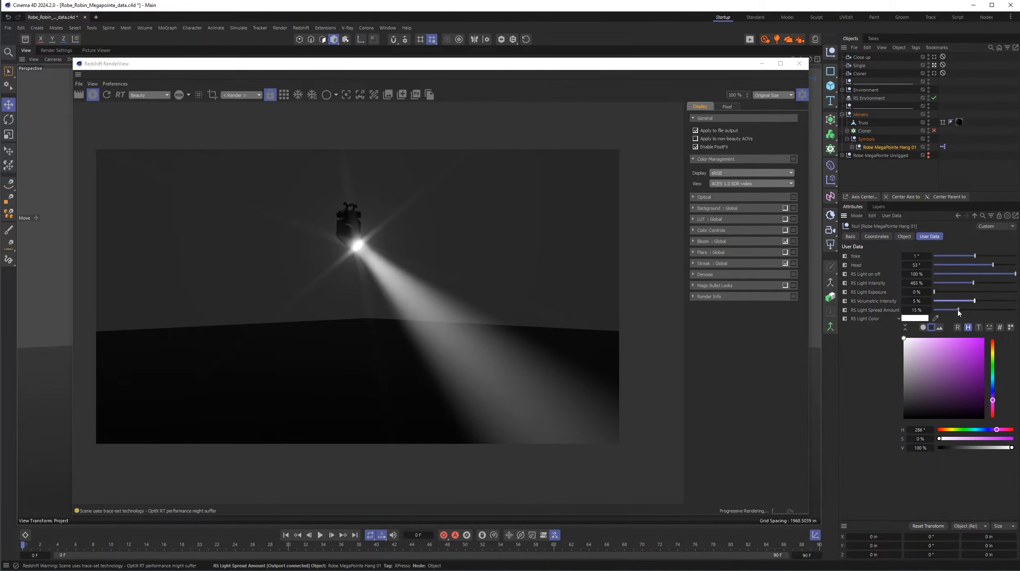
left_click_drag(958, 310, 1019, 310)
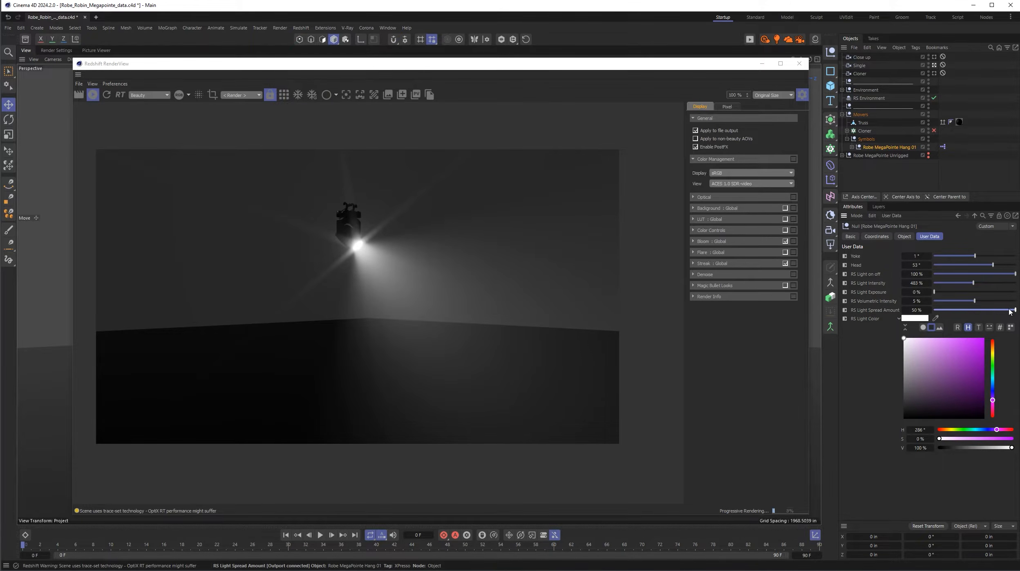
left_click_drag(1005, 311, 939, 316)
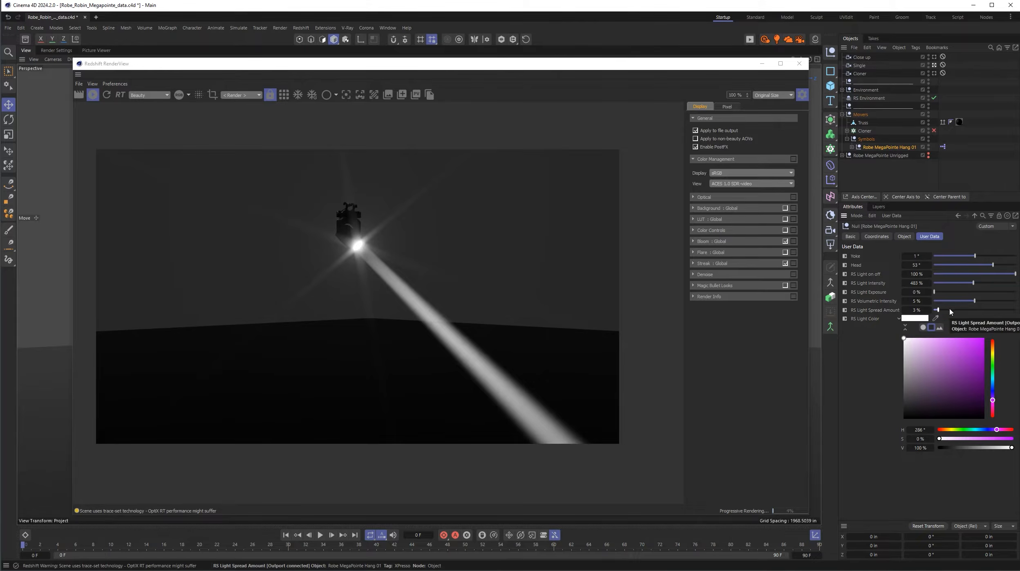
left_click_drag(950, 312, 970, 311)
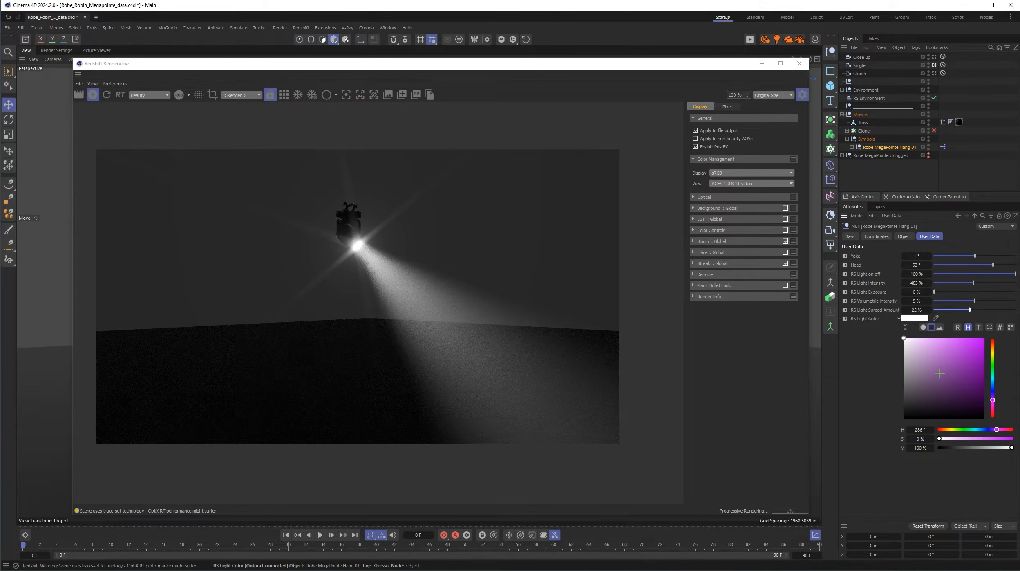
- Color the light magenta with hue 297° and saturation about 76%, and raise RS Light Intensity to 775%
left_click(964, 365)
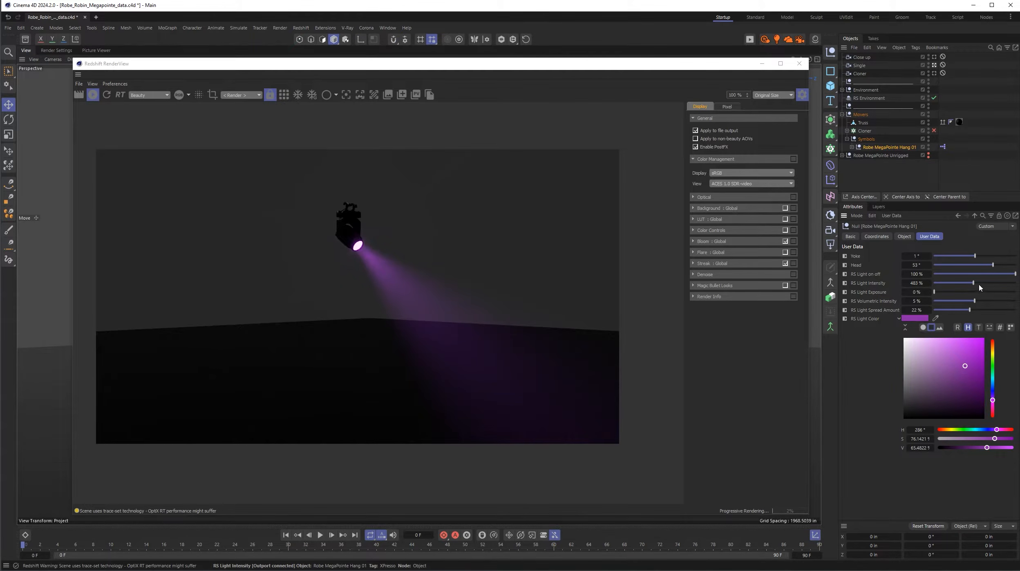
left_click_drag(973, 283, 997, 282)
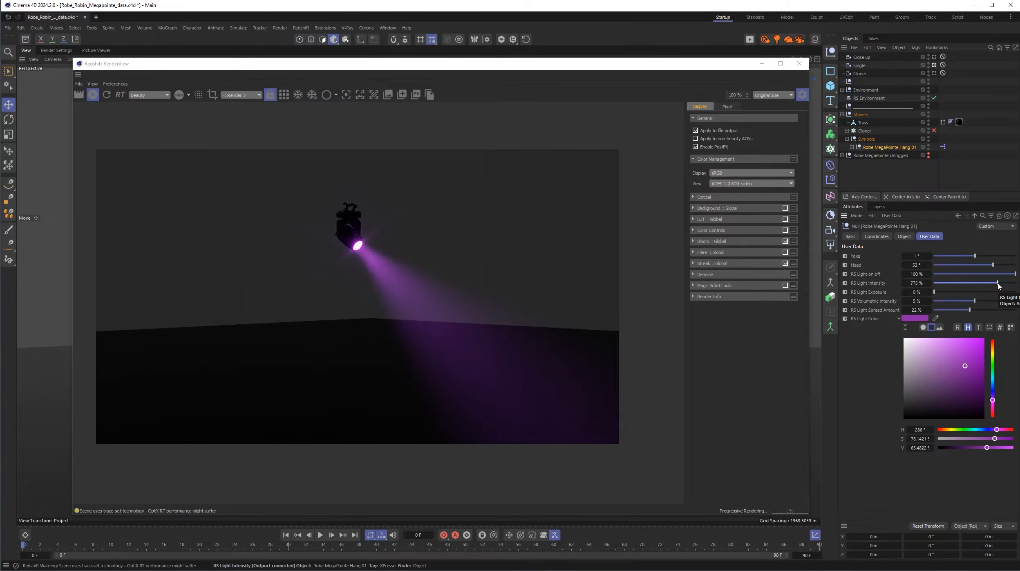
left_click_drag(994, 401, 996, 405)
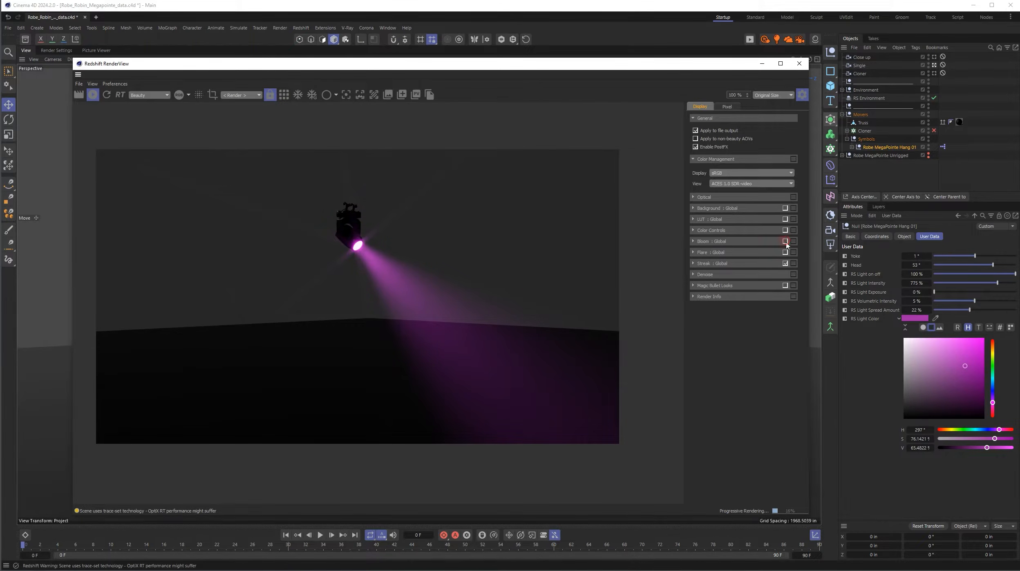
- Toggle the render's Bloom and Streak effects to compare them, leaving Bloom, Flare and Streak enabled
left_click(787, 264)
left_click(784, 263)
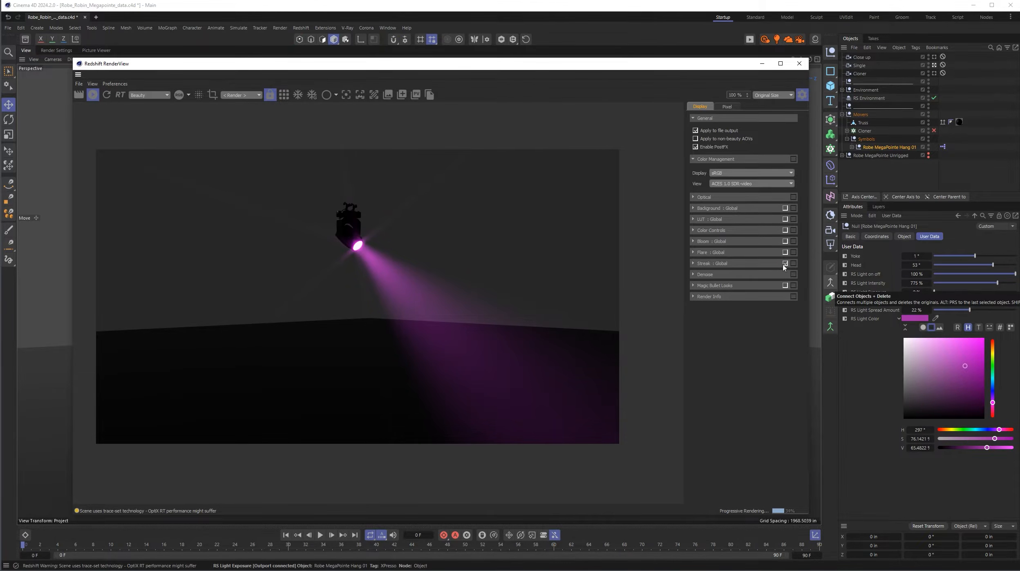
left_click(784, 241)
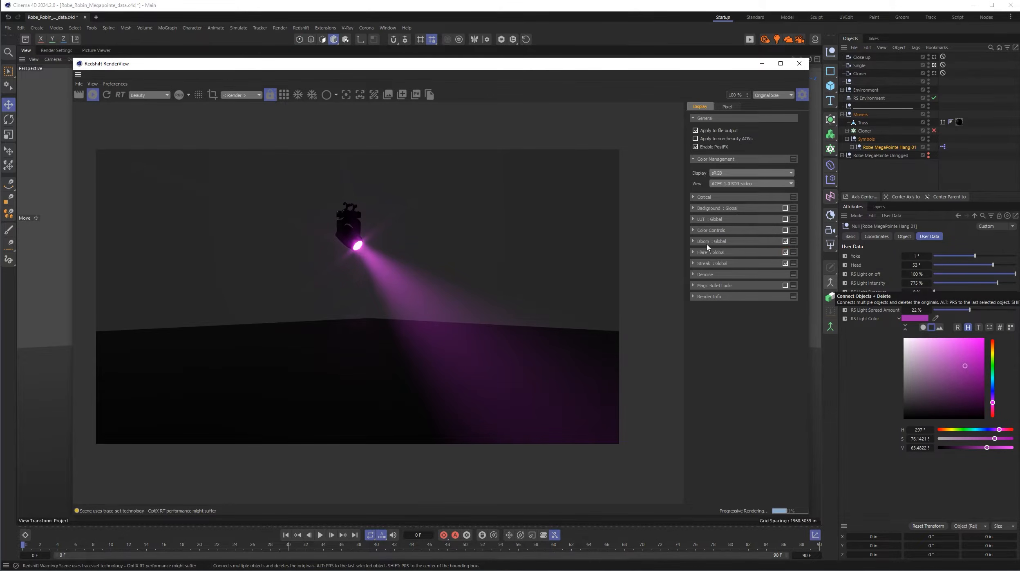
- Set the render's Streak Intensity to 2.09 and Bloom Intensity to 2.75
left_click(694, 263)
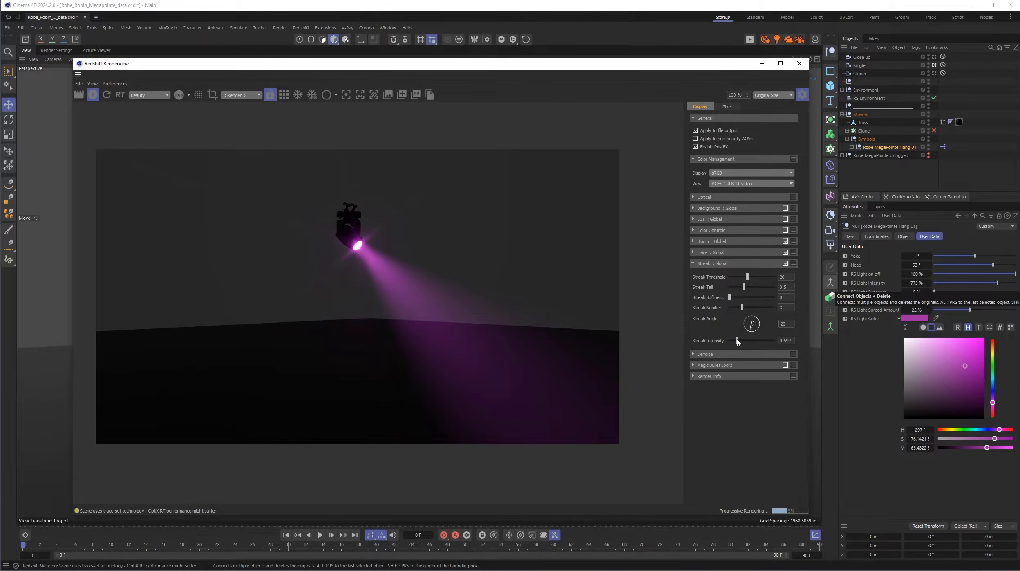
mouse_move(737, 340)
left_mouse_down()
mouse_move(817, 343)
mouse_move(745, 345)
mouse_move(773, 346)
mouse_move(742, 354)
mouse_move(754, 354)
left_mouse_up()
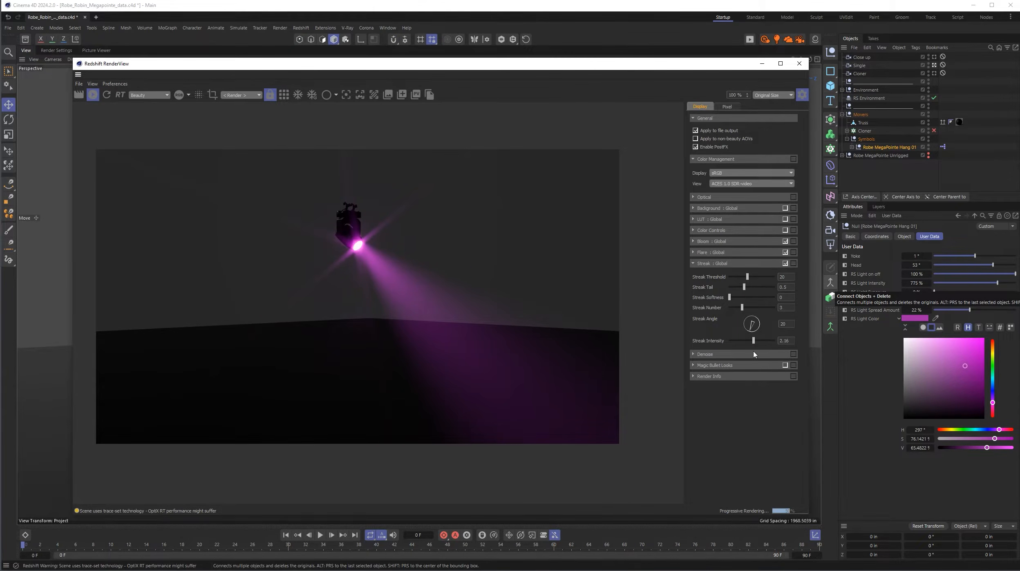
left_click(694, 263)
left_click(694, 241)
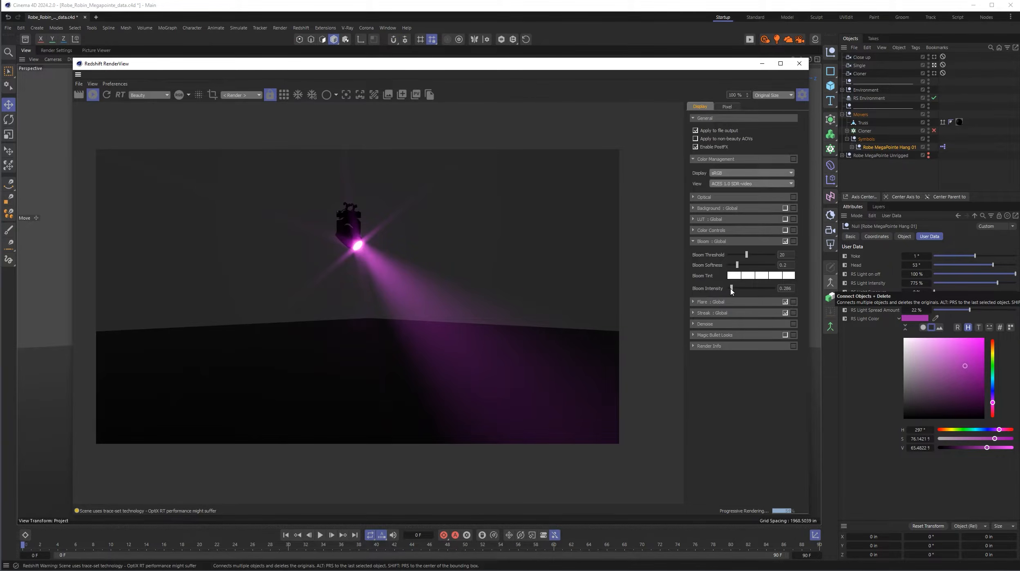
left_click_drag(732, 290, 760, 293)
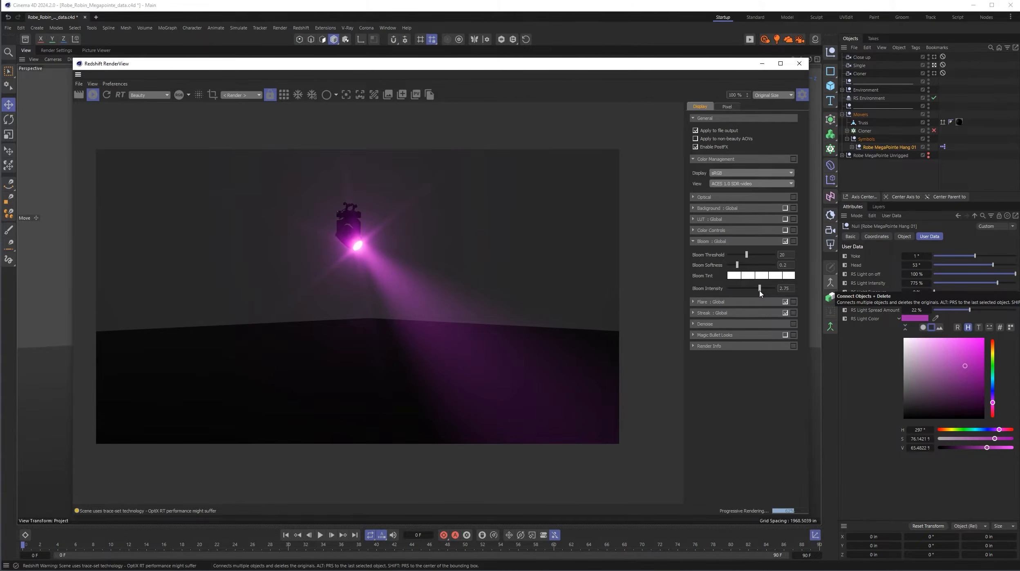
left_click(693, 241)
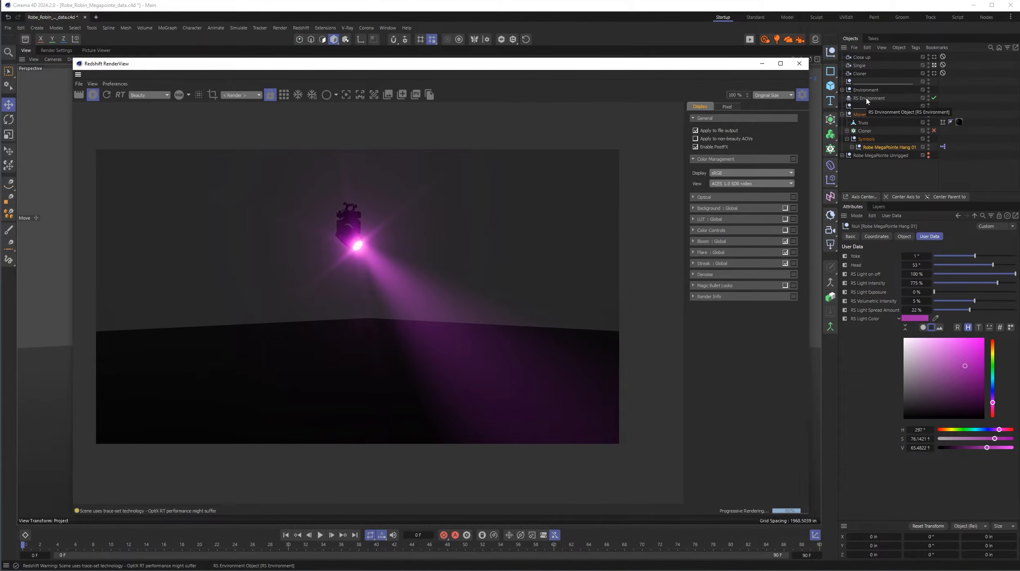
- Change the light to green with hue 112°, aim it with Yoke 33° and Head 50°, and close the render view
left_click(992, 365)
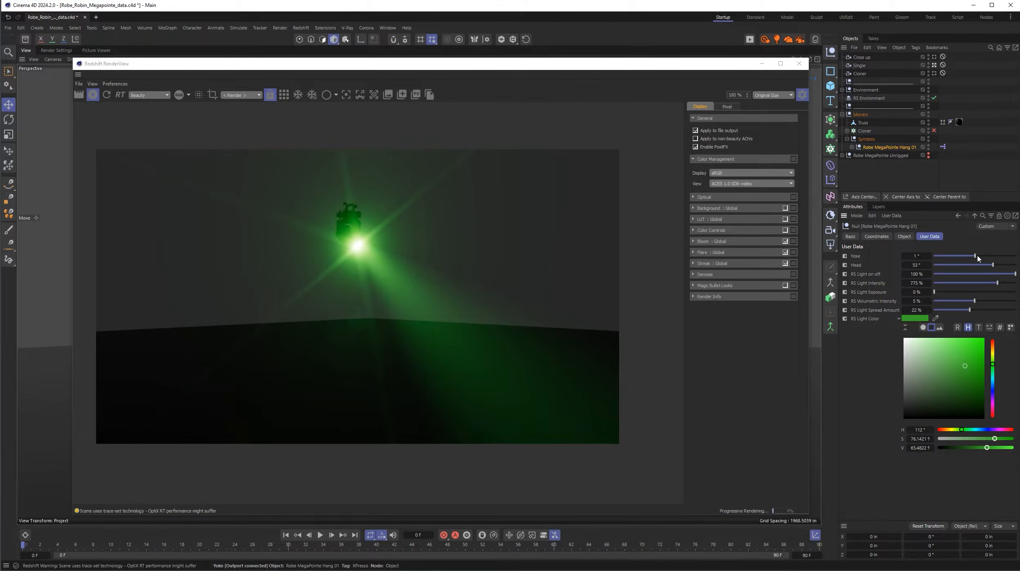
left_click_drag(975, 256, 995, 267)
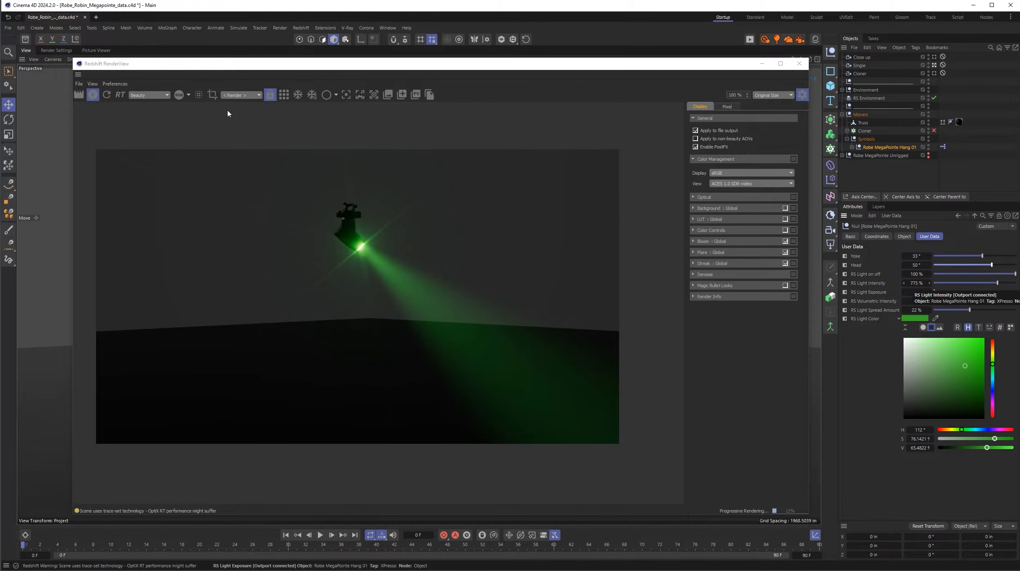
left_click(799, 64)
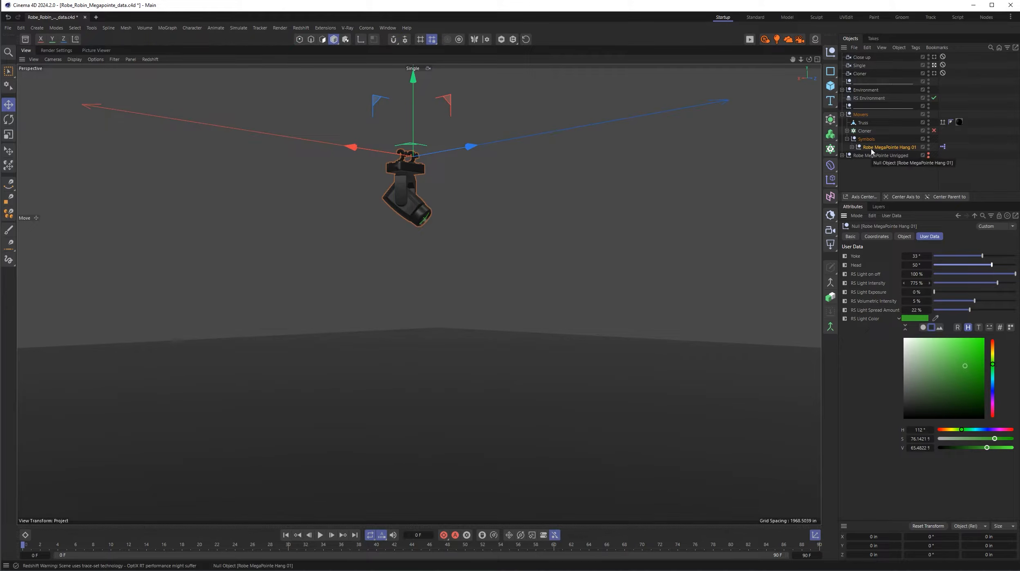
- Enable the Cloner and its MegaPointe instance, hide the Symbols null and look through the Cloner camera
left_click(848, 131)
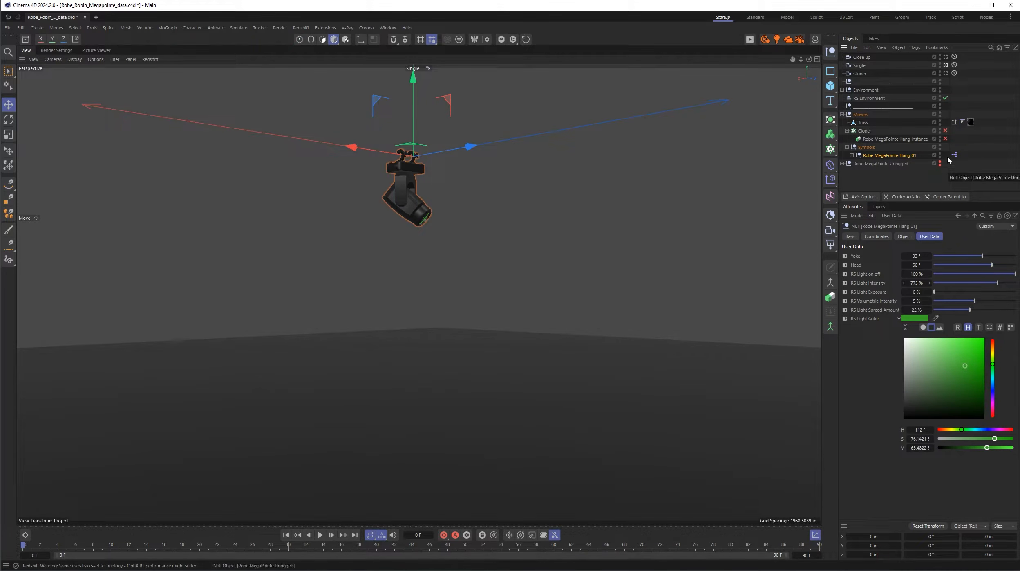
left_click(945, 140)
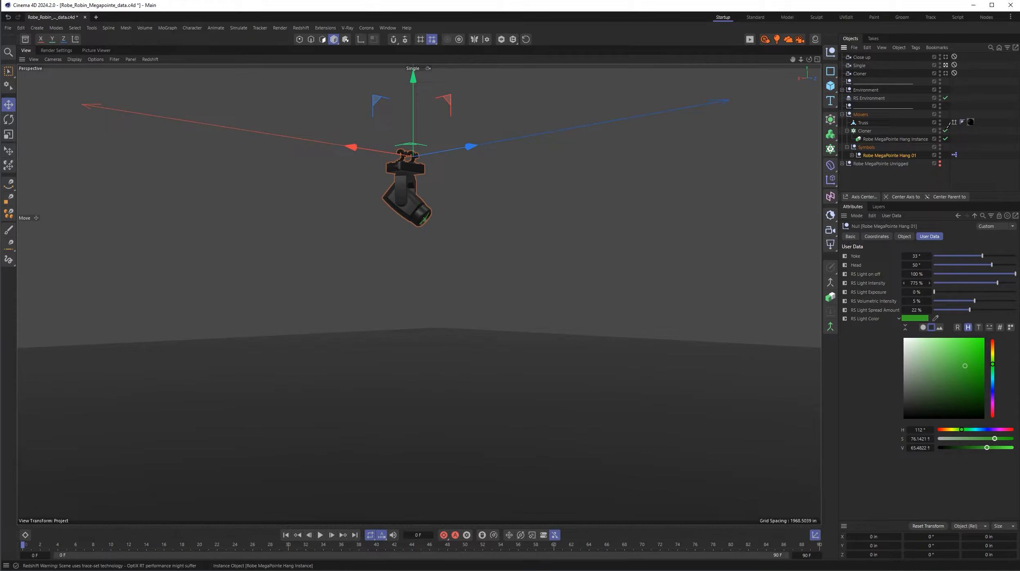
left_click(940, 147)
left_click(947, 74)
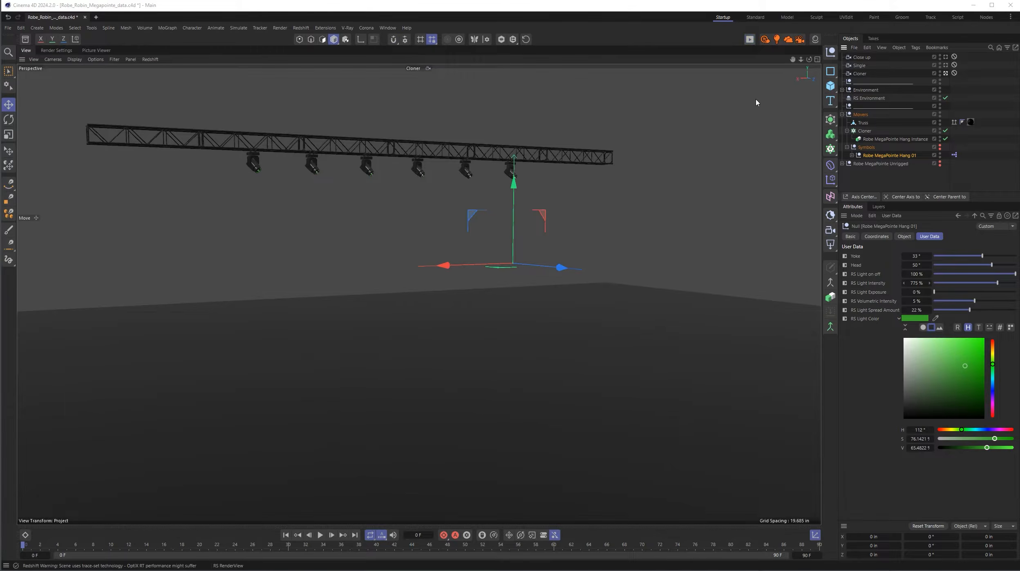
- Render the cloned row live and set the source fixture's Yoke to -33°, Head to 26° and RS Light Intensity to 661%
left_click_drag(876, 29, 275, 45)
left_click(192, 72)
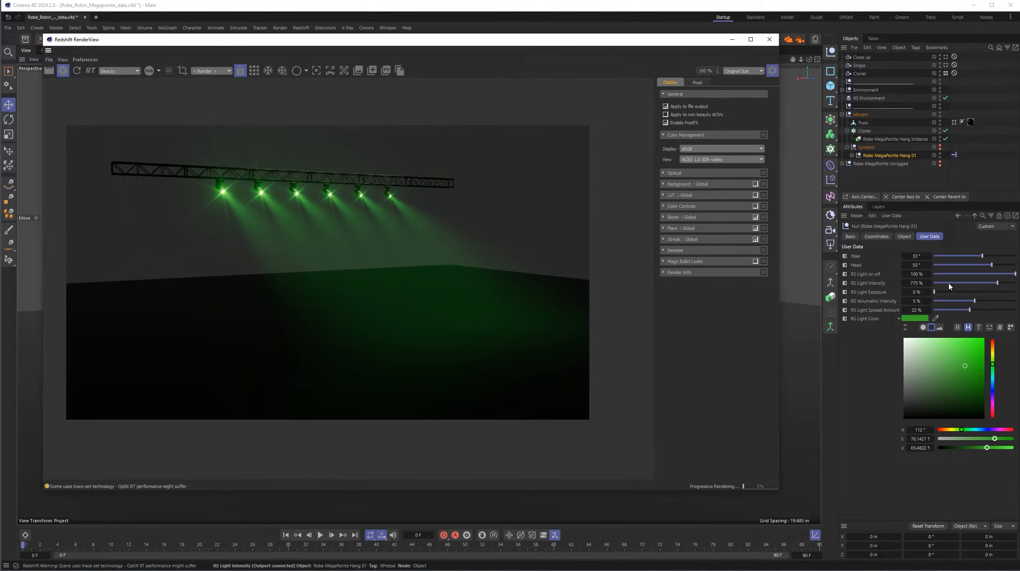
left_click(981, 256)
mouse_move(981, 256)
left_mouse_down()
mouse_move(966, 257)
mouse_move(994, 266)
mouse_move(973, 267)
mouse_move(1004, 267)
mouse_move(983, 266)
left_mouse_up()
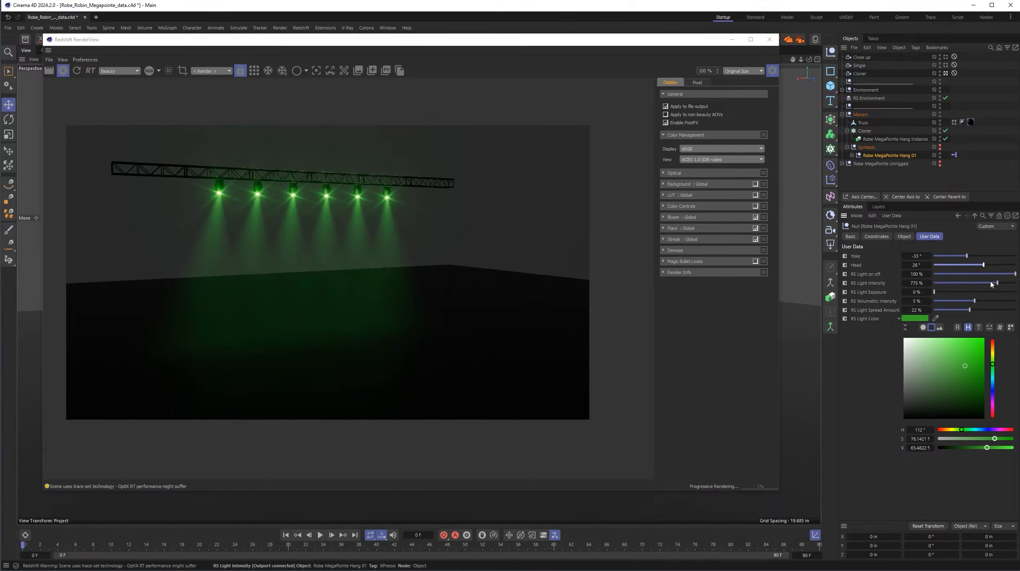
left_click_drag(996, 285, 987, 284)
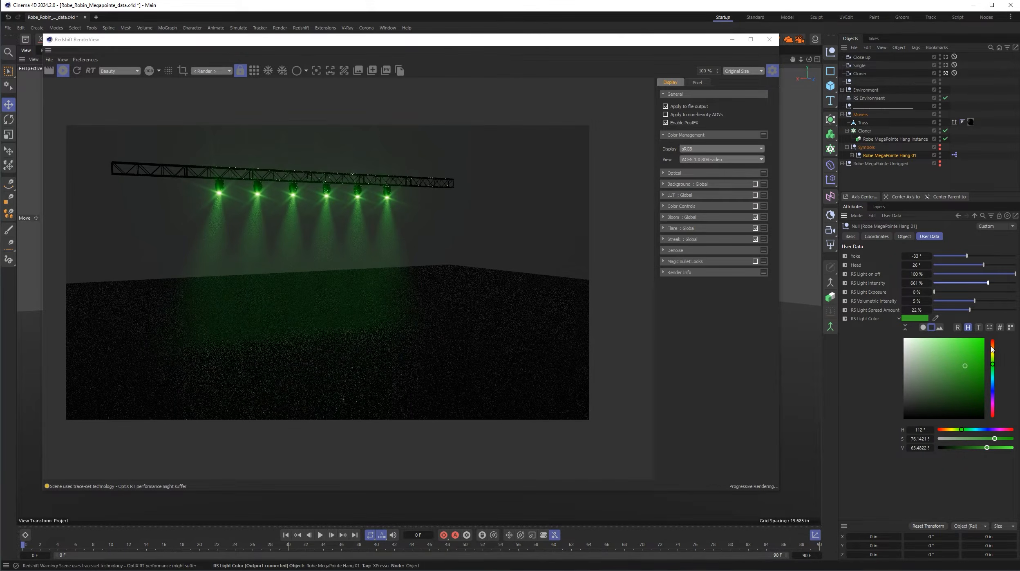
- Change the source fixture's RS Light Color to a red-orange with hue 16° and saturation about 98%
left_click_drag(994, 353, 993, 348)
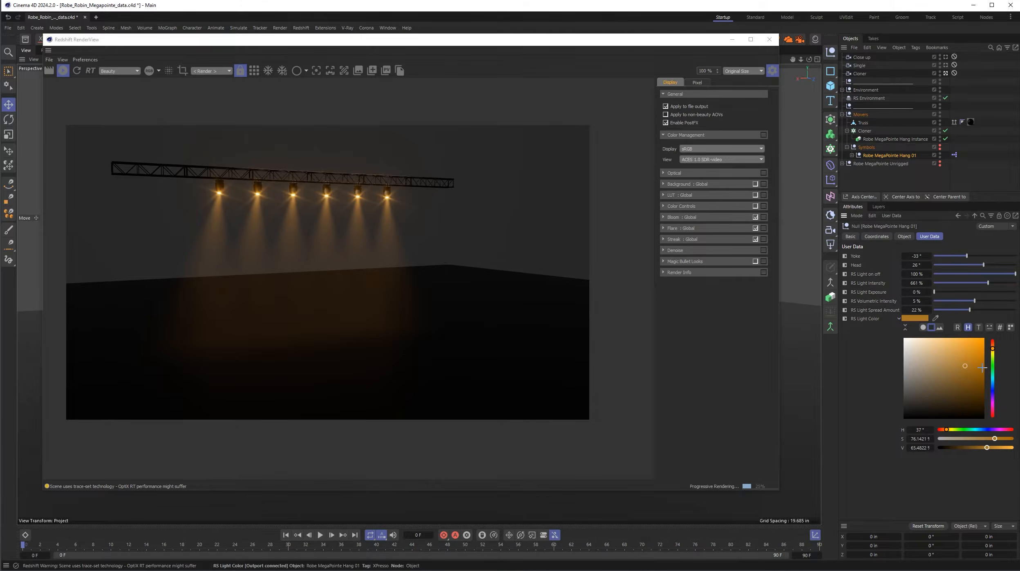
left_click_drag(976, 366, 993, 345)
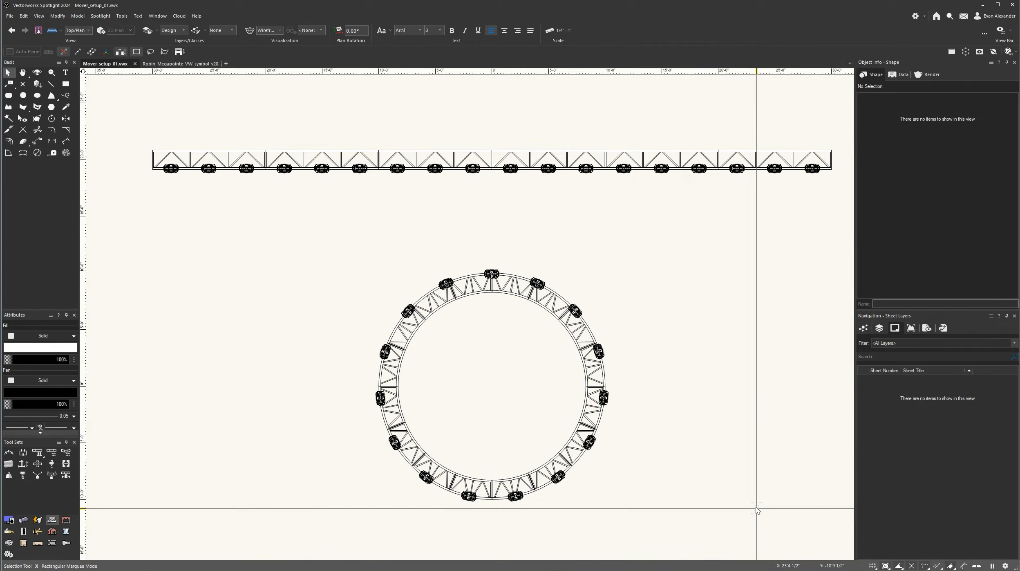
- Switch to Vectorworks Spotlight, examine the straight and circular trusses with their hung MegaPointes in shaded 3D, and return to the plan view
key("shift+c")
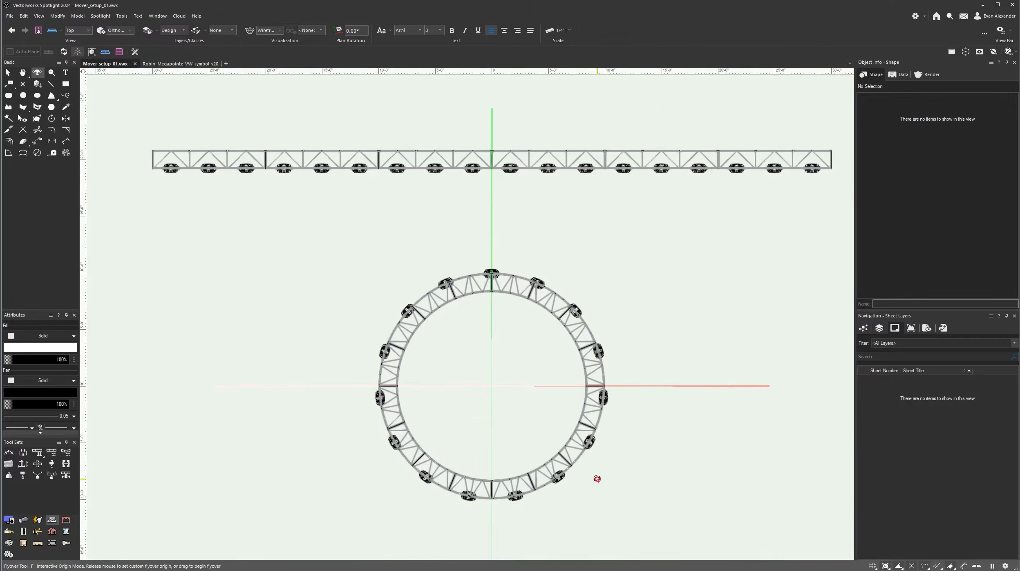
mouse_move(596, 477)
left_mouse_down()
mouse_move(632, 369)
mouse_move(654, 198)
mouse_move(525, 383)
mouse_move(455, 395)
mouse_move(479, 421)
mouse_move(558, 444)
mouse_move(535, 480)
mouse_move(507, 411)
mouse_move(483, 411)
mouse_move(512, 392)
mouse_move(536, 395)
left_mouse_up()
key("h")
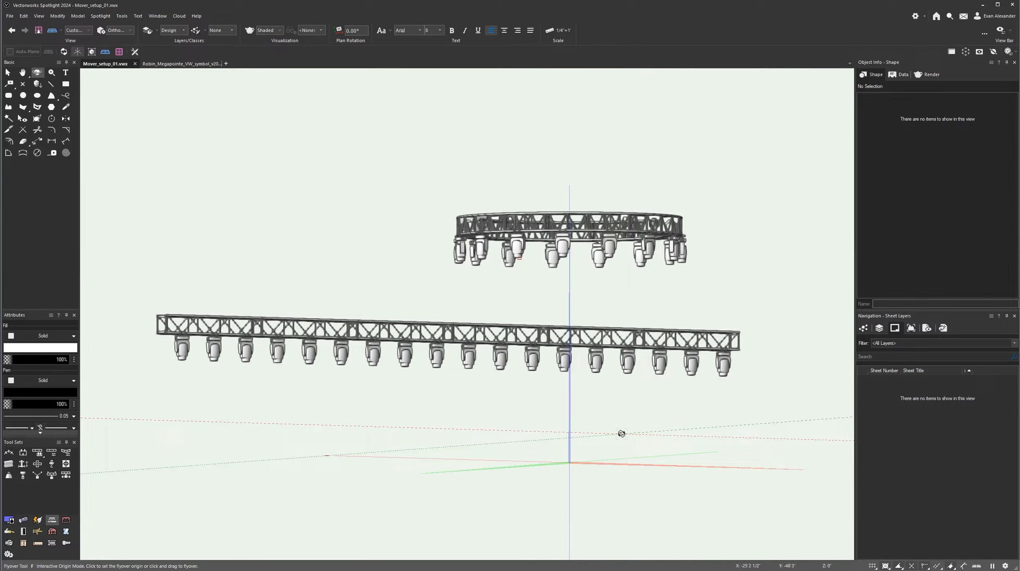
mouse_move(615, 426)
left_mouse_down()
mouse_move(603, 403)
mouse_move(512, 480)
left_mouse_up()
key("x")
key("F5")
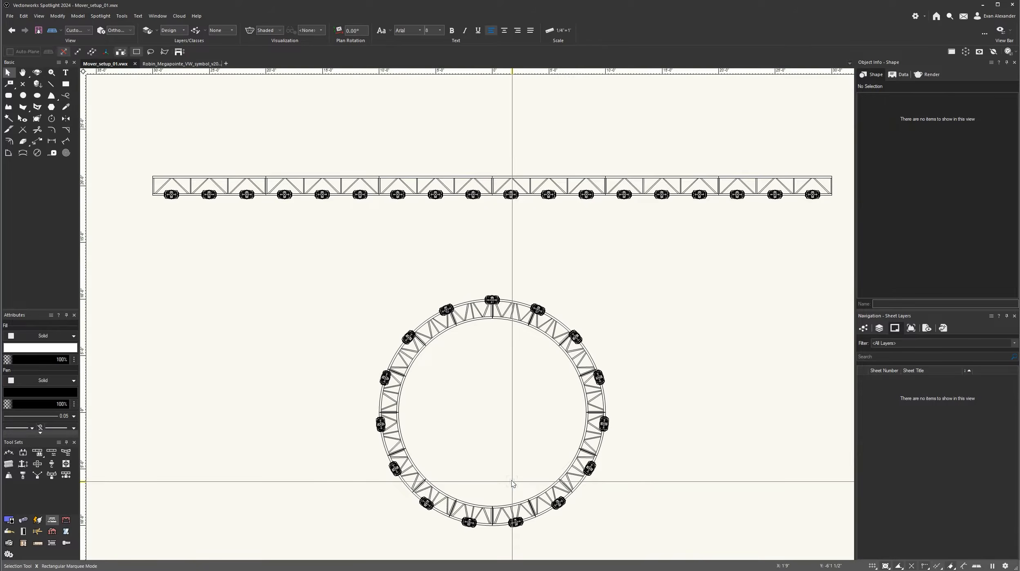
scroll(512, 481, "down", 1)
middle_click_drag(555, 372, 521, 303)
- Export the drawing's geometry to Cinema 4D format with symbols as render instances, replacing the existing Mover_setup_01 file
left_click(10, 17)
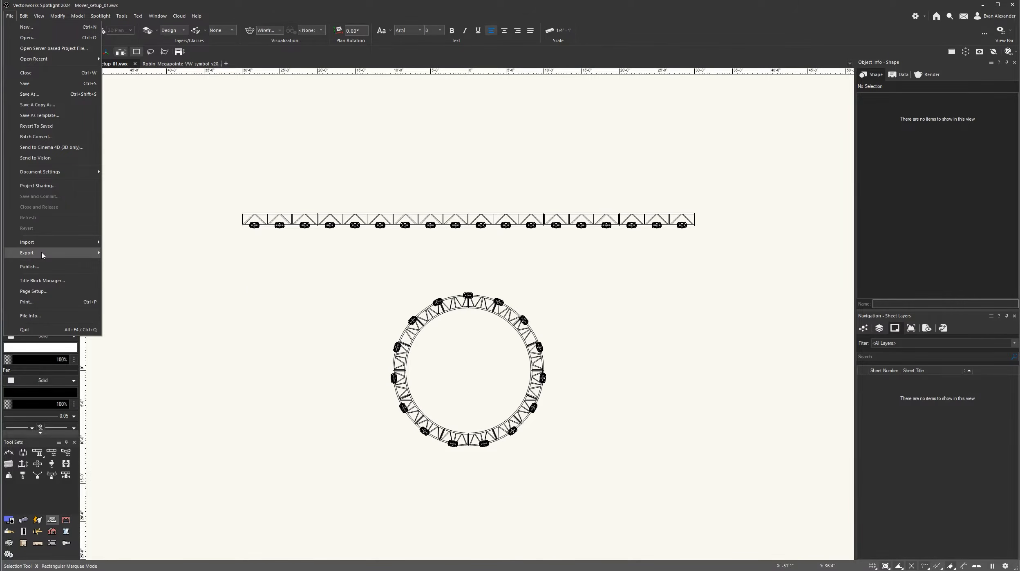
mouse_move(42, 254)
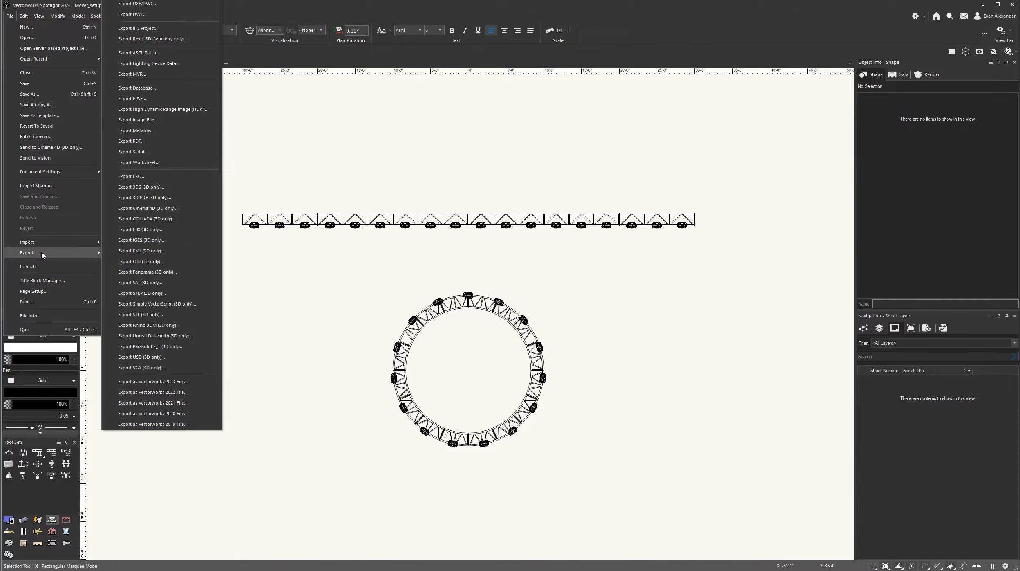
left_click(162, 209)
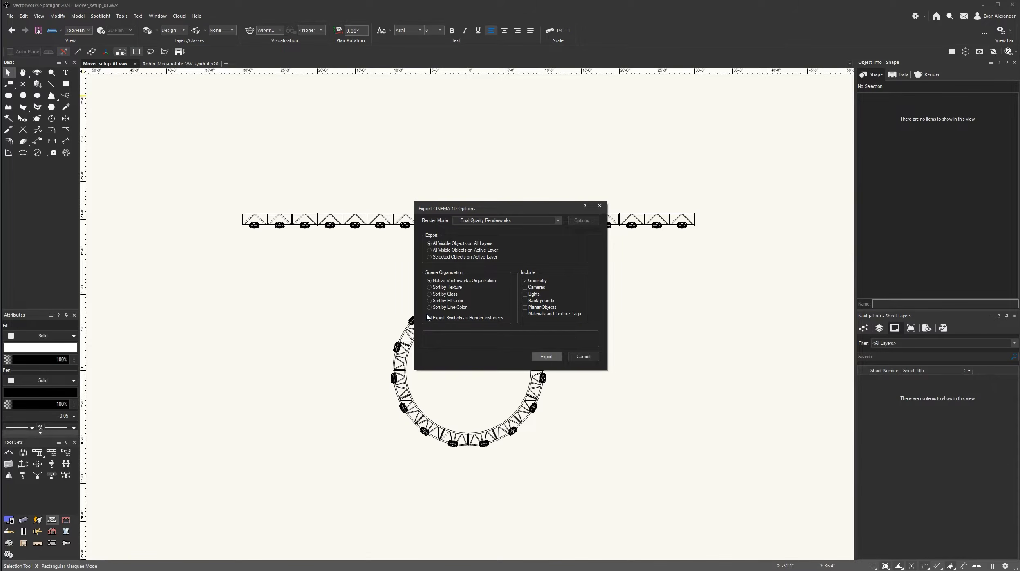
left_click(547, 355)
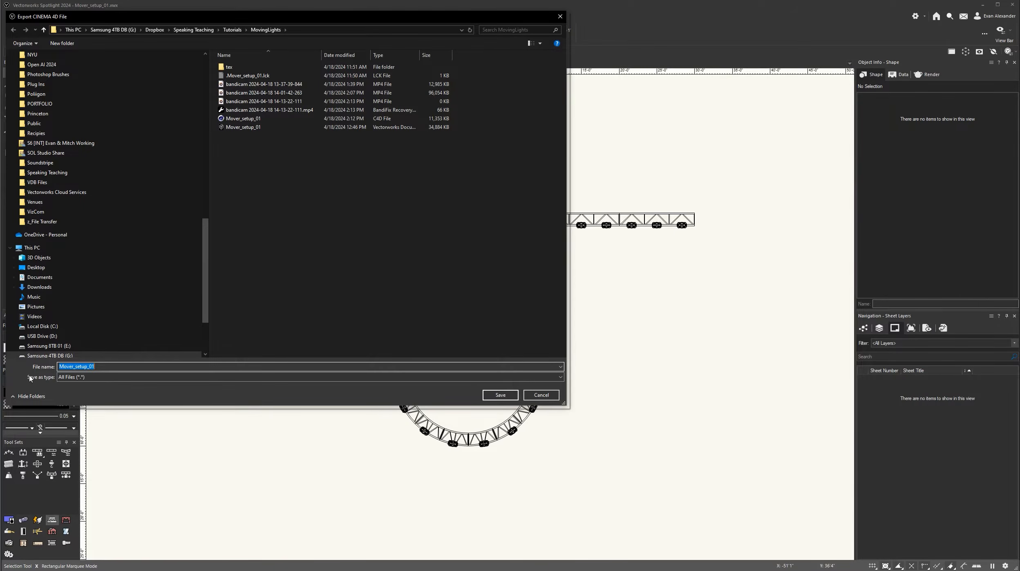
left_click(500, 395)
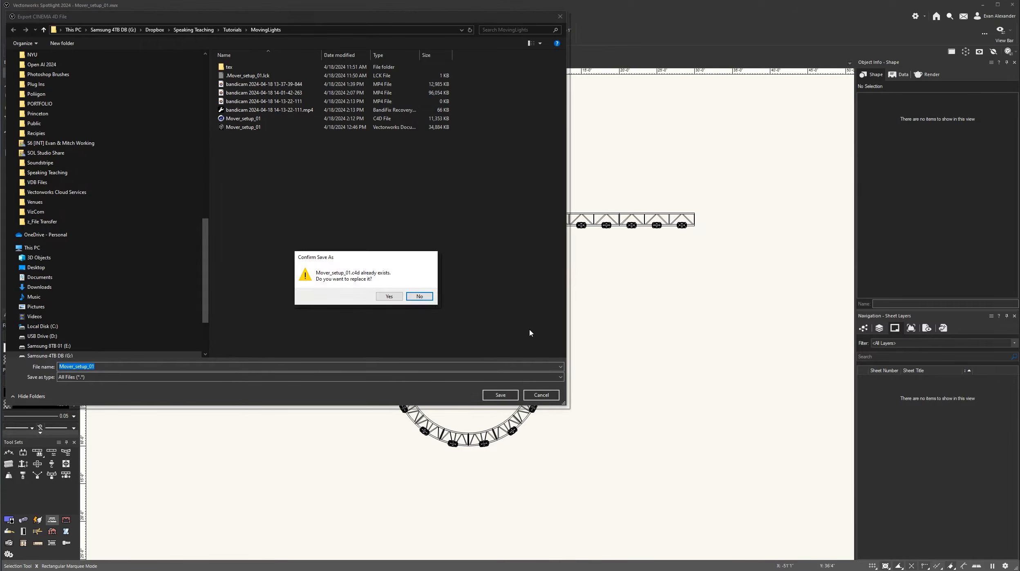
left_click(393, 297)
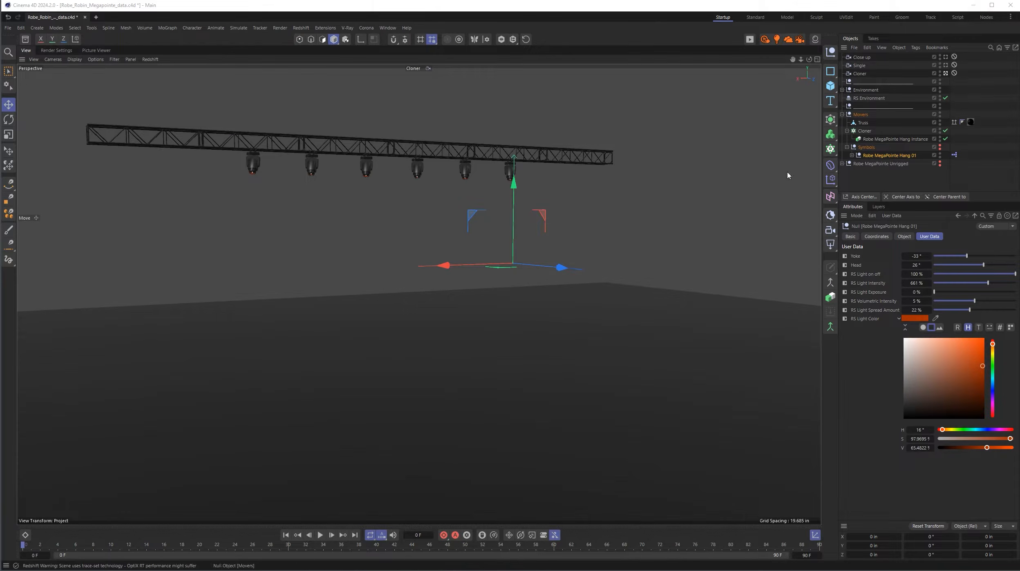
- Switch to Cinema 4D, create a new project and open Mover_setup_01, merging only its geometry
left_click(96, 17)
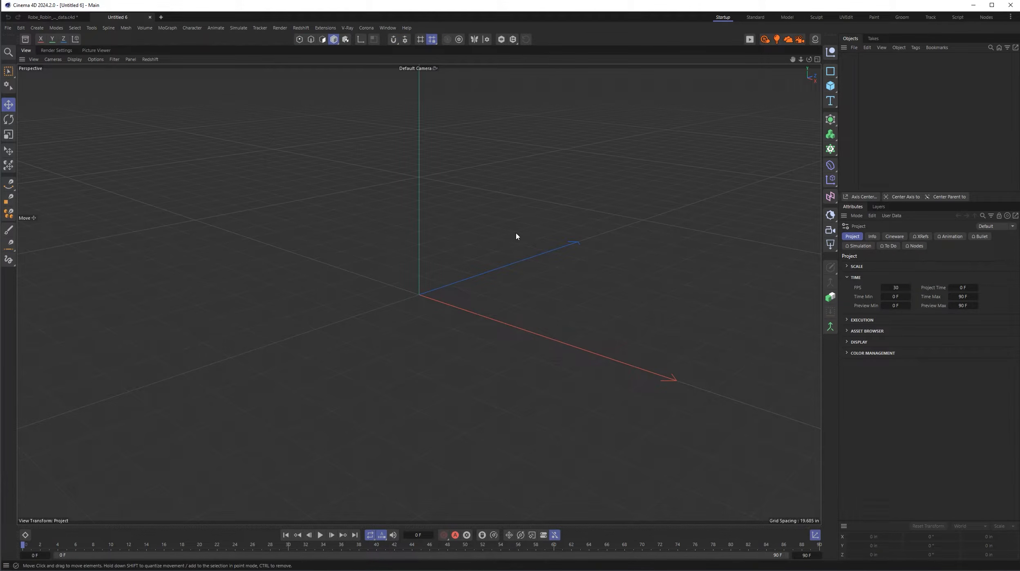
left_click(8, 27)
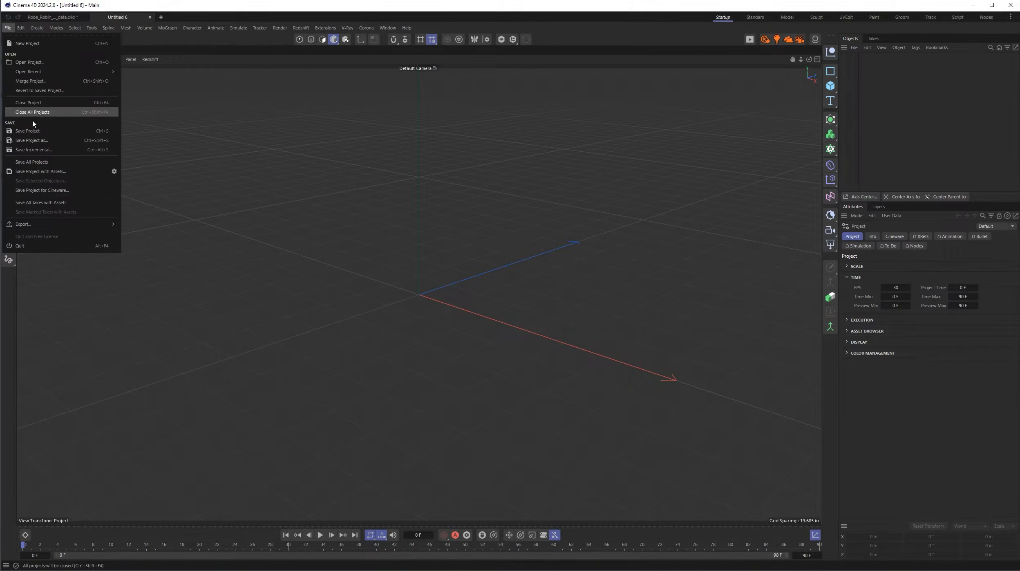
left_click(30, 62)
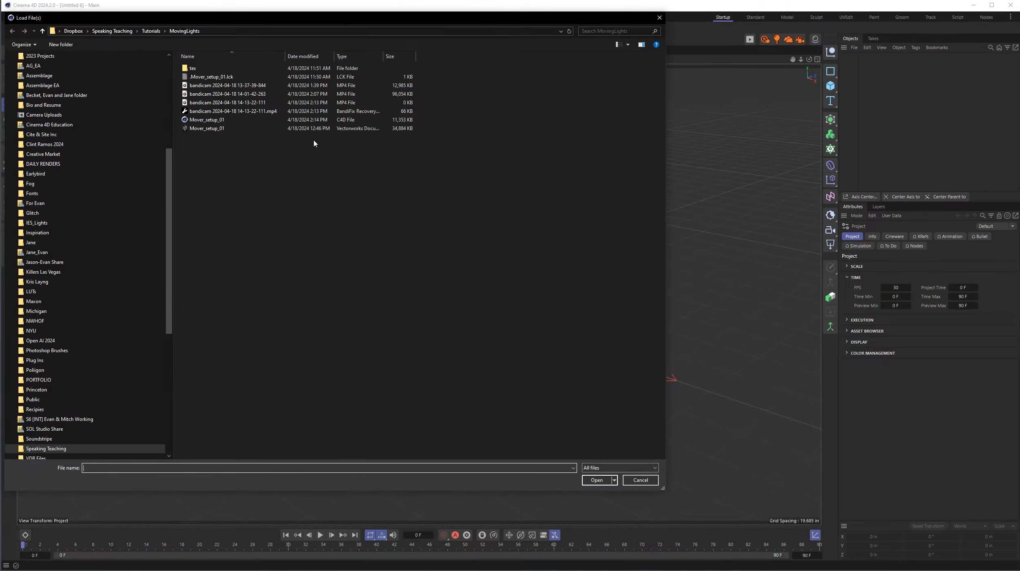
left_click(239, 120)
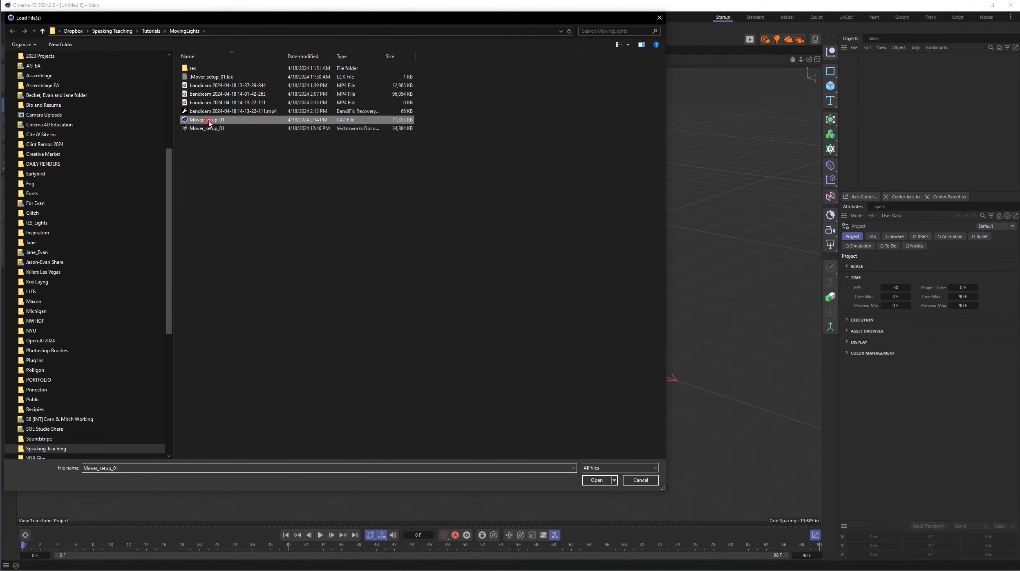
left_click(597, 480)
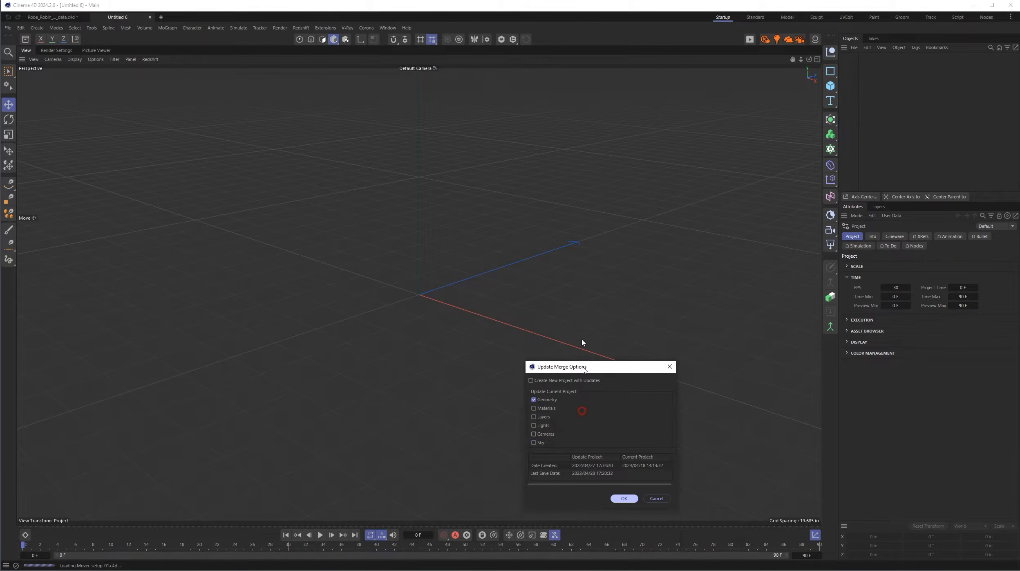
left_click(607, 384)
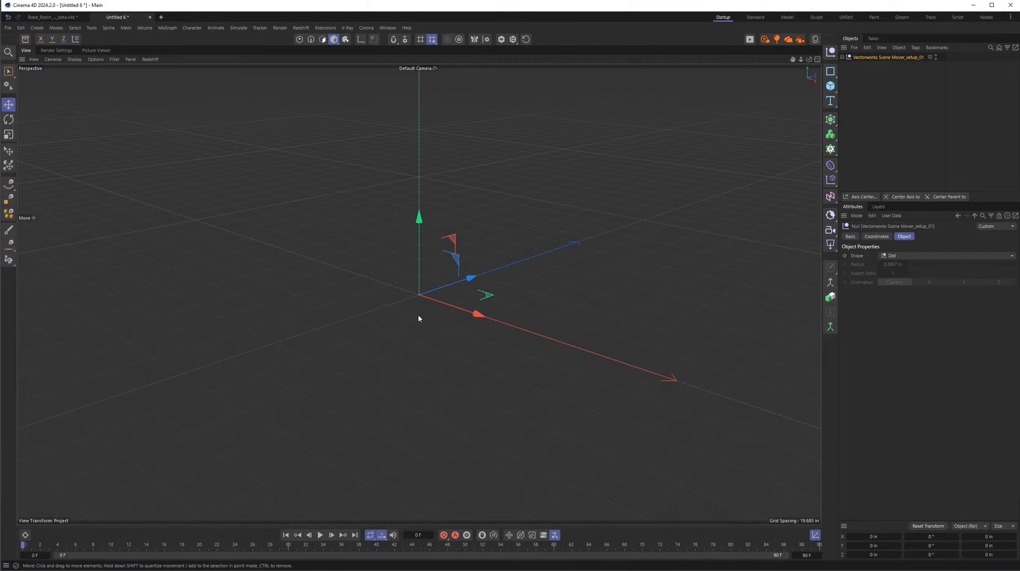
- Inspect the imported circular and straight trusses with their hanging fixtures in the perspective view
right_click_drag(517, 284, 315, 380, "alt")
left_click_drag(501, 246, 527, 241, "alt")
right_click_drag(523, 244, 248, 353, "alt")
middle_click_drag(294, 347, 654, 318, "alt")
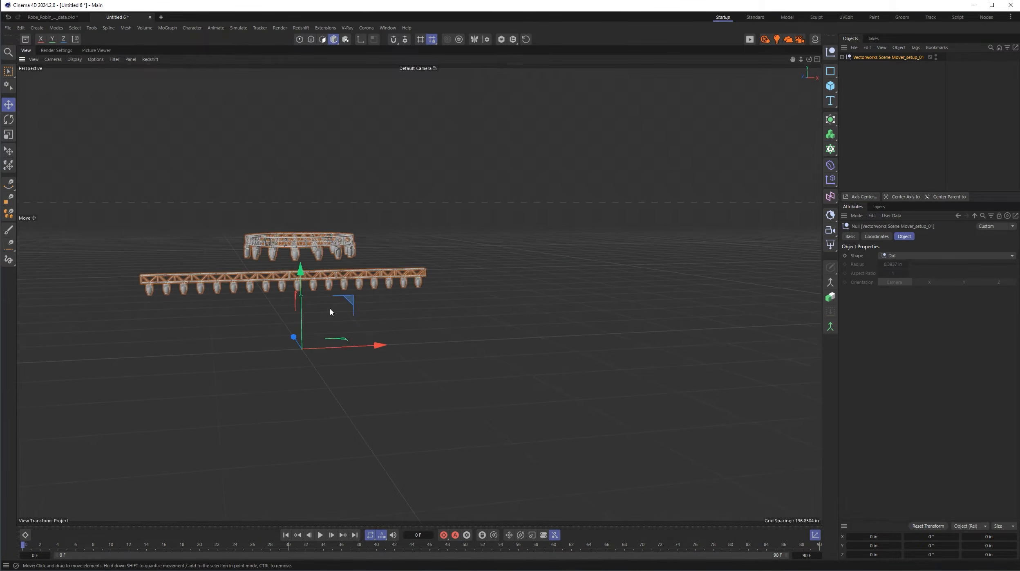
middle_click_drag(331, 312, 703, 306, "alt")
middle_click_drag(292, 303, 584, 304, "alt")
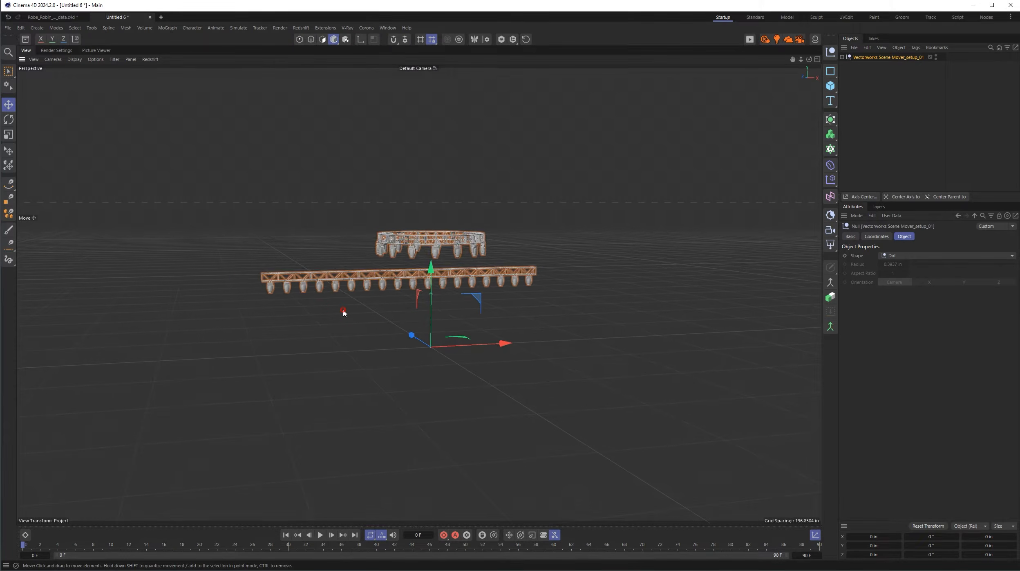
right_click_drag(343, 309, 576, 256, "alt")
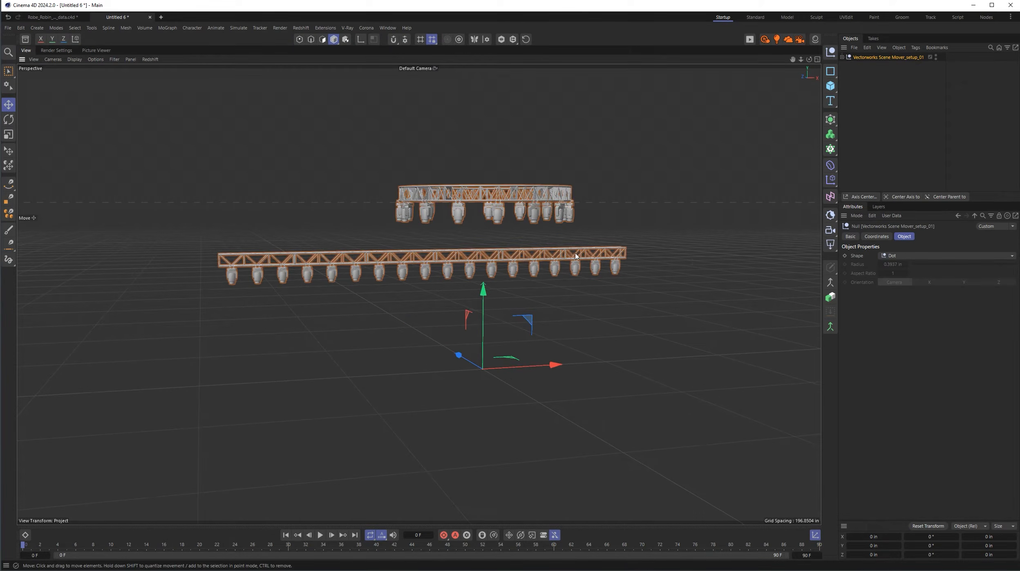
- Delete the imported None layer from the project's layer list
left_click(878, 206)
left_click(860, 245)
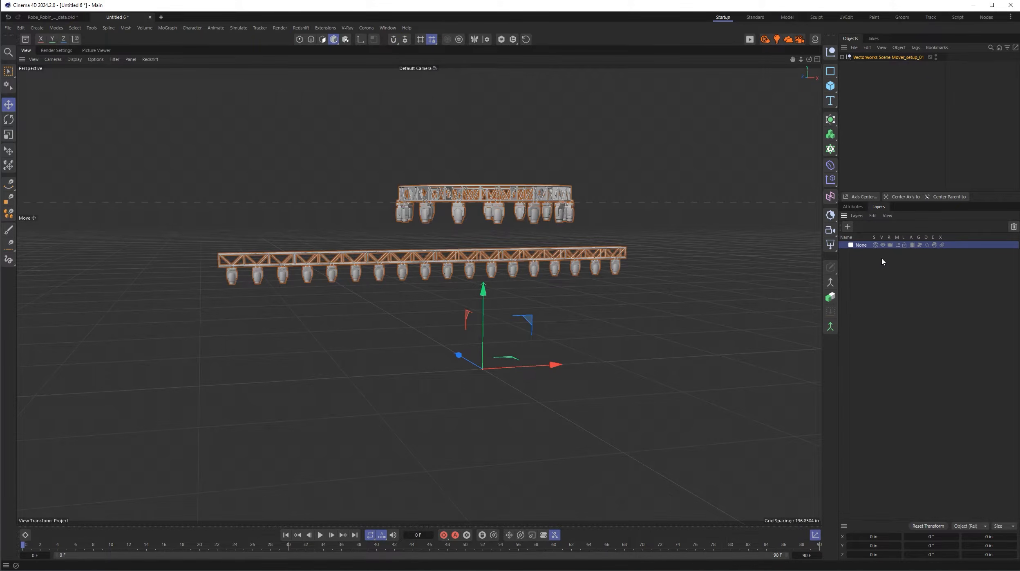
key("Delete")
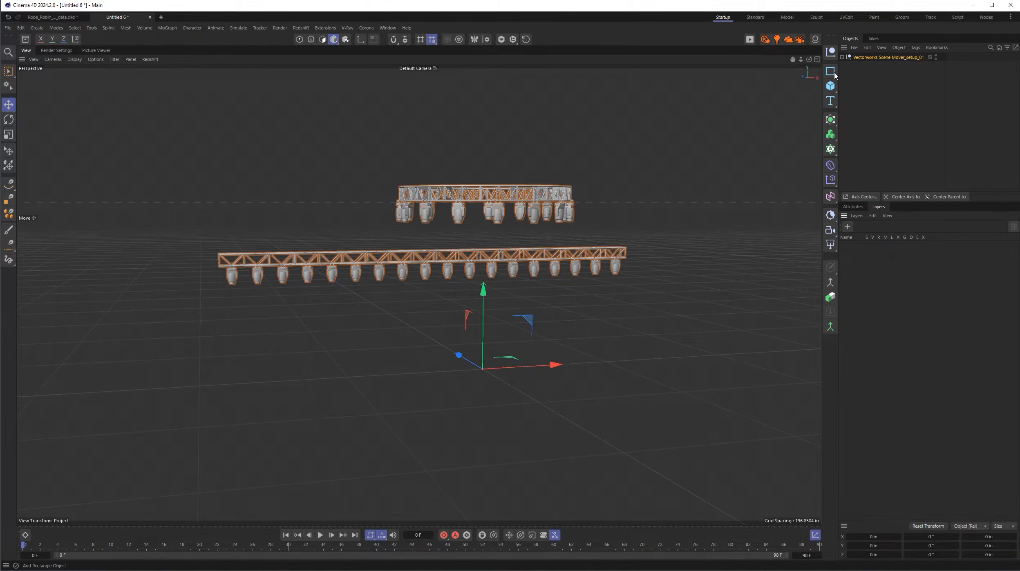
- Extract Symbols and Design Layer-1 from the Vectorworks scene hierarchy, delete the leftover scene null and place Design Layer-1 above Symbols
left_click(842, 57)
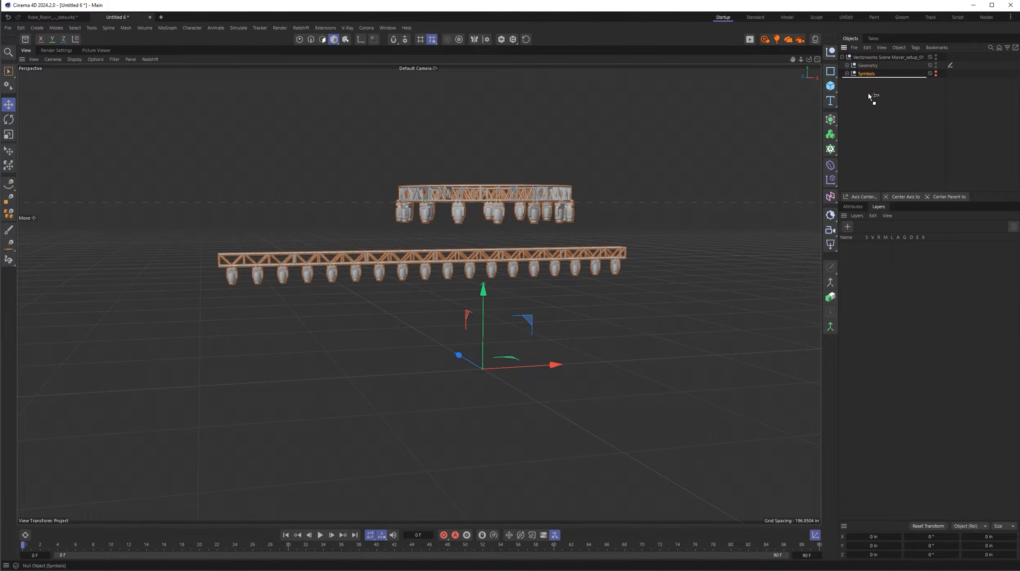
mouse_move(868, 94)
left_mouse_down()
mouse_move(865, 71)
mouse_move(864, 86)
left_mouse_up()
left_click(847, 65)
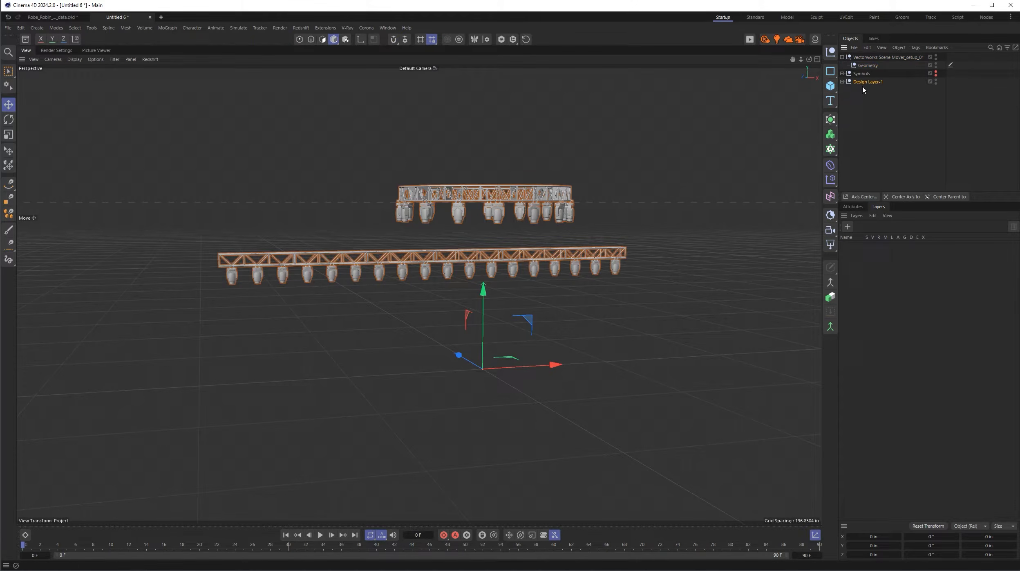
left_click(867, 59)
key("Delete")
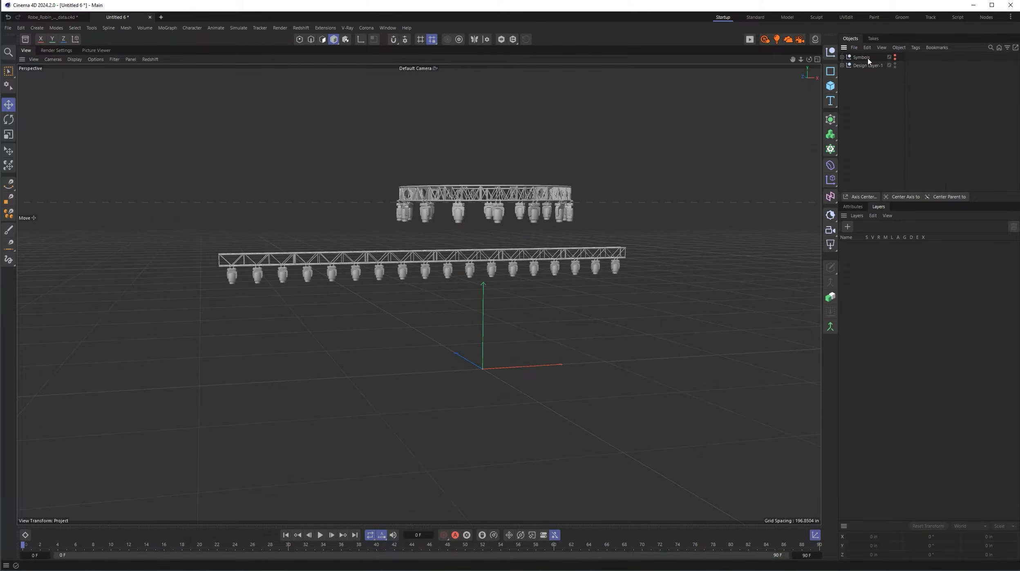
left_click_drag(866, 67, 866, 58)
- Examine the truss and MegaPointe groups inside Design Layer-1, including the fixture instances of the straight and circle groups
left_click(843, 57)
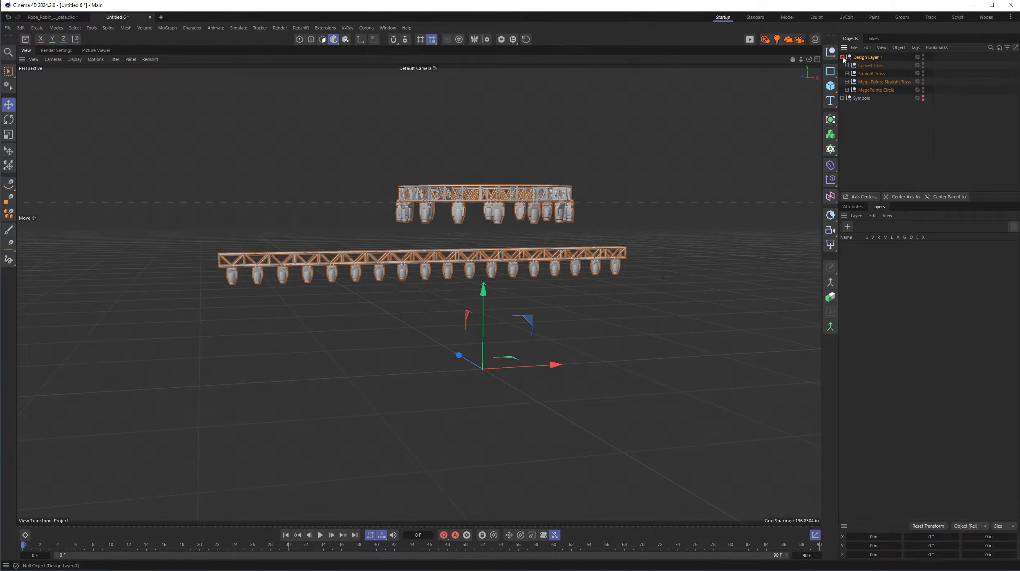
left_click(875, 66)
left_click(874, 74)
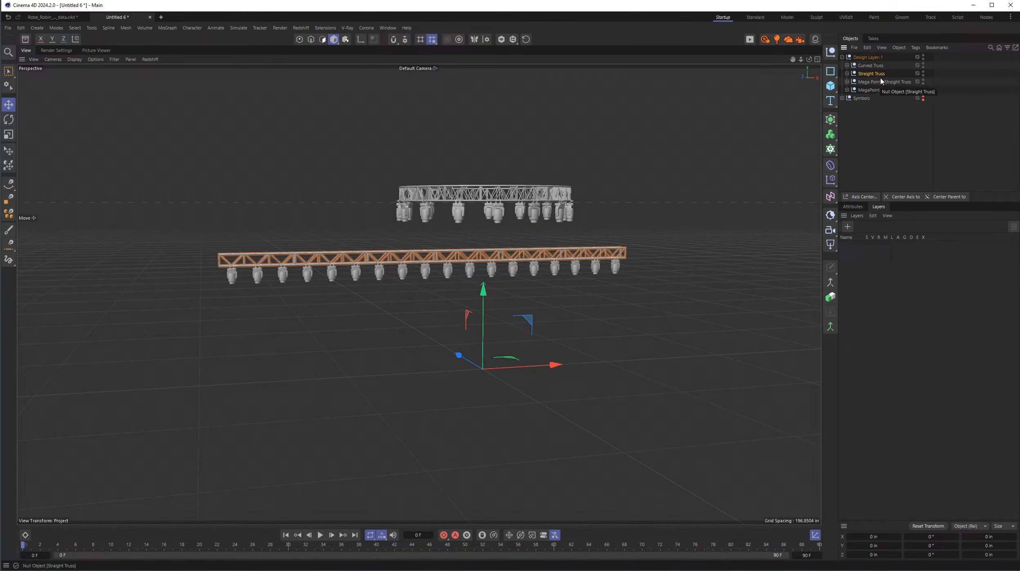
left_click(884, 82)
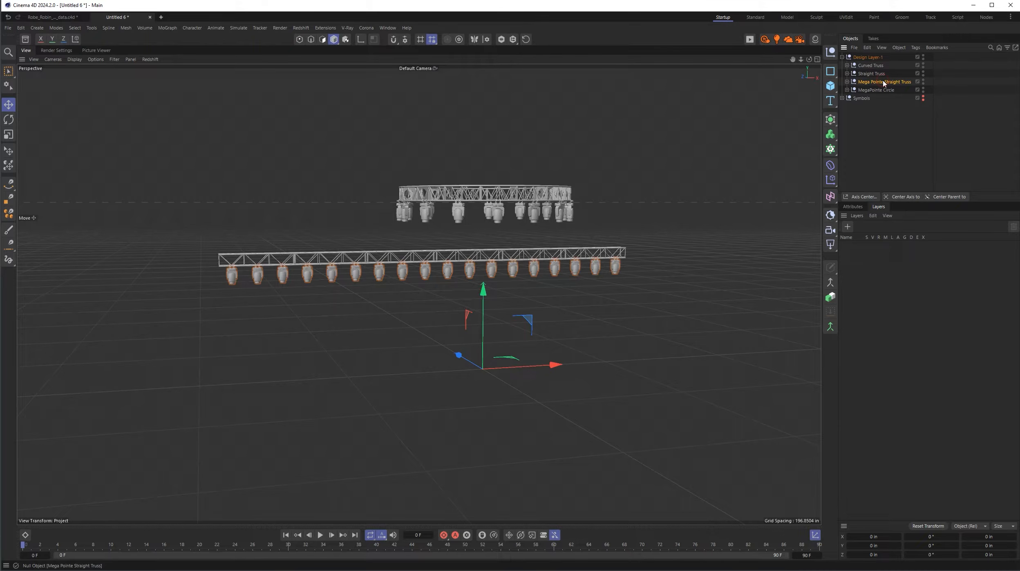
left_click(847, 82)
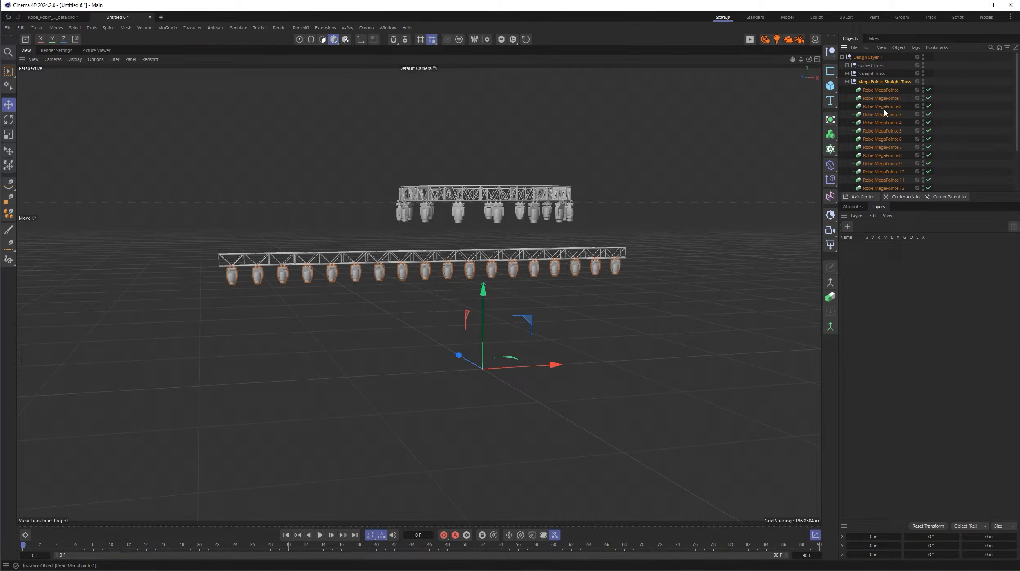
left_click(846, 83)
left_click(846, 90)
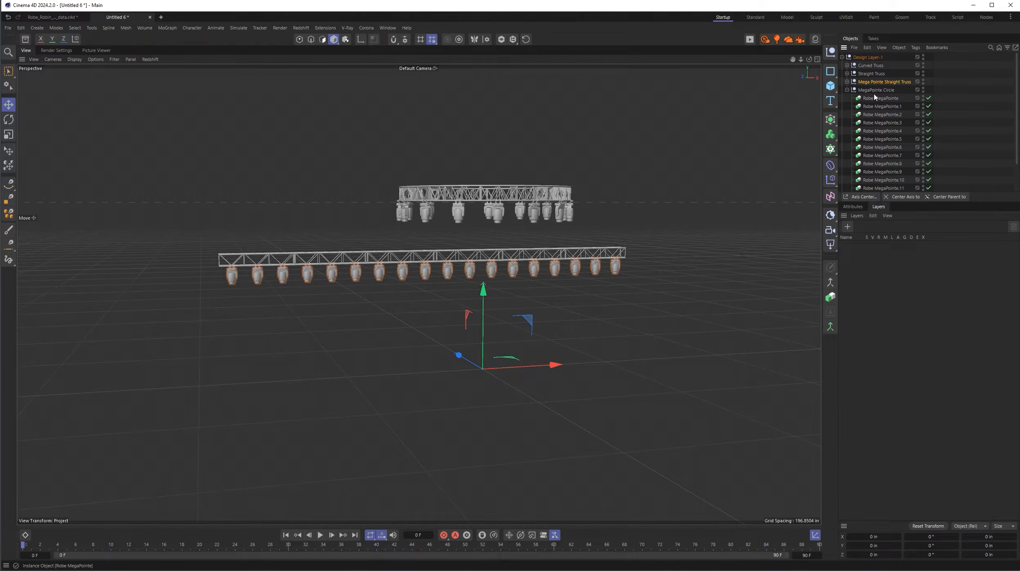
left_click(848, 90)
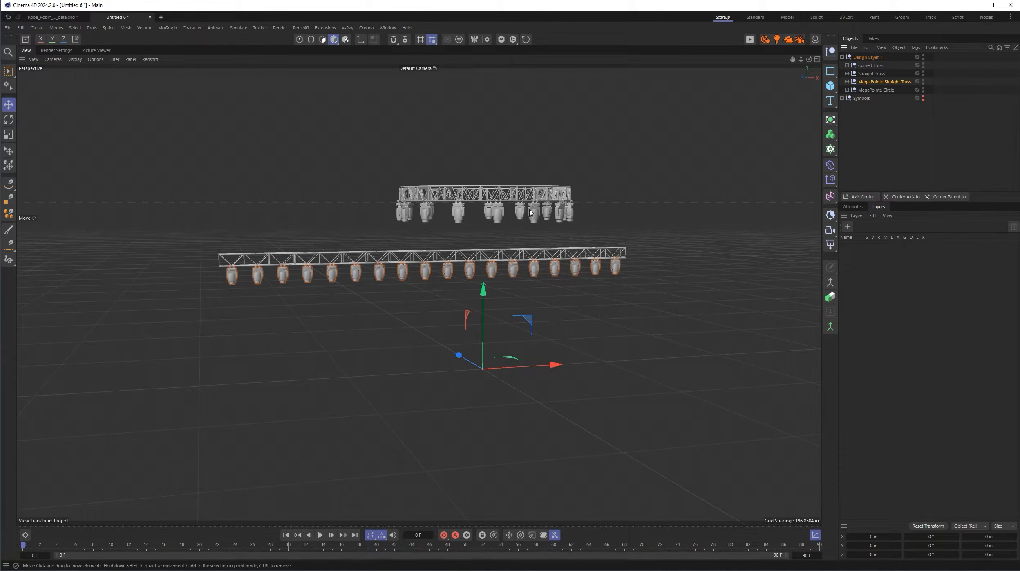
- Make the Symbols null visible to reveal its source Robe MegaPointe at the scene origin
left_click(843, 98)
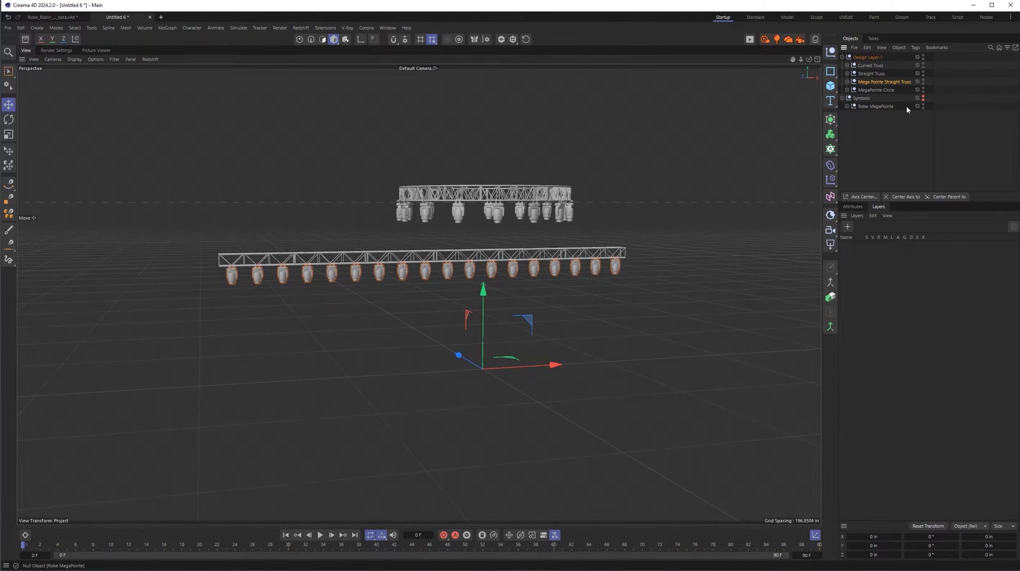
left_click(923, 104)
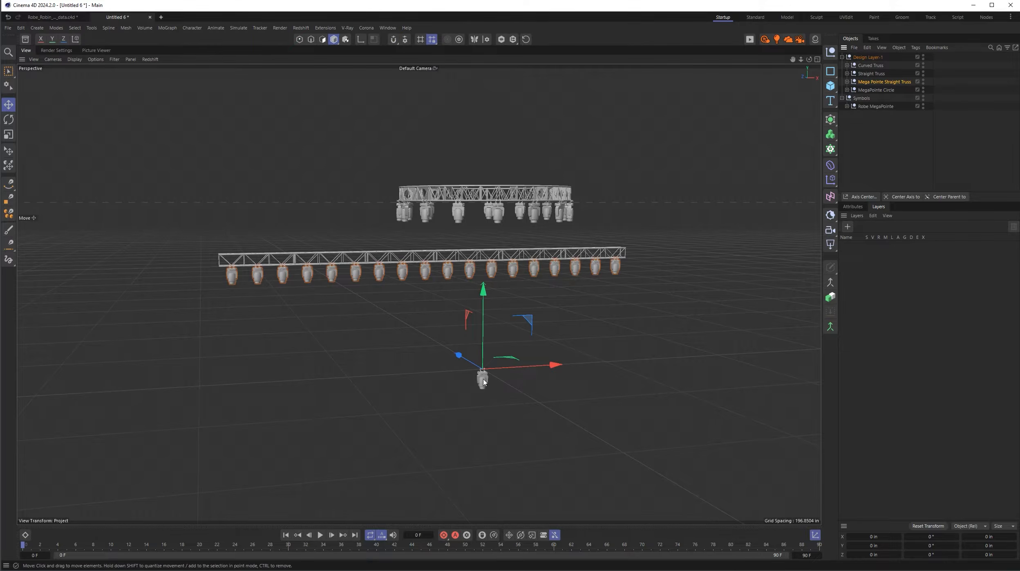
right_click_drag(483, 375, 503, 380, "alt")
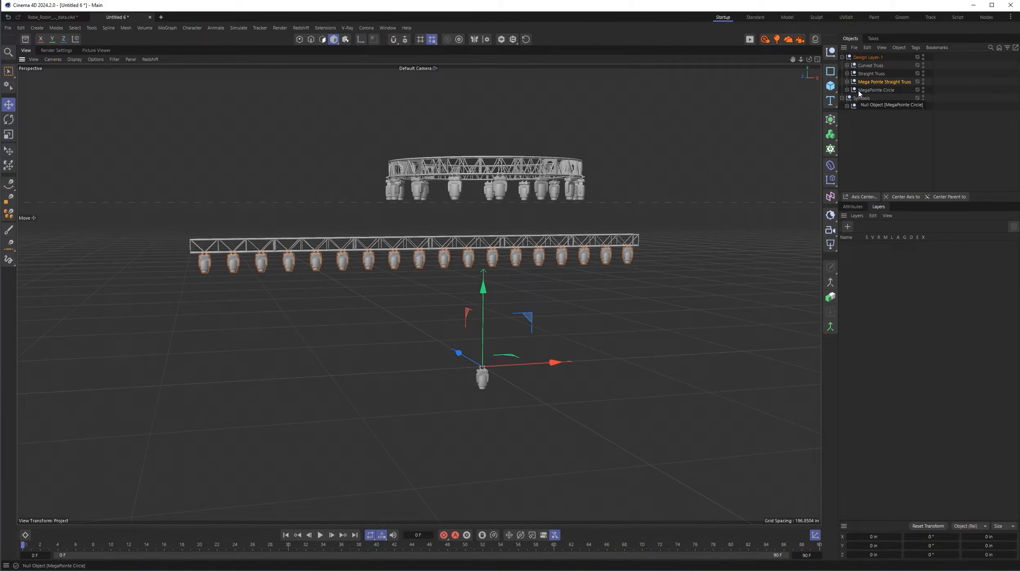
- Examine the parts inside the Curved Truss null and check the attributes of all its polygon objects together
left_click(848, 66)
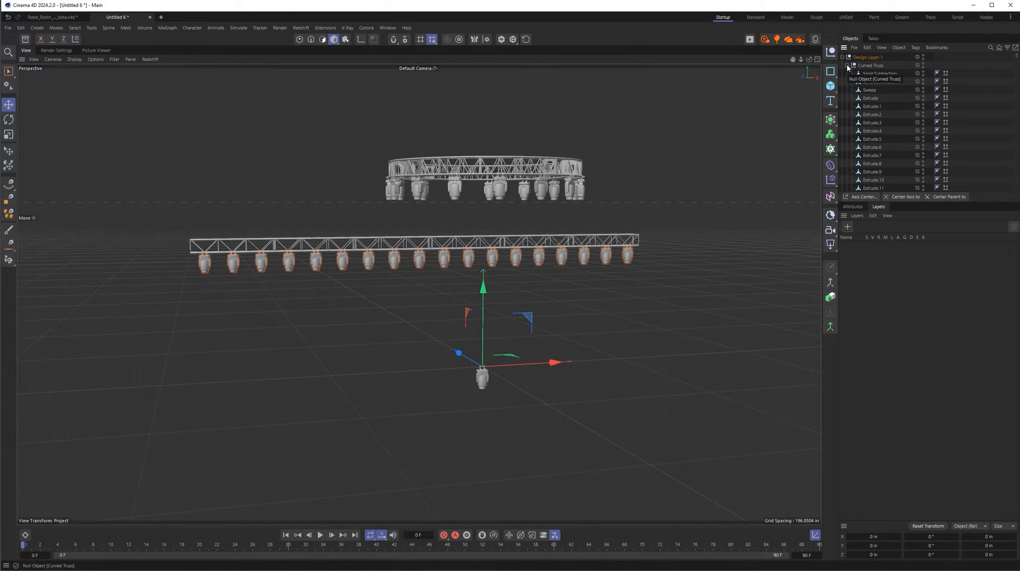
left_click(872, 65)
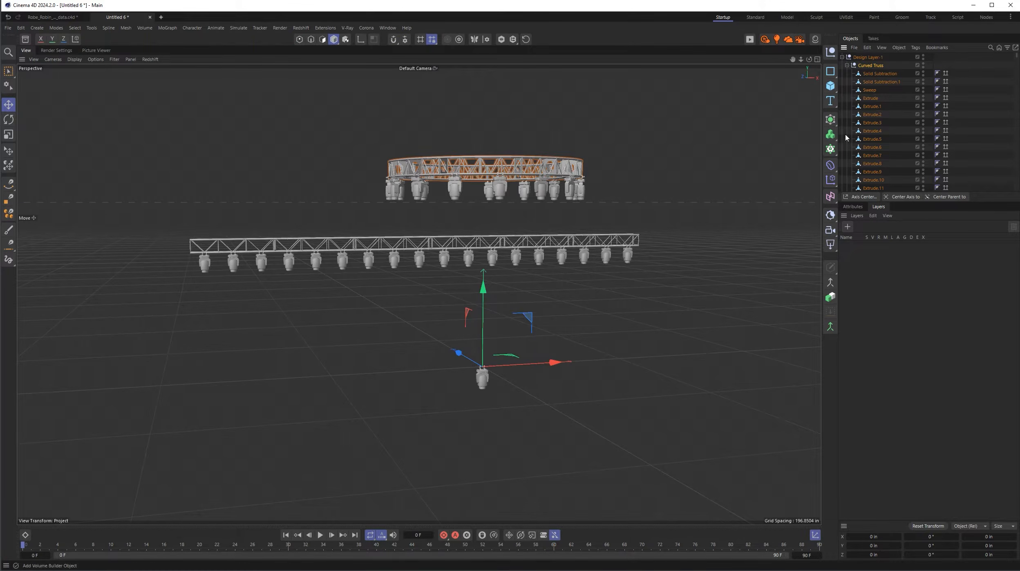
scroll(881, 84, "down", 20)
scroll(886, 101, "down", 20)
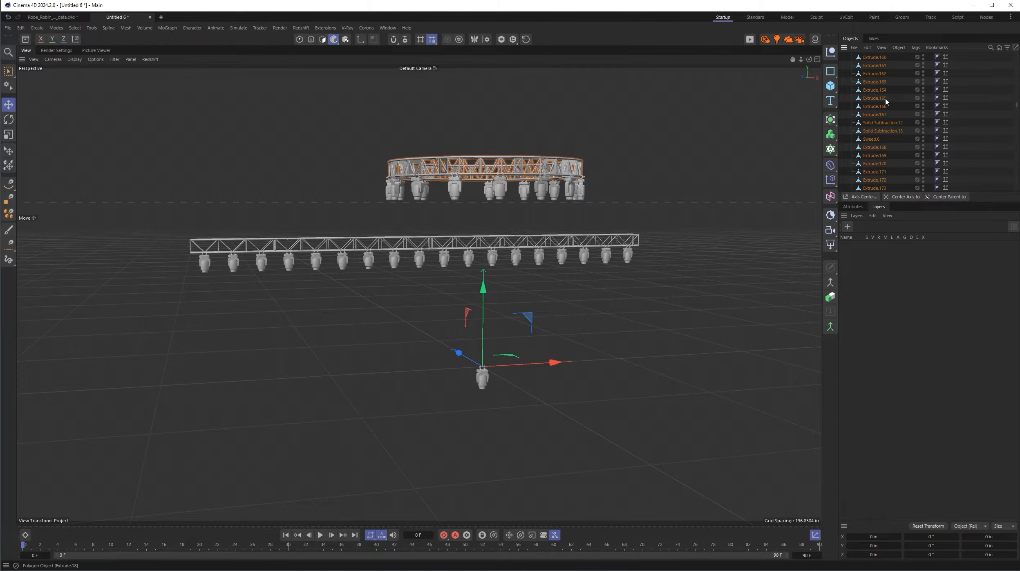
scroll(885, 101, "down", 20)
scroll(886, 101, "down", 15)
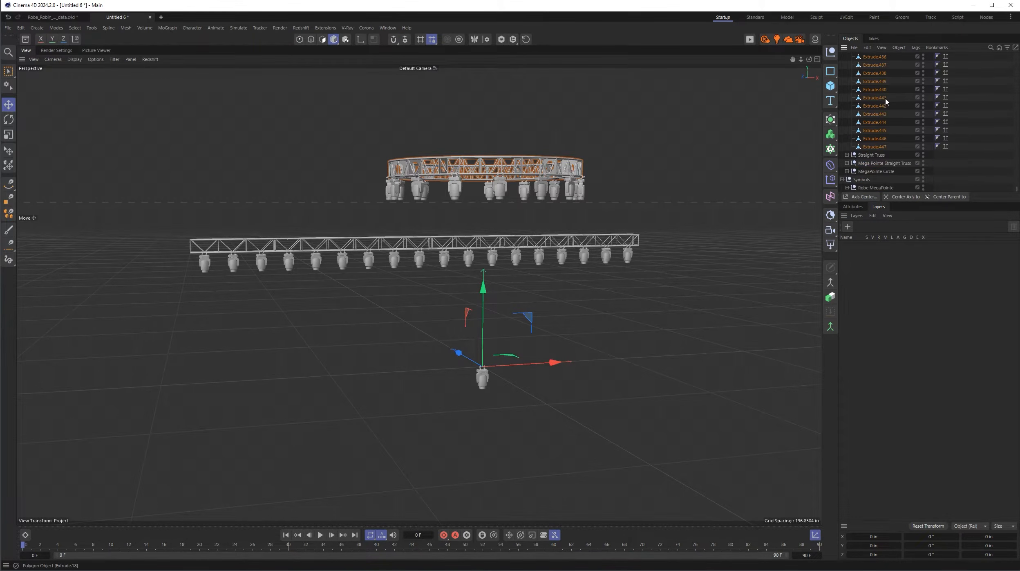
left_click(879, 147)
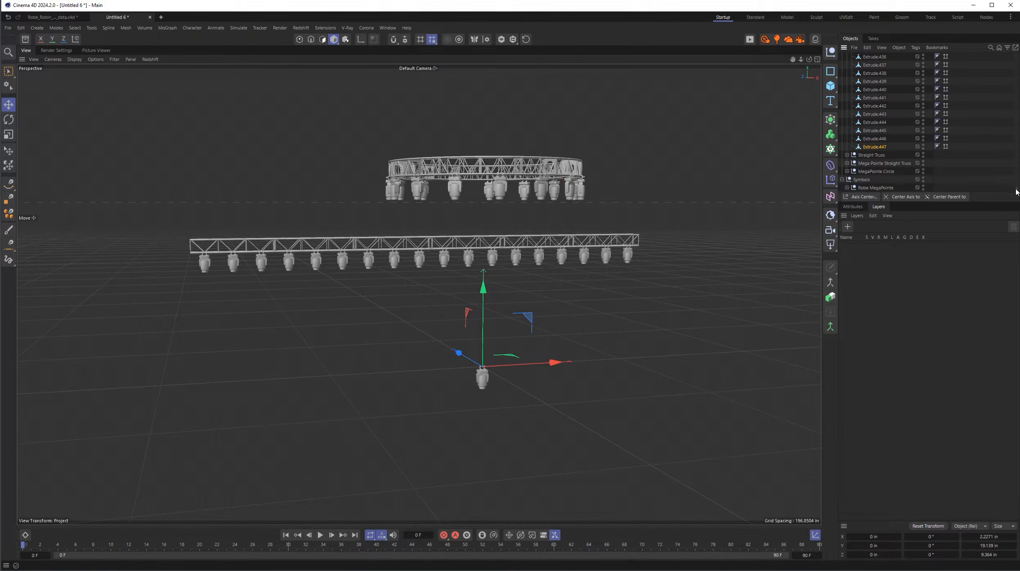
left_click_drag(1017, 189, 1017, 54)
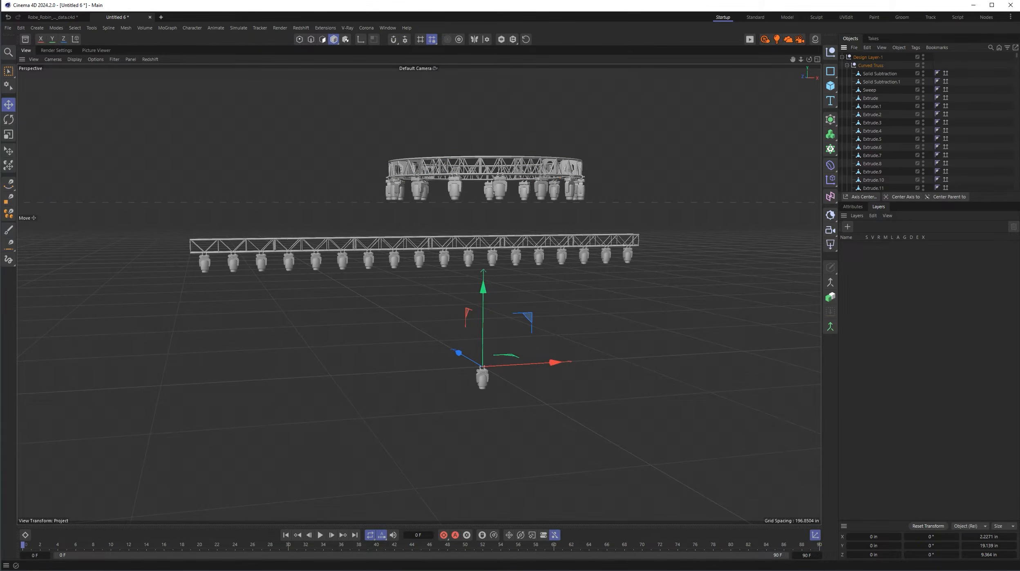
left_click(882, 74, "shift")
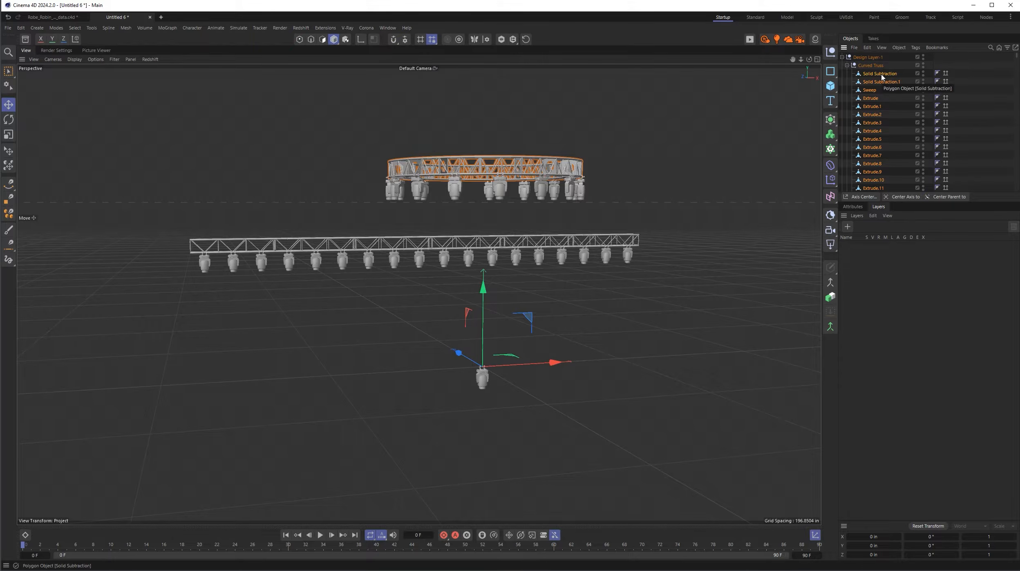
left_click(853, 207)
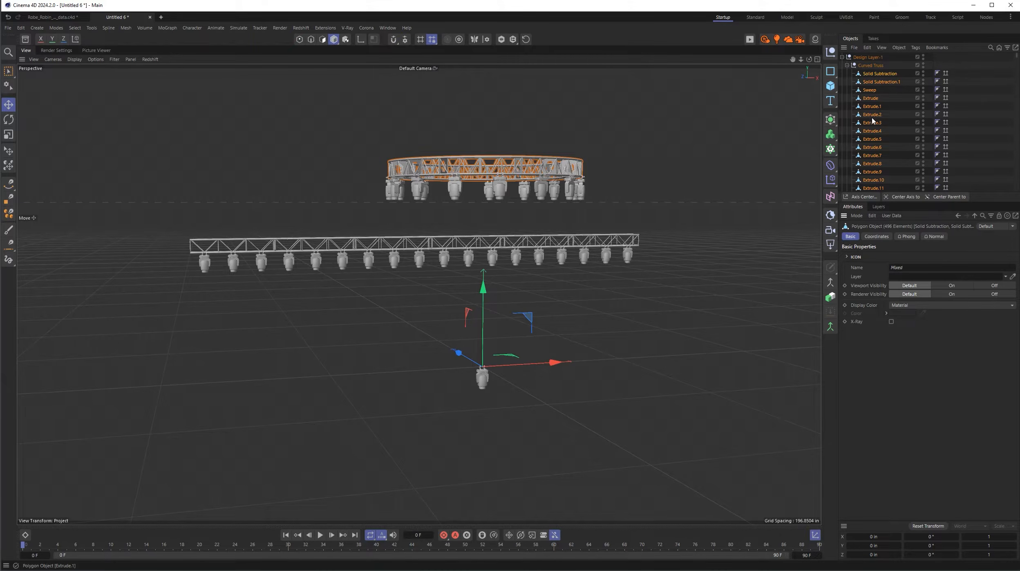
- Merge all polygon objects inside Curved Truss into one object, deleting the originals, and center the merged object's axis
left_click(872, 74)
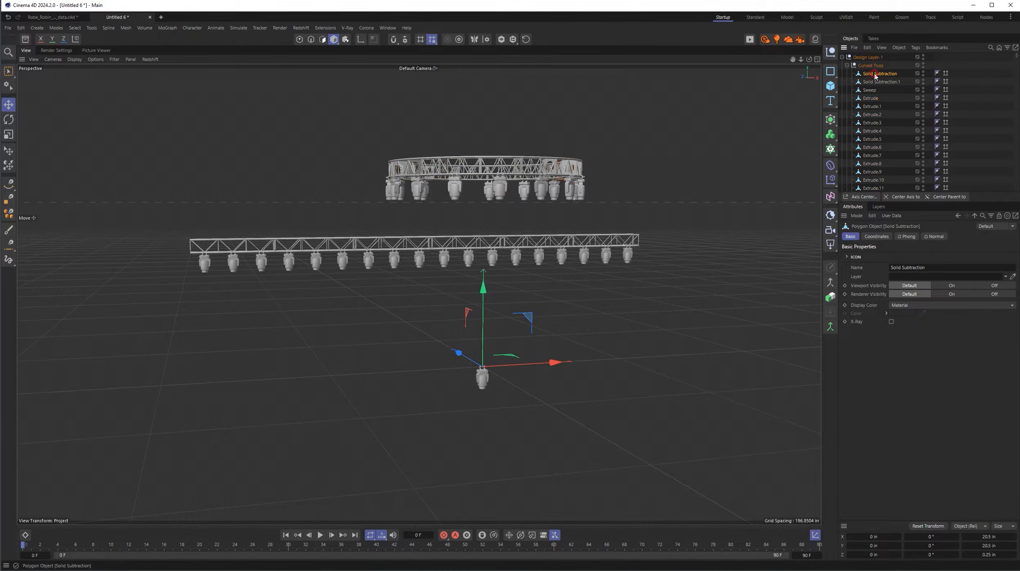
scroll(886, 106, "down", 11)
scroll(886, 108, "down", 20)
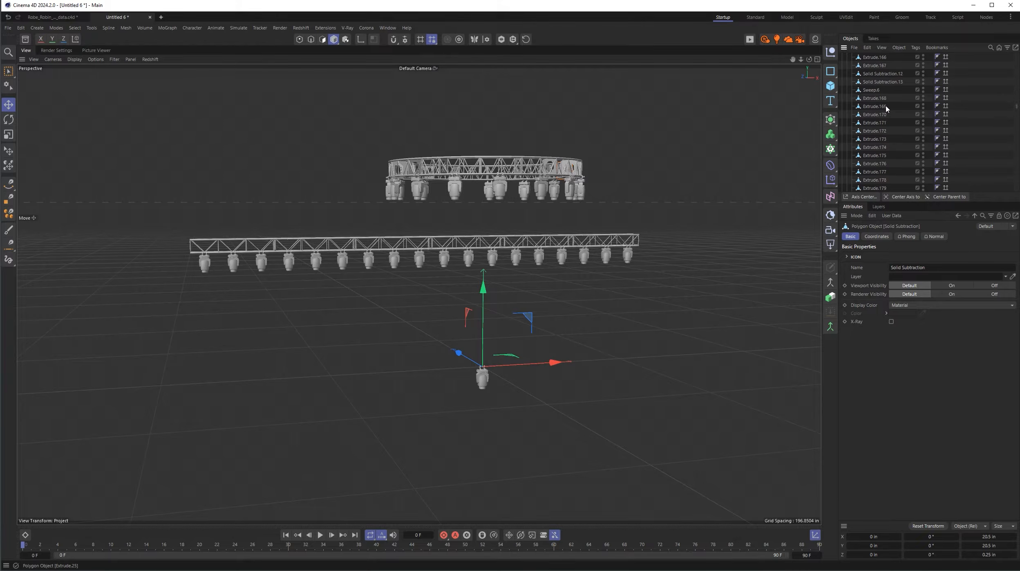
scroll(886, 107, "down", 20)
left_click(883, 147, "shift")
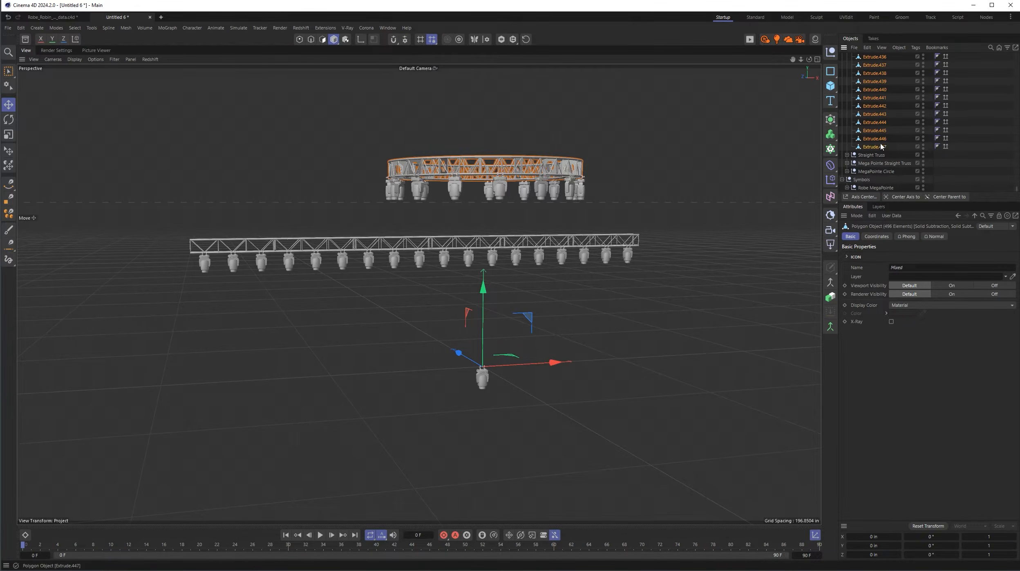
right_click(875, 139)
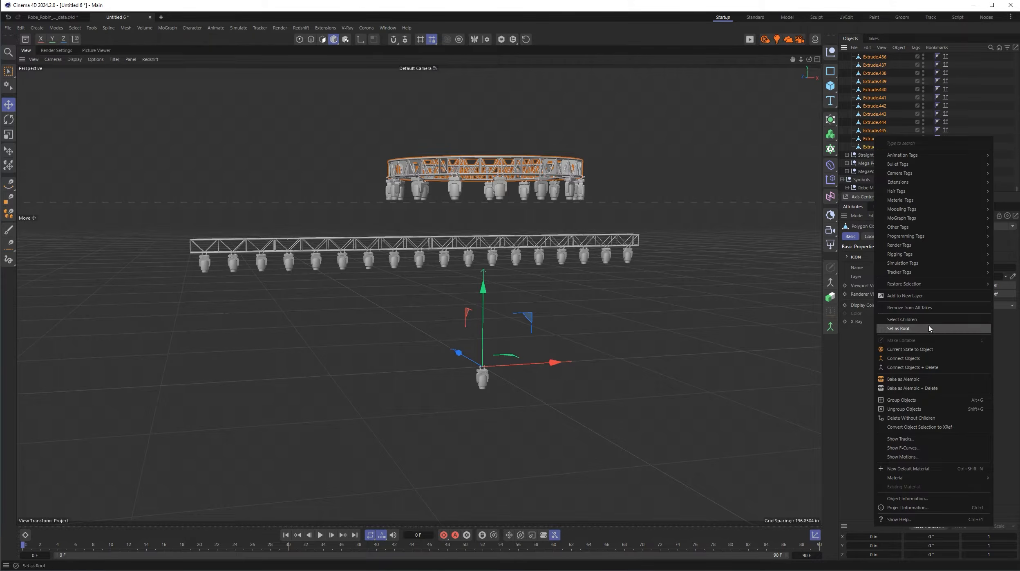
left_click(916, 367)
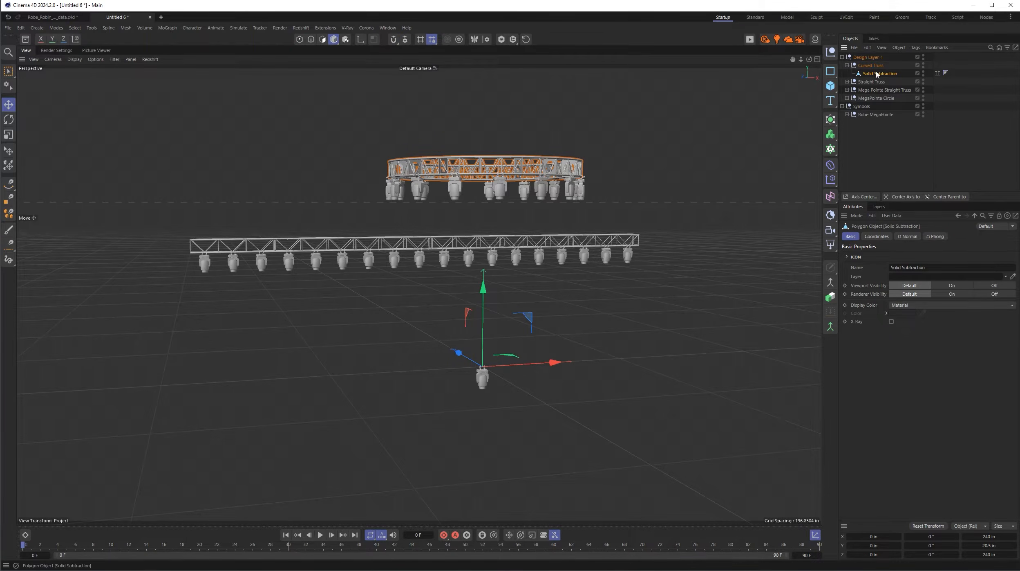
left_click(904, 196)
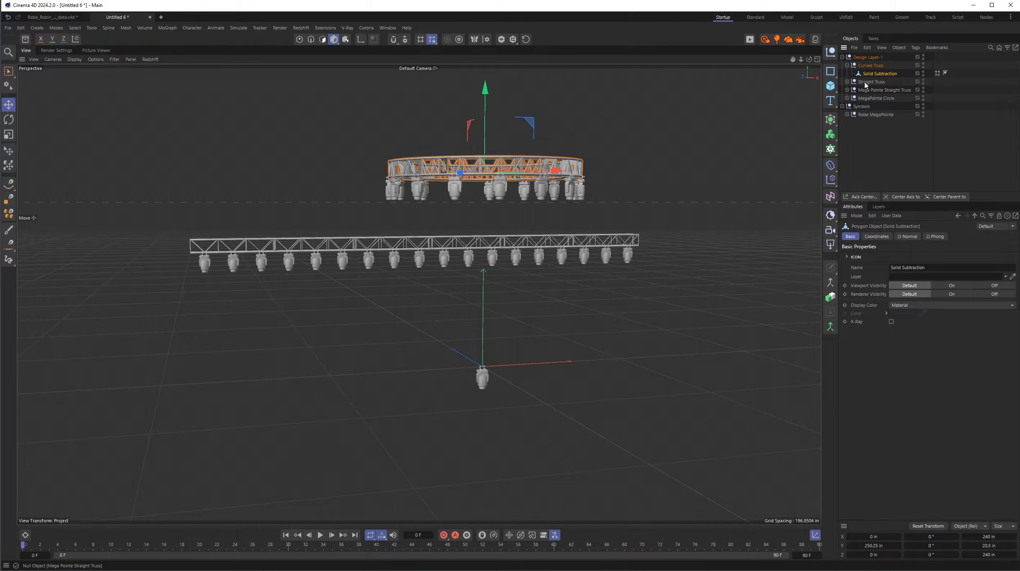
left_click(847, 65)
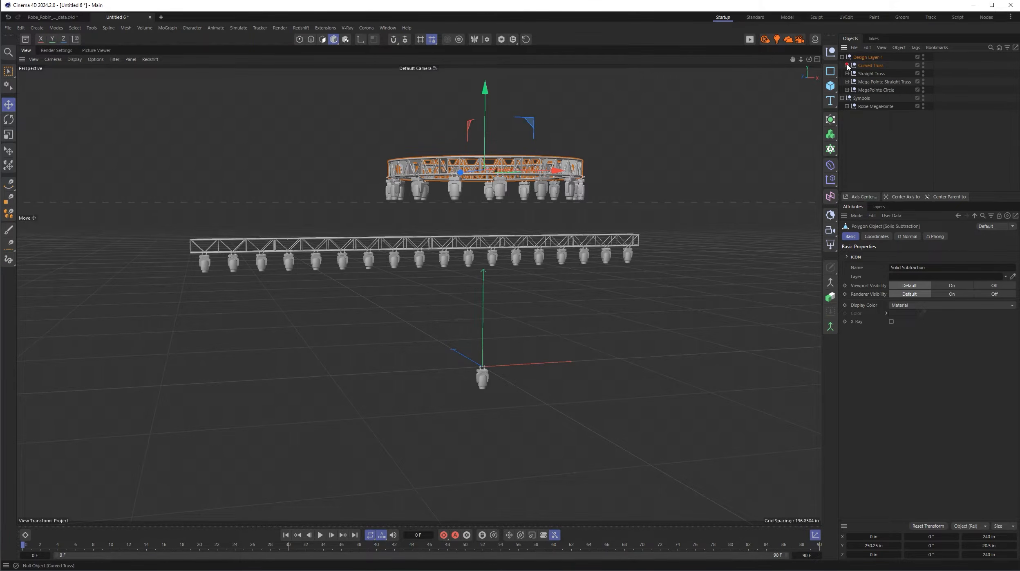
- Merge all polygon objects in the Straight Truss group into one object without keeping the originals, and center its axis
left_click(847, 73)
left_click(852, 82)
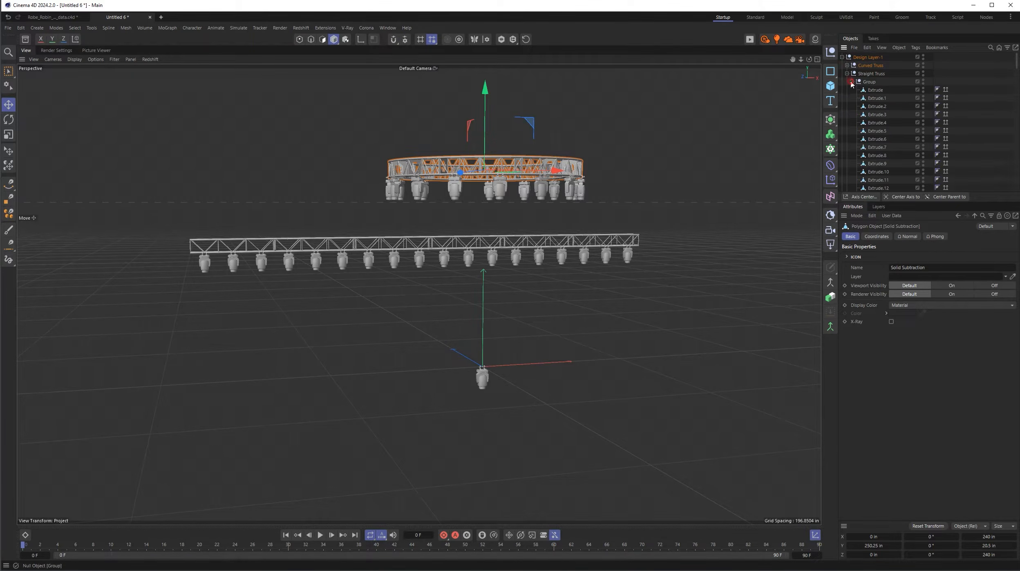
left_click(876, 90)
scroll(889, 124, "down", 12)
scroll(889, 127, "down", 20)
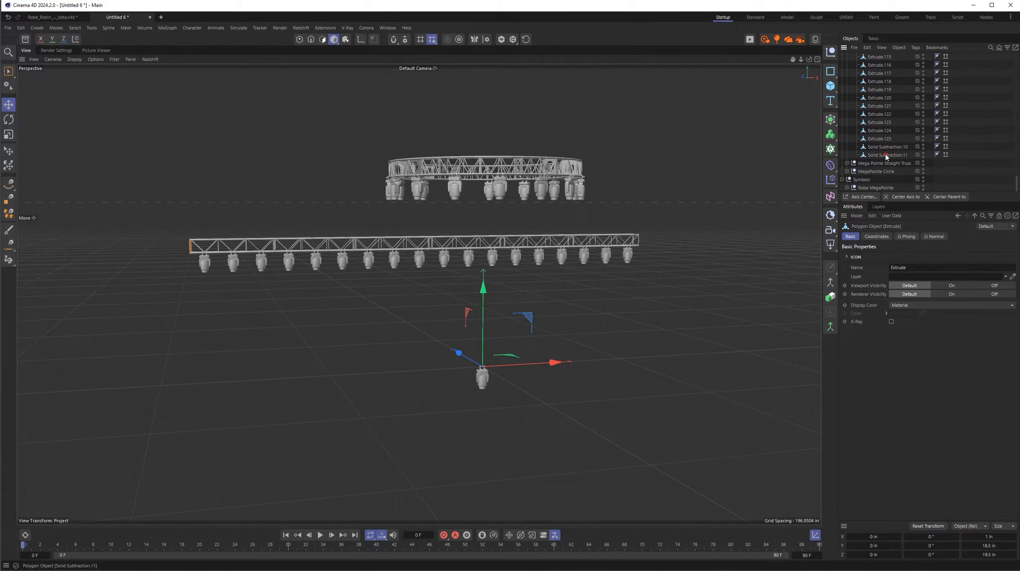
left_click(887, 154, "shift")
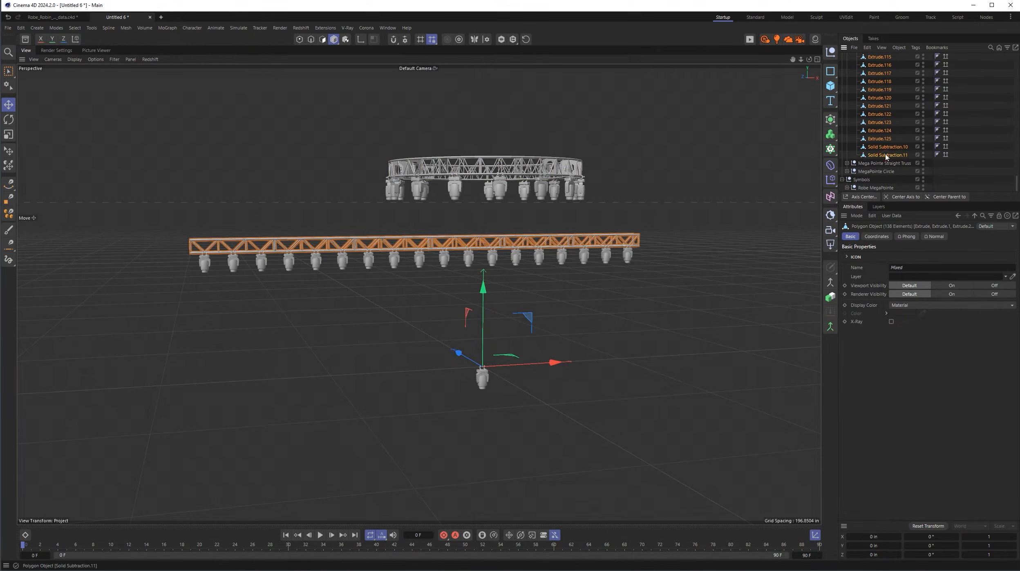
left_click(831, 285)
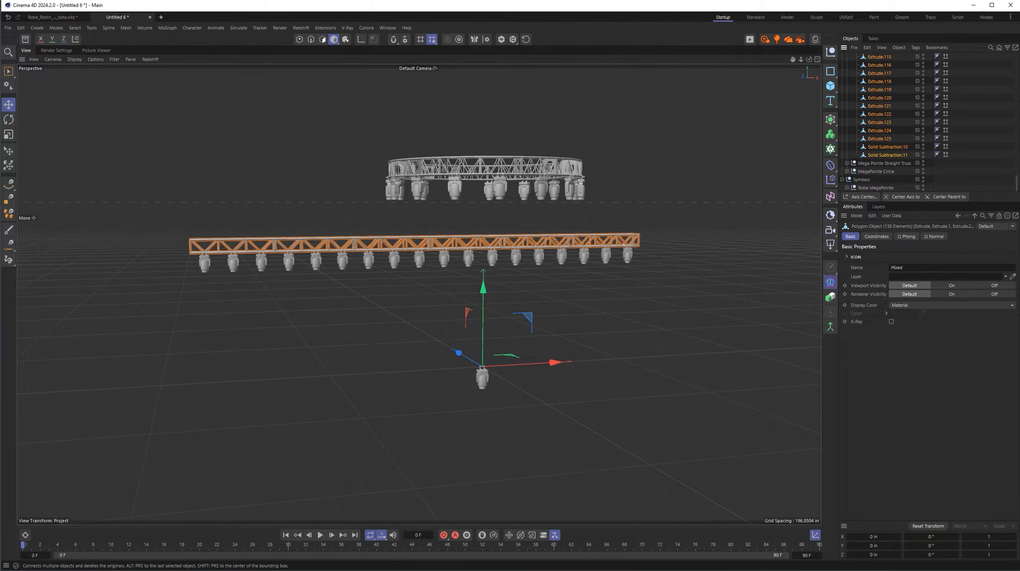
left_click(905, 197)
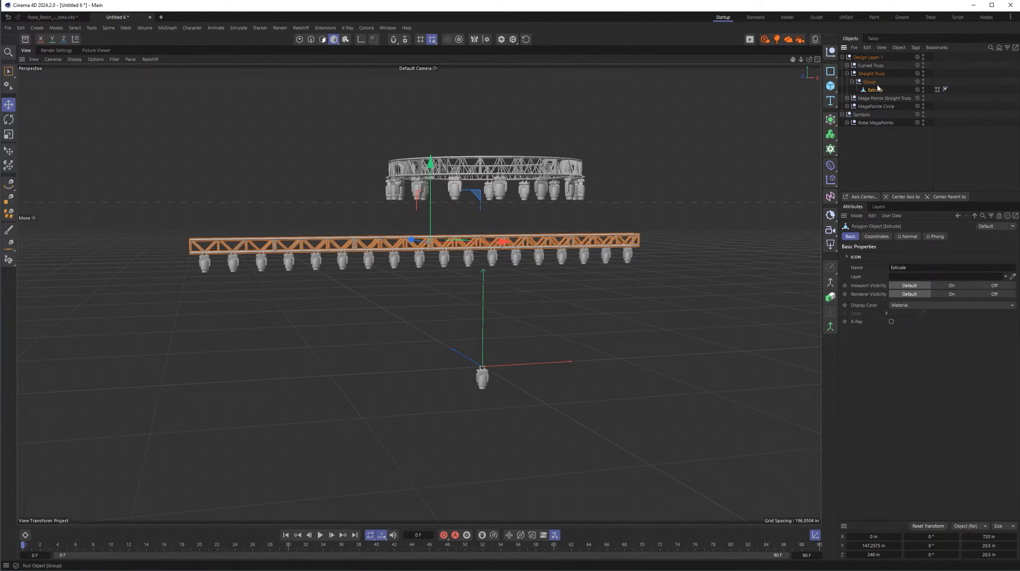
left_click(848, 73)
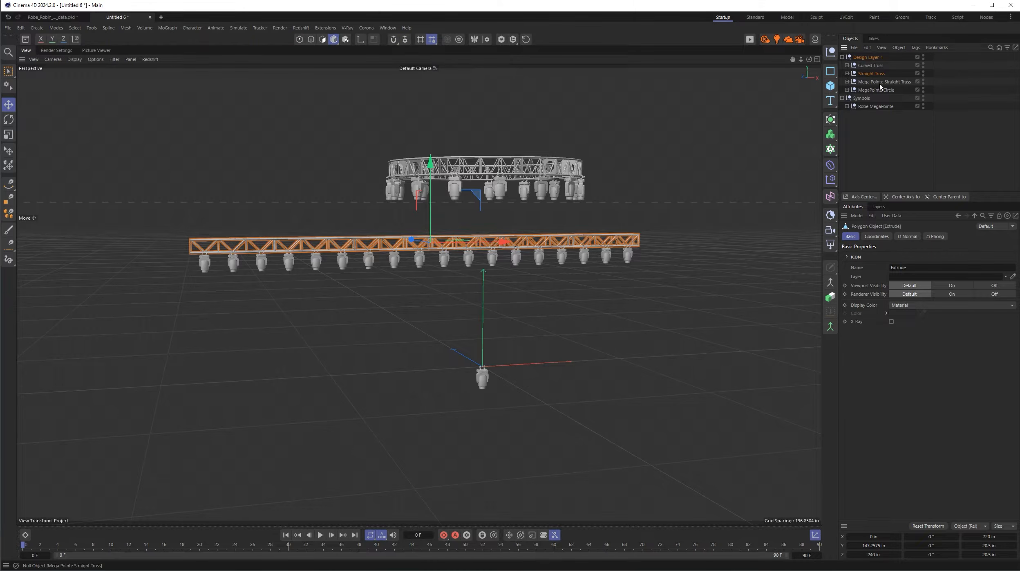
- Examine the reference object of the MegaPointe Circle instances and the Generic Solid parts making up the source Robe MegaPointe
left_click(875, 81)
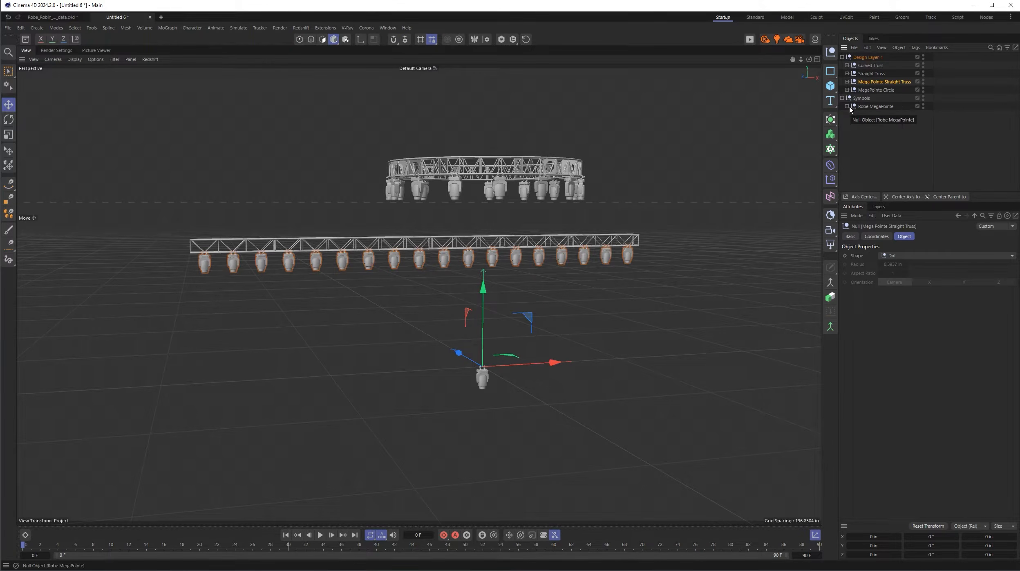
left_click(848, 89)
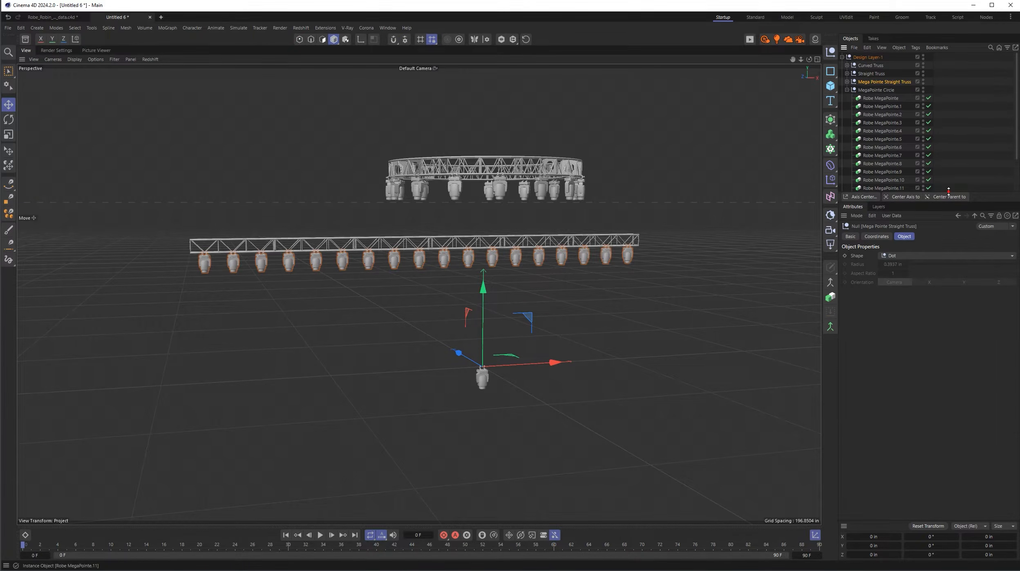
left_click_drag(948, 190, 949, 356)
left_click(880, 99)
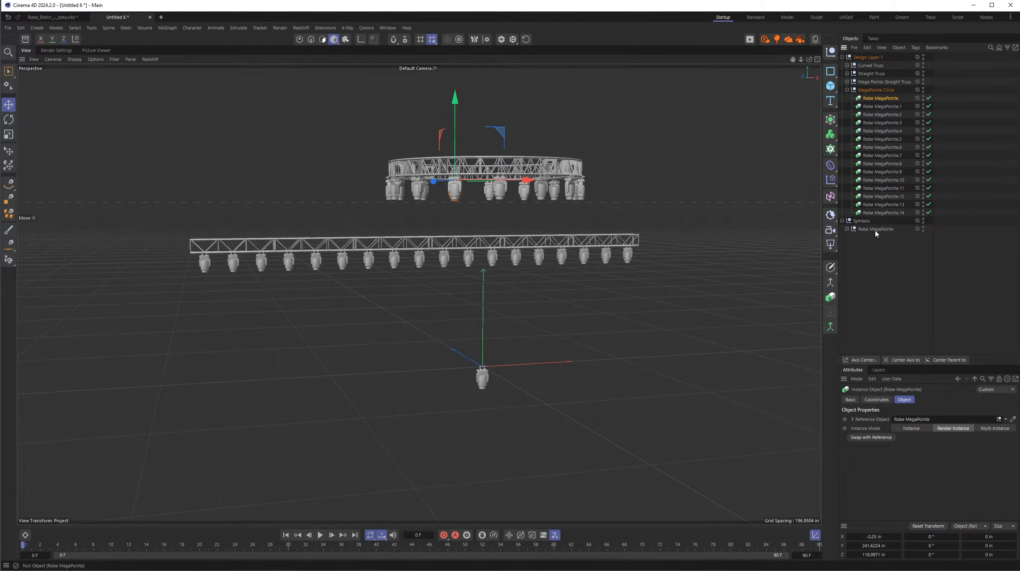
left_click(847, 229)
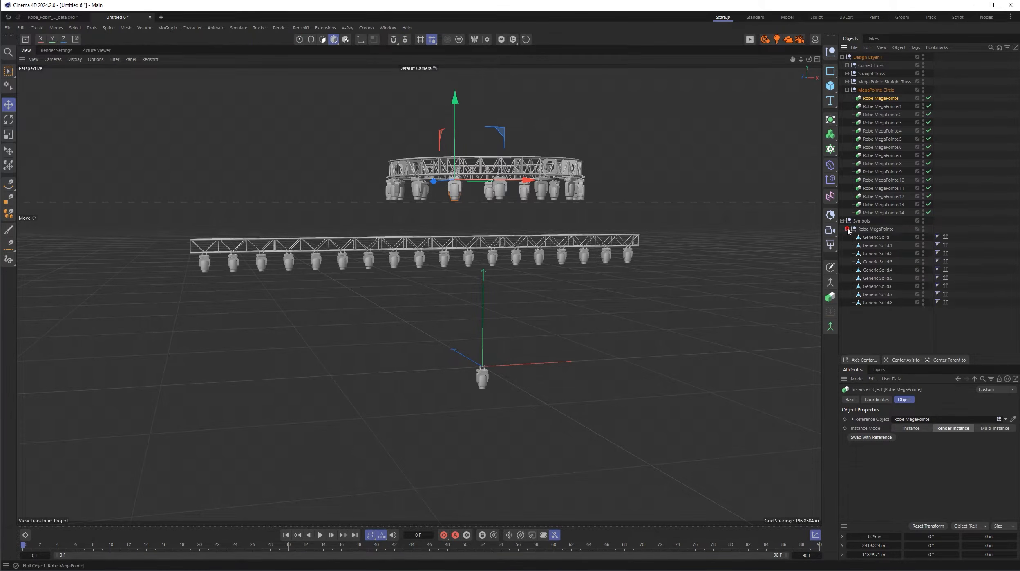
left_click(883, 238)
left_click(882, 246)
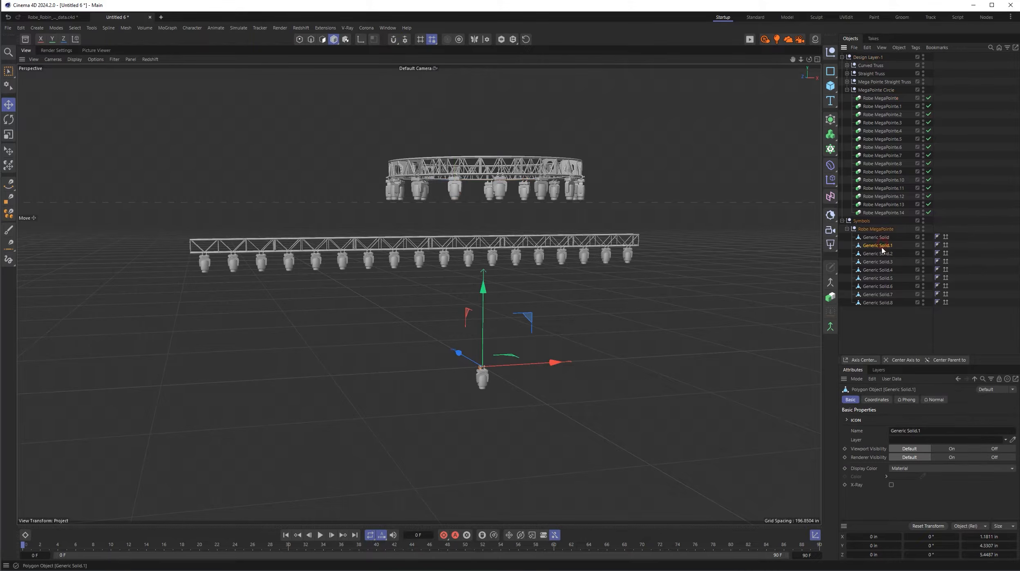
left_click(881, 254)
left_click(881, 270)
left_click(879, 278)
left_click(878, 286)
left_click(878, 294)
left_click(877, 302)
left_click(879, 230)
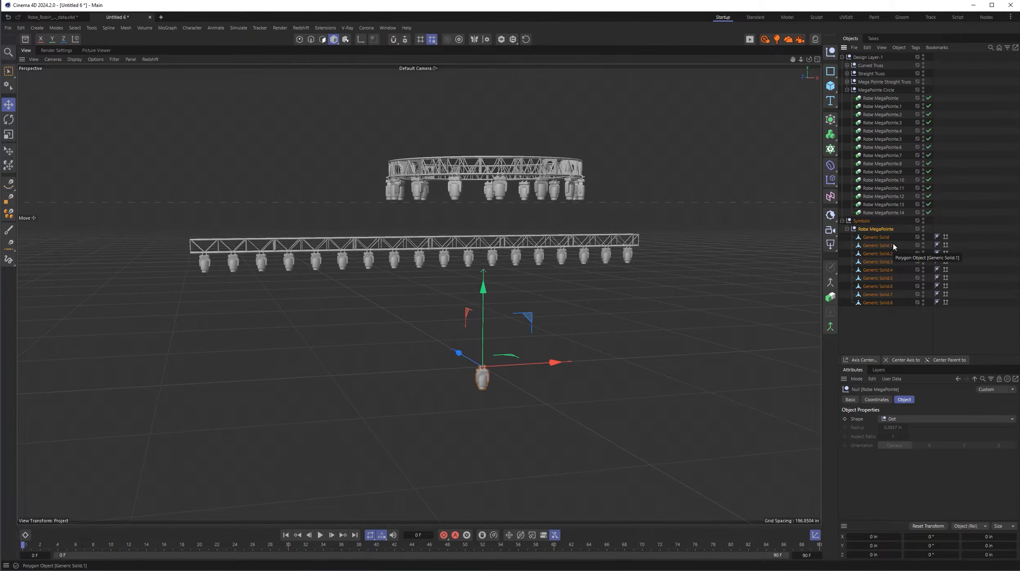
- In the Robe_Robin_Megapointe_data.c4d project, set Robe MegaPointe Hang 01's Yoke and Head to 0°, RS Light on off to 0% and its light color to white
left_click(64, 17)
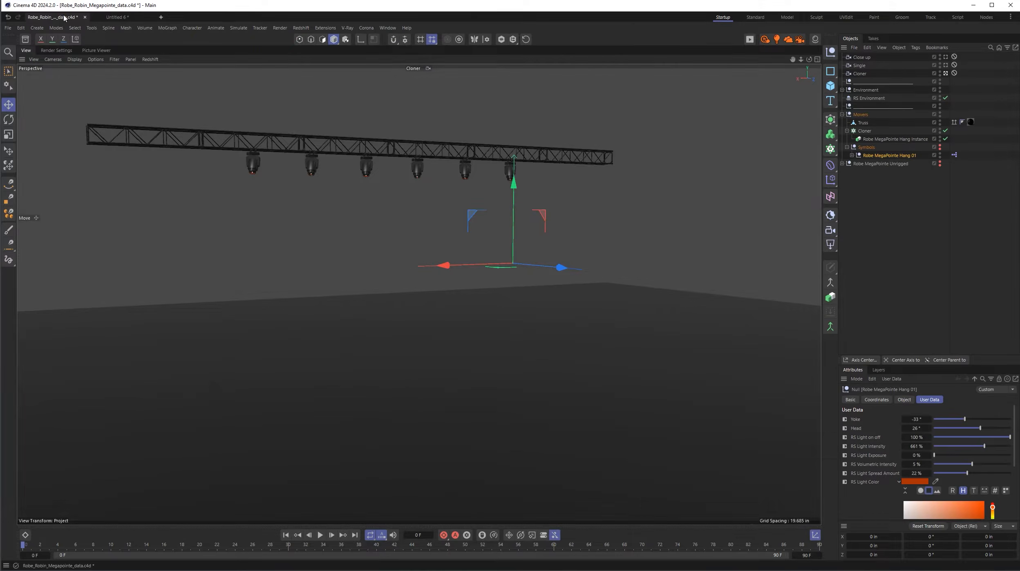
left_click(878, 157)
left_click(929, 418)
type("0")
key("Tab")
type("0")
key("Tab")
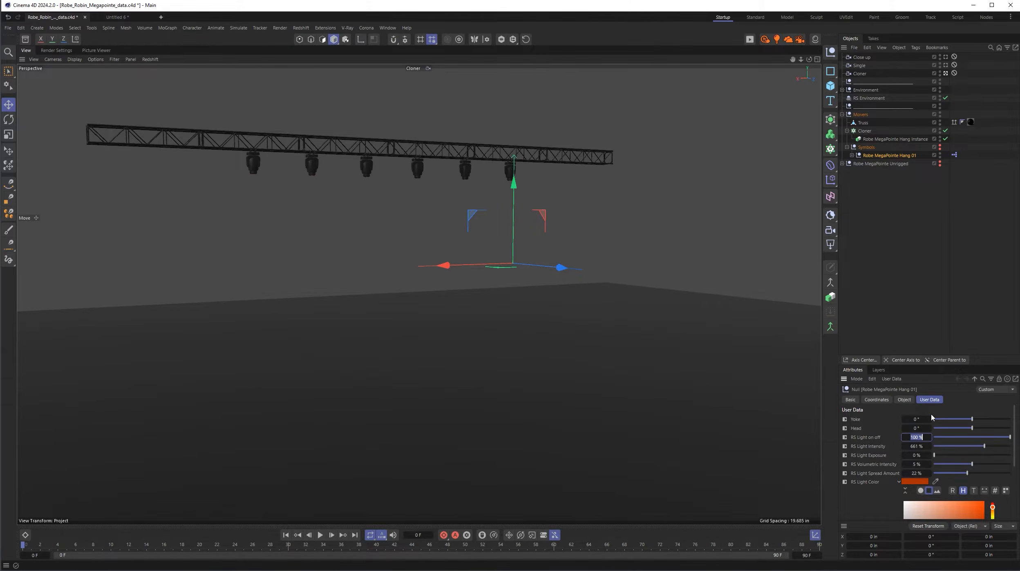
type("0")
key("Return")
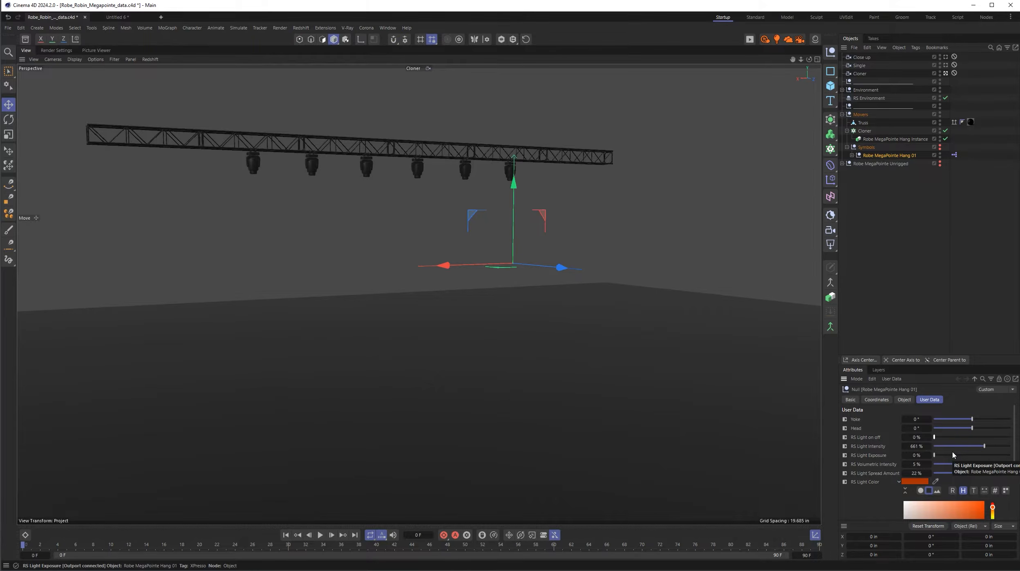
left_click_drag(916, 508, 903, 500)
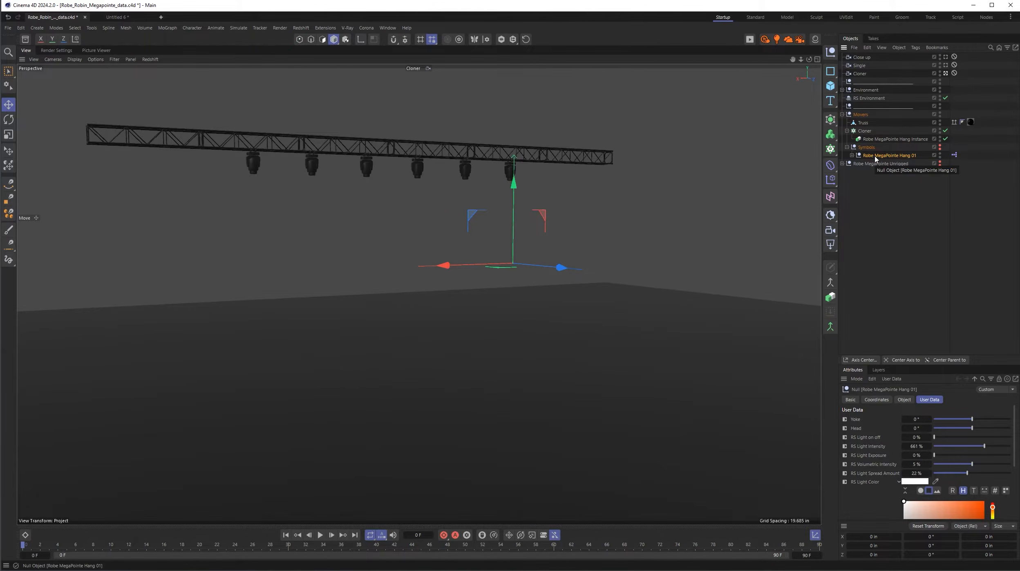
- Paste a copy of Robe MegaPointe Hang 01 into the Untitled 6 project and nest it first inside the Robe MegaPointe null under Symbols
left_click(114, 16)
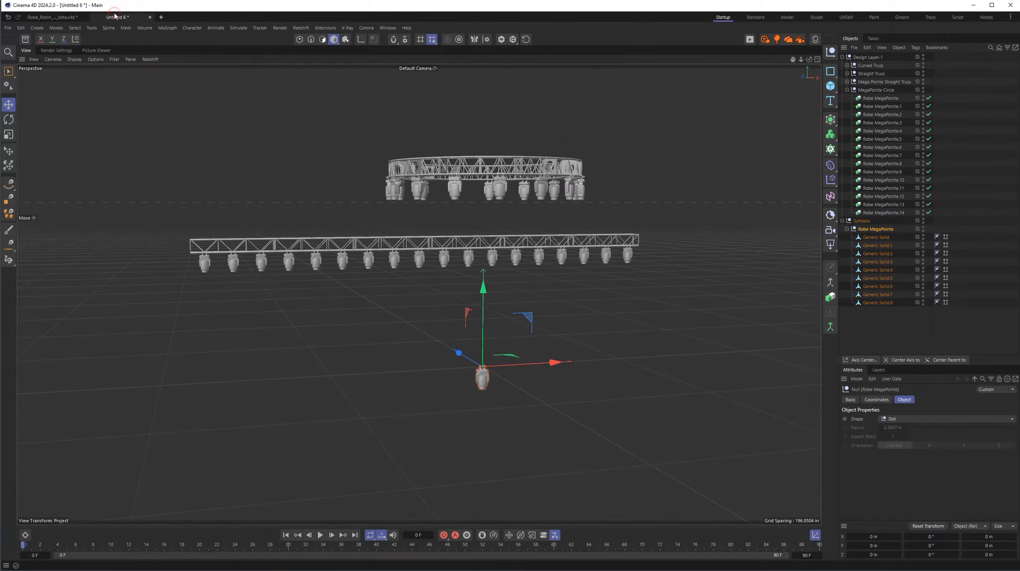
left_click(879, 328)
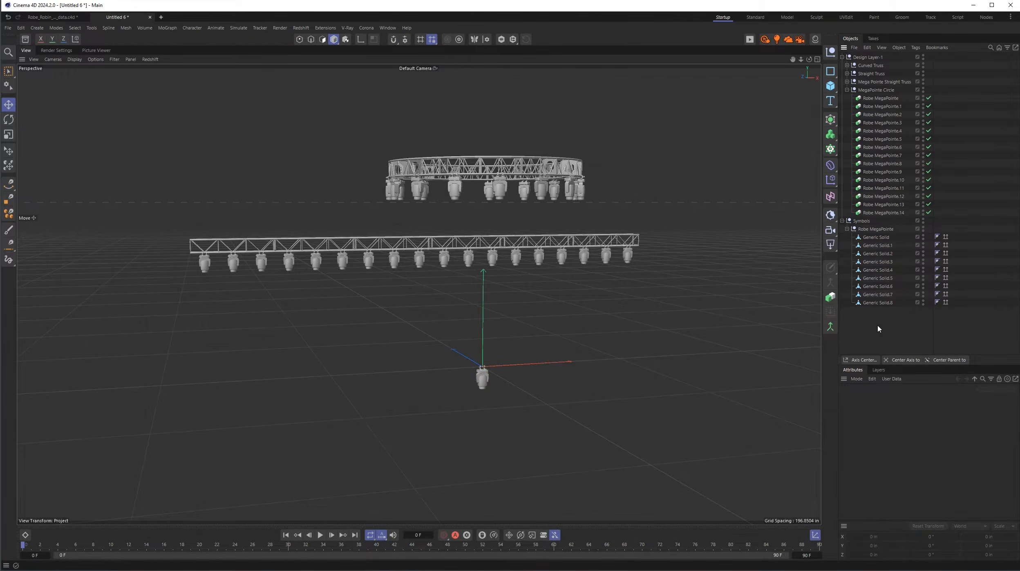
key("ctrl+v")
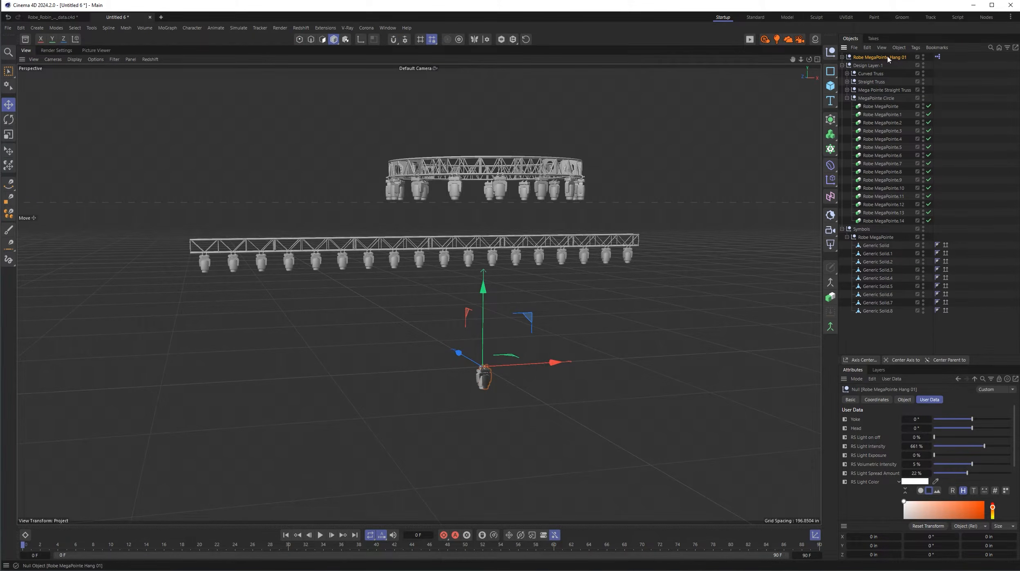
left_click_drag(888, 59, 888, 237)
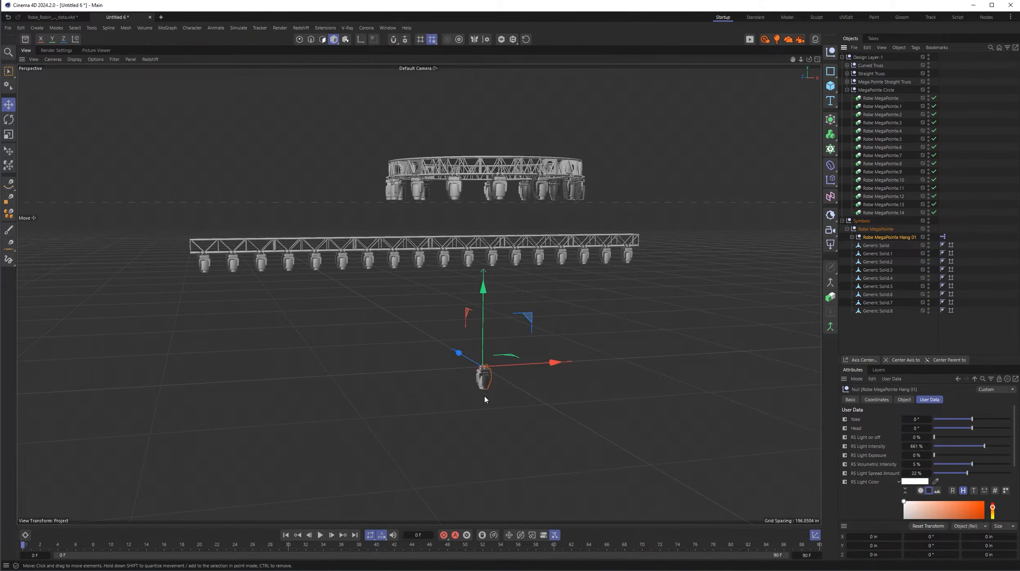
- Frame Robe MegaPointe Hang 01 in the perspective view and hide the workplane grid
right_click_drag(483, 387, 526, 373, "alt")
key("o")
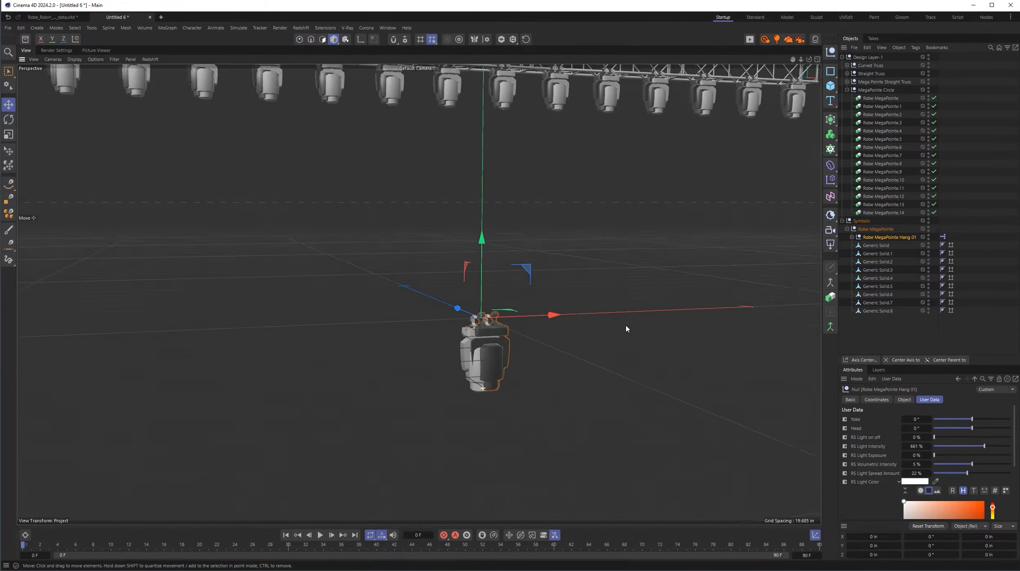
mouse_move(458, 273)
left_mouse_down("alt")
mouse_move(537, 298)
mouse_move(440, 254)
mouse_move(451, 266)
left_mouse_up("alt")
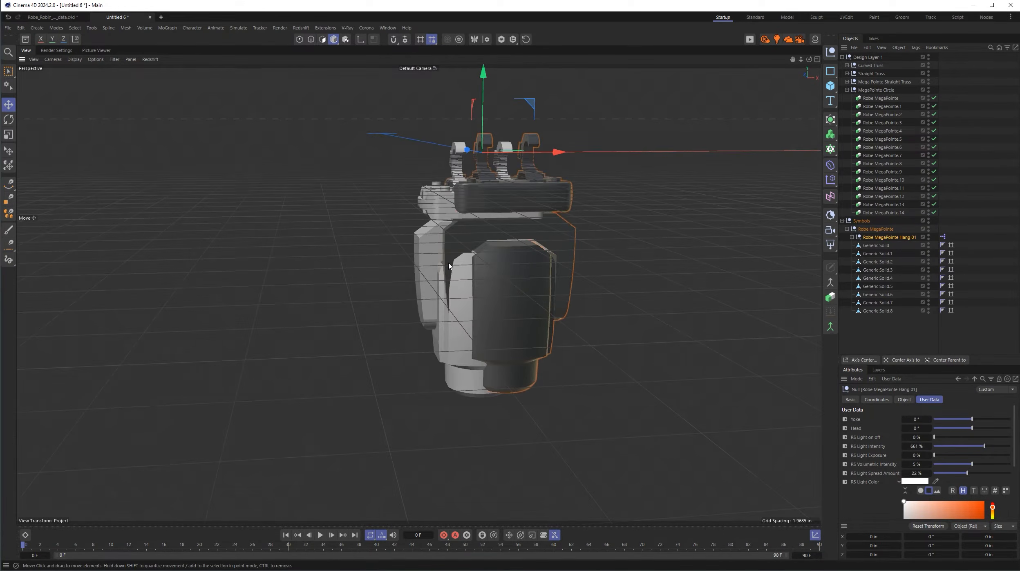
left_click(115, 59)
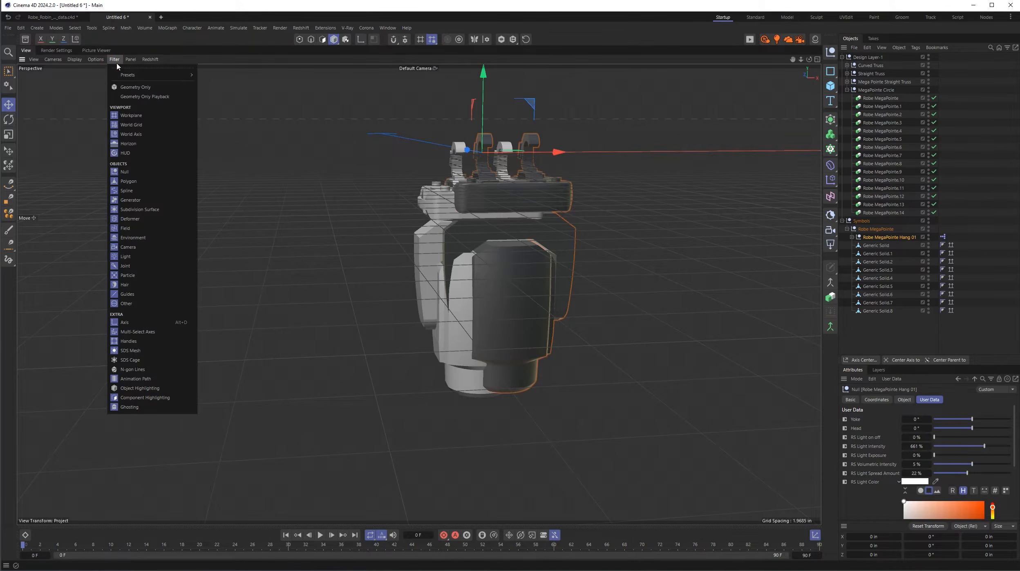
left_click(134, 115)
scroll(510, 227, "up", 2)
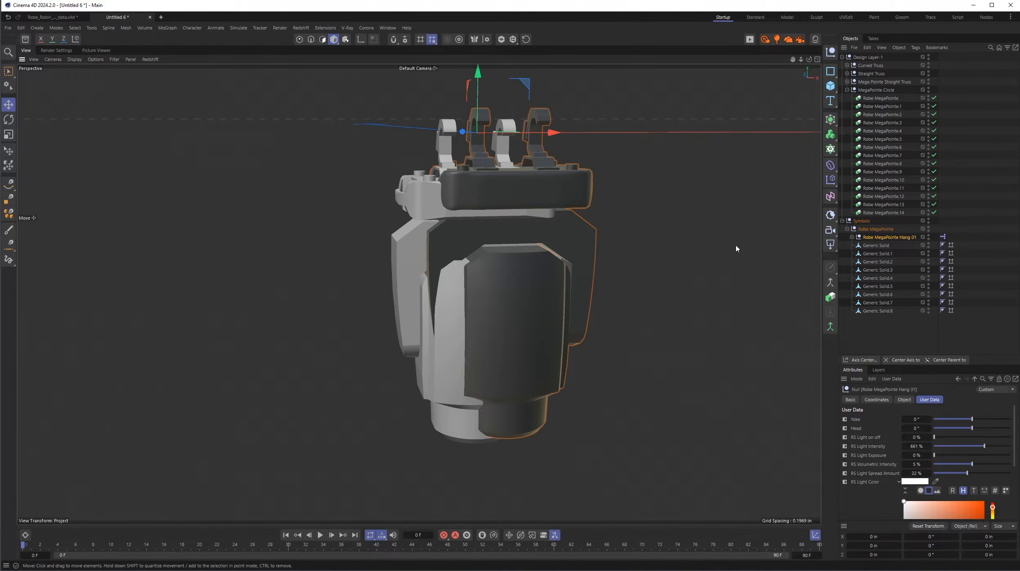
- Move Robe MegaPointe Hang 01 to about X -2.70, Y -1.03 and Z 1.58 in, aligning it with the Generic Solid fixture geometry
left_click_drag(552, 132, 526, 134)
left_click_drag(433, 197, 546, 195, "alt")
left_click_drag(301, 137, 284, 138)
left_click_drag(347, 82, 349, 90)
mouse_move(431, 268)
left_mouse_down("alt")
mouse_move(284, 276)
mouse_move(434, 273)
left_mouse_up("alt")
left_click_drag(479, 148, 475, 148)
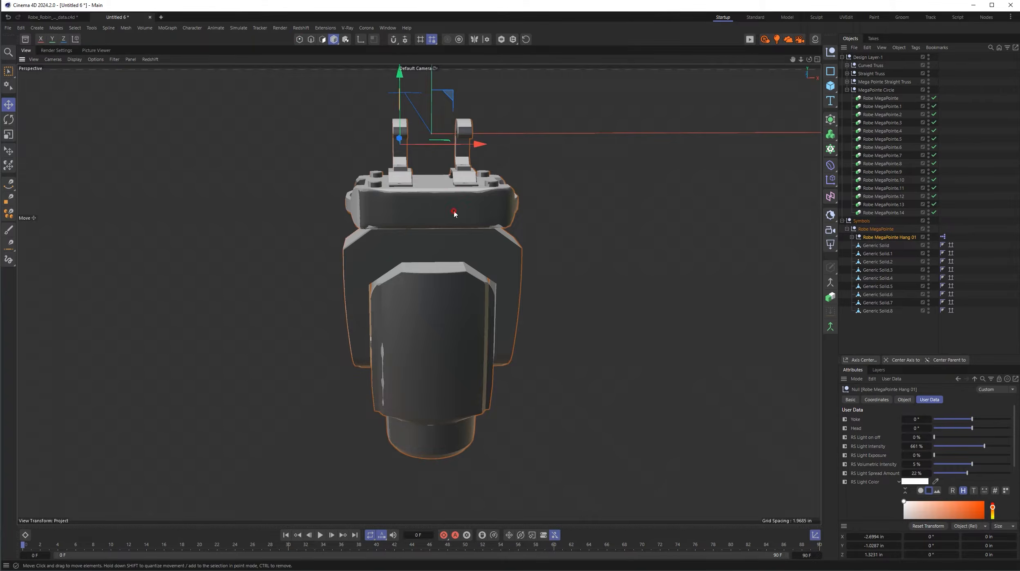
left_click_drag(453, 210, 603, 210, "alt")
left_click_drag(332, 154, 326, 159)
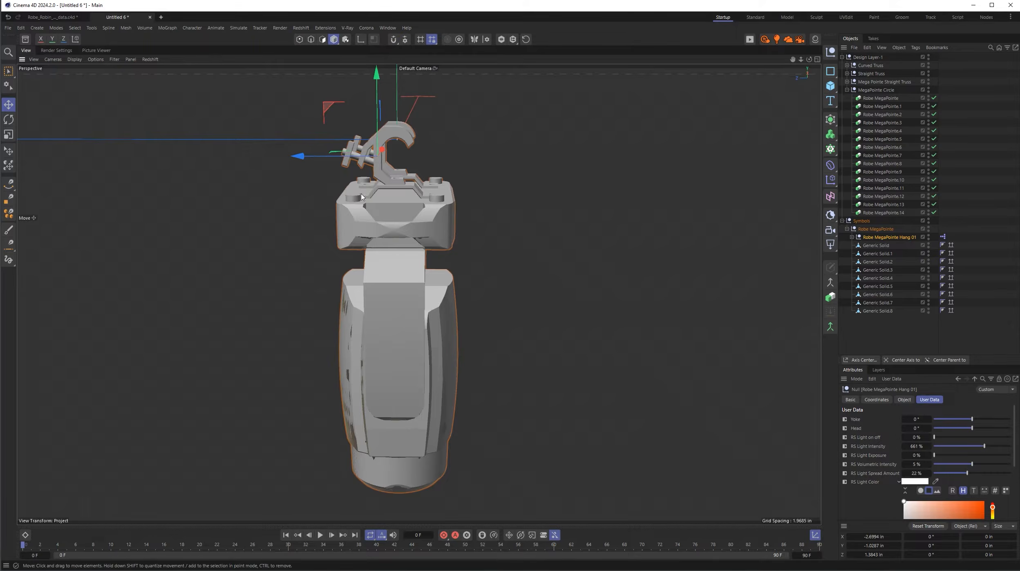
- Check the fixture alignment from other angles and delete all parts from Generic Solid through Generic Solid.8 in the Robe MegaPointe null
left_click_drag(433, 266, 364, 268)
left_click_drag(364, 268, 306, 272, "alt")
right_click_drag(306, 271, 242, 386, "alt")
middle_click_drag(450, 328, 524, 482, "alt")
scroll(599, 360, "down", 3)
left_click_drag(602, 343, 585, 300, "alt")
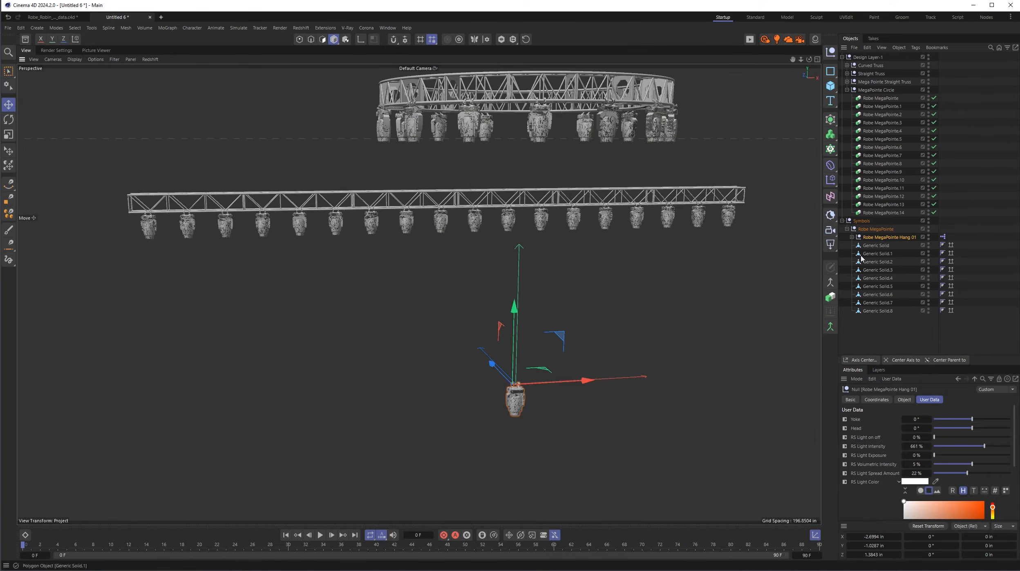
left_click(876, 245)
left_click(879, 310, "shift")
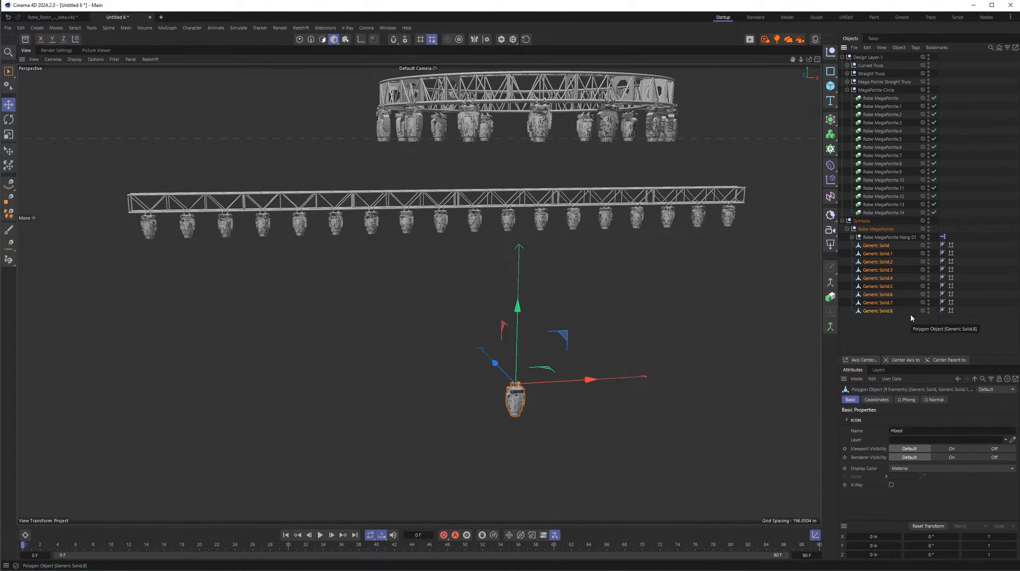
key("Delete")
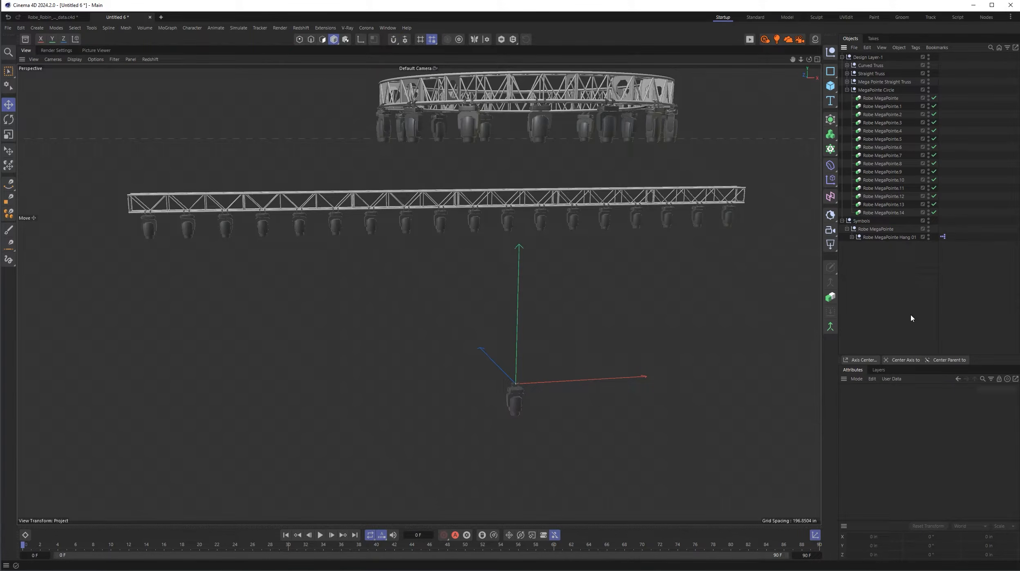
- Collapse the MegaPointe Circle group and show Robe MegaPointe Hang 01's user data with more room for its attributes
left_click(847, 91)
left_click(889, 114)
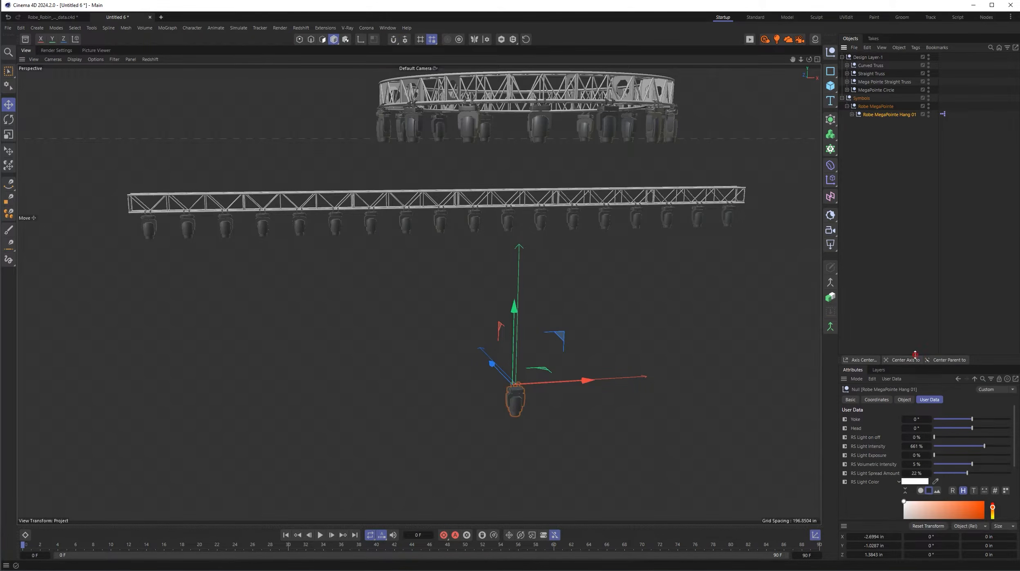
left_click_drag(915, 354, 913, 167)
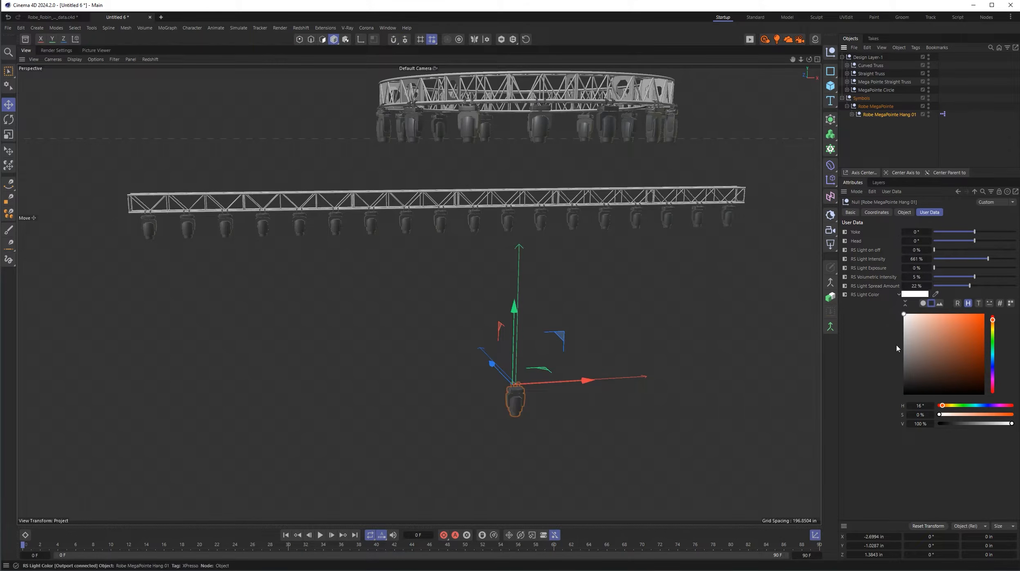
scroll(576, 291, "down", 3)
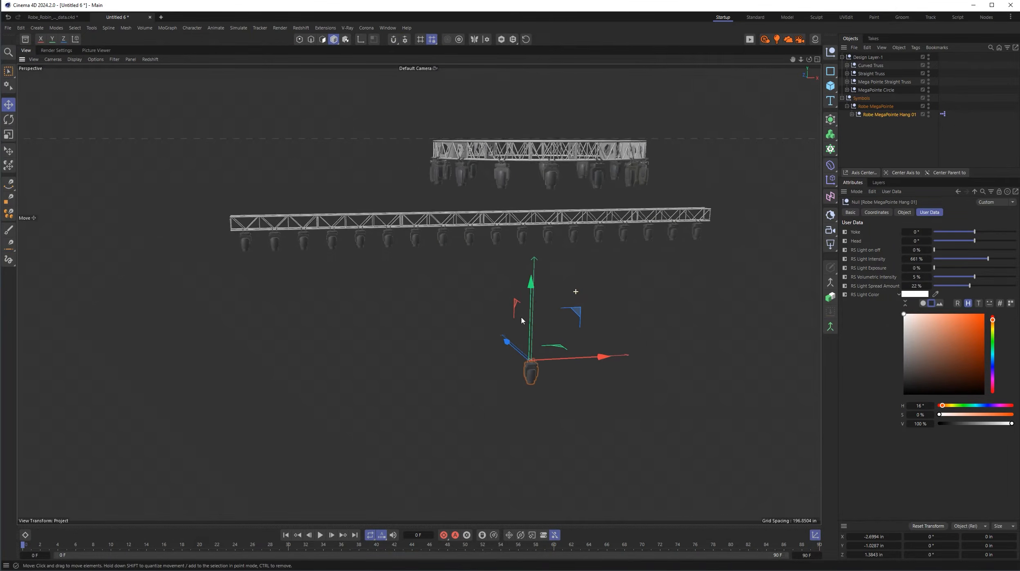
left_click_drag(521, 320, 604, 270, "alt")
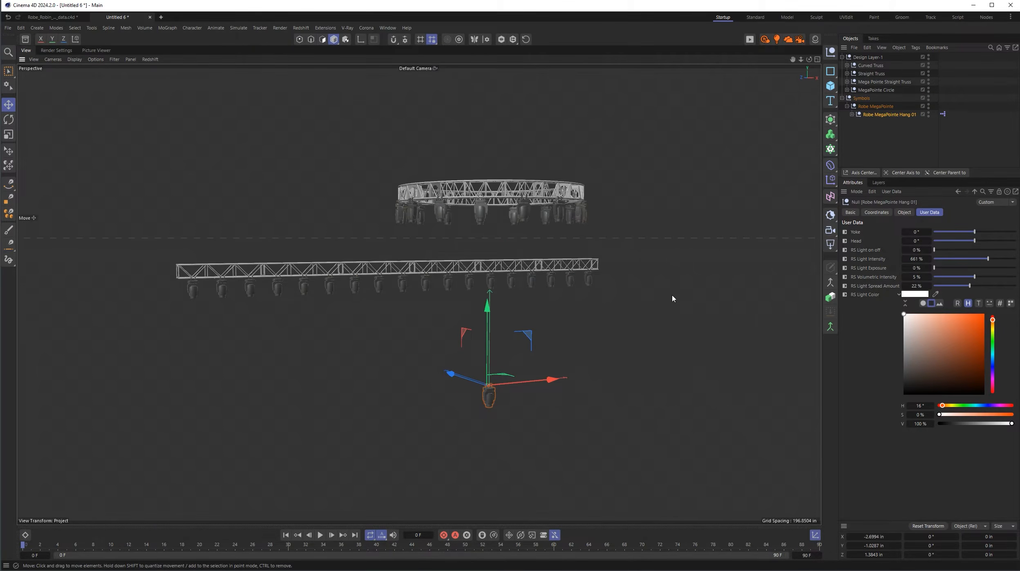
- Add an RS Environment object and place it first in the object hierarchy, outside the Symbols group
left_click(37, 27)
mouse_move(49, 130)
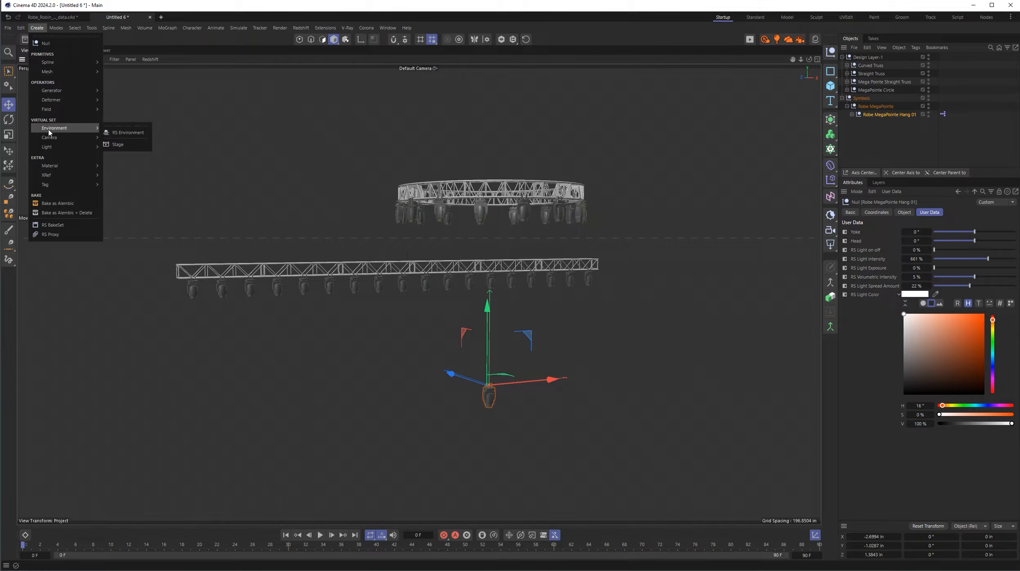
left_click(127, 132)
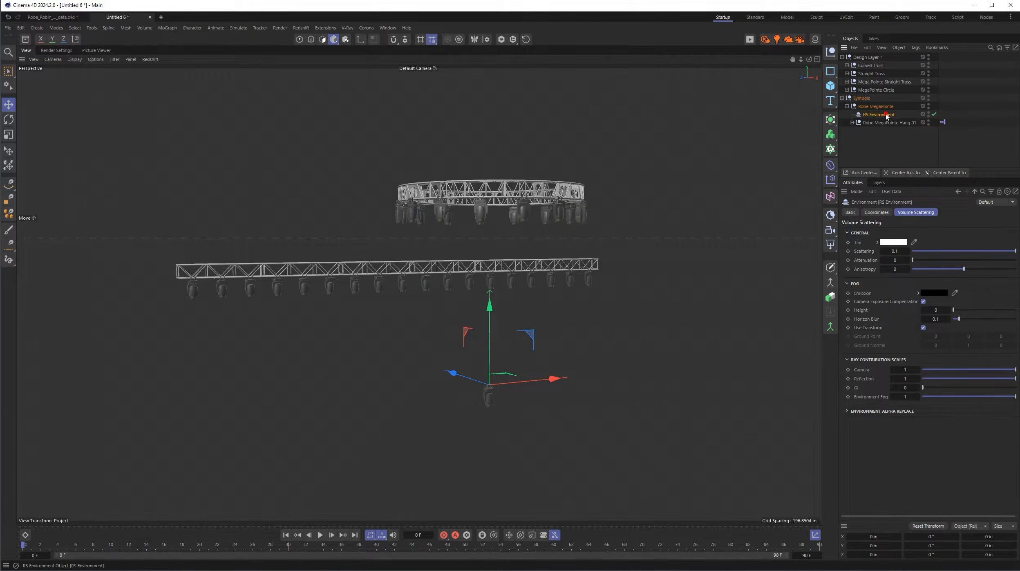
left_click_drag(890, 116, 878, 54)
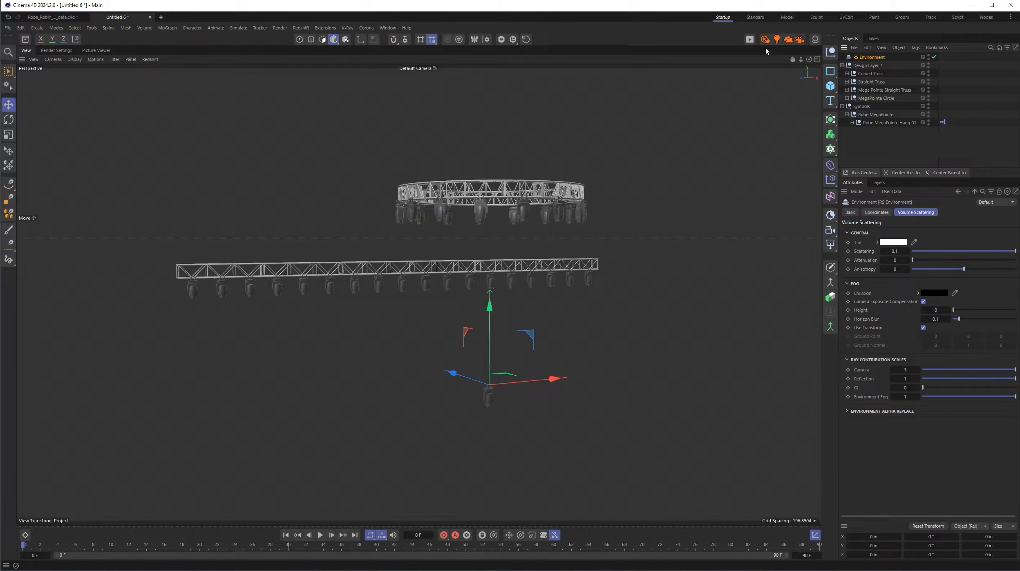
- Start an interactive render in the Redshift RenderView and hide the Symbols group in both viewport and render
left_click(751, 41)
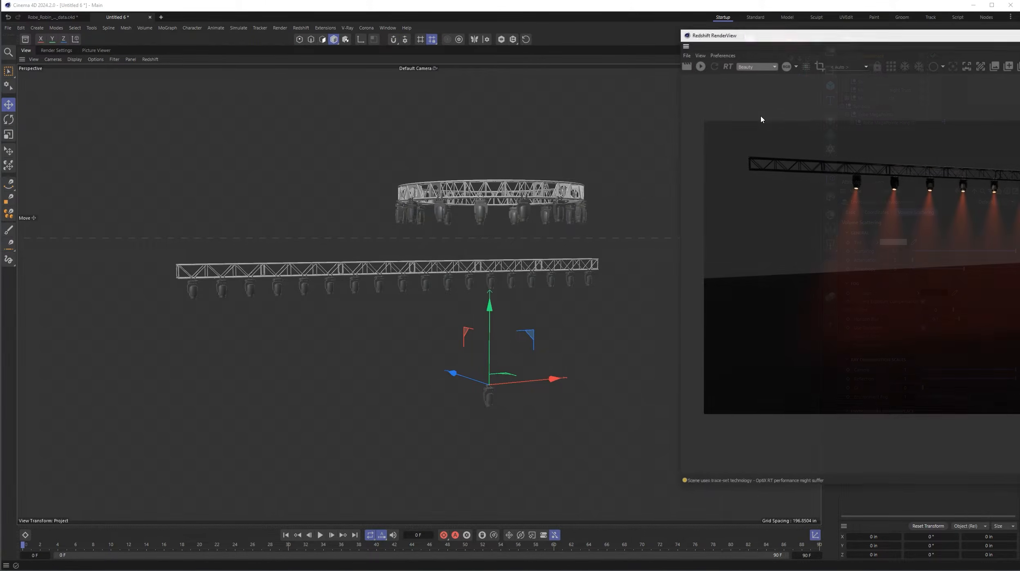
left_click_drag(770, 48, 212, 60)
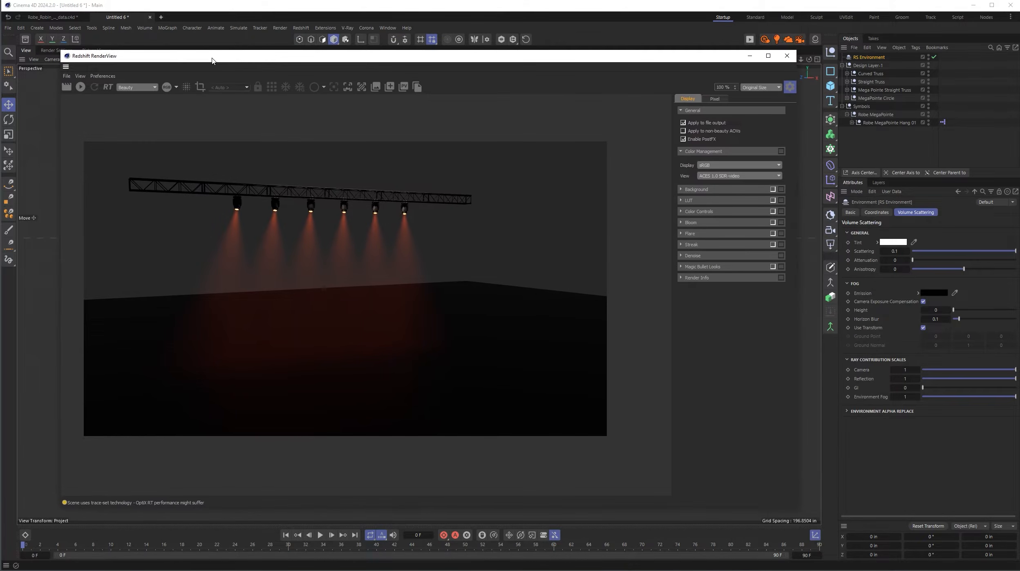
left_click(80, 87)
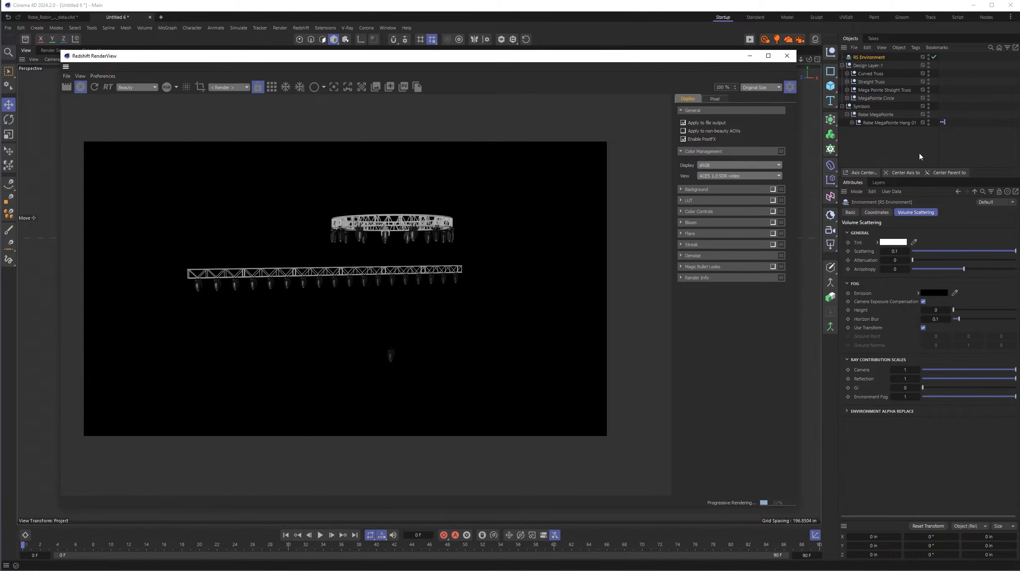
left_click(929, 107)
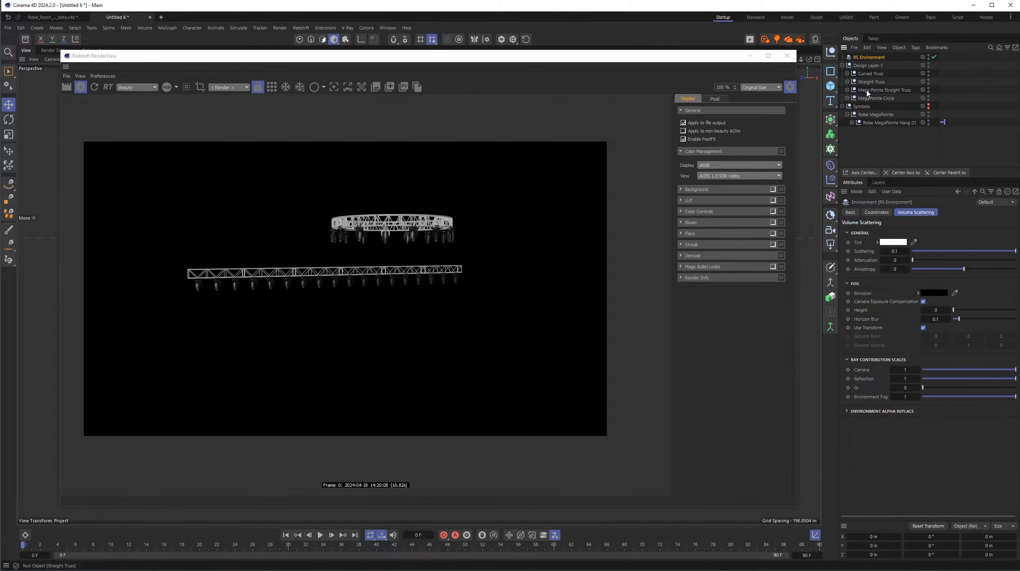
- Set Robe MegaPointe Hang 01's RS Light on off to 100%, Exposure to 0%, Volumetric Intensity to 7%, light color to orange and Head to 64°
left_click(869, 123)
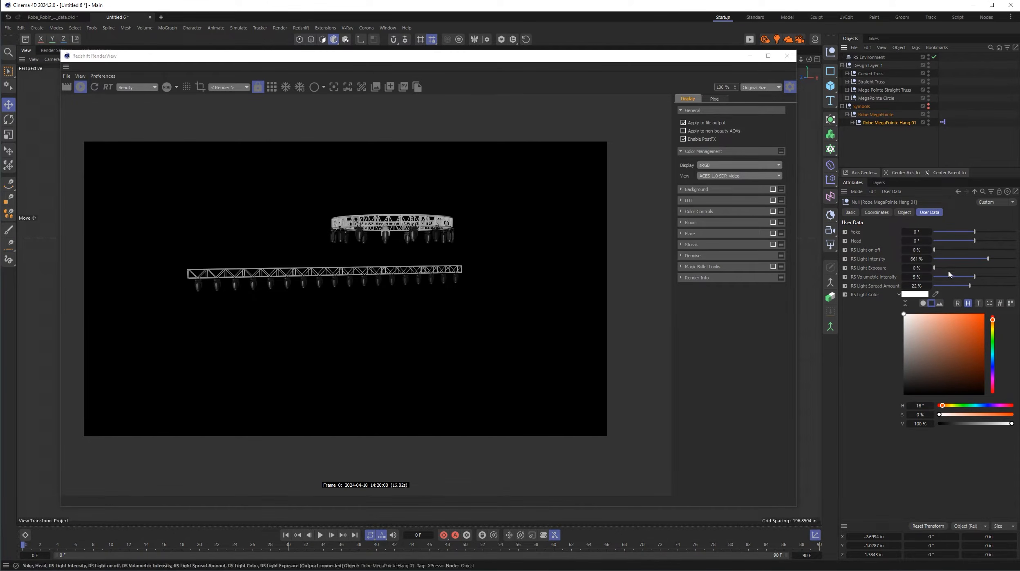
left_click_drag(934, 268, 993, 277)
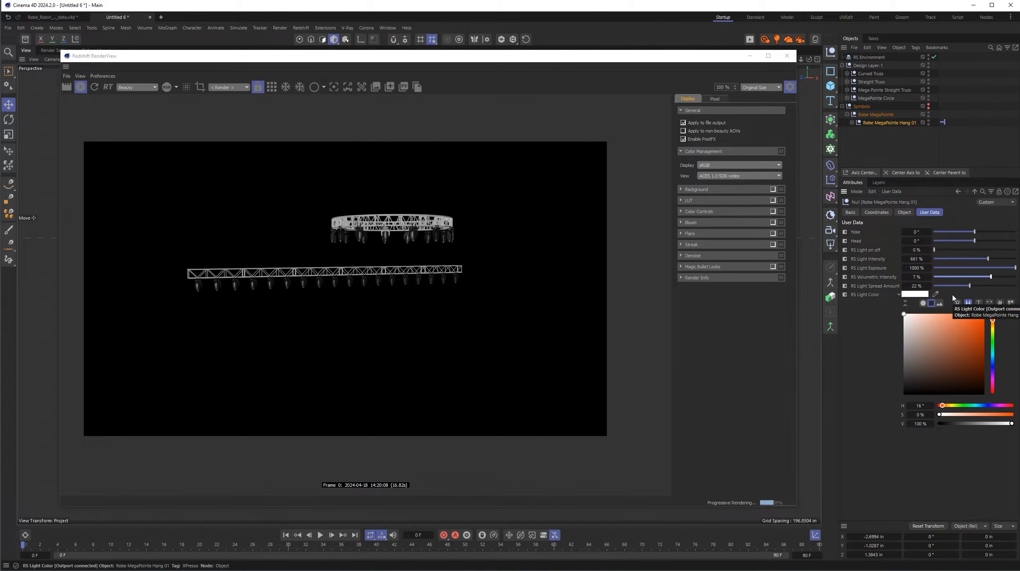
left_click_drag(935, 249, 1016, 250)
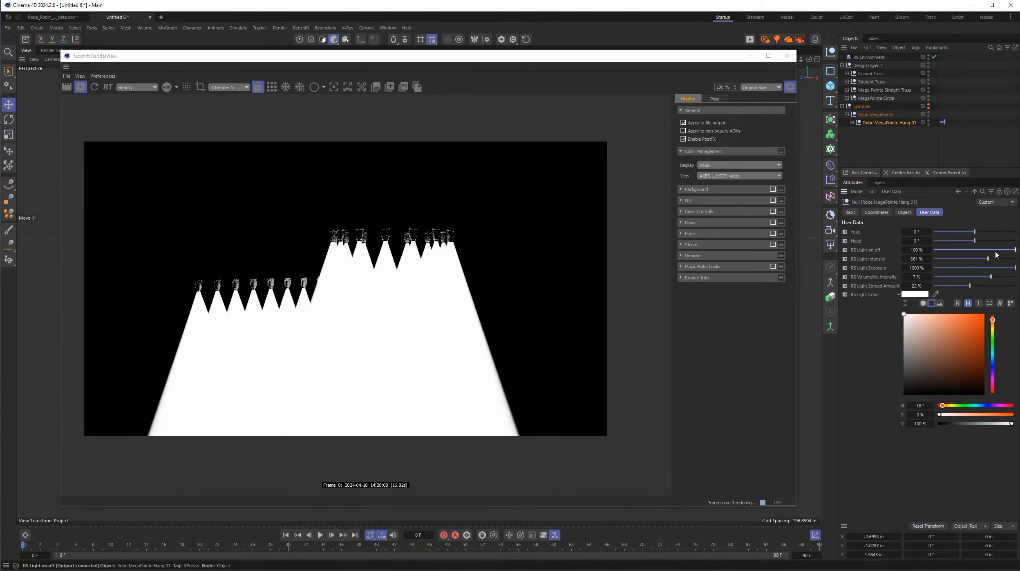
left_click_drag(998, 271, 906, 270)
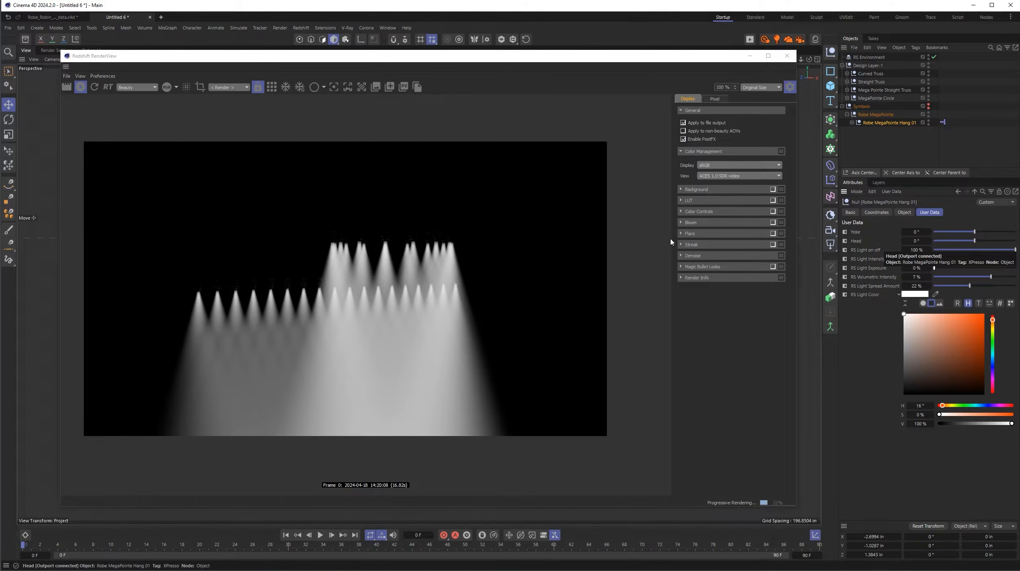
left_click(984, 314)
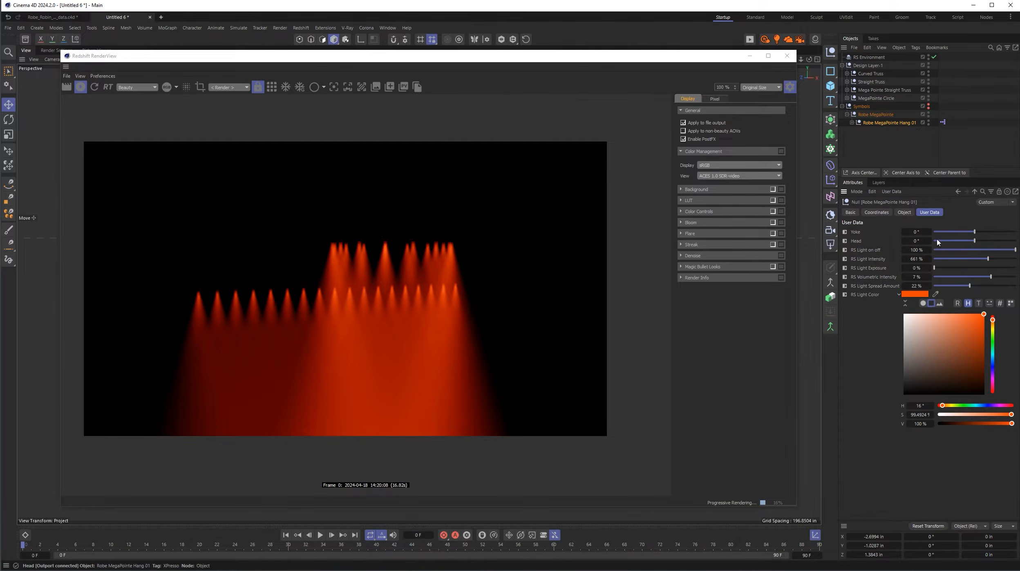
left_click_drag(975, 240, 997, 239)
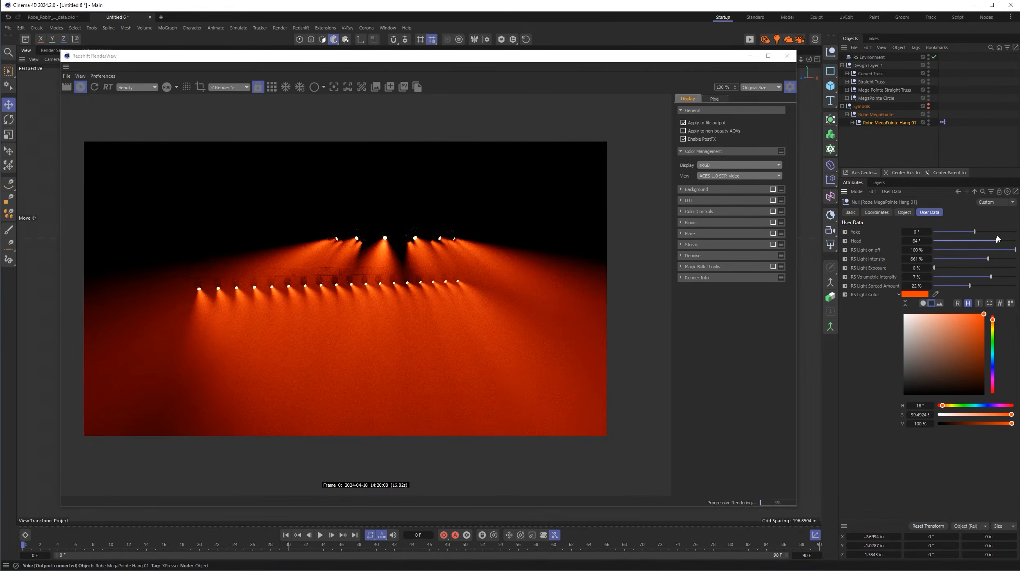
- Enable the Bloom, Streak and Flare post effects for the render and set Flare Intensity to 0.061
left_click(773, 222)
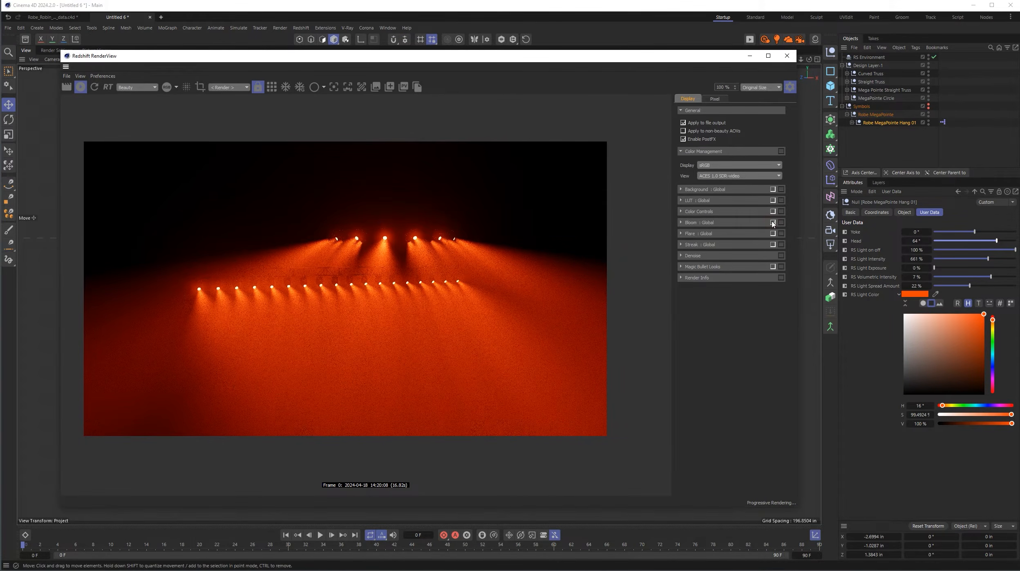
left_click(773, 244)
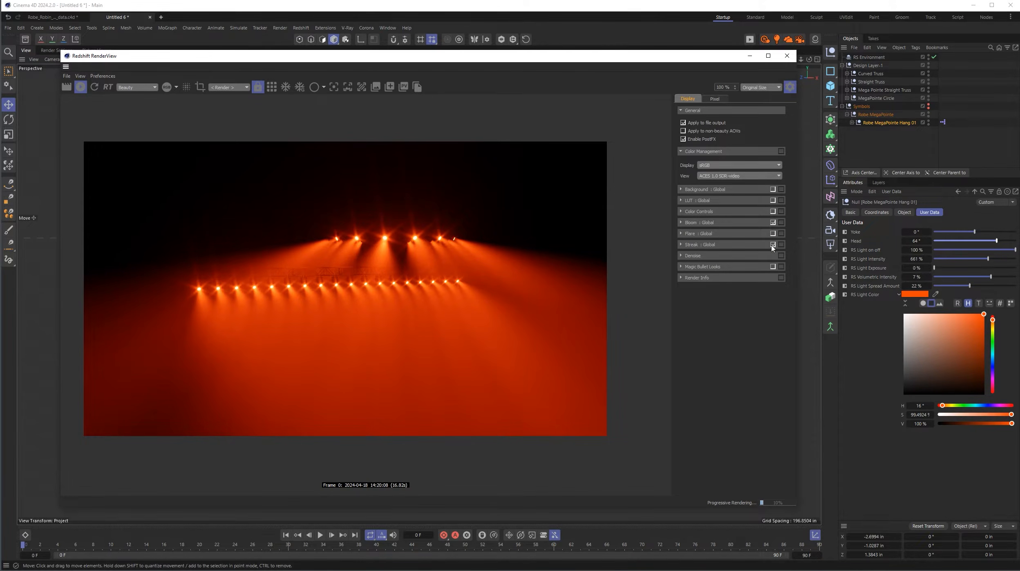
left_click(773, 233)
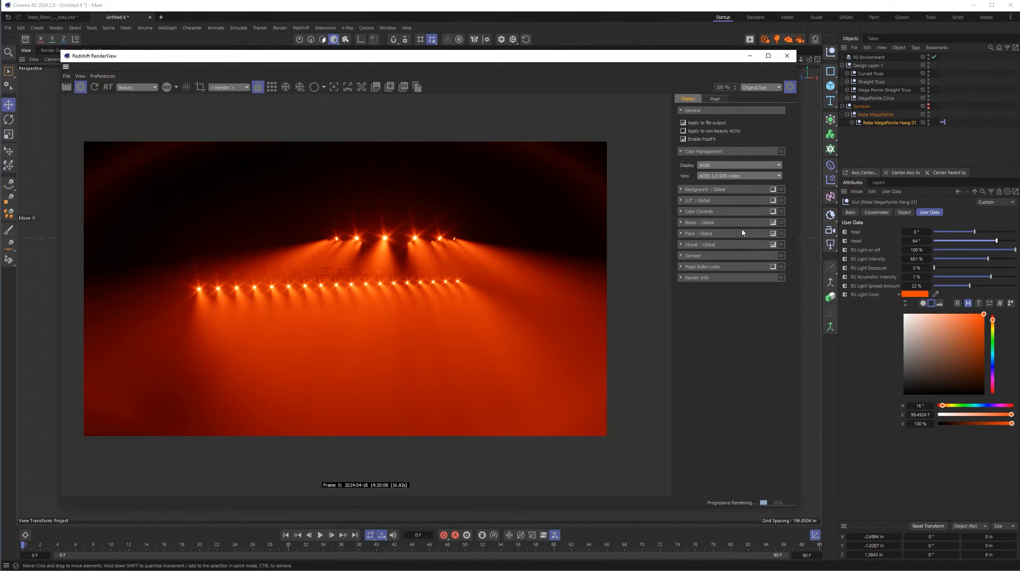
left_click(681, 234)
left_click_drag(725, 312, 718, 313)
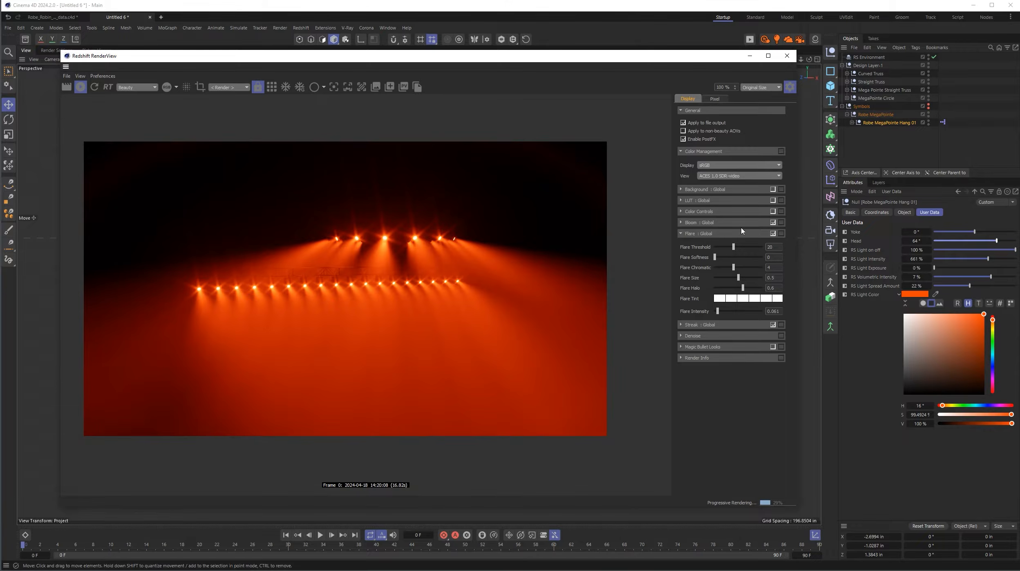
left_click(681, 233)
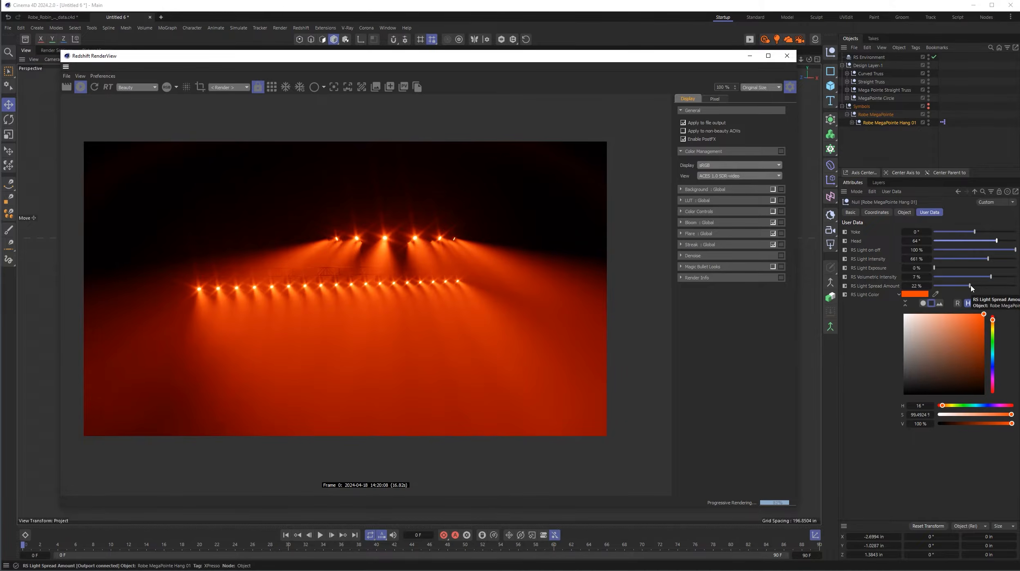
- Set Robe MegaPointe Hang 01's RS Light Spread Amount to 3% and close the Redshift RenderView
left_click_drag(970, 286, 941, 285)
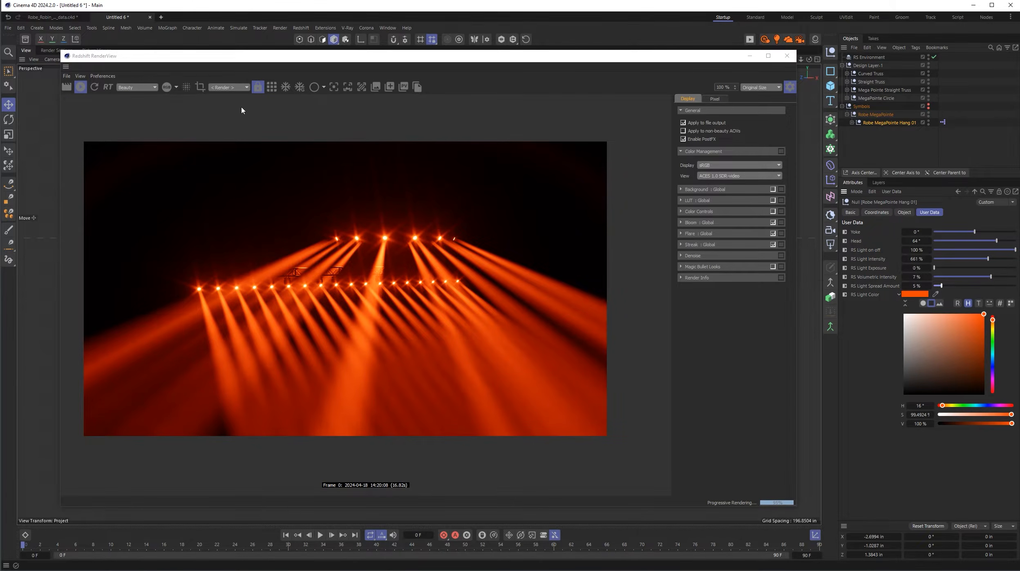
left_click(787, 56)
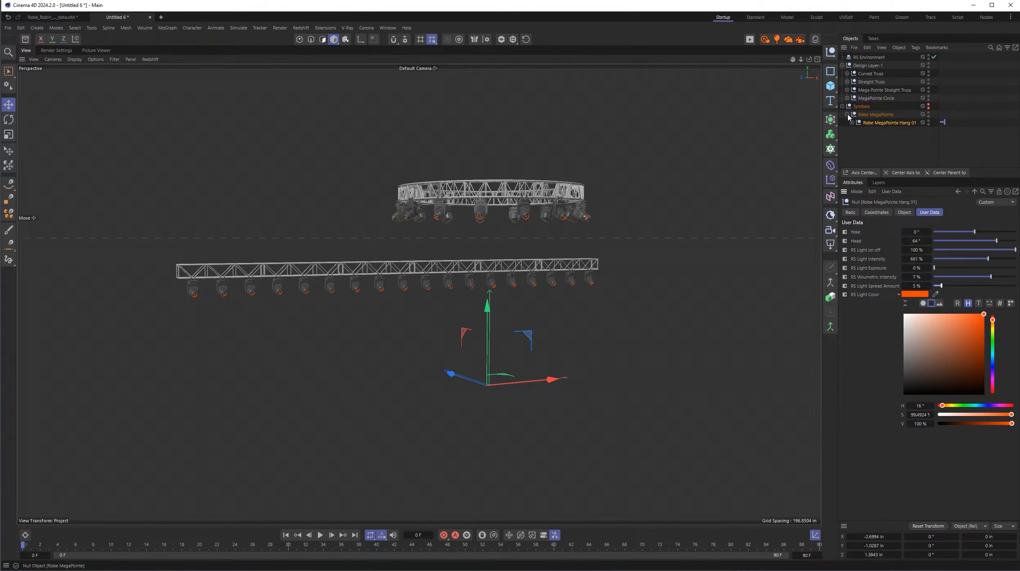
- Rename the Robe MegaPointe null under Symbols to Robe MegaPointe Straight
left_click(875, 115)
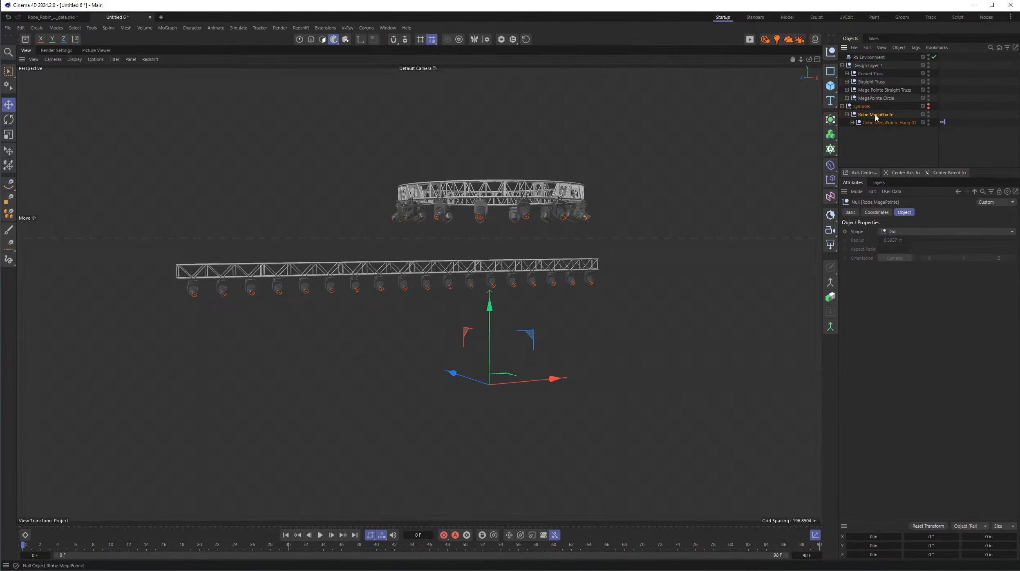
double_click(875, 117)
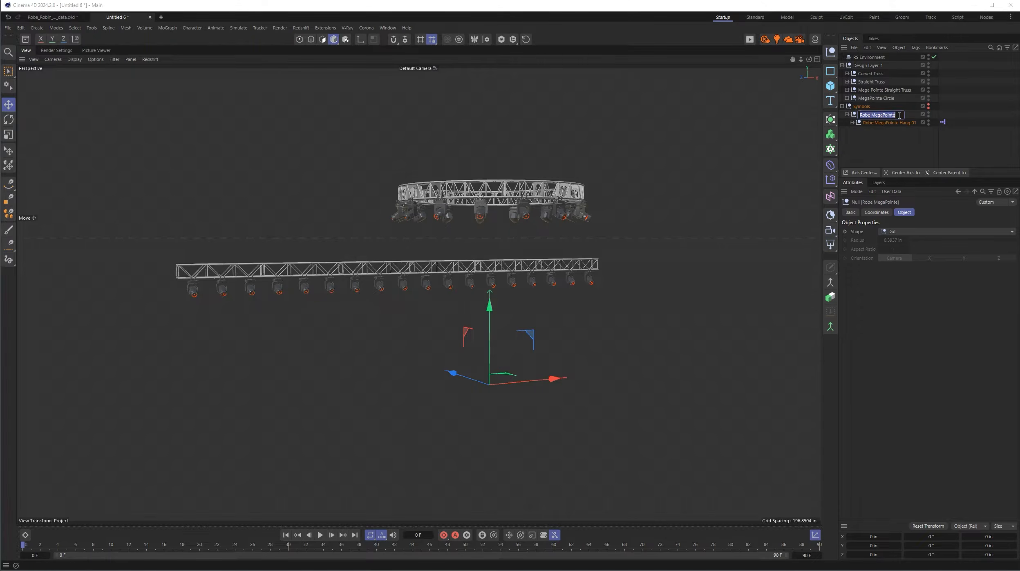
left_click(899, 115)
type("Straight")
key("Return")
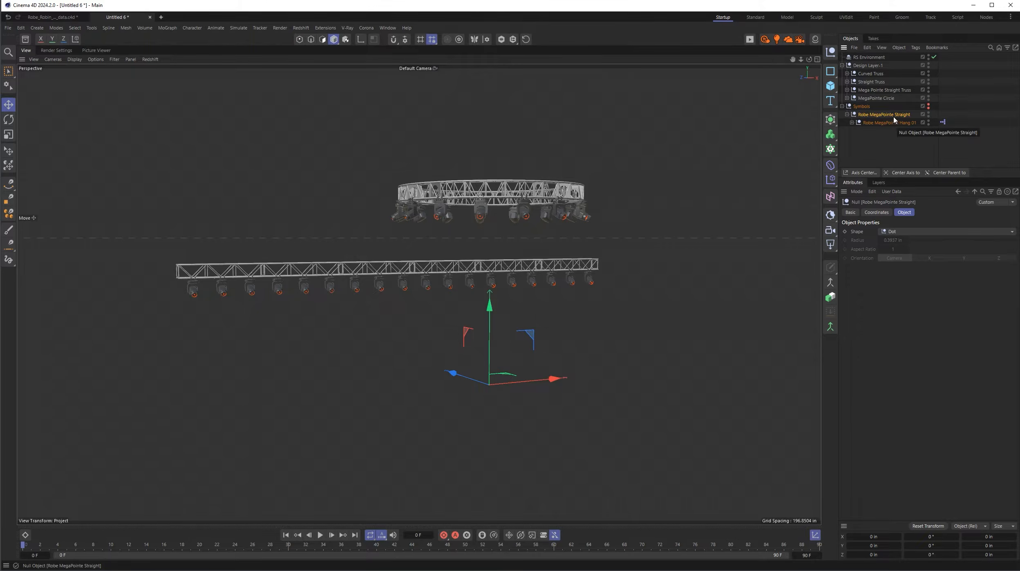
- Duplicate the Robe MegaPointe Straight null under Symbols and rename the copy to Robe MegaPointe Curved
left_click(847, 114)
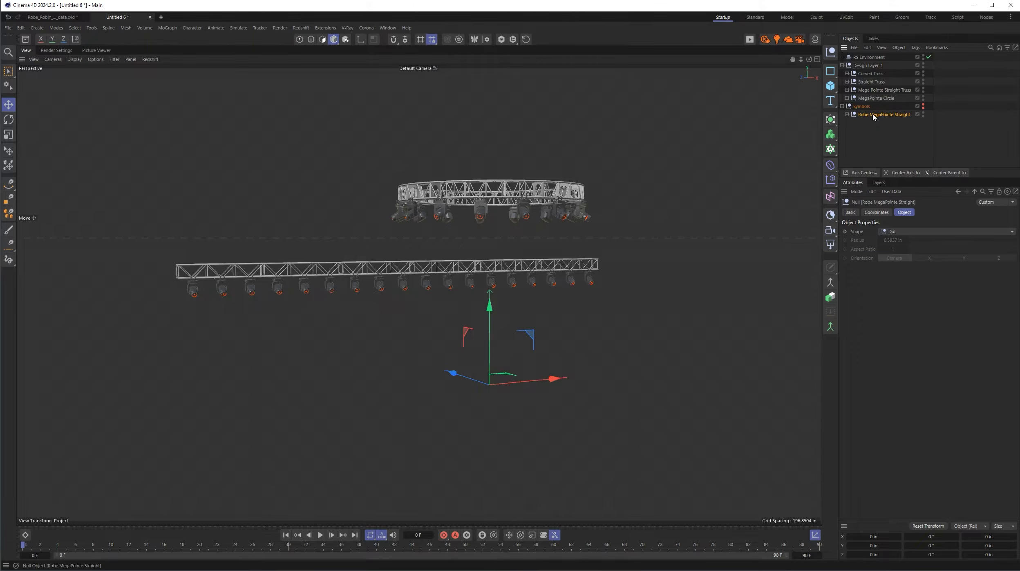
left_click_drag(873, 116, 873, 124)
double_click(901, 123)
left_click_drag(896, 124, 955, 124)
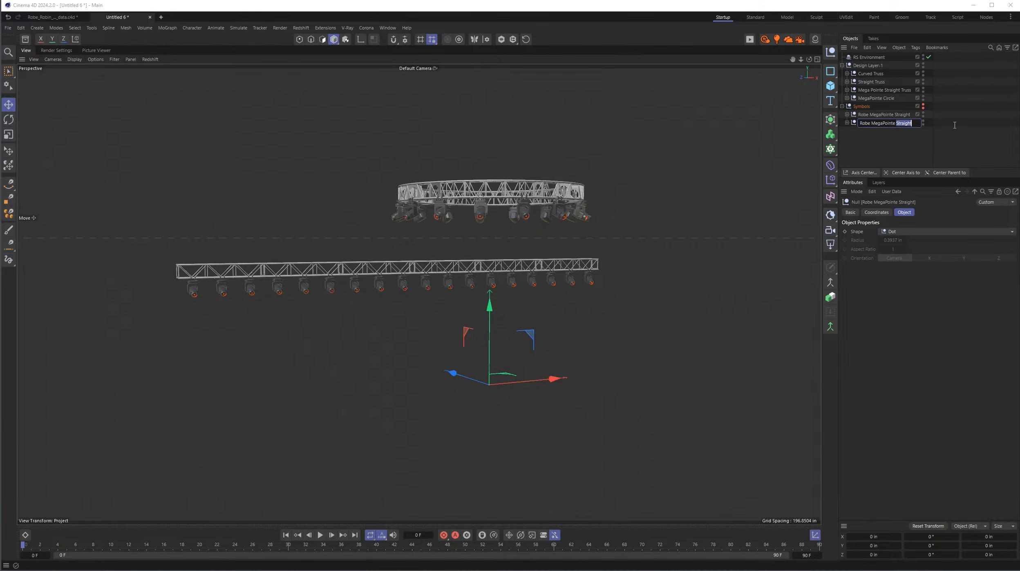
type("Curved")
key("Return")
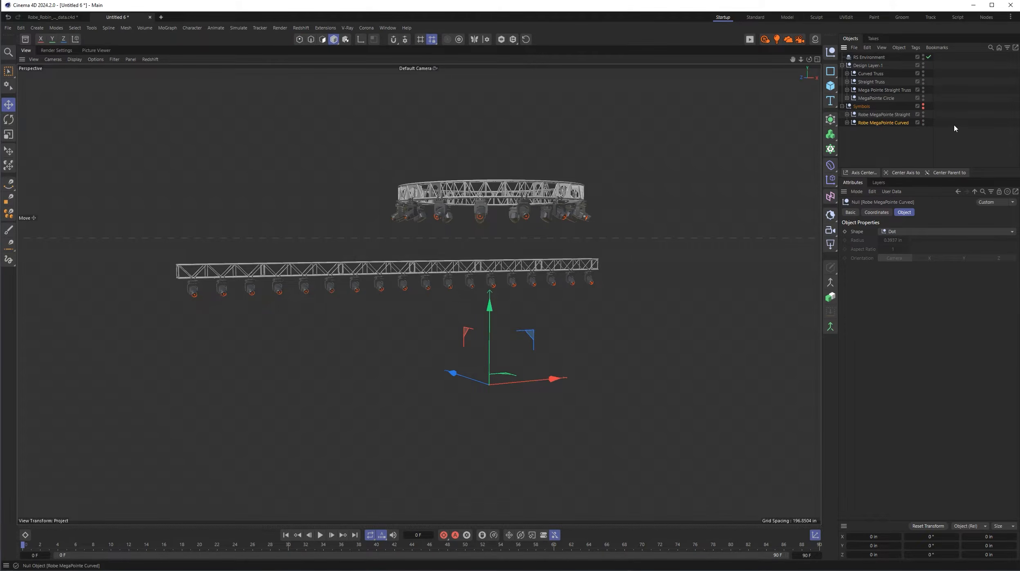
left_click(847, 123)
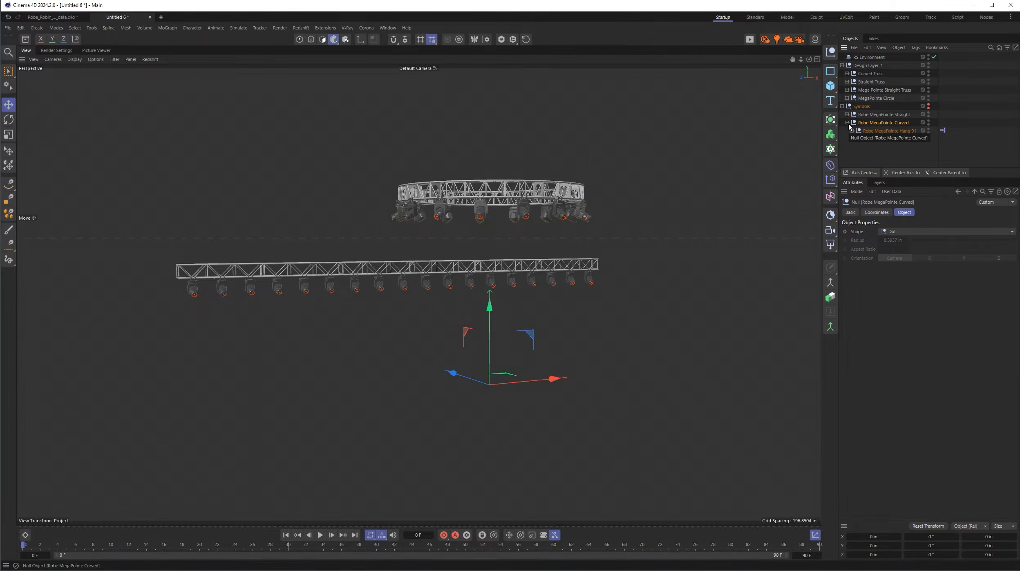
left_click(847, 123)
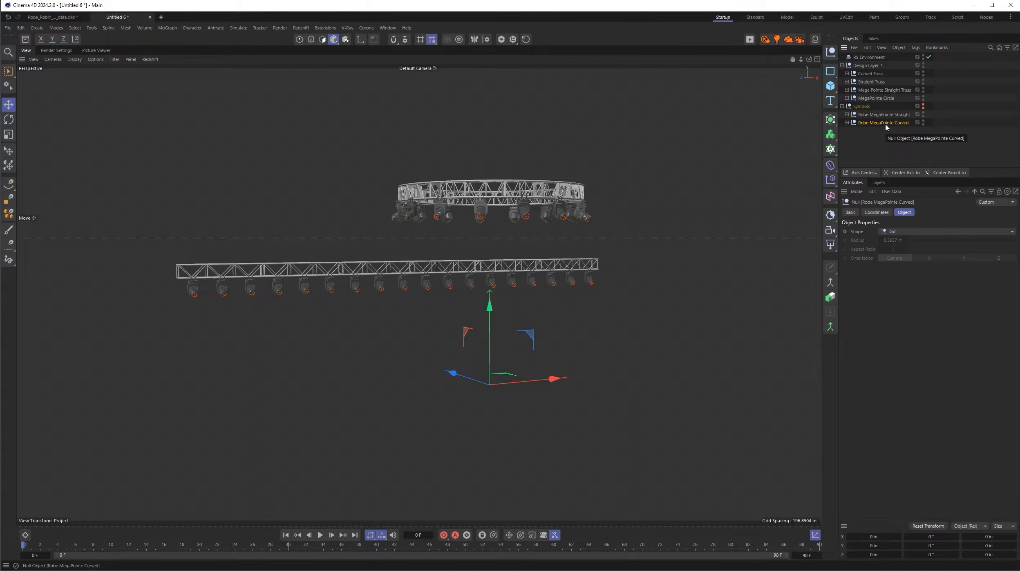
- Set Robe MegaPointe Curved as the Reference Object of all the Robe MegaPointe instances in the MegaPointe Circle group
left_click(846, 99)
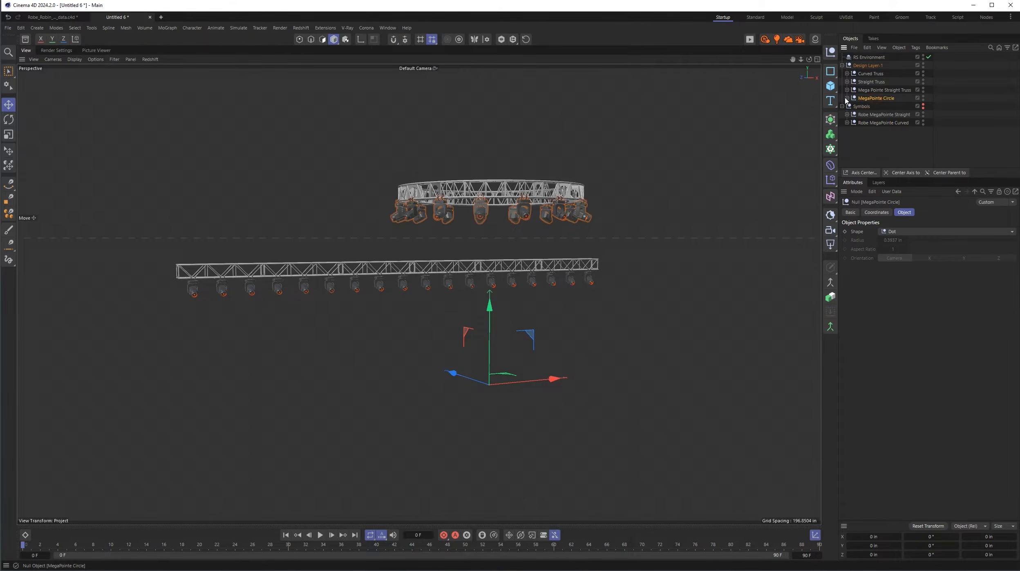
left_click(847, 98)
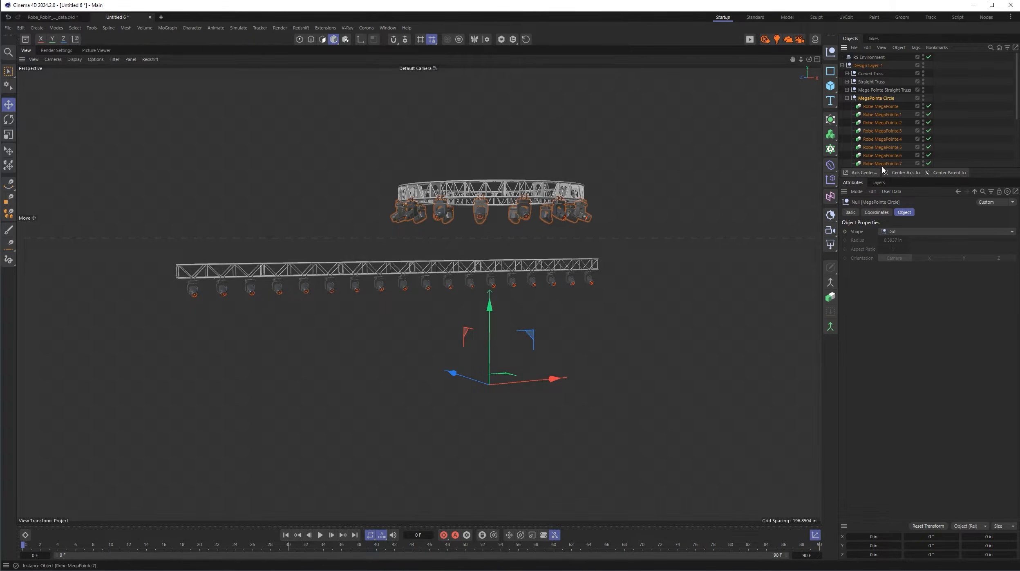
left_click_drag(882, 169, 870, 398)
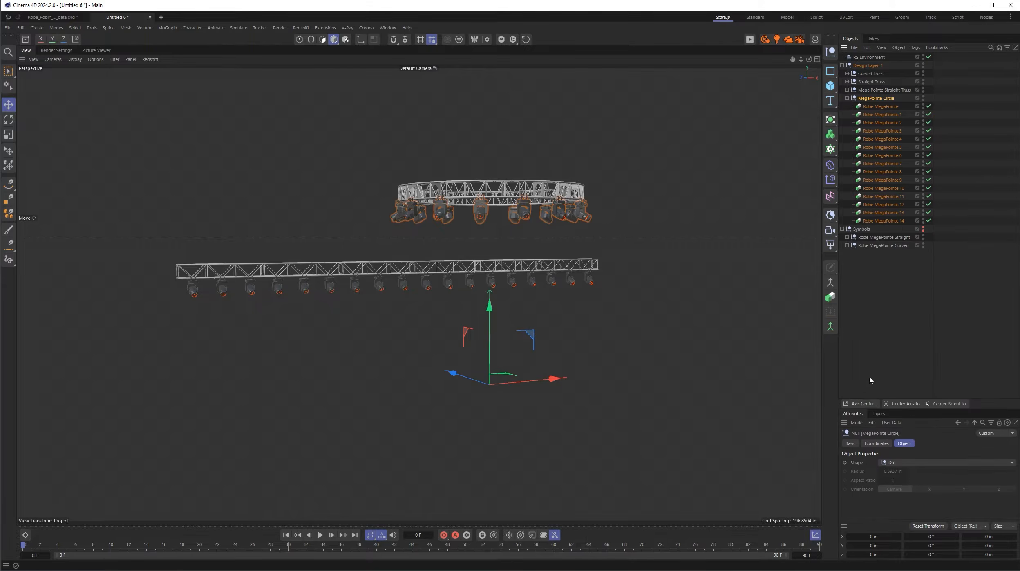
left_click(882, 107)
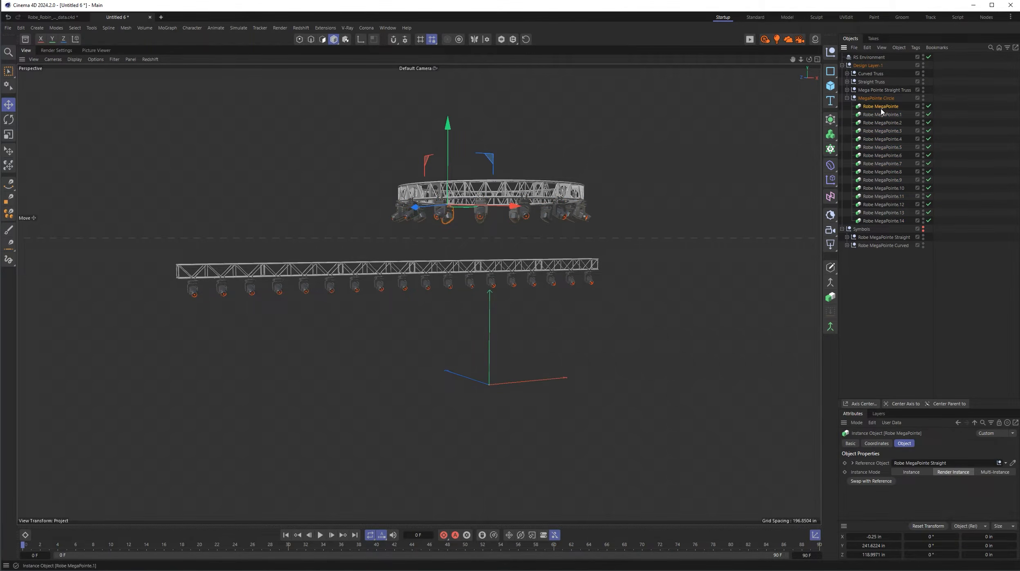
left_click(895, 220, "shift")
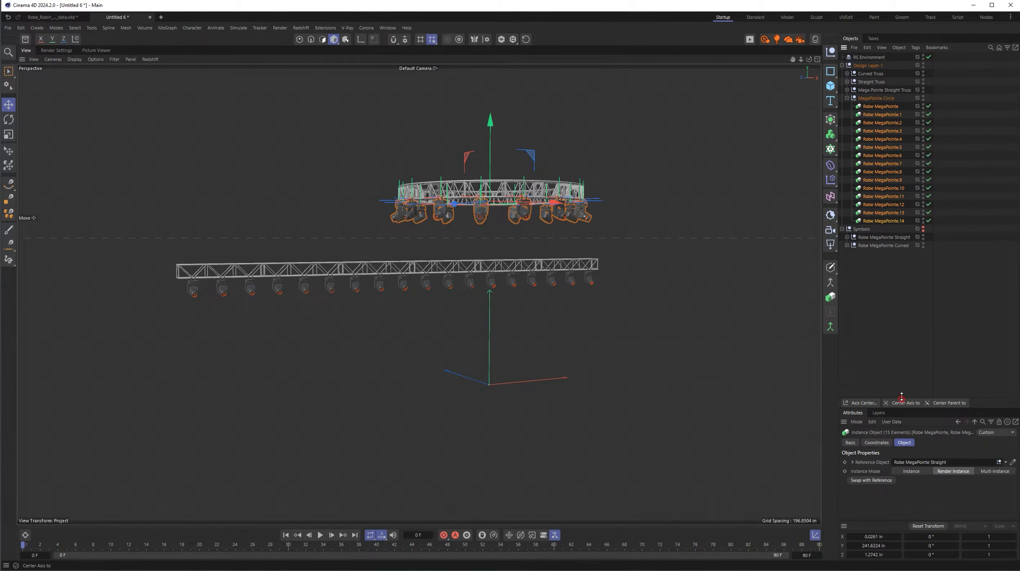
left_click_drag(908, 399, 909, 316)
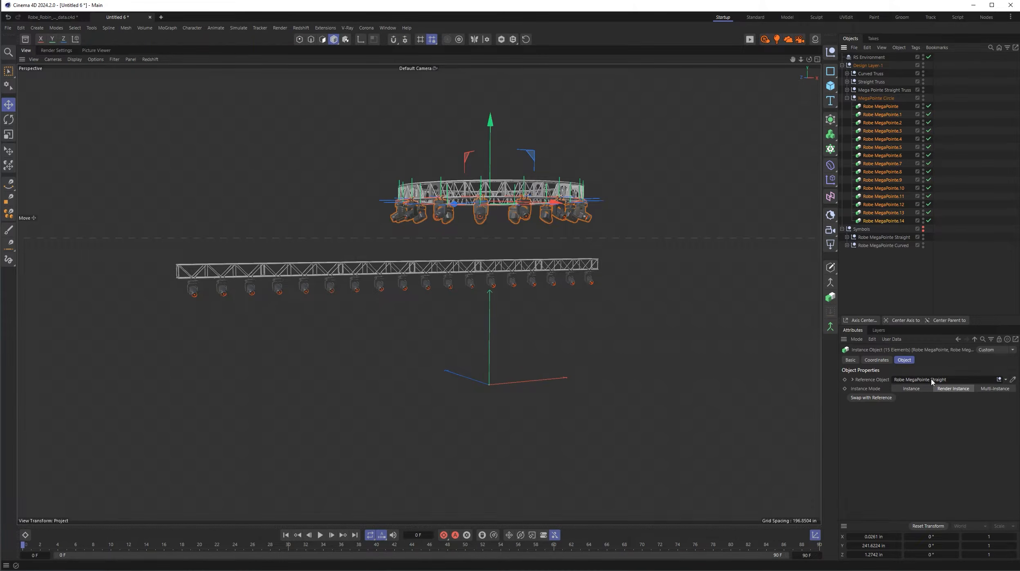
left_click(899, 245)
left_click_drag(899, 245, 940, 381)
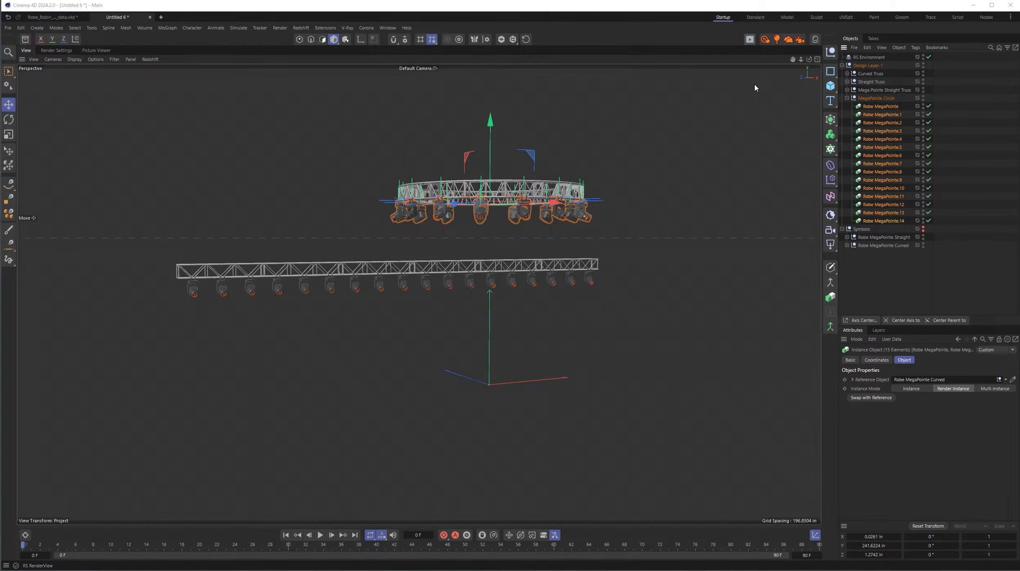
- Open the Redshift RenderView and start an interactive render of both trusses
left_click(750, 39)
left_click_drag(854, 37, 206, 48)
left_click(53, 75)
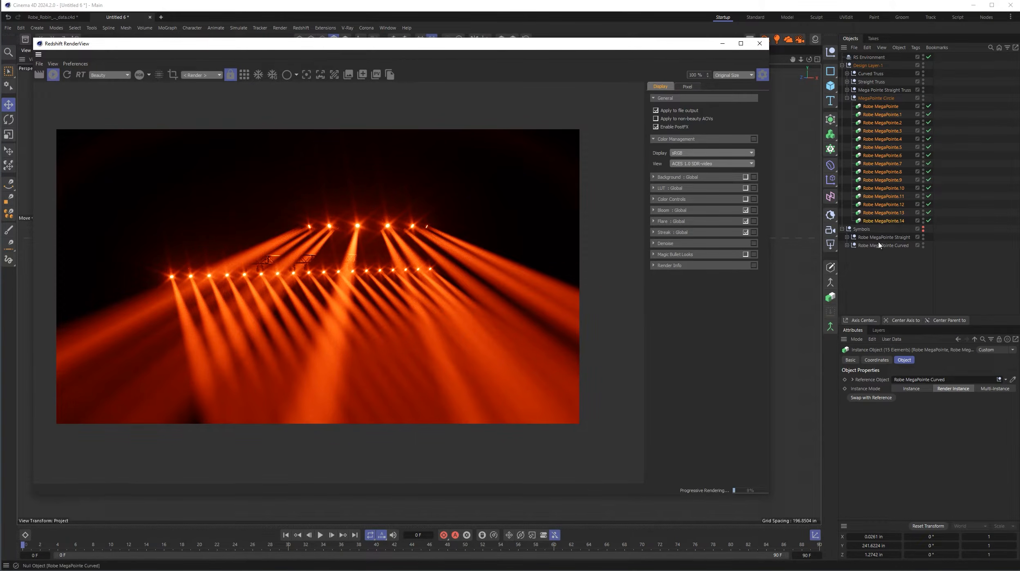
- Set the RS Light Color to green and Head to 63° on Robe MegaPointe Curved's Hang 01 null, and close the RenderView
left_click(847, 98)
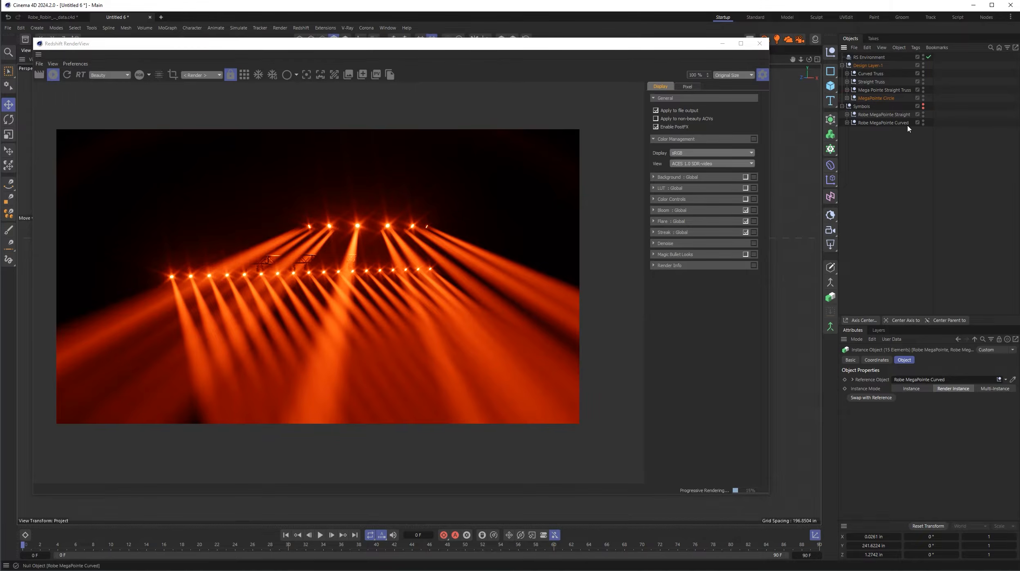
left_click(847, 123)
left_click(887, 131)
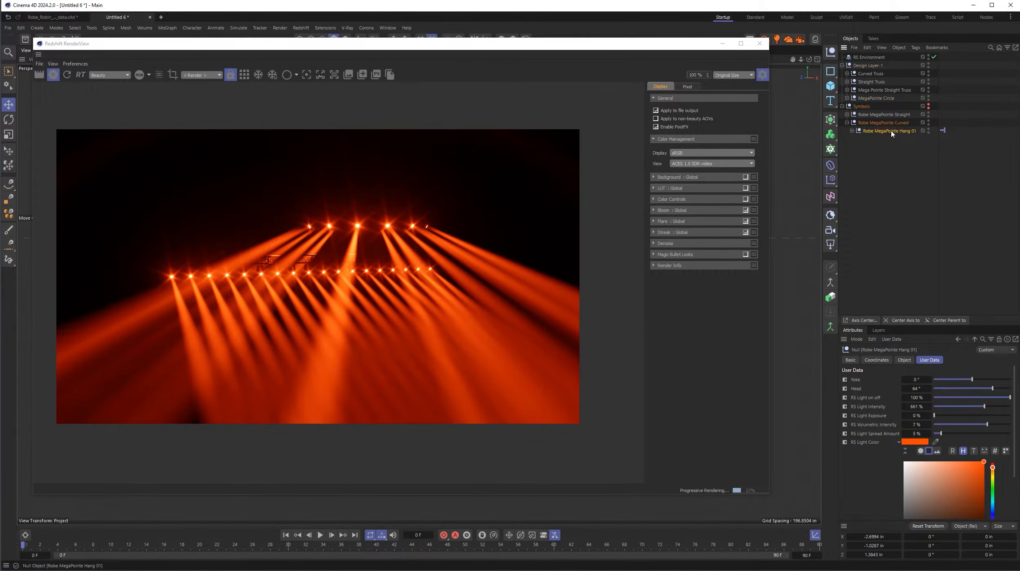
left_click(993, 490)
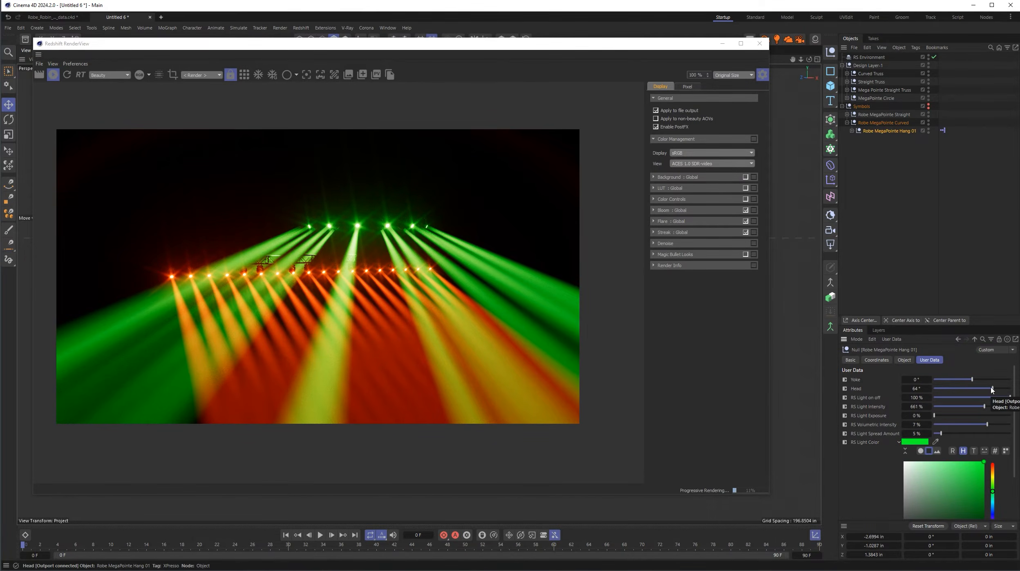
mouse_move(991, 388)
left_mouse_down()
mouse_move(981, 391)
mouse_move(994, 393)
left_mouse_up()
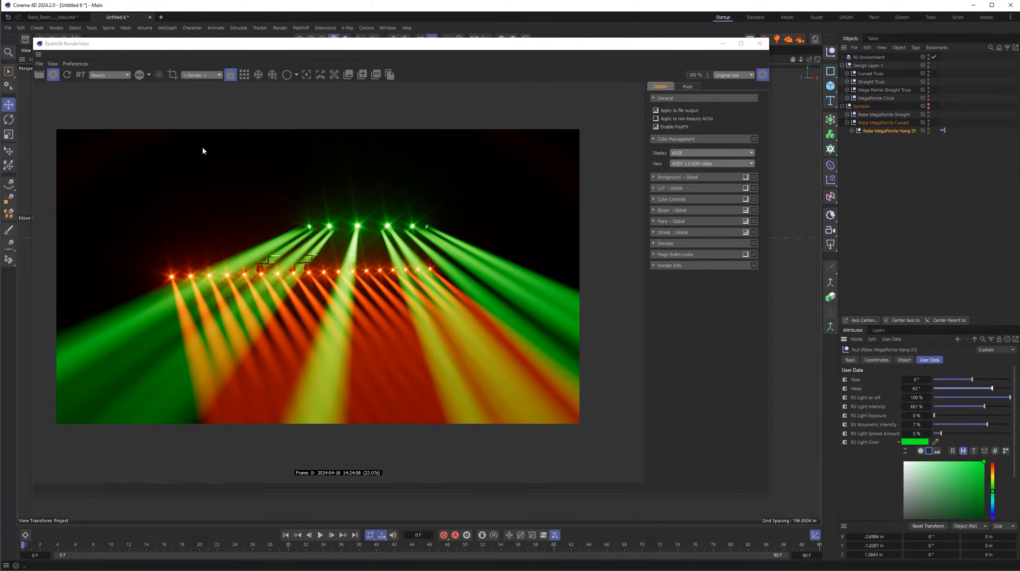
left_click(54, 76)
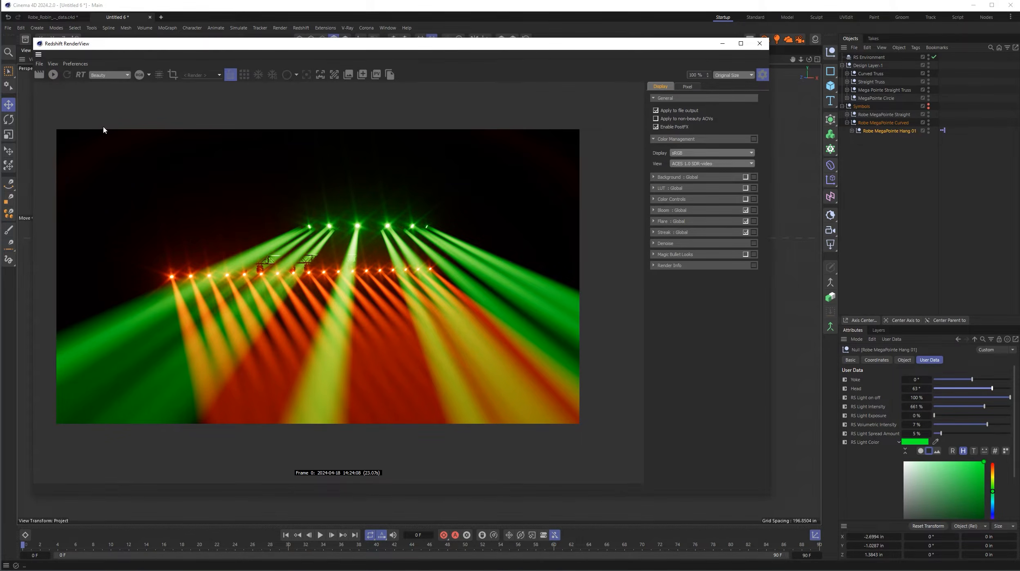
left_click(759, 43)
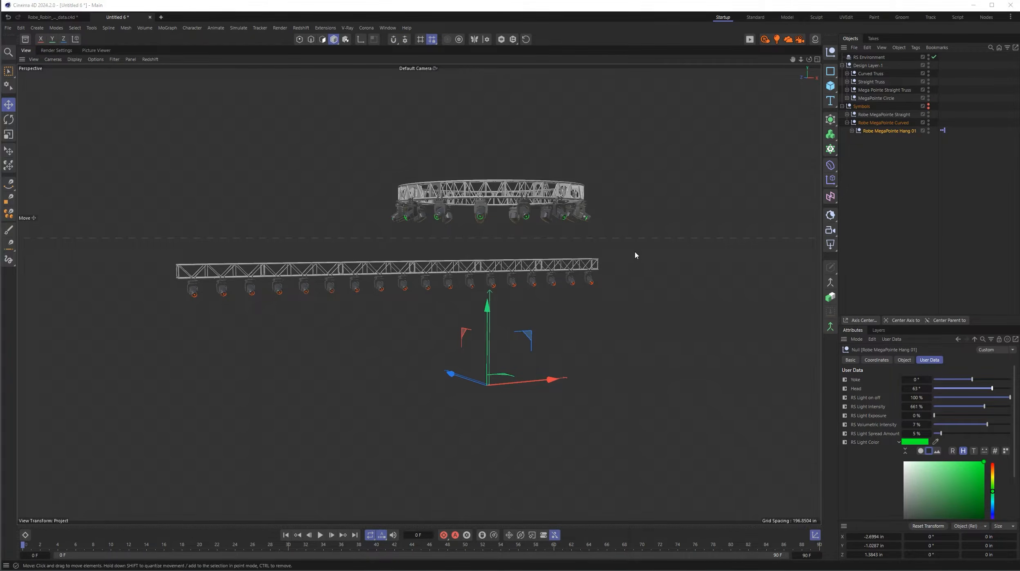
- Switch to Vectorworks and examine the MegaPointe Circle group in Mover_setup_01.vwx from the left side and in a 3D angled view
key("alt+Tab")
key("alt+Tab")
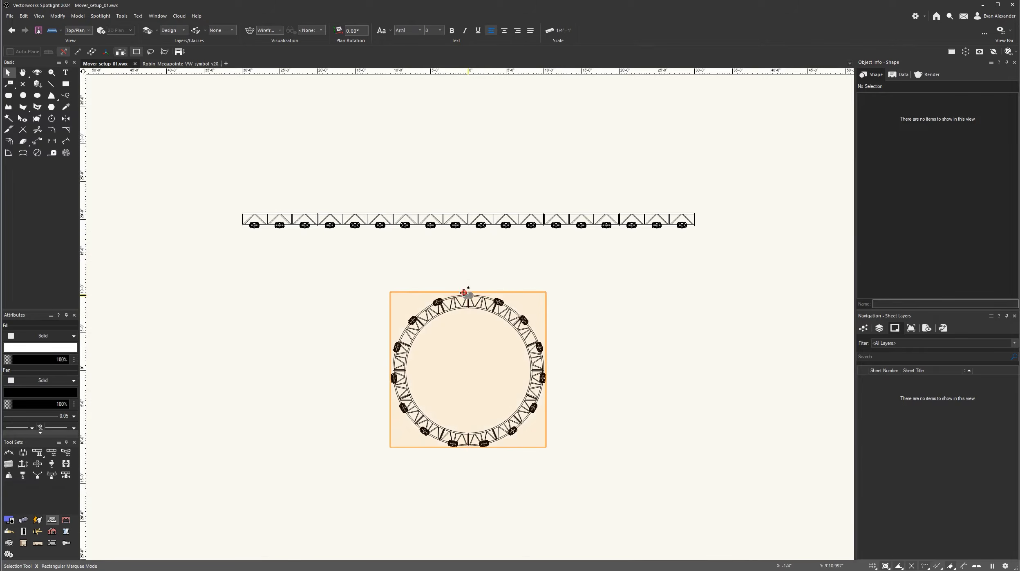
left_click(451, 298)
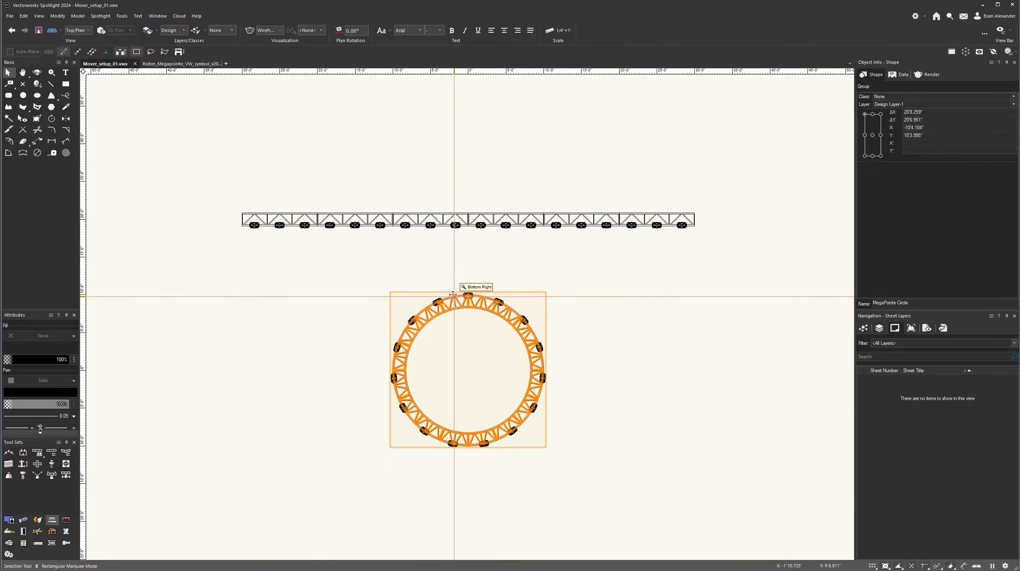
key("KP_4")
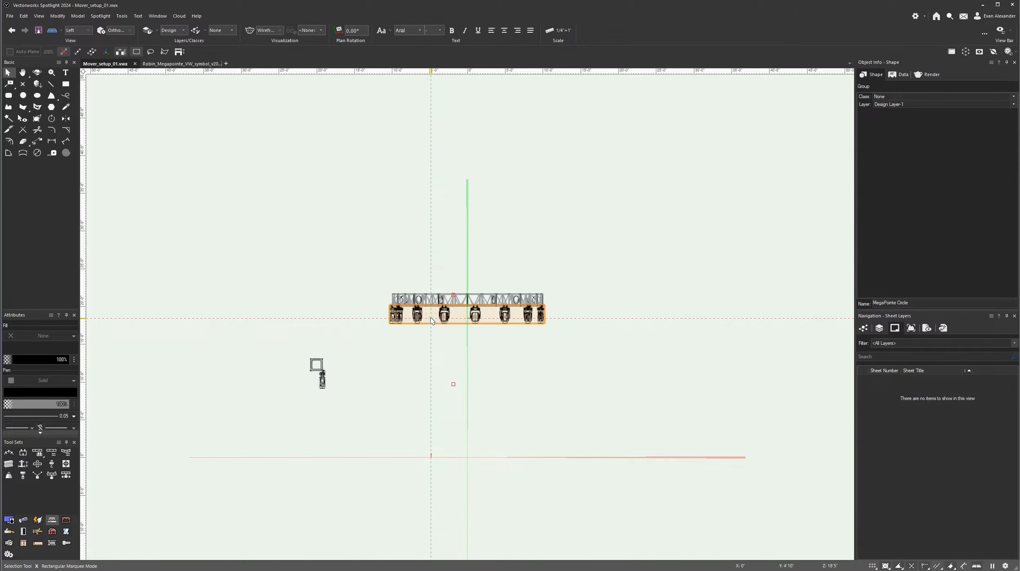
mouse_move(432, 320)
key("f")
left_click_drag(322, 374, 365, 423)
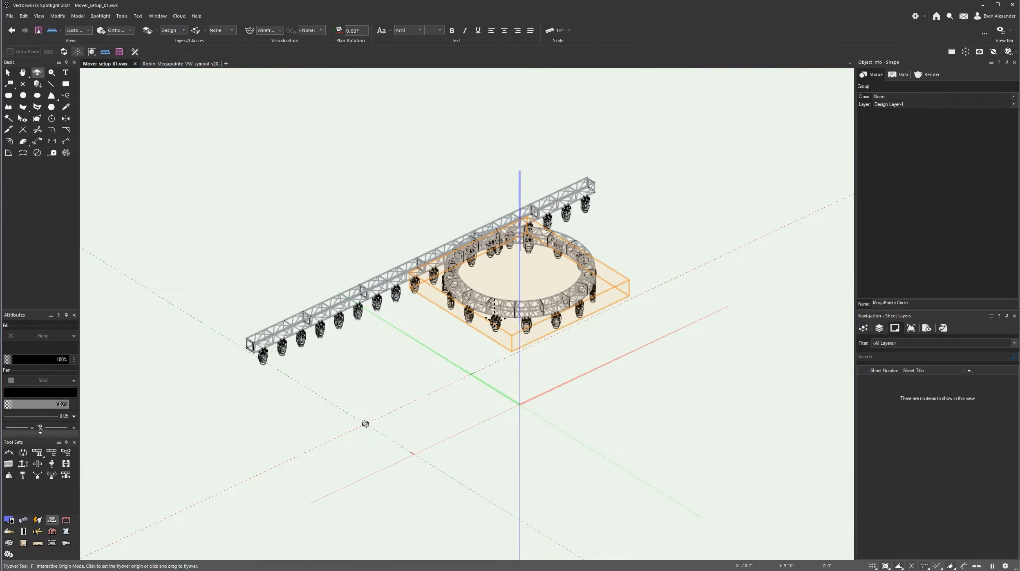
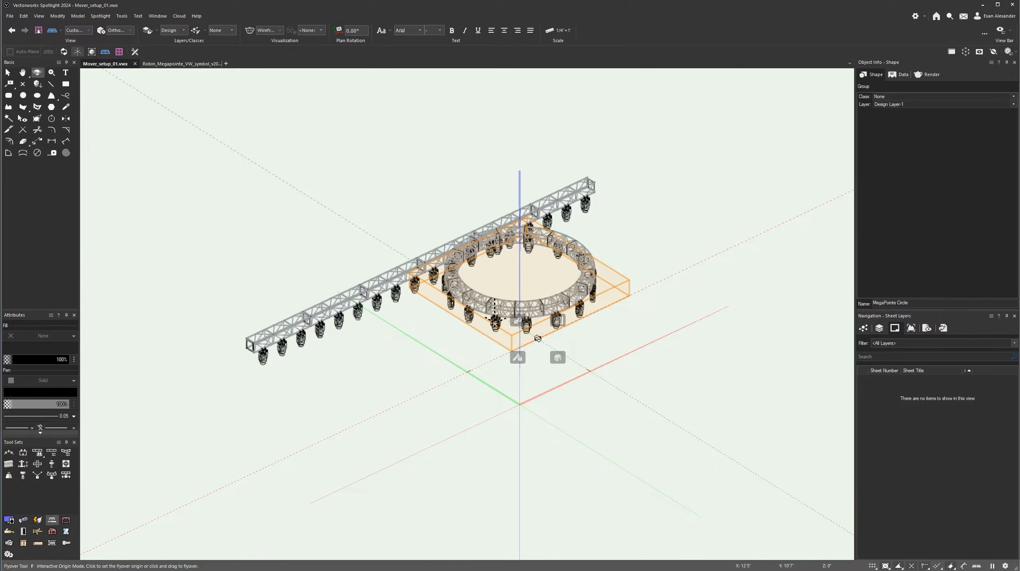
- Switch to Cinema 4D and select all the Robe MegaPointe instances in the Mega Pointe Straight Truss group
key("alt+Tab")
key("alt+Tab")
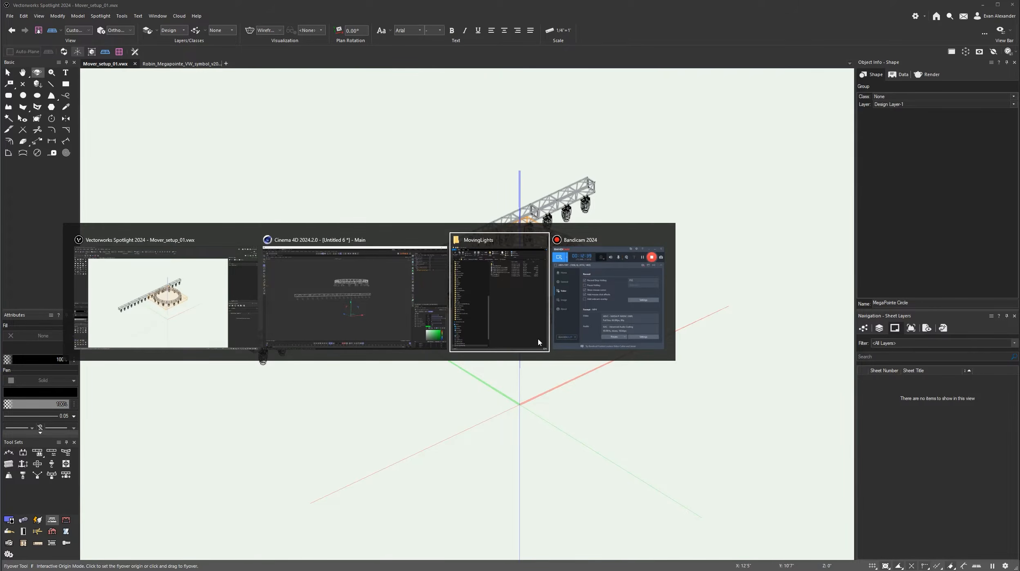
key("alt+Tab")
key("alt+Tab")
key("alt+Tab")
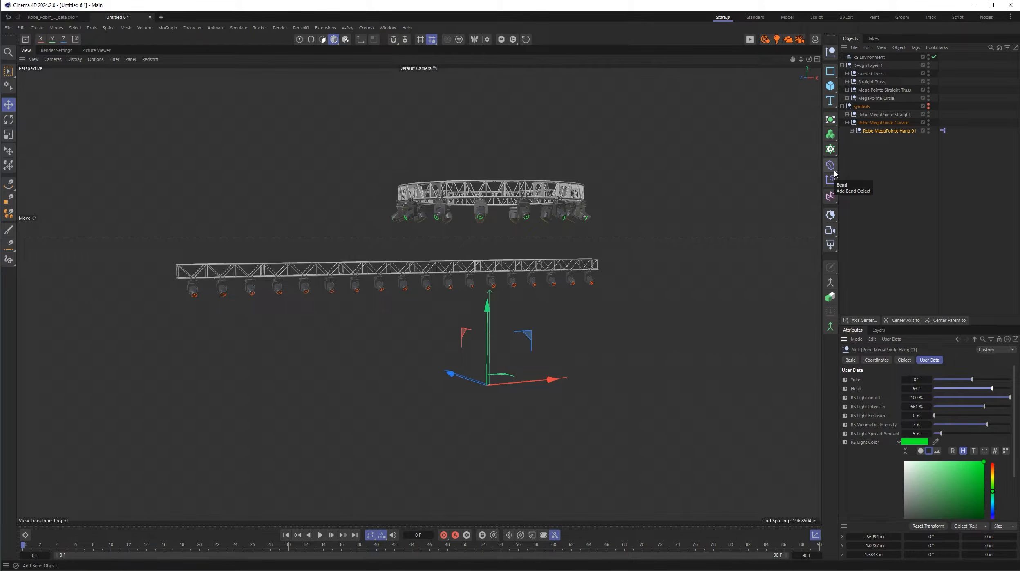
left_click(847, 98)
left_click(847, 98)
left_click(847, 90)
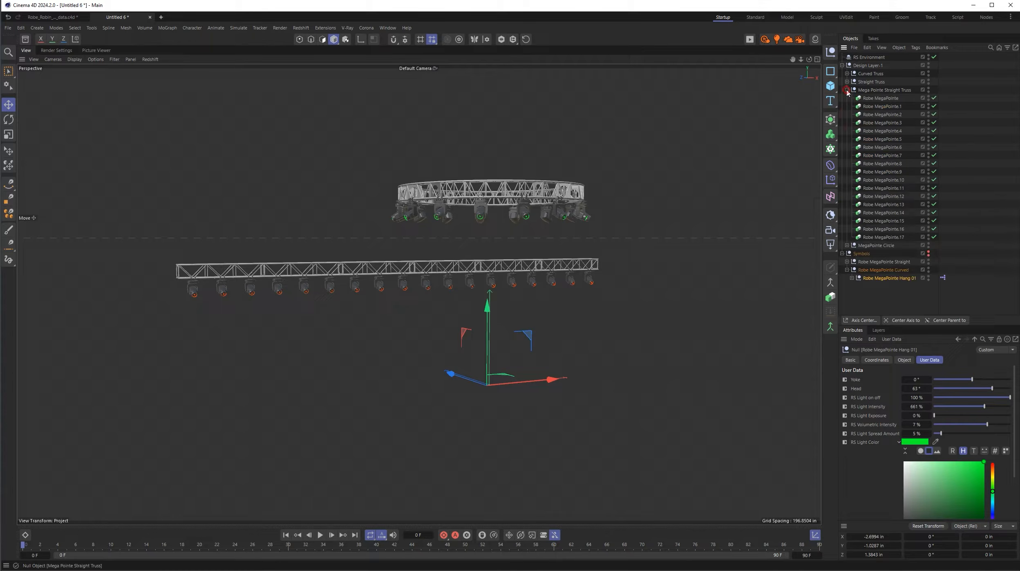
left_click(881, 98)
left_click(884, 238, "shift")
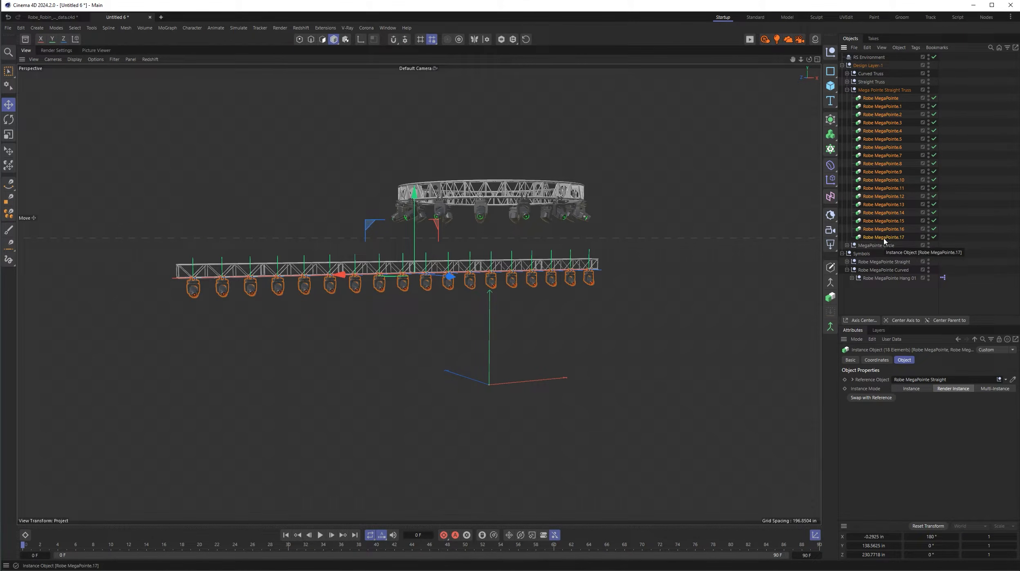
- Try to rotate the selected straight truss instances together as one group, and undo the rotation
key("r")
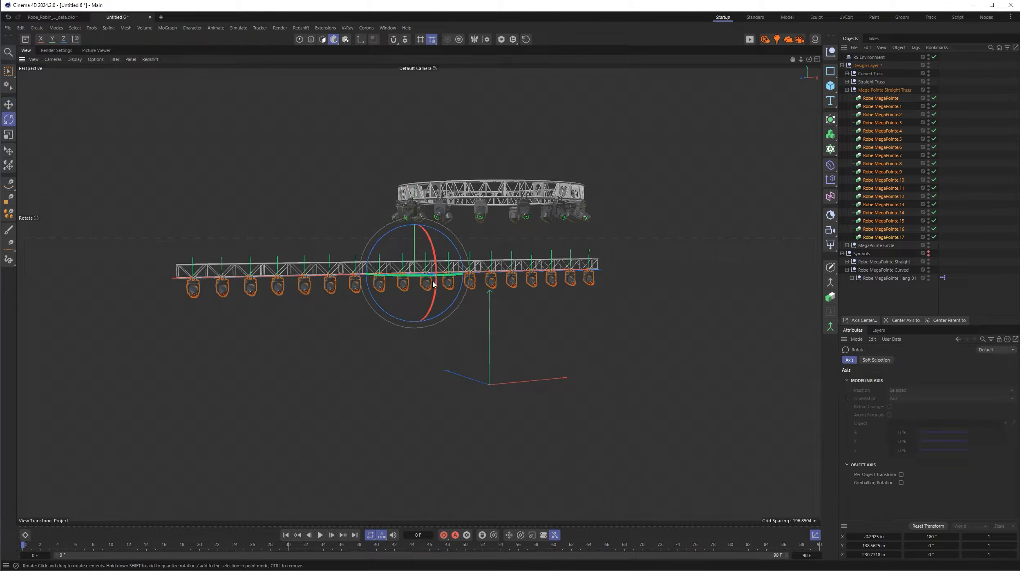
left_click_drag(416, 276, 462, 279)
key("ctrl+z")
- Reselect all the straight truss Robe MegaPointe instances and enable Per-Object Transform for the Rotate tool
left_click(880, 98)
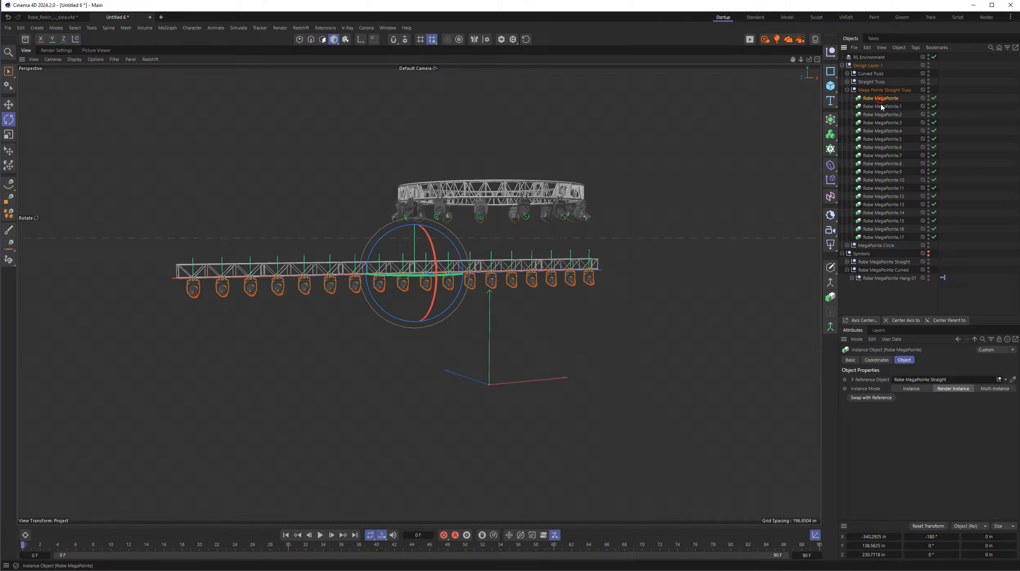
left_click(885, 238, "shift")
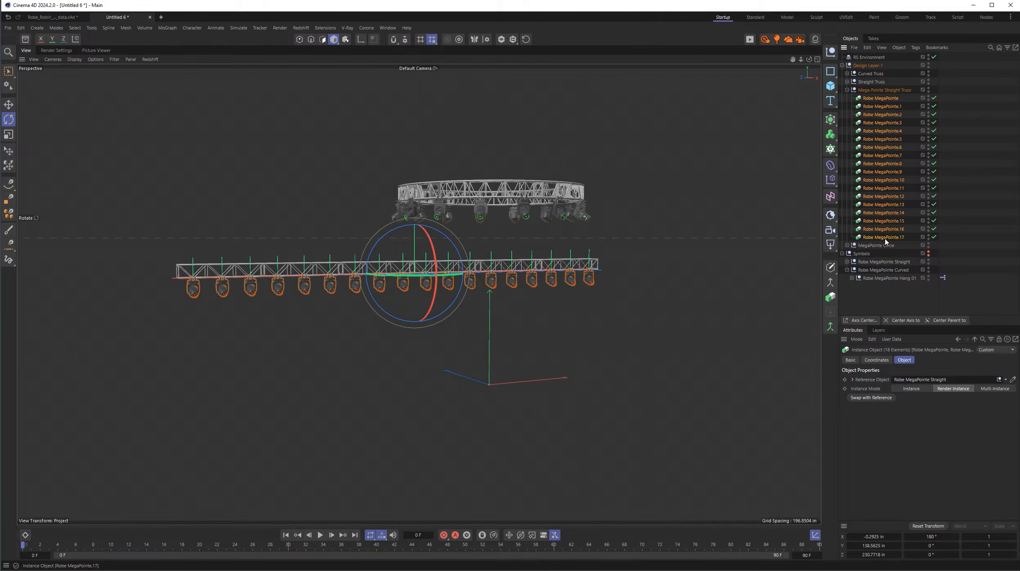
left_click(7, 120)
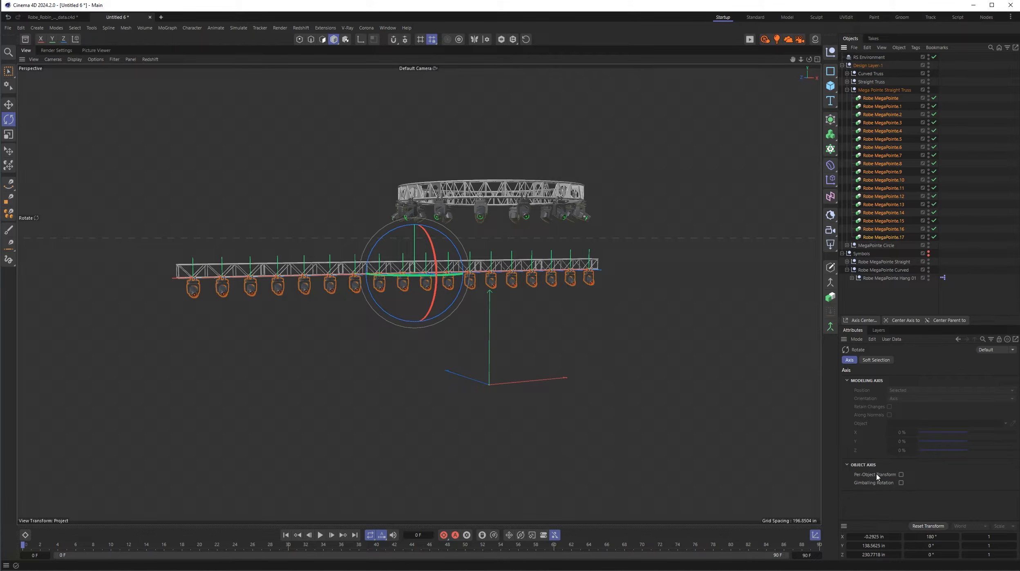
left_click(901, 474)
- Try rotating each straight truss instance around its own axis, undo the rotation, and collapse the Mega Pointe Straight Truss group
scroll(399, 292, "up", 6)
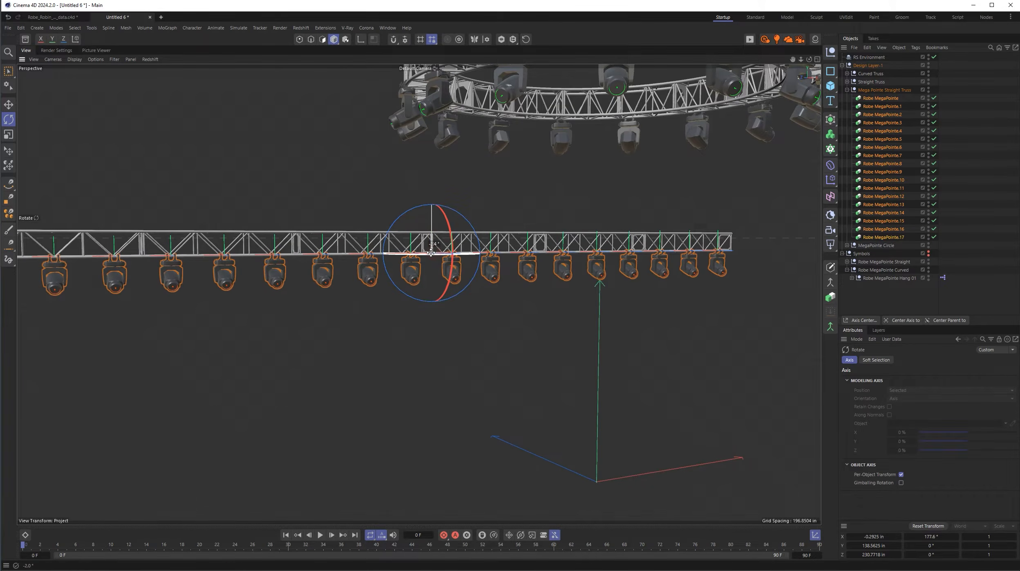
left_click_drag(425, 253, 371, 262)
key("ctrl+z")
scroll(392, 315, "down", 3)
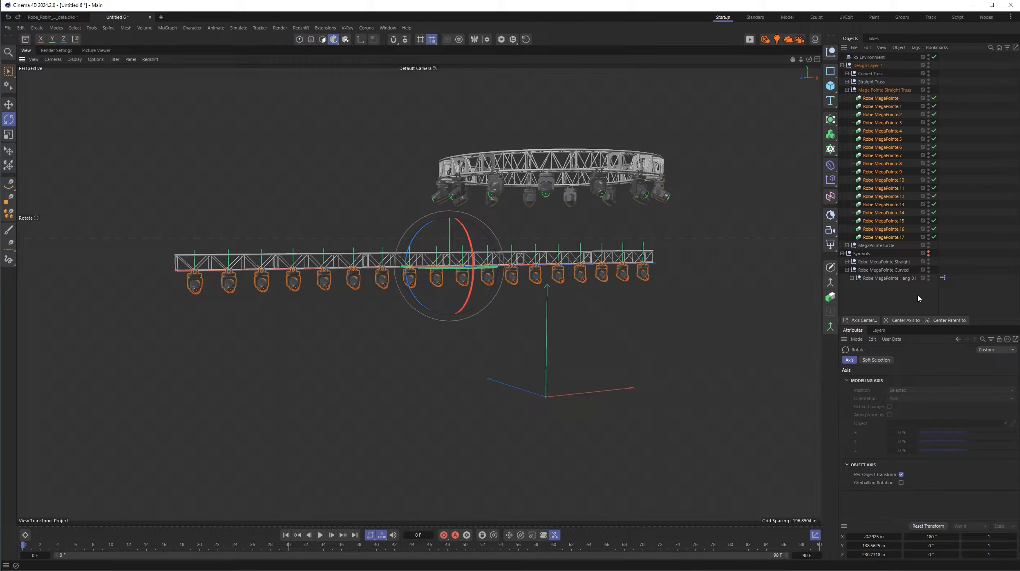
left_click(847, 90)
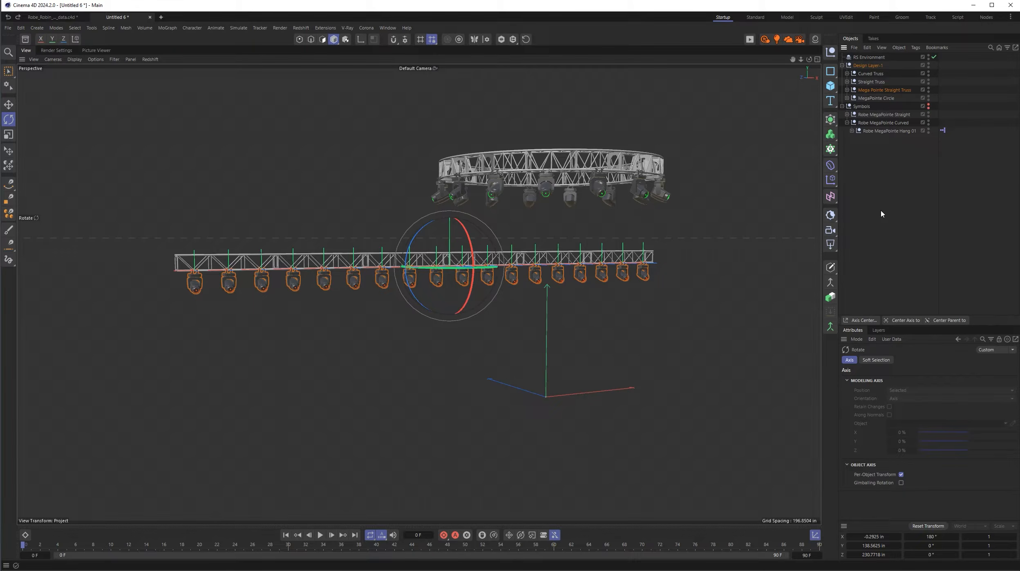
- Switch to the Untitled 10 document, test Robe MegaPointe Hang 01's Head control at 18°, and undo the change
left_click(53, 17)
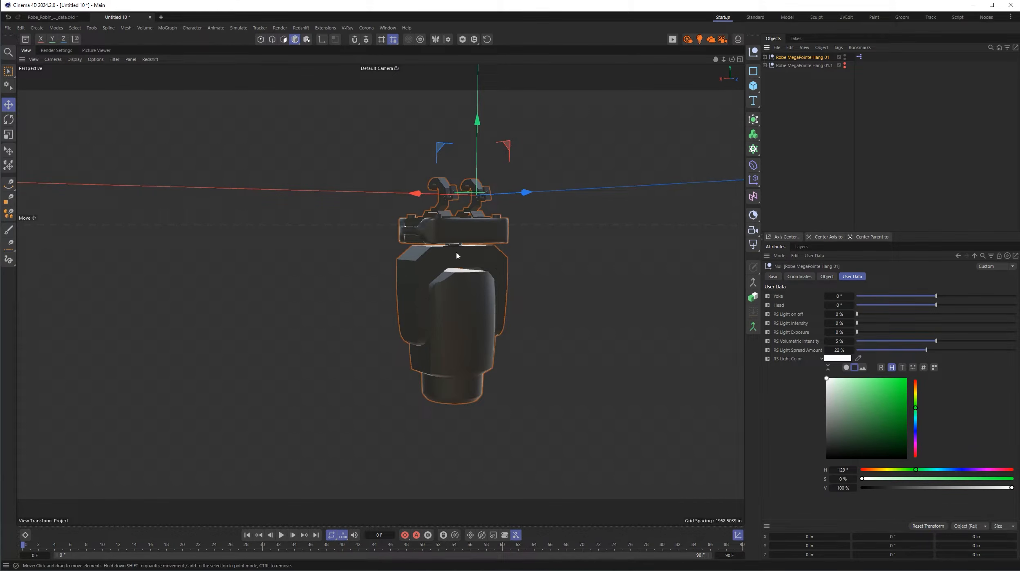
left_click_drag(936, 305, 947, 304)
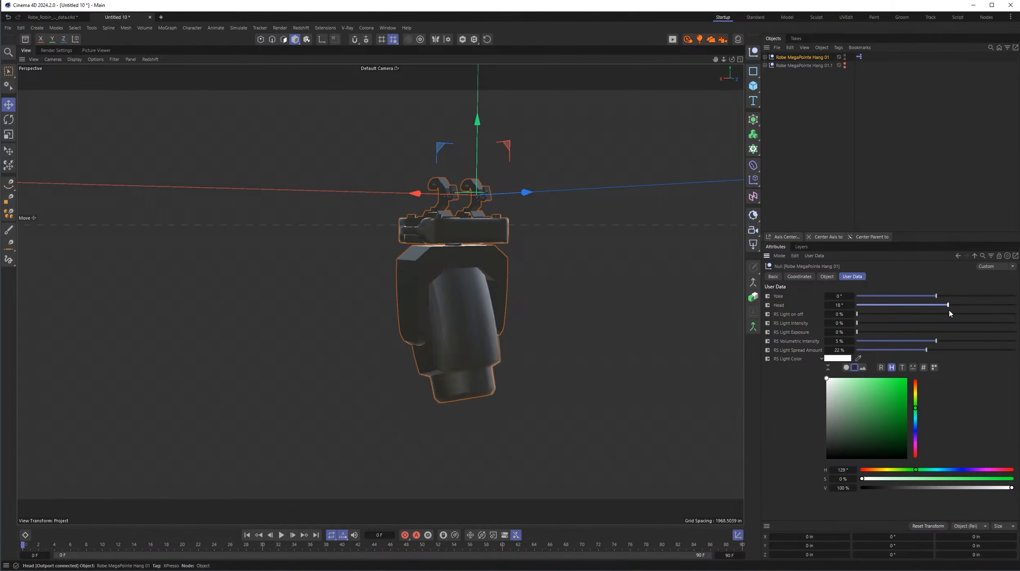
key("ctrl+z")
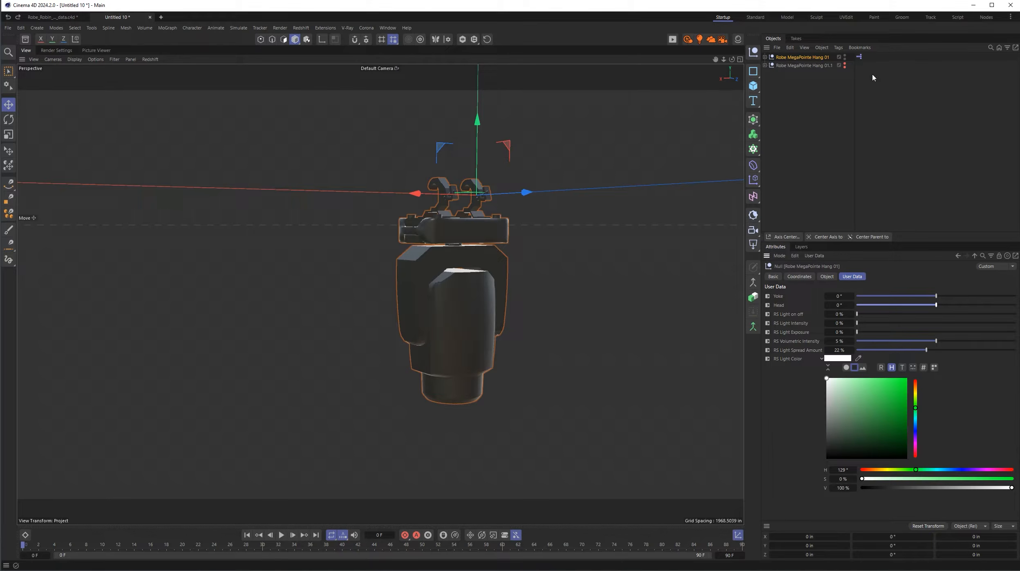
- Open Robe MegaPointe Hang 01's XPresso setup and spread out the Yoke and Head nodes and their Range Mappers
double_click(859, 57)
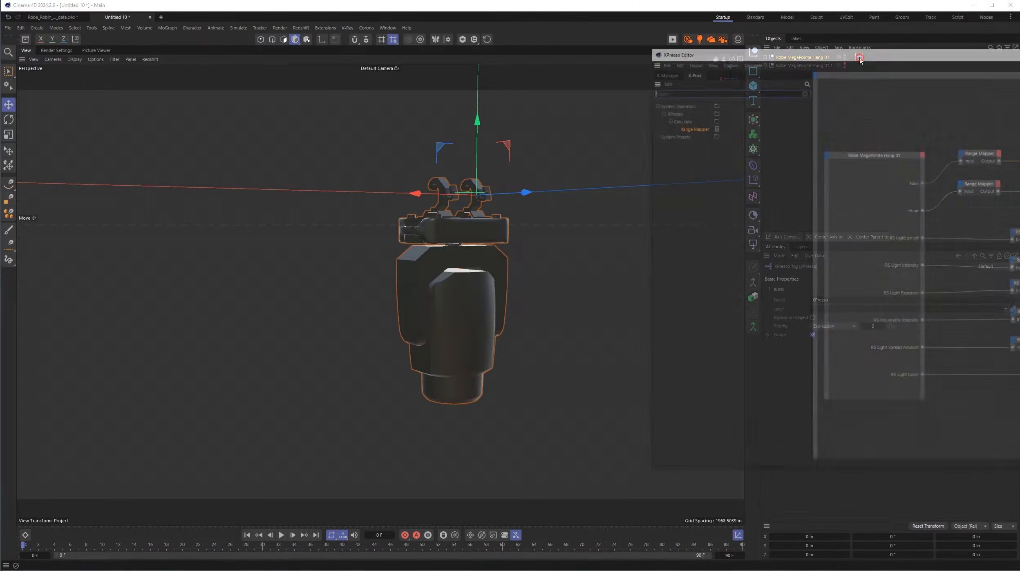
left_click_drag(945, 59, 421, 71)
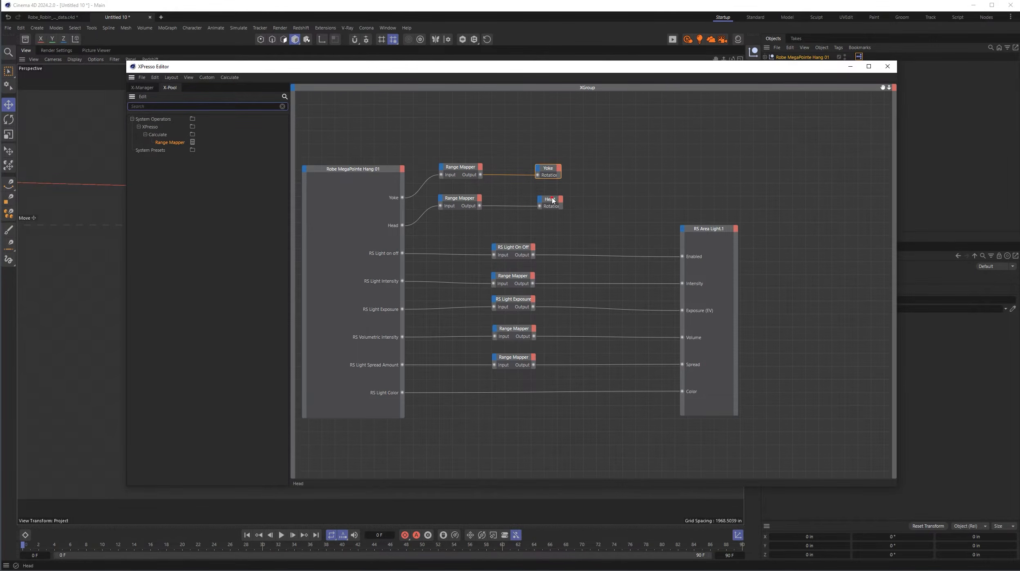
left_click_drag(552, 200, 694, 206)
left_click_drag(550, 170, 694, 175)
left_click_drag(460, 167, 509, 168)
left_click_drag(462, 199, 514, 200)
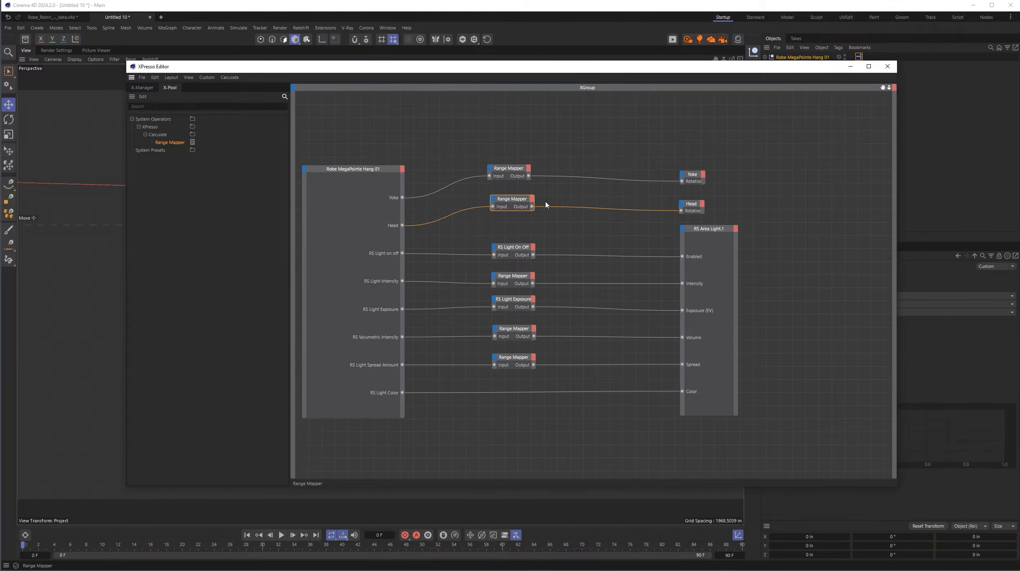
- Line up the Yoke and Head nodes above the RS Area Light.1 node, inspect the light node's connections, and close the XPresso Editor
left_click(690, 176)
left_click_drag(690, 177, 692, 170)
left_click(691, 204)
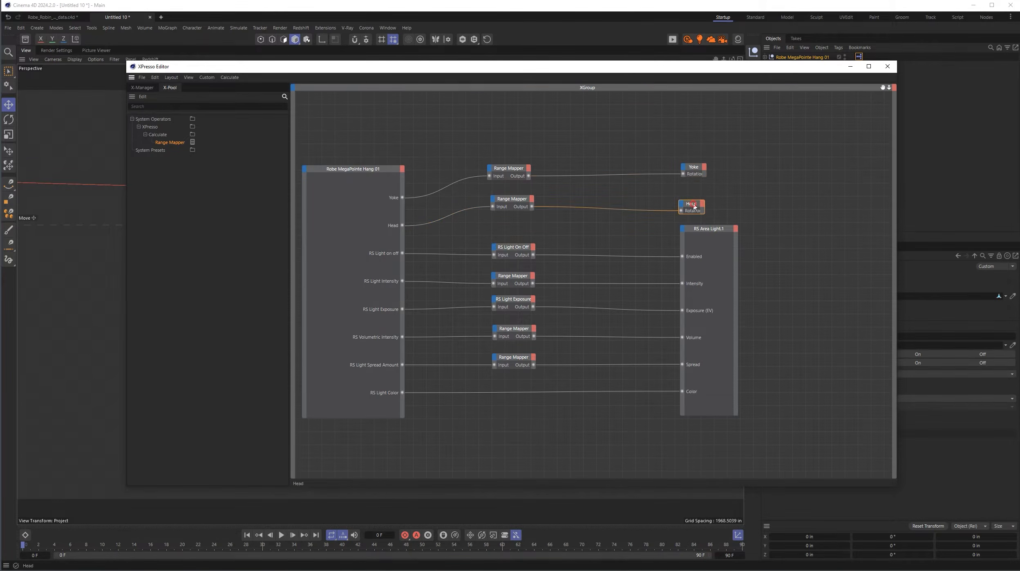
left_click_drag(691, 204, 691, 195)
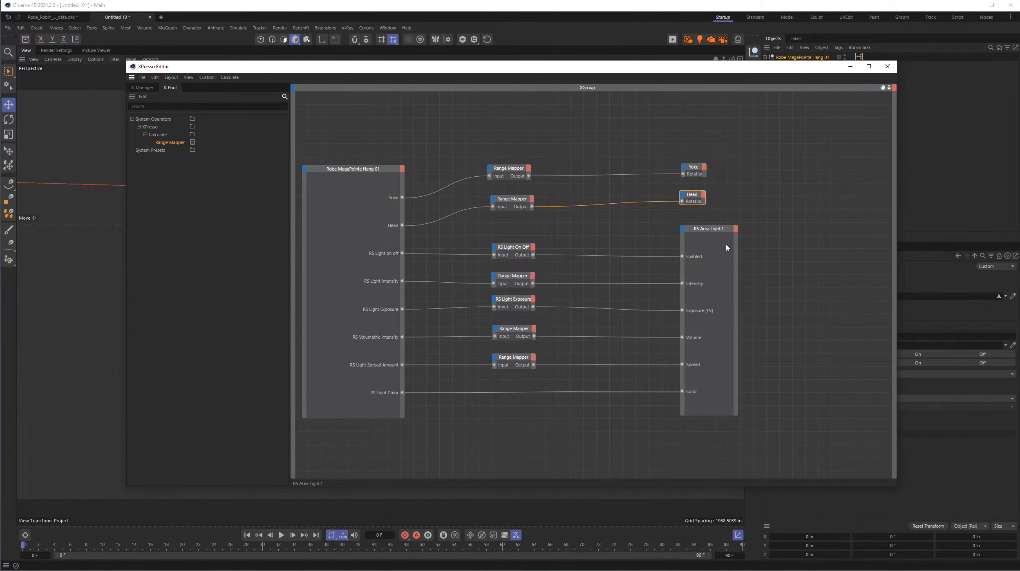
left_click(722, 230)
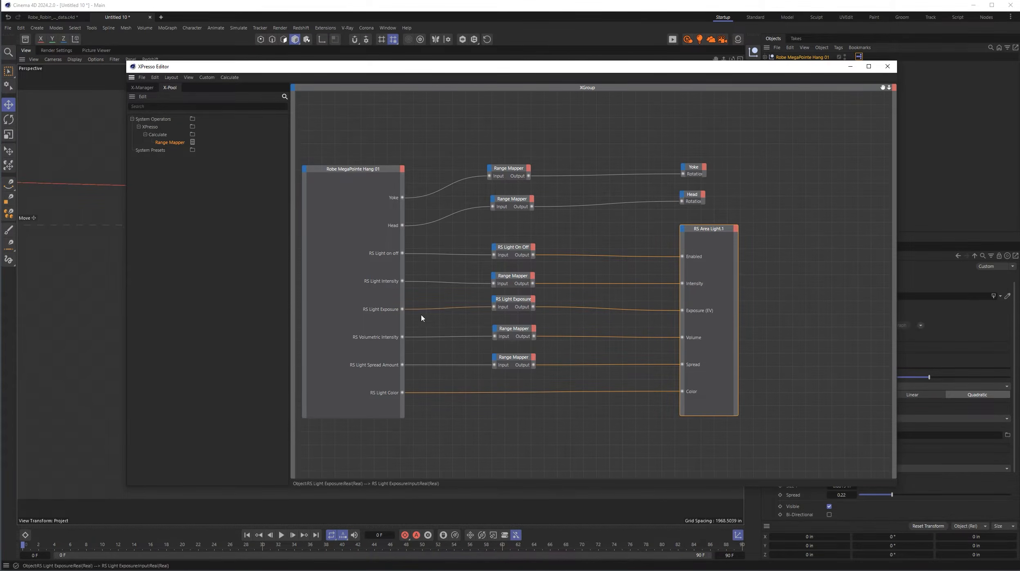
left_click(890, 68)
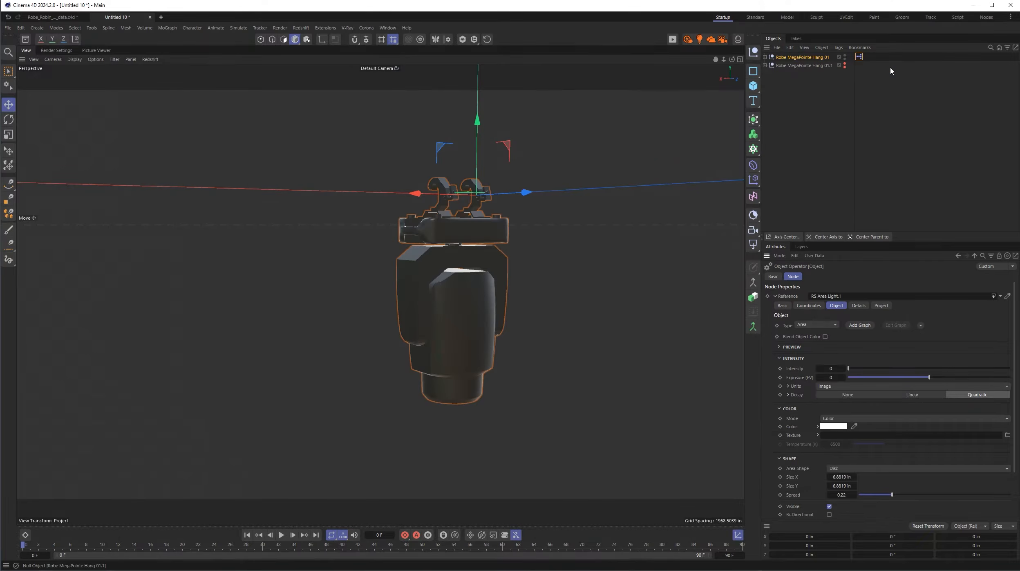
- Hide Robe MegaPointe Hang 01, show Robe MegaPointe Hang 01.1, and expand its hierarchy down to the RS Area Light.1
left_click(845, 63)
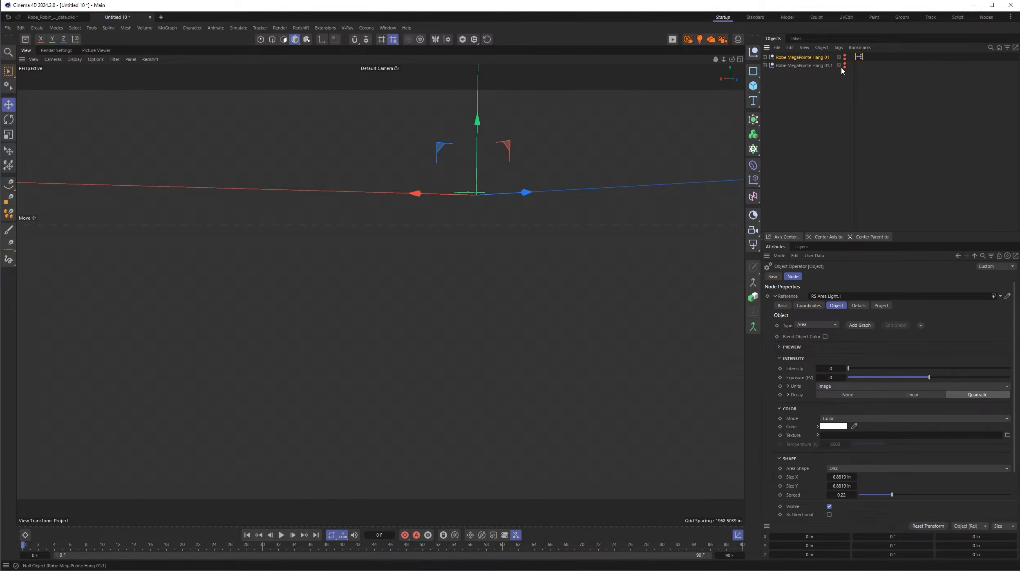
left_click(845, 66, "alt")
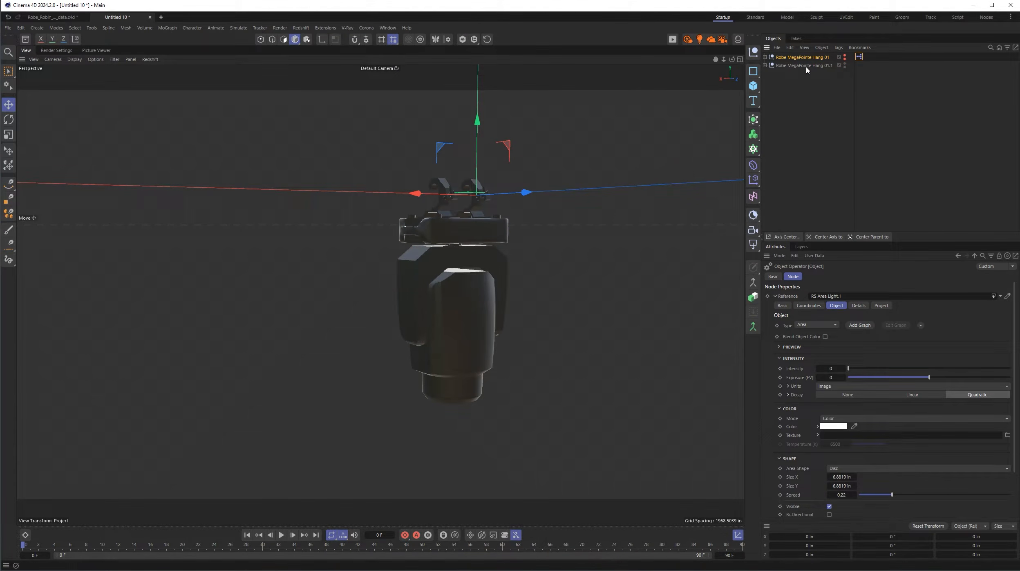
left_click(765, 66)
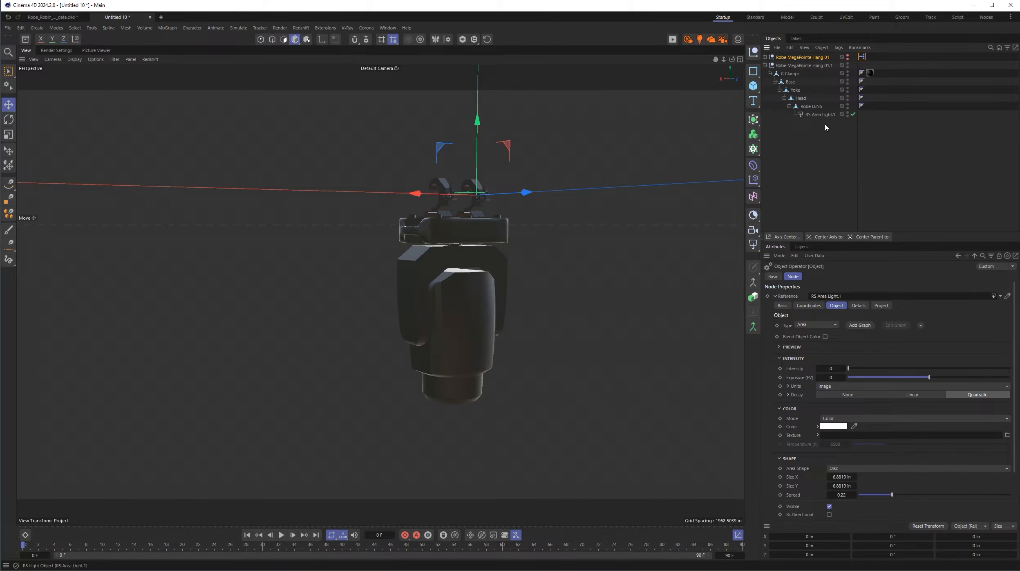
- Compare the properties of Robe MegaPointe Hang 01.1 with the User Data controls of Robe MegaPointe Hang 01
left_click(801, 66)
left_click(802, 58)
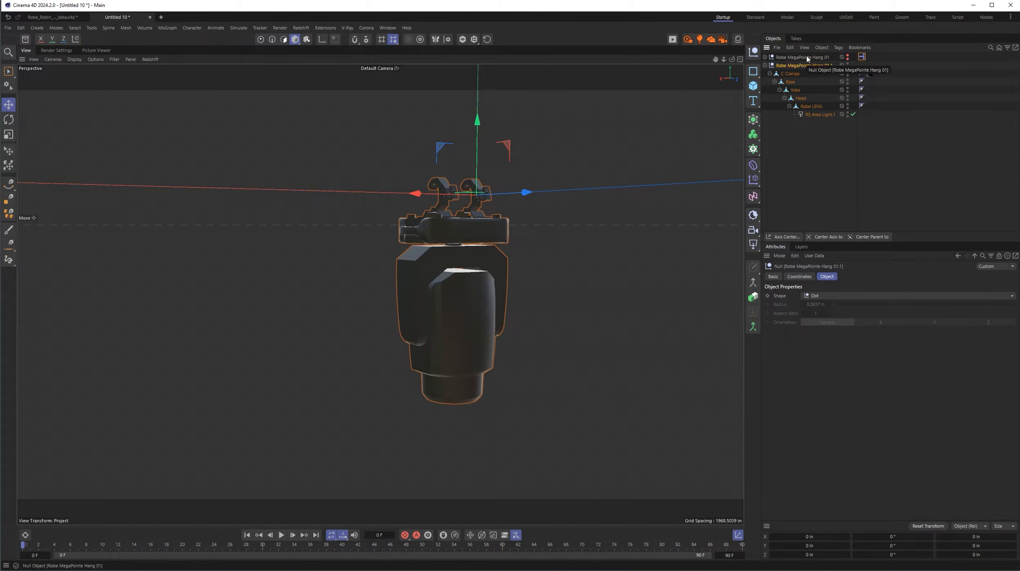
left_click(852, 276)
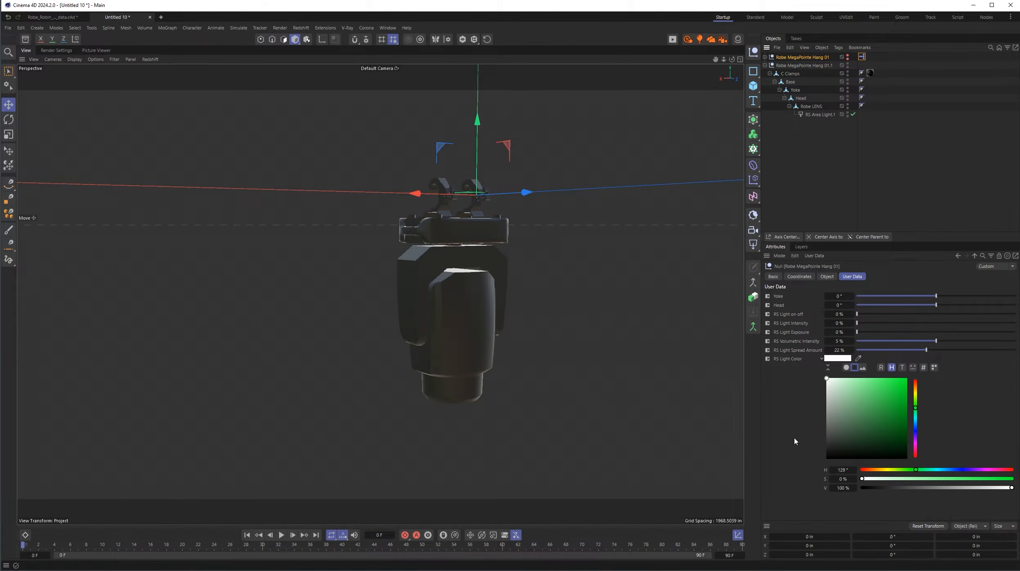
- Add a user data entry named Yoke to the Robe MegaPointe Hang 01.1 null
left_click(799, 66)
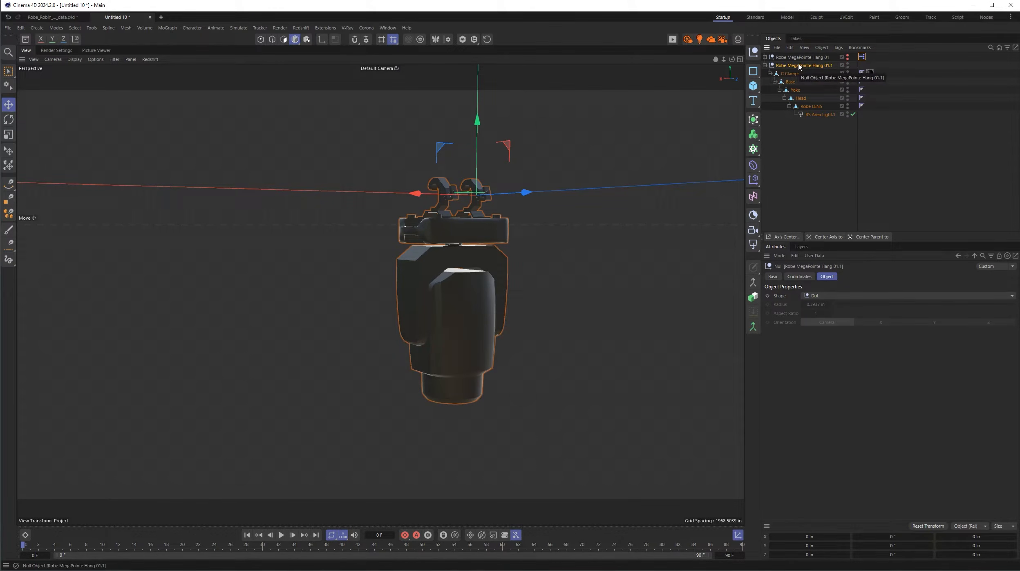
left_click(818, 256)
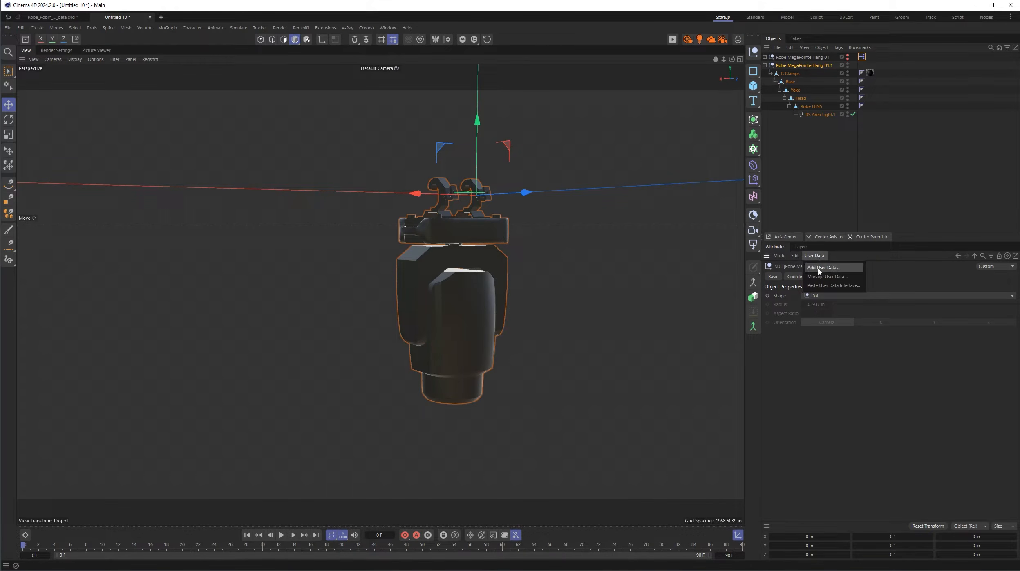
left_click(823, 267)
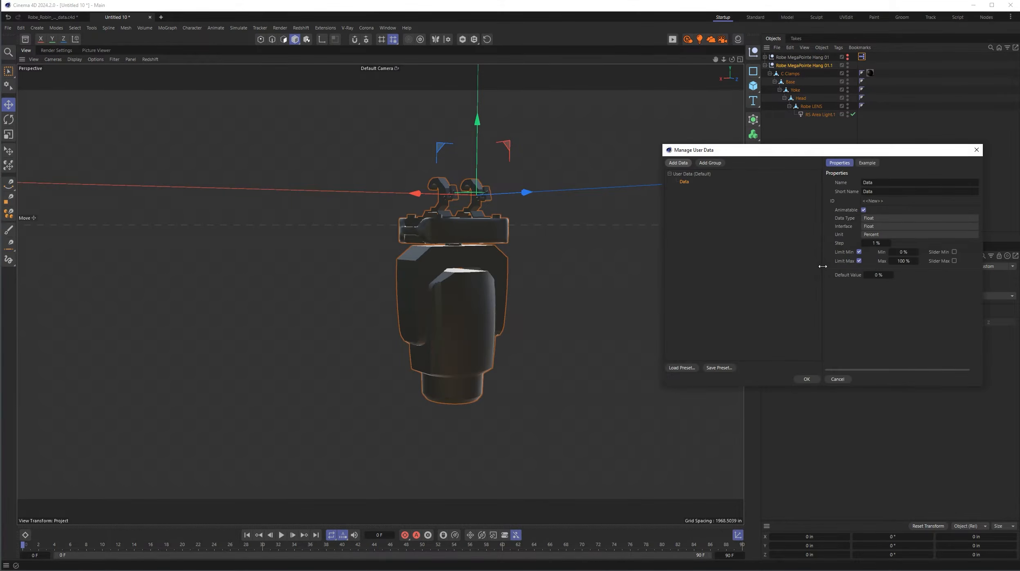
left_click_drag(854, 150, 616, 146)
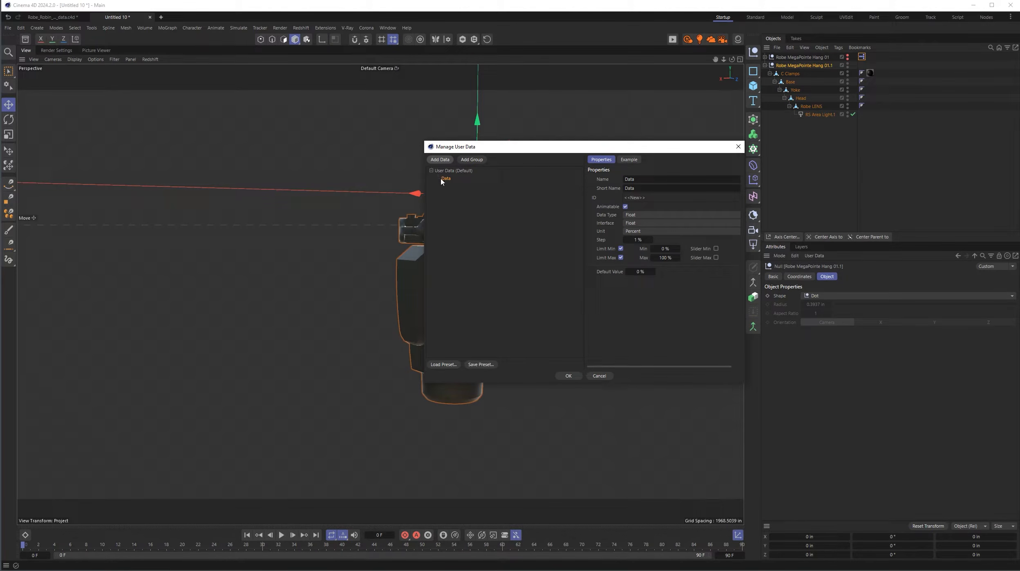
left_click(640, 179)
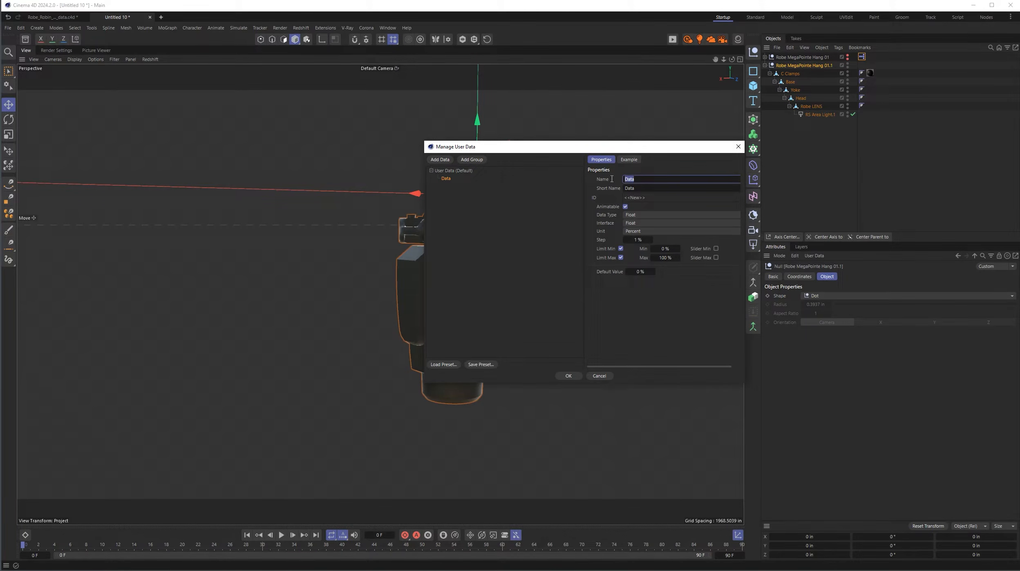
type("Yoke")
- Set the Yoke user data's interface to Float Slider and its unit to Degree
left_click(655, 223)
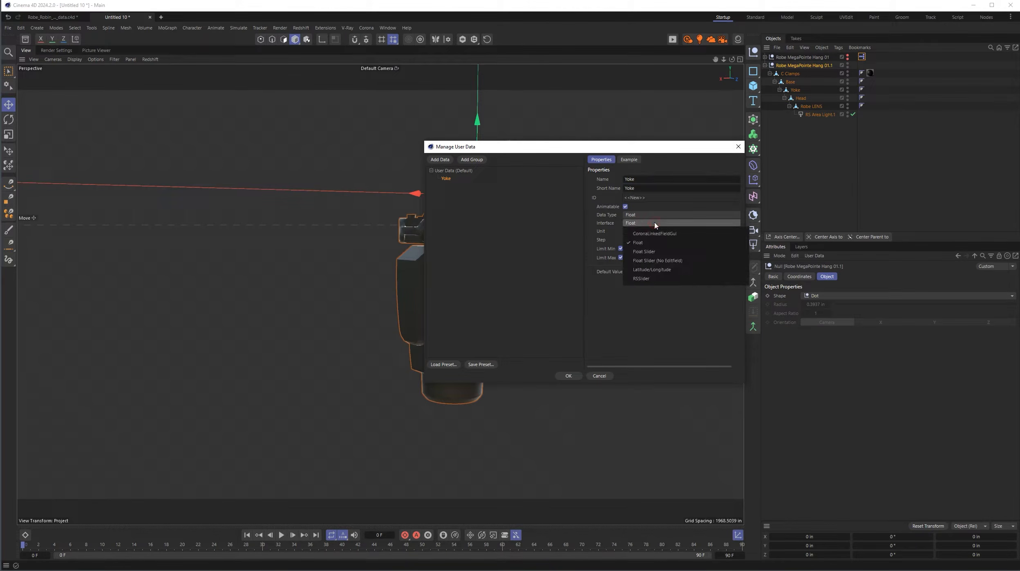
left_click(695, 252)
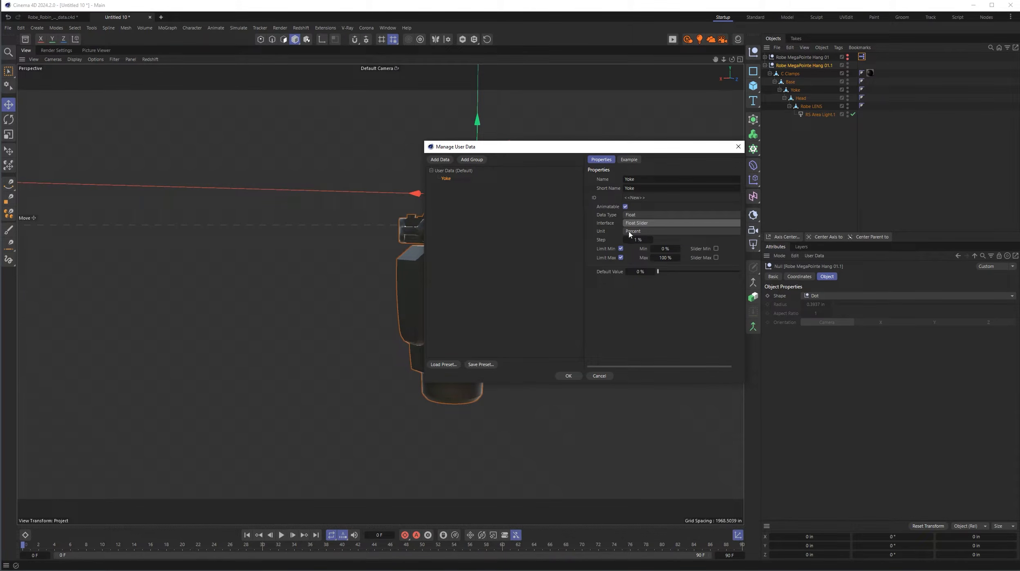
left_click(651, 232)
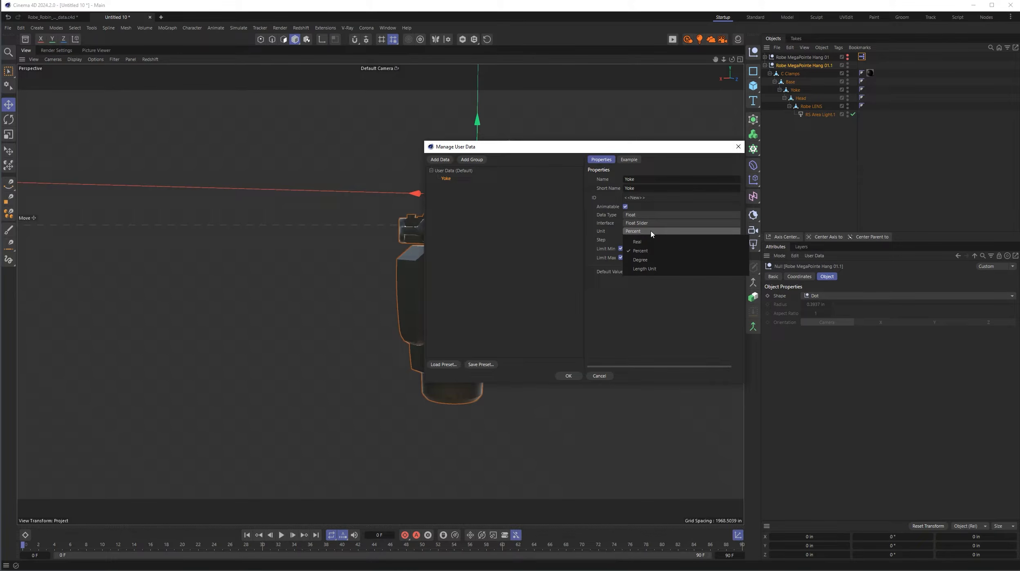
left_click(657, 261)
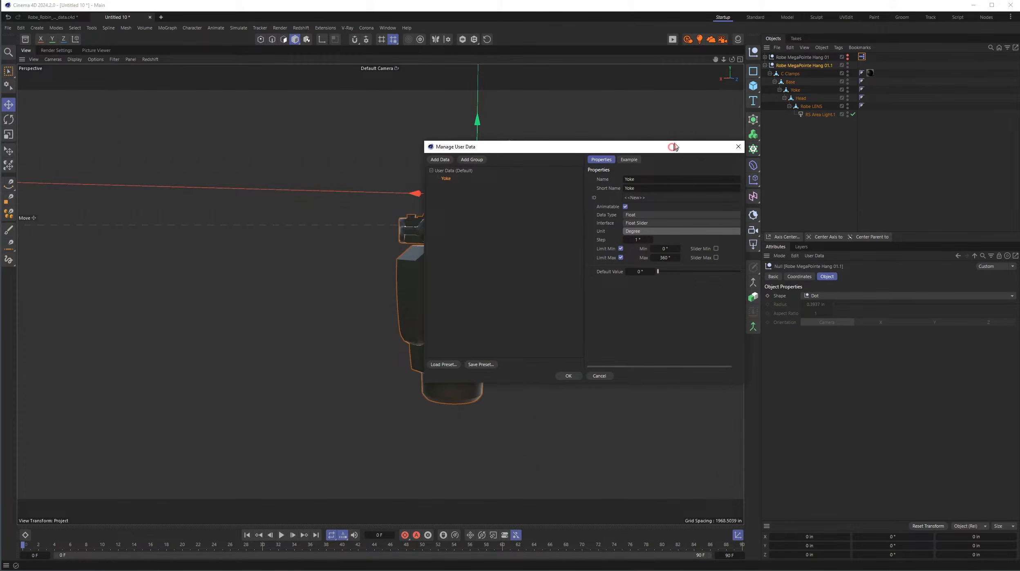
- Add a second user data entry named Head to the Robe MegaPointe Hang 01.1 null
left_click_drag(674, 145, 686, 117)
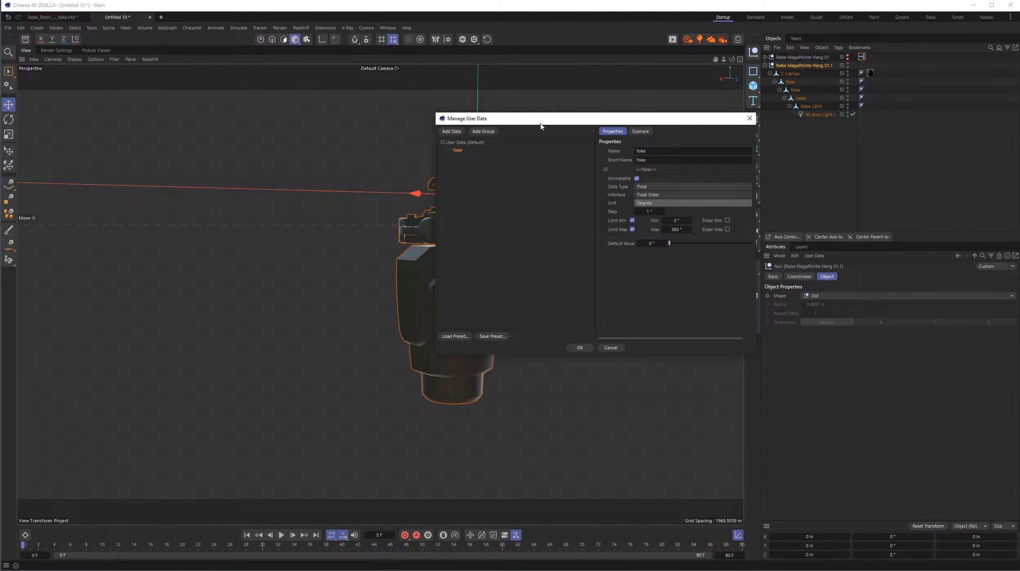
left_click_drag(543, 118, 557, 127)
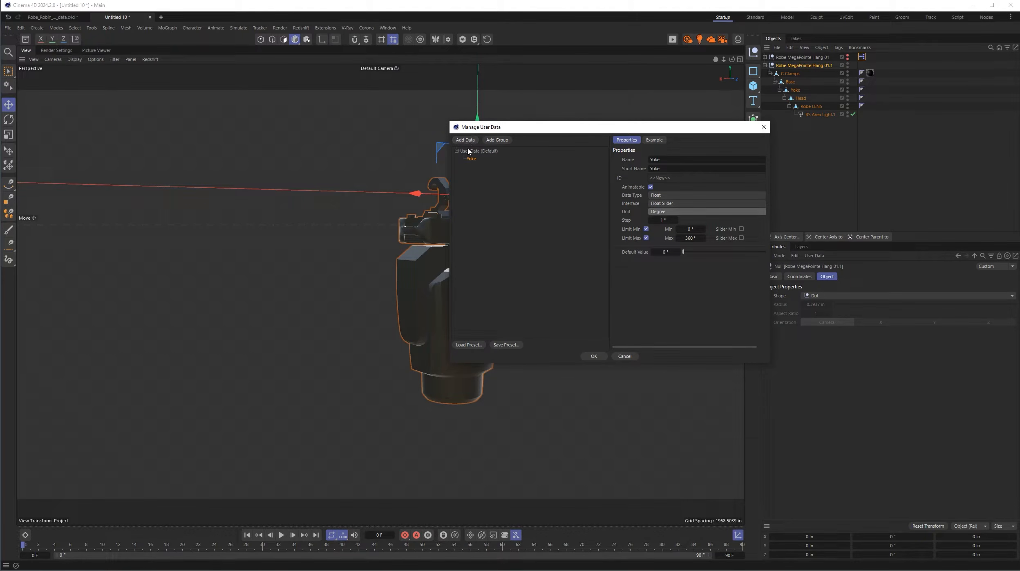
left_click(468, 141)
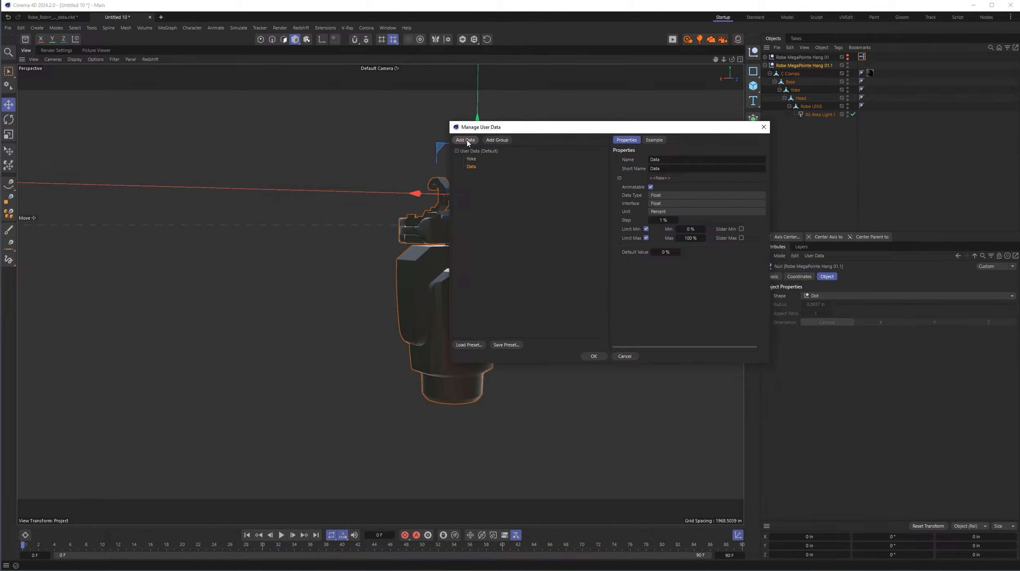
left_click(679, 158)
type("Head")
- Set the Head user data's interface to Float Slider and its unit to Degree, and apply the user data
left_click(669, 203)
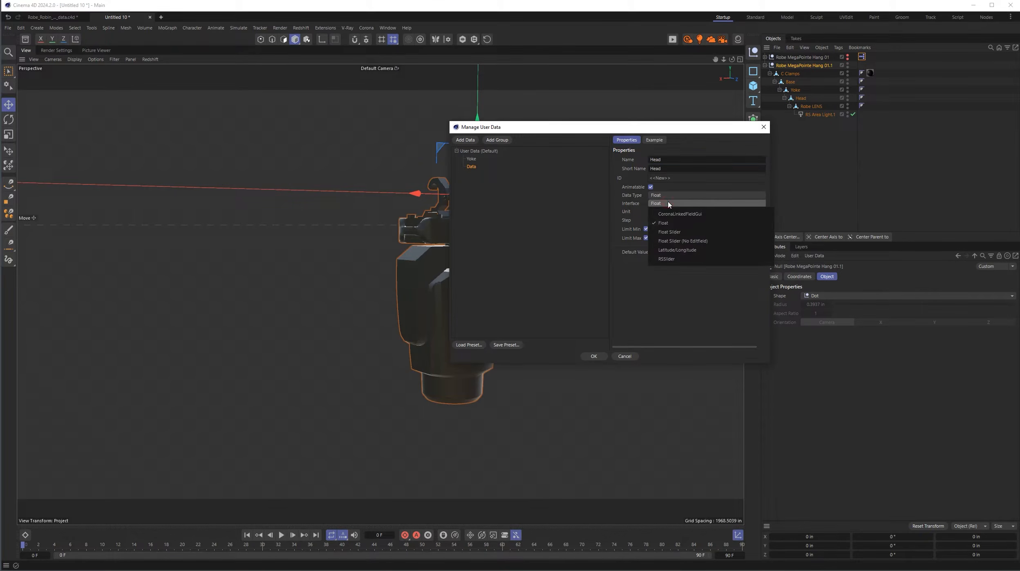
left_click(697, 232)
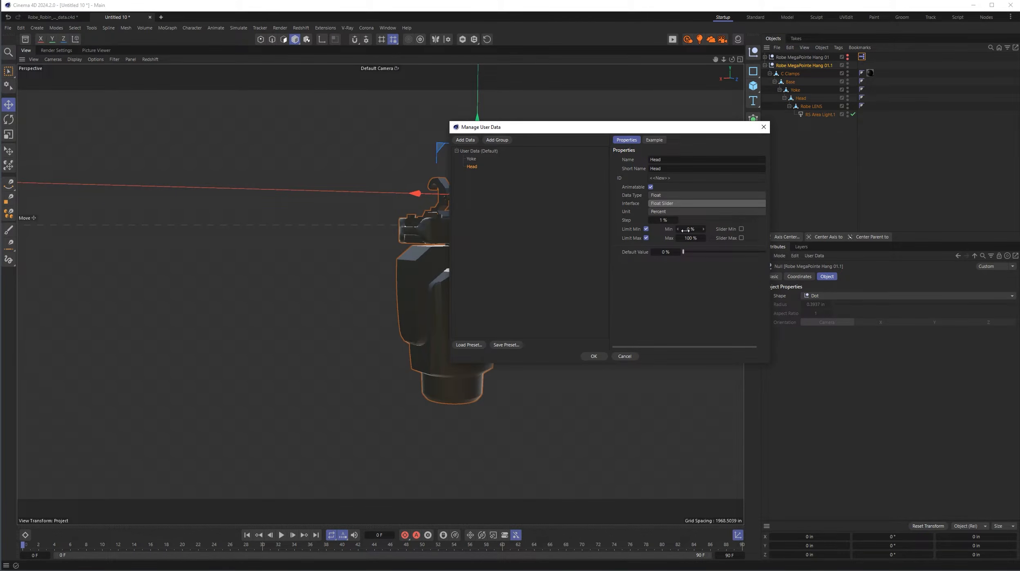
left_click(672, 212)
left_click(674, 241)
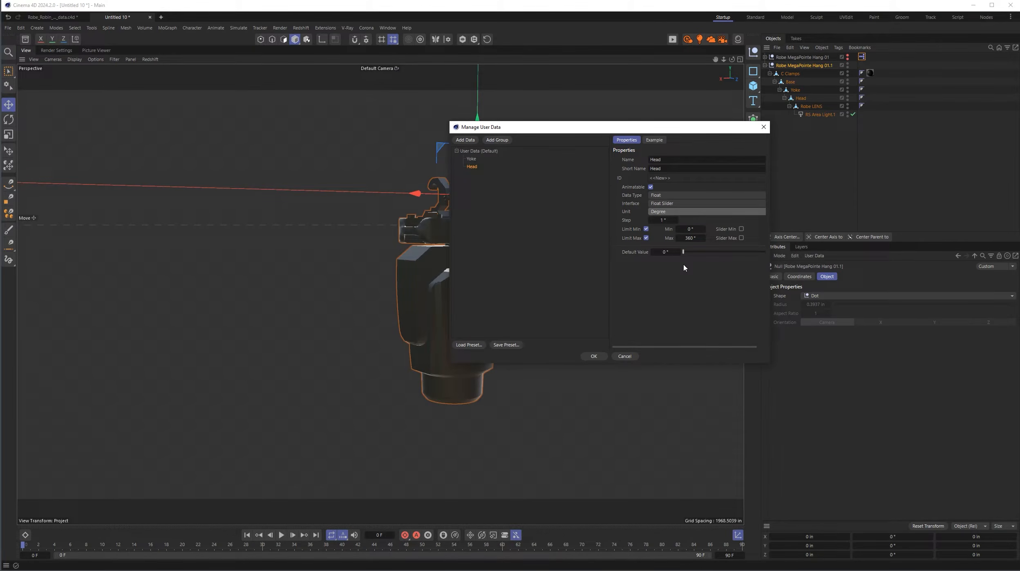
left_click(595, 357)
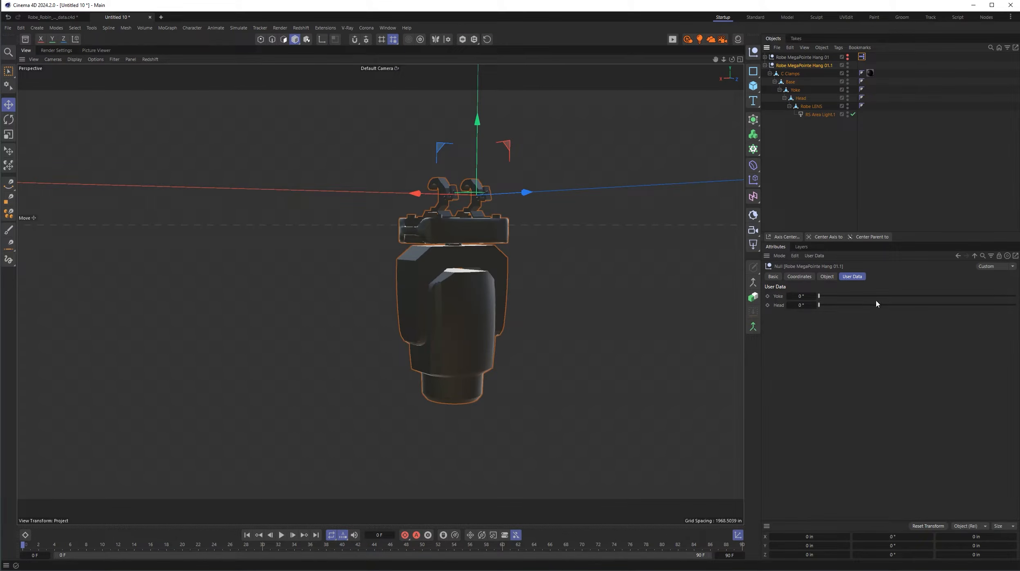
- Try out the Yoke and Head sliders on Robe MegaPointe Hang 01.1 and return both to 0°
left_click_drag(819, 295, 987, 306)
left_click_drag(904, 309, 741, 308)
left_click_drag(822, 296, 796, 295)
left_click(765, 65)
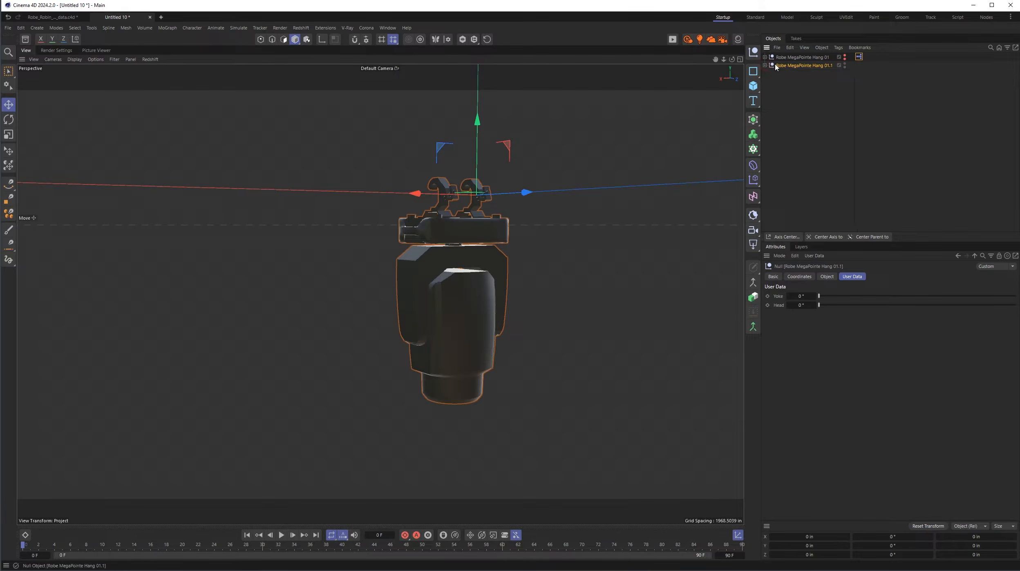
left_click(764, 65)
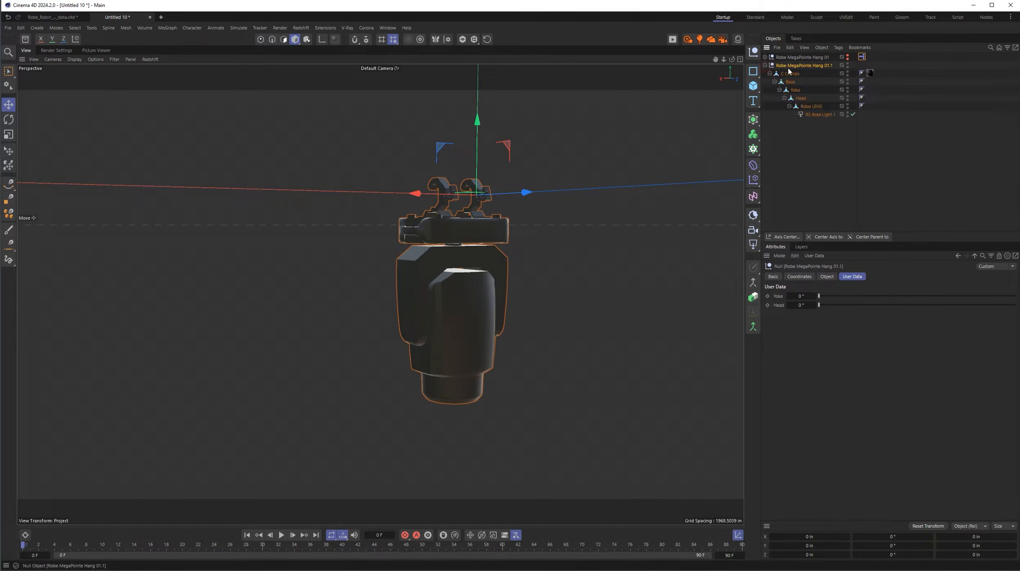
- Add an XPresso tag to Robe MegaPointe Hang 01.1 and fit its editor beside the object hierarchy
right_click(814, 67)
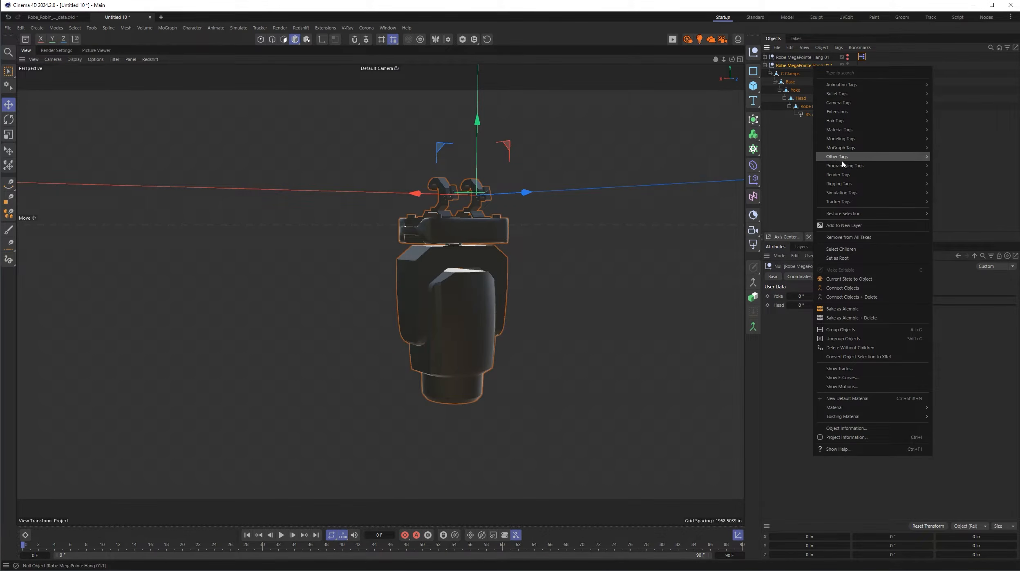
mouse_move(843, 167)
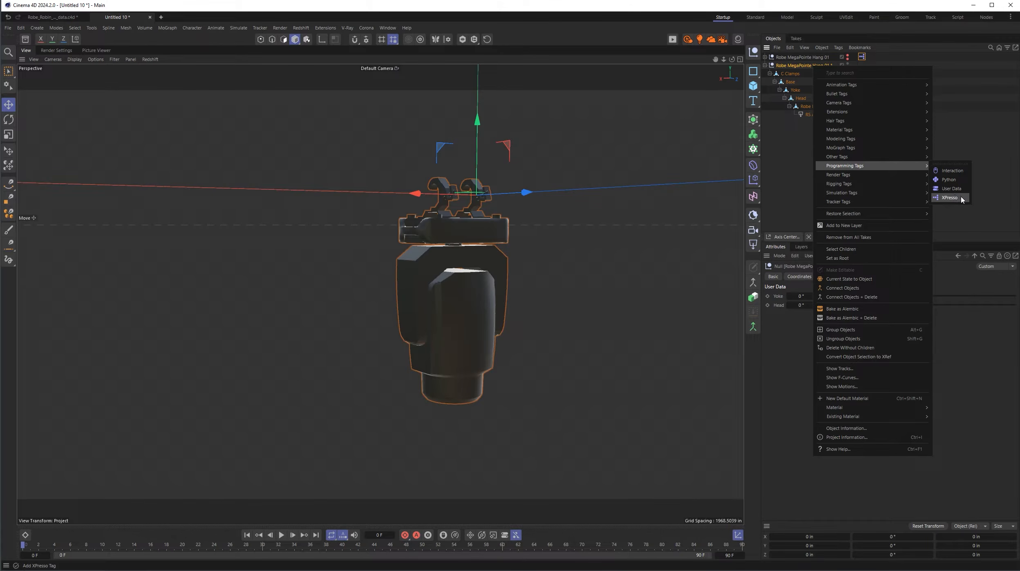
left_click(950, 197)
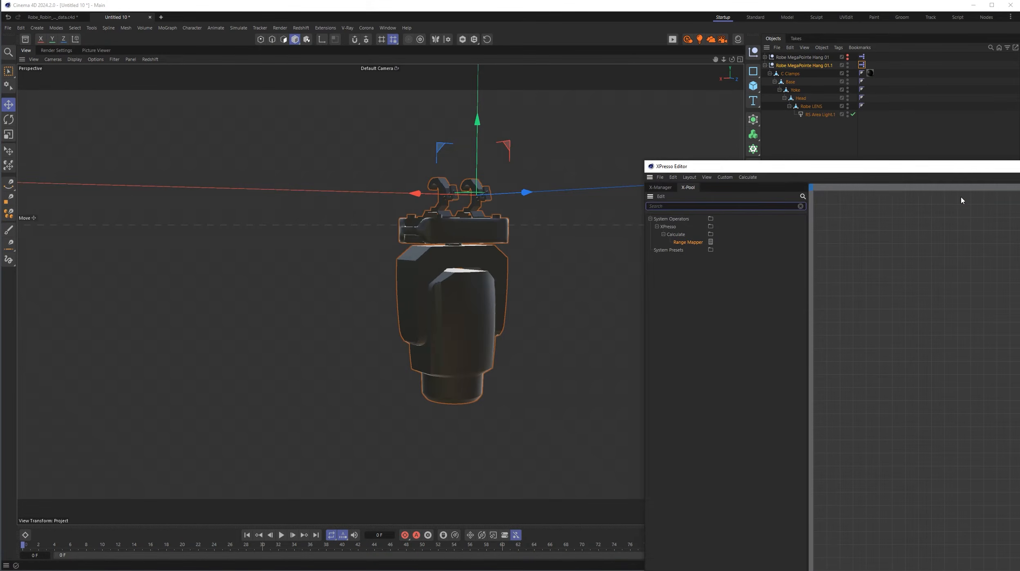
left_click_drag(962, 167, 505, 96)
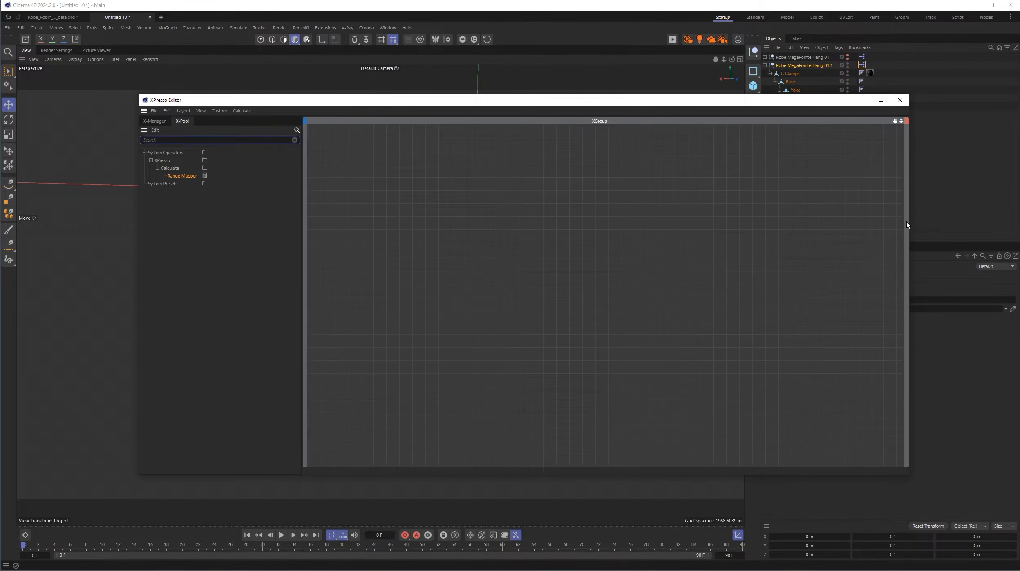
left_click_drag(907, 224, 806, 224)
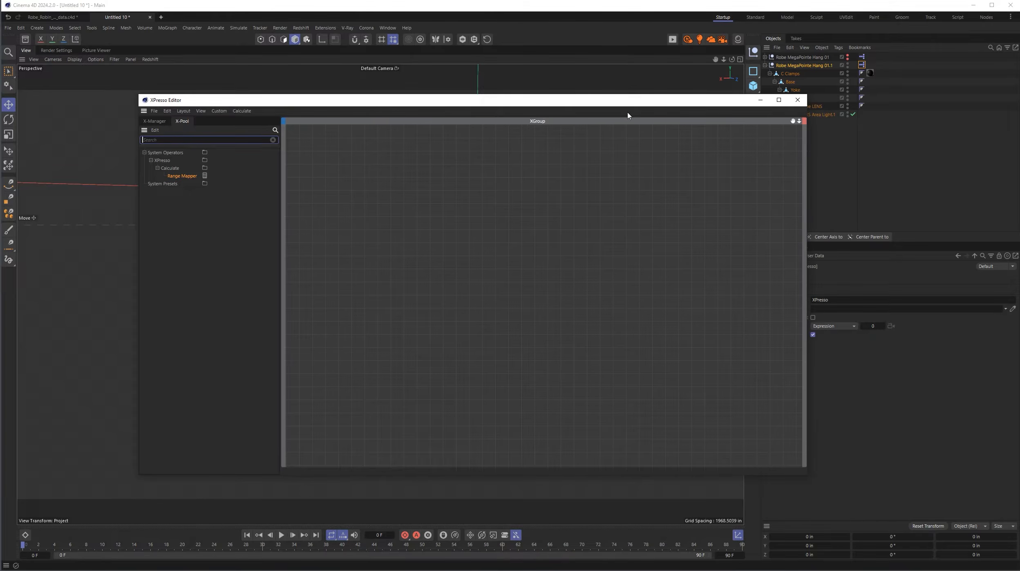
left_click_drag(630, 100, 559, 106)
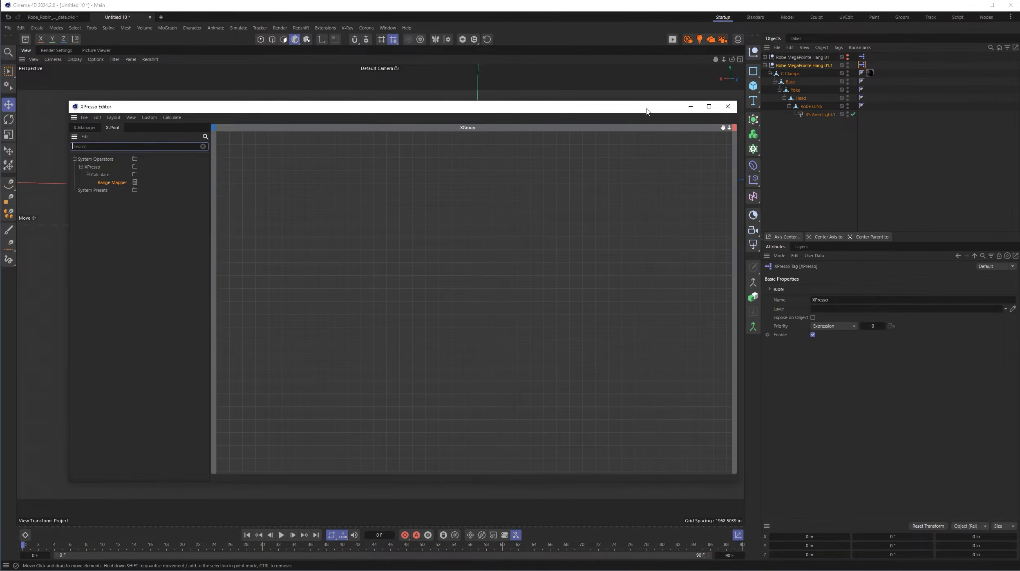
left_click_drag(647, 112, 627, 105)
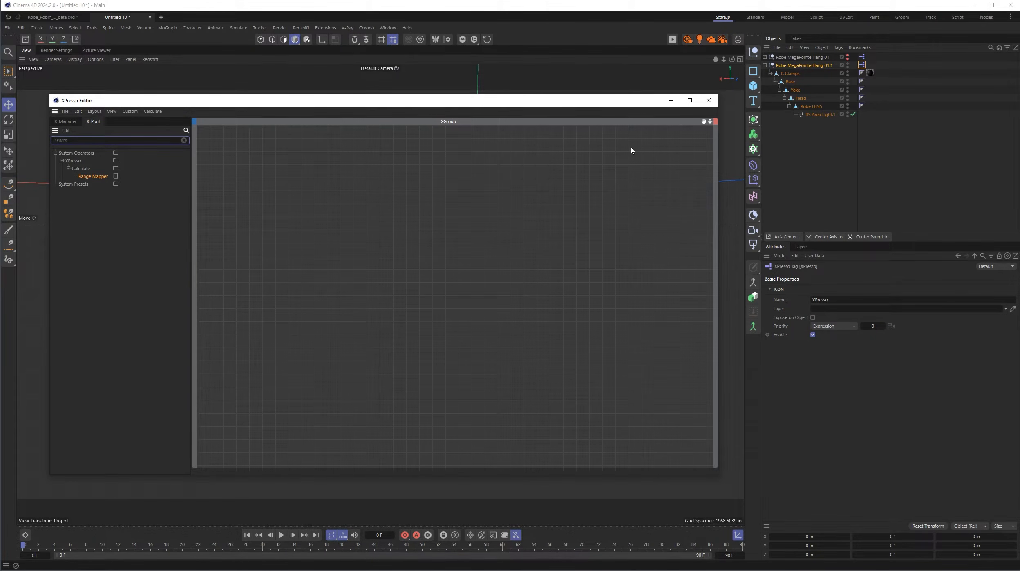
- Add the Robe MegaPointe Hang 01.1 null to the XPresso graph as a node and make it taller
left_click(804, 66)
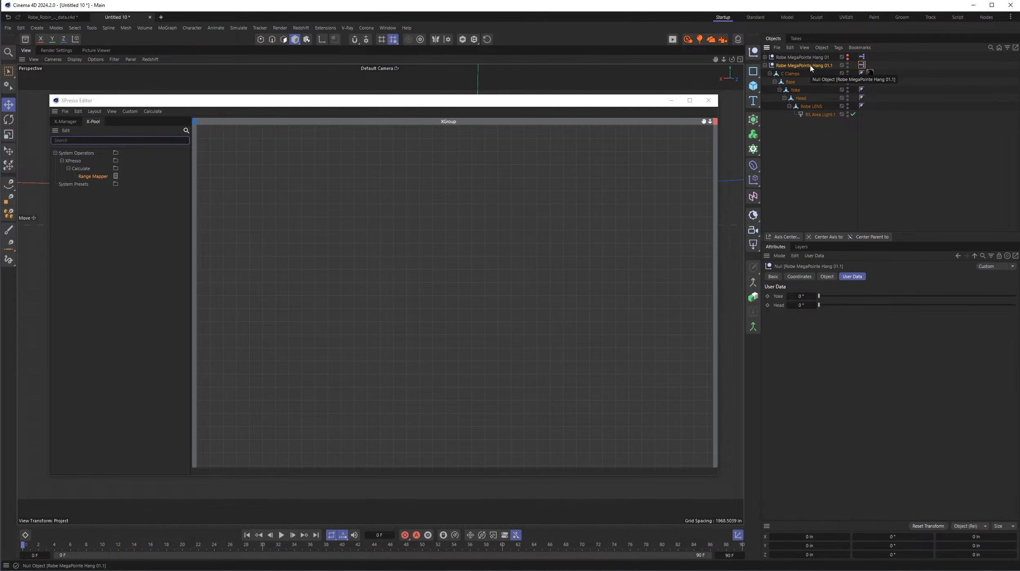
left_click_drag(811, 68, 285, 242)
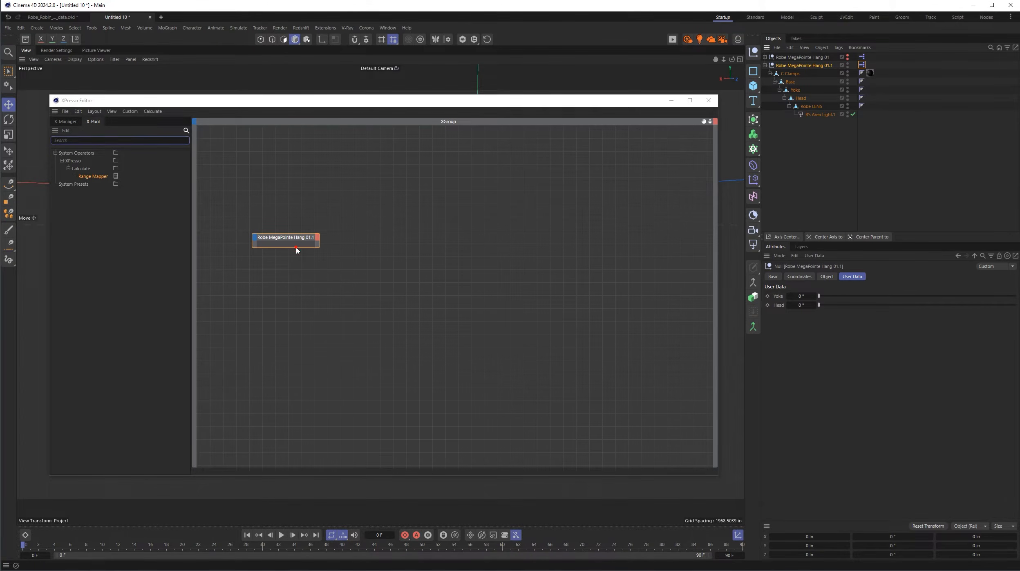
left_click_drag(296, 247, 296, 332)
left_click_drag(289, 239, 287, 208)
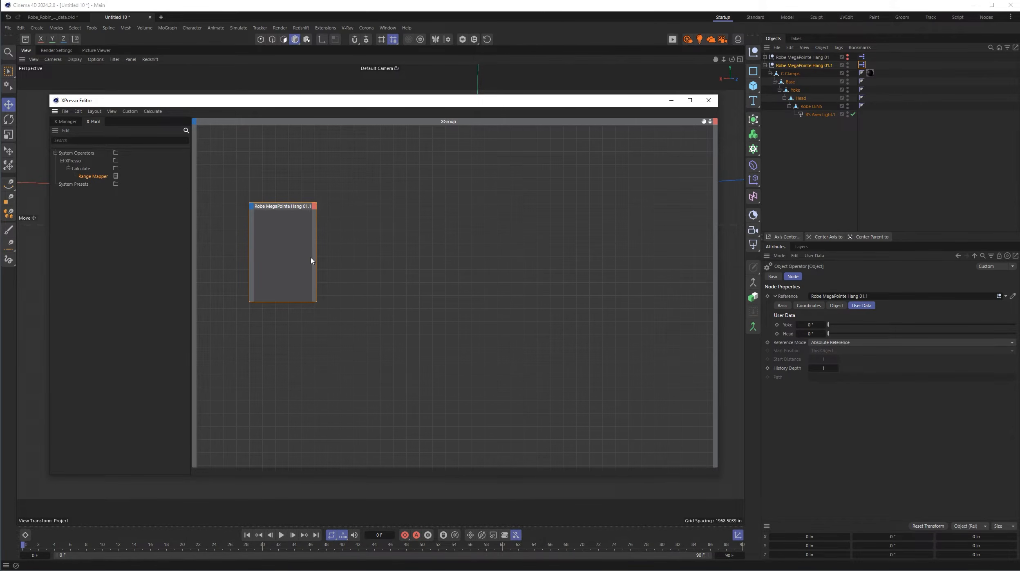
- Add the Yoke and Head user data as outputs on the Robe MegaPointe Hang 01.1 node and enlarge the node
left_click(314, 206)
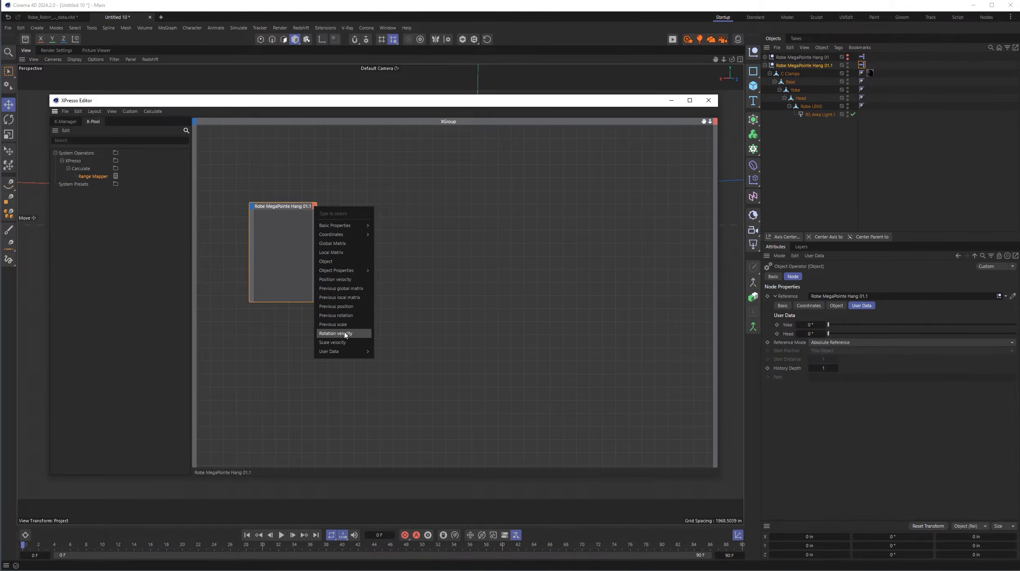
mouse_move(339, 351)
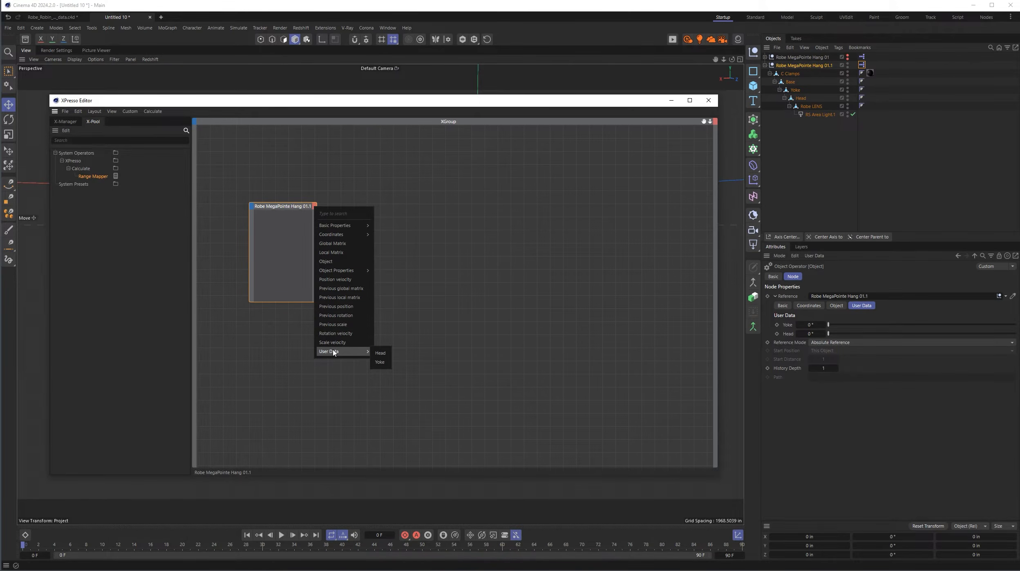
left_click(379, 361)
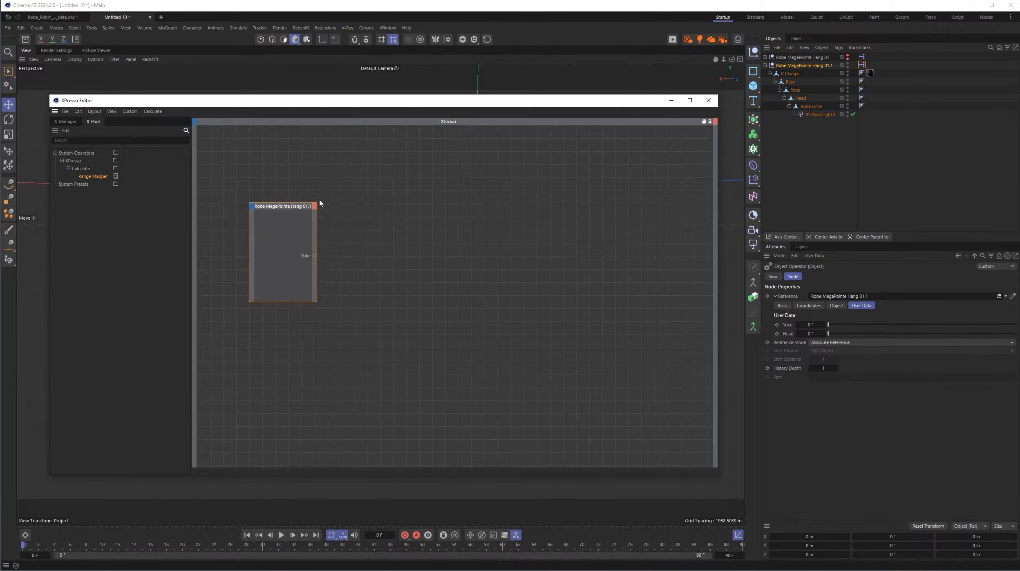
left_click(314, 210)
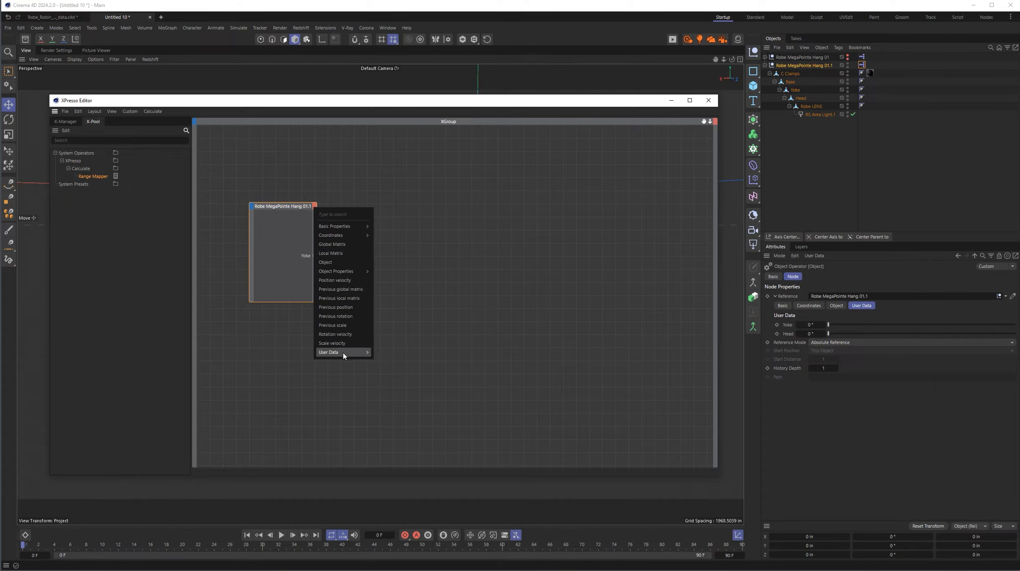
mouse_move(347, 352)
left_click(380, 354)
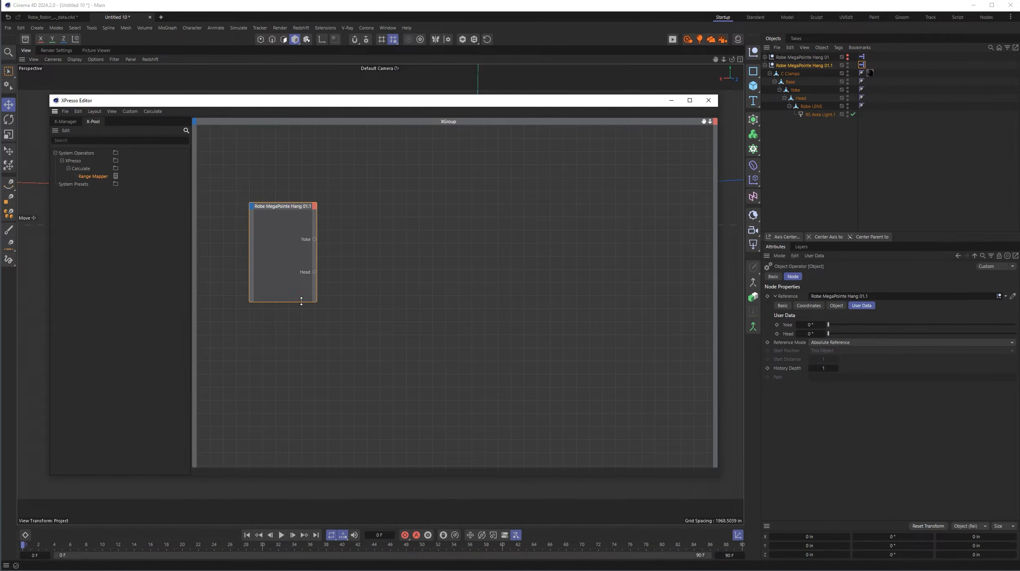
left_click_drag(301, 301, 301, 319)
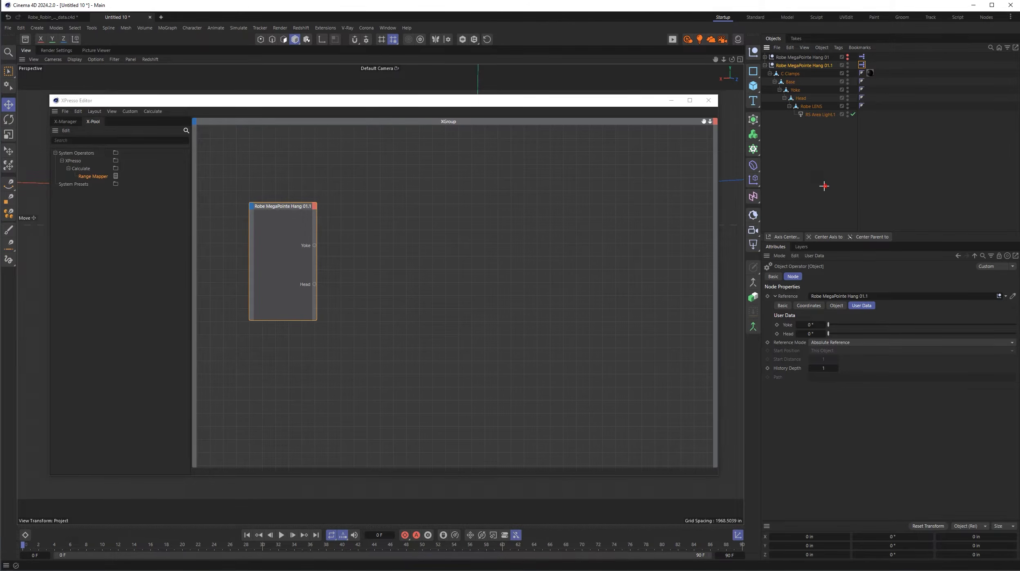
- Add the Yoke and Head polygon objects as nodes opposite the null's outputs and make them taller
left_click(826, 188)
left_click(797, 91)
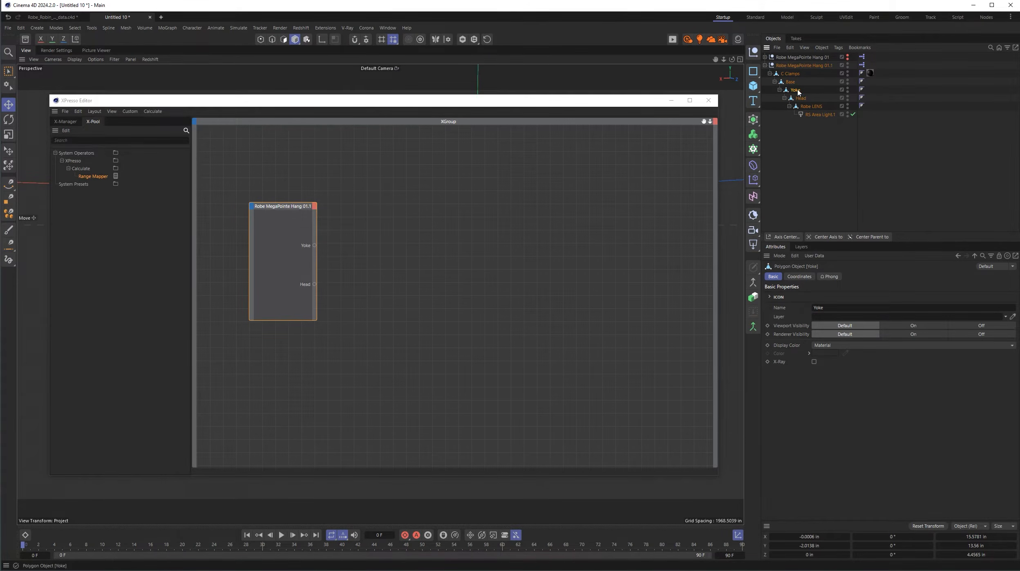
left_click_drag(798, 92, 514, 205)
left_click(802, 99)
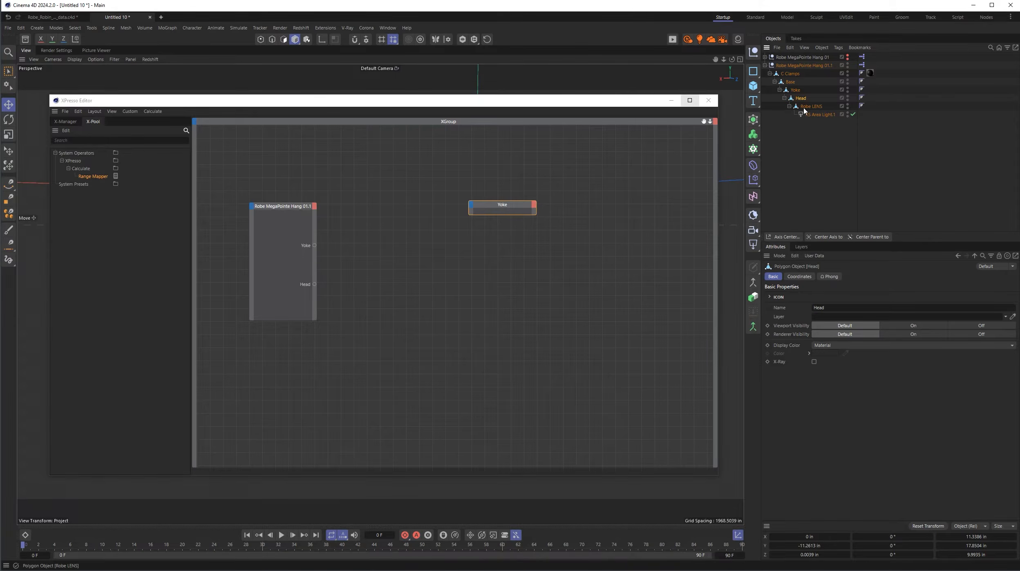
left_click_drag(804, 100, 518, 320)
left_click_drag(520, 215, 518, 236)
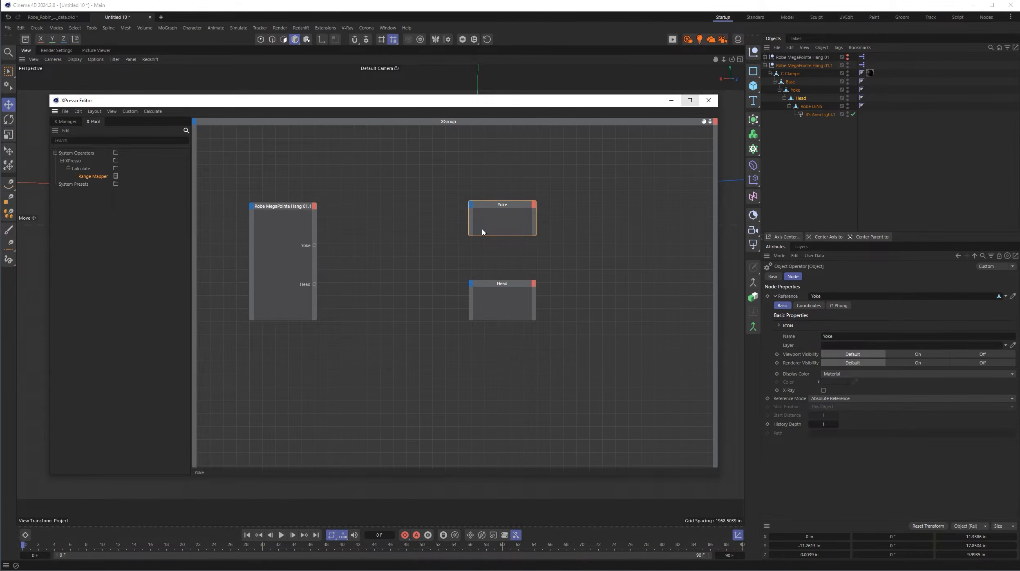
- Close the XPresso editor, test the Yoke object's heading rotation (R.H), and undo the rotation
left_click(708, 101)
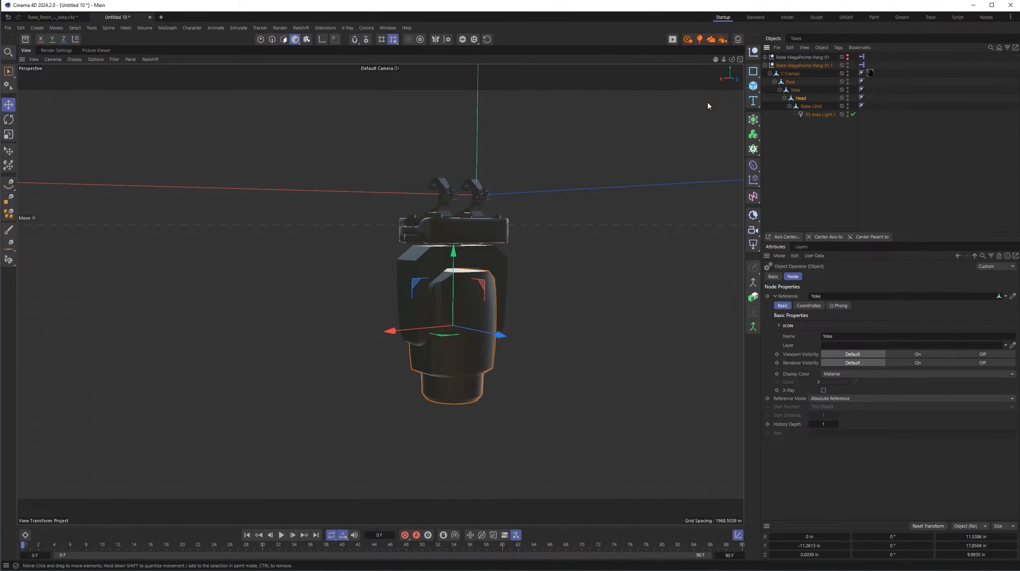
left_click(797, 91)
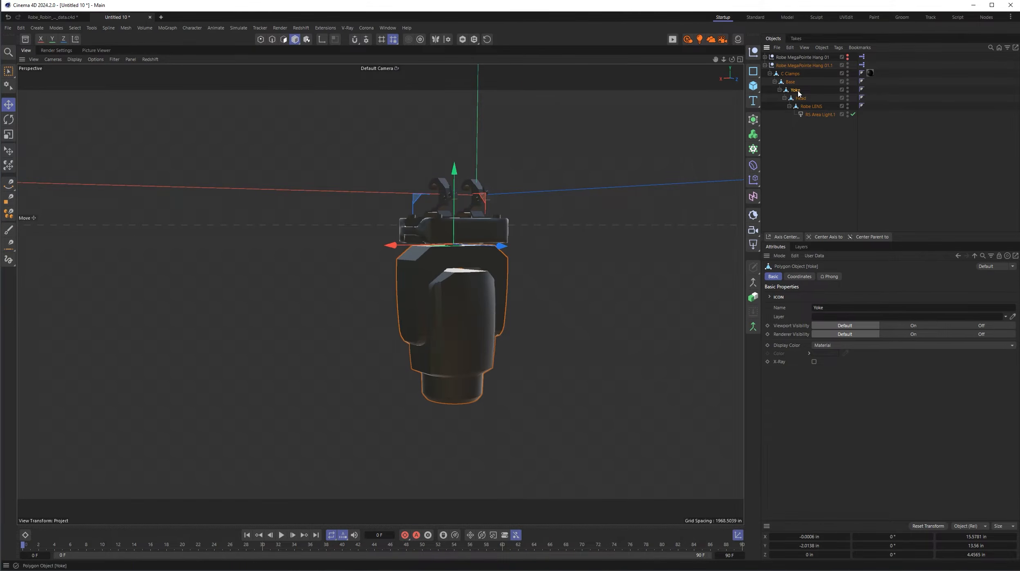
left_click(801, 277)
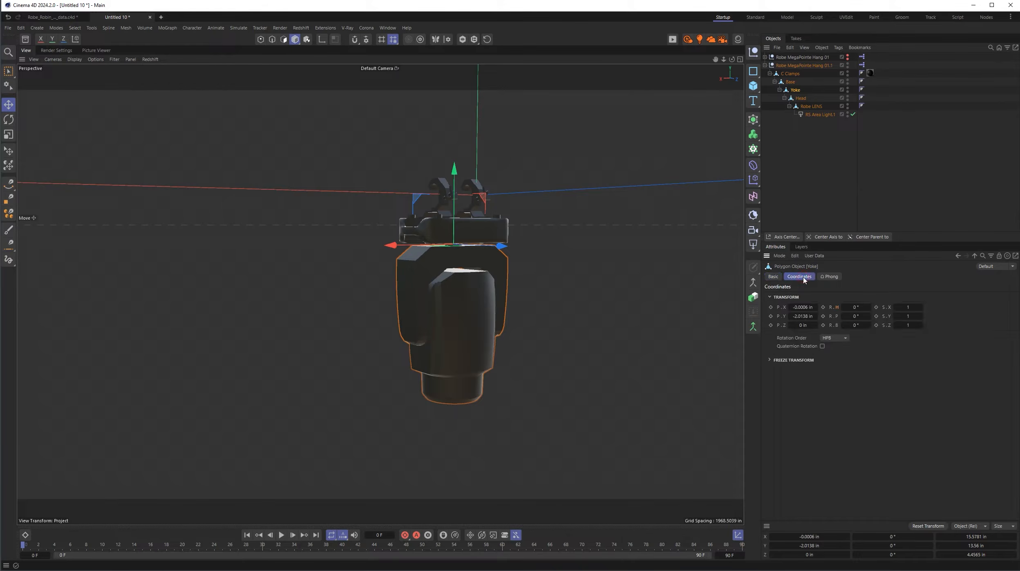
double_click(856, 307)
type("-36")
key("Return")
mouse_move(869, 307)
left_mouse_down()
mouse_move(884, 307)
mouse_move(831, 307)
mouse_move(860, 307)
mouse_move(852, 316)
left_mouse_up()
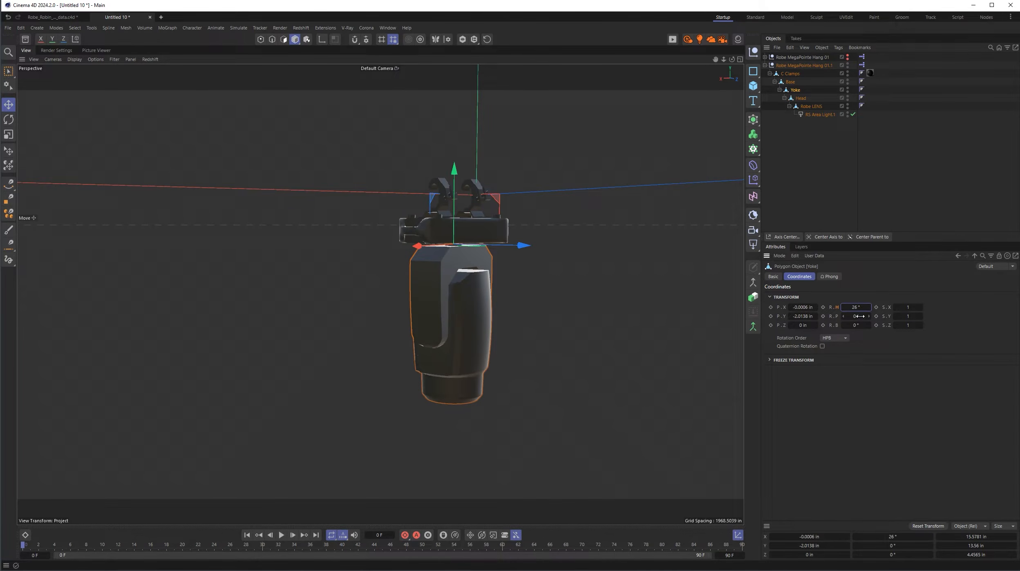
key("ctrl+z")
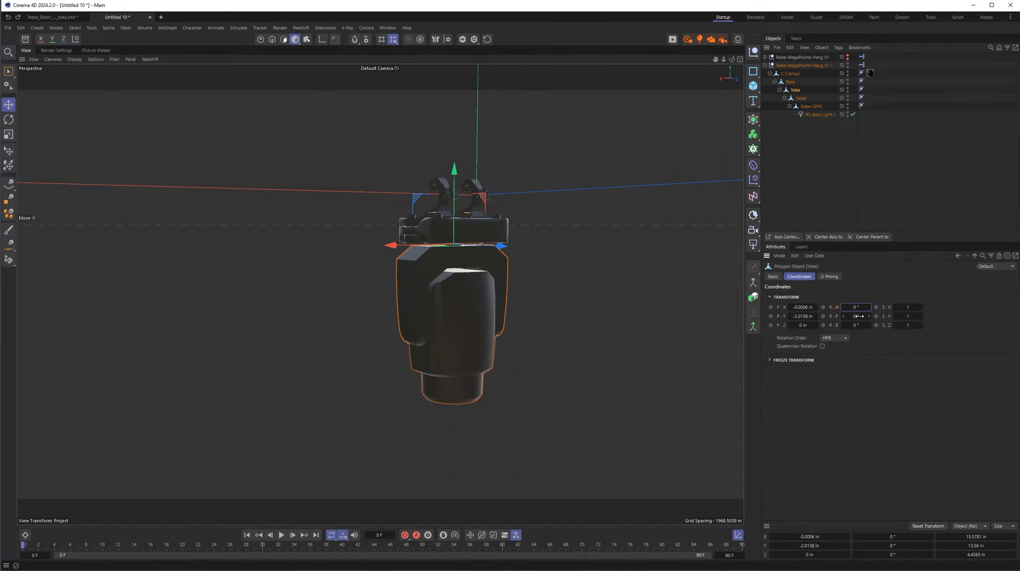
- Test the Head object's pitch rotation (R.P) and undo the rotation
left_click(801, 98)
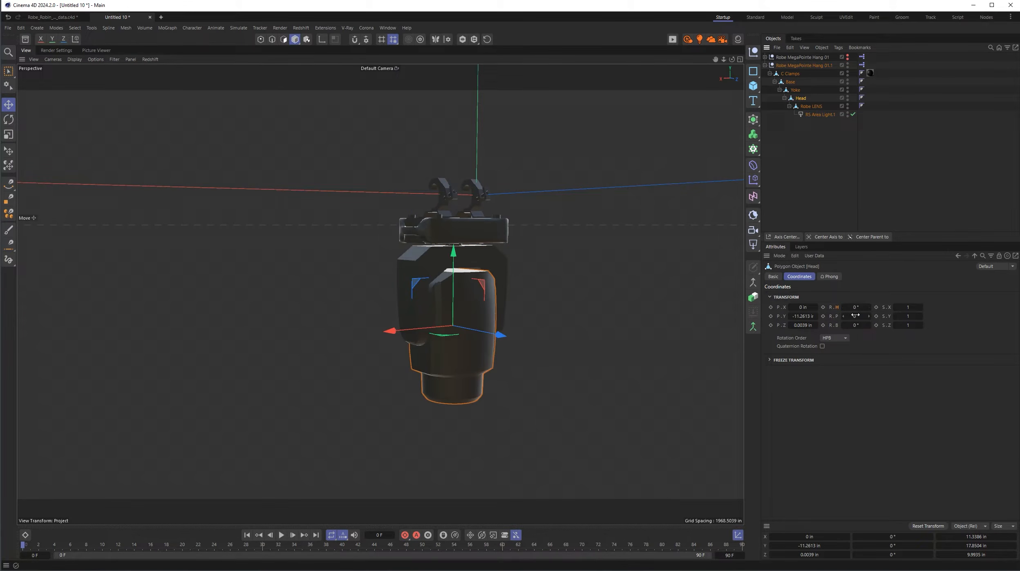
mouse_move(855, 316)
left_mouse_down()
mouse_move(882, 316)
mouse_move(837, 319)
left_mouse_up()
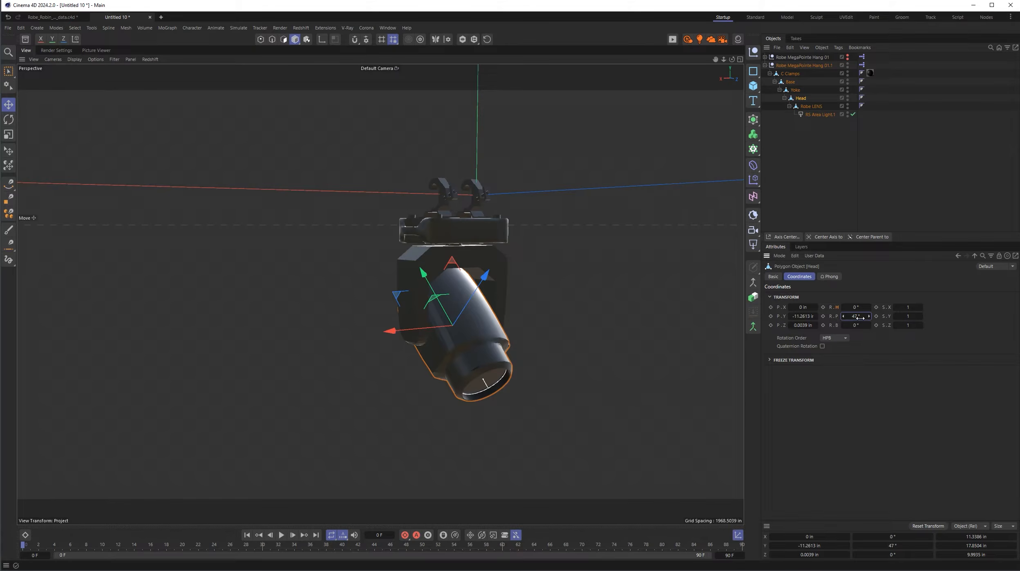
key("ctrl+z")
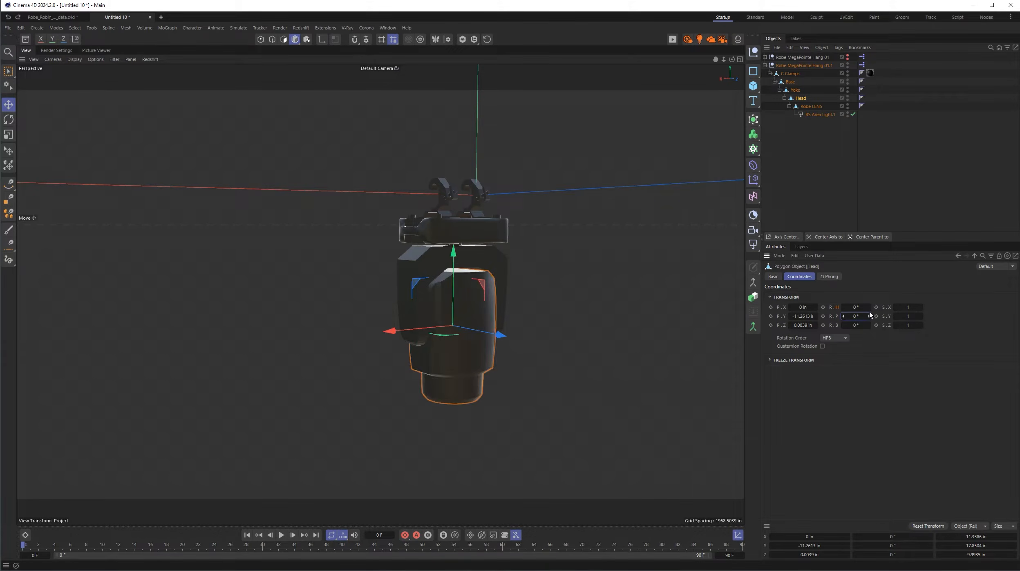
- Reopen the Robe MegaPointe Hang 01.1 null's XPresso graph and add Rotation . H as an input on the Yoke node
double_click(861, 67)
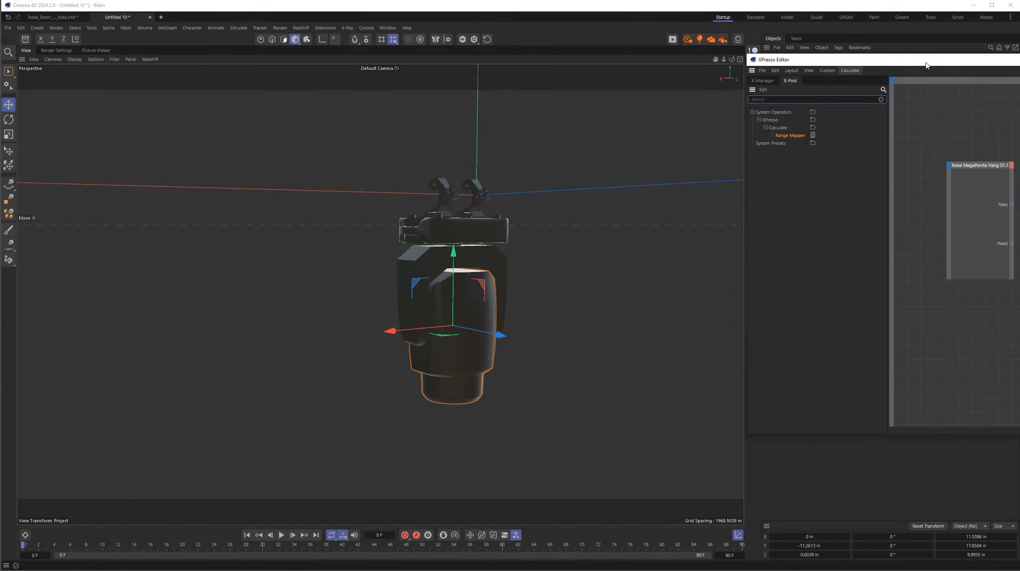
left_click_drag(959, 62, 299, 86)
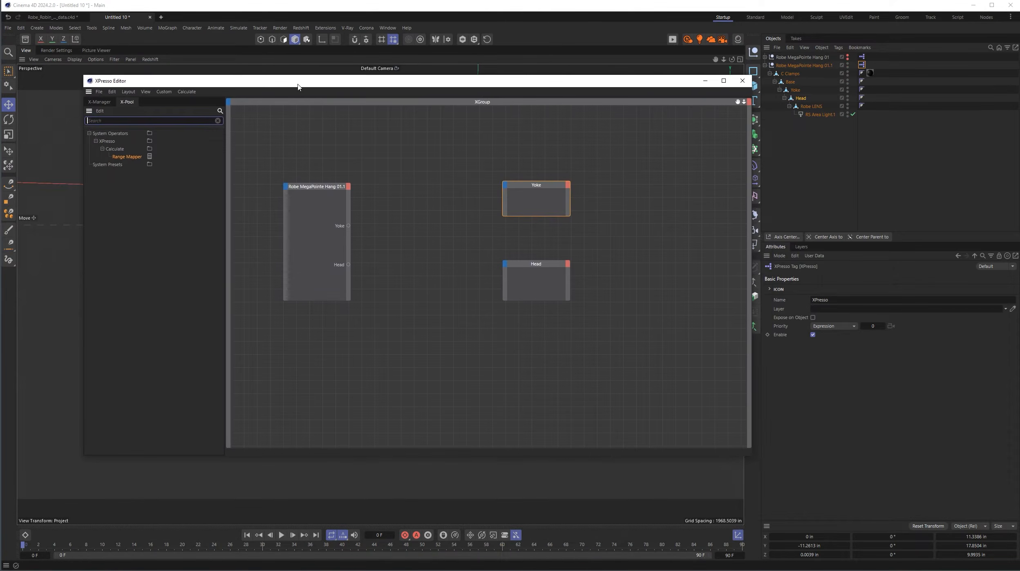
left_click(505, 187)
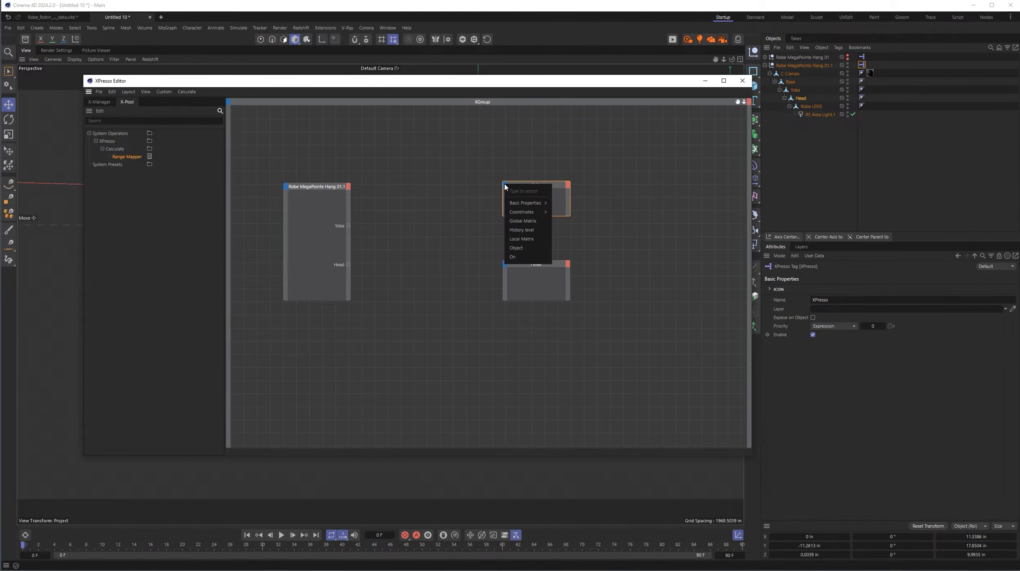
mouse_move(514, 212)
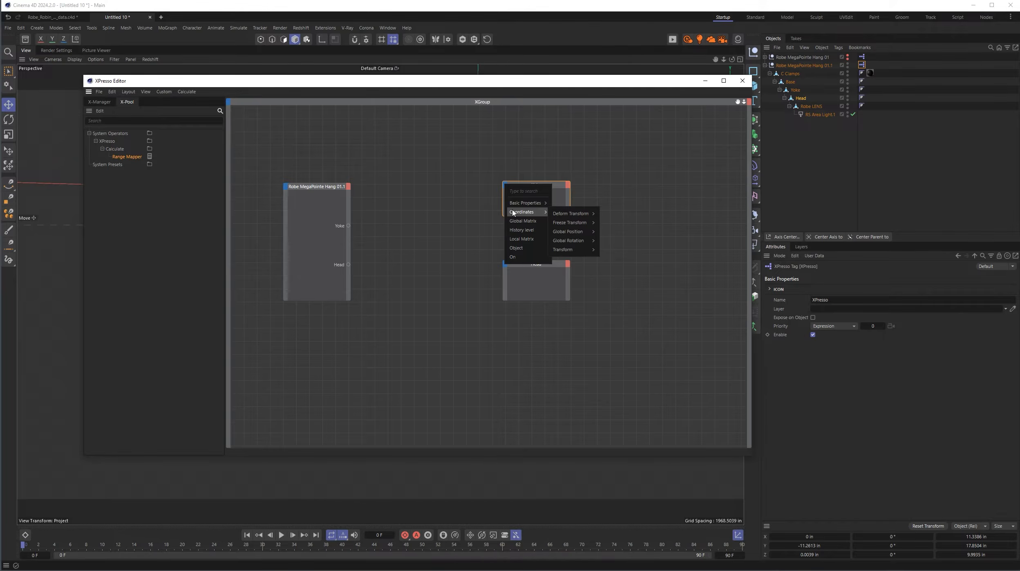
mouse_move(571, 253)
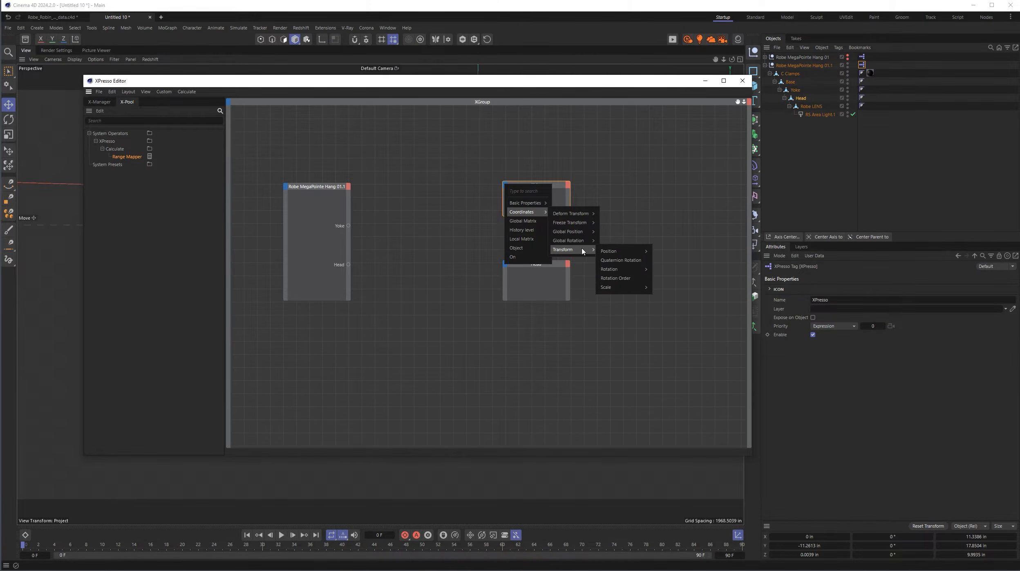
mouse_move(613, 273)
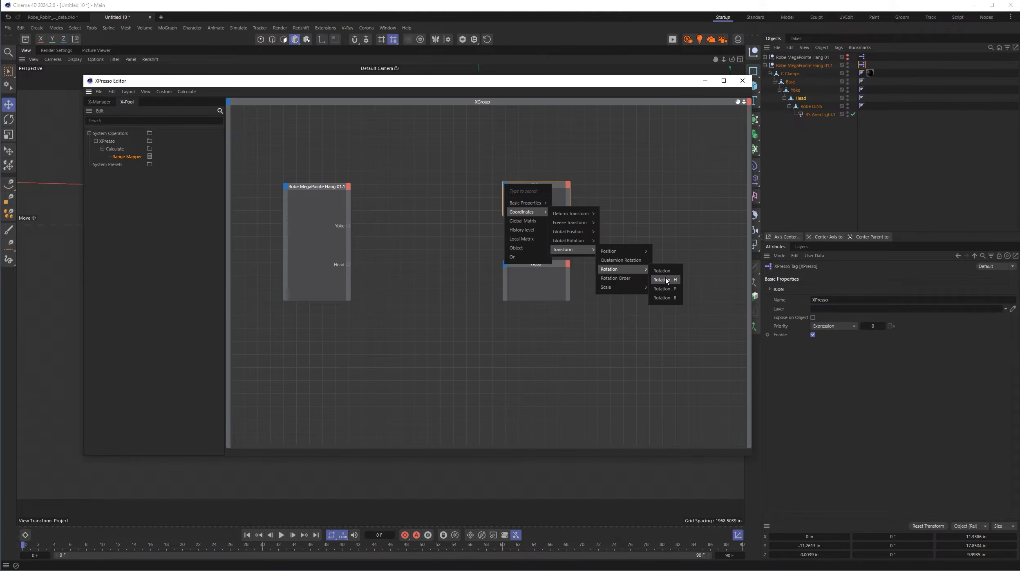
left_click(666, 280)
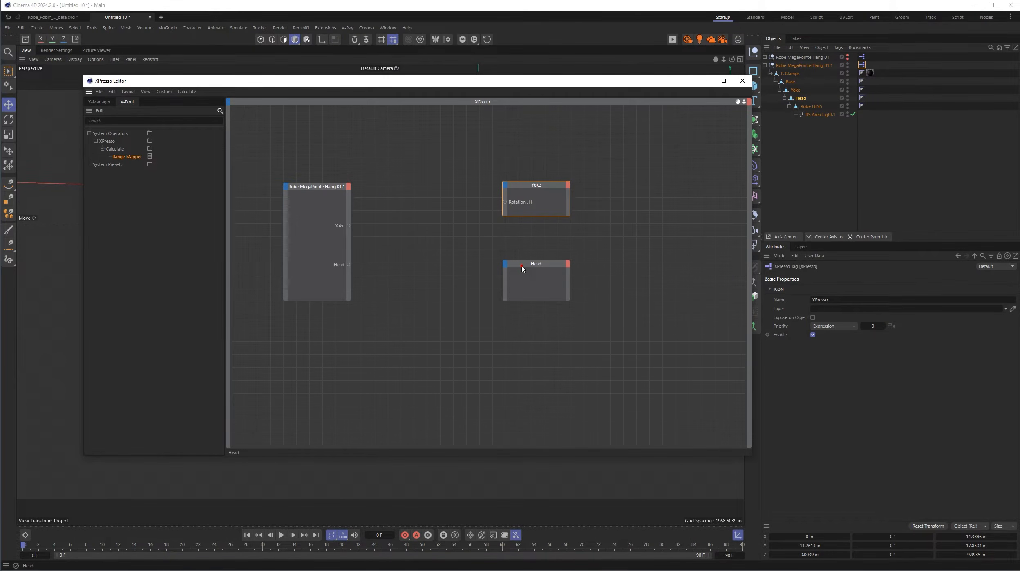
- Add Rotation . P as an input on the Head node and reposition the Head and Yoke nodes slightly
left_click_drag(522, 268, 522, 261)
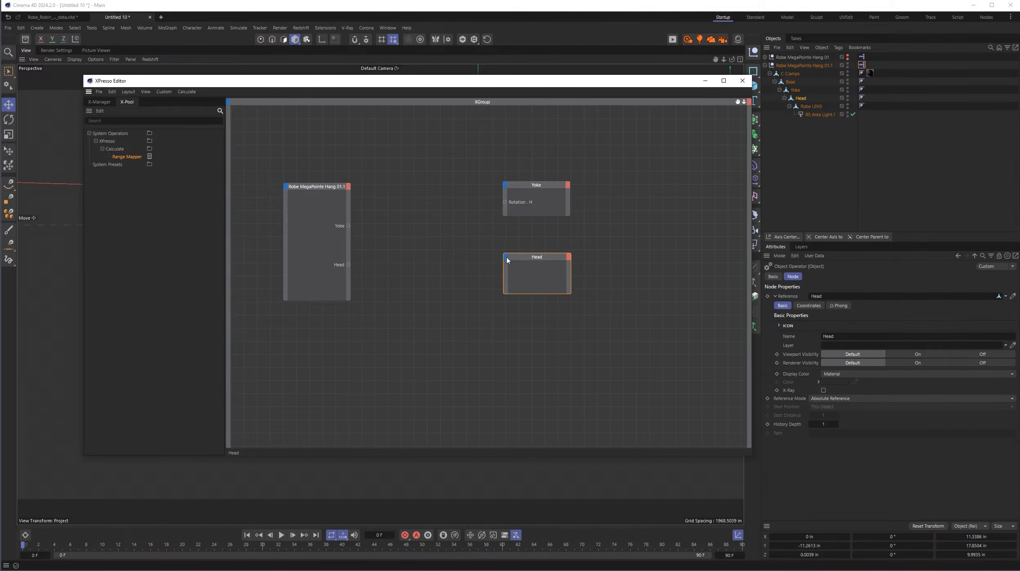
left_click(507, 260)
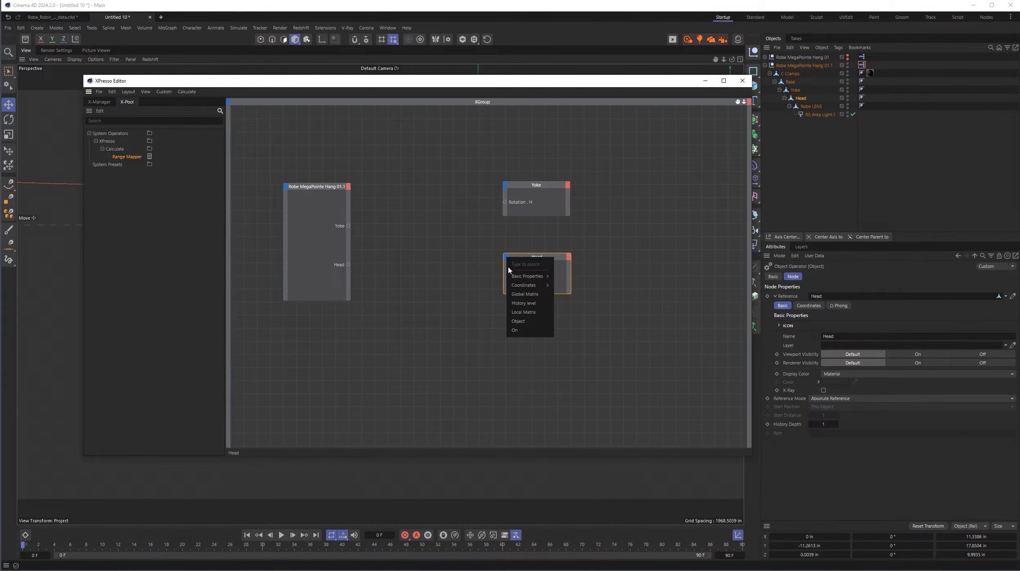
mouse_move(518, 286)
mouse_move(571, 324)
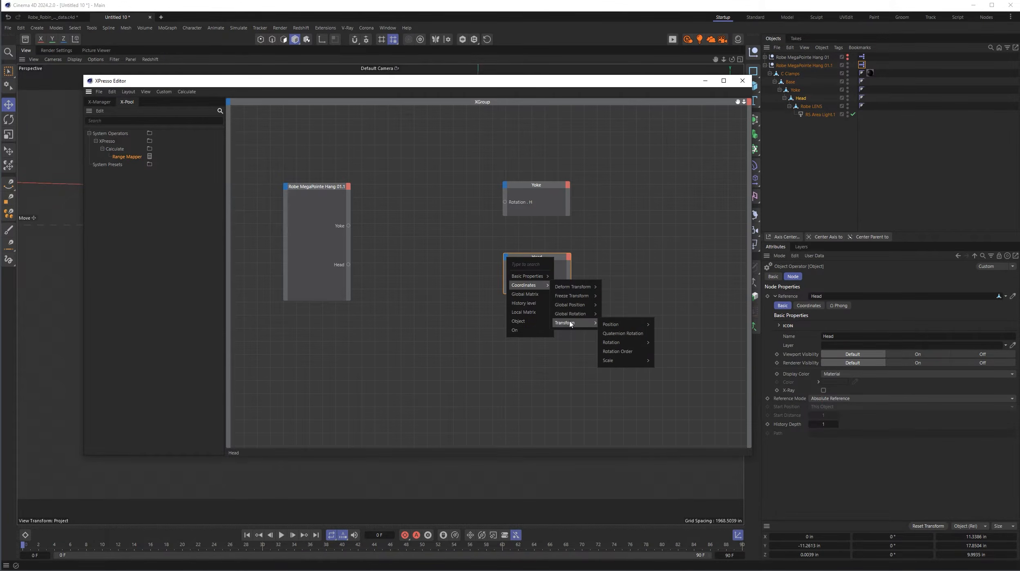
mouse_move(620, 343)
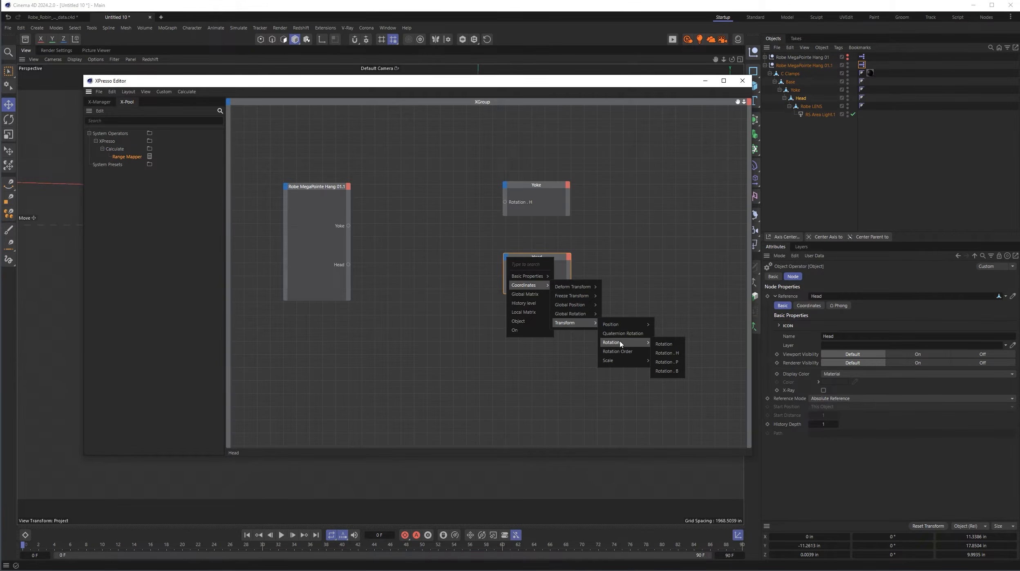
left_click(663, 362)
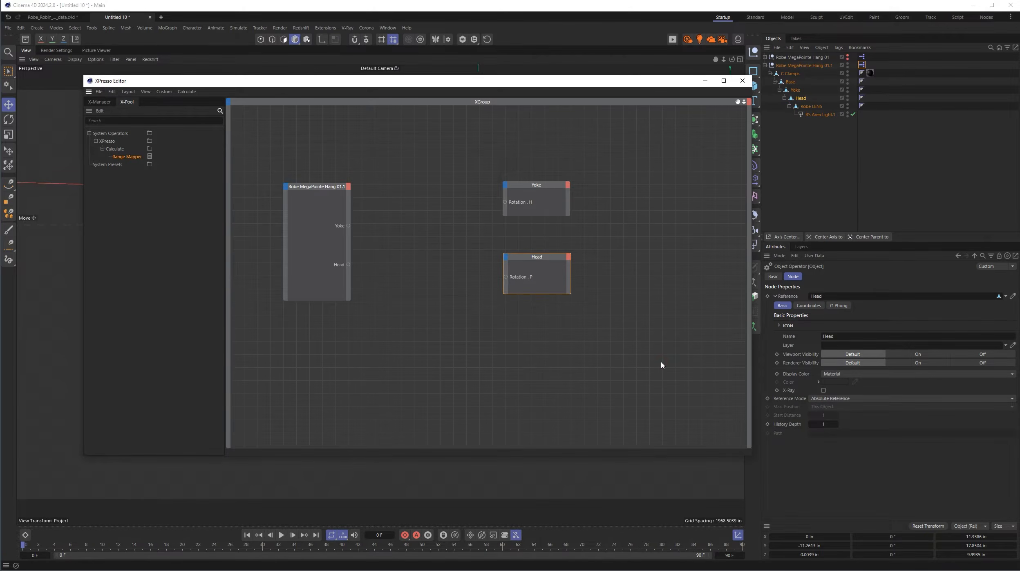
left_click_drag(545, 260, 551, 269)
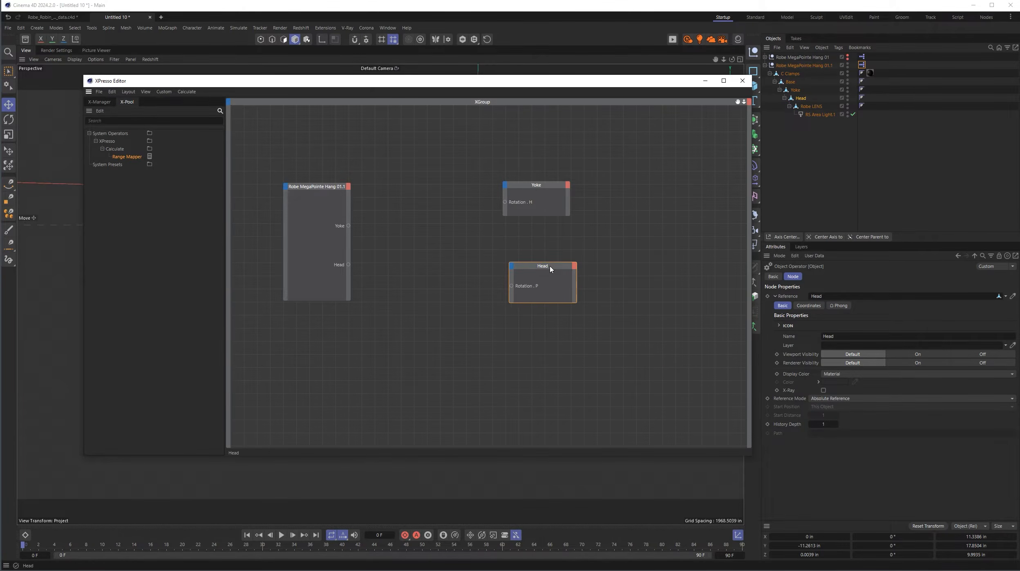
left_click_drag(537, 187, 541, 191)
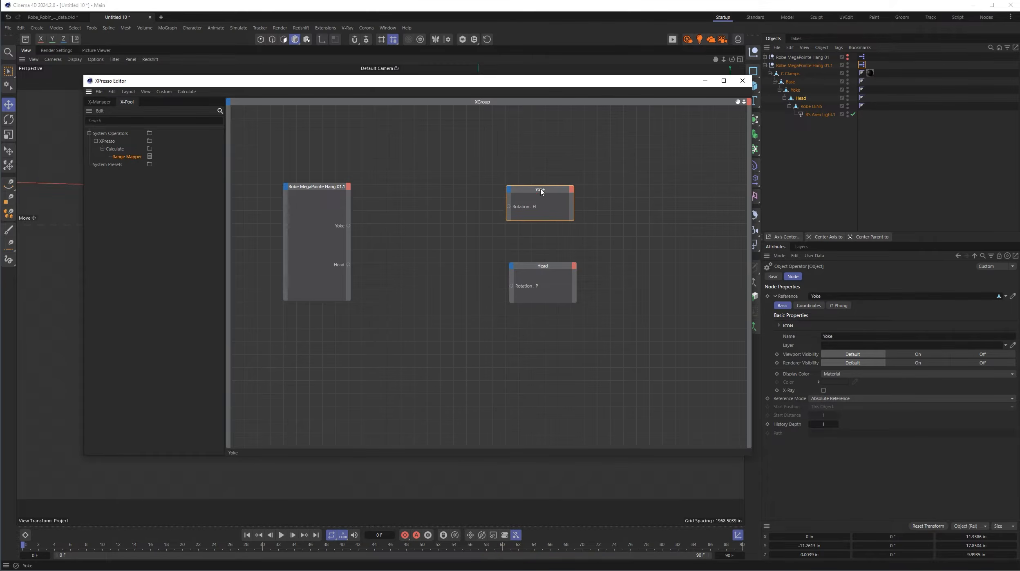
- Add a Range Mapper node between the null and Yoke nodes, with its input and output ranges set to Degree
left_click(317, 192)
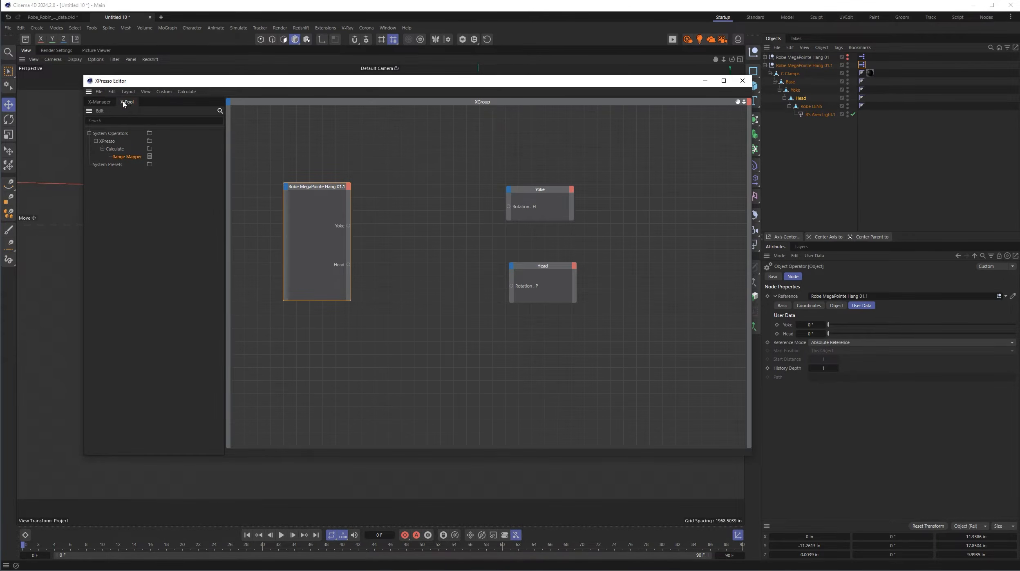
left_click(107, 121)
type("range")
left_click_drag(123, 157, 429, 189)
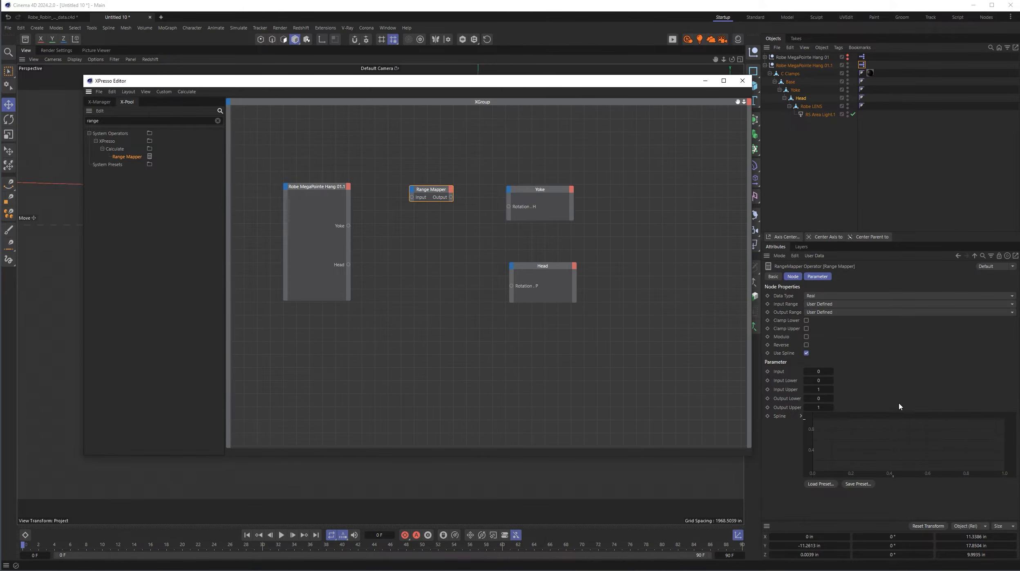
left_click(844, 304)
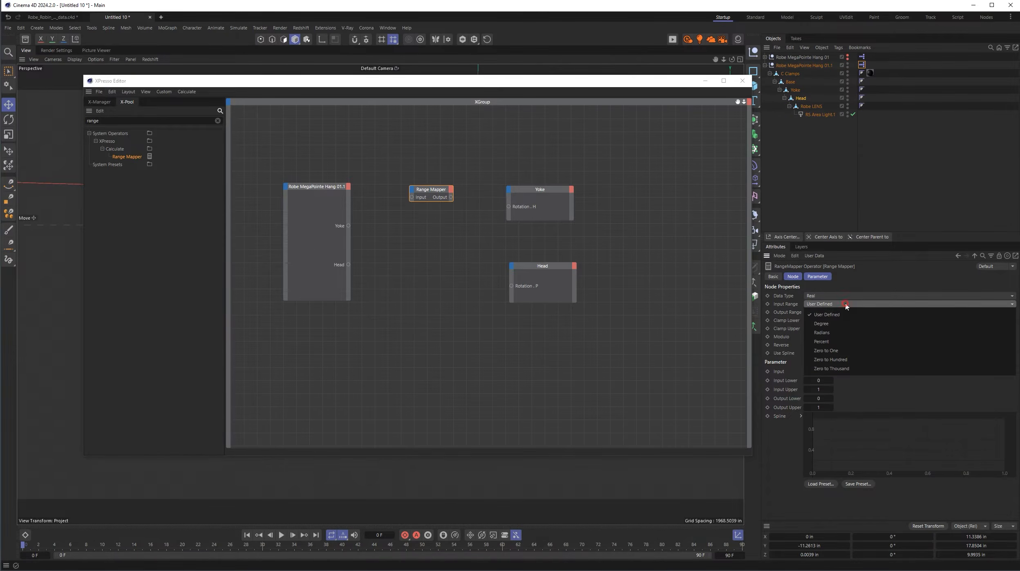
left_click(833, 325)
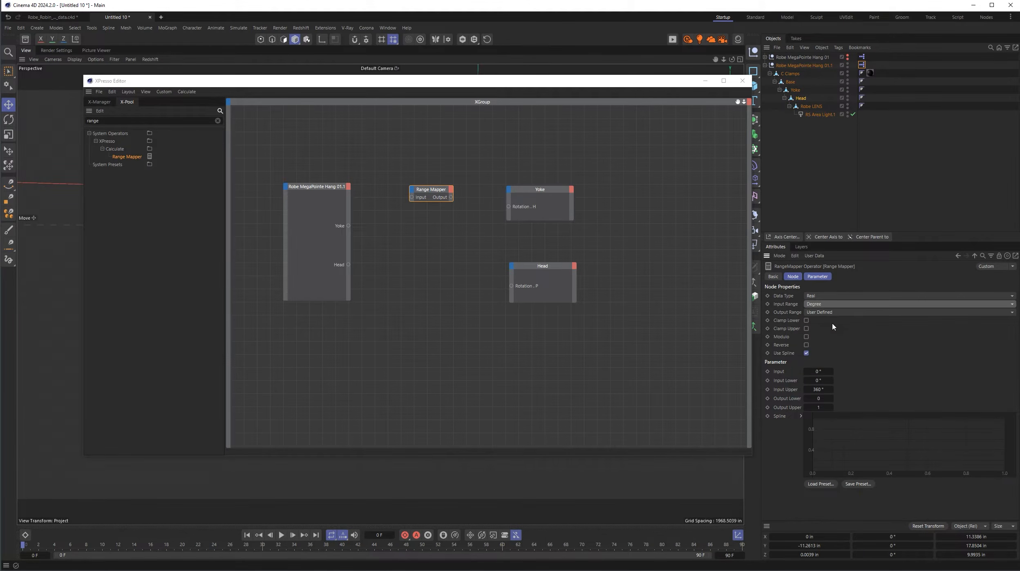
left_click(838, 313)
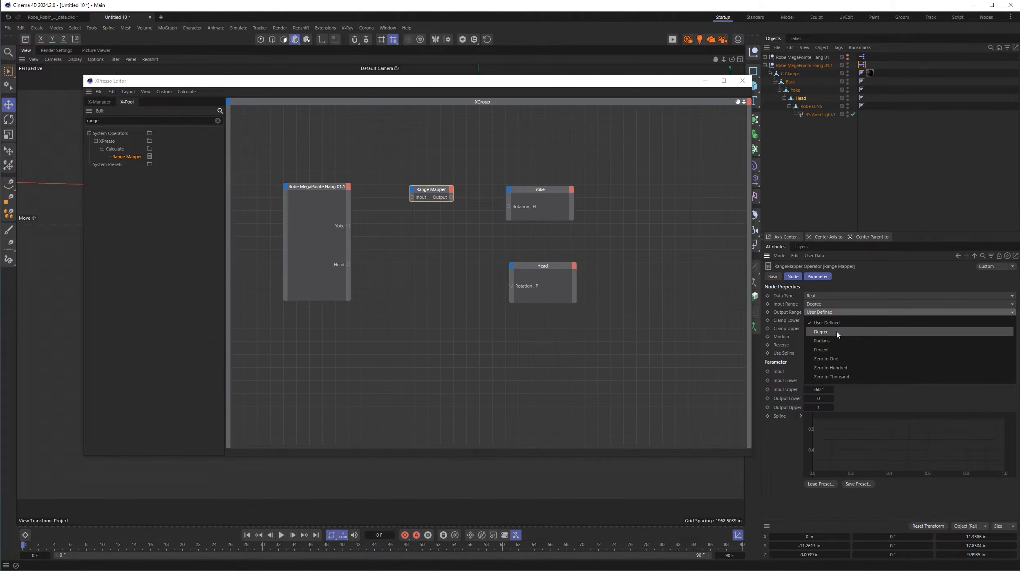
left_click(837, 335)
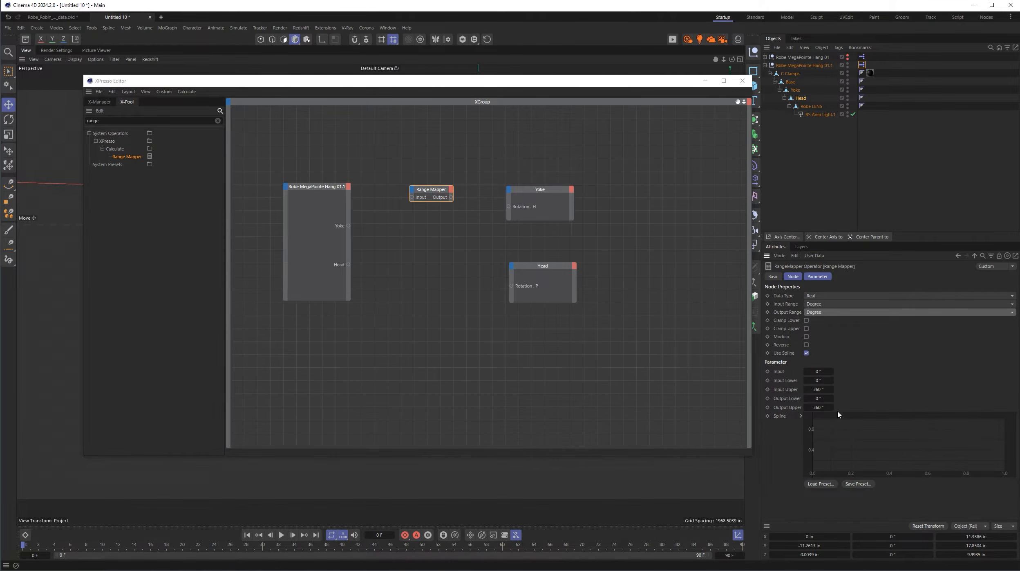
- Connect the null's Yoke output through the Range Mapper to the Yoke node's Rotation . H input, and close the XPresso editor
left_click_drag(432, 189, 414, 195)
left_click_drag(348, 226, 395, 203)
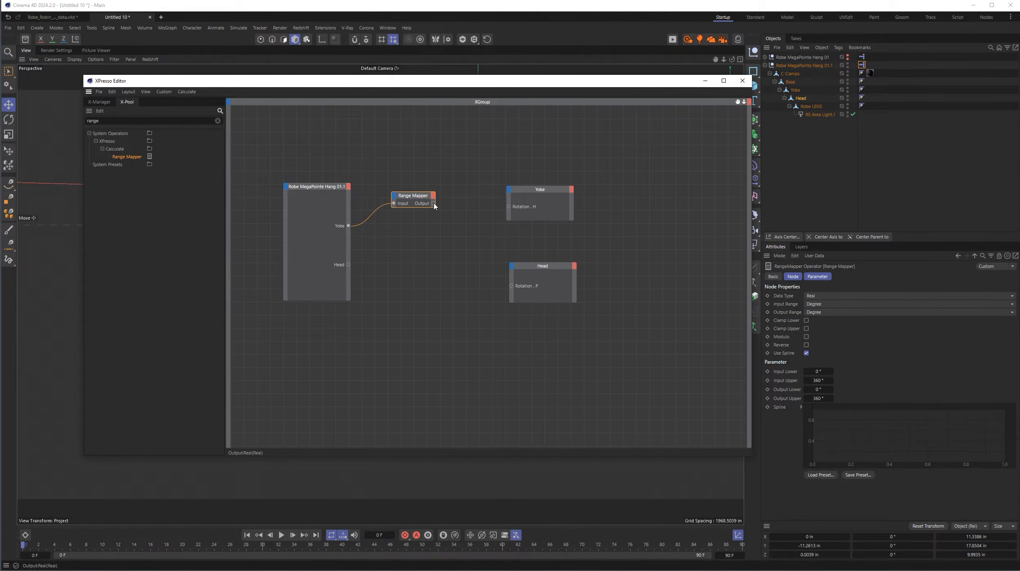
left_click_drag(433, 205, 508, 207)
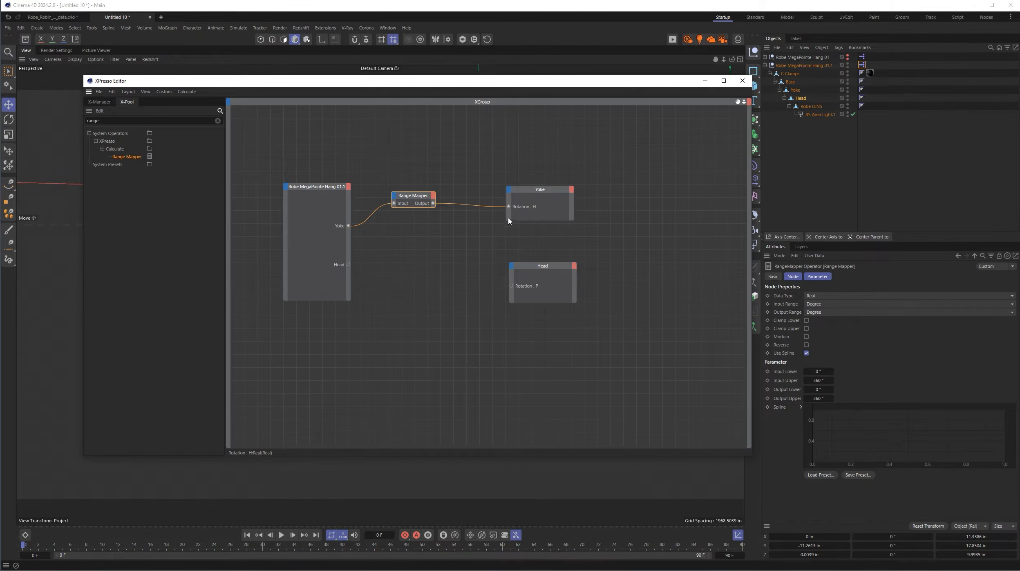
left_click(742, 81)
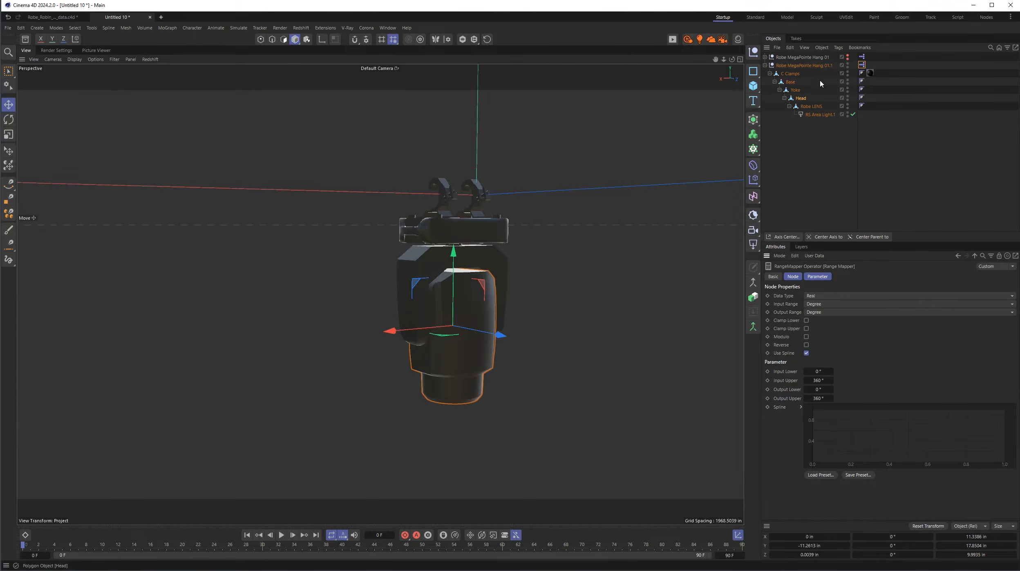
- Test the Yoke slider in the Robe MegaPointe Hang 01.1 null's user data
left_click(821, 66)
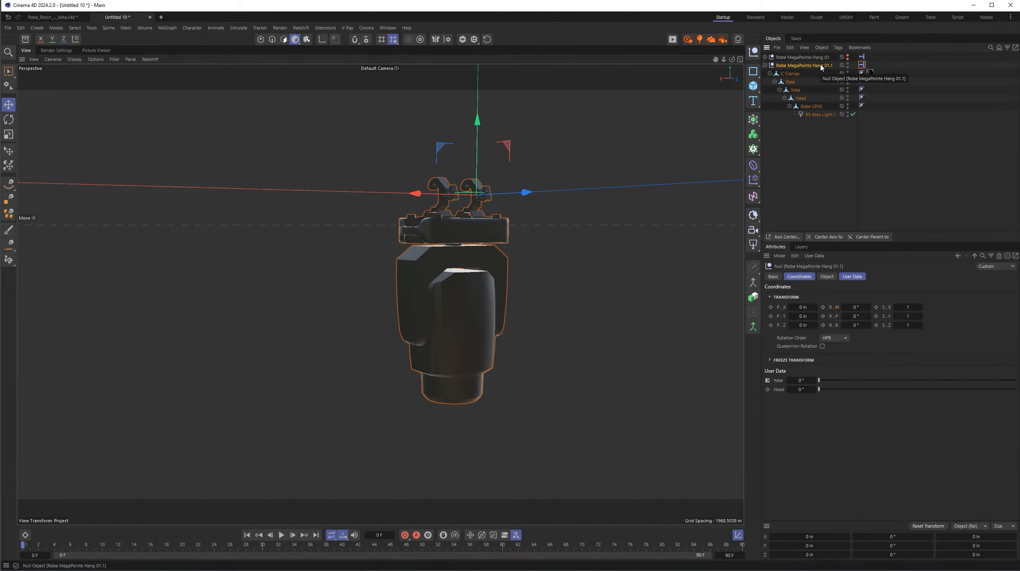
left_click(859, 276)
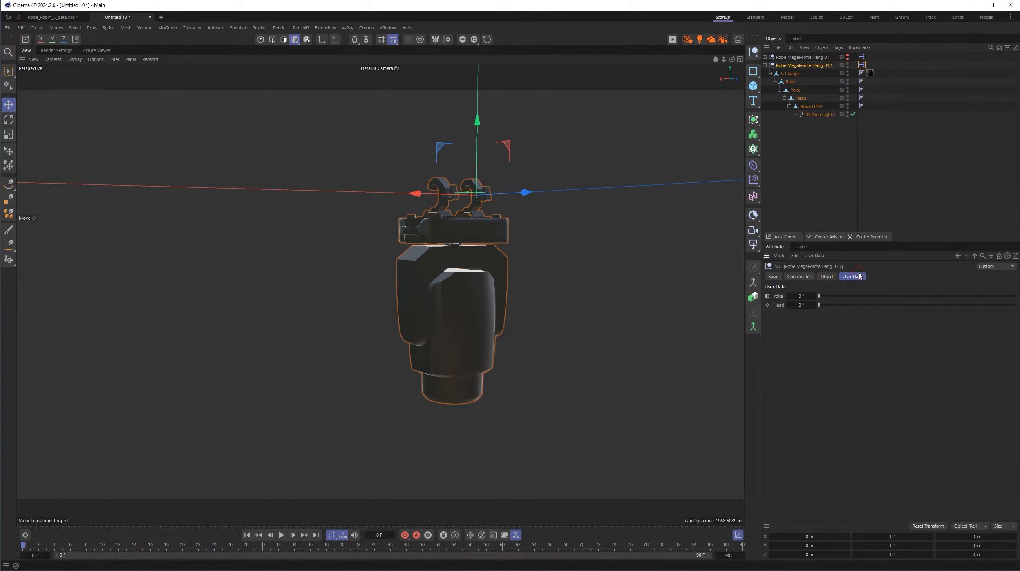
mouse_move(819, 296)
left_mouse_down()
mouse_move(1014, 298)
mouse_move(817, 300)
left_mouse_up()
- Reopen the null's XPresso graph and add a second Range Mapper node below the first one
left_click(863, 64)
double_click(864, 65)
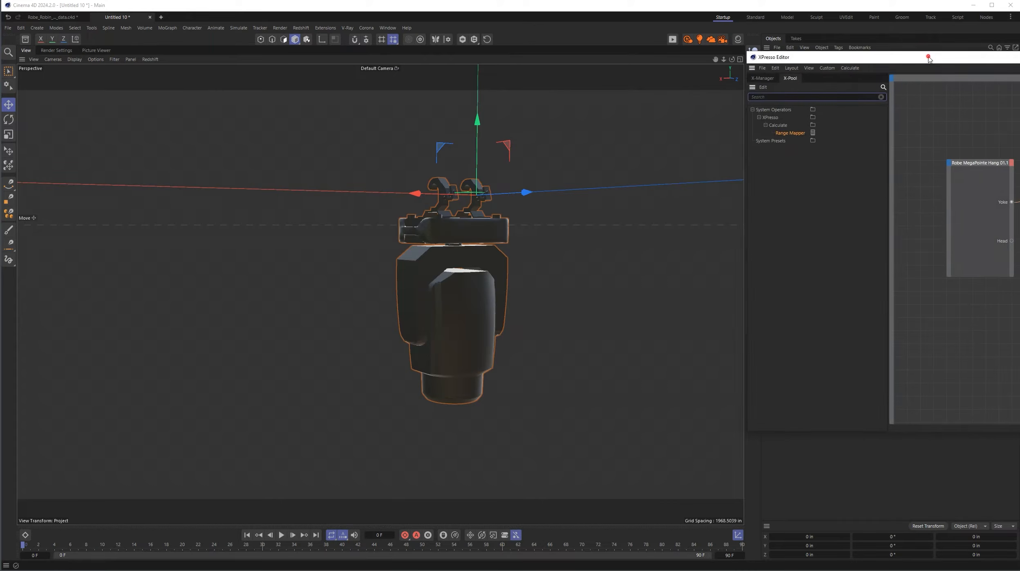
left_click_drag(933, 61, 363, 89)
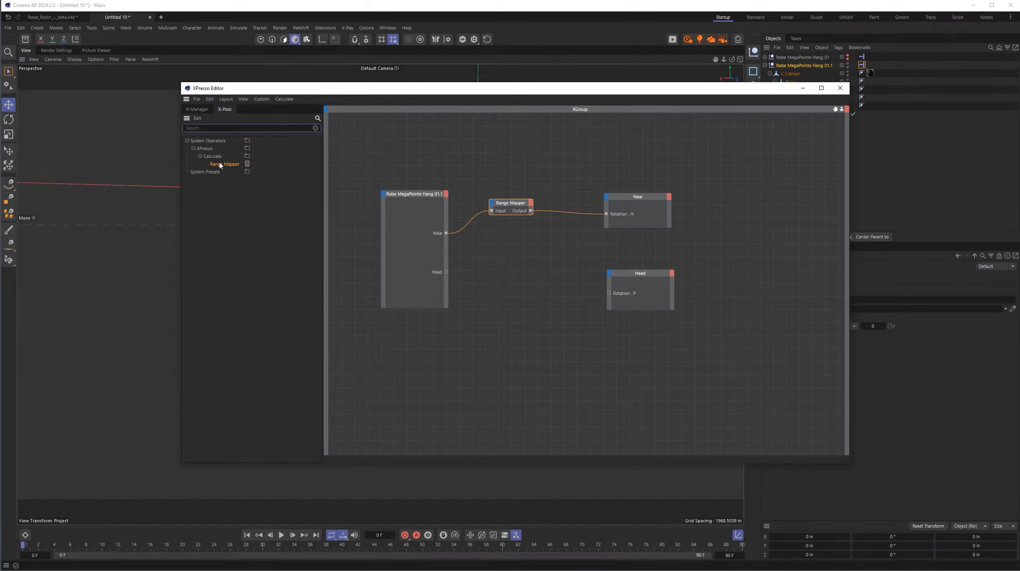
left_click_drag(220, 165, 511, 271)
left_click(619, 89)
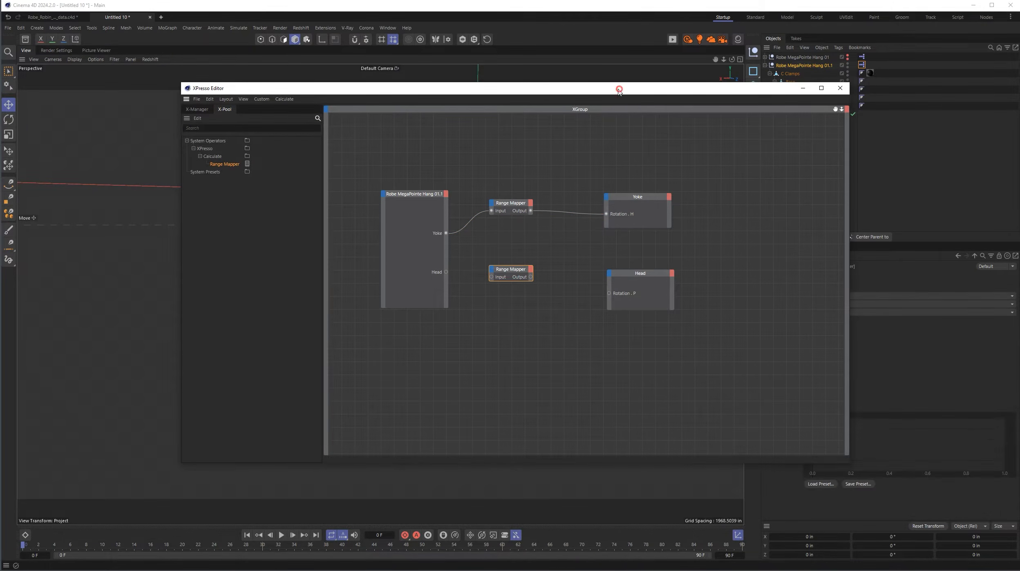
left_click_drag(619, 89, 514, 91)
- Set the second Range Mapper's input range and output range to Degree
left_click(829, 305)
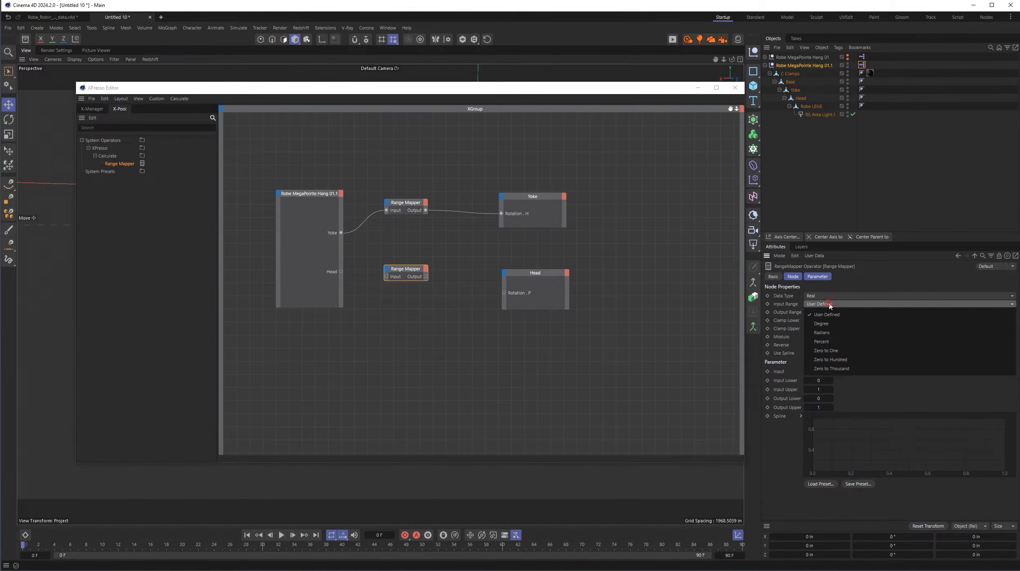
left_click(831, 323)
left_click(842, 312)
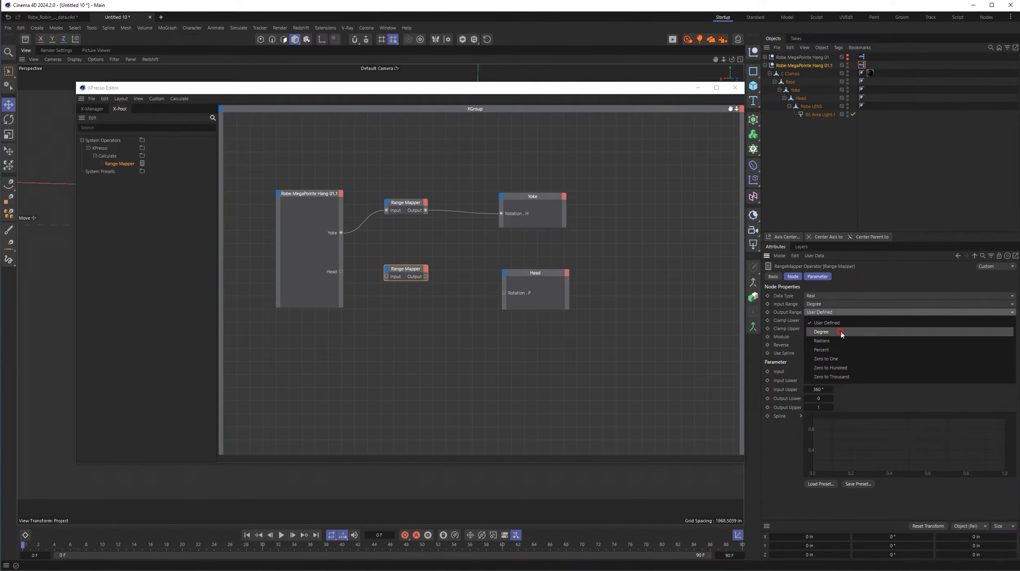
left_click(843, 333)
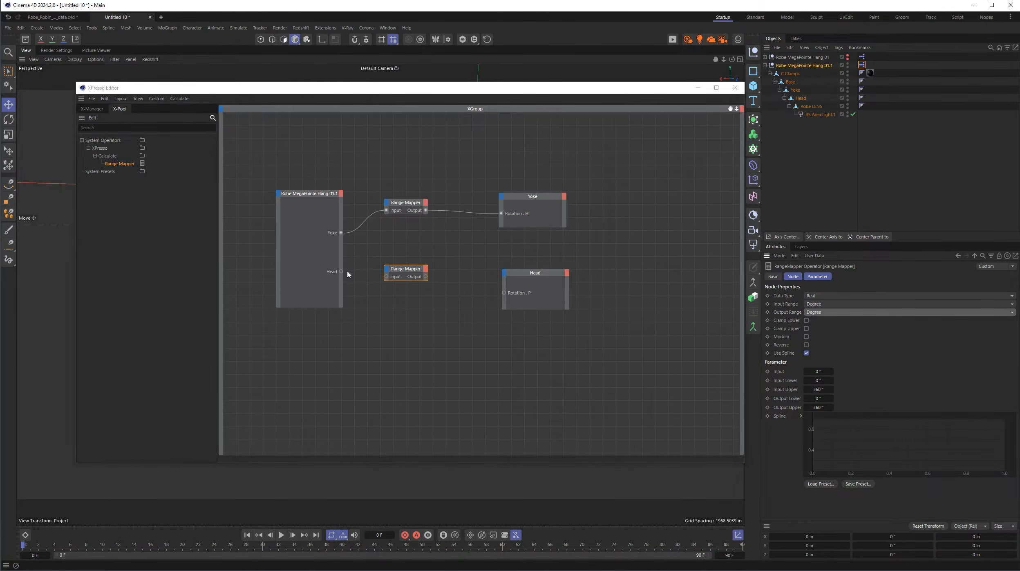
- Connect the null's Head output through the second Range Mapper to the Head node's Rotation . P input, and bring up the null's user data
left_click_drag(340, 271, 504, 292)
left_click(735, 87)
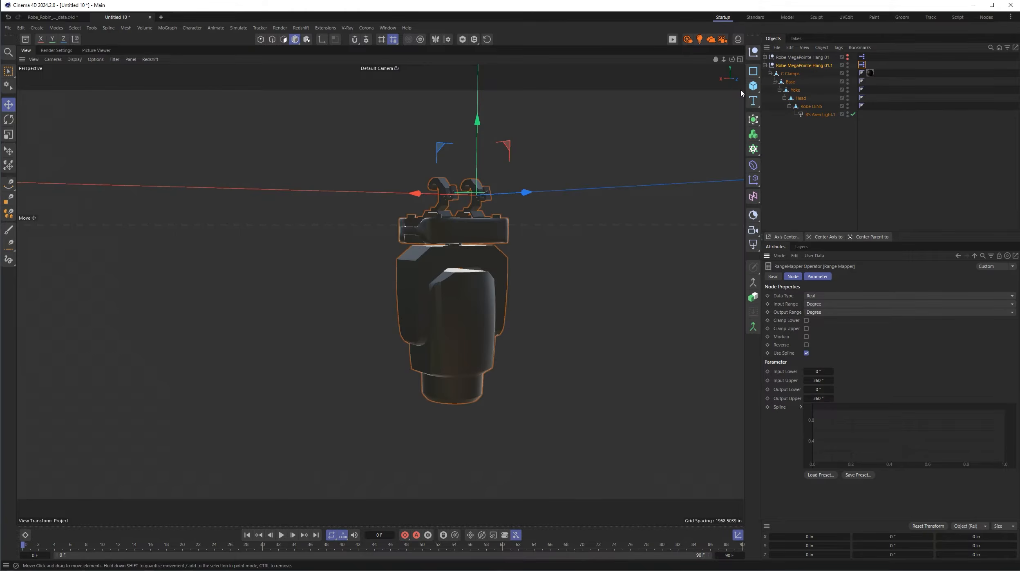
left_click(803, 65)
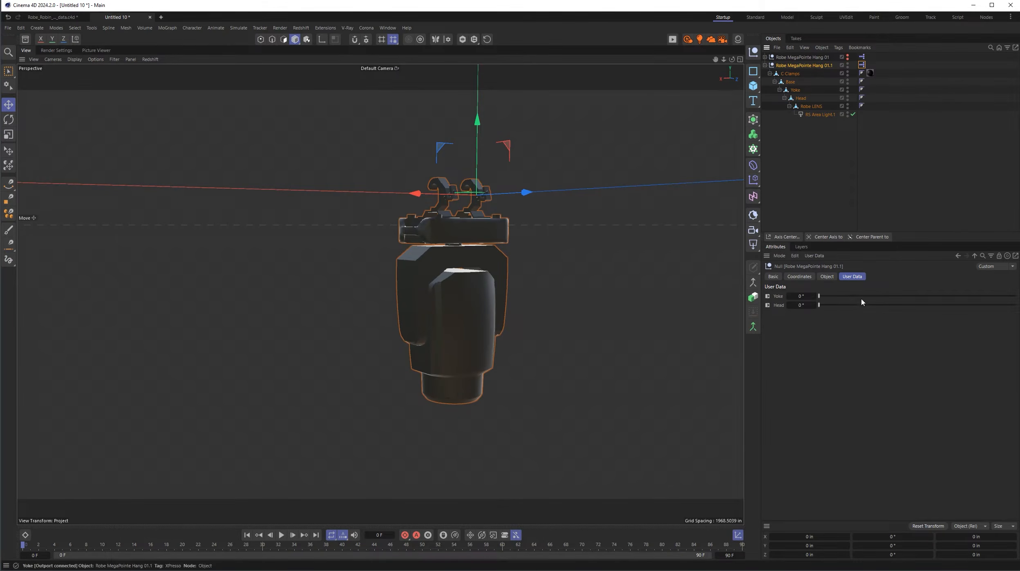
- Test the Yoke and Head sliders in the Robe MegaPointe Hang 01.1 null's user data and return Head to 0°
left_click_drag(819, 305, 815, 326)
mouse_move(820, 297)
left_mouse_down()
mouse_move(1005, 303)
mouse_move(811, 300)
left_mouse_up()
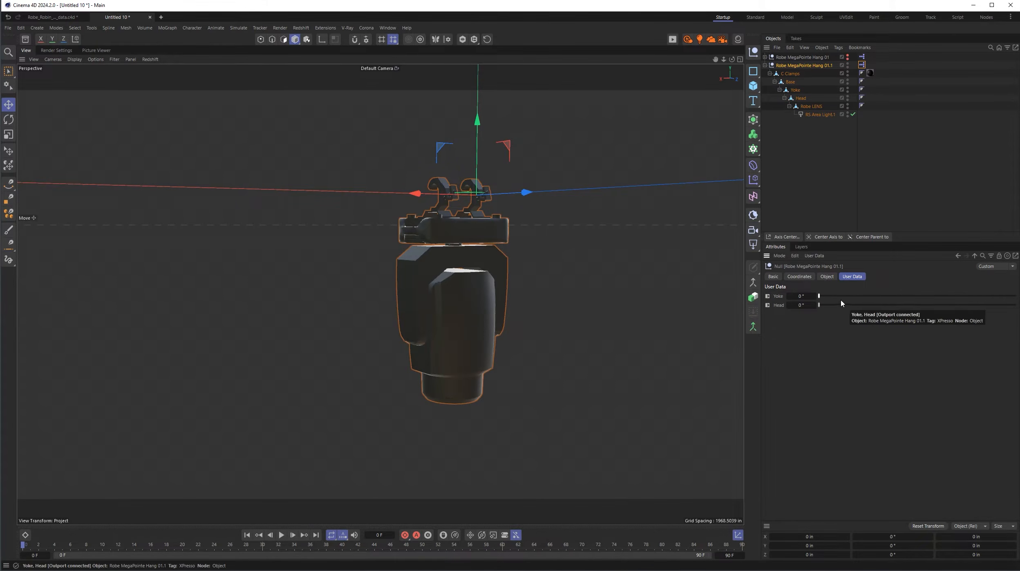
mouse_move(819, 305)
left_mouse_down()
mouse_move(885, 312)
mouse_move(820, 305)
mouse_move(816, 315)
left_mouse_up()
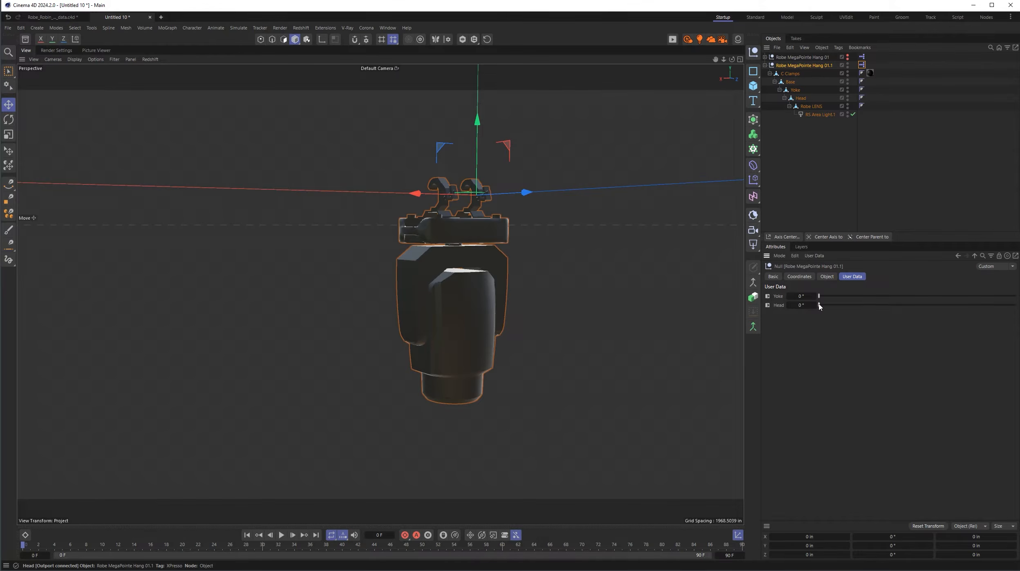
left_click_drag(819, 305, 974, 313)
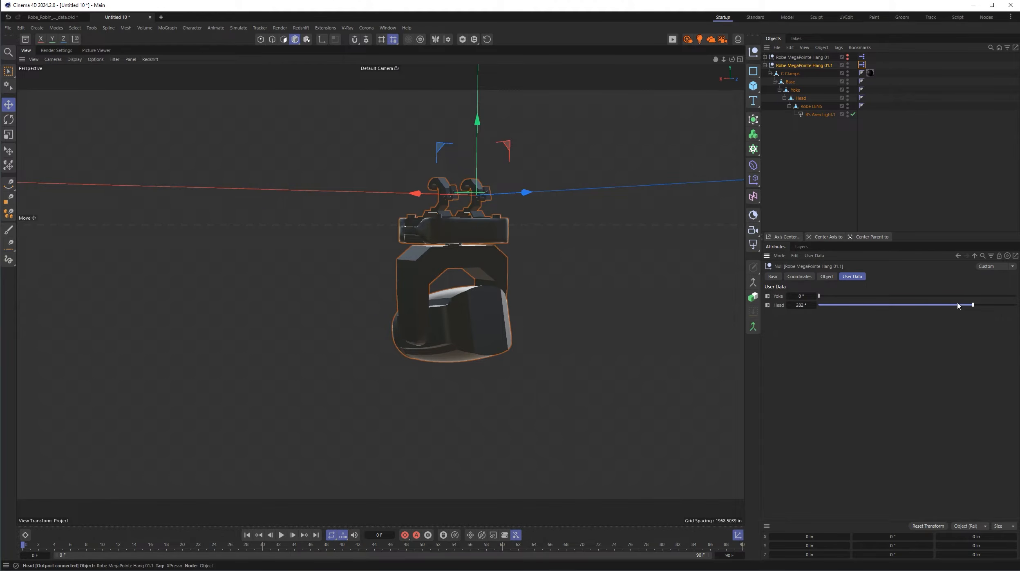
left_click_drag(974, 305, 808, 303)
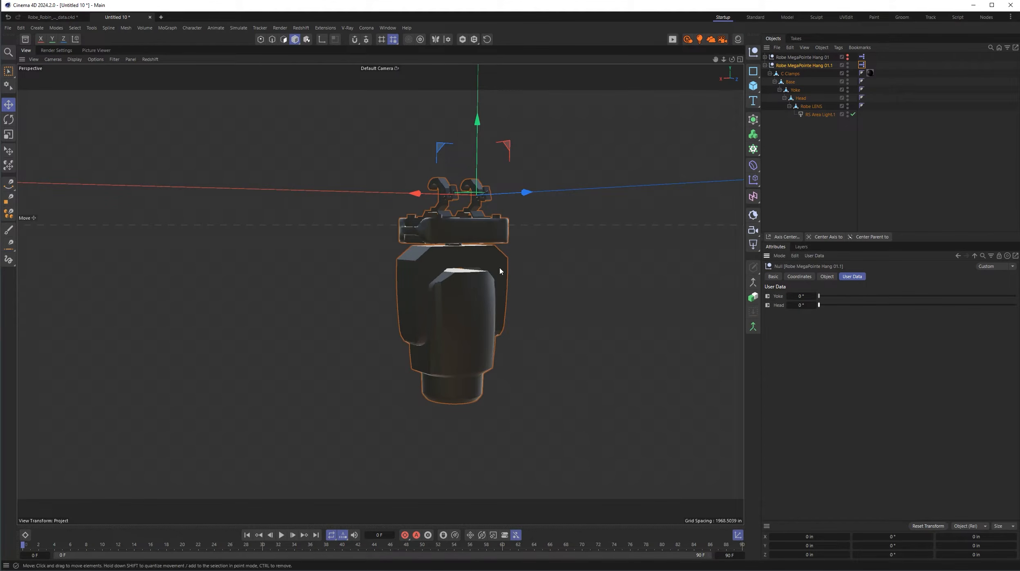
- In the null's XPresso graph, set the Yoke Range Mapper's input and output lower limits to -180° and upper limits to 180°
double_click(861, 65)
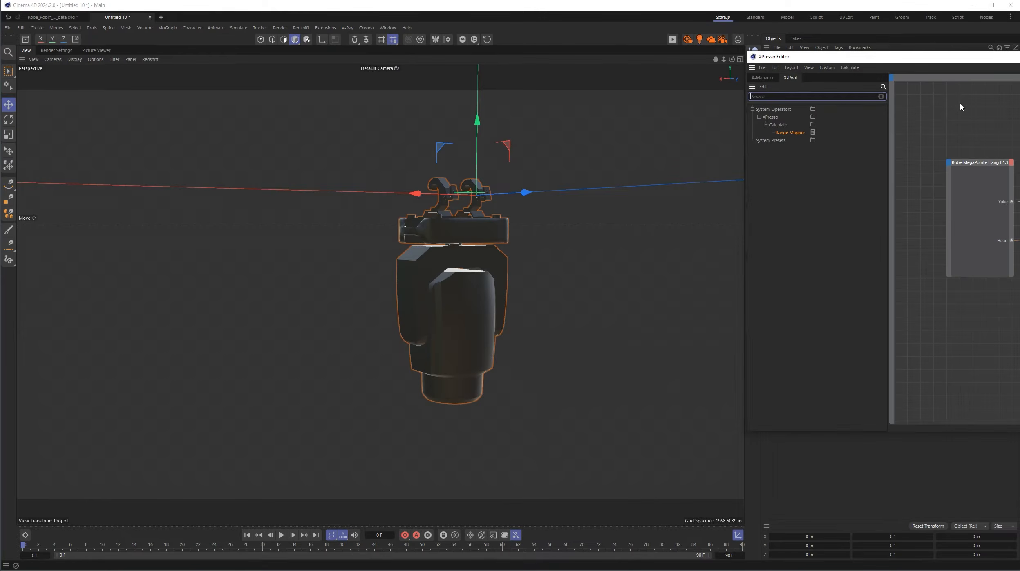
left_click_drag(984, 62, 379, 84)
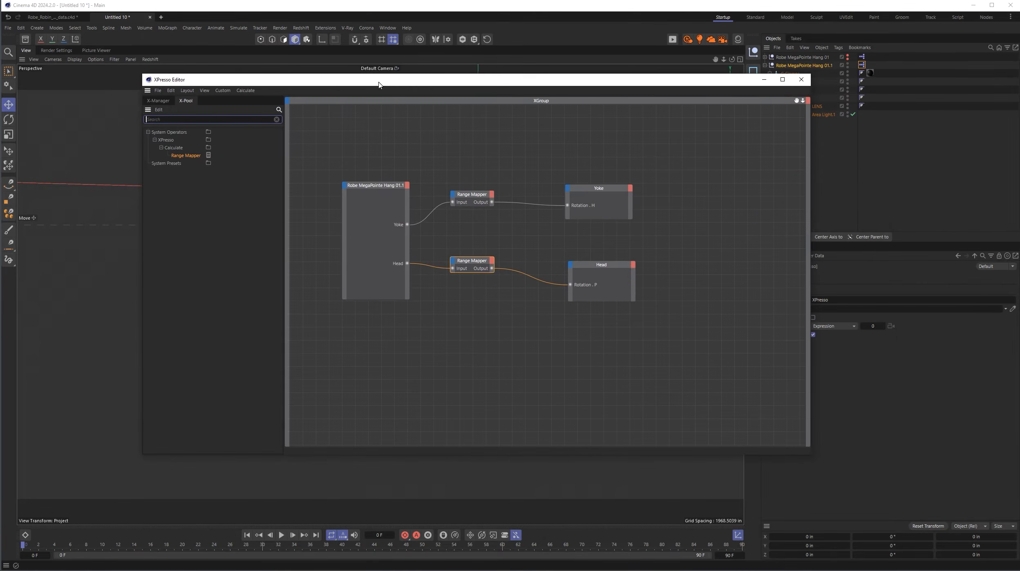
left_click(472, 204)
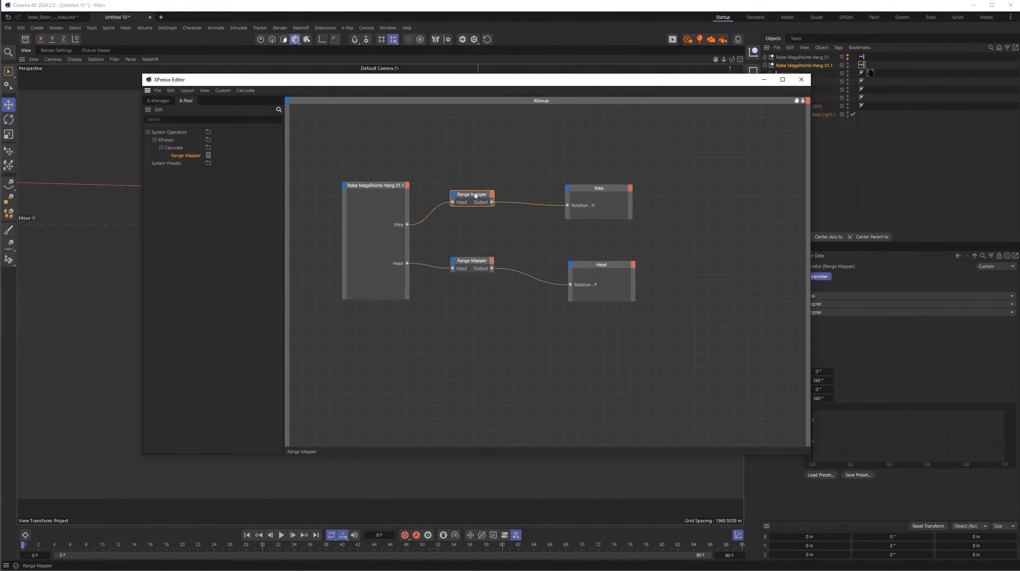
left_click_drag(604, 81, 495, 78)
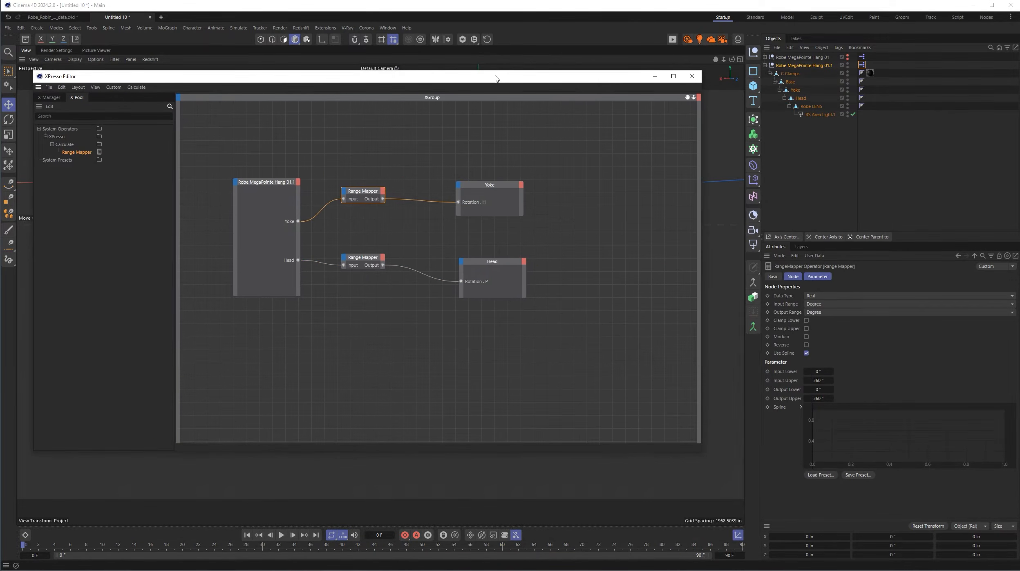
left_click(817, 371)
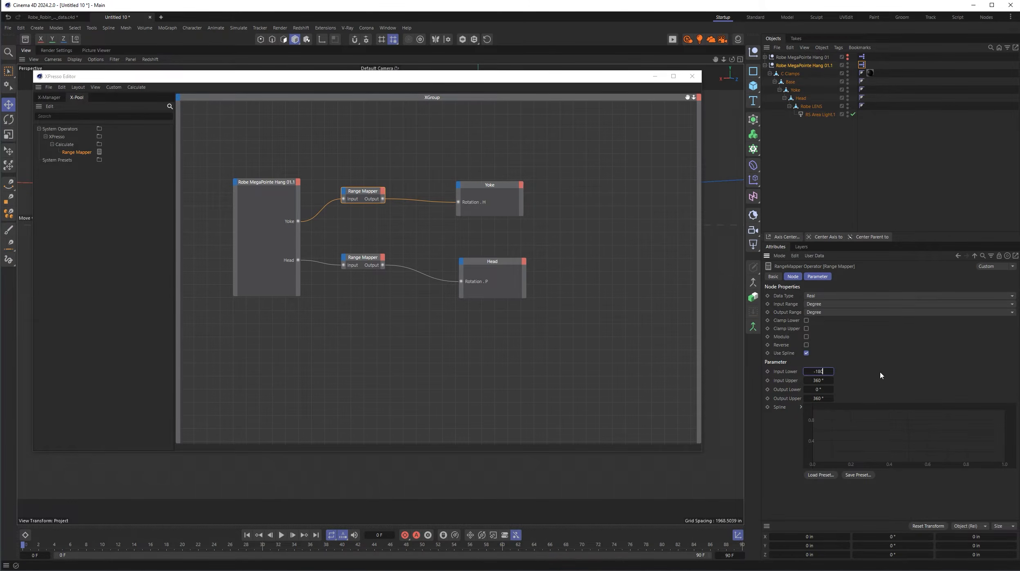
left_click(822, 380)
left_click(820, 389)
key("BackSpace")
left_click(824, 398)
type("-1")
type("80")
left_click(872, 381)
left_click(692, 76)
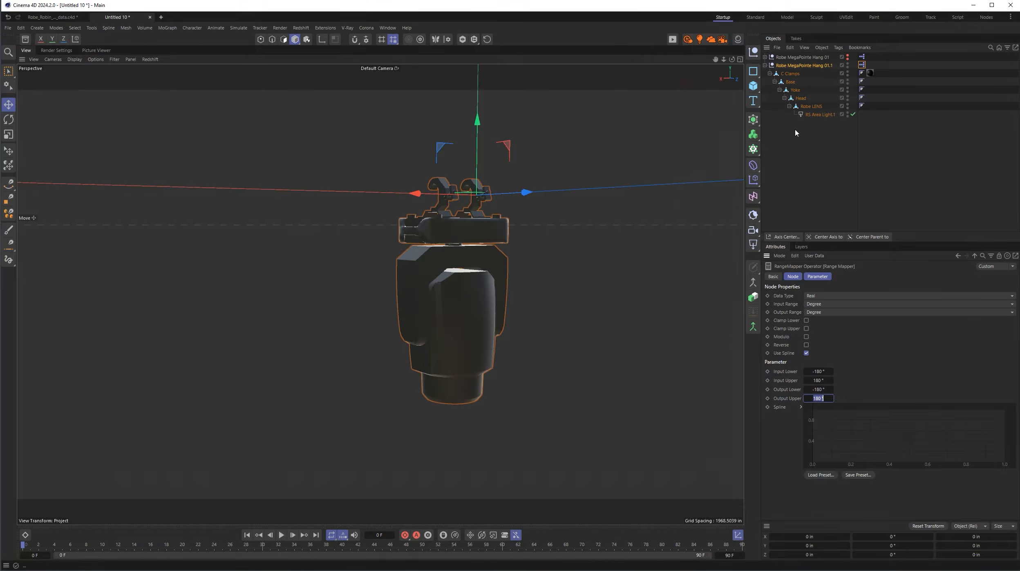
- Set the null's Yoke user data limits to a minimum of -180° and a maximum of 180°
left_click(818, 66)
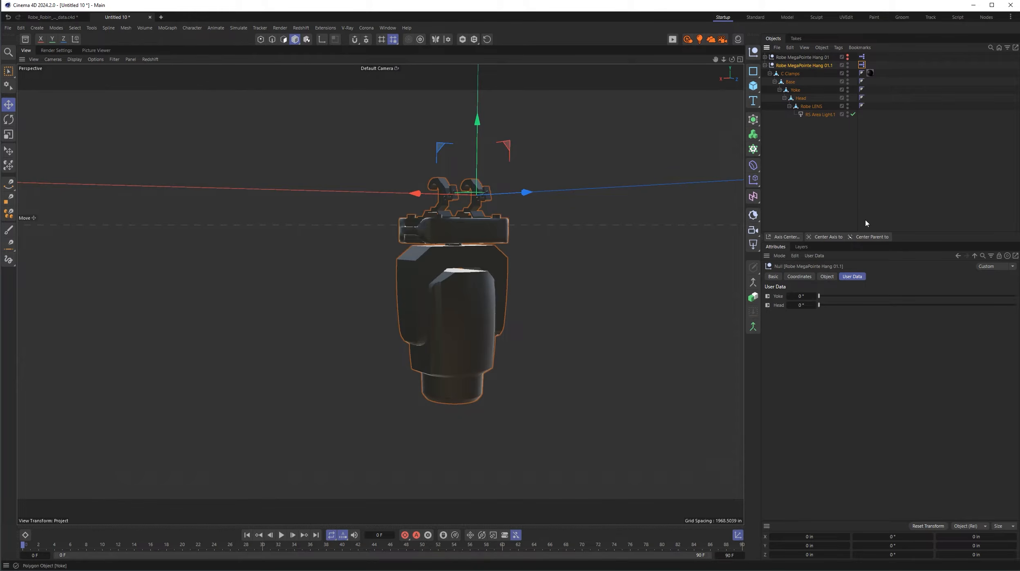
left_click_drag(819, 296, 777, 307)
left_click(815, 256)
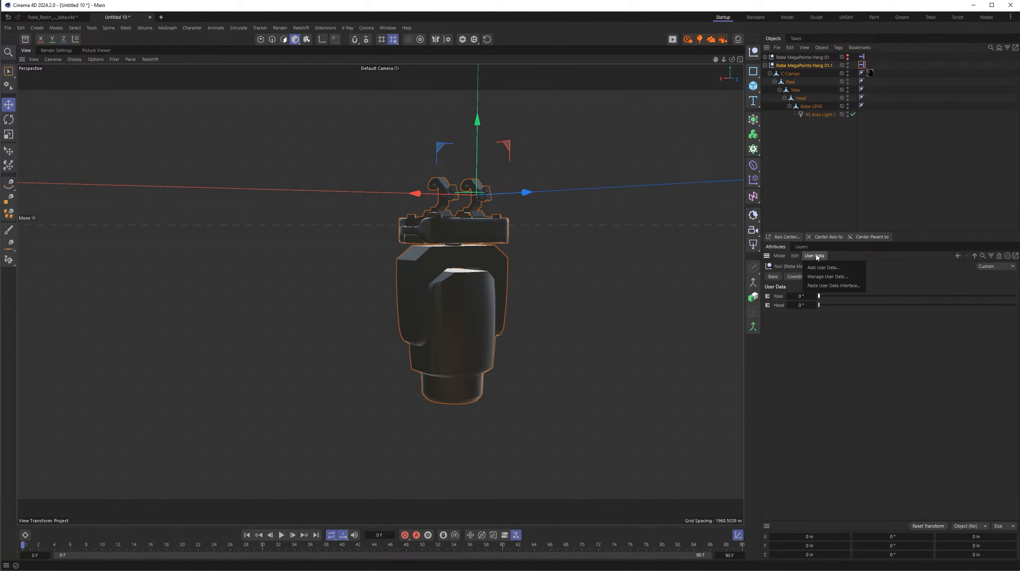
left_click(831, 277)
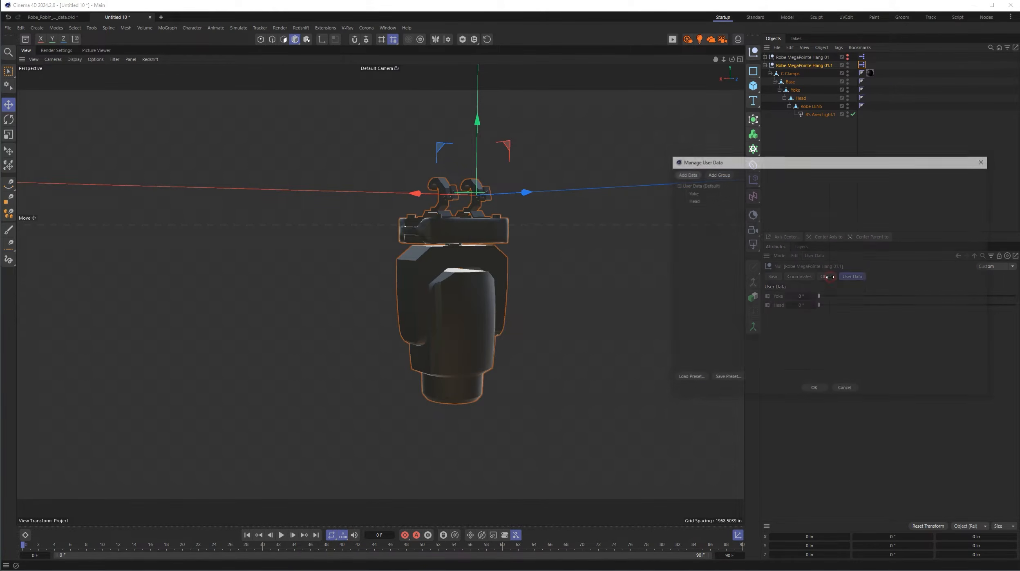
left_click_drag(819, 162, 715, 205)
left_click(589, 237)
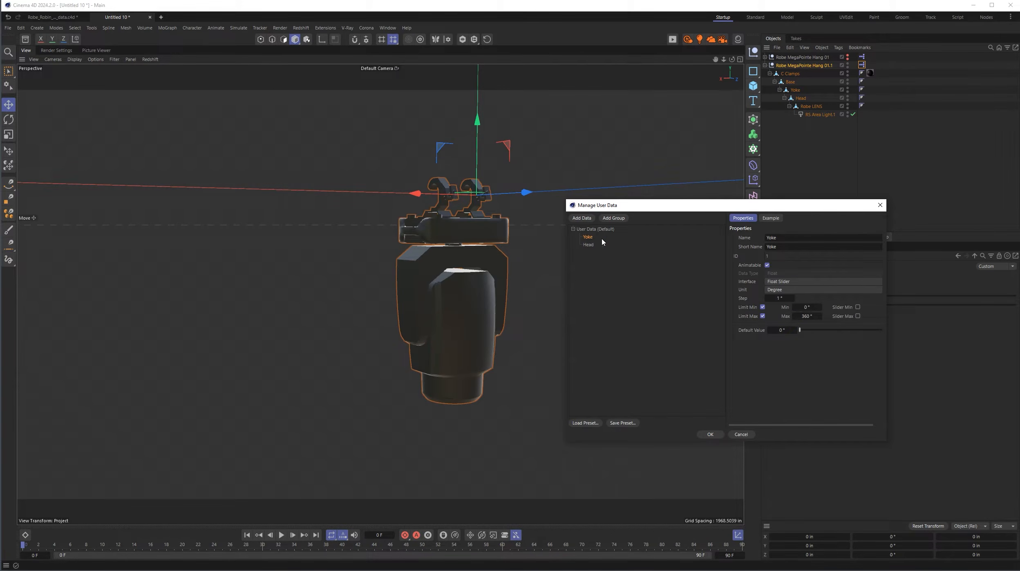
left_click(806, 307)
type("-180")
key("Tab")
type("180")
key("Return")
left_click(711, 434)
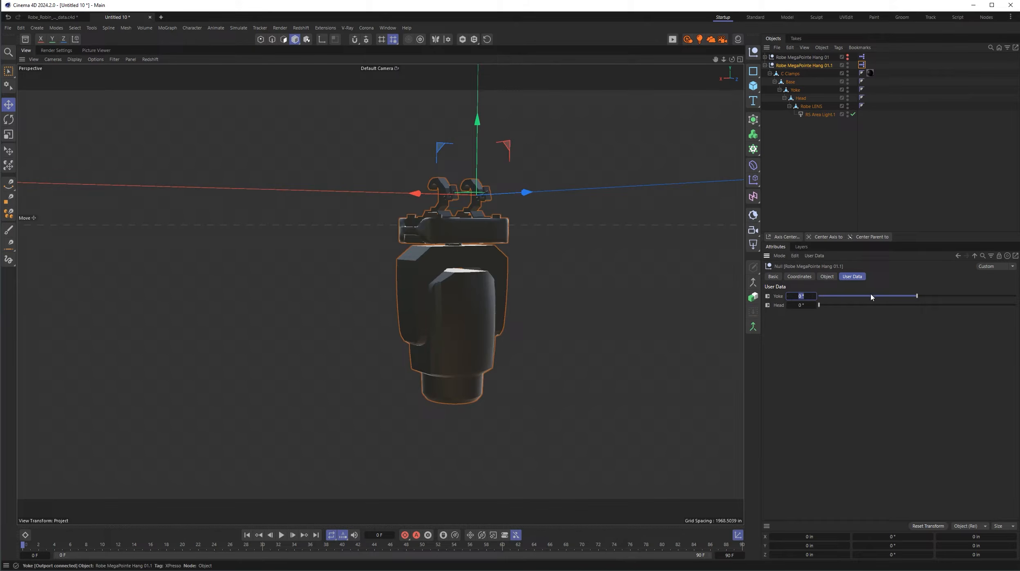
- Test the Yoke slider up to 180° and reset the Yoke value to 0°
left_click(917, 297)
left_click_drag(916, 297, 1015, 299)
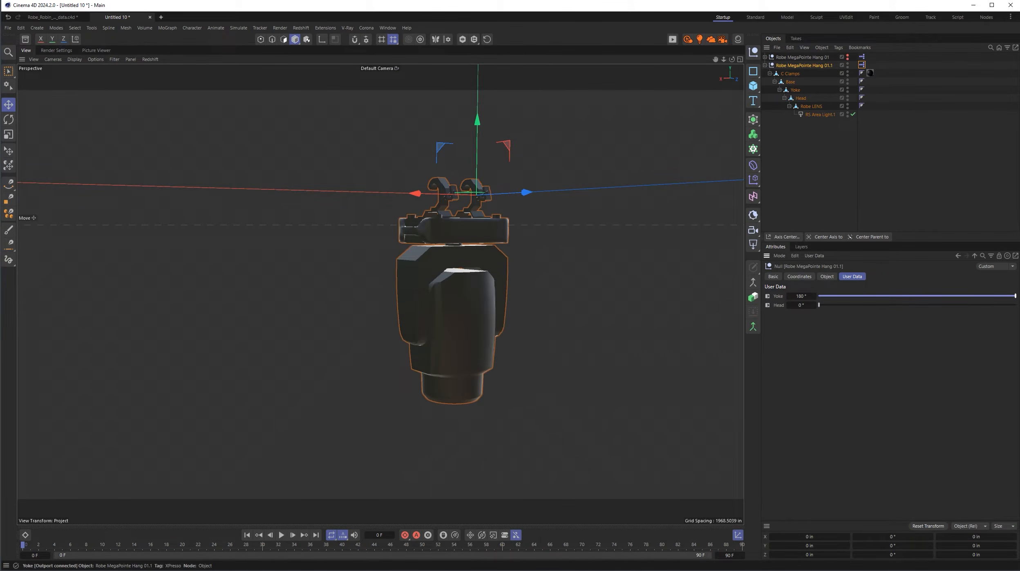
left_click_drag(1015, 296, 946, 296)
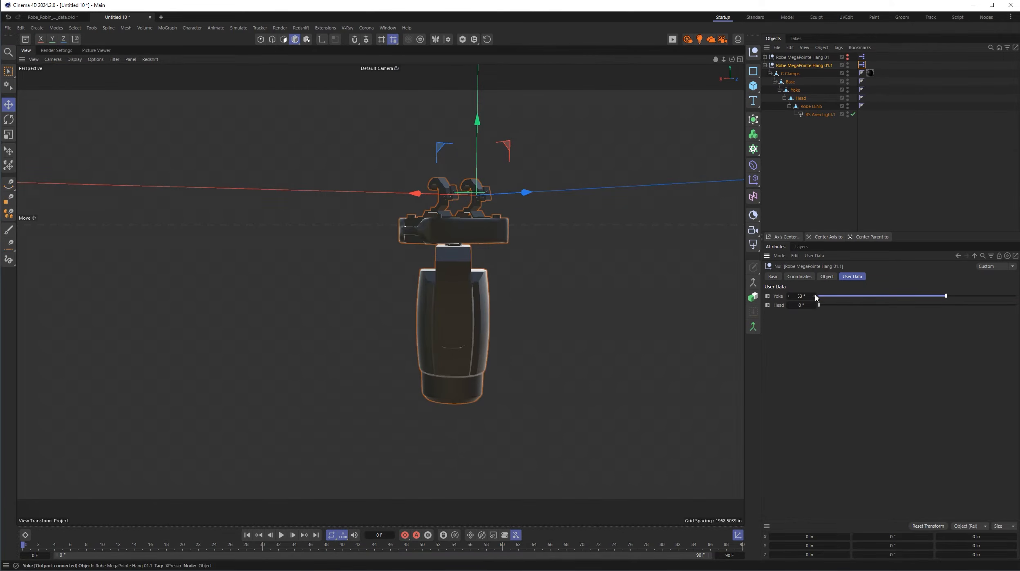
double_click(801, 296)
type("0")
key("Return")
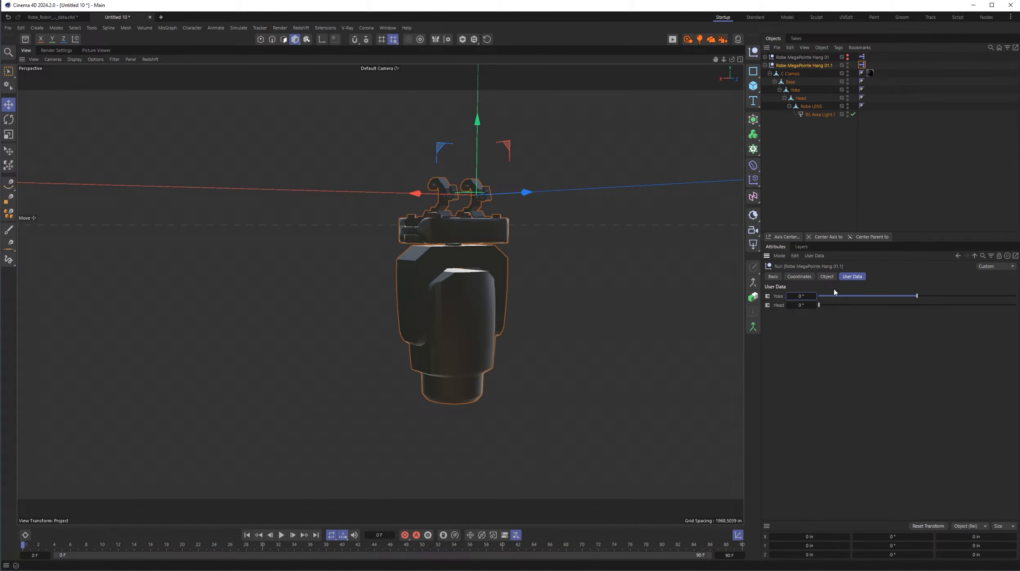
- In the null's XPresso graph, set the Head Range Mapper's input lower and output lower limits to -360°
double_click(862, 65)
left_click_drag(925, 65, 358, 98)
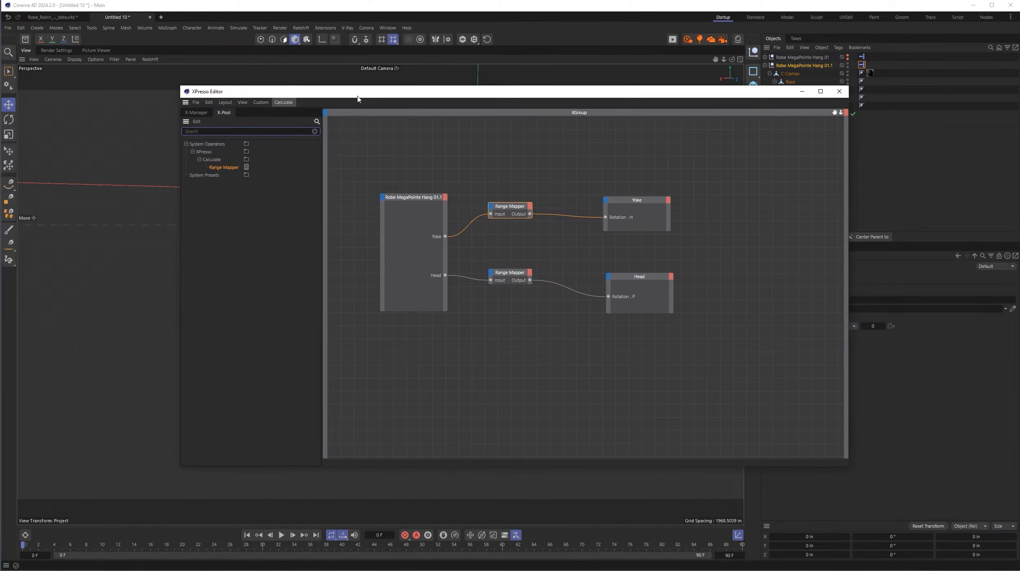
left_click(515, 273)
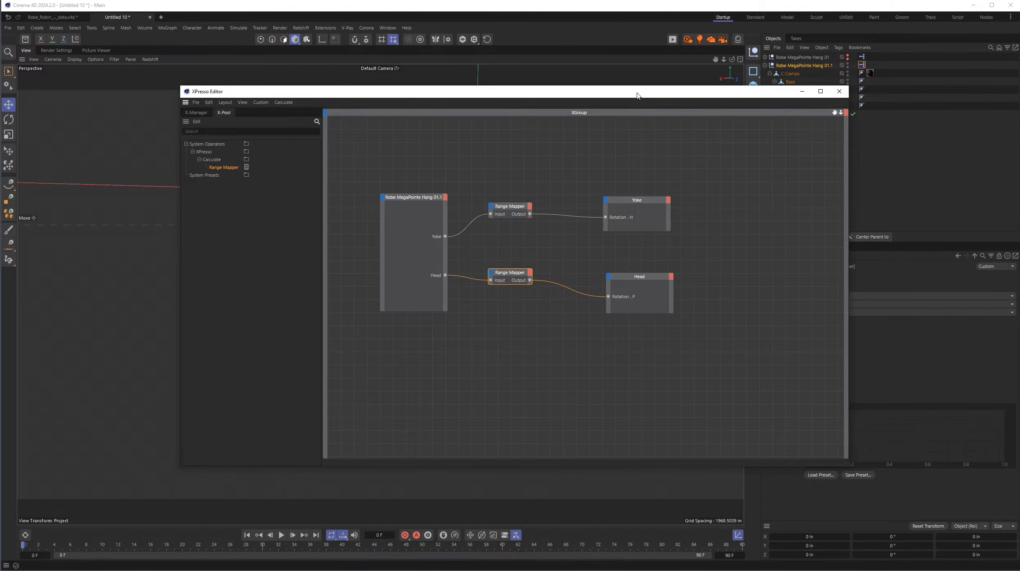
left_click_drag(637, 91, 510, 84)
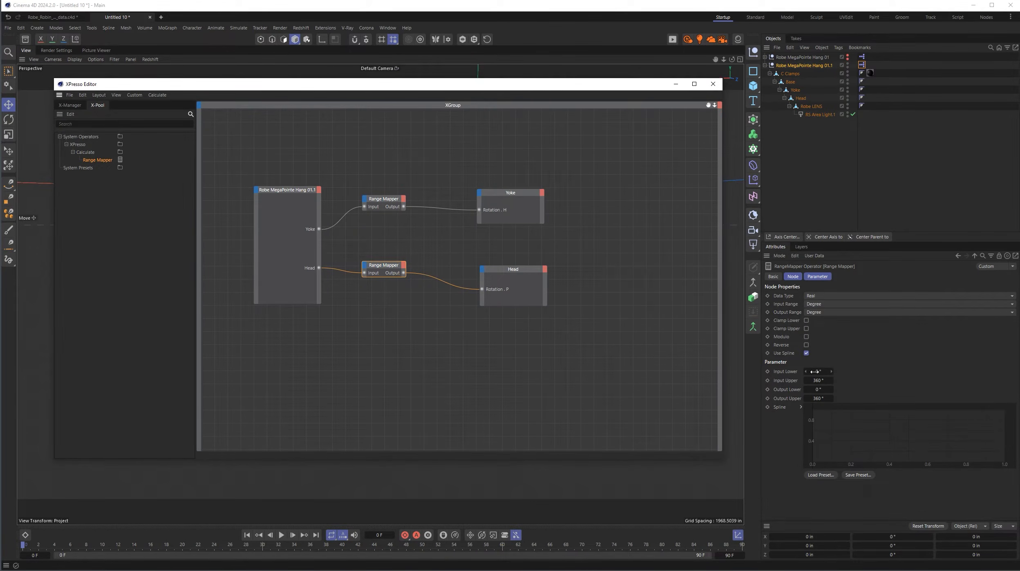
left_click_drag(628, 89, 434, 342)
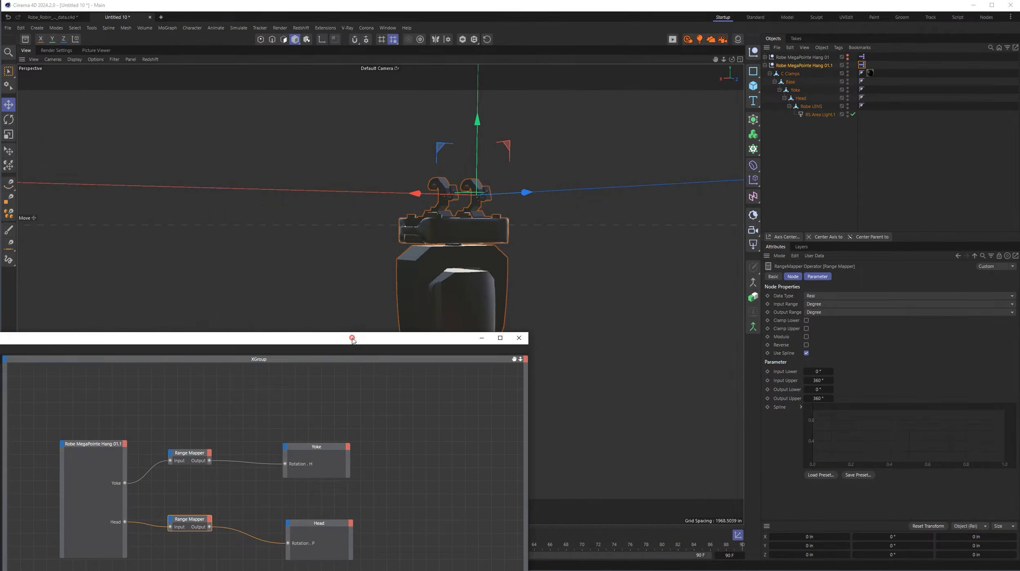
left_click_drag(351, 337, 515, 89)
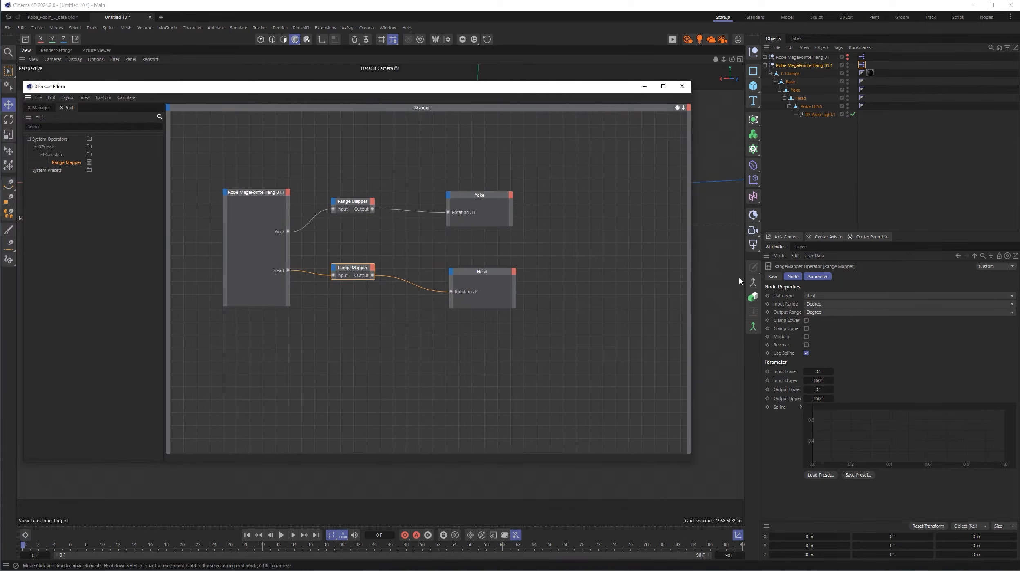
left_click(819, 371)
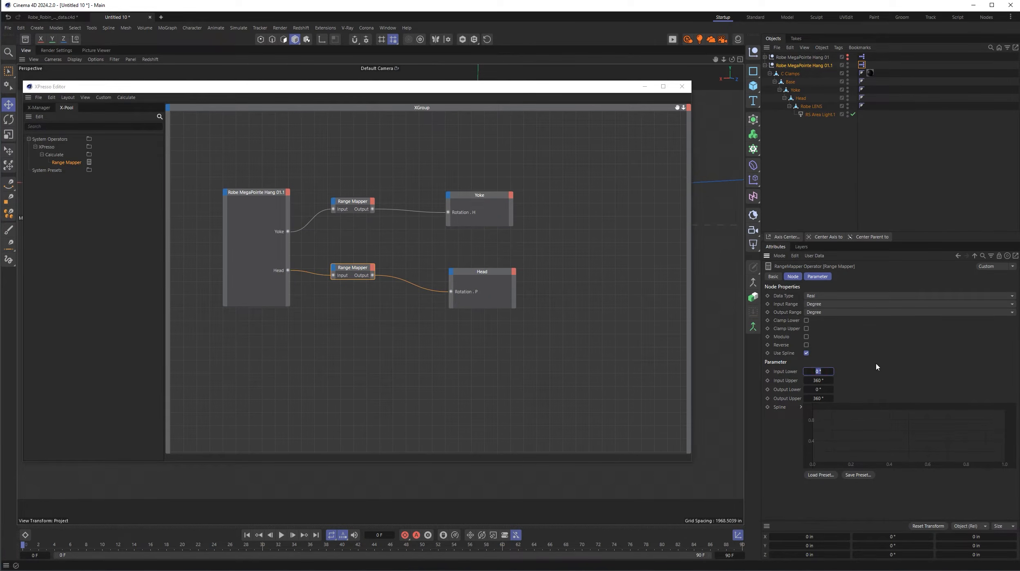
key("BackSpace")
type("-360")
left_click(822, 389)
key("BackSpace")
type("-360")
left_click(682, 86)
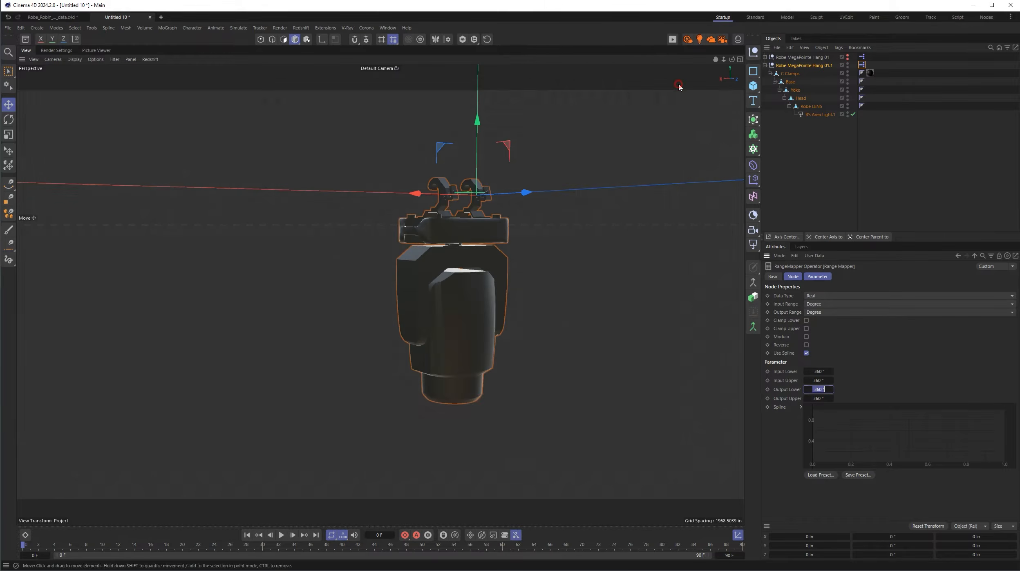
- Set the null's Head user data limits to a minimum of -120° and a maximum of 120°
left_click(808, 66)
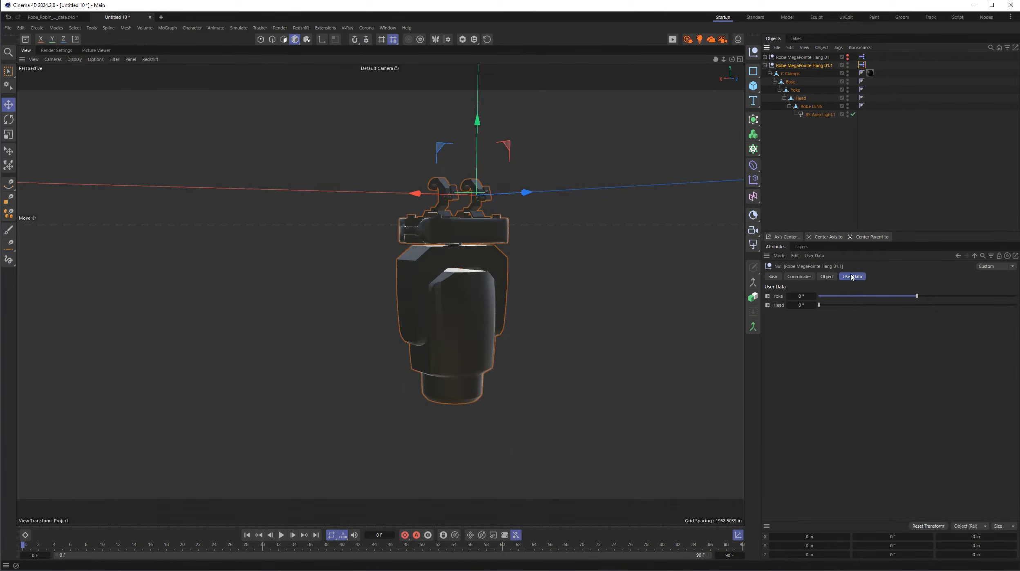
left_click(814, 255)
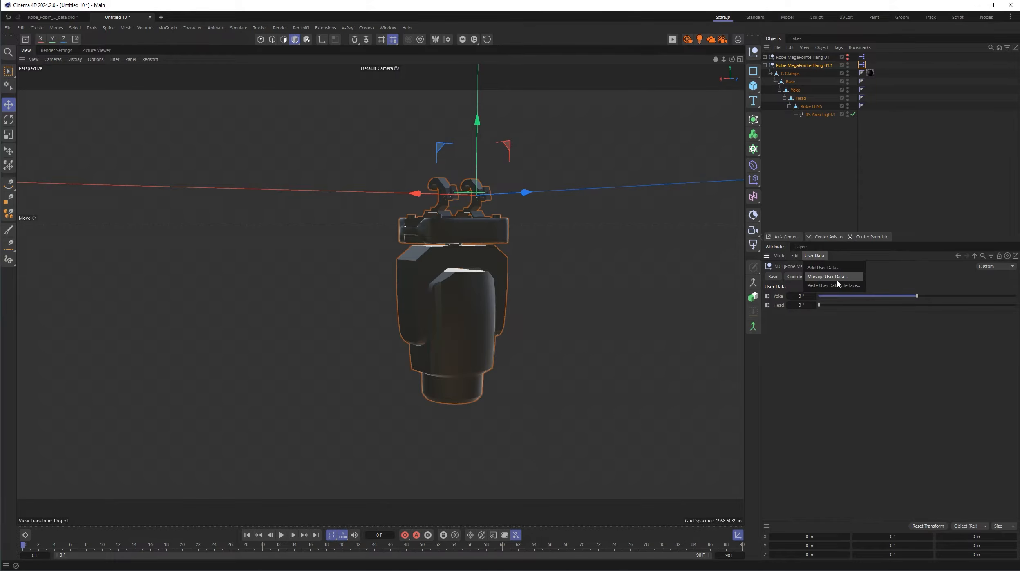
left_click(837, 284)
left_click_drag(819, 167, 684, 180)
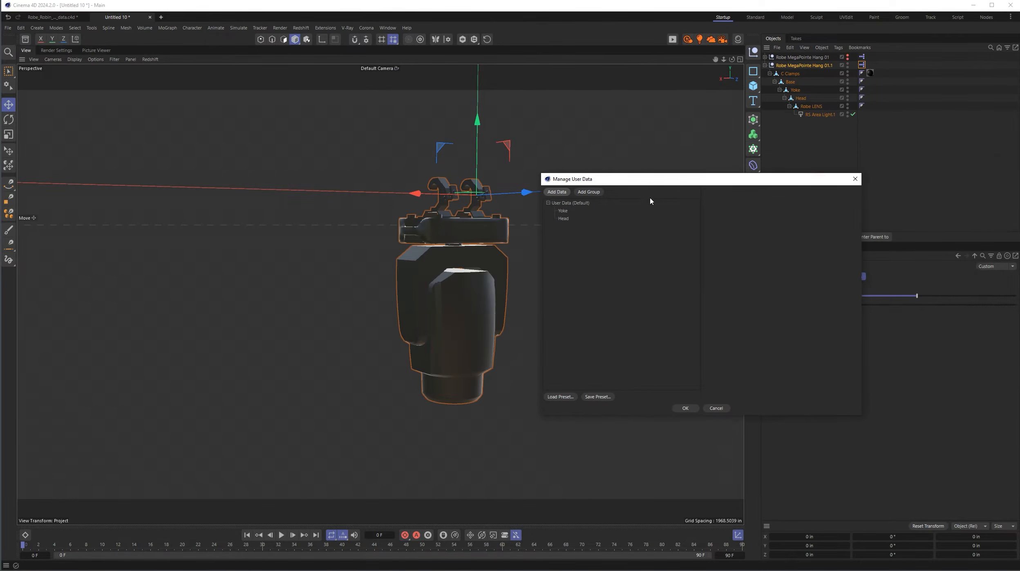
left_click(569, 219)
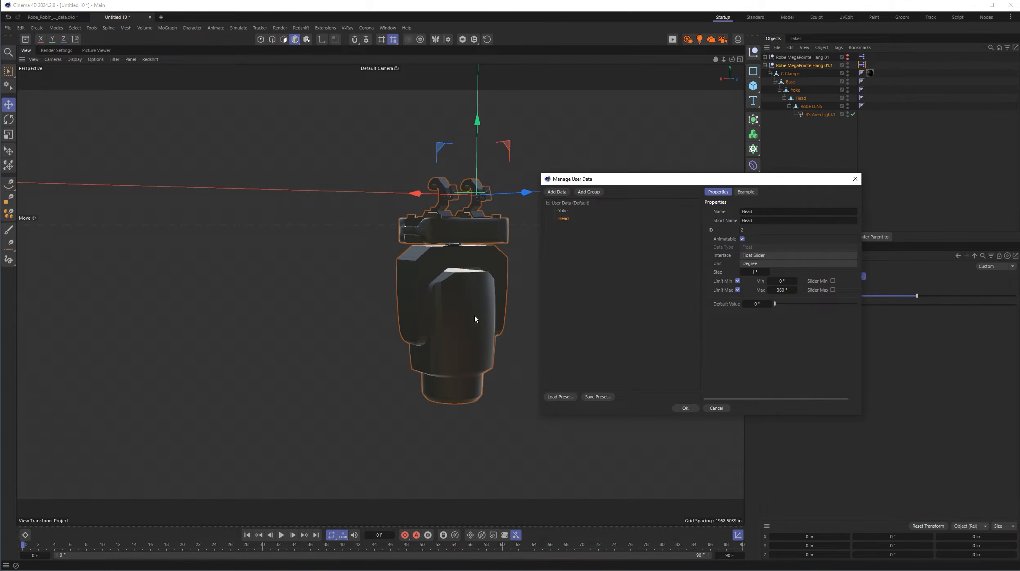
double_click(786, 281)
type("-120")
double_click(781, 290)
type("120")
left_click(685, 408)
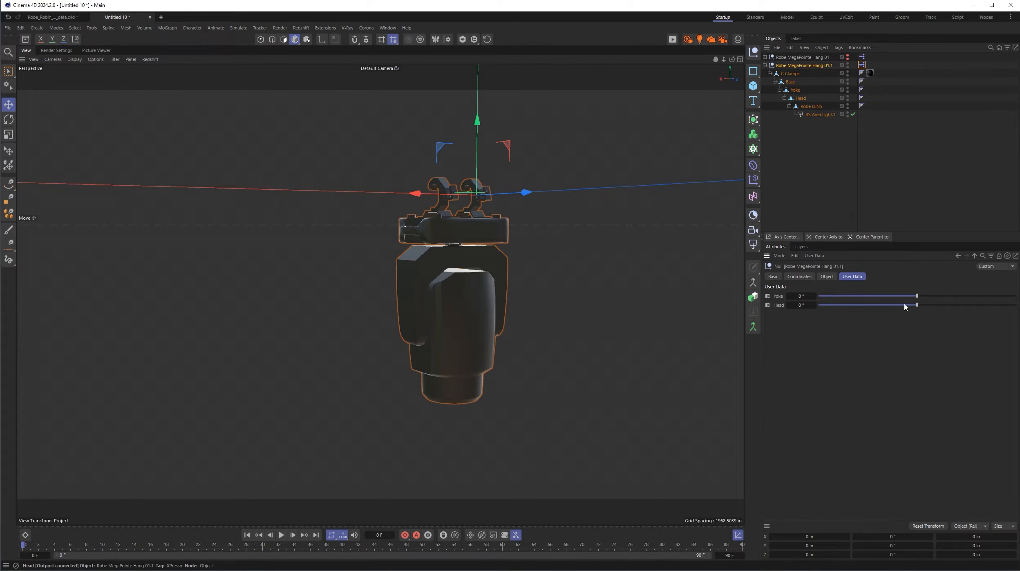
- Test the Head slider up to 120°, reset Head to 0°, and try the Yoke slider in the positive direction
left_click_drag(917, 305, 1015, 315)
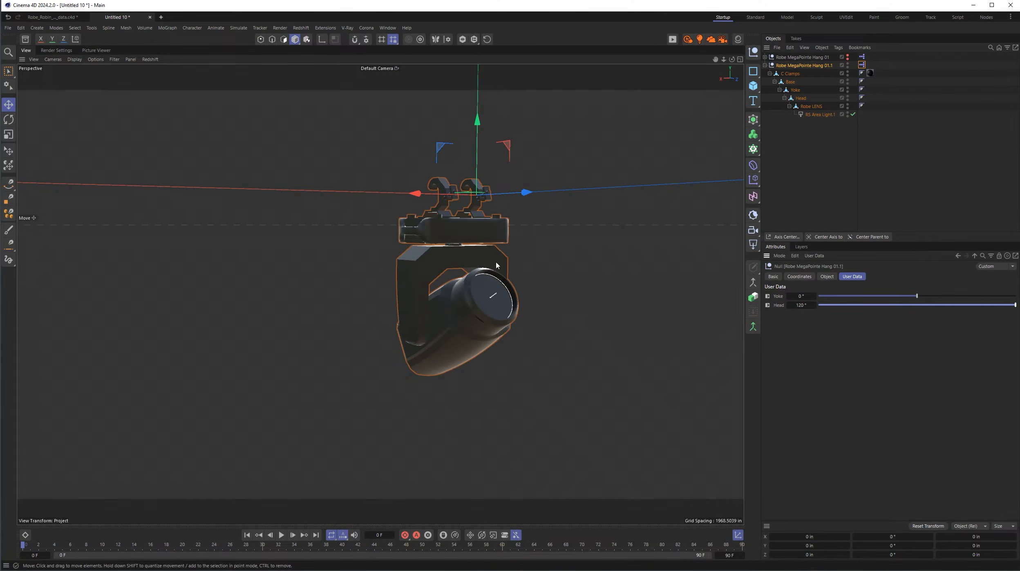
left_click_drag(976, 305, 919, 318)
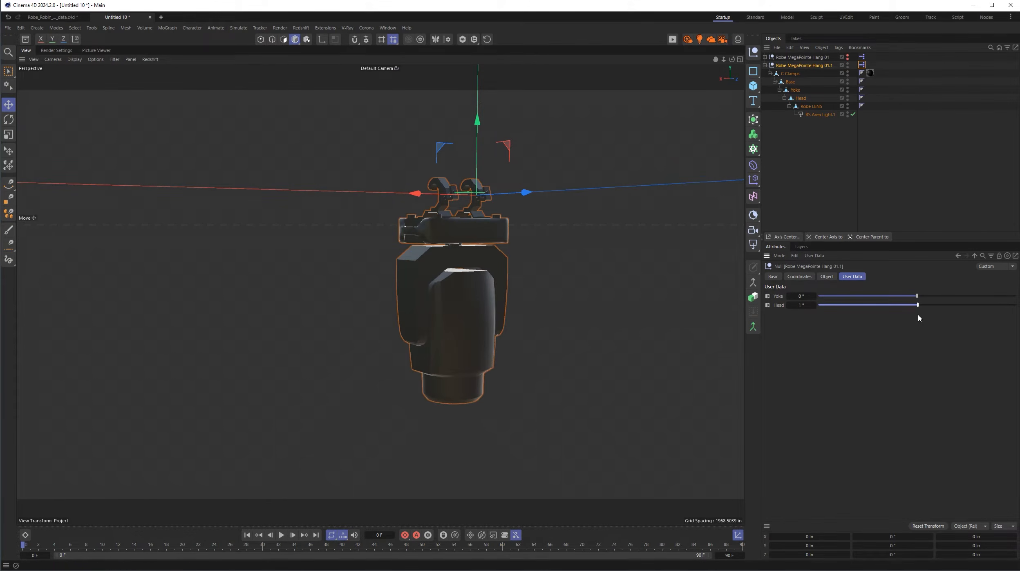
left_click(802, 305)
type("0")
key("Return")
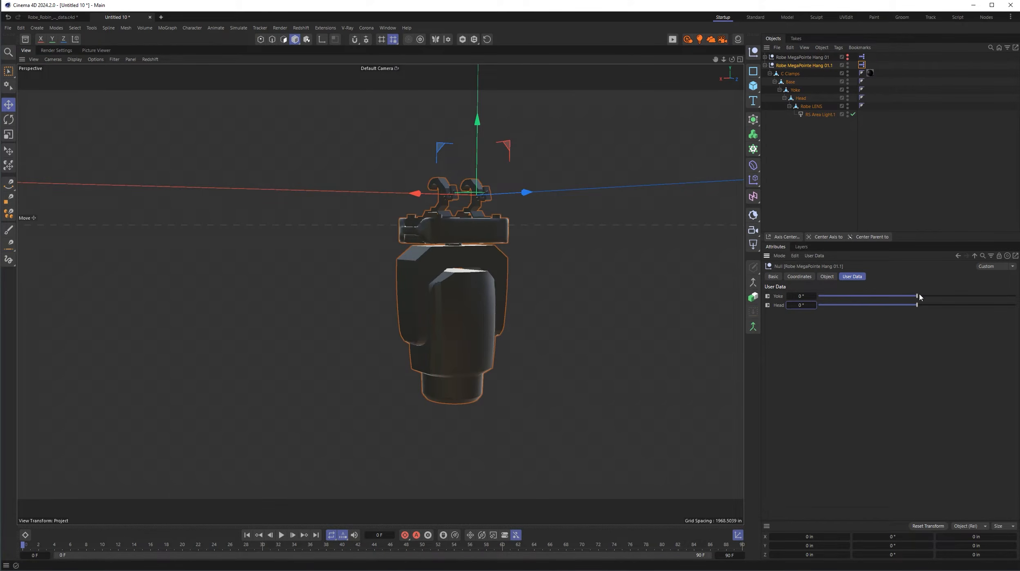
left_click_drag(917, 296, 984, 304)
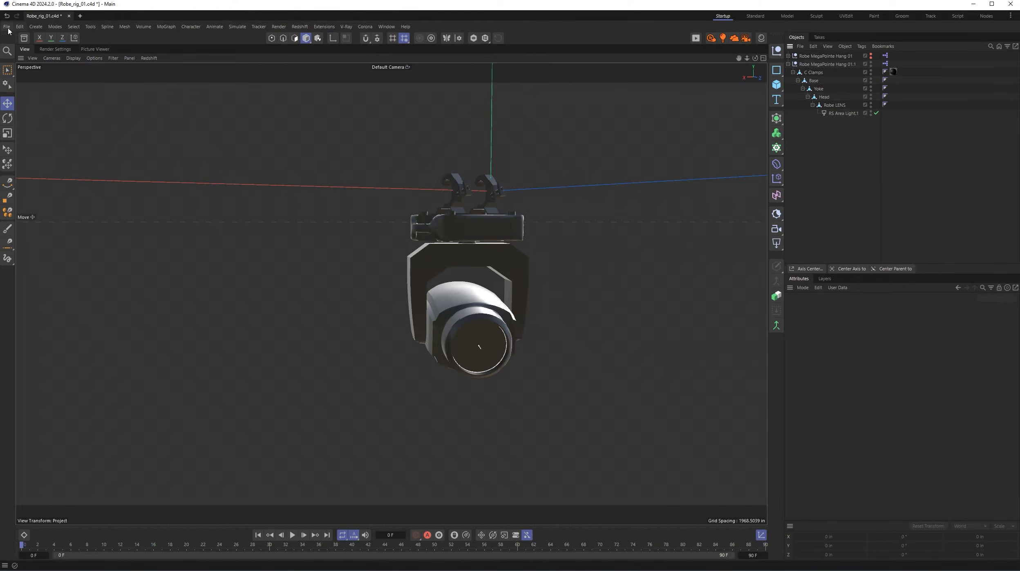
- Add an RS Environment object to the scene and deselect it
left_click(38, 27)
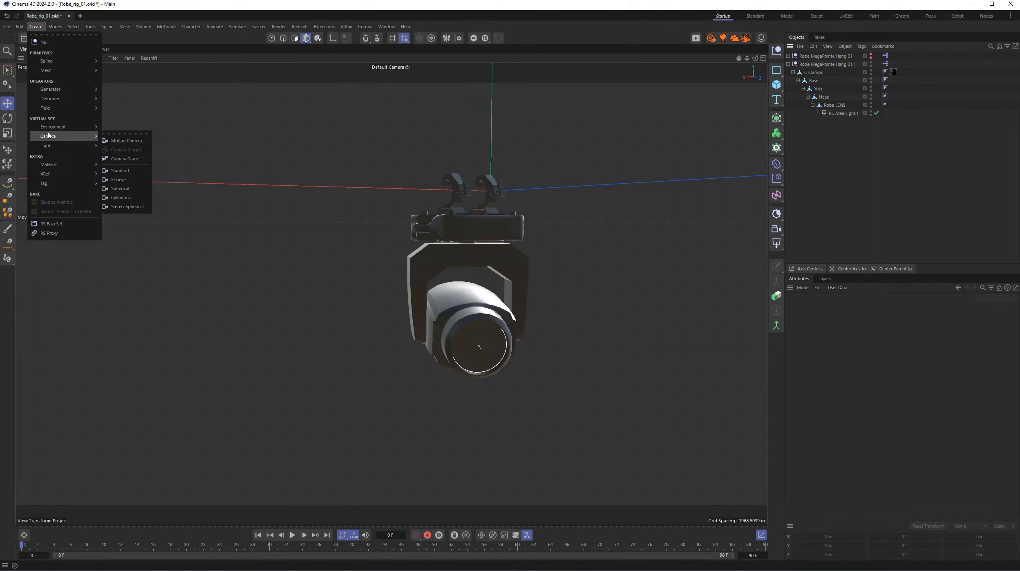
mouse_move(55, 129)
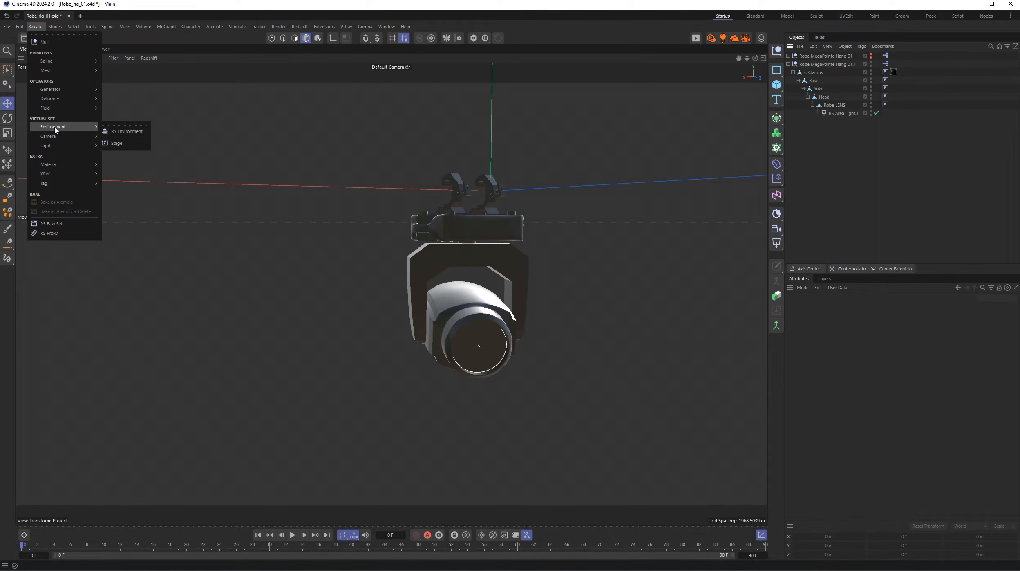
left_click(137, 133)
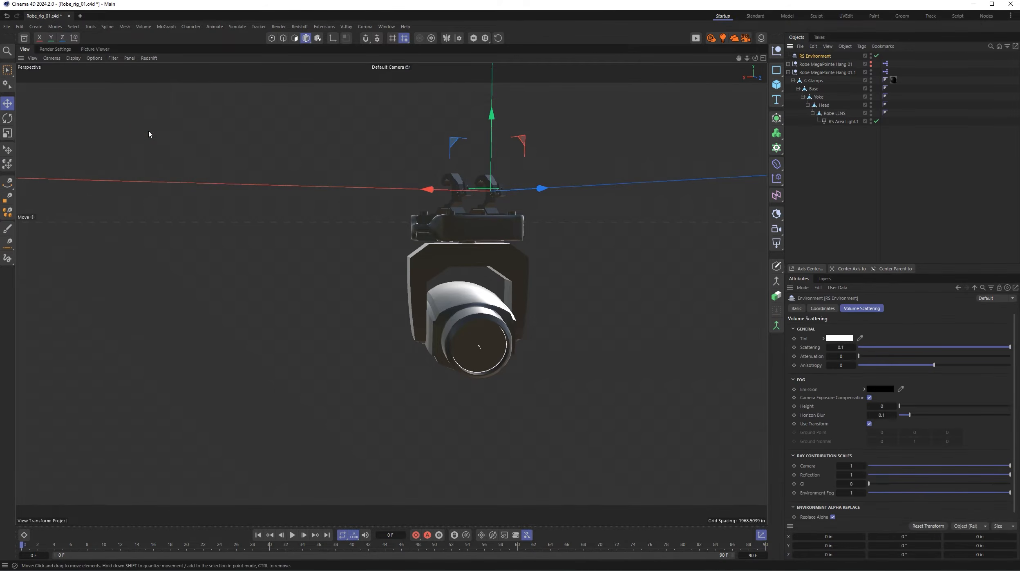
left_click(840, 169)
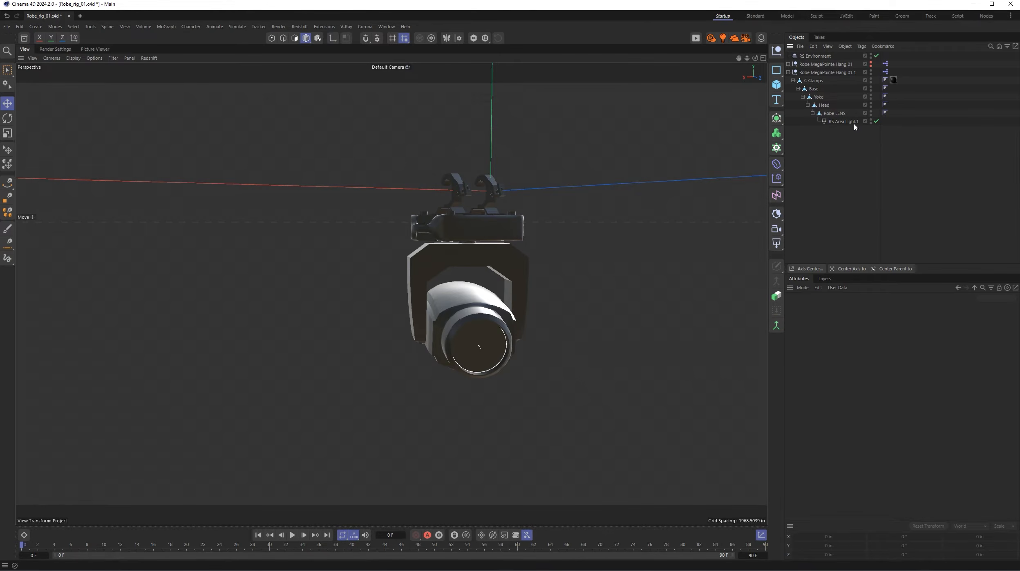
- Show the Robe MegaPointe Hang 01 rig in place of Hang 01.1 and open its user data for management
left_click(871, 74, "alt")
left_click(871, 74, "alt")
left_click(871, 66, "alt")
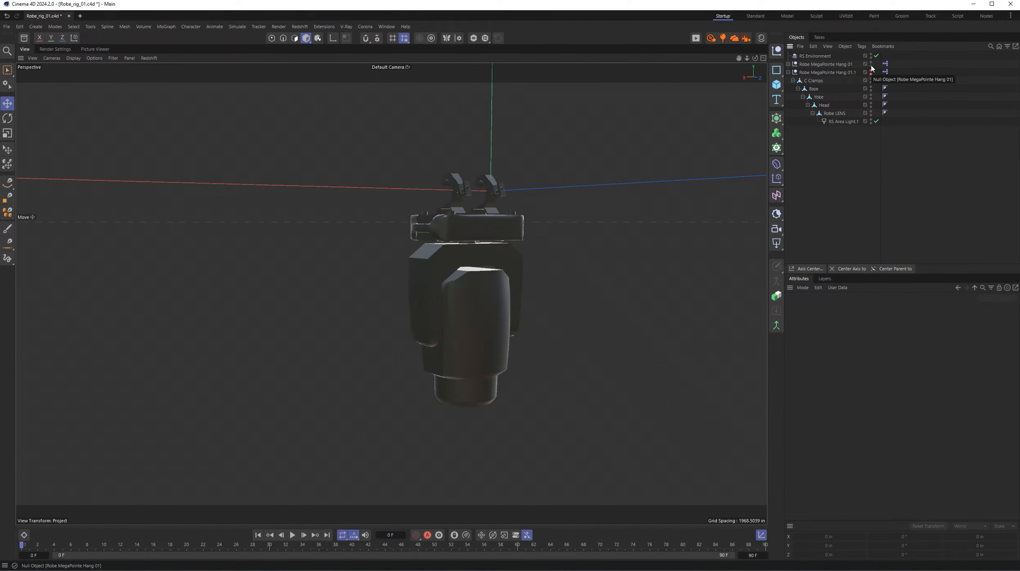
left_click(825, 64)
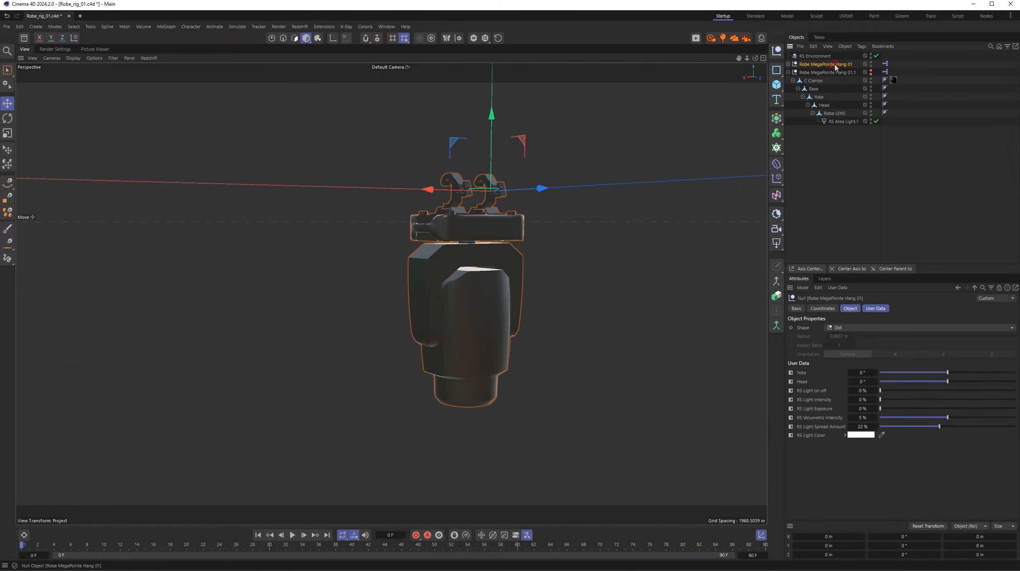
left_click(837, 288)
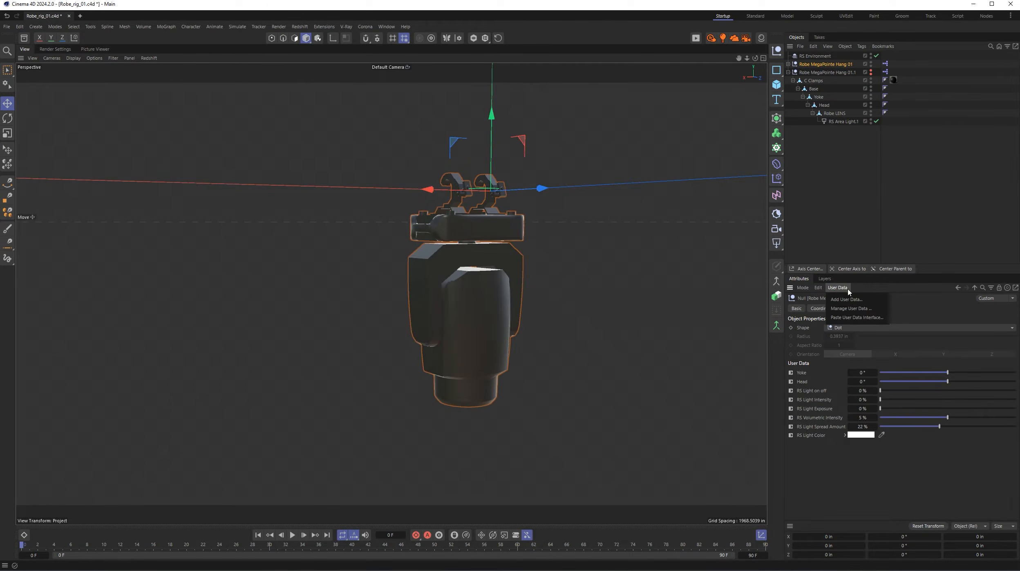
left_click(851, 309)
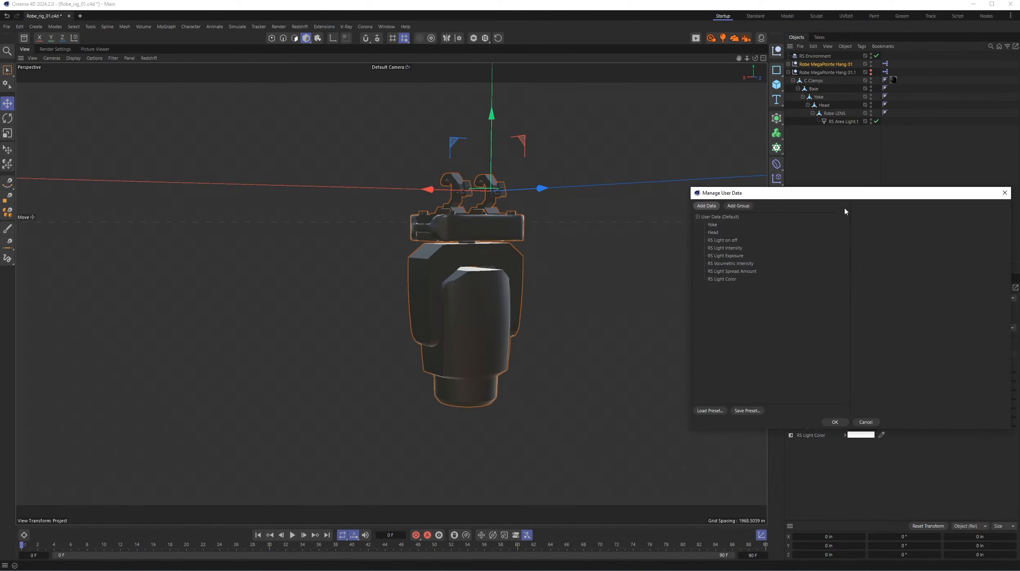
left_click_drag(849, 191, 564, 152)
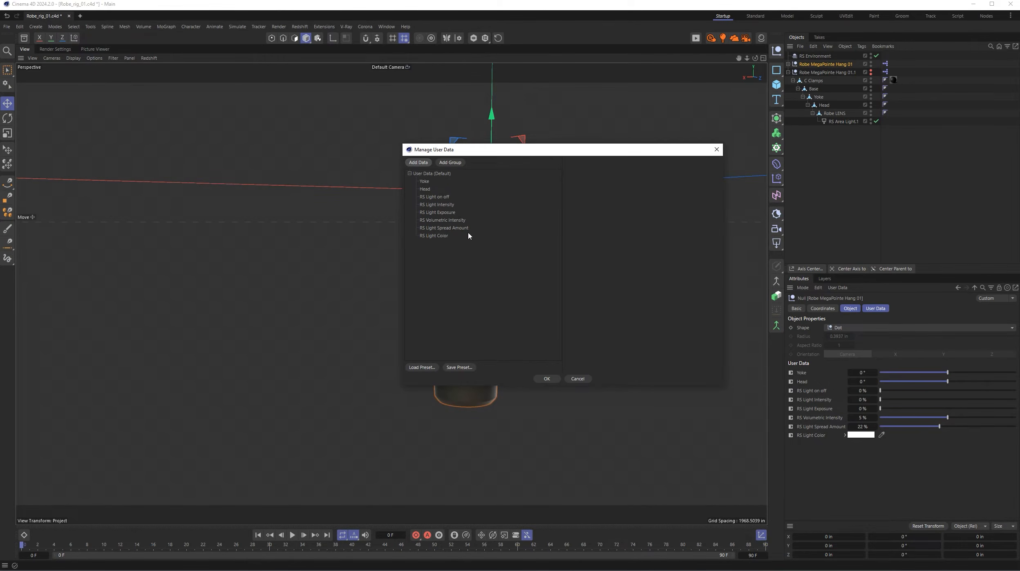
- Examine the properties of the reference rig's RS light entries, from on/off to color, and close the user data without changes
left_click(444, 198)
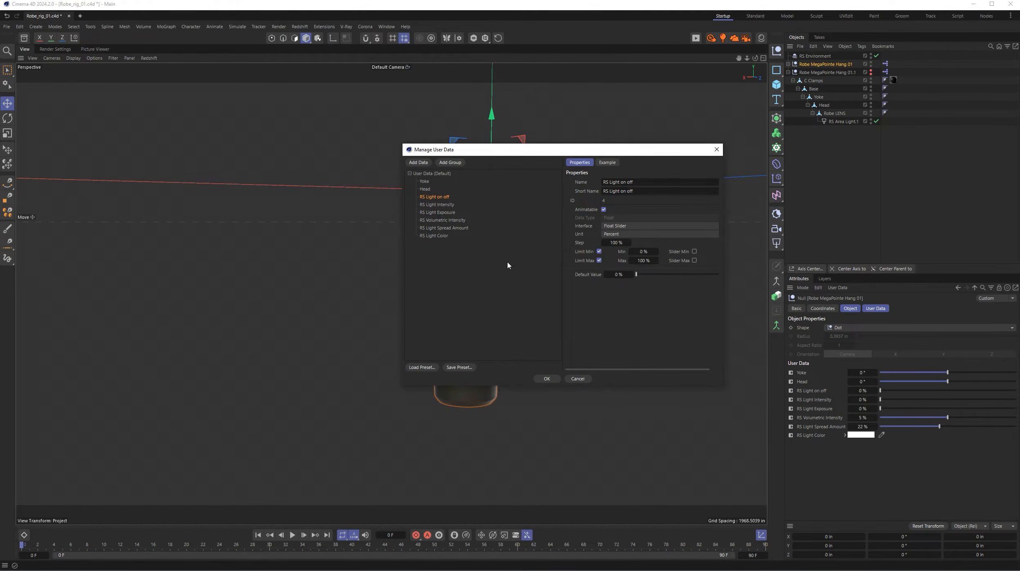
left_click(444, 205)
left_click(450, 213)
left_click(459, 221)
left_click(458, 229)
left_click(441, 236)
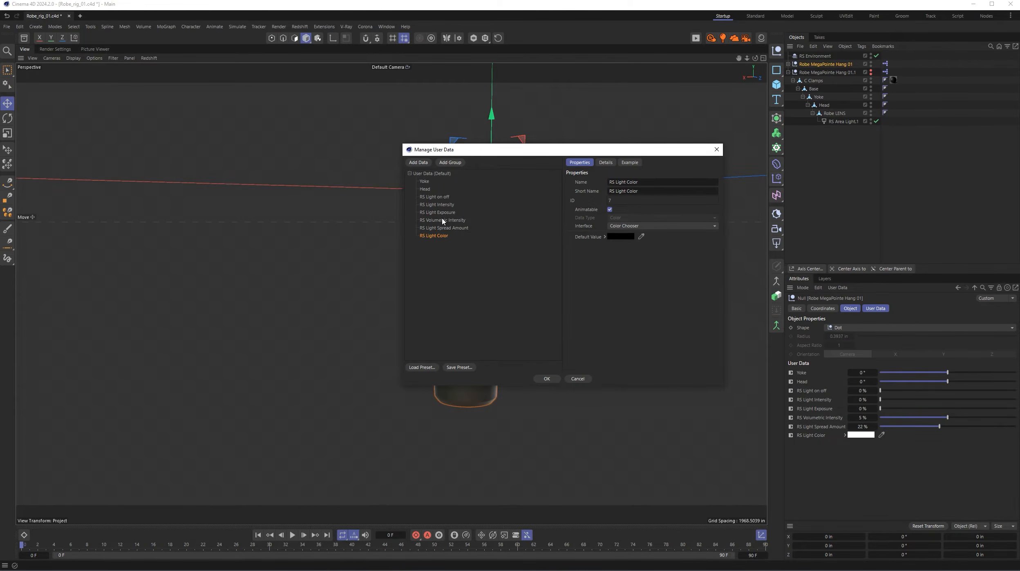
left_click(442, 221)
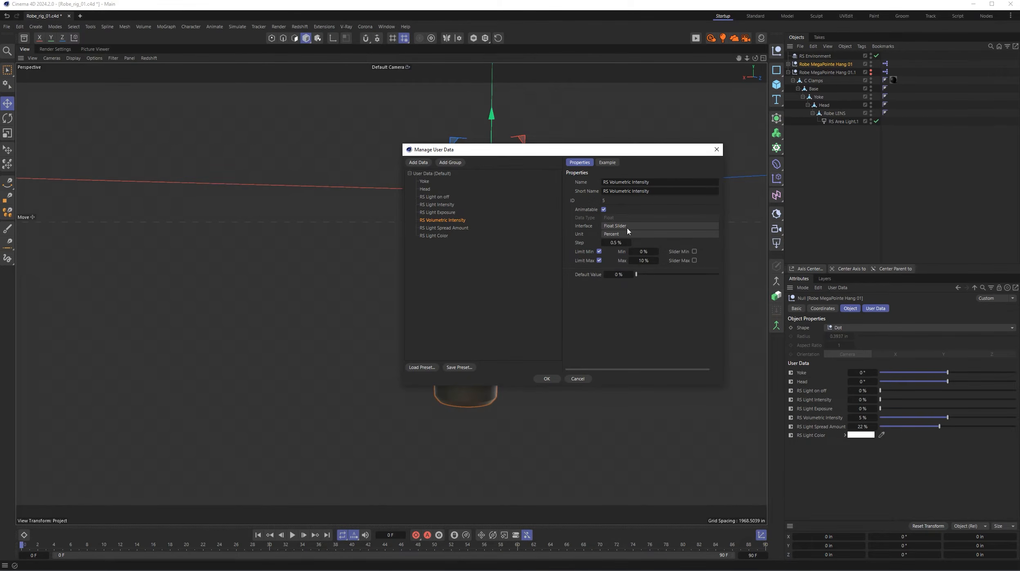
left_click(435, 236)
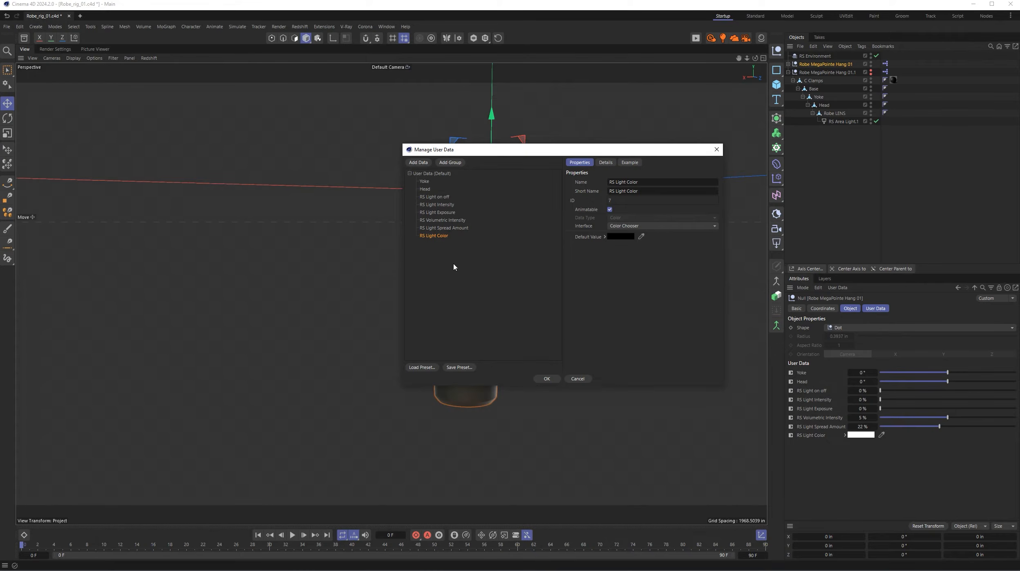
left_click(577, 378)
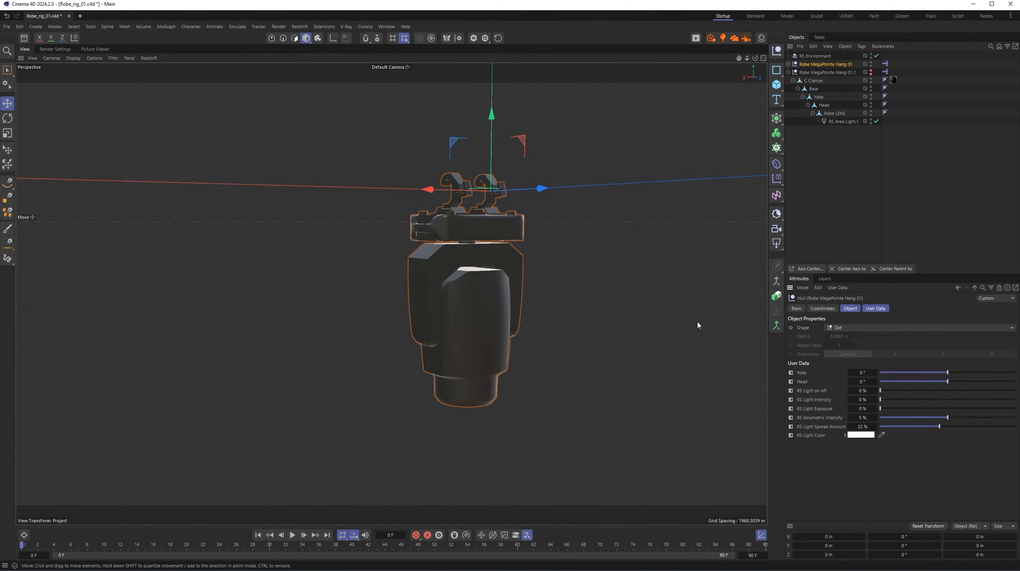
- Hide Hang 01, show the Robe MegaPointe Hang 01.1 rig again, and open the Hang 01.1 null's user data for management
left_click(847, 73)
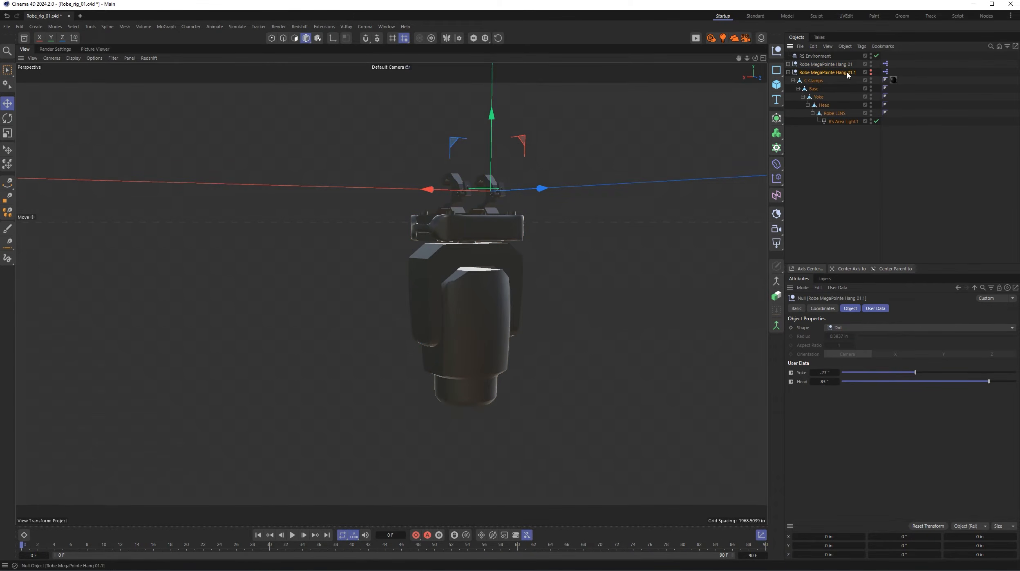
left_click(871, 64)
left_click(871, 73, "alt")
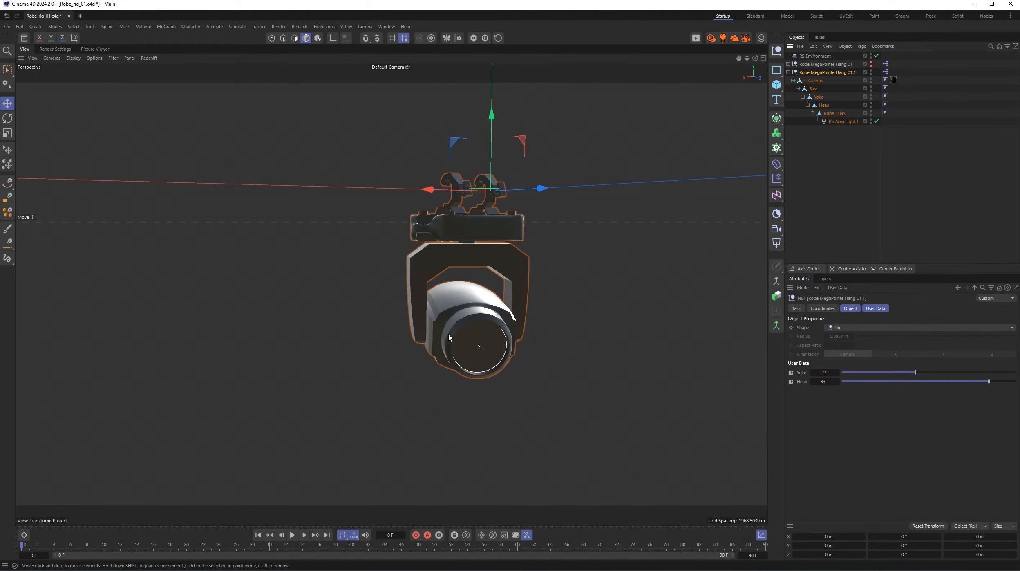
left_click(834, 287)
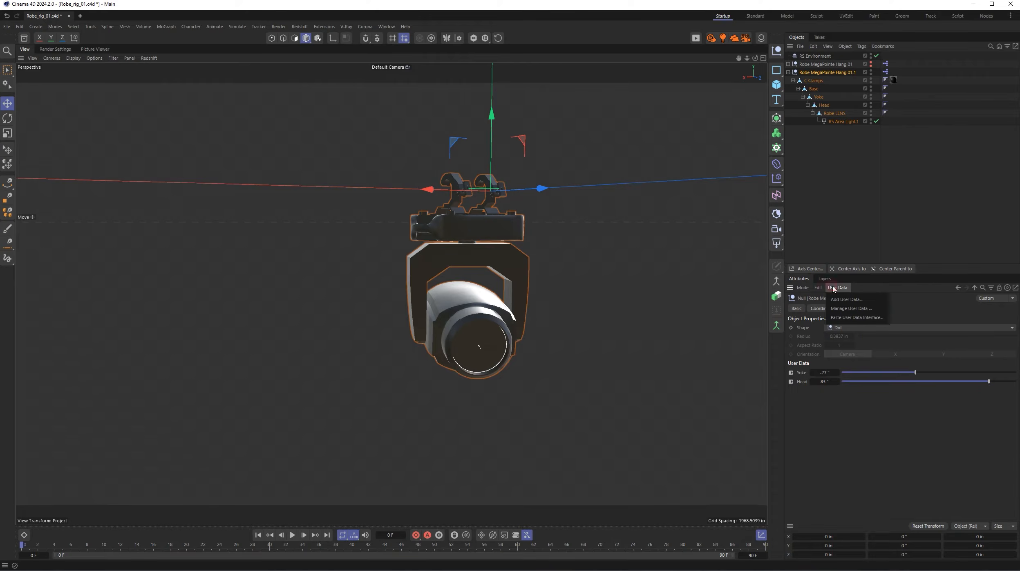
left_click(843, 310)
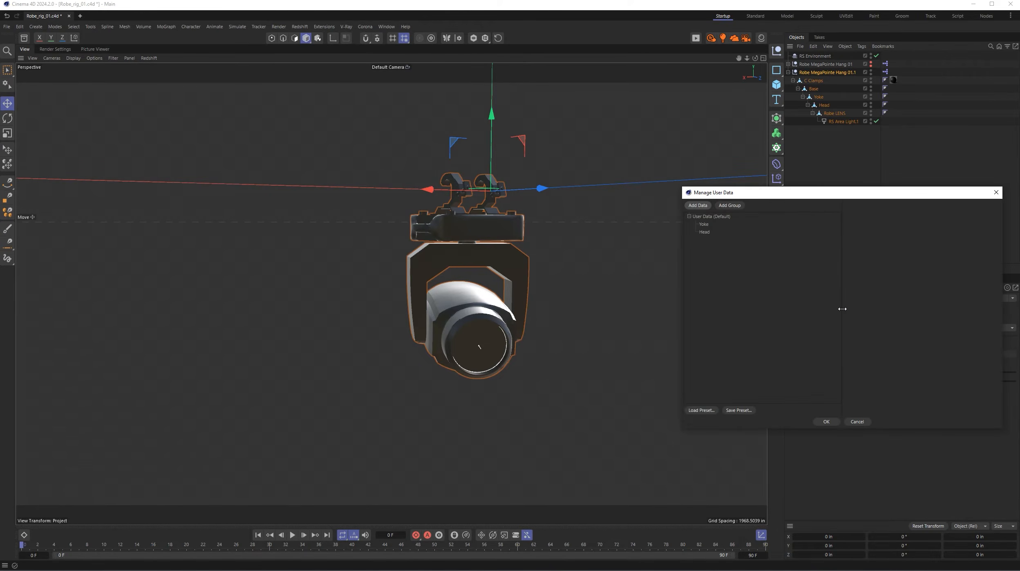
left_click_drag(817, 197, 569, 160)
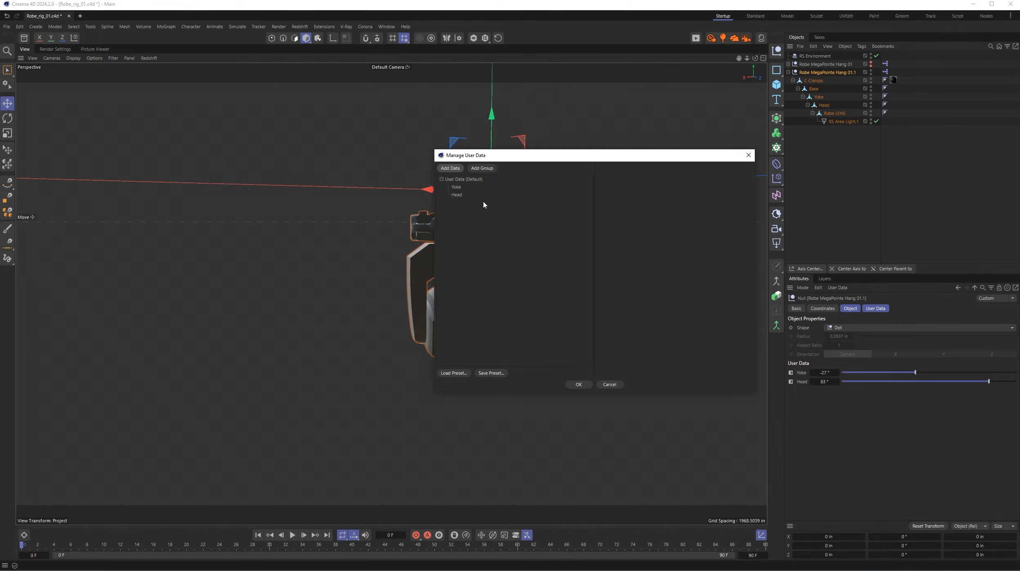
- Add a user data entry named RS Light on off with the Float Slider interface and a 100% step
left_click(453, 169)
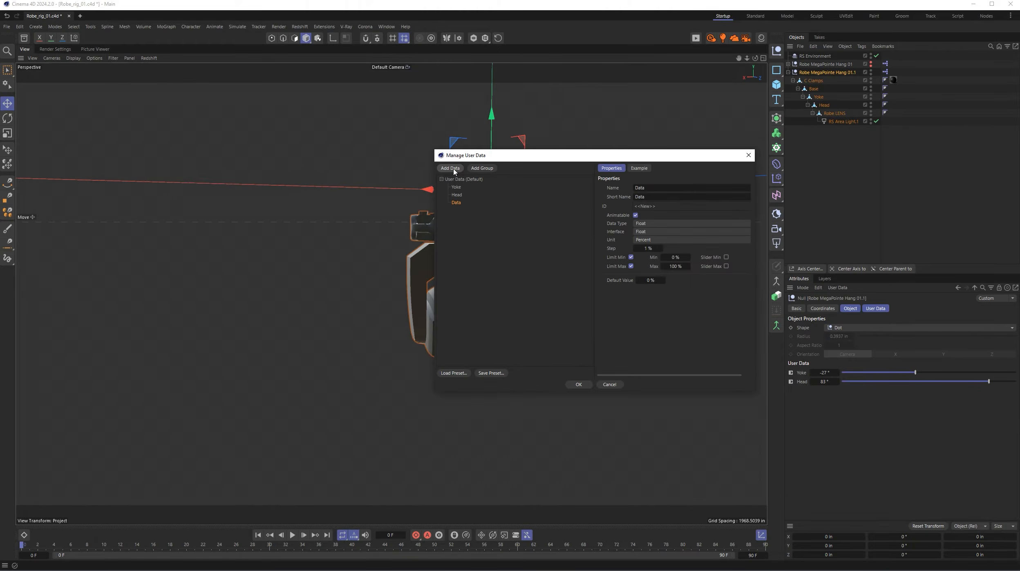
left_click(656, 188)
type("R")
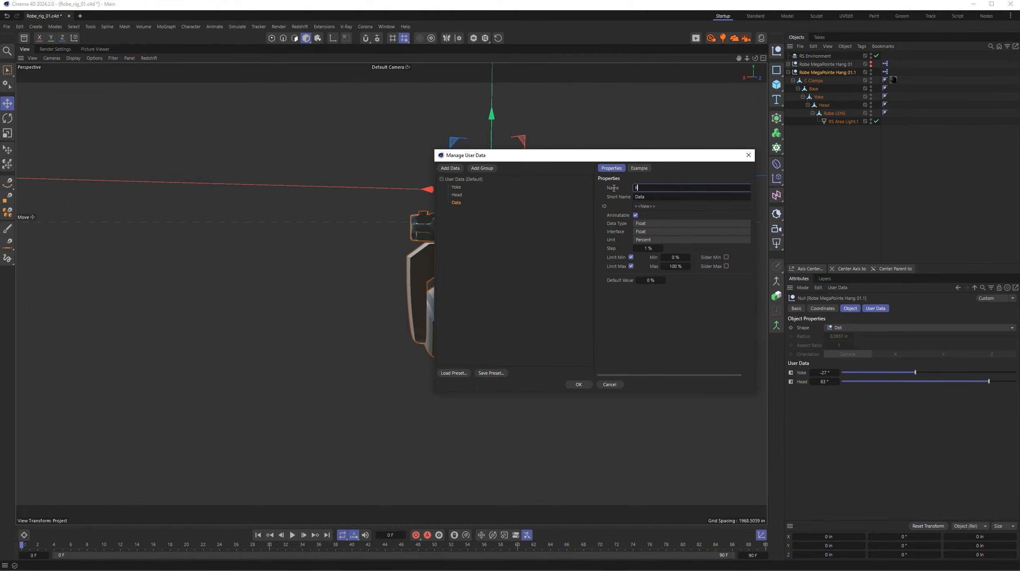
type("S Light on")
key("BackSpace")
left_click(658, 232)
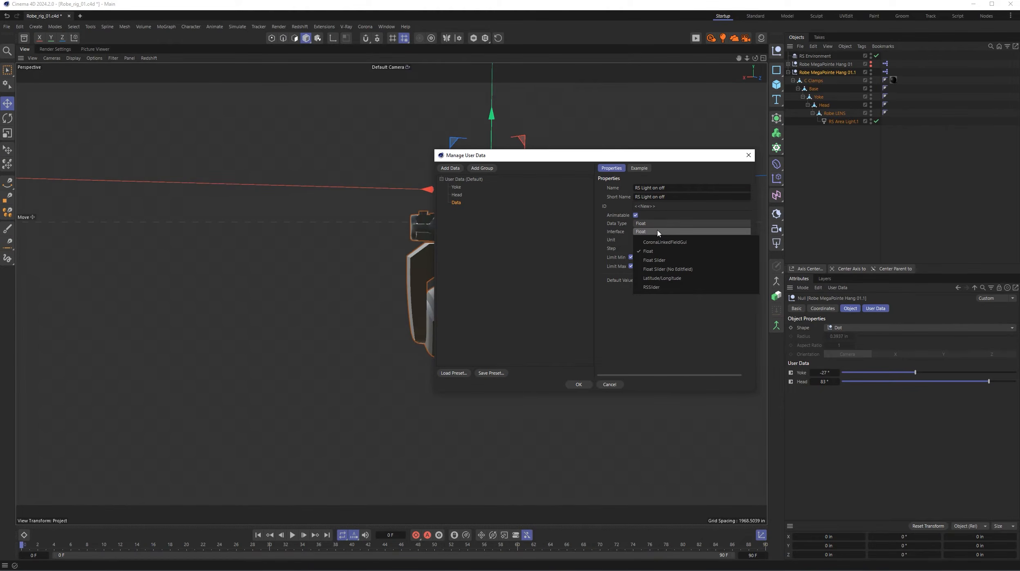
left_click(660, 260)
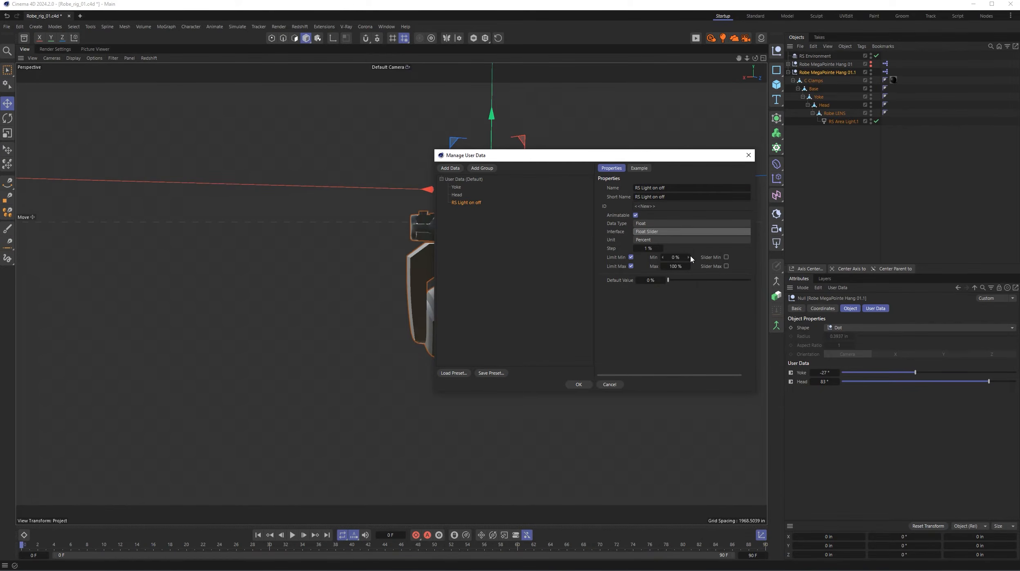
left_click(646, 249)
type("100")
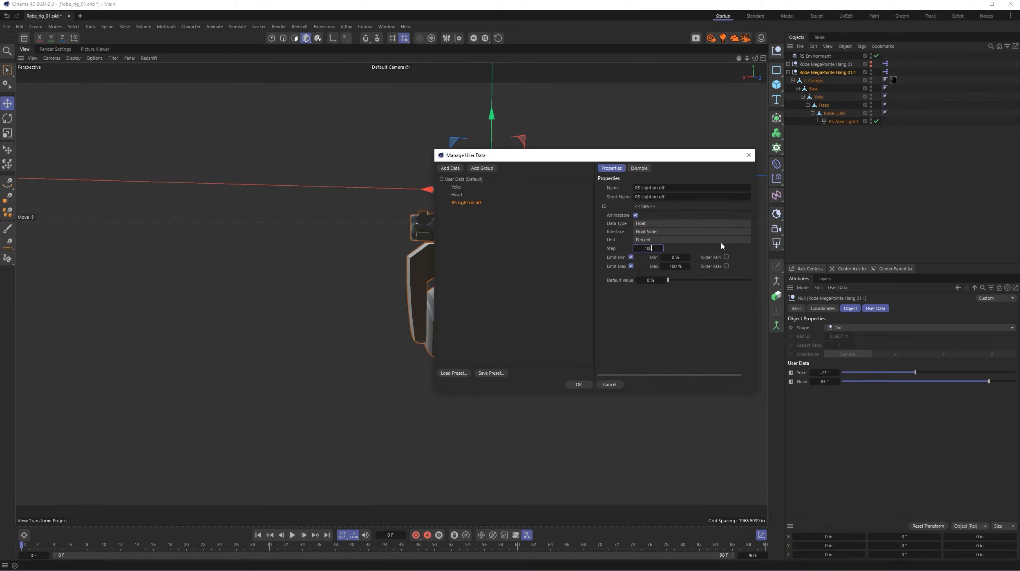
key("Return")
left_click(706, 313)
- Add a user data entry named RS Light Intesntiy with the Float Slider interface
left_click(450, 169)
left_click_drag(661, 187, 613, 187)
type("Li")
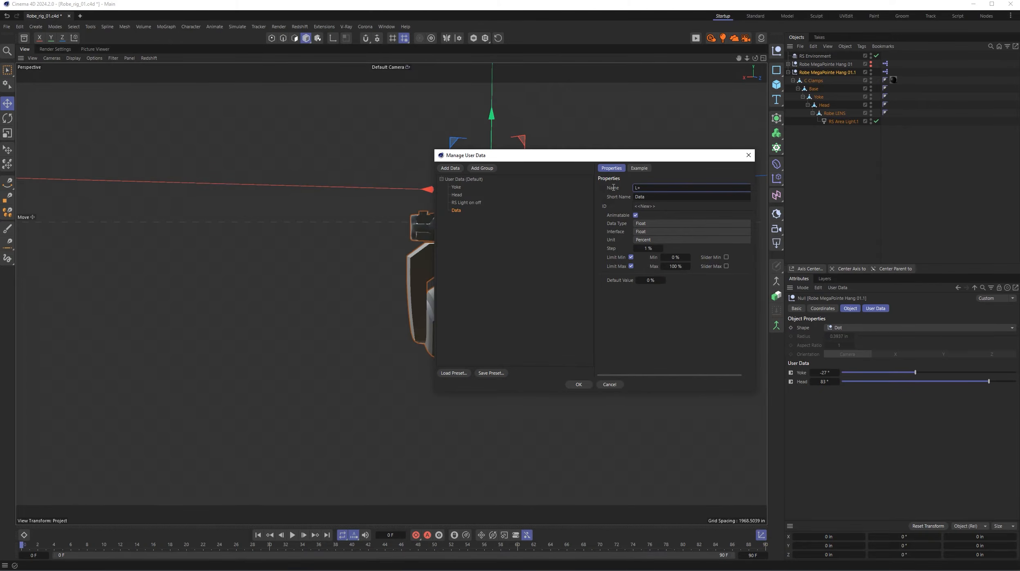
type("RS Light Intesntiy")
left_click(663, 232)
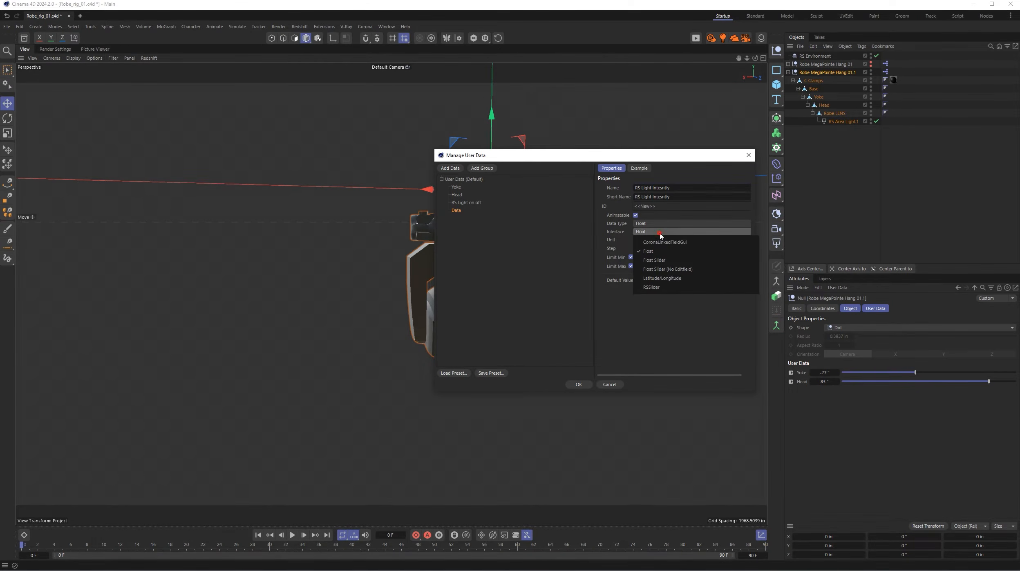
left_click(662, 261)
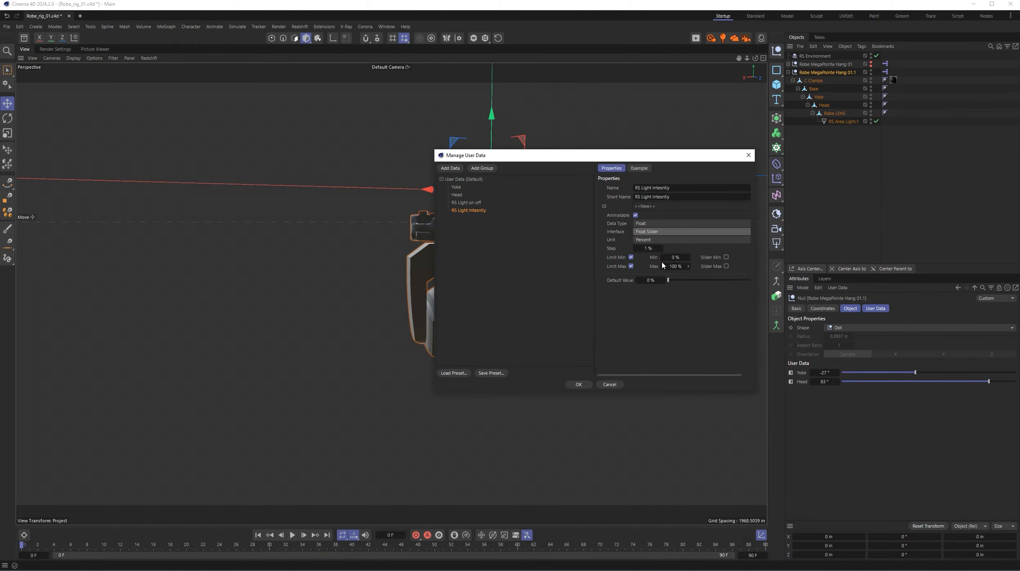
- Set the light intensity entry's maximum limit to 1000%
left_click(675, 266)
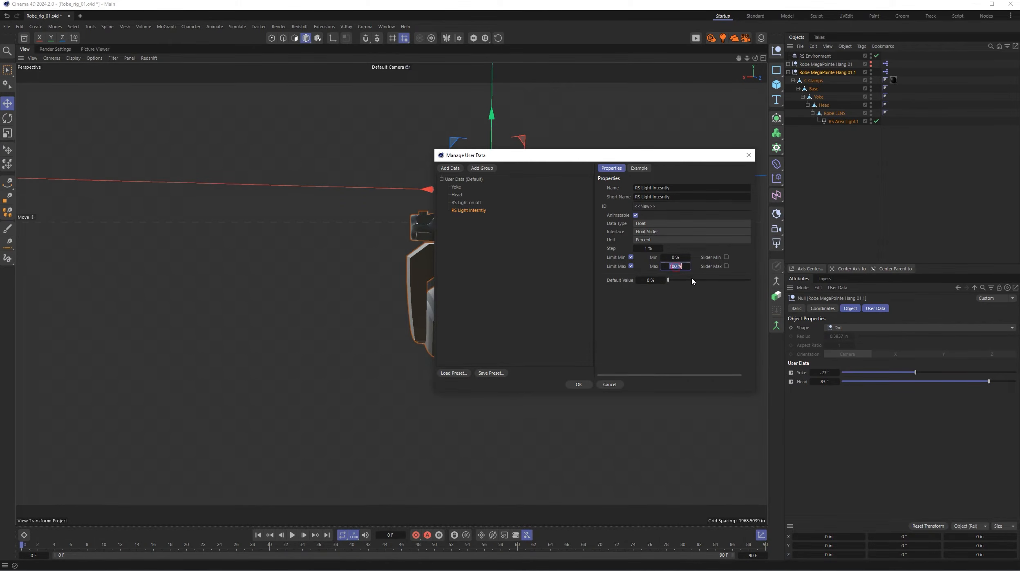
type("1000")
key("Return")
key("Tab")
type("10")
- Add a user data entry named RS Light Exposure with the Float Slider interface and a maximum of 1000%
left_click(456, 168)
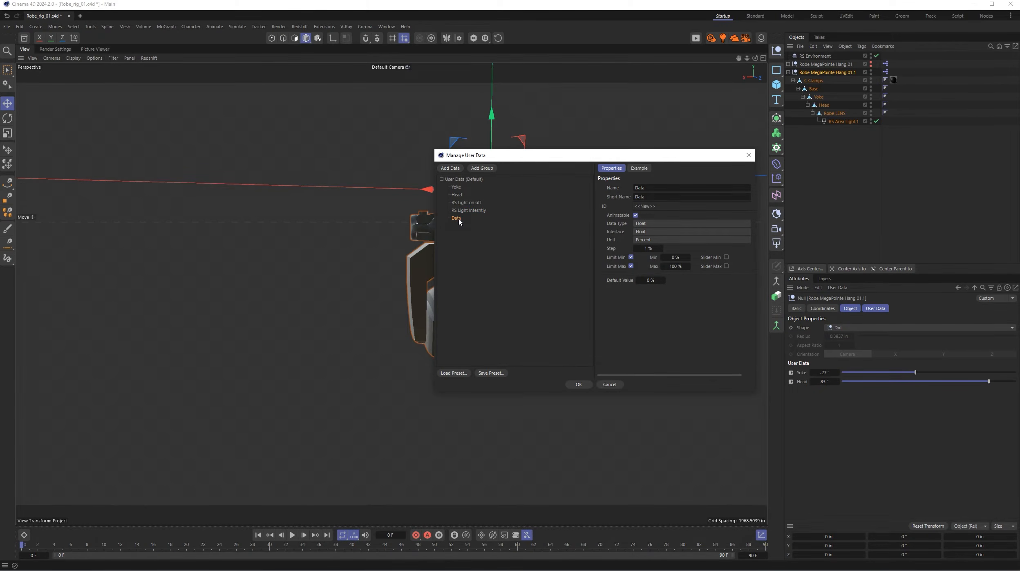
left_click_drag(653, 189, 615, 190)
type("RS Light Exposure")
left_click(645, 232)
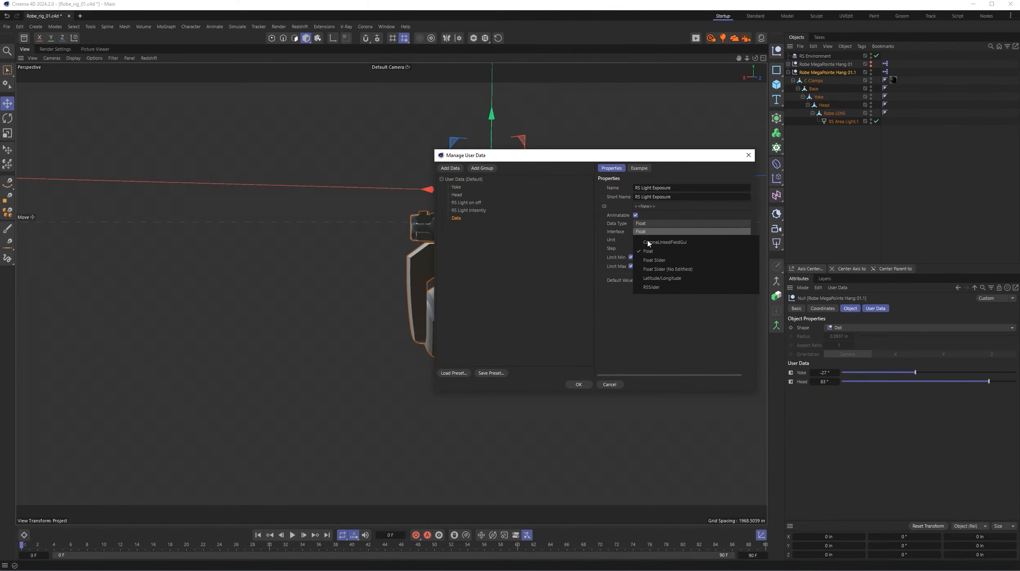
left_click(656, 260)
left_click(679, 267)
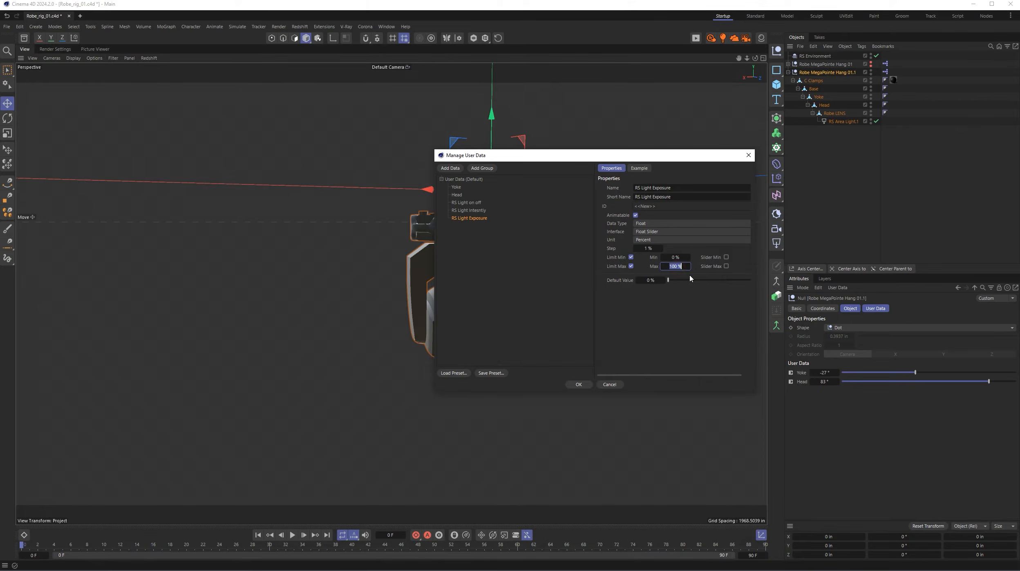
type("1000")
key("Return")
- Add a user data entry named RS Light Spread with the Float Slider interface
left_click(447, 168)
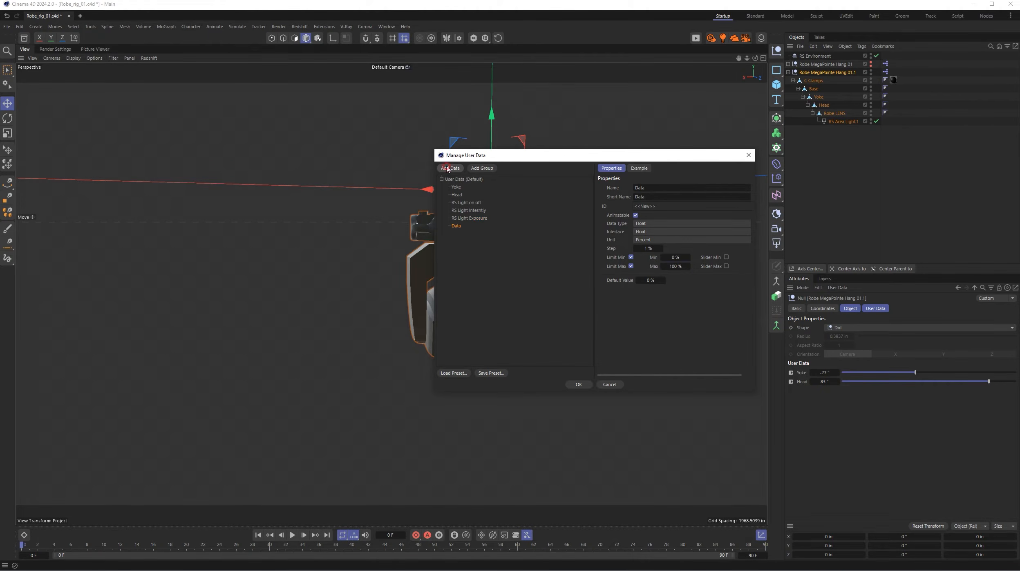
double_click(648, 190)
type("RS")
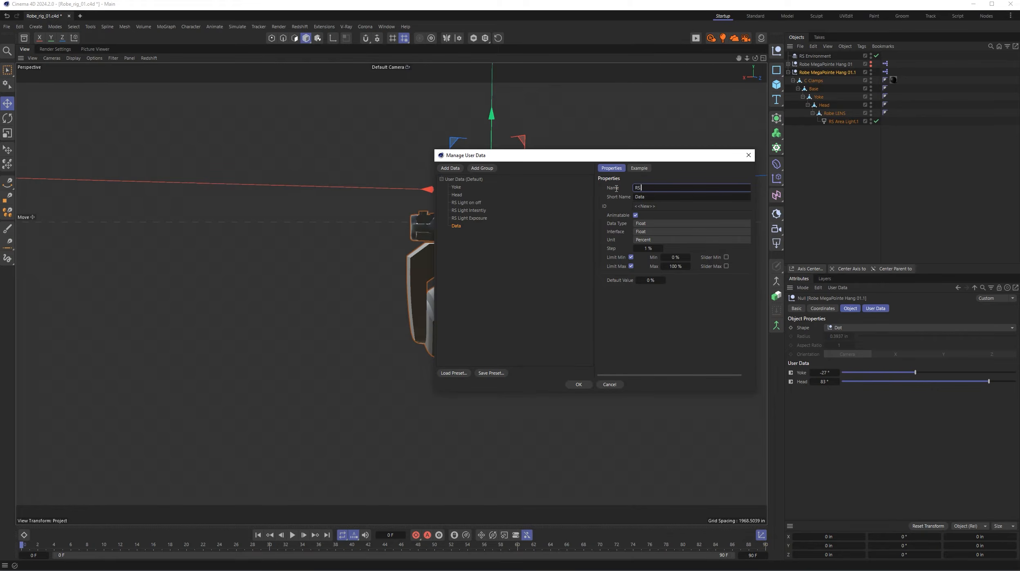
type(" Light Spread")
left_click(651, 230)
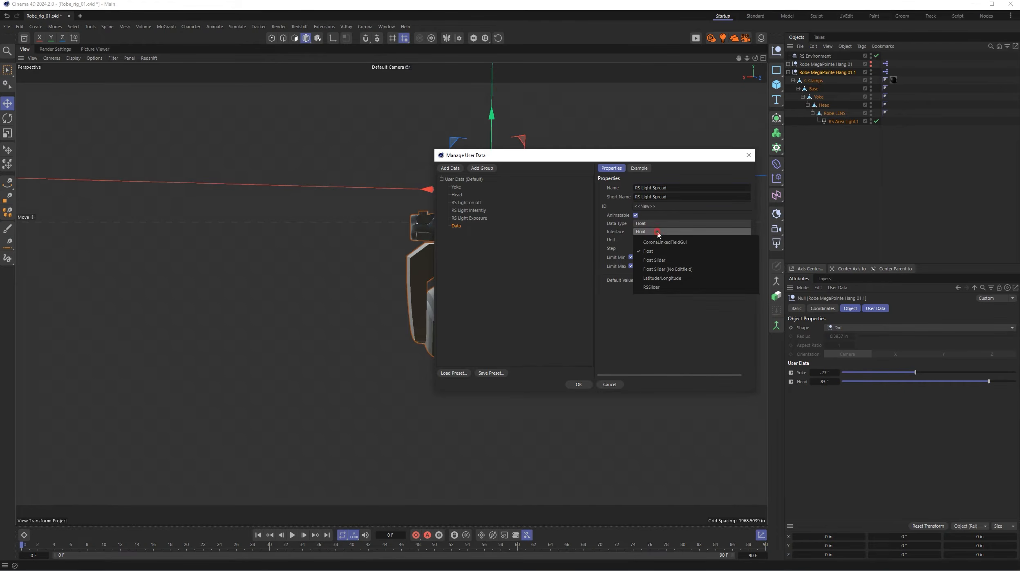
left_click(660, 262)
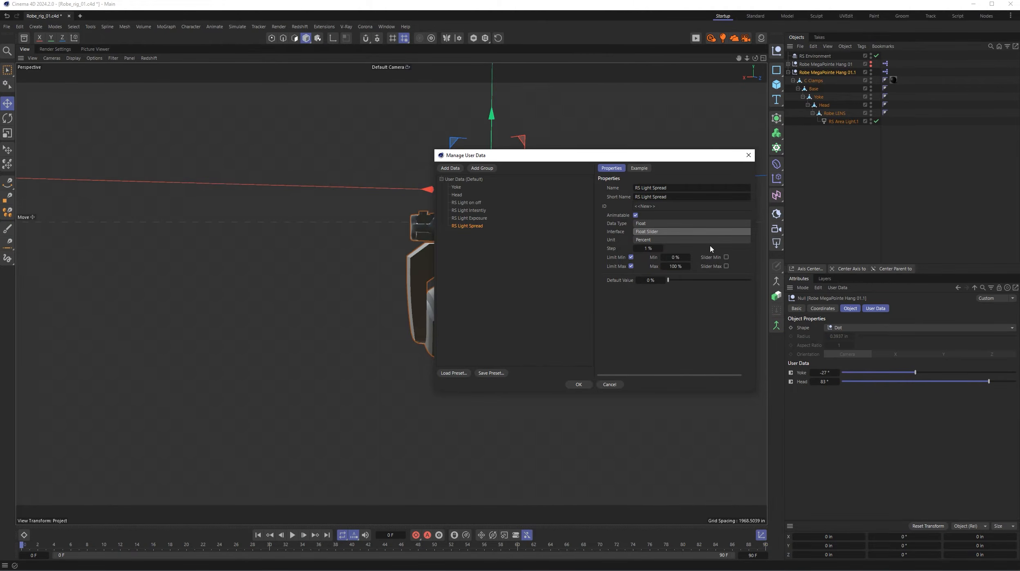
- Set the RS Light Spread entry's maximum limit to 50%
left_click(674, 266)
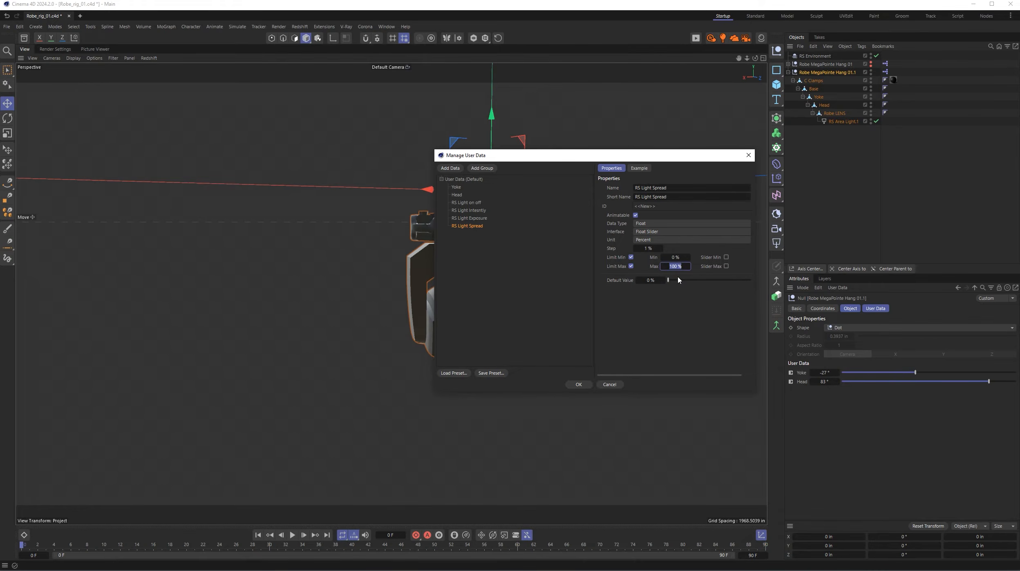
type("50")
left_click(680, 294)
- Add a user data entry named RS Light Volumetrics with the Float Slider interface
left_click(449, 167)
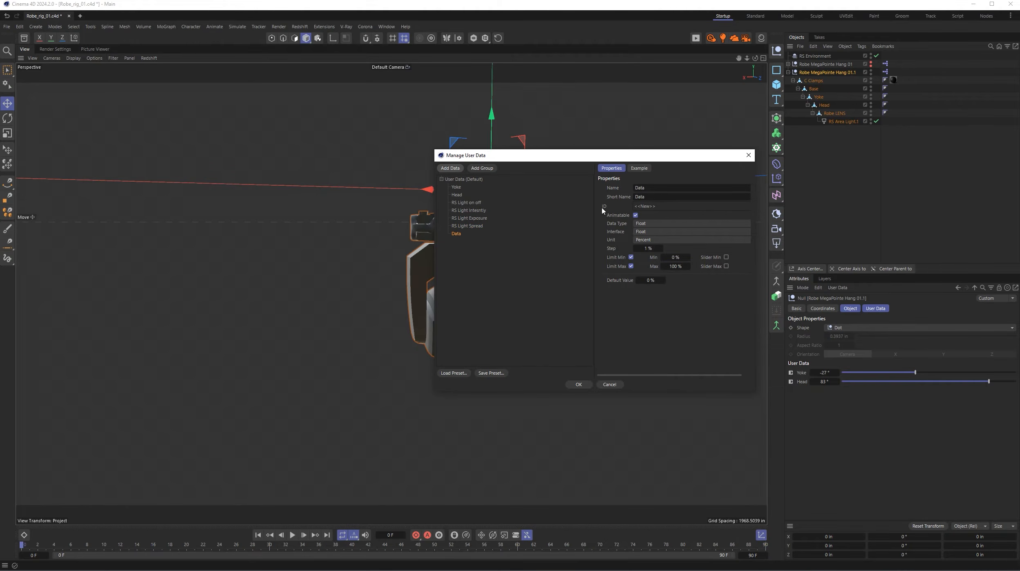
left_click_drag(655, 188, 609, 189)
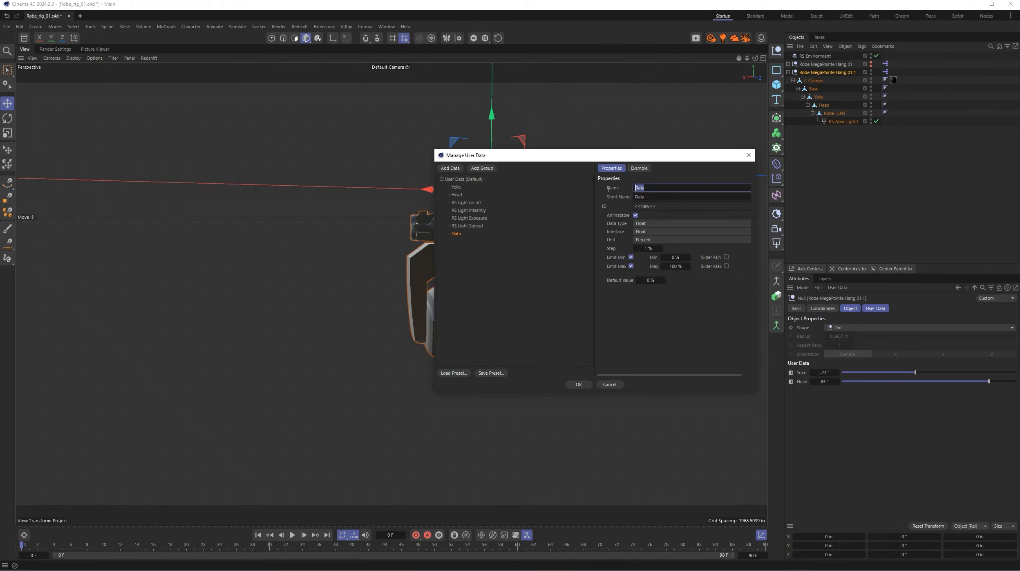
type("RS Light Volumetrics")
left_click(656, 232)
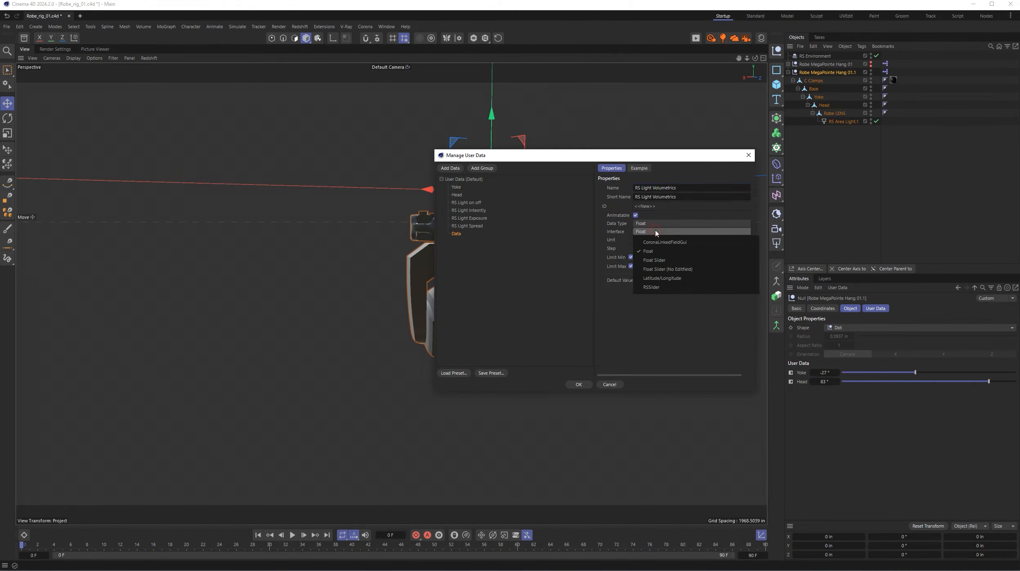
left_click(654, 260)
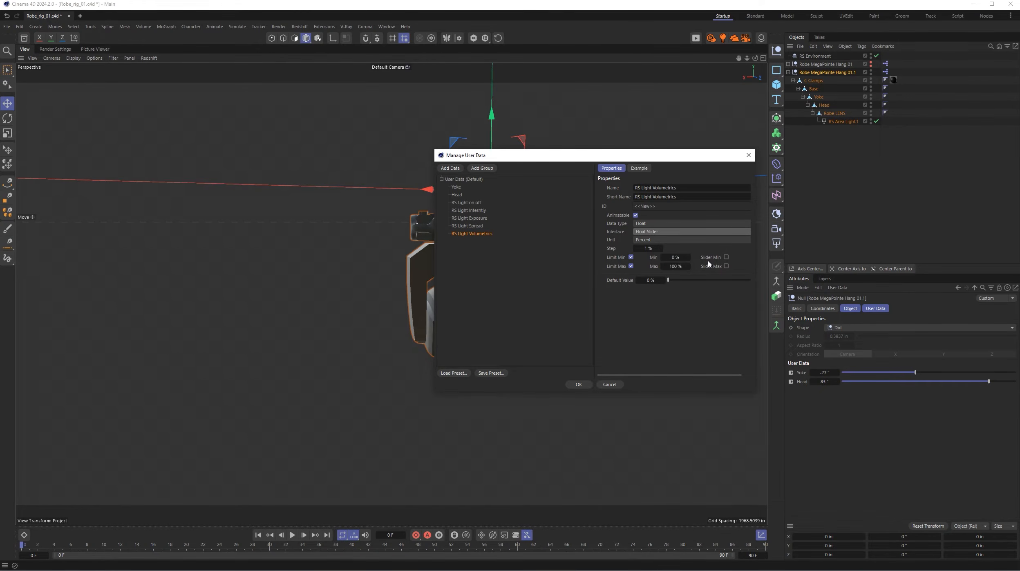
- Set the RS Light Volumetrics entry's maximum limit to 10% and its step to 0.5%
left_click(676, 266)
type("10")
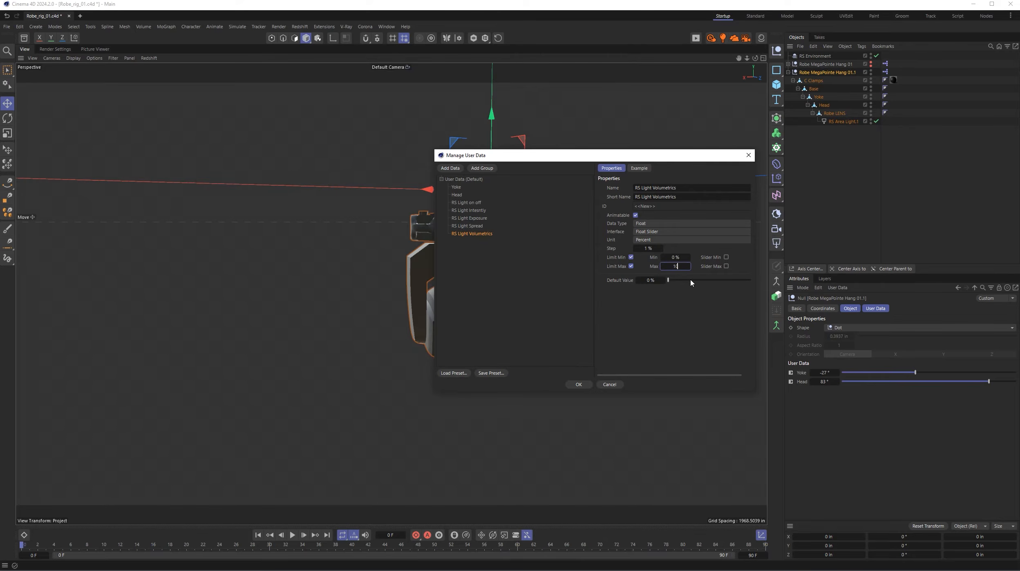
left_click(649, 248)
type(".5")
- Add a user data entry named RS Light Color with the Color data type
left_click(451, 168)
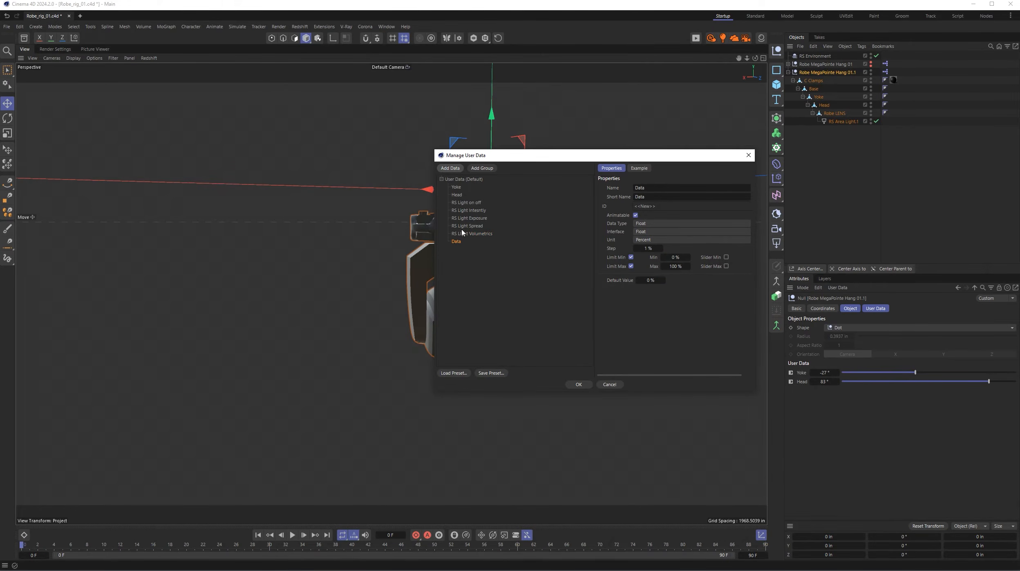
double_click(659, 187)
type("E")
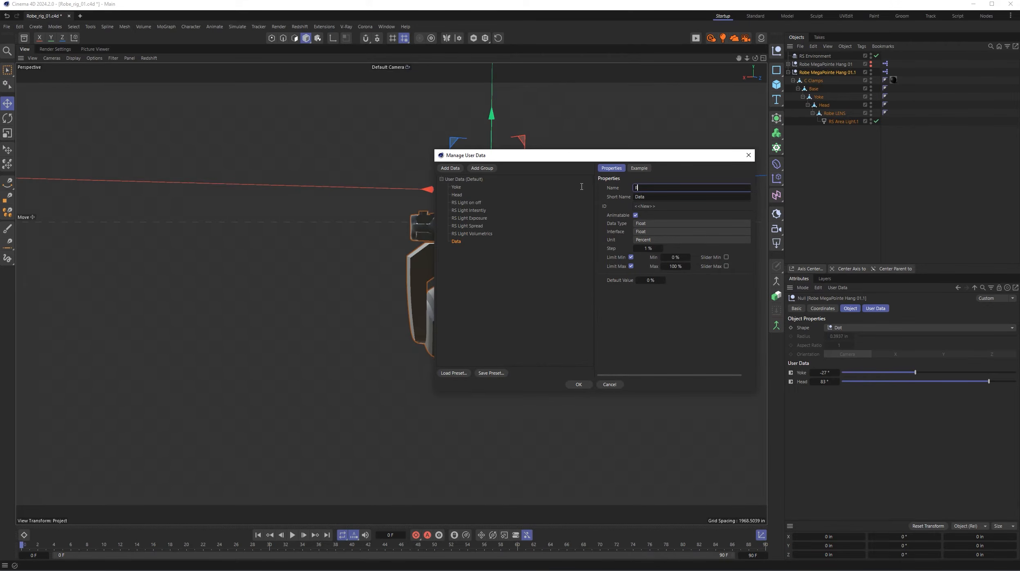
type("S")
type(" Light COlo")
type("r")
key("Left")
key("Left")
key("BackSpace")
type("o")
left_click(652, 224)
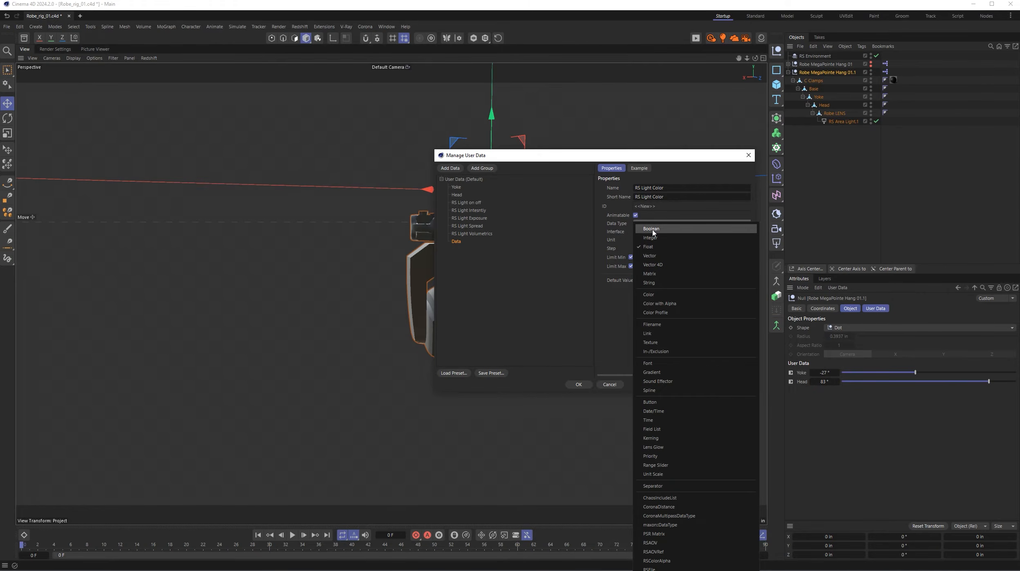
left_click(653, 294)
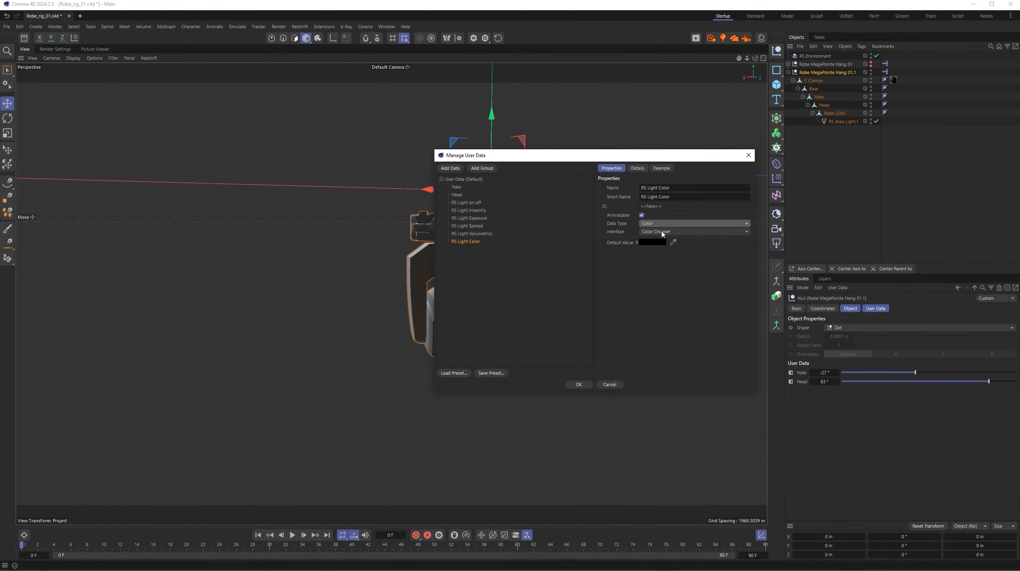
- Inspect the RS Light Color entry's default colour settings and move RS Light Volumetrics above RS Light Spread in the user data list
left_click(637, 242)
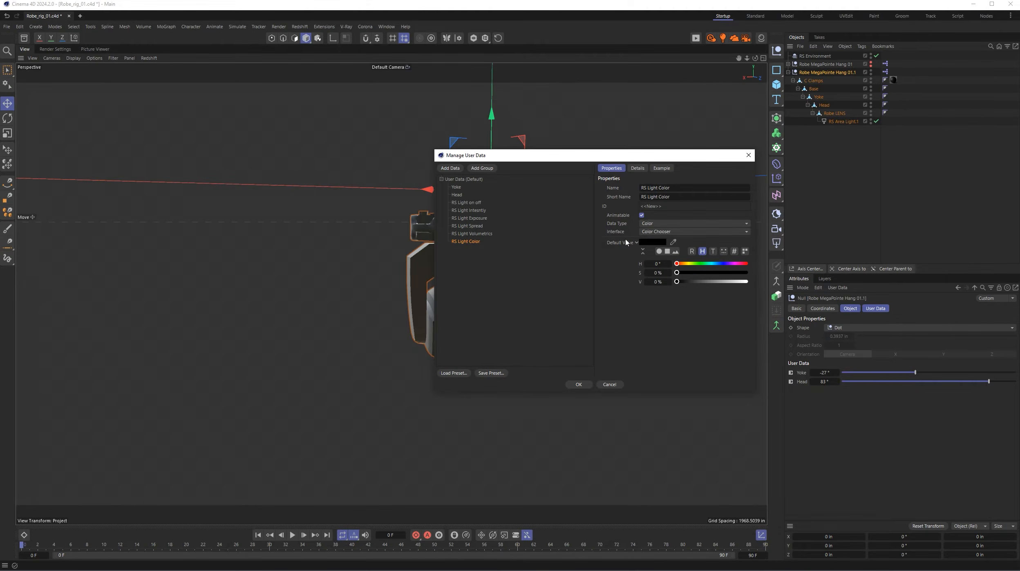
left_click(636, 243)
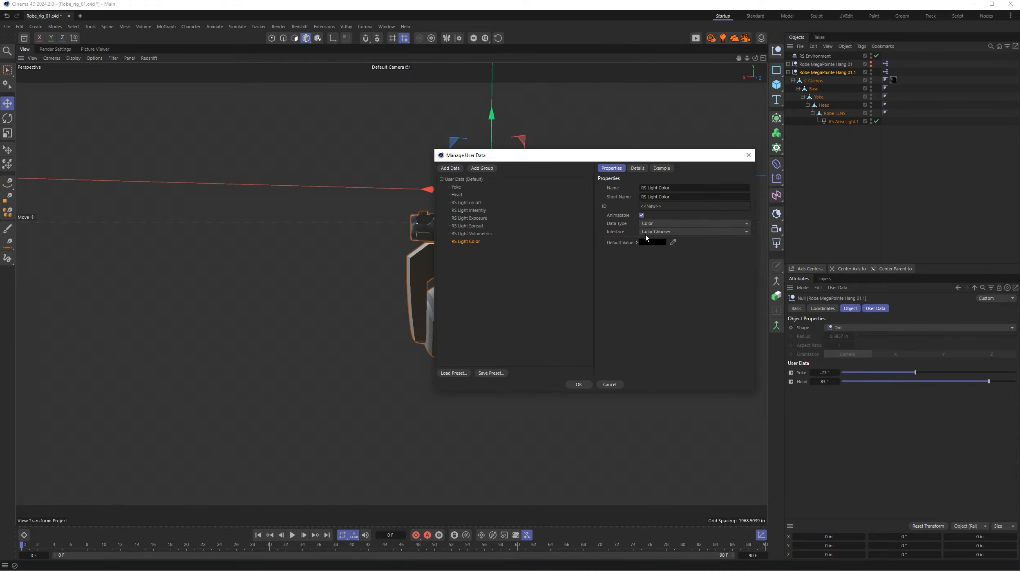
left_click_drag(488, 234, 484, 225)
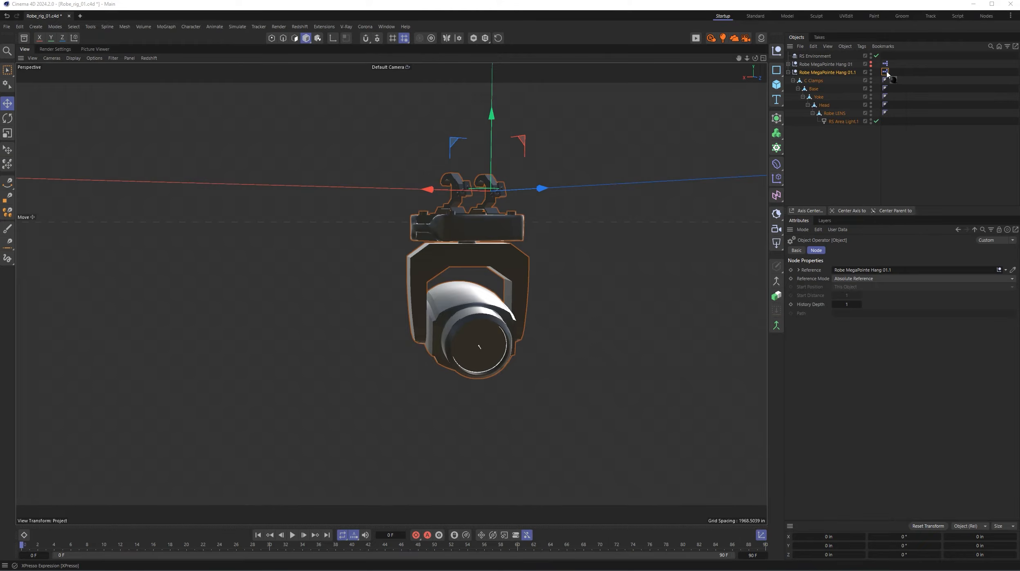
- Open the XPresso graph of Robe MegaPointe Hang 01.1, move its object node farther from the range mappers, and display the null's user data
double_click(886, 71)
left_click_drag(686, 94, 278, 79)
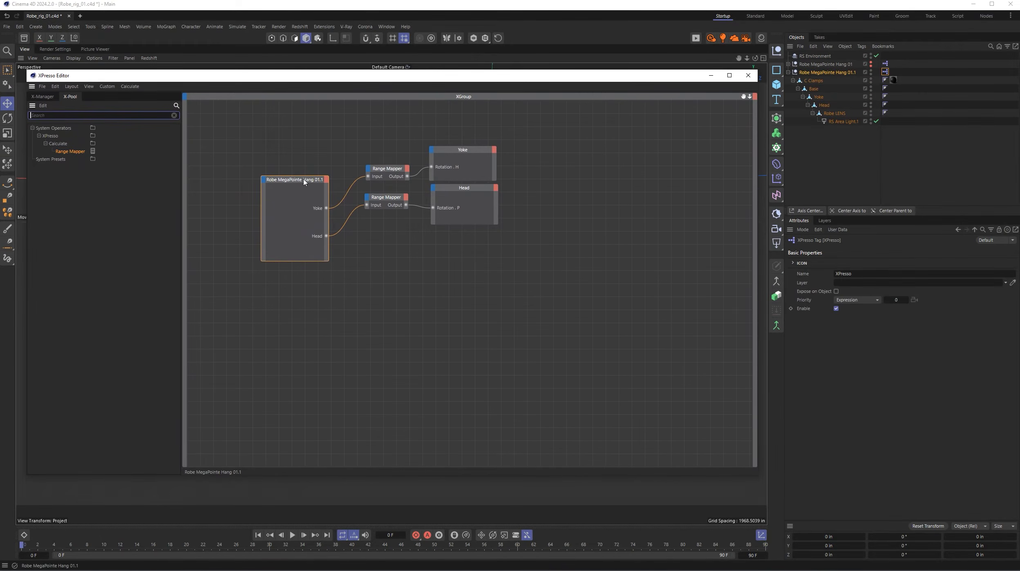
left_click_drag(305, 181, 284, 168)
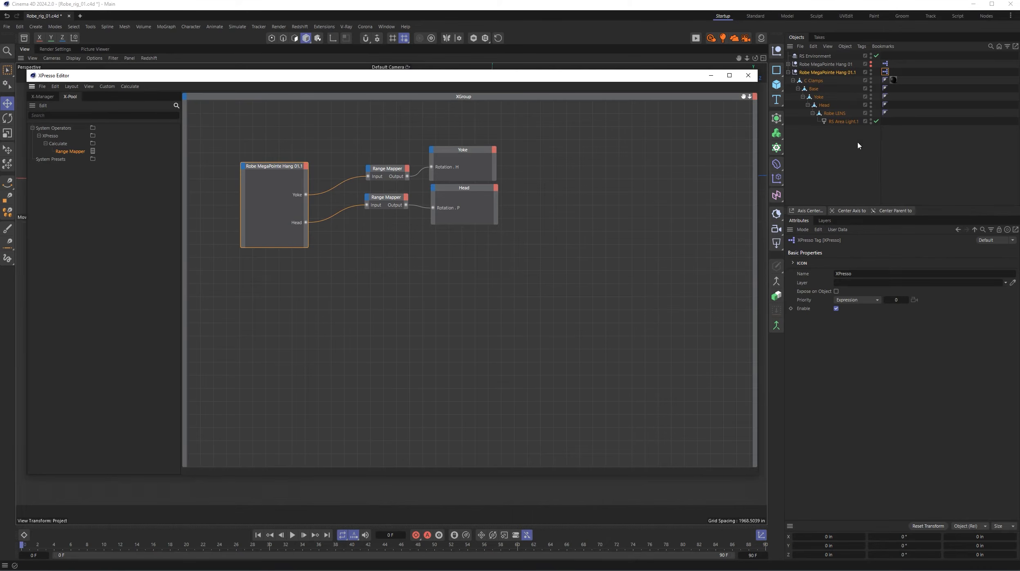
left_click(838, 72)
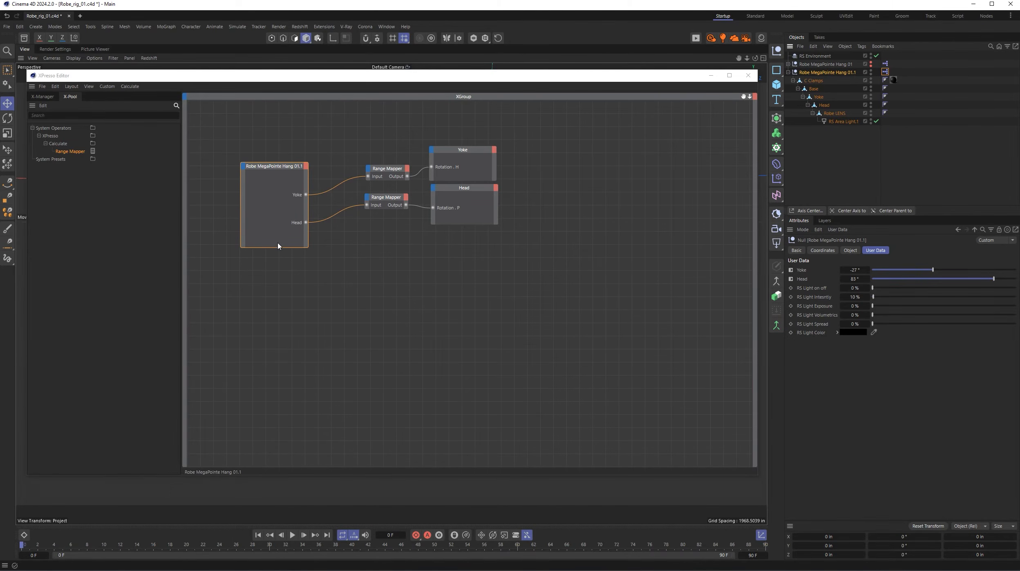
- Add RS Light on off, RS Light Intesntiy and RS Light Exposure output ports to the Robe MegaPointe Hang 01.1 node
left_click(306, 167)
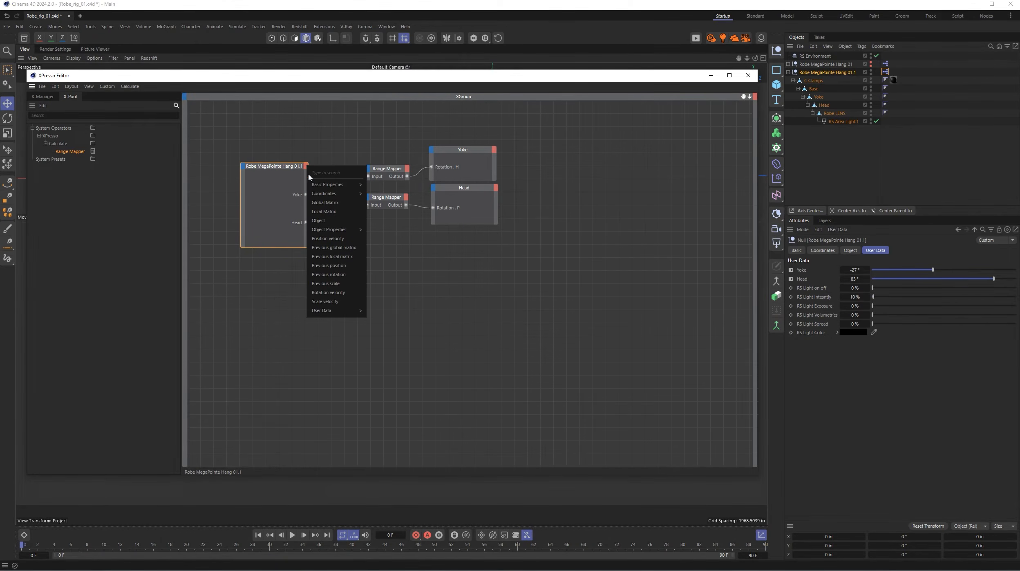
mouse_move(322, 309)
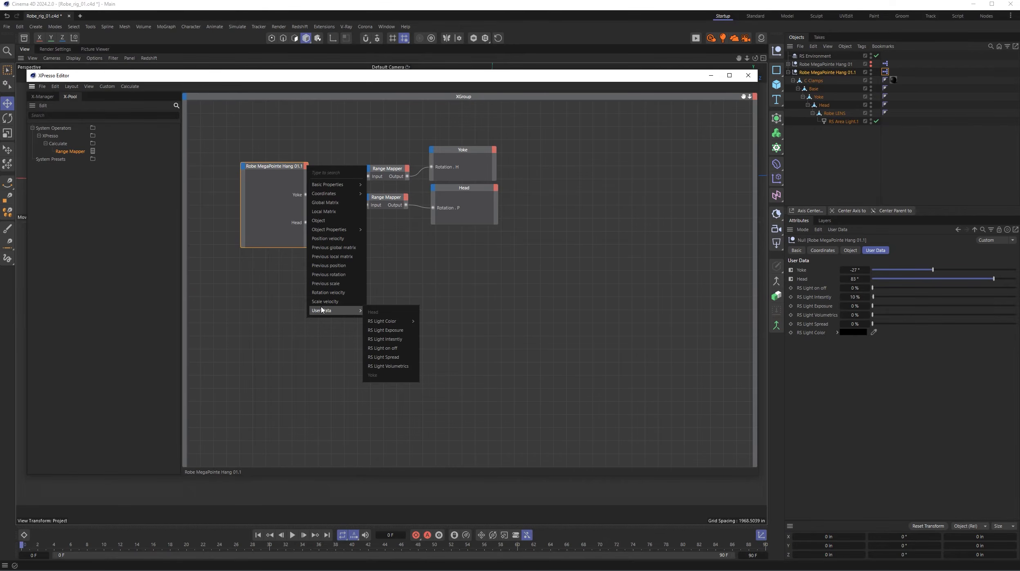
left_click(388, 349)
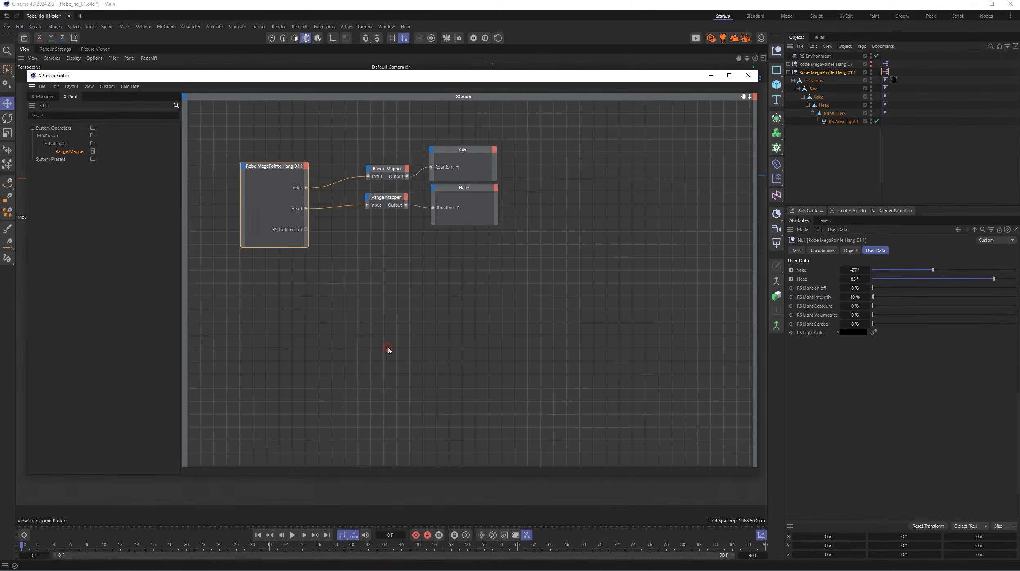
left_click(306, 165)
mouse_move(343, 313)
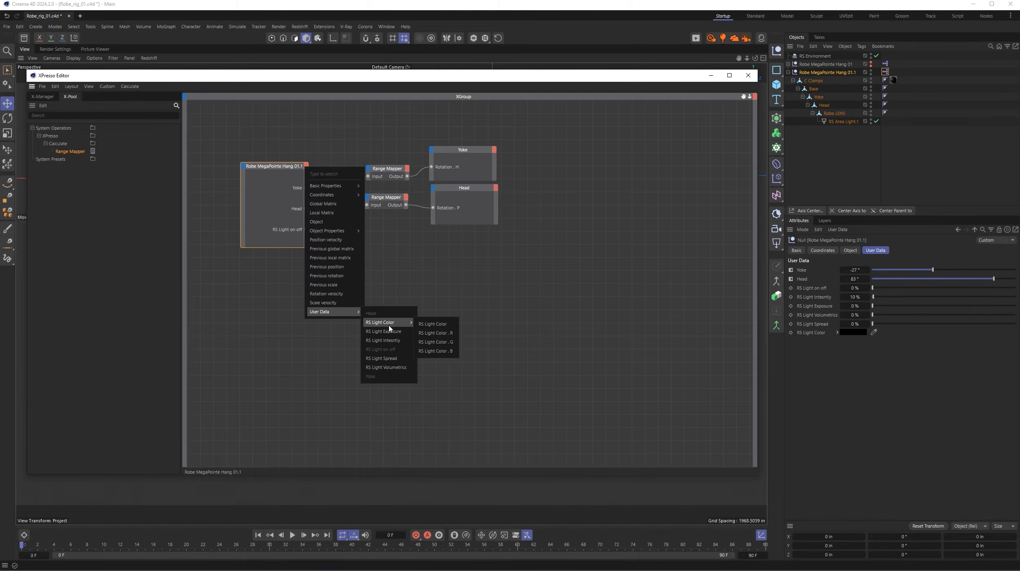
left_click(390, 340)
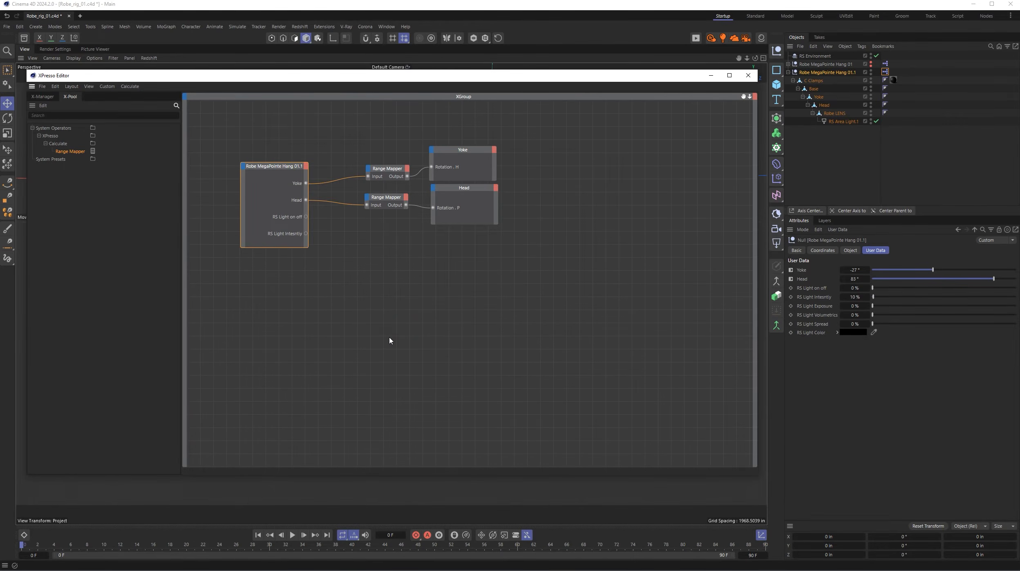
left_click(307, 167)
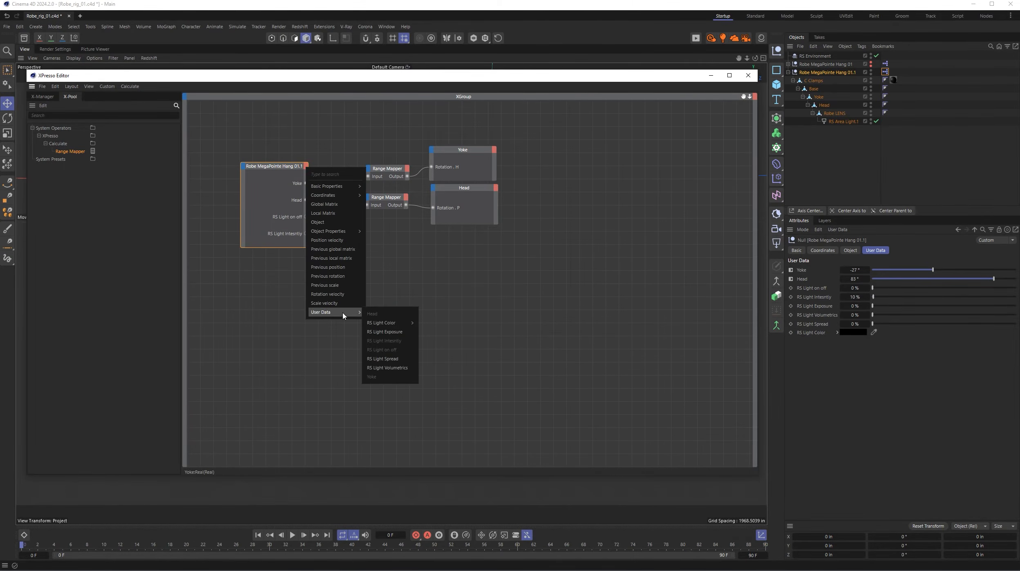
left_click(386, 333)
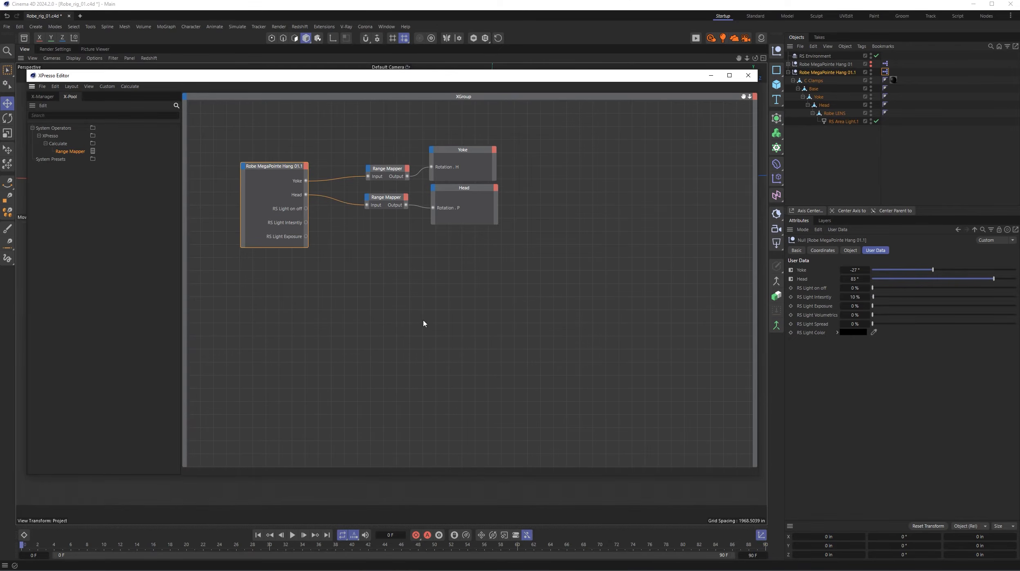
- Add RS Light Volumetrics and RS Light Spread output ports to the Robe MegaPointe Hang 01.1 node
left_click(307, 167)
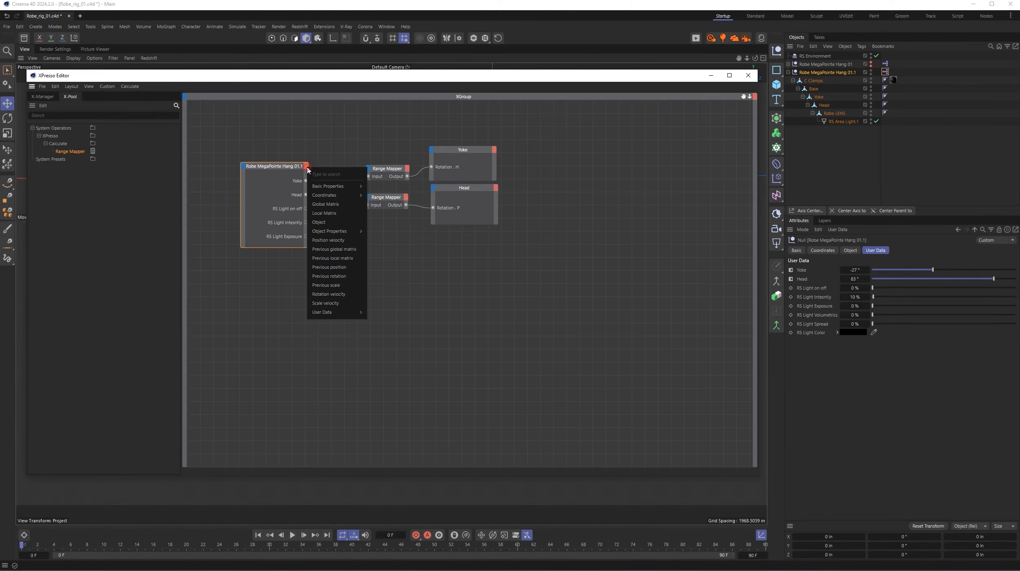
mouse_move(334, 313)
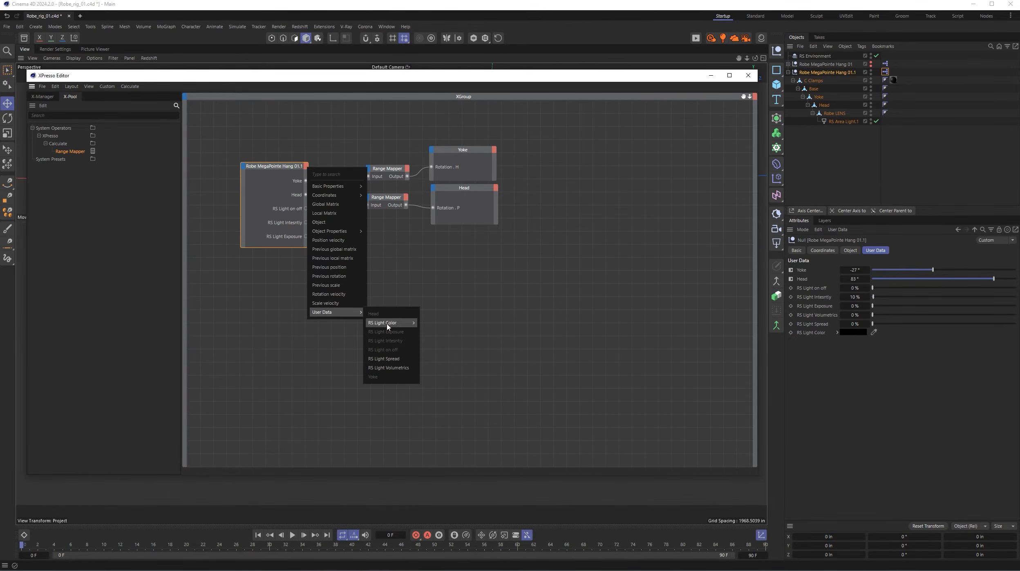
left_click(394, 368)
left_click(307, 167)
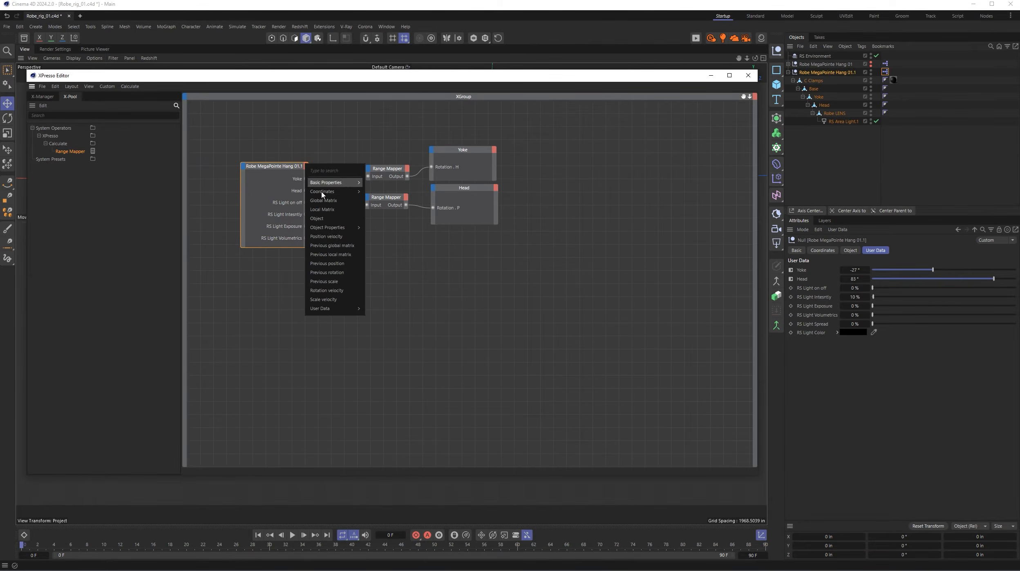
mouse_move(331, 309)
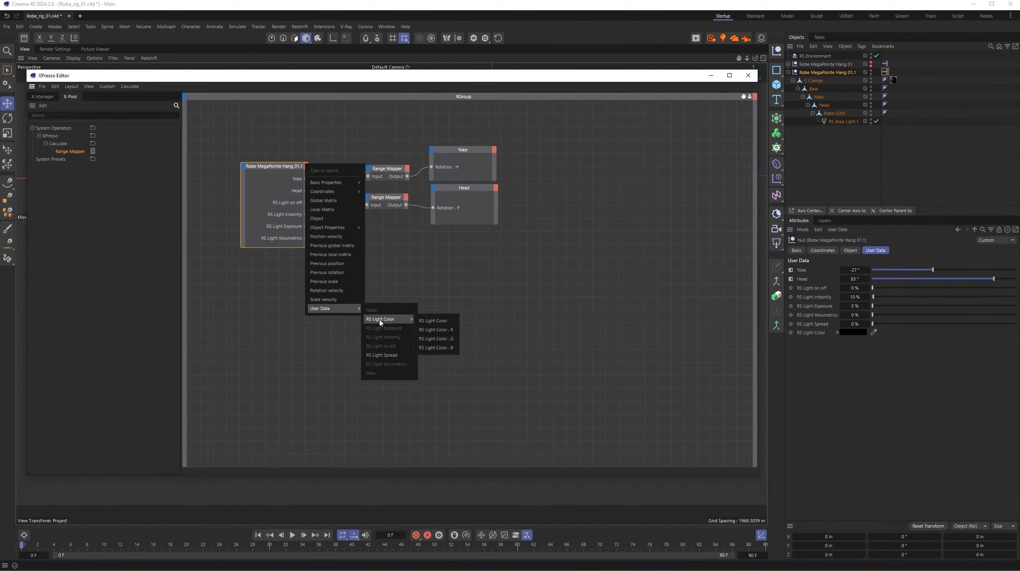
left_click(384, 355)
- Add an RS Light Color output port to the Robe MegaPointe Hang 01.1 node and make the node taller to space out its ports
left_click(306, 168)
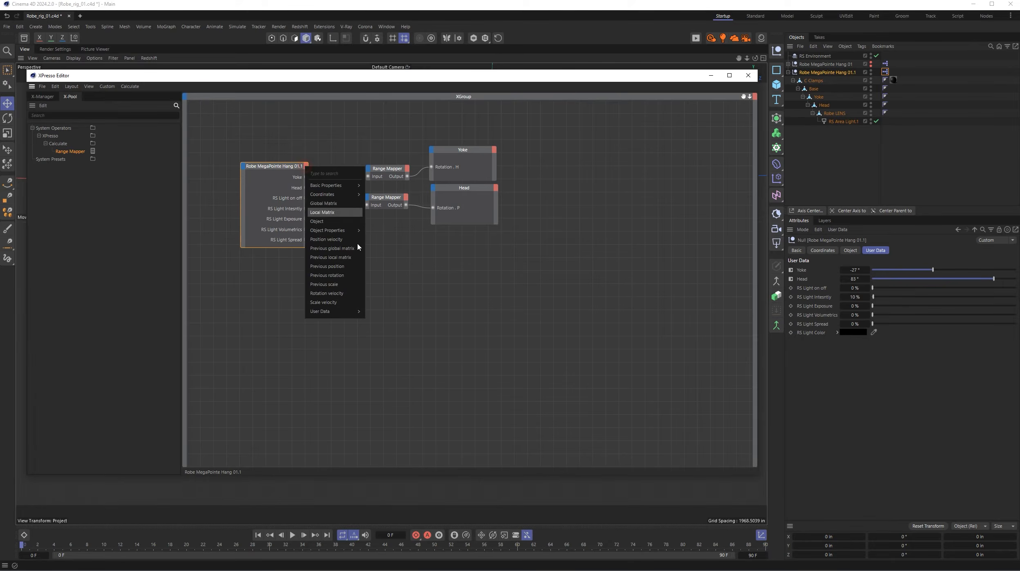
mouse_move(346, 311)
left_click(396, 323)
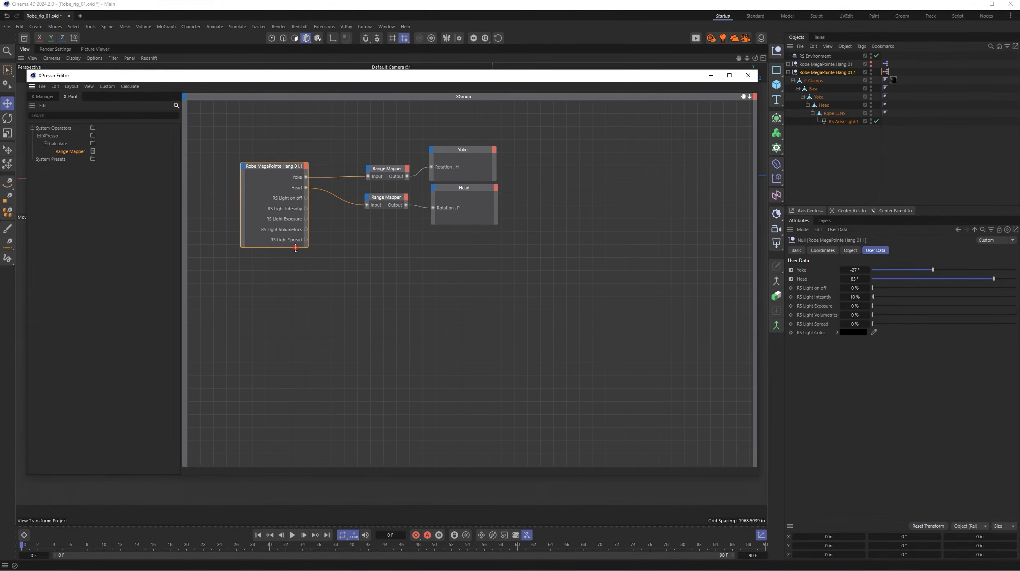
left_click_drag(297, 250, 297, 313)
left_click(306, 165)
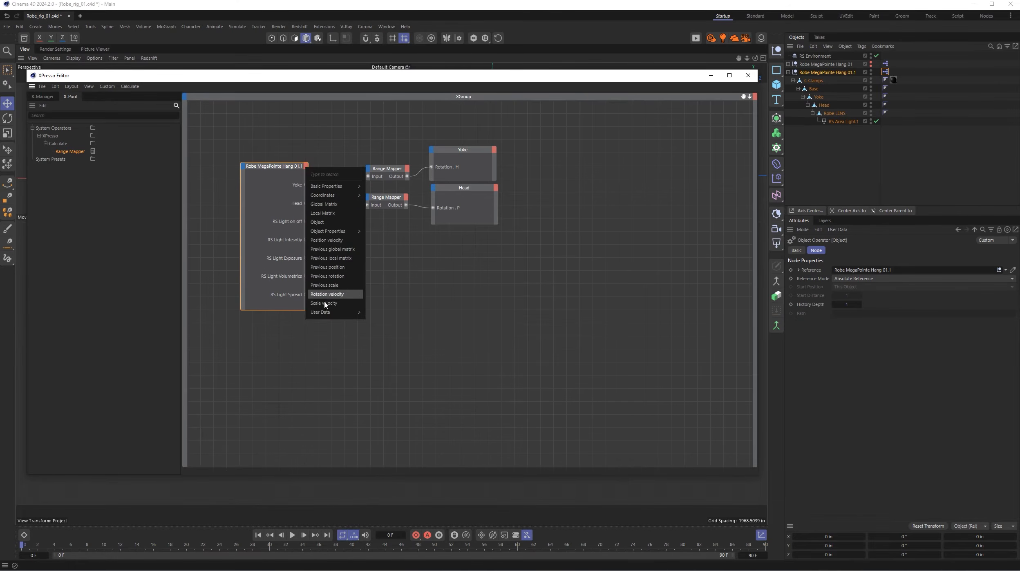
mouse_move(343, 312)
mouse_move(374, 323)
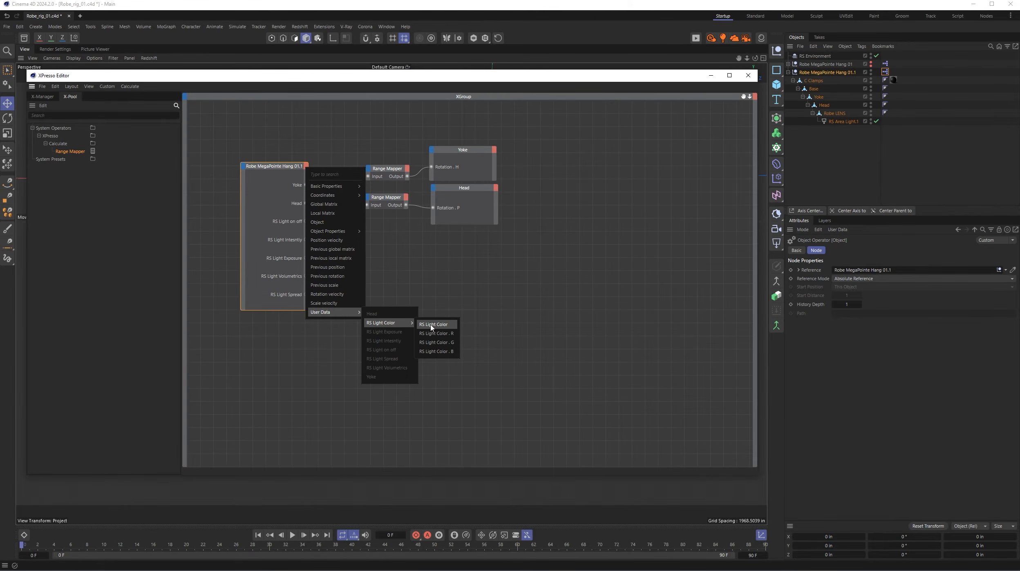
left_click(441, 326)
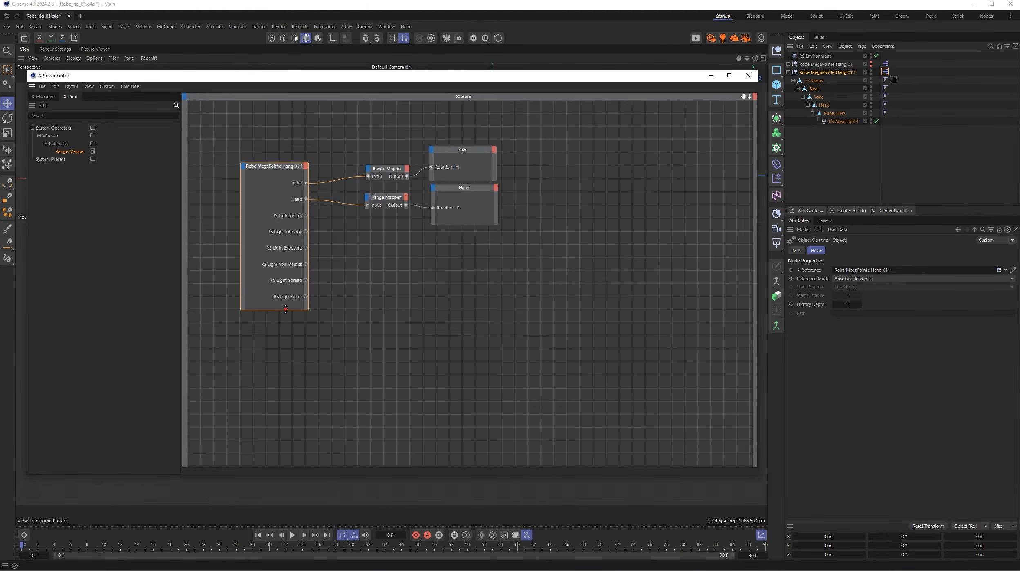
left_click_drag(286, 309, 285, 412)
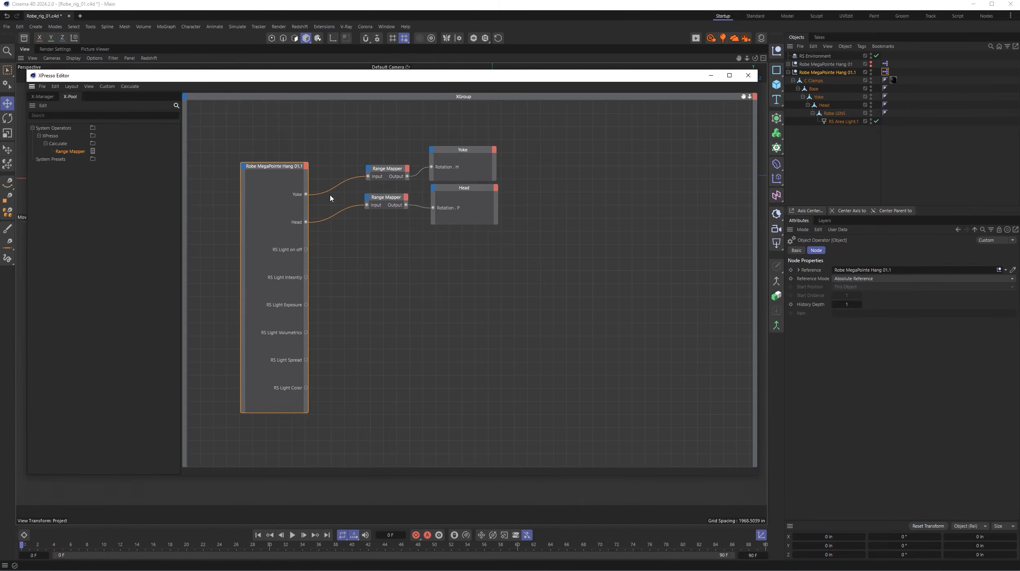
- Add the RS Area Light.1 object to the XPresso graph as a tall node beneath the Head node
left_click(838, 73)
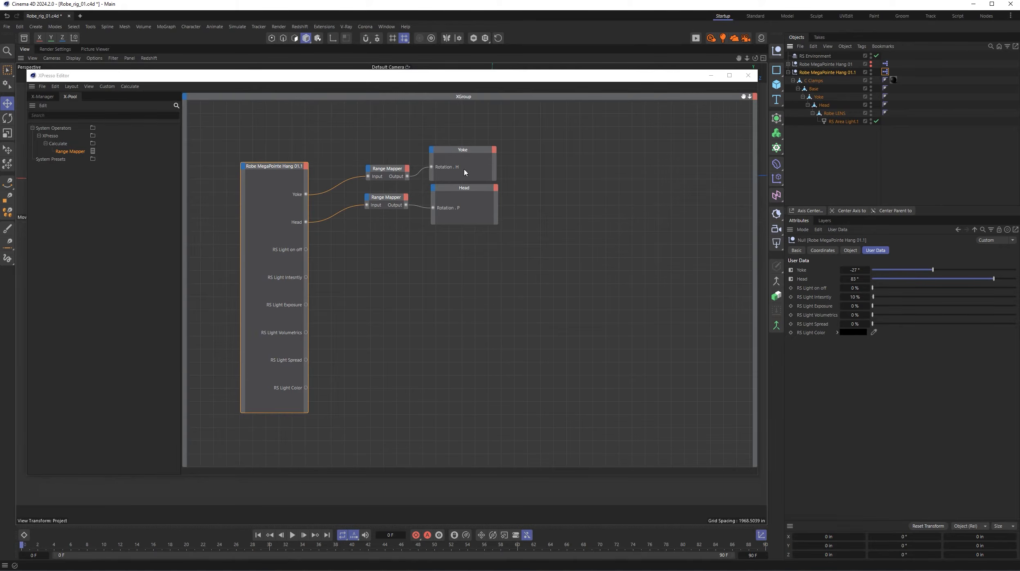
left_click(847, 122)
left_click_drag(848, 122, 469, 409)
left_click_drag(473, 250, 478, 243)
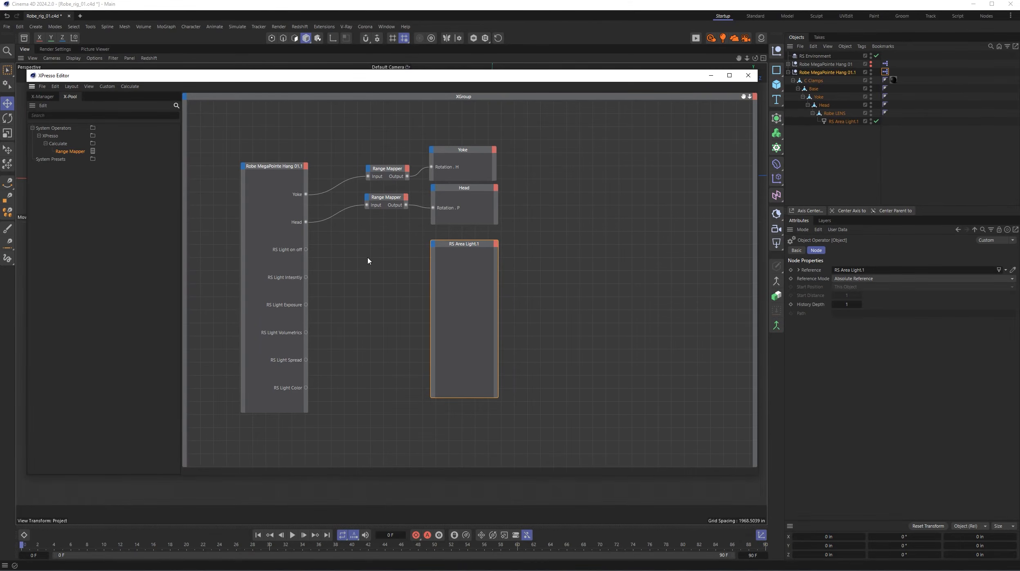
- Review the RS Area Light.1 node's available input ports, then inspect the light object's attributes and its light type options
left_click(433, 245)
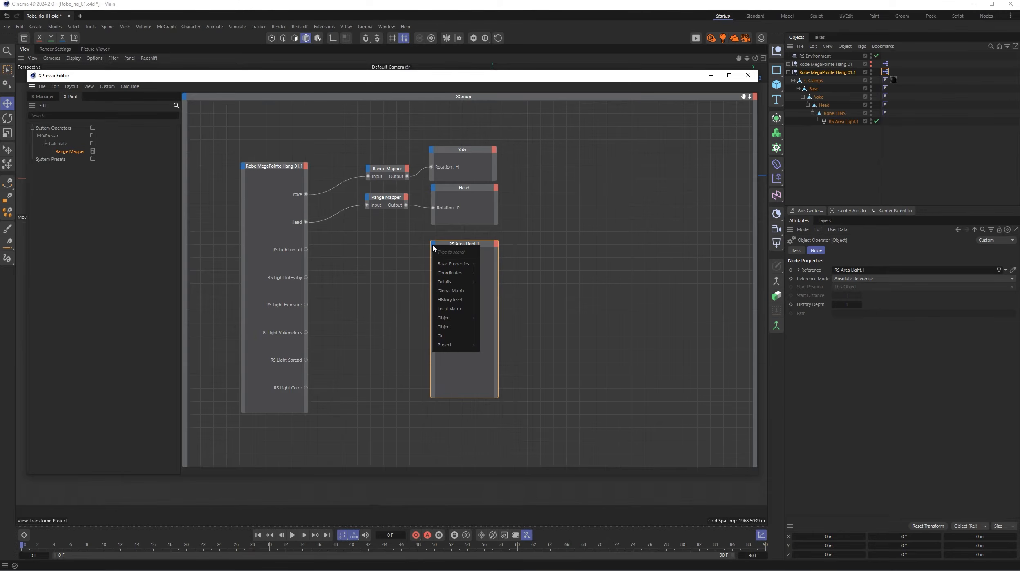
left_click(422, 261)
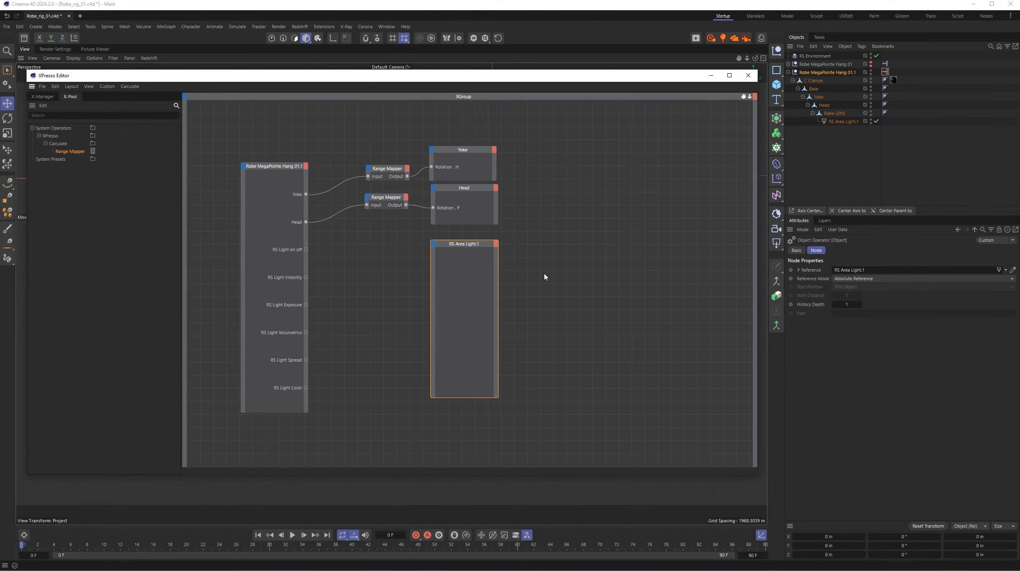
left_click(850, 123)
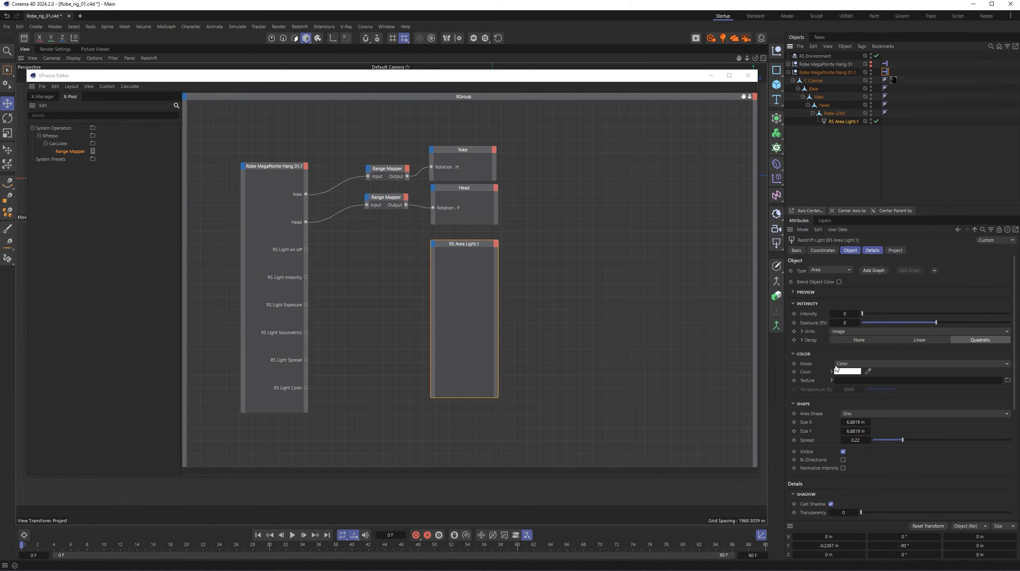
left_click(830, 270)
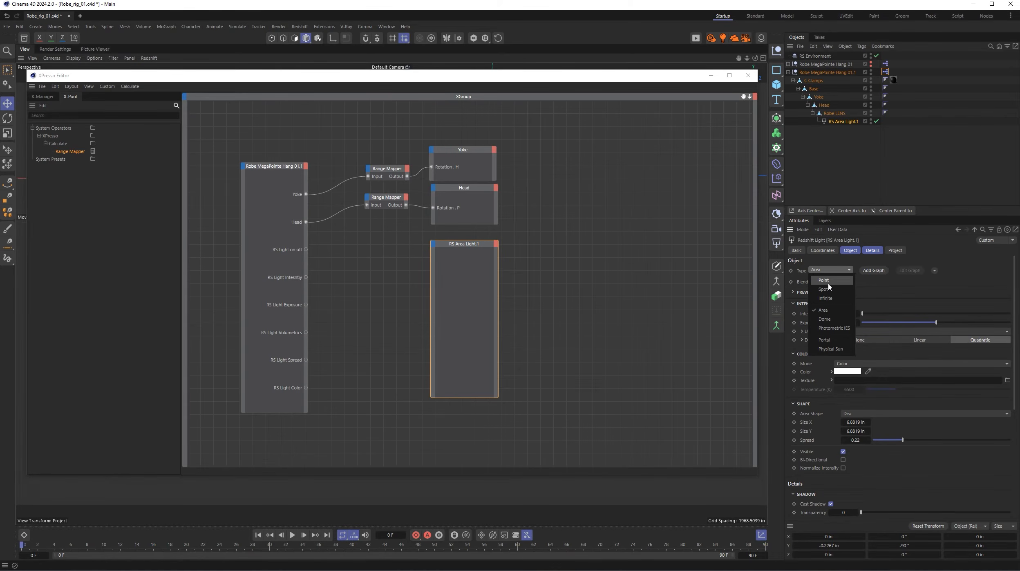
left_click(829, 272)
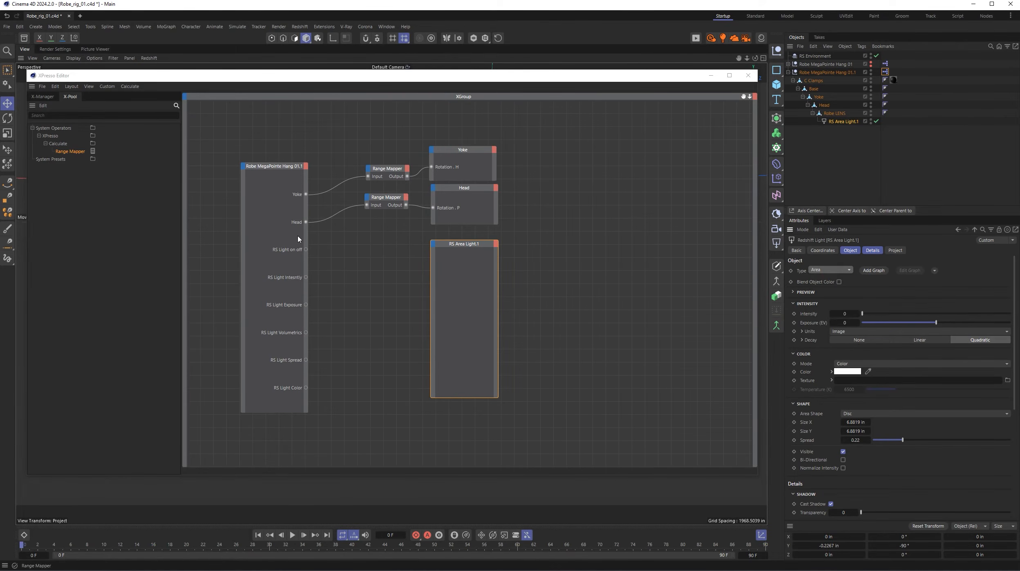
- Examine the Color and Intensity groups among the Object input ports offered for the RS Area Light.1 node
left_click(433, 244)
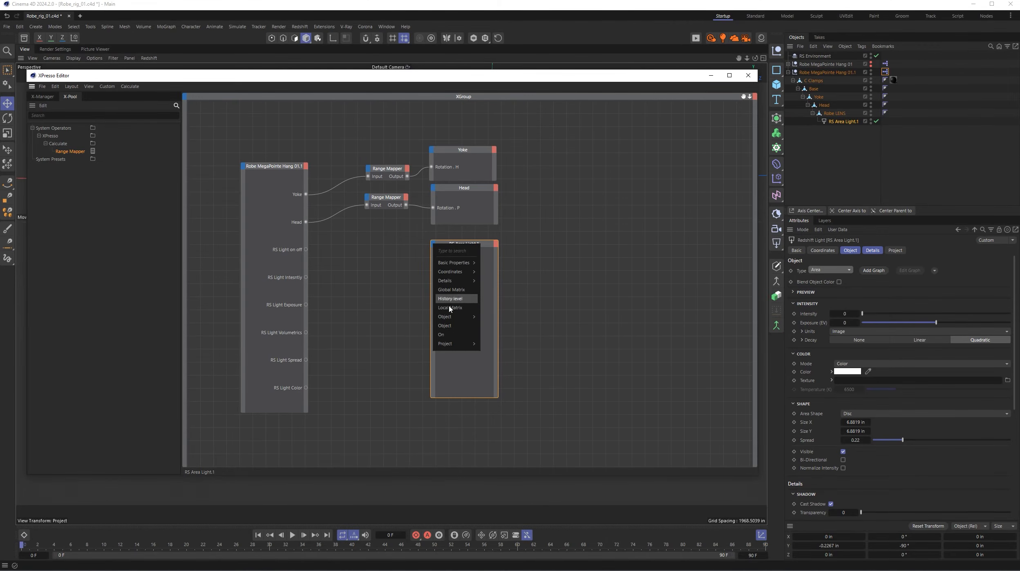
mouse_move(450, 317)
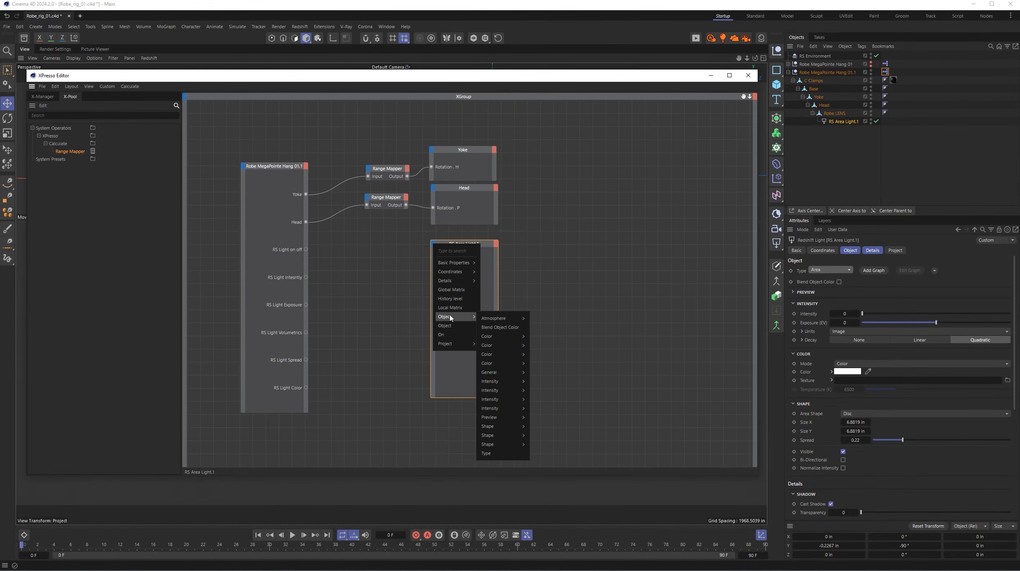
mouse_move(502, 337)
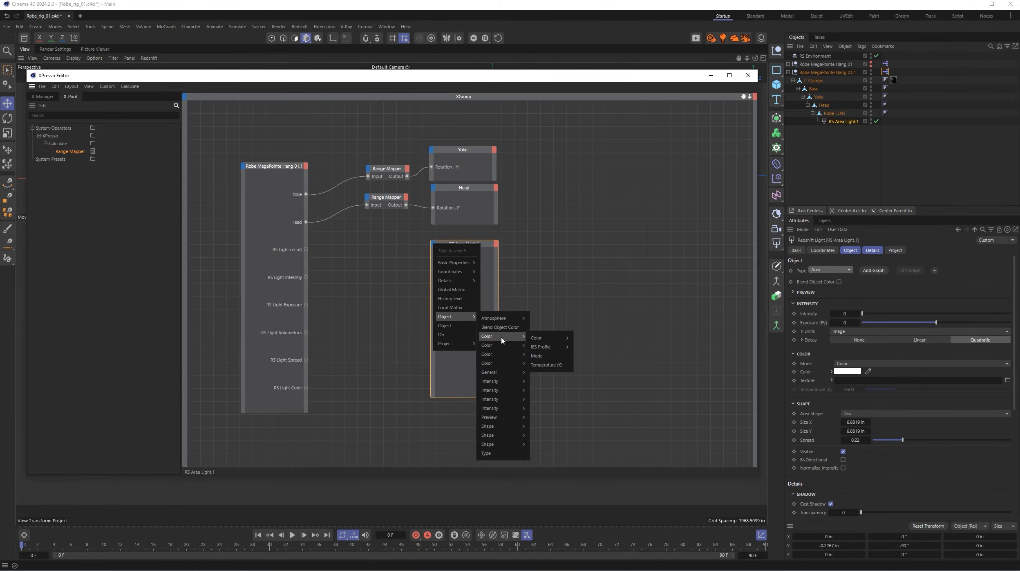
mouse_move(503, 365)
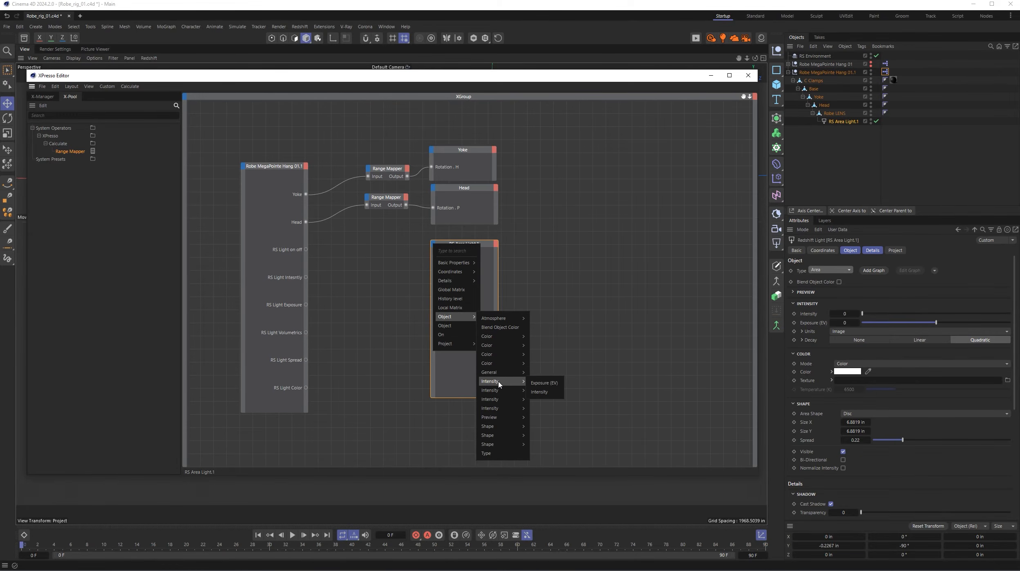
mouse_move(500, 409)
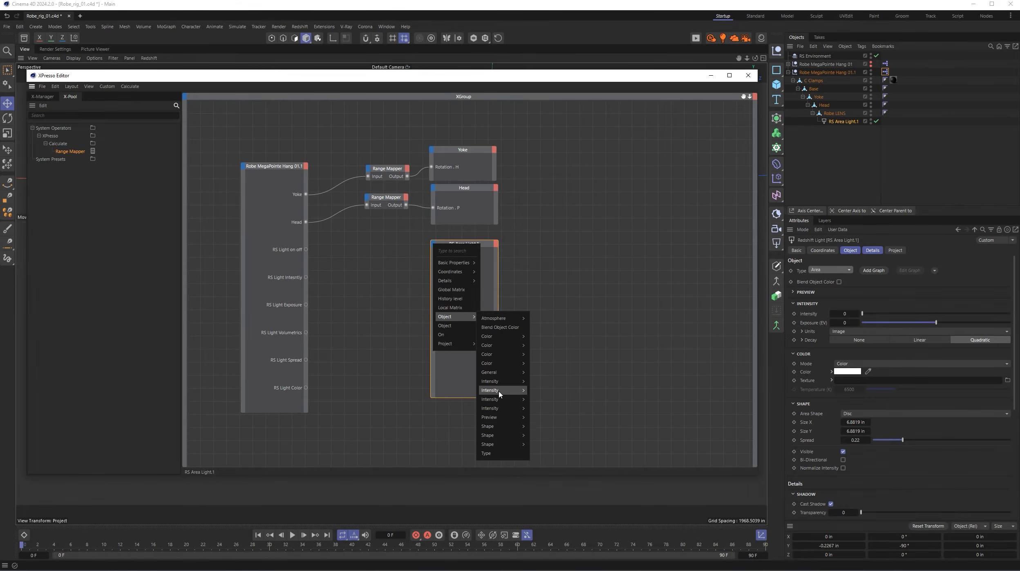
mouse_move(500, 385)
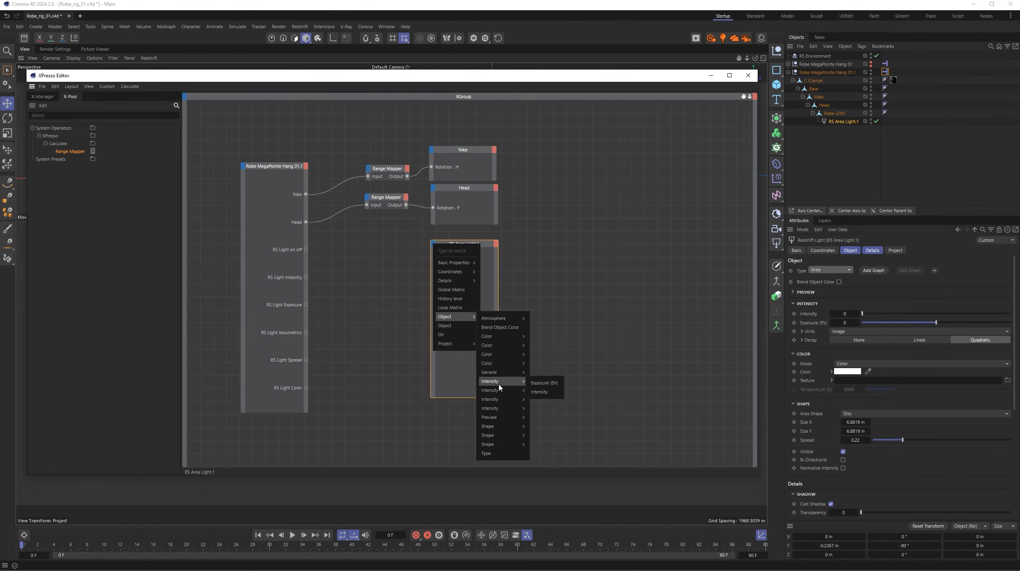
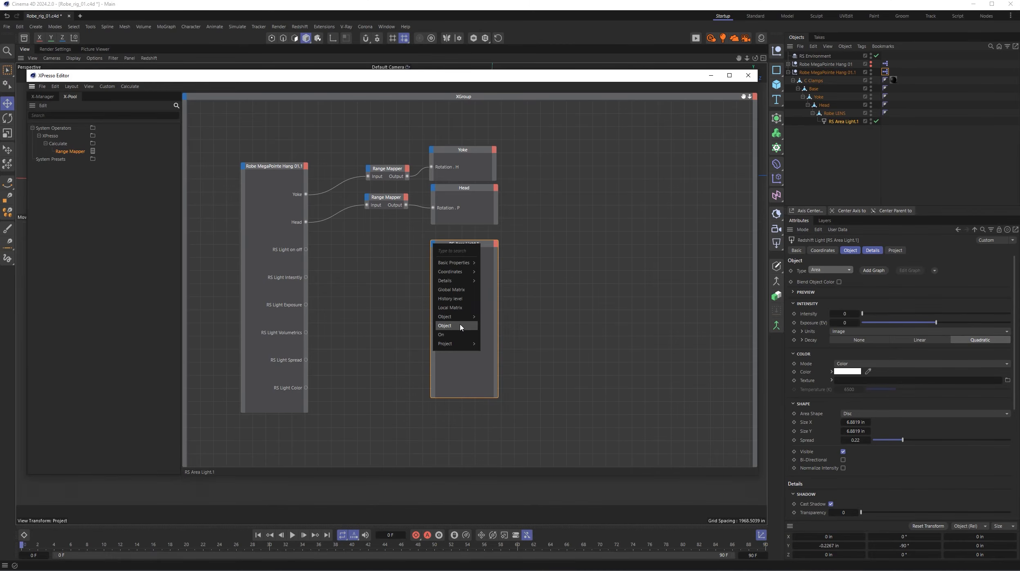
- Check the RS Area Light.1 node's input port options and test disabling and re-enabling the light in the object hierarchy
left_click(547, 302)
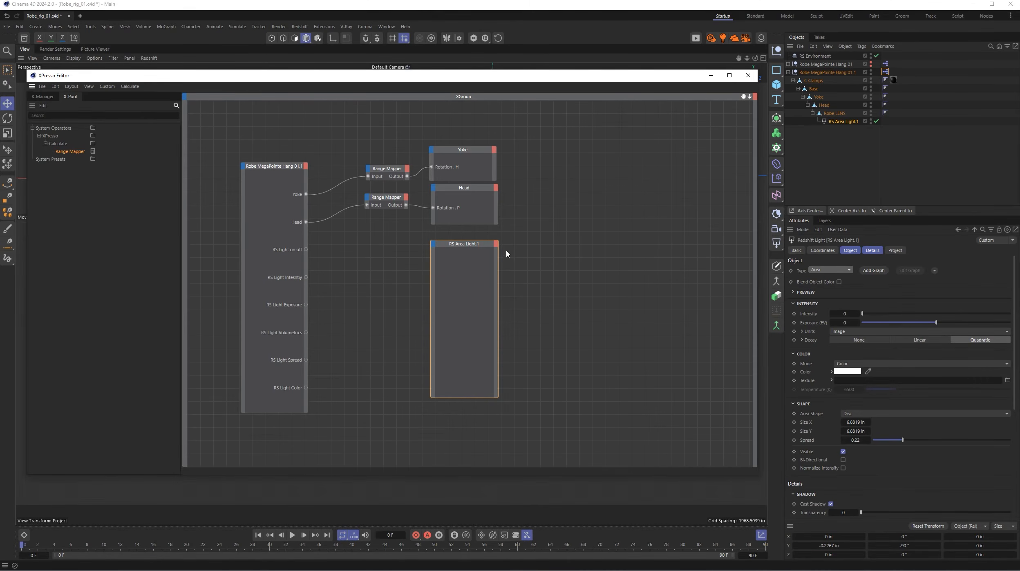
left_click(434, 245)
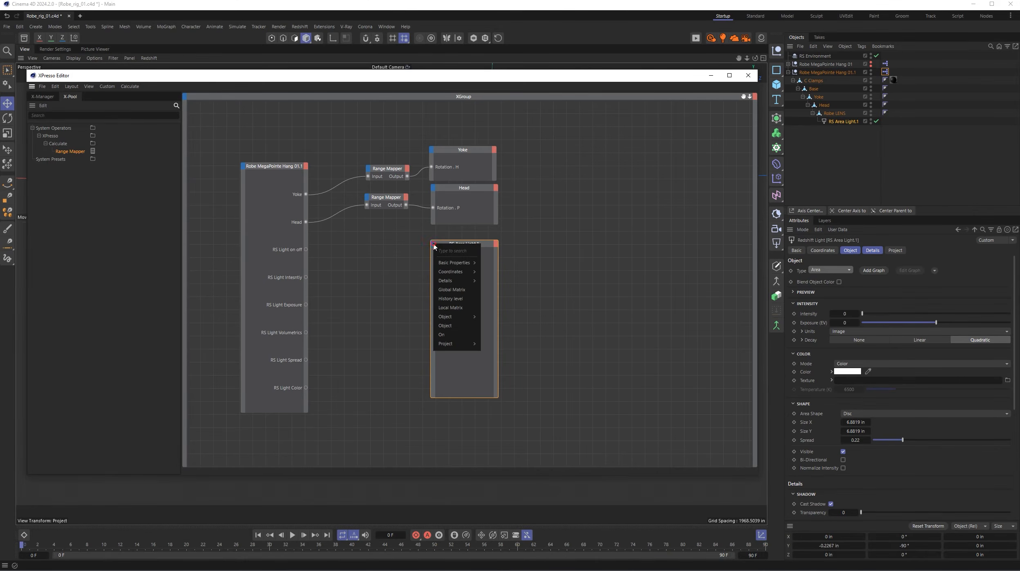
left_click(433, 244)
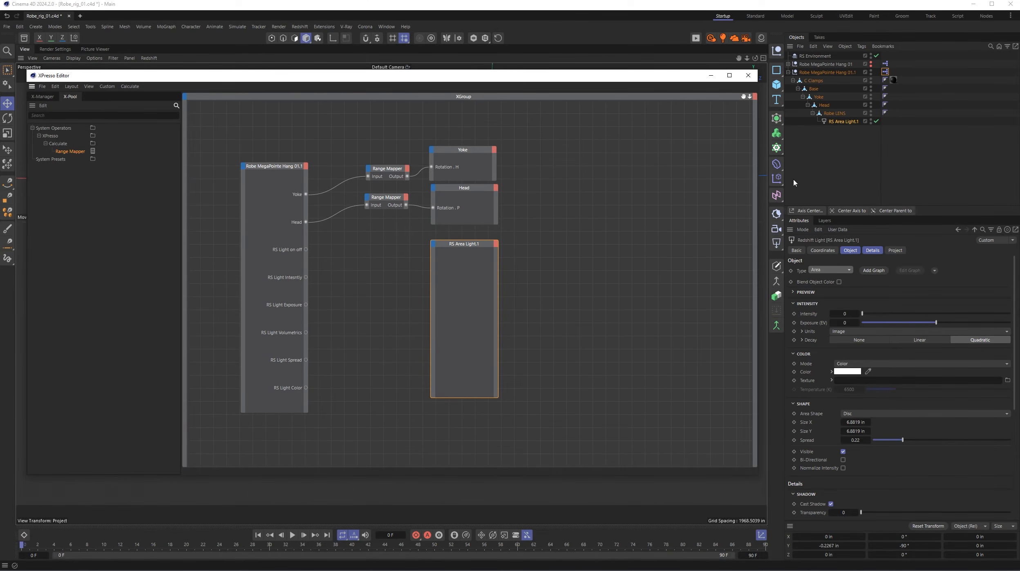
left_click(875, 123)
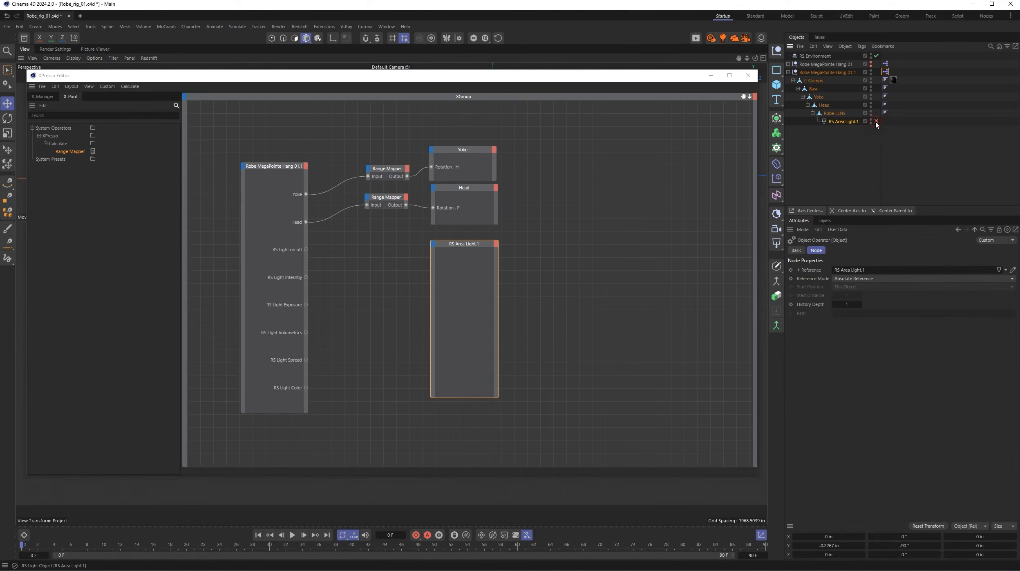
left_click(876, 122)
left_click(876, 122)
left_click(876, 123)
- Add an Enabled input port from Basic Properties to the RS Area Light.1 node
left_click(830, 72)
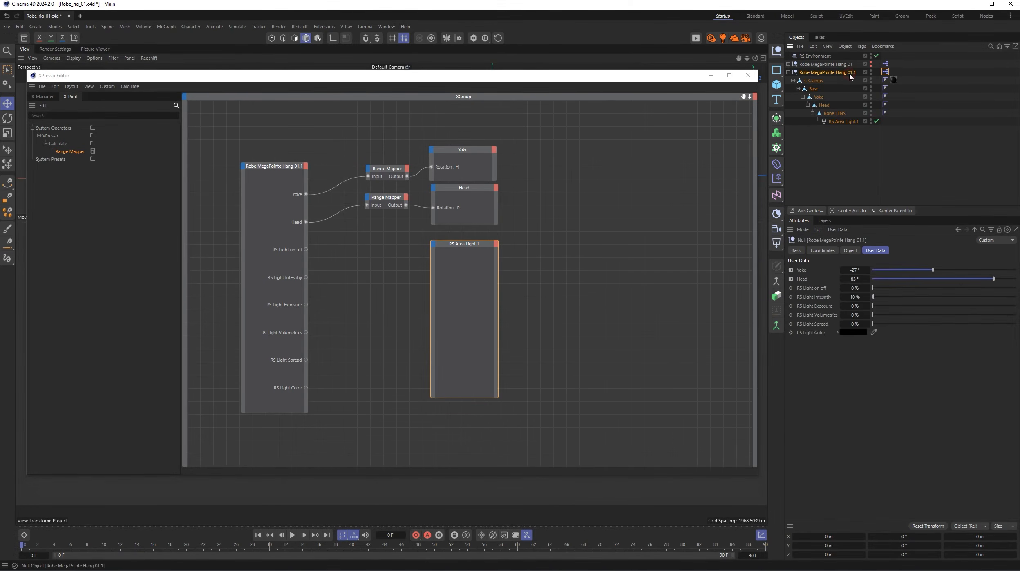
left_click(434, 244)
mouse_move(451, 264)
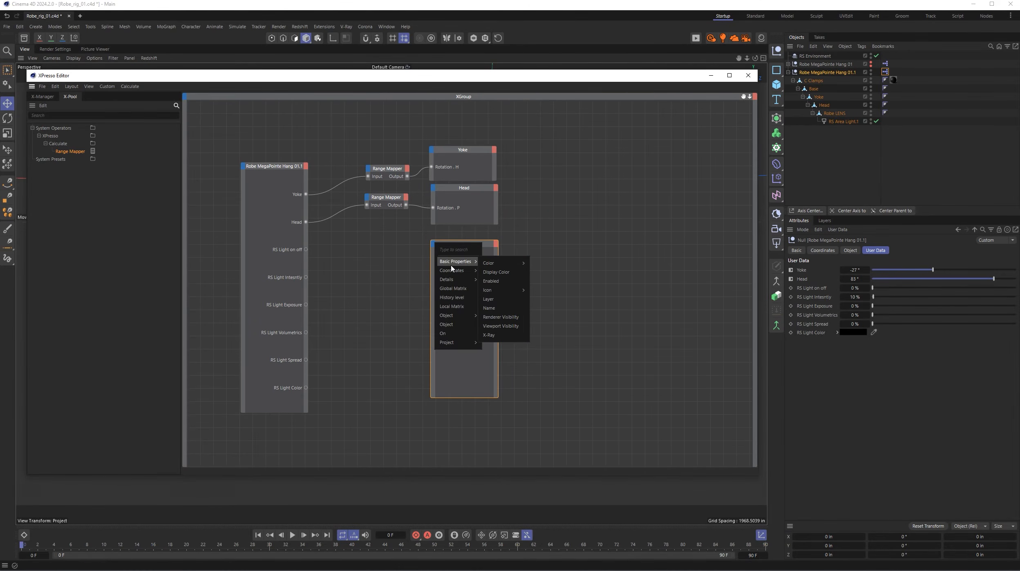
left_click(499, 283)
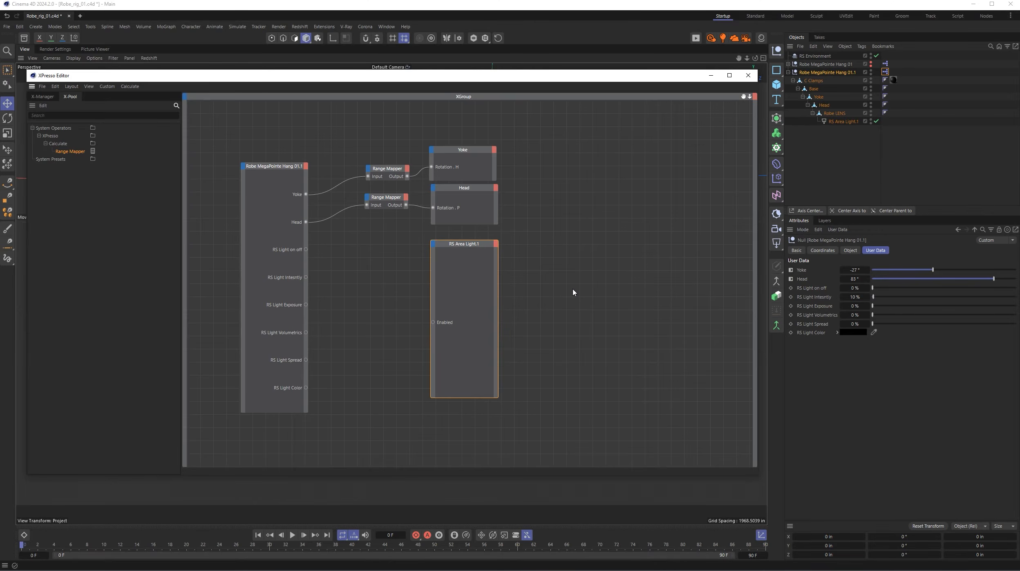
- Add a Range Mapper beside the RS Light on off port and set its input and output ranges to Zero to One
left_click_drag(77, 152, 384, 251)
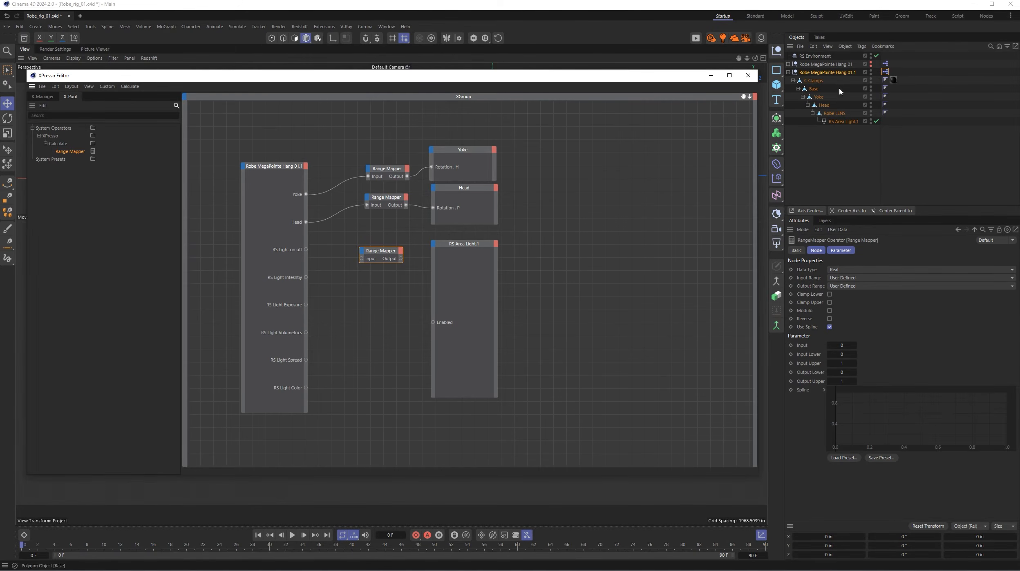
left_click(840, 73)
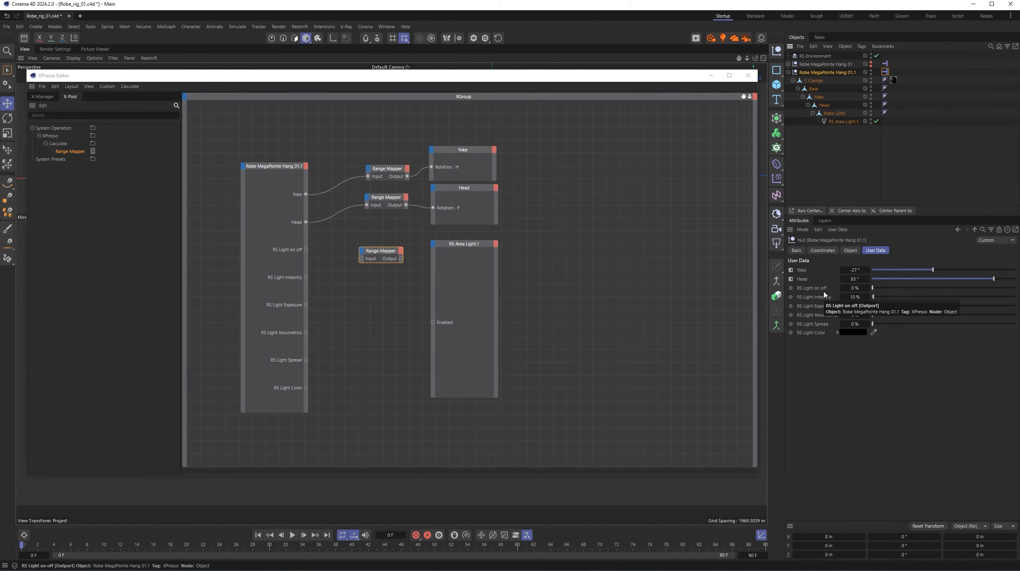
left_click(384, 251)
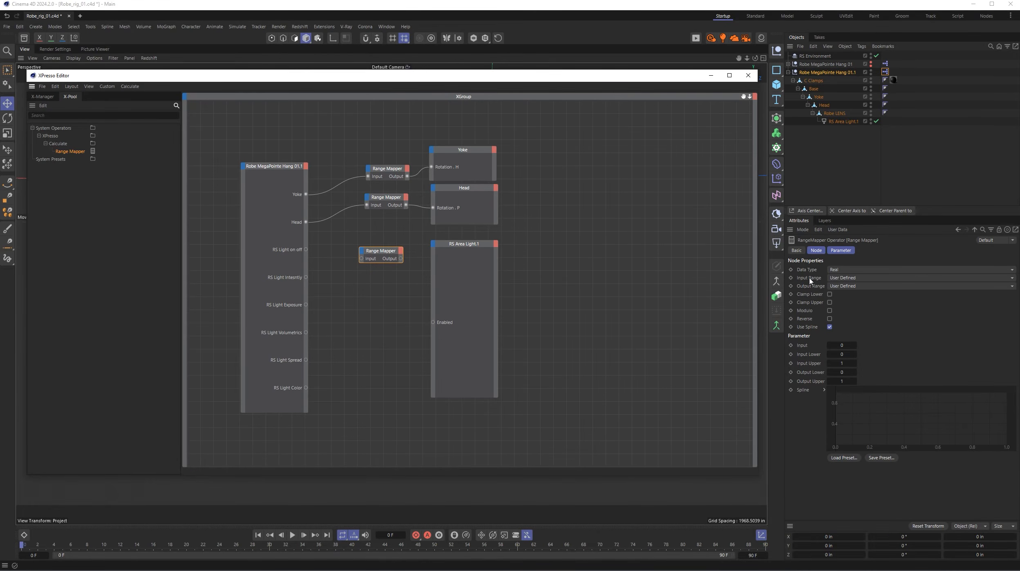
left_click(860, 278)
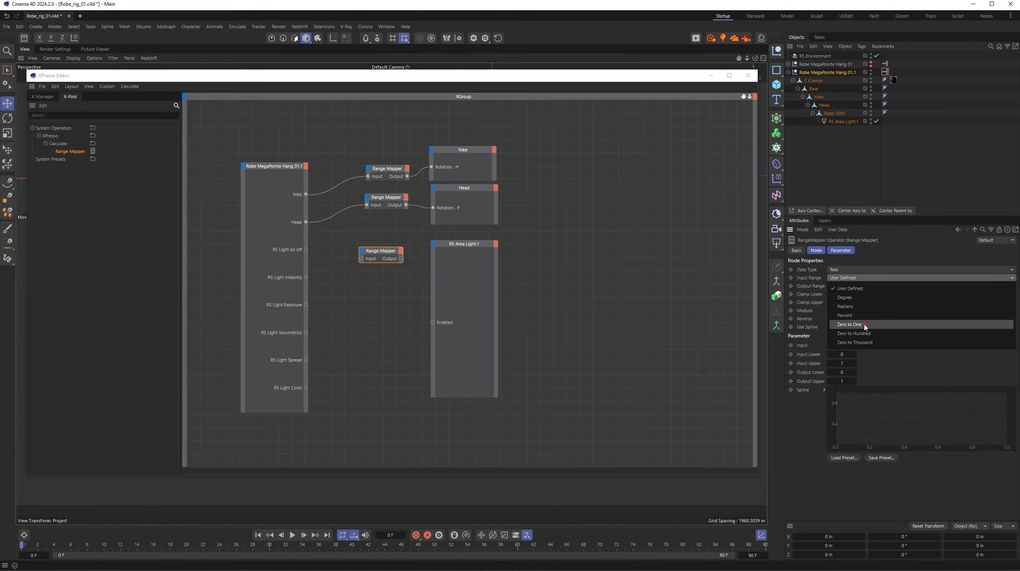
left_click(864, 325)
left_click(853, 286)
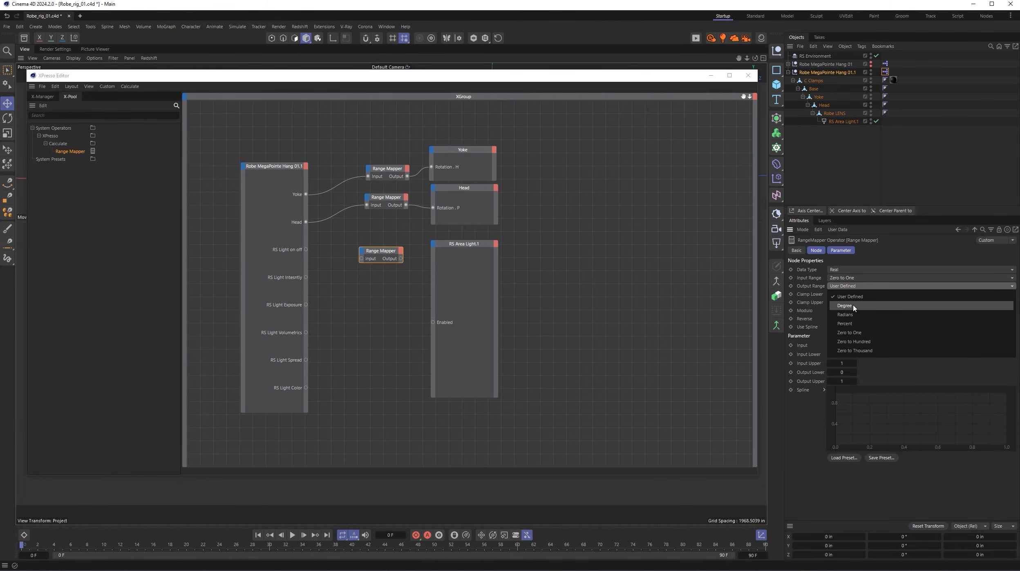
left_click(849, 332)
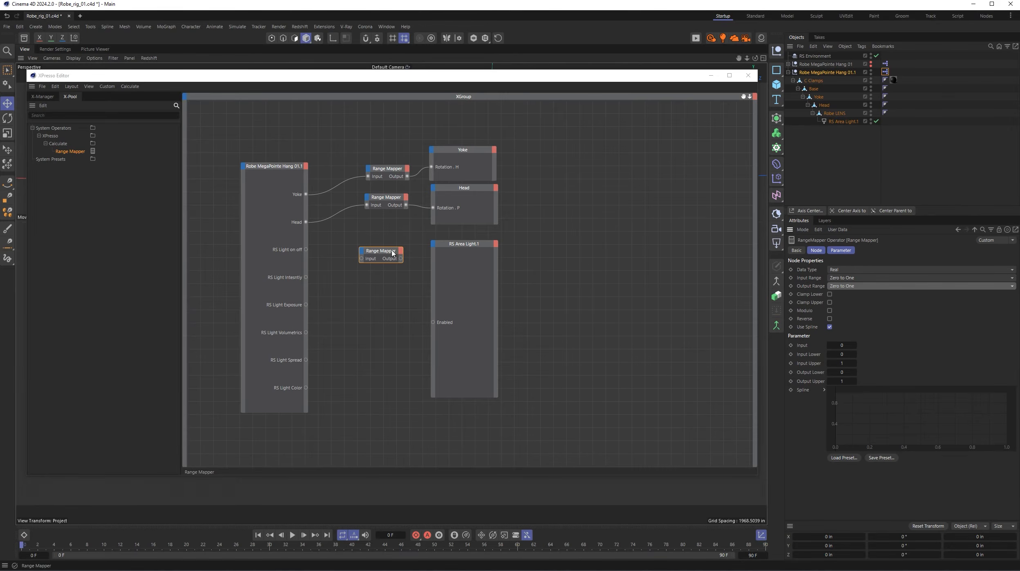
- Connect RS Light on off through the new Range Mapper to RS Area Light.1's Enabled port, and close the XPresso Editor
left_click_drag(389, 250, 381, 244)
left_click_drag(306, 250, 434, 323)
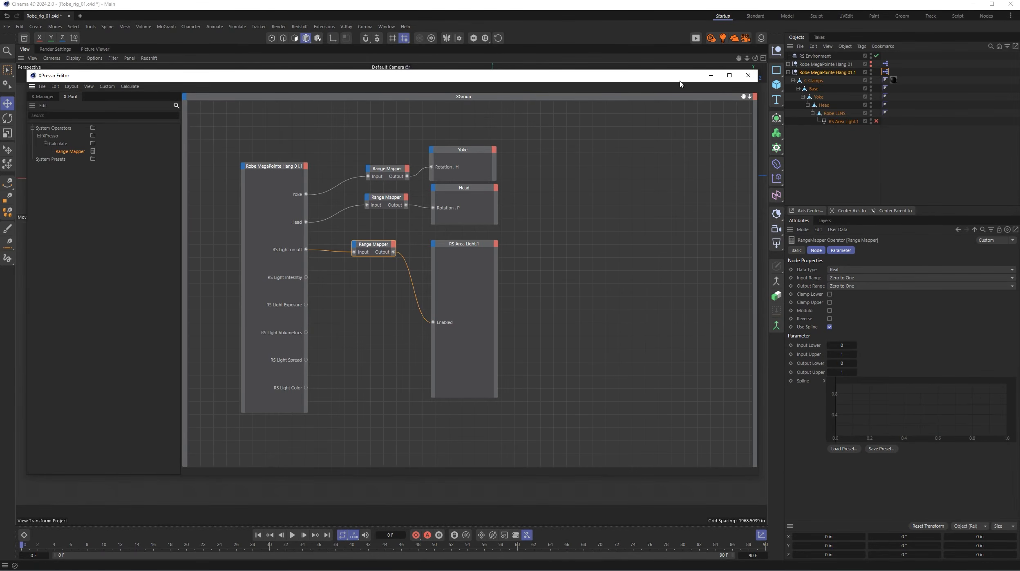
left_click(748, 75)
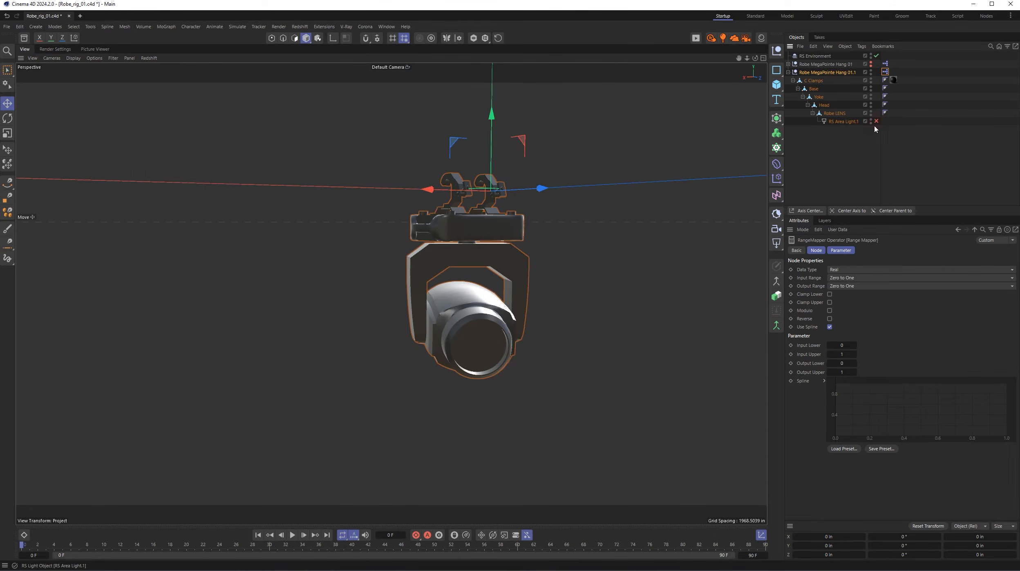
- Test the RS Light on off control at 100 % in the Redshift RenderView, and return it to 0 %
left_click(830, 73)
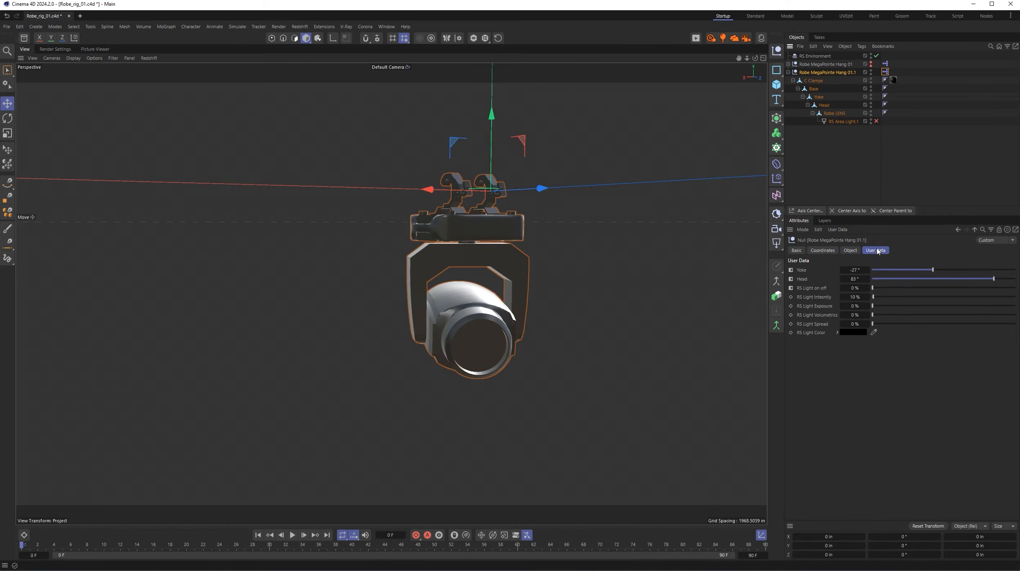
left_click_drag(935, 286, 1015, 288)
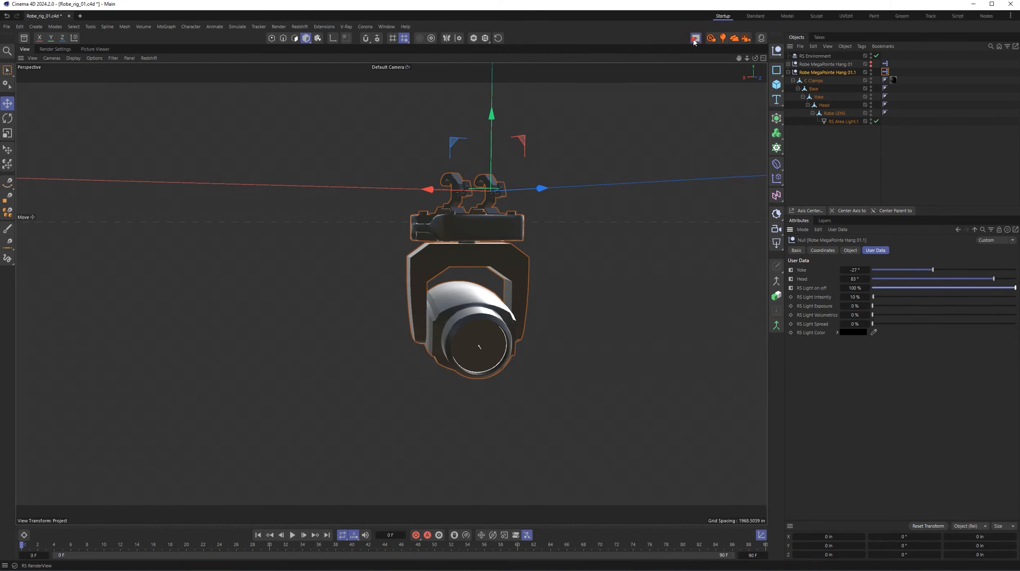
left_click_drag(802, 33, 158, 81)
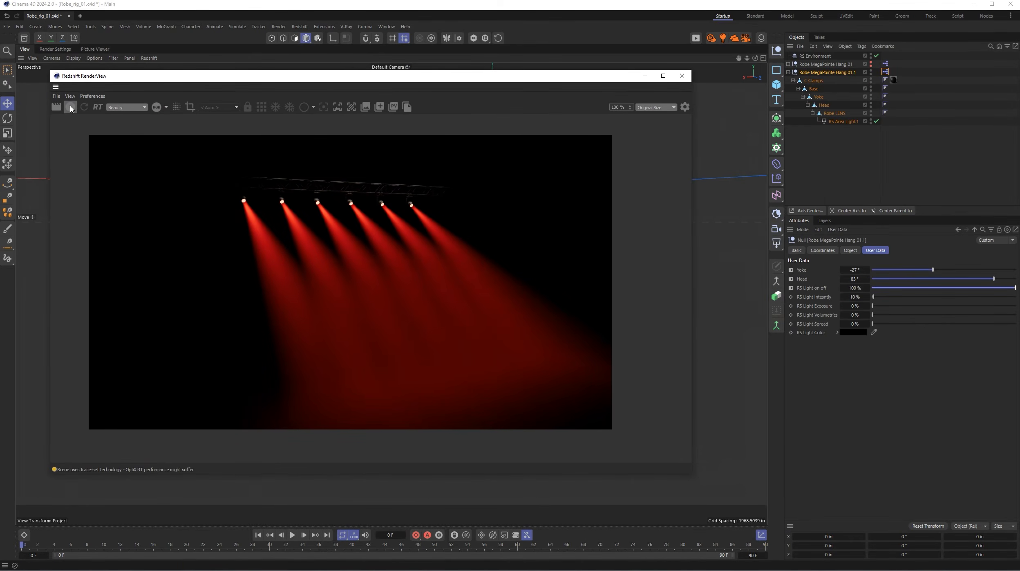
left_click(71, 109)
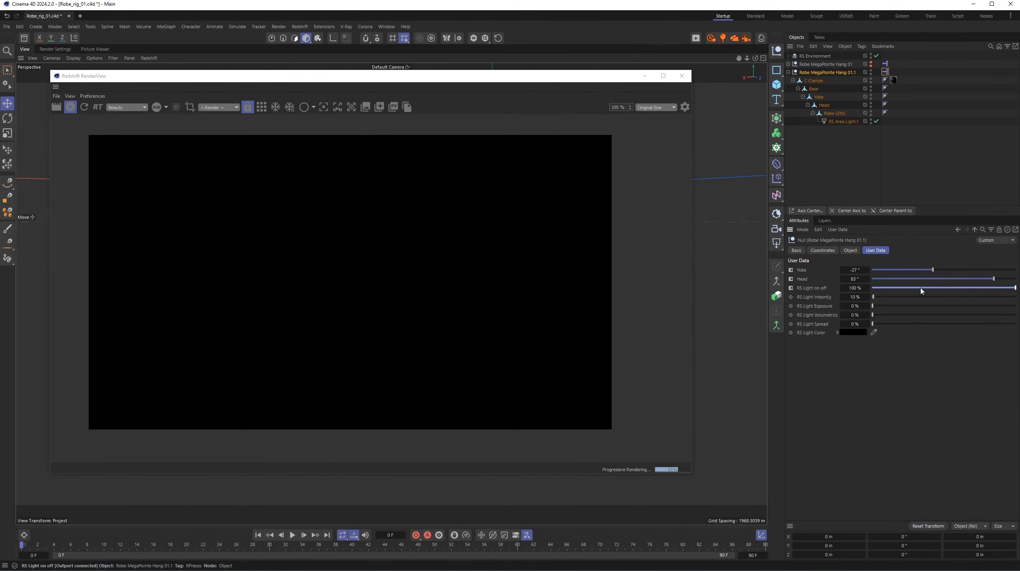
left_click_drag(921, 289, 1016, 288)
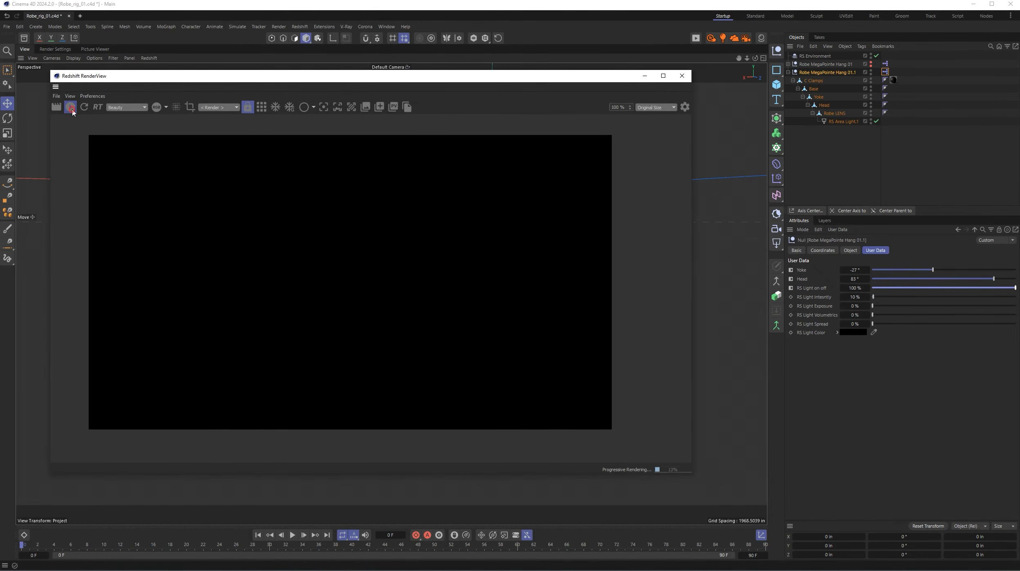
left_click(682, 76)
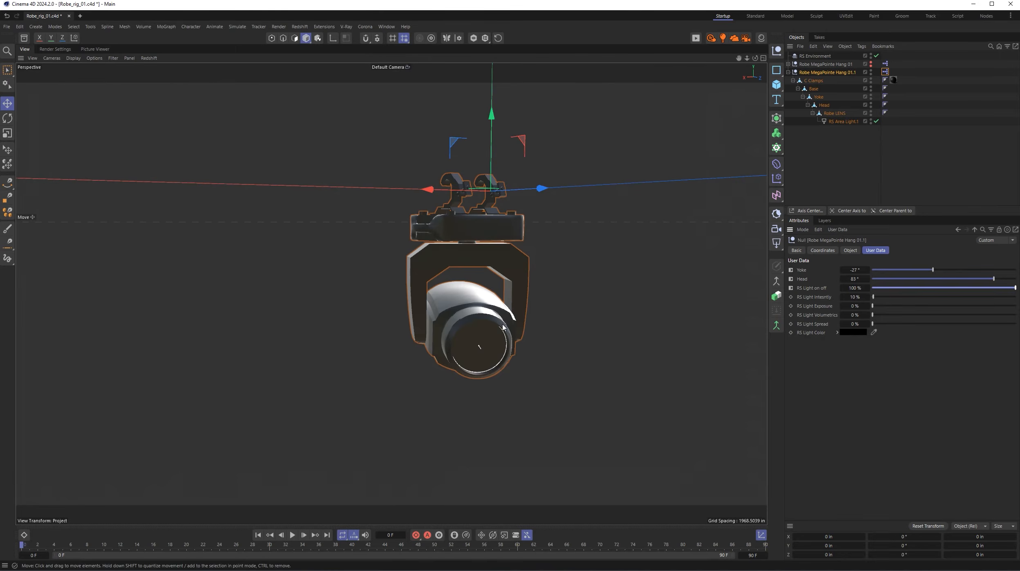
left_click(919, 289)
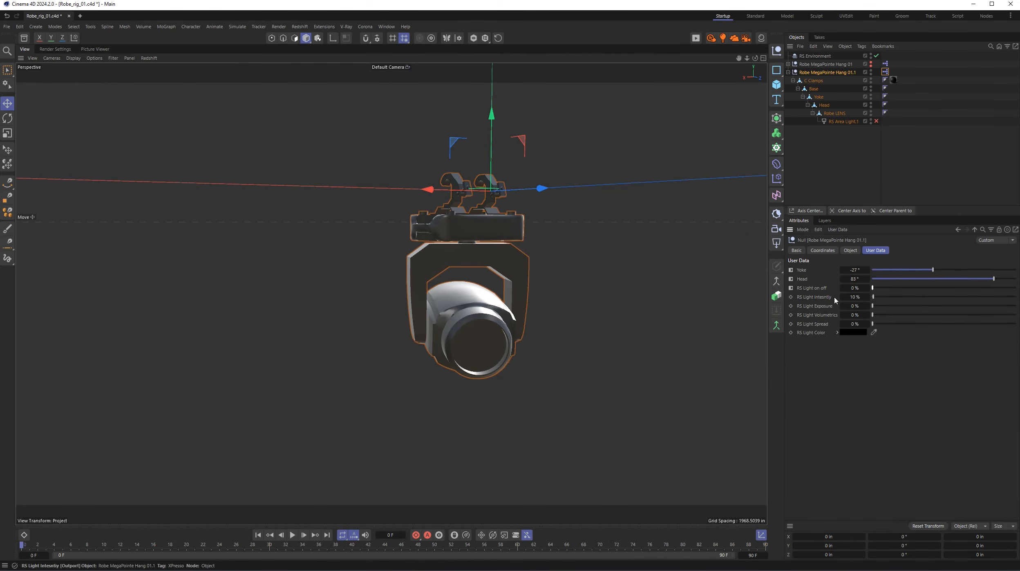
- Reopen the Robe MegaPointe Hang 01.1 XPresso graph and add an Intensity input port to the RS Area Light.1 node
double_click(885, 73)
left_click_drag(908, 64, 267, 54)
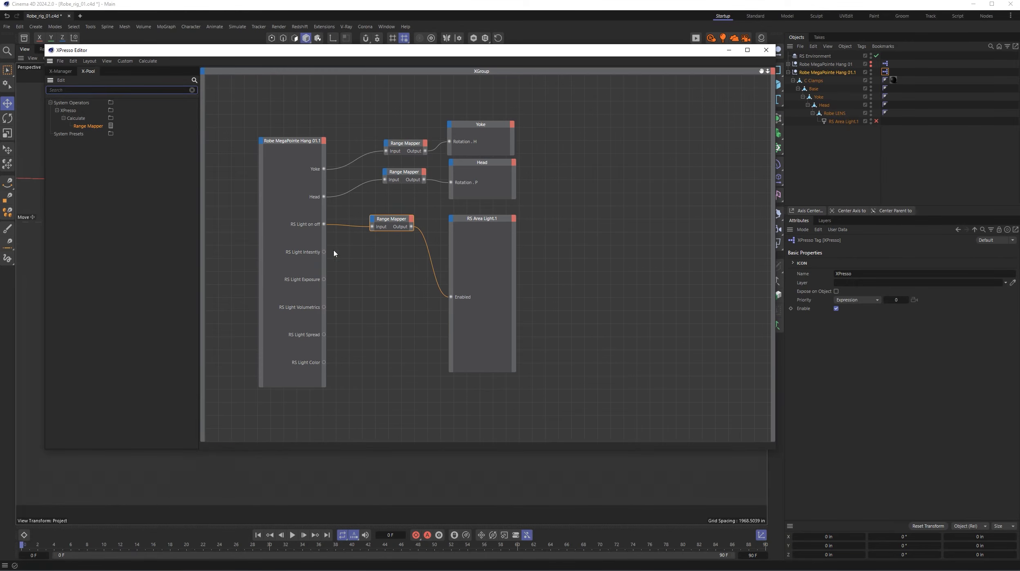
left_click(451, 220)
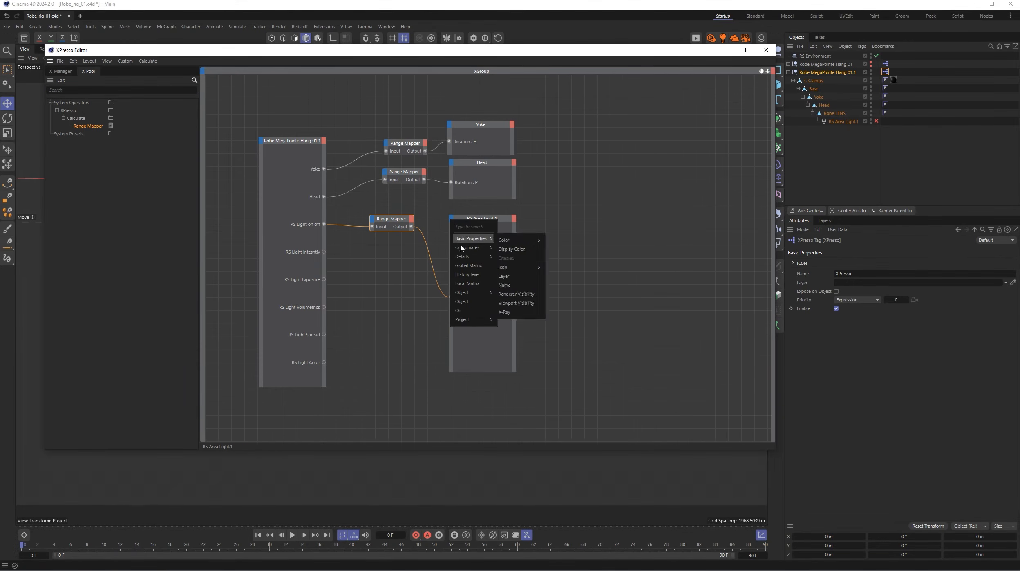
mouse_move(461, 293)
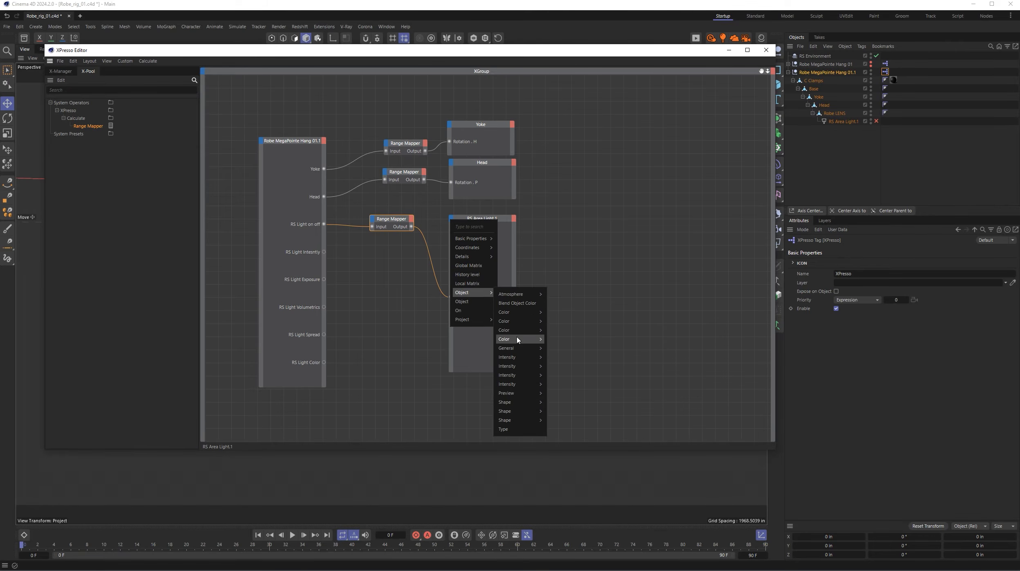
mouse_move(520, 379)
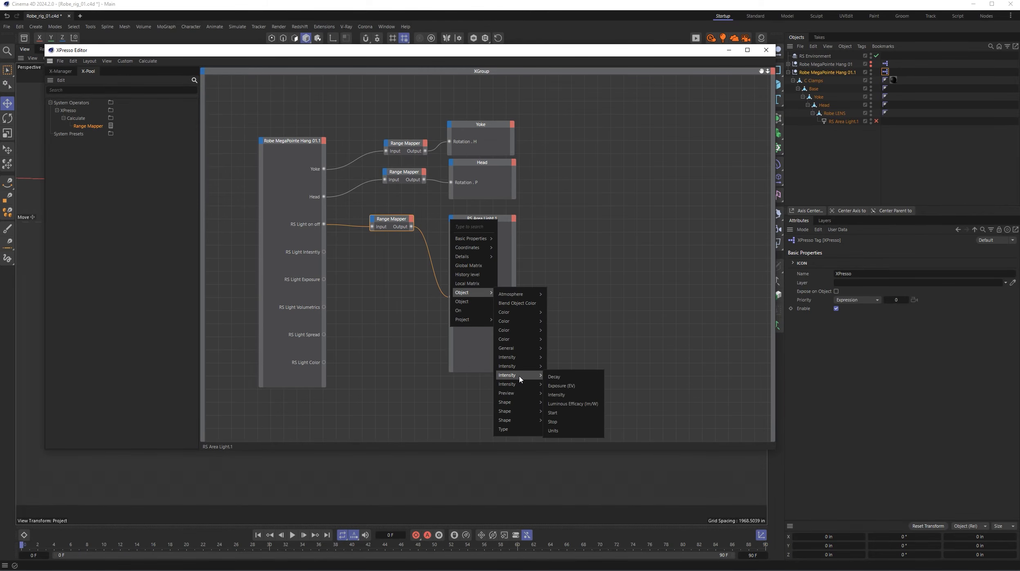
left_click(556, 395)
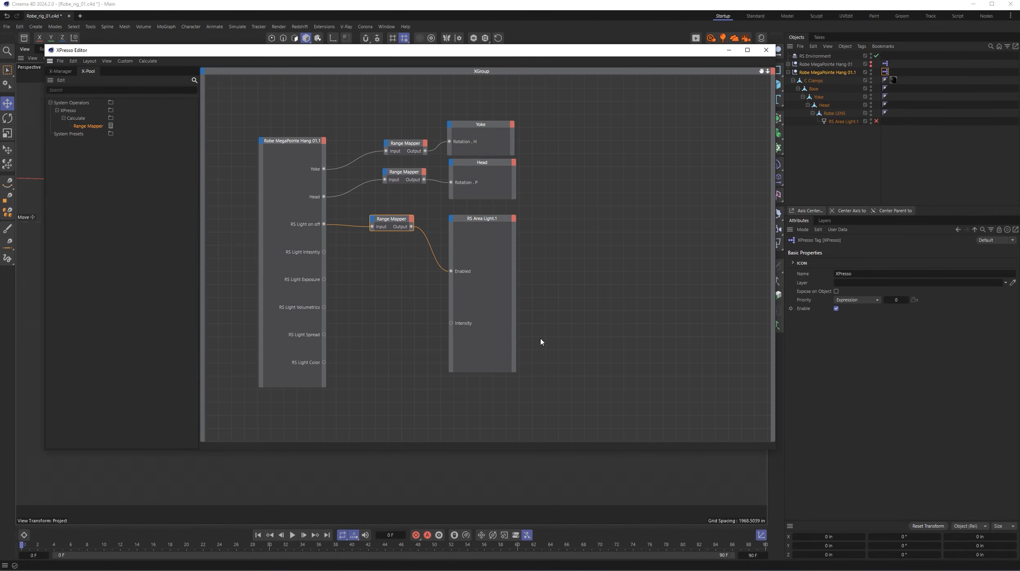
- Add another Range Mapper beside the RS Light Intensity port and set its input and output ranges to Percent
left_click_drag(90, 129, 384, 266)
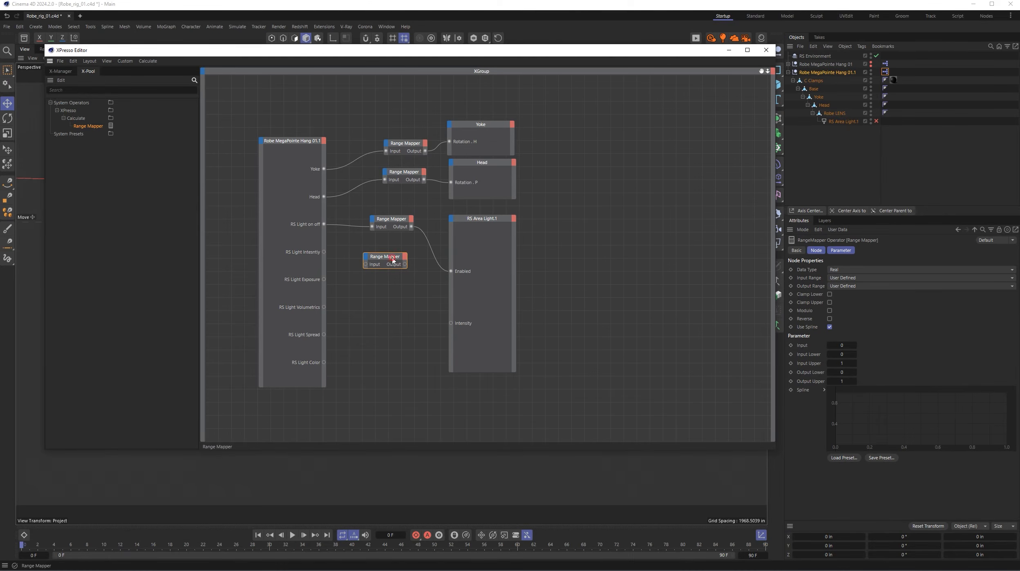
left_click(842, 281)
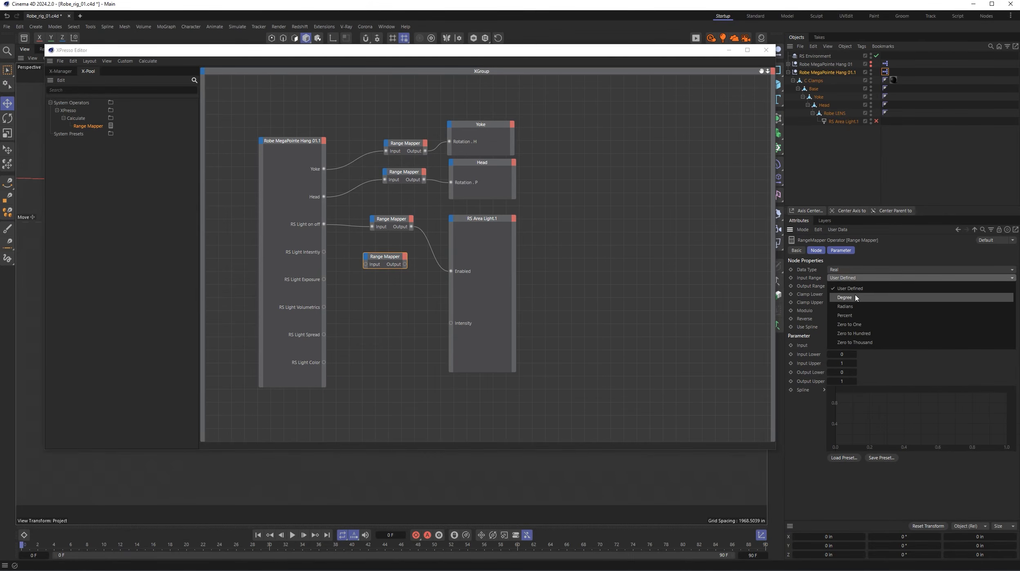
left_click(856, 314)
left_click(863, 285)
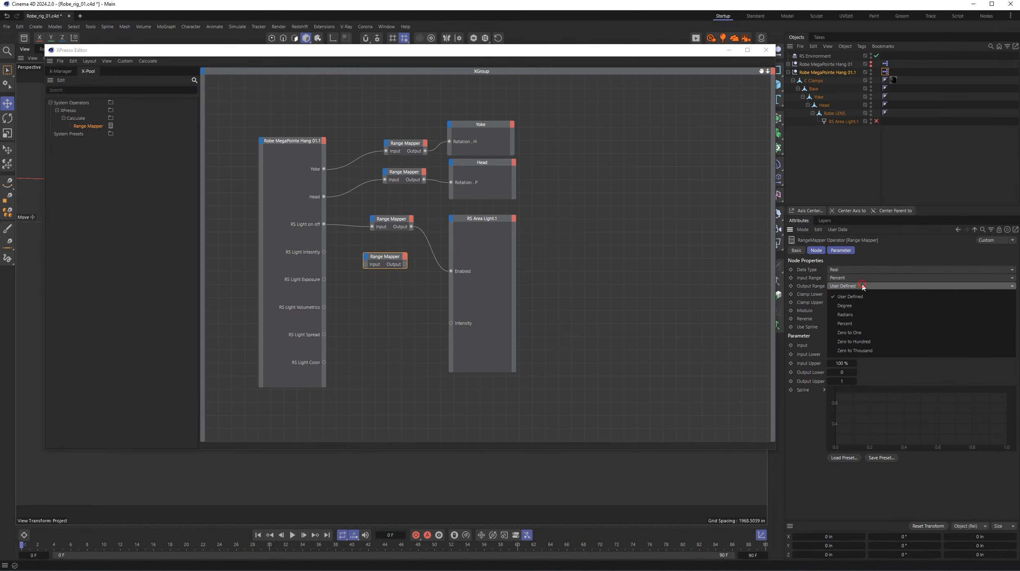
left_click(858, 324)
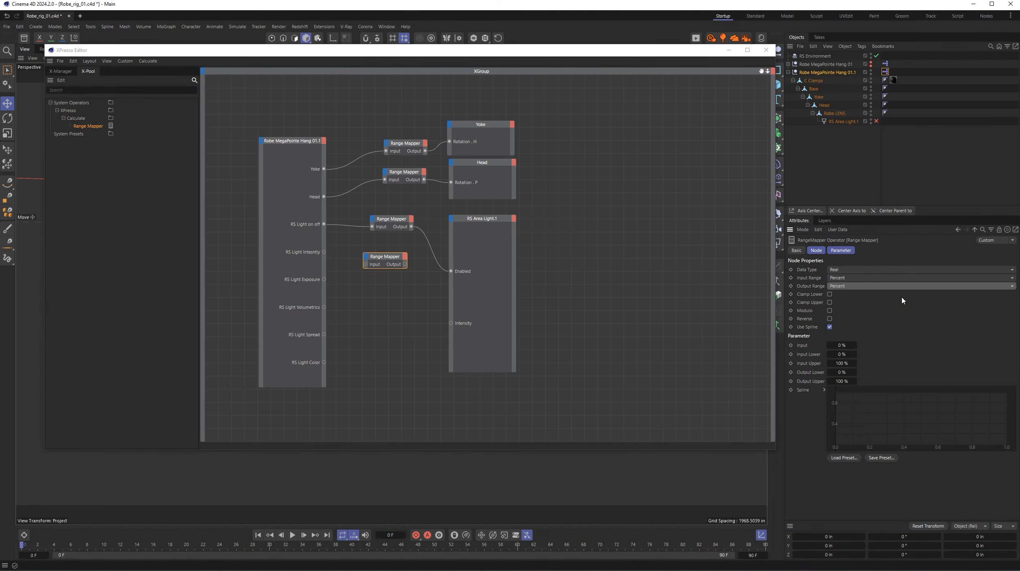
- Set the new Range Mapper's Input Upper to 1000 % and enter a new Output Upper value
left_click(830, 362)
type("10")
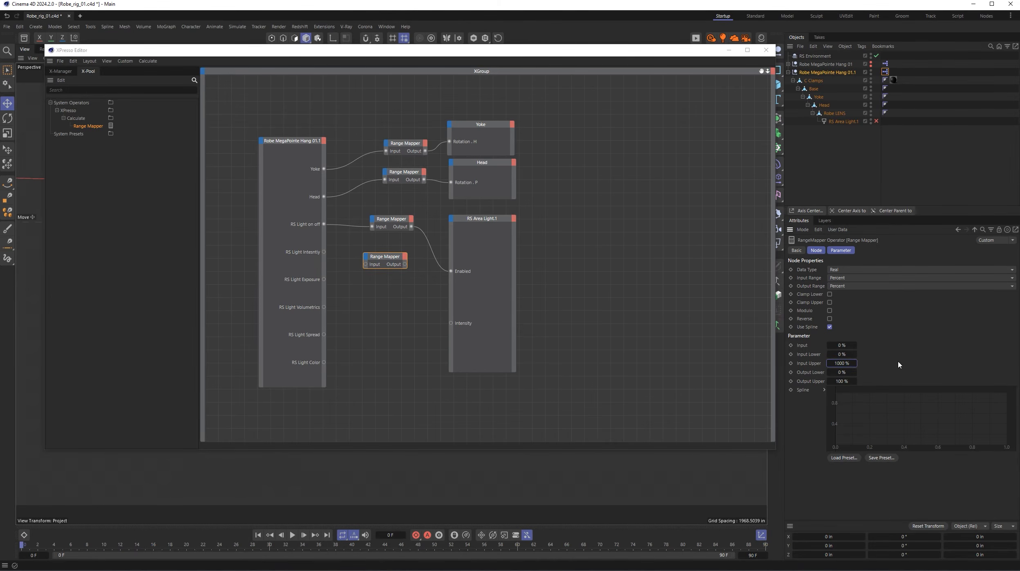
left_click(842, 380)
type("1")
- Connect RS Light Intensity through its Range Mapper to RS Area Light.1's Intensity port, and close the XPresso Editor
left_click(325, 253)
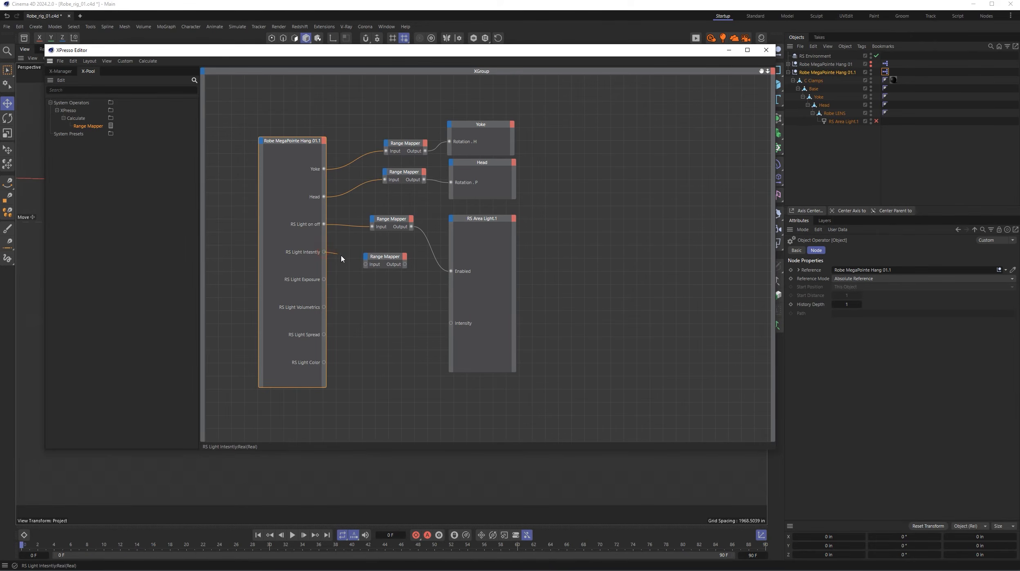
left_click_drag(341, 259, 451, 322)
left_click_drag(691, 51, 585, 66)
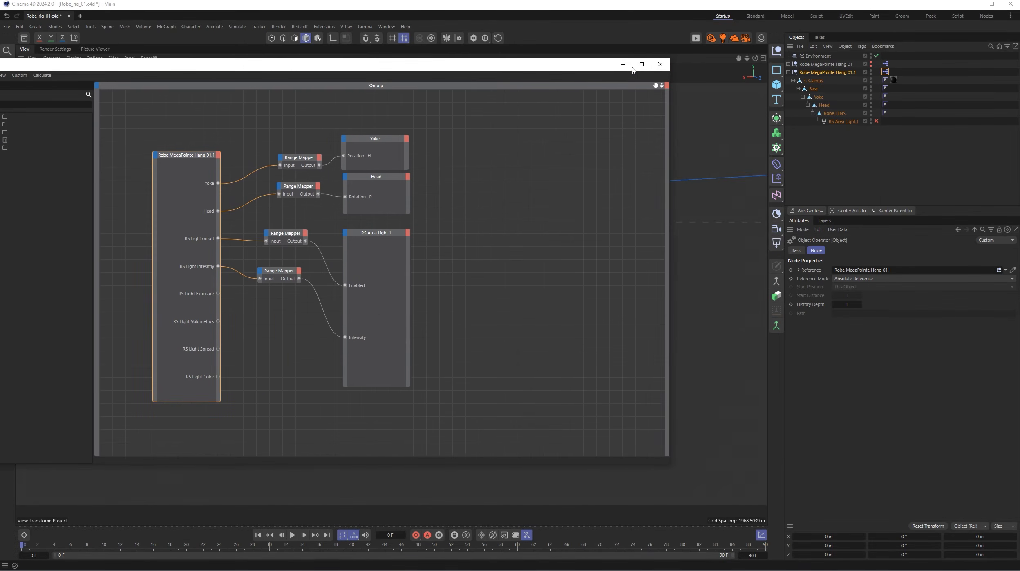
left_click(660, 65)
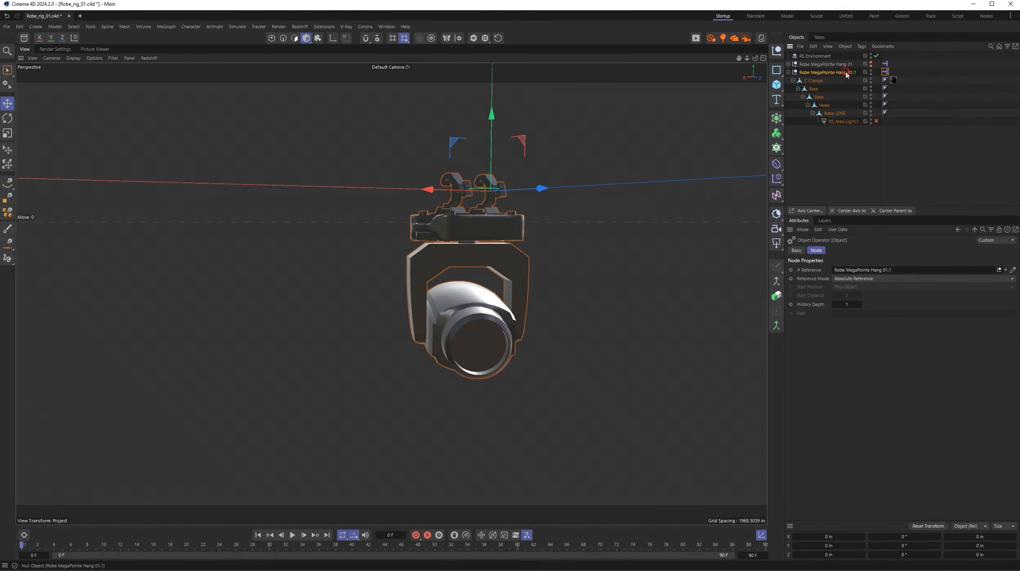
- Set Robe MegaPointe Hang 01.1's RS Light on off to 100 % and its RS Light Intensity to 1 %
left_click(830, 73)
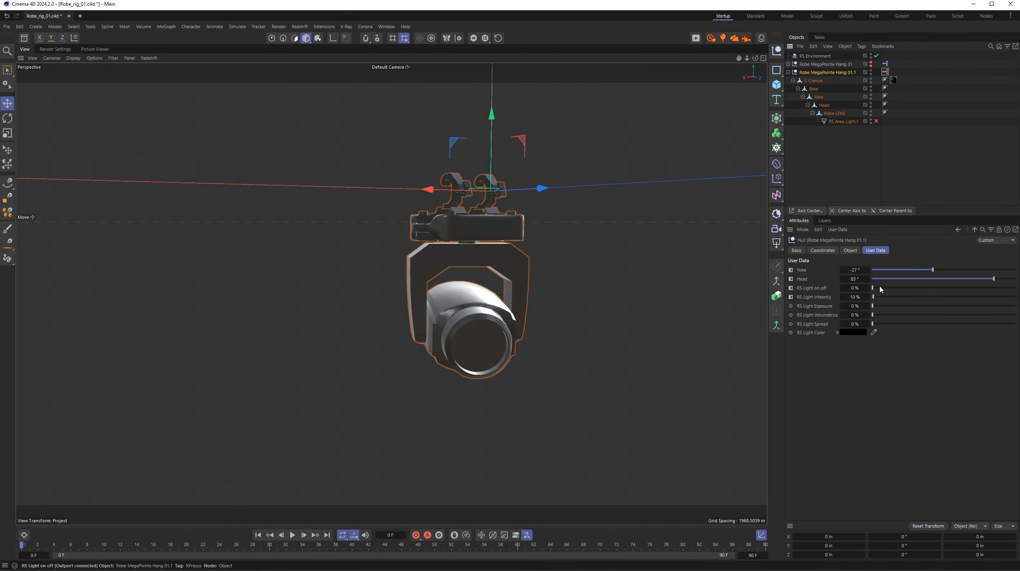
left_click_drag(874, 288, 1014, 288)
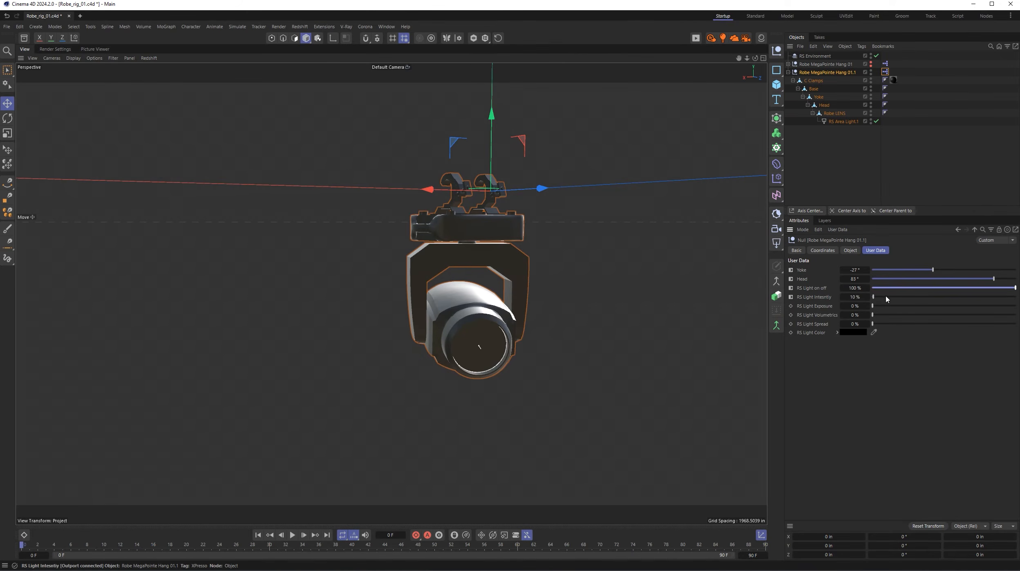
mouse_move(873, 296)
left_mouse_down()
mouse_move(1013, 298)
mouse_move(873, 307)
left_mouse_up()
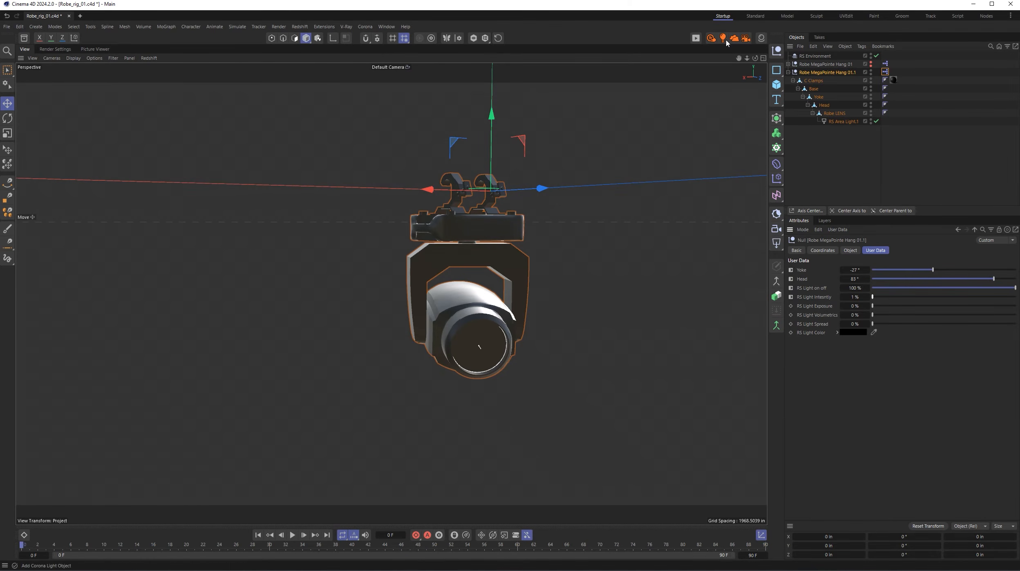
- Test the light in a live Redshift RenderView by raising RS Light Intensity to about 497 %, and close the preview
left_click(696, 38)
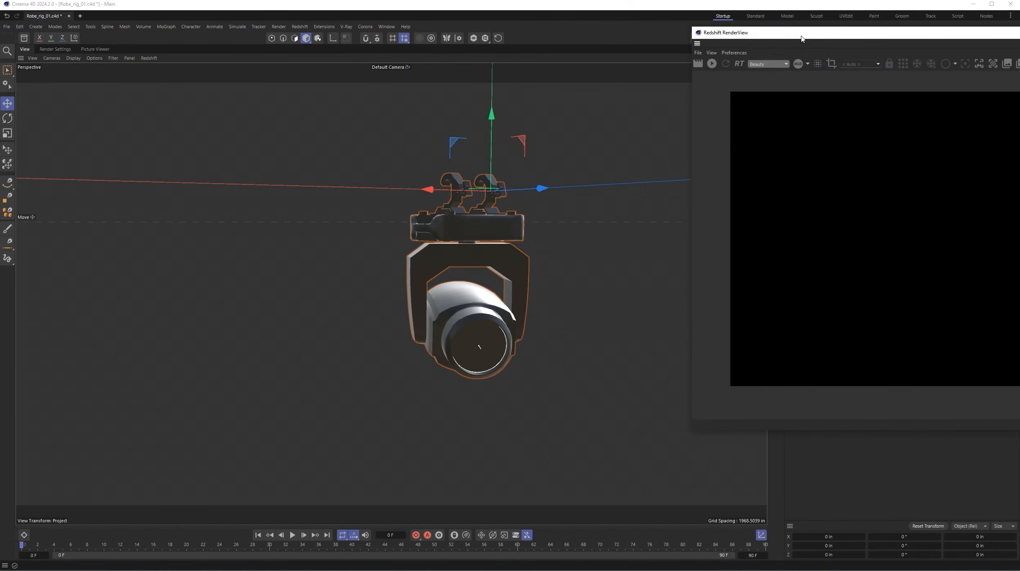
left_click_drag(804, 36, 141, 50)
left_click(50, 76)
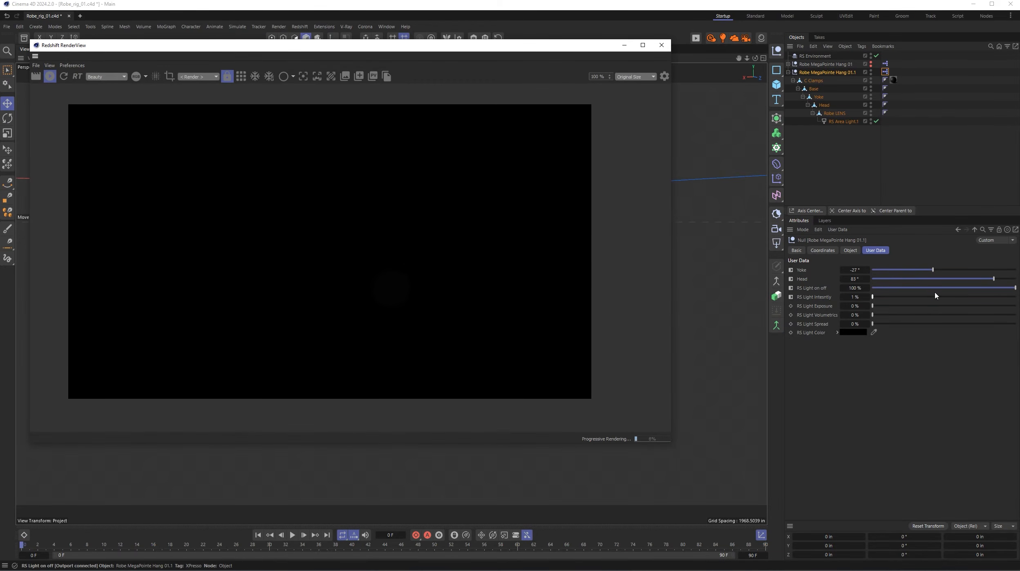
left_click_drag(895, 296, 944, 307)
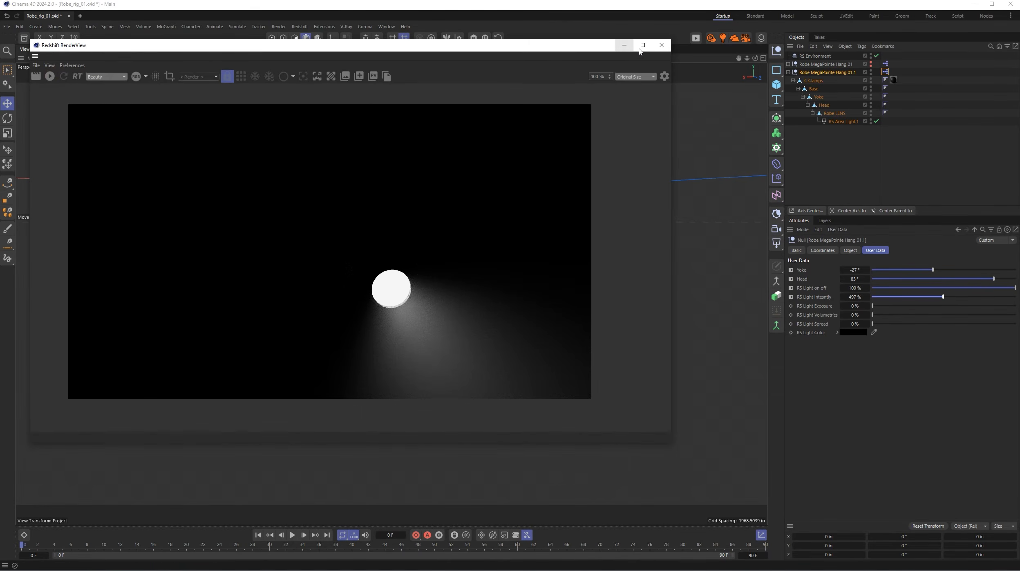
left_click(661, 45)
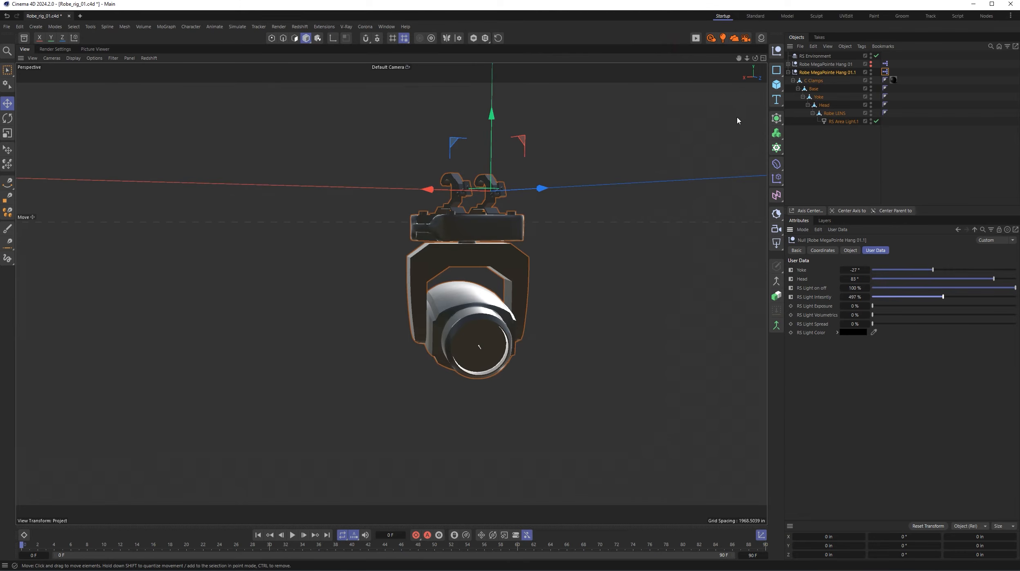
- Inspect RS Area Light.1's Object and Details attributes, collapsing the Intensity, Color and Shape sections to reach the Contribution settings
left_click(843, 121)
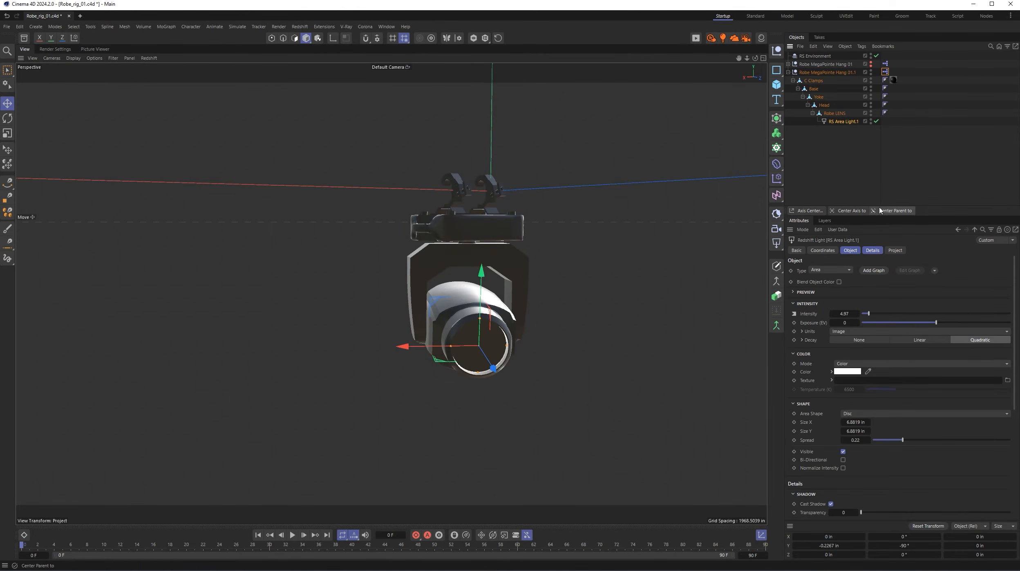
left_click_drag(881, 208, 887, 116)
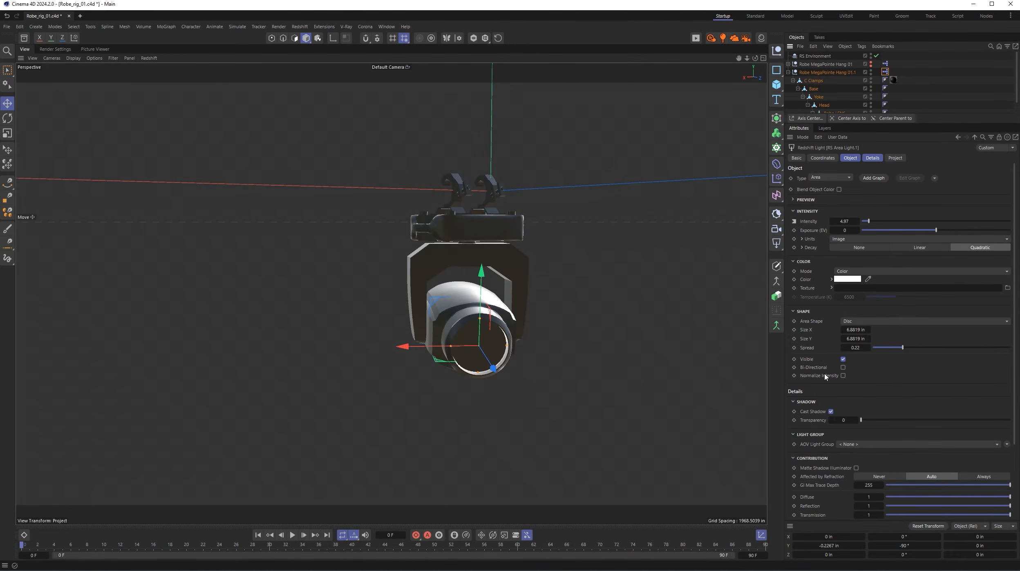
left_click_drag(856, 114, 881, 231)
left_click(796, 328)
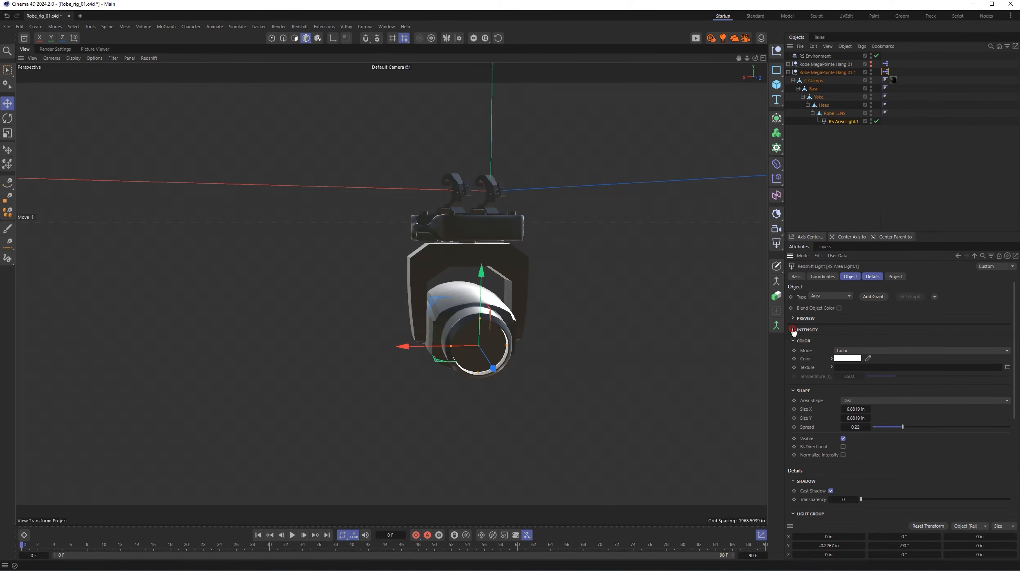
left_click(795, 341)
left_click(796, 352)
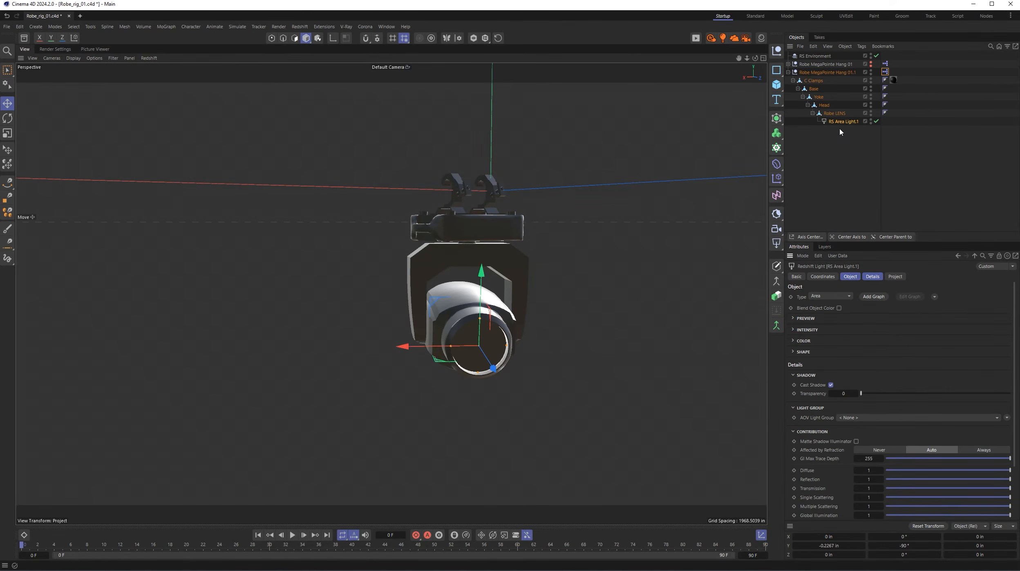
- Reopen the Robe MegaPointe Hang 01.1 XPresso graph and add an Exposure (EV) input port to the RS Area Light.1 node
left_click(833, 72)
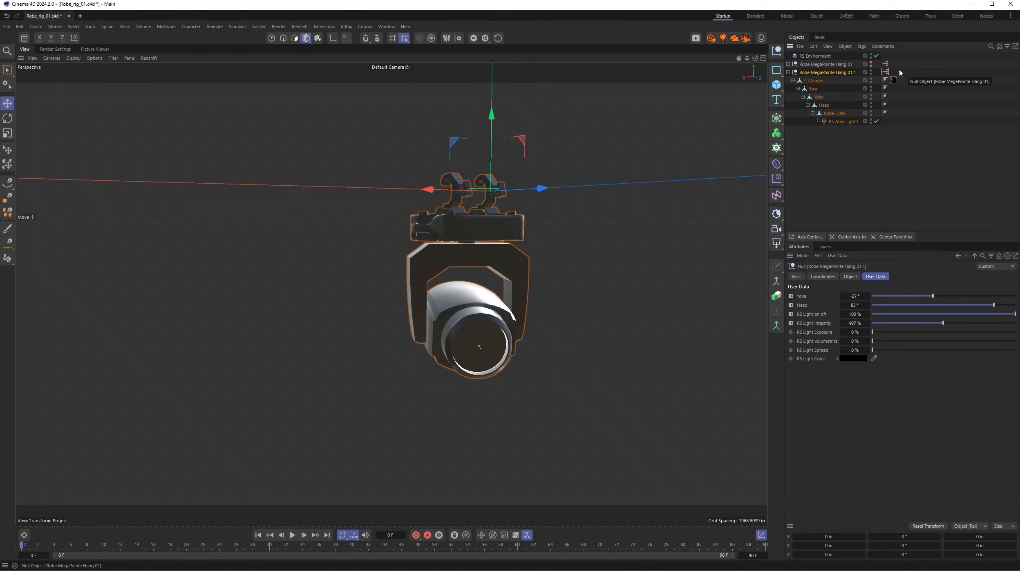
double_click(885, 72)
left_click_drag(915, 67, 314, 52)
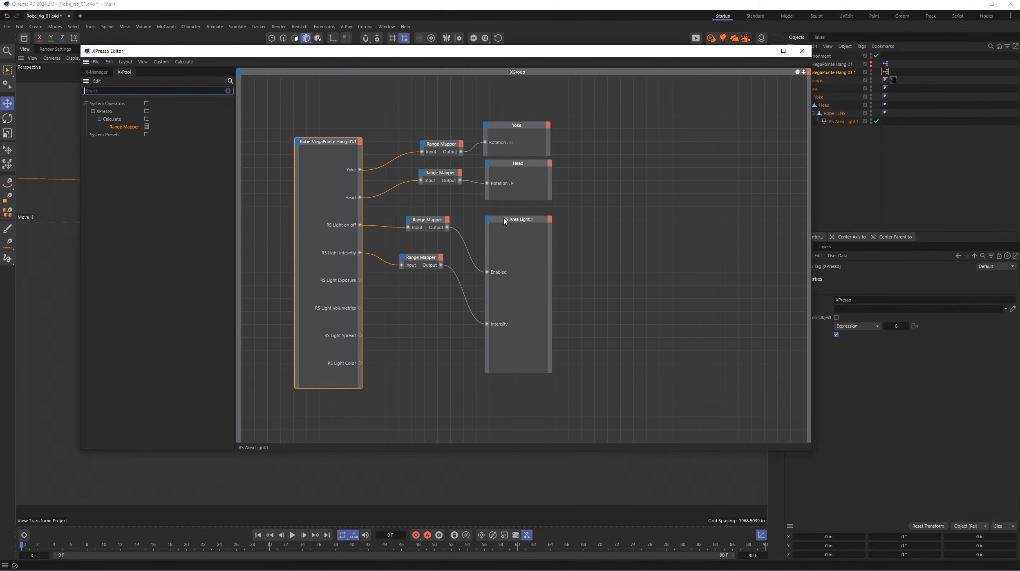
left_click(489, 223)
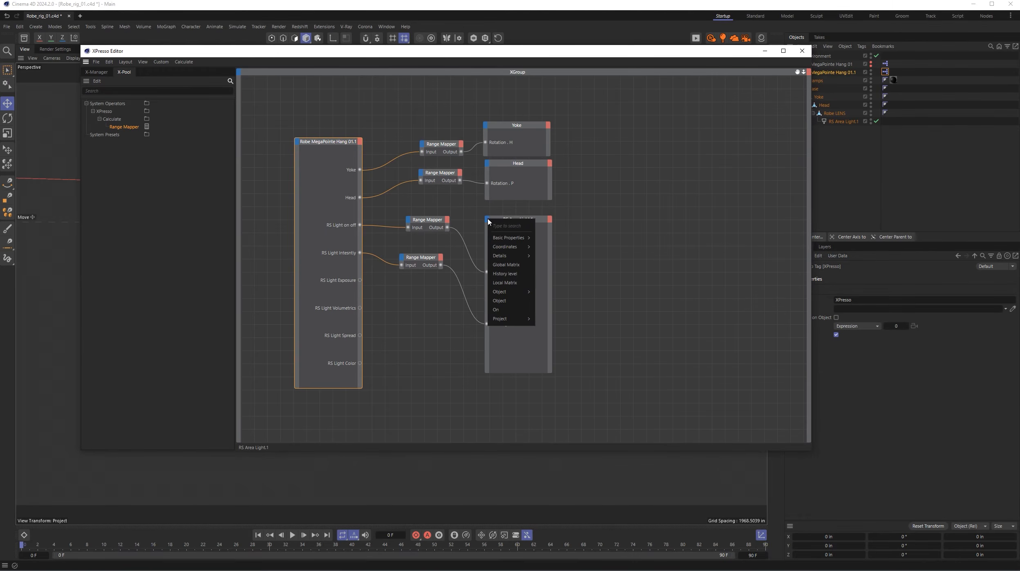
mouse_move(500, 293)
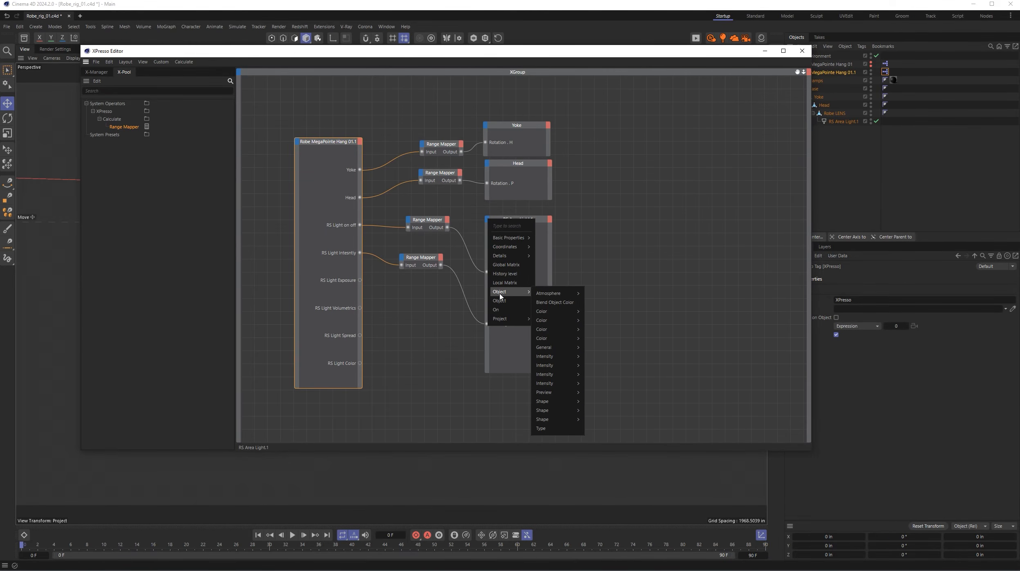
mouse_move(558, 375)
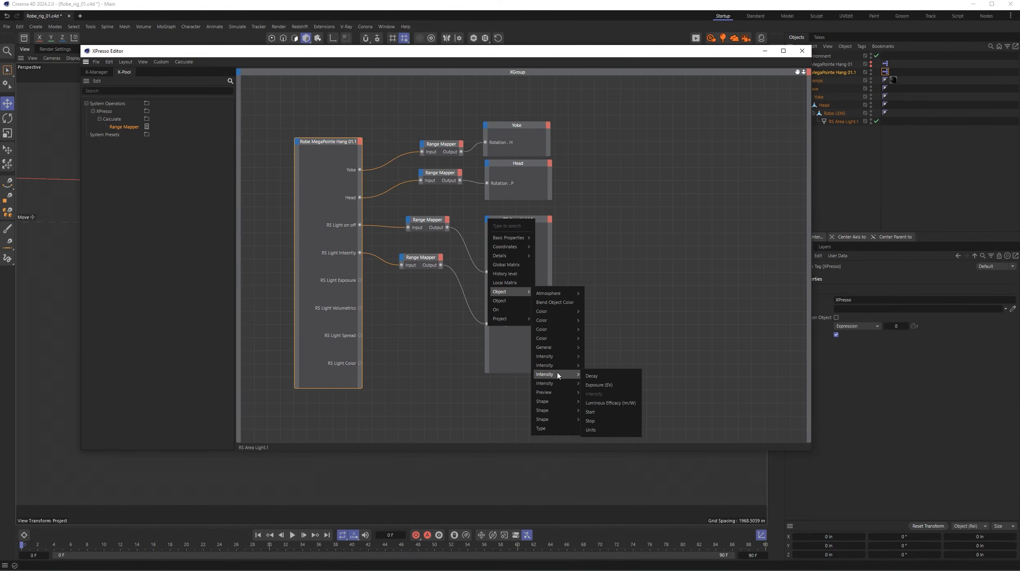
left_click(601, 386)
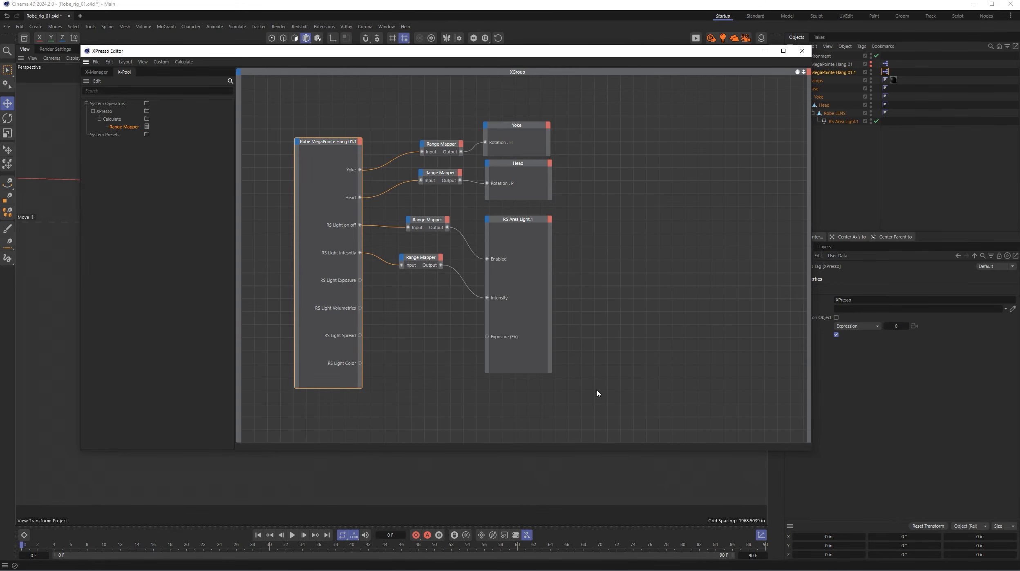
- Add a Range Mapper with Percent input and output ranges, and connect RS Light Exposure through it to RS Area Light.1's Exposure (EV) port
left_click(422, 260)
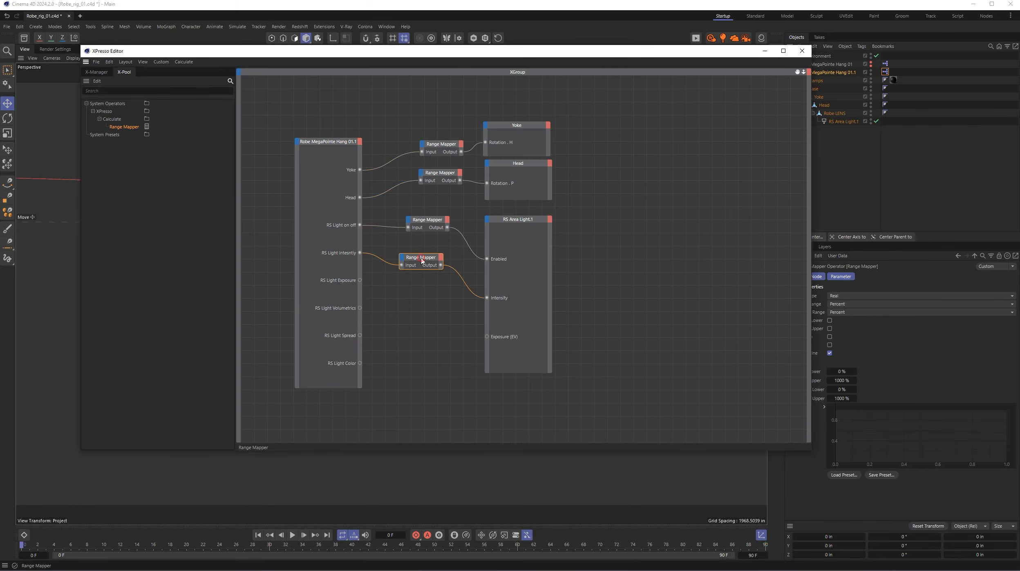
left_click_drag(605, 51, 510, 41)
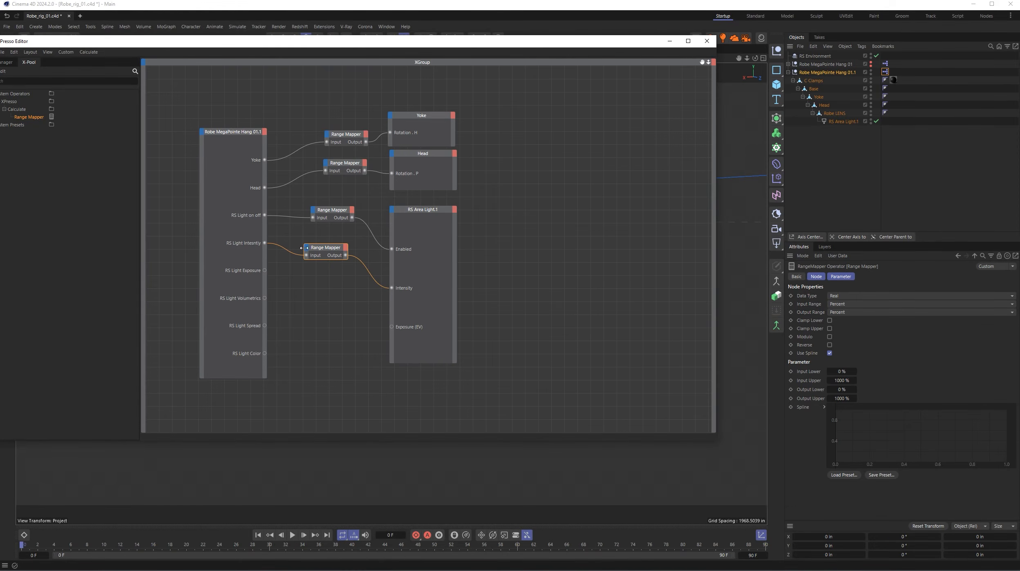
left_click_drag(117, 45, 148, 44)
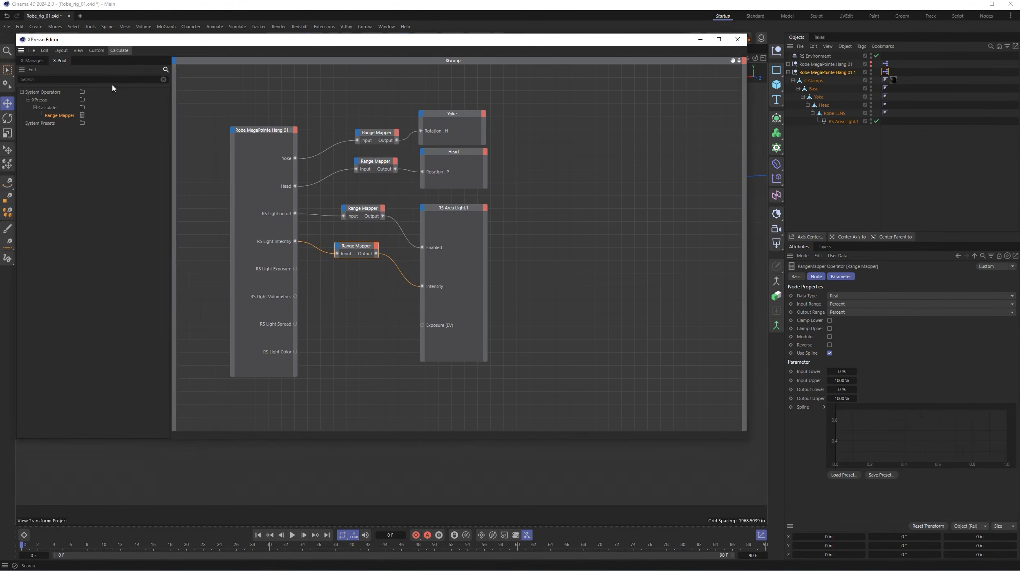
left_click_drag(341, 277, 364, 274)
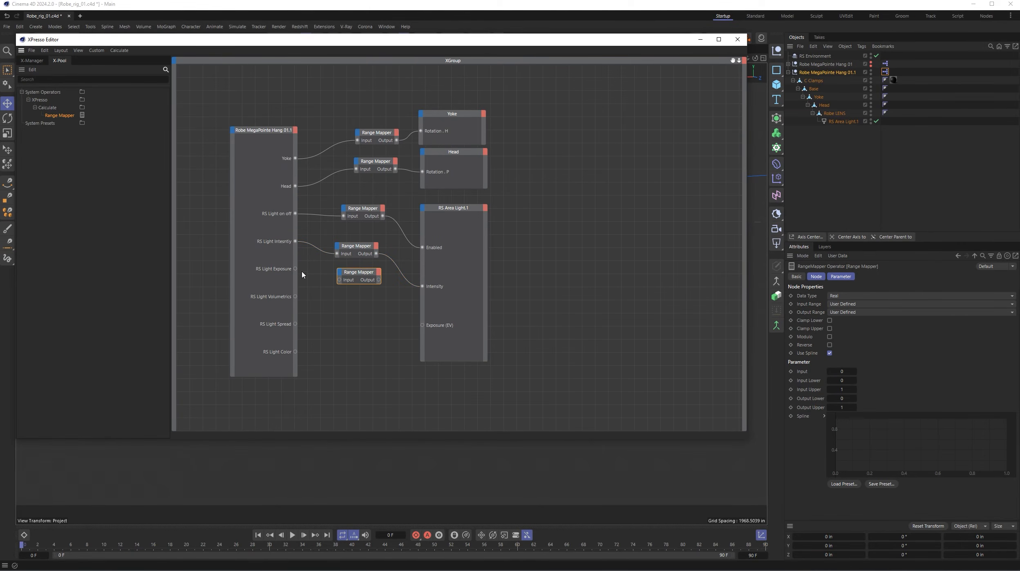
left_click(848, 304)
left_click(852, 341)
left_click(859, 313)
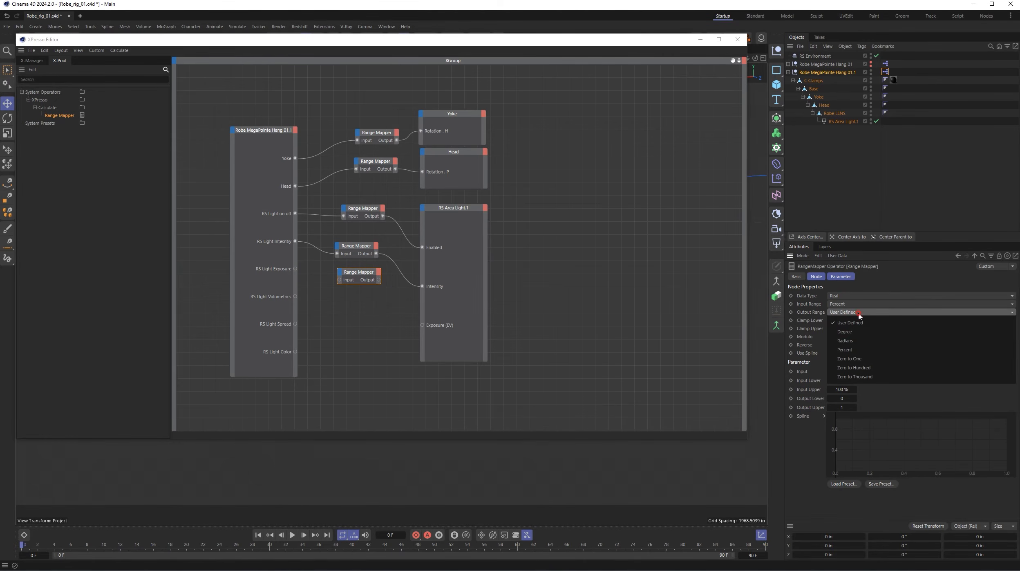
left_click(859, 350)
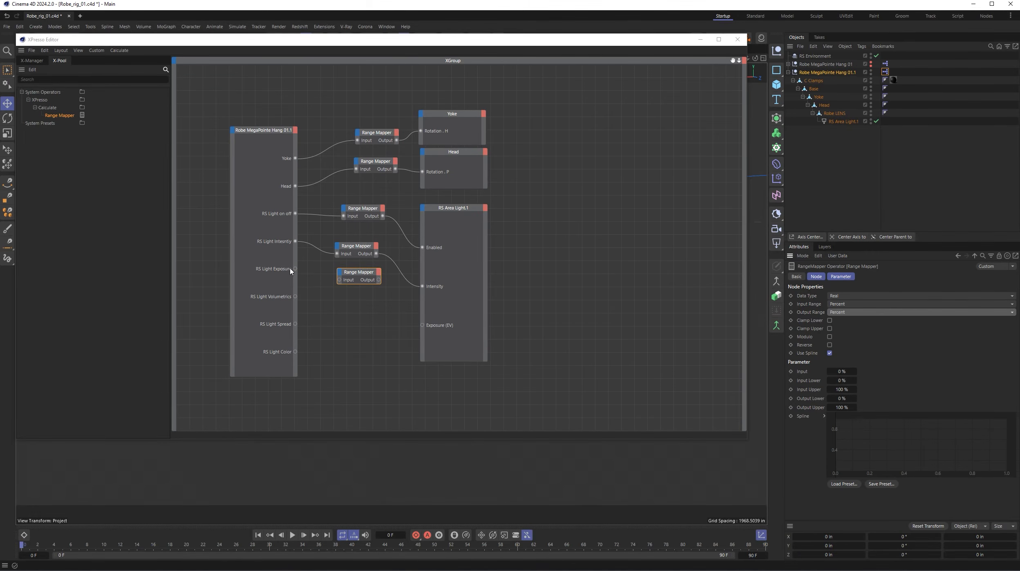
left_click_drag(295, 269, 422, 325)
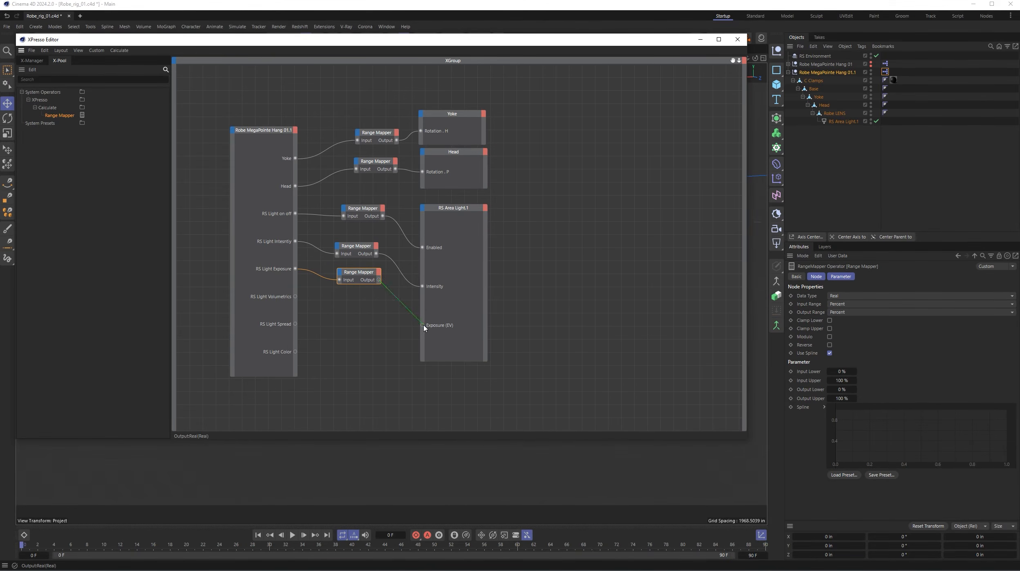
- Add the Volume contribution as an input port on the RS Area Light.1 node
left_click(422, 208)
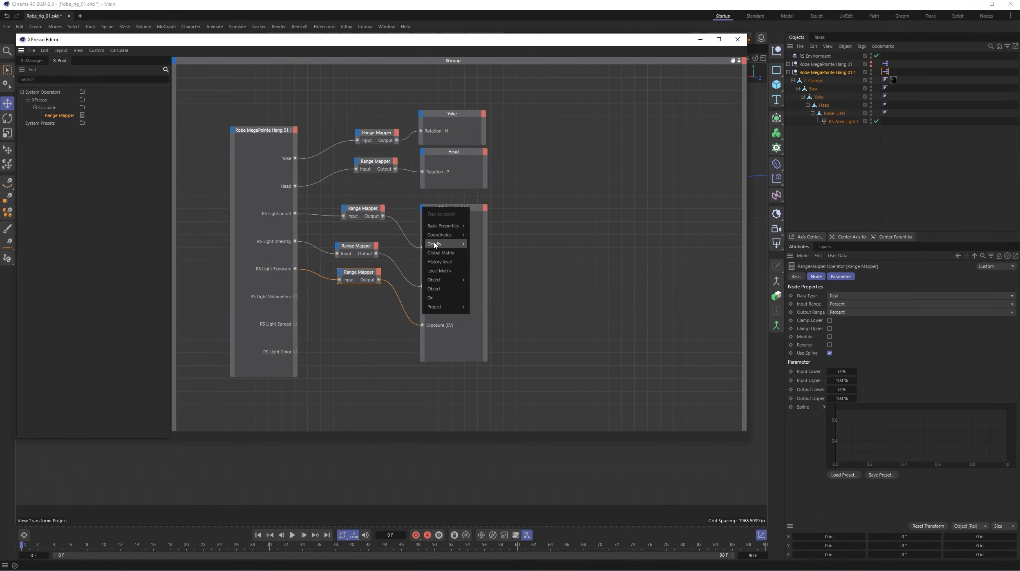
mouse_move(434, 243)
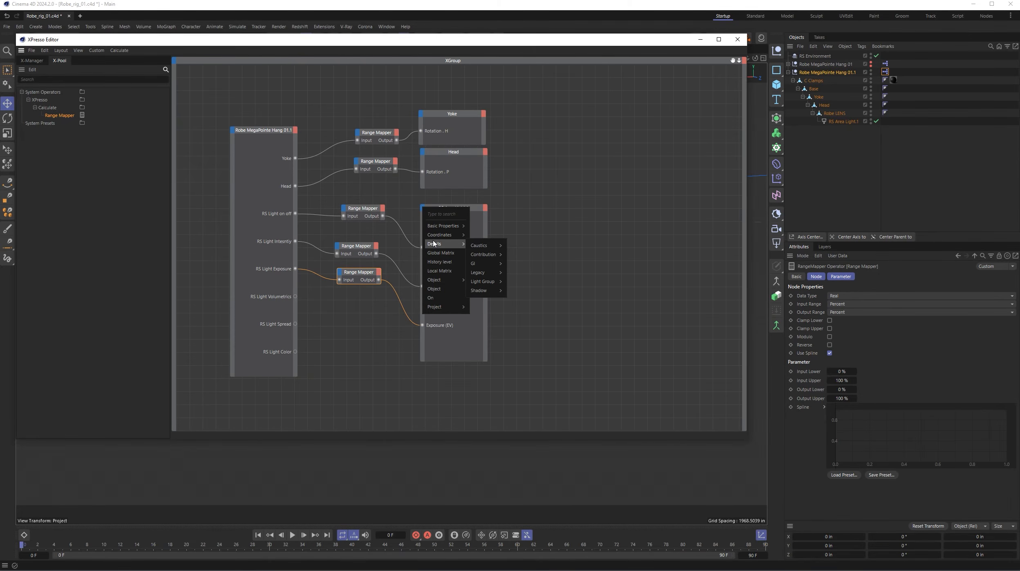
mouse_move(498, 257)
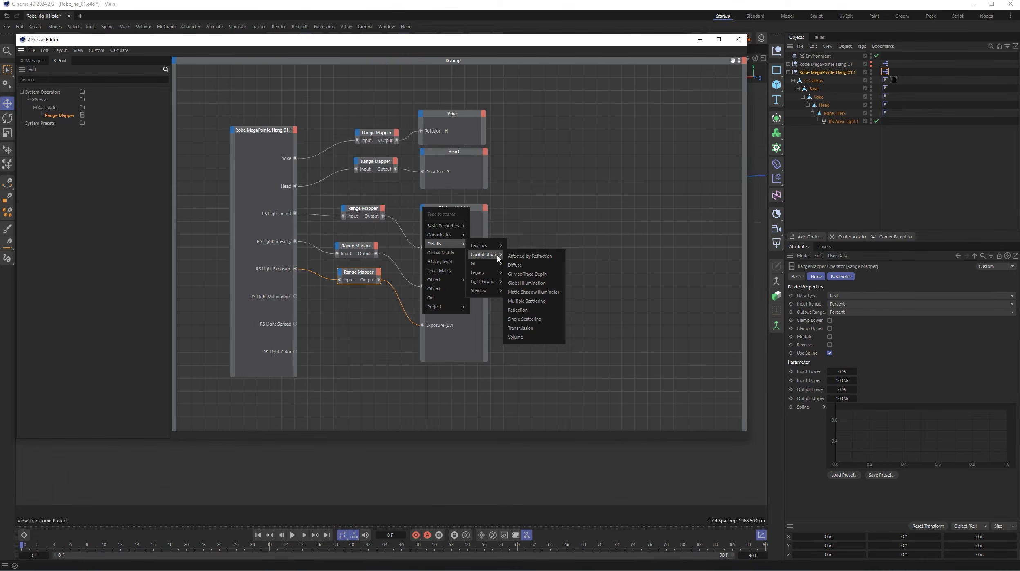
left_click(539, 341)
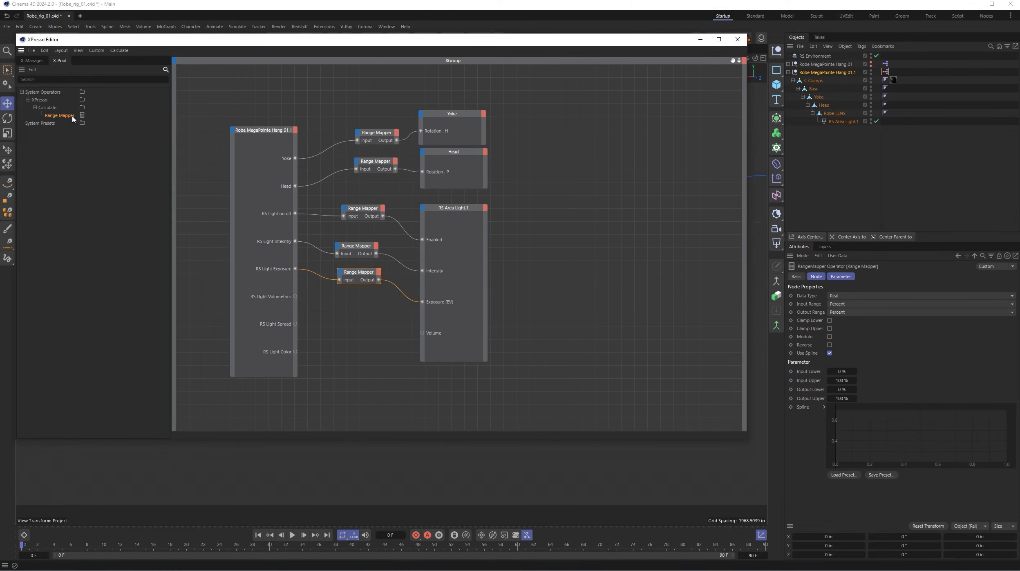
- Add a Range Mapper with Percent input and output ranges, and connect RS Light Volumetrics through it to RS Area Light.1's Volume port
left_click_drag(72, 118, 365, 302)
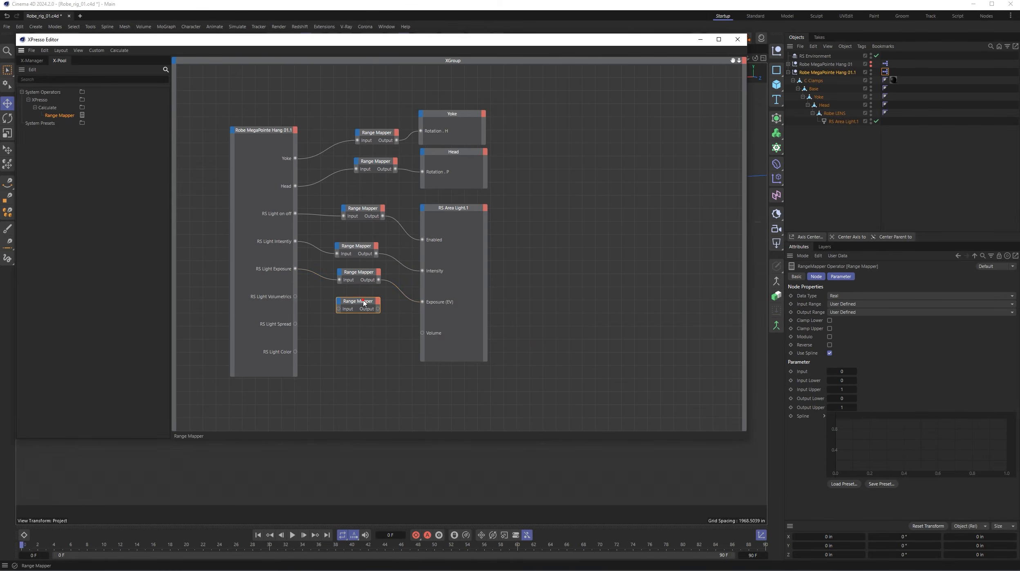
left_click(862, 304)
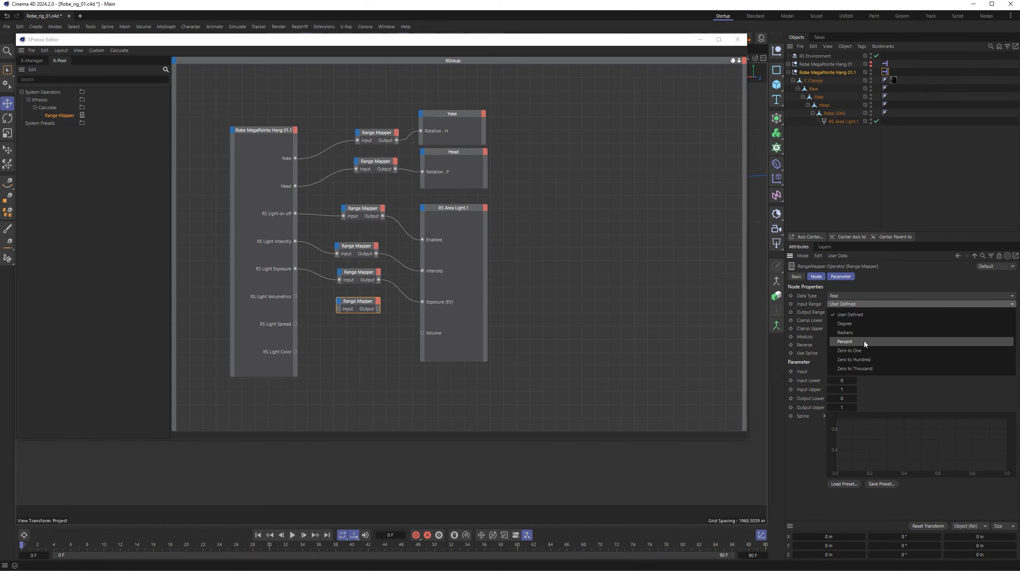
left_click(864, 341)
left_click(865, 312)
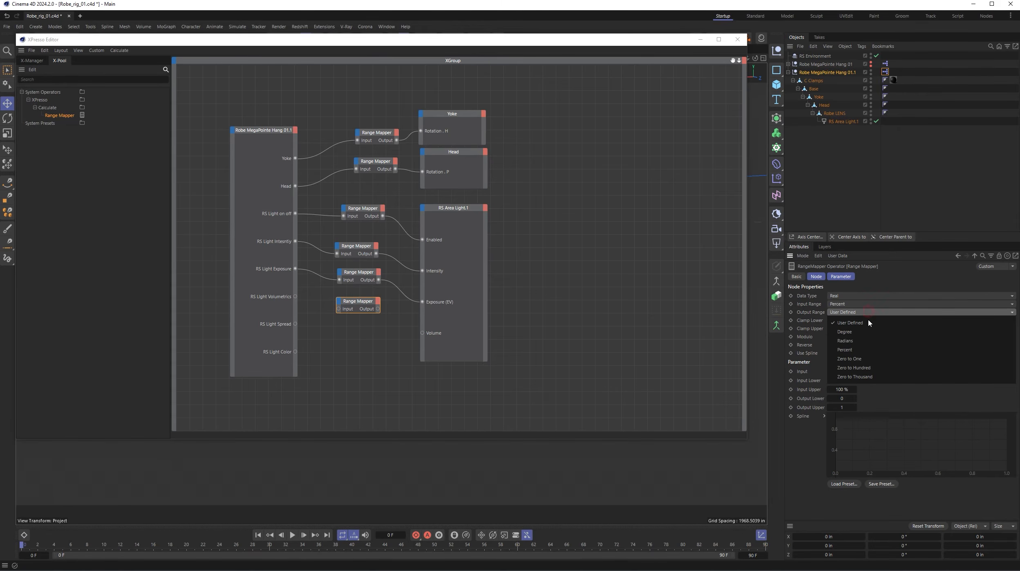
left_click(865, 350)
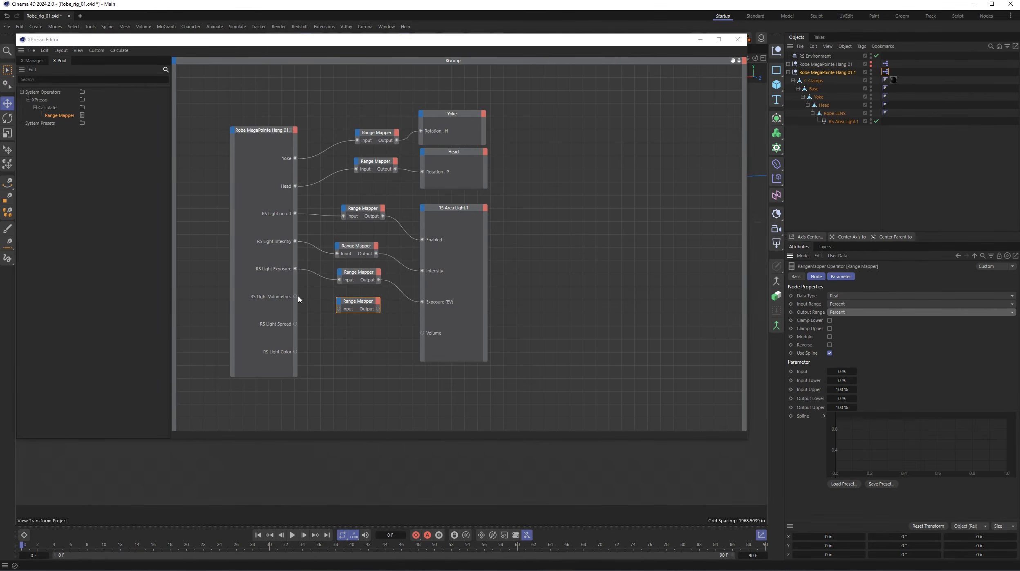
left_click_drag(295, 296, 339, 310)
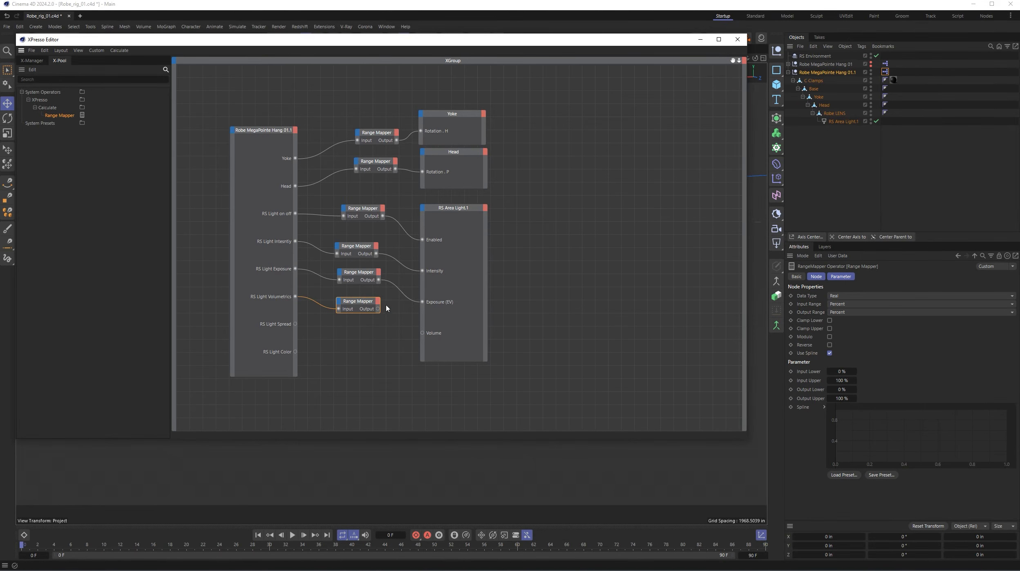
left_click_drag(378, 309, 422, 332)
- Add the Shape group's Spread parameter as an input port on the RS Area Light.1 node
left_click(422, 208)
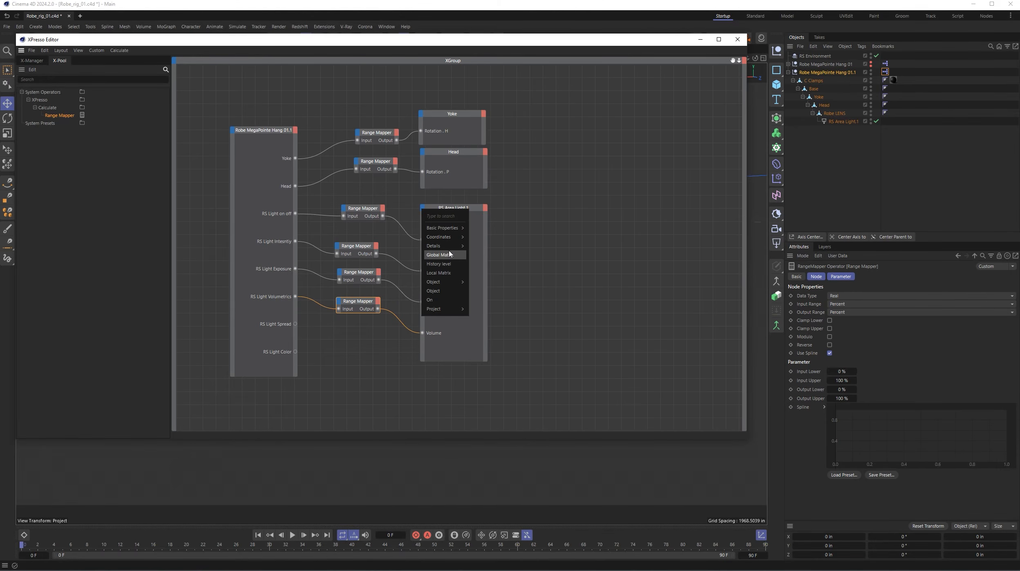
mouse_move(445, 283)
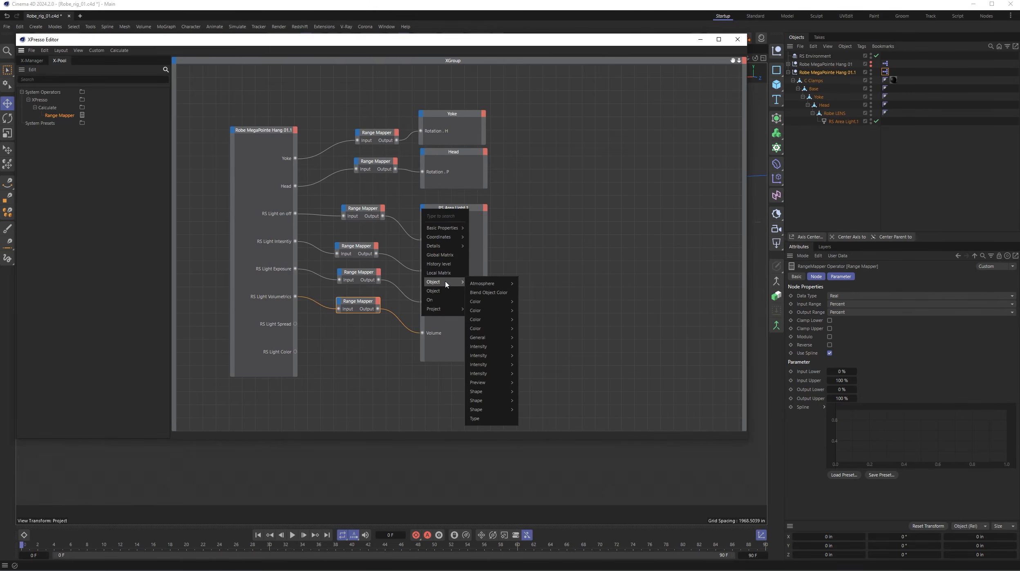
mouse_move(490, 364)
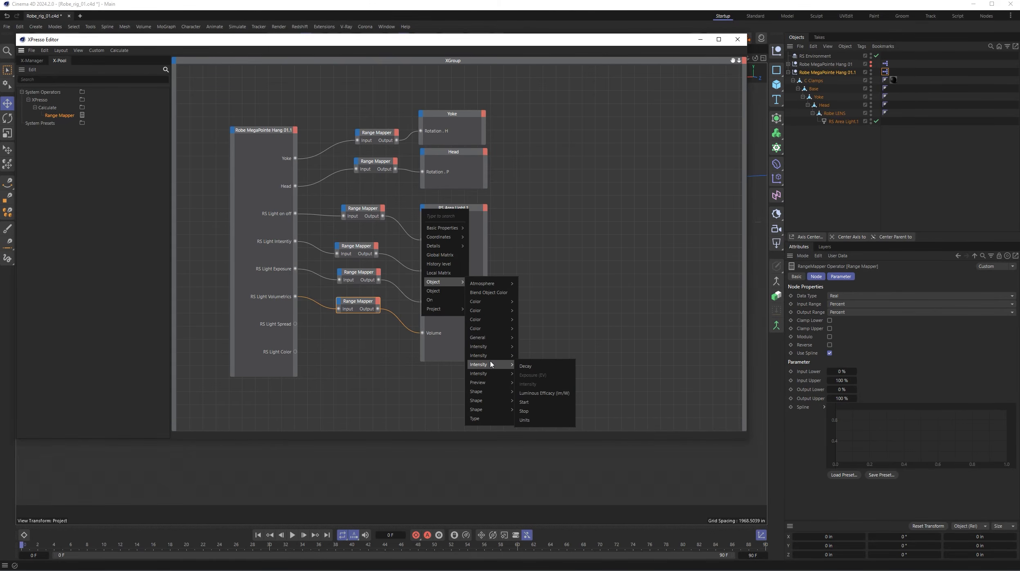
mouse_move(490, 402)
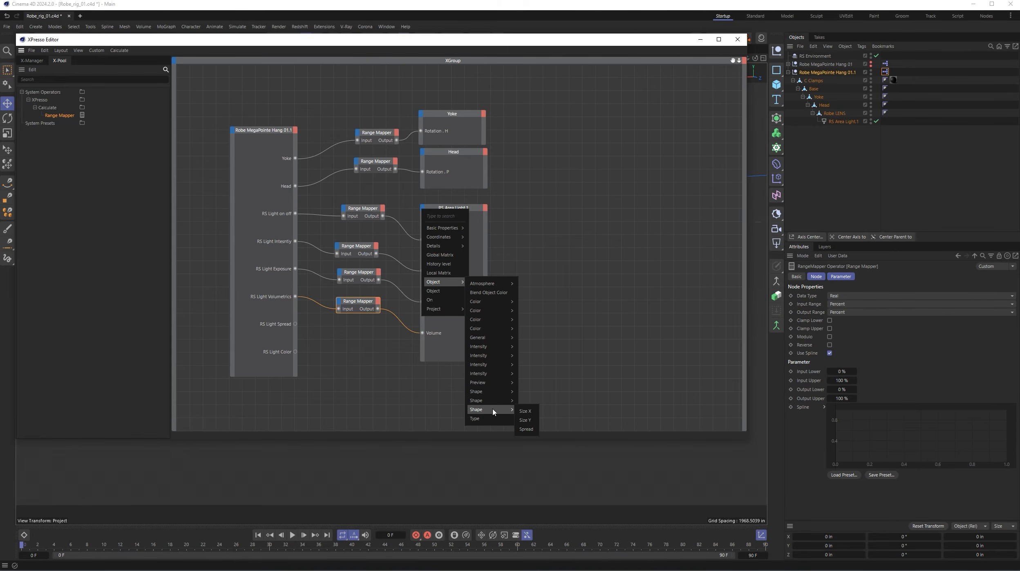
left_click(528, 430)
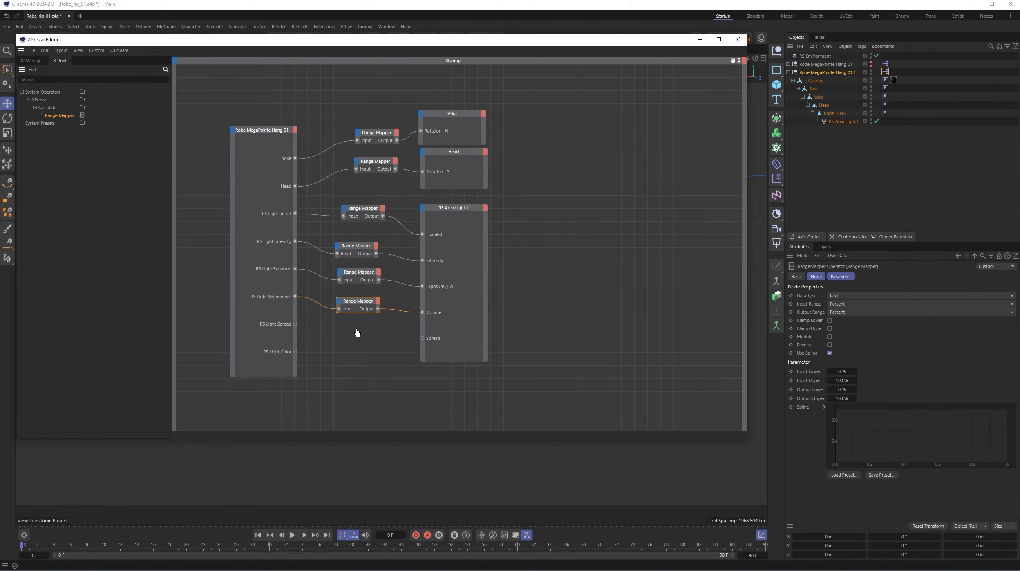
- Add a Range Mapper with Percent ranges and input and output upper limits of 30%, and connect RS Light Spread through it to Spread
left_click_drag(357, 332, 364, 336)
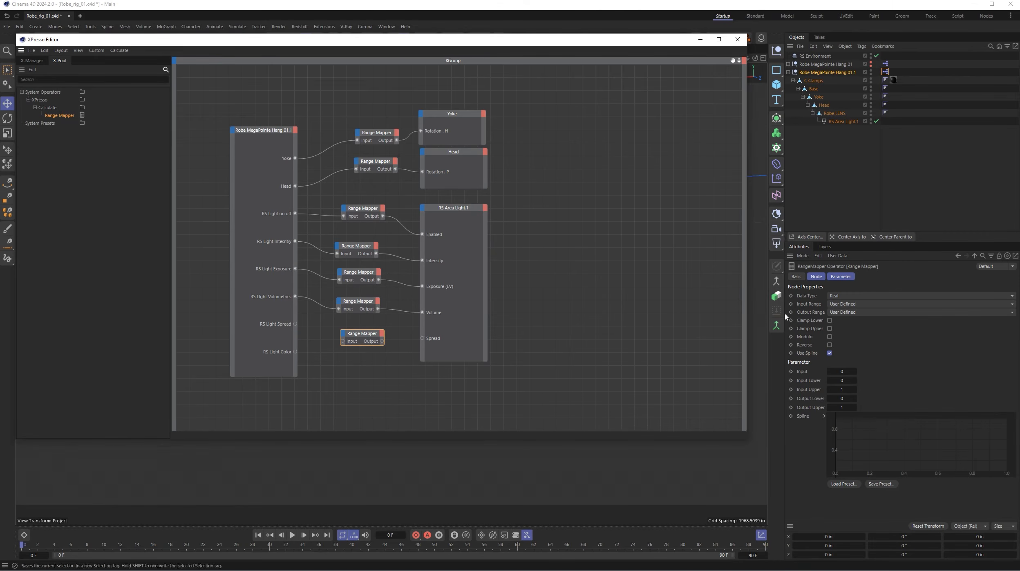
left_click(848, 306)
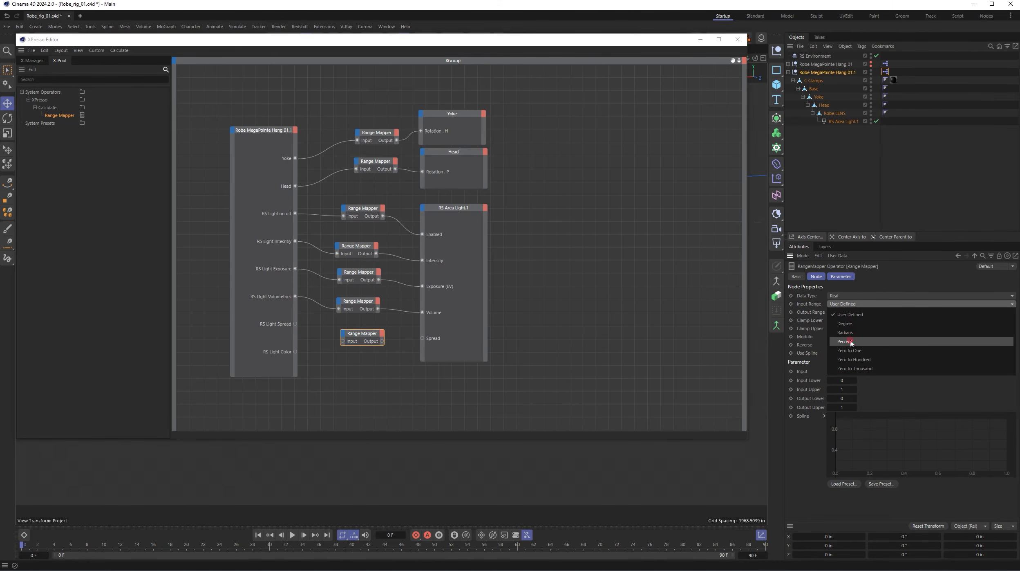
left_click(853, 341)
left_click(855, 312)
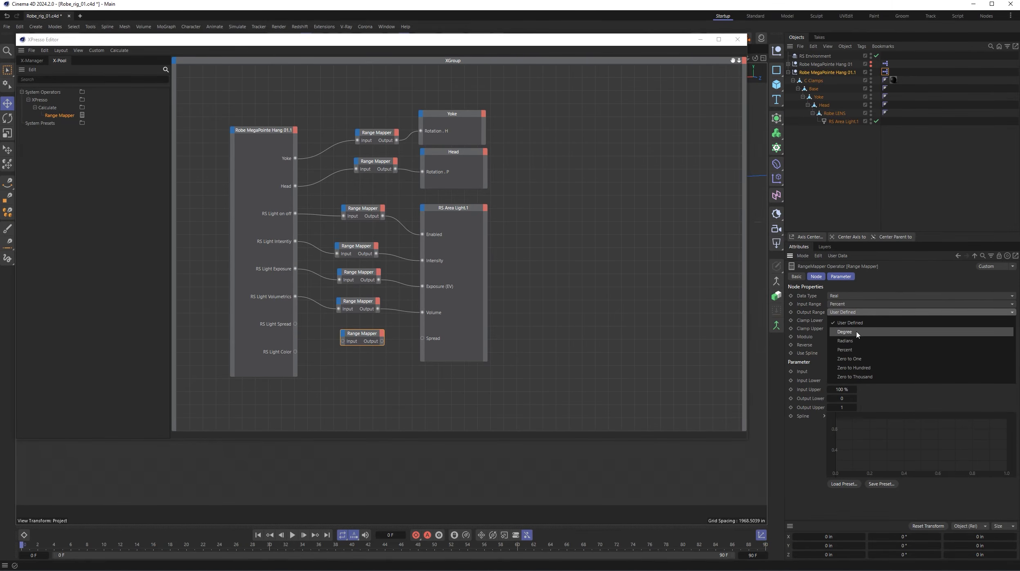
left_click(845, 350)
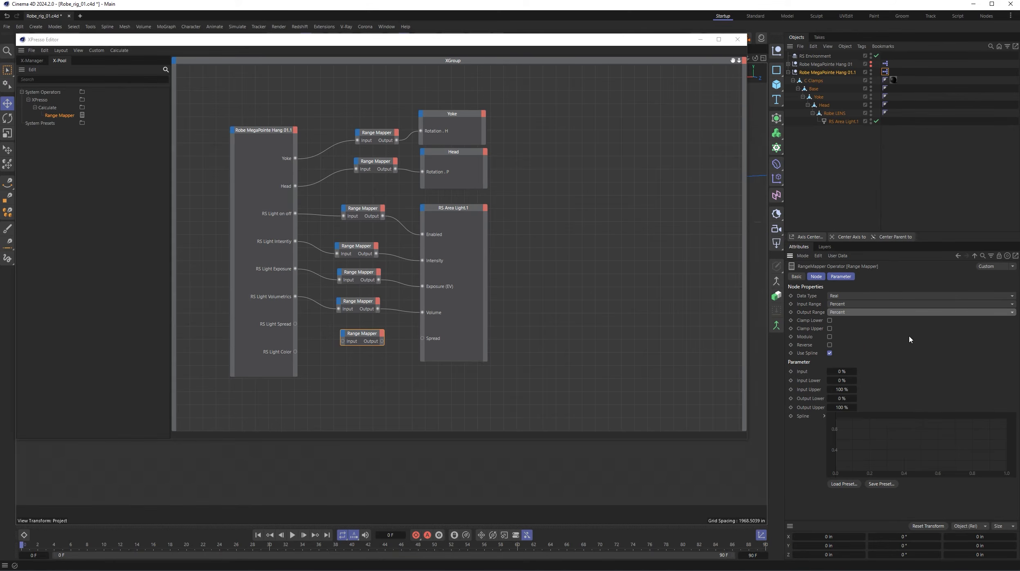
left_click(842, 389)
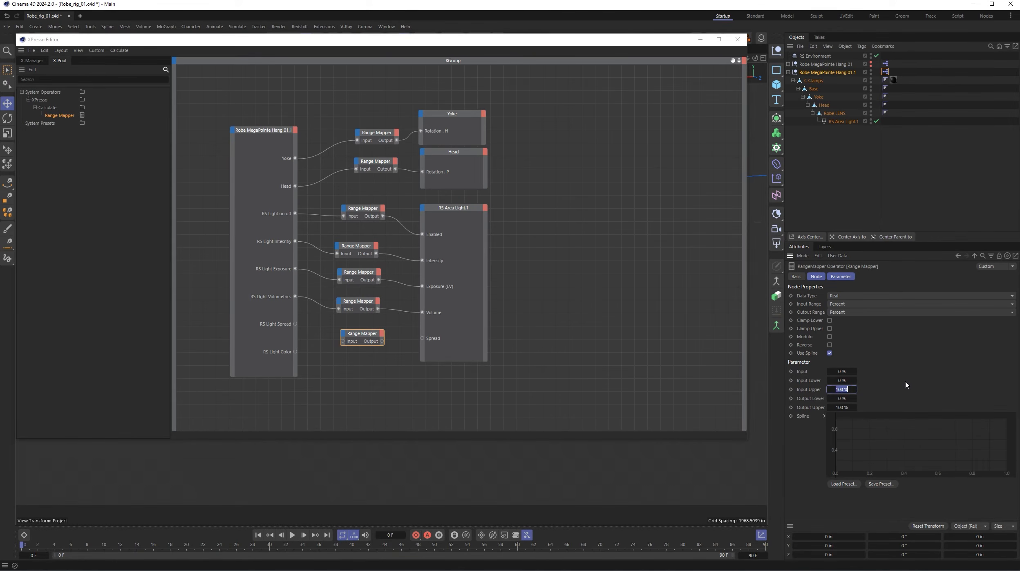
type("3")
left_click(845, 407)
type("30")
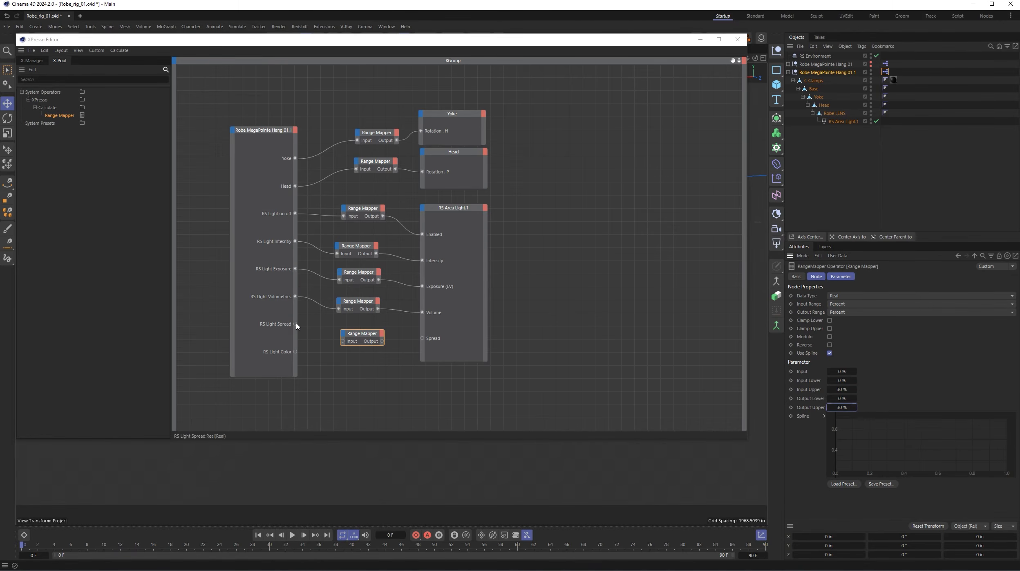
left_click_drag(295, 323, 423, 338)
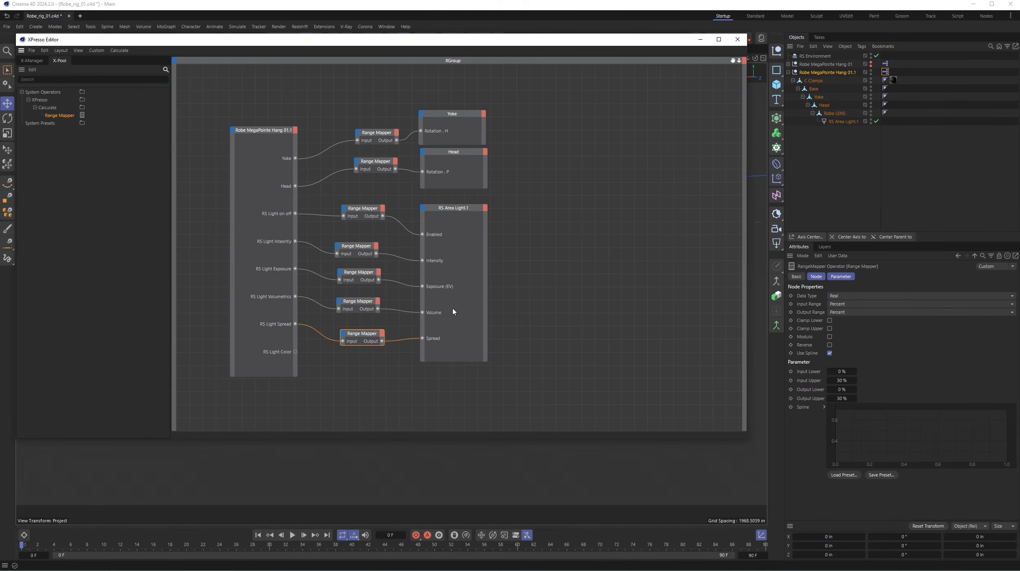
- Add a Color input port to a lengthened RS Area Light.1 node and connect RS Light Color directly to it
left_click(422, 208)
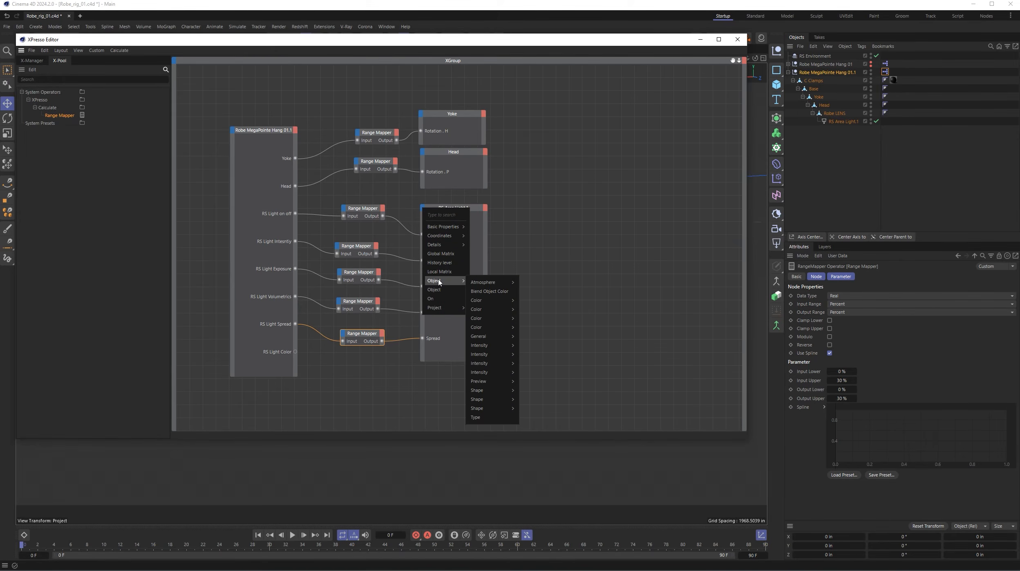
mouse_move(486, 319)
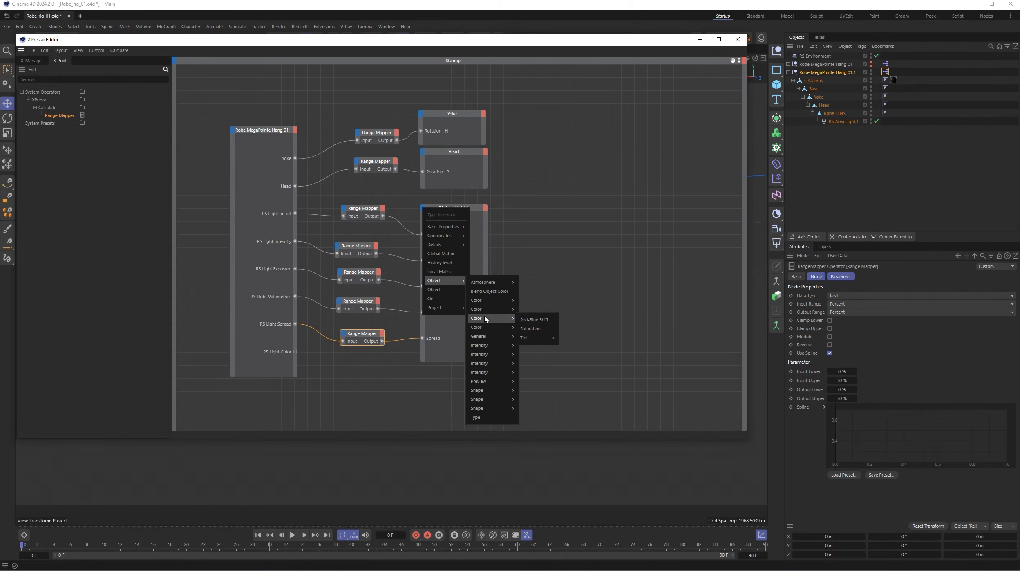
mouse_move(535, 305)
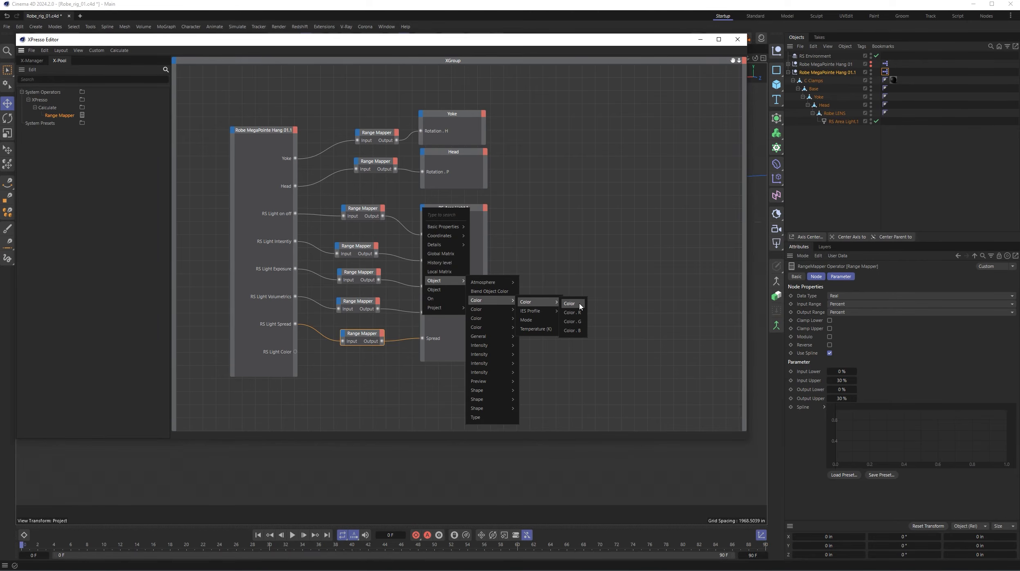
left_click(570, 303)
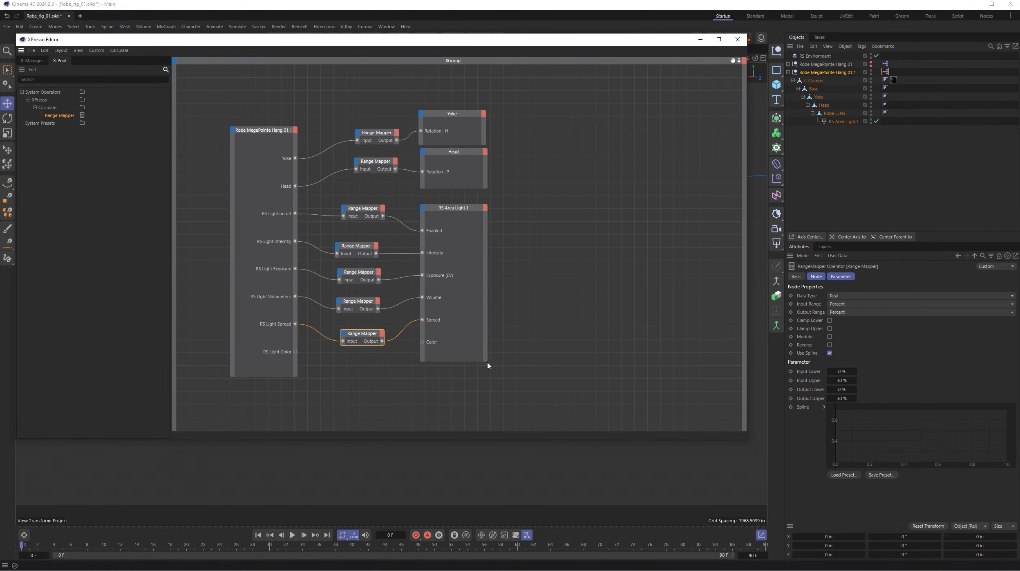
left_click_drag(458, 360, 458, 384)
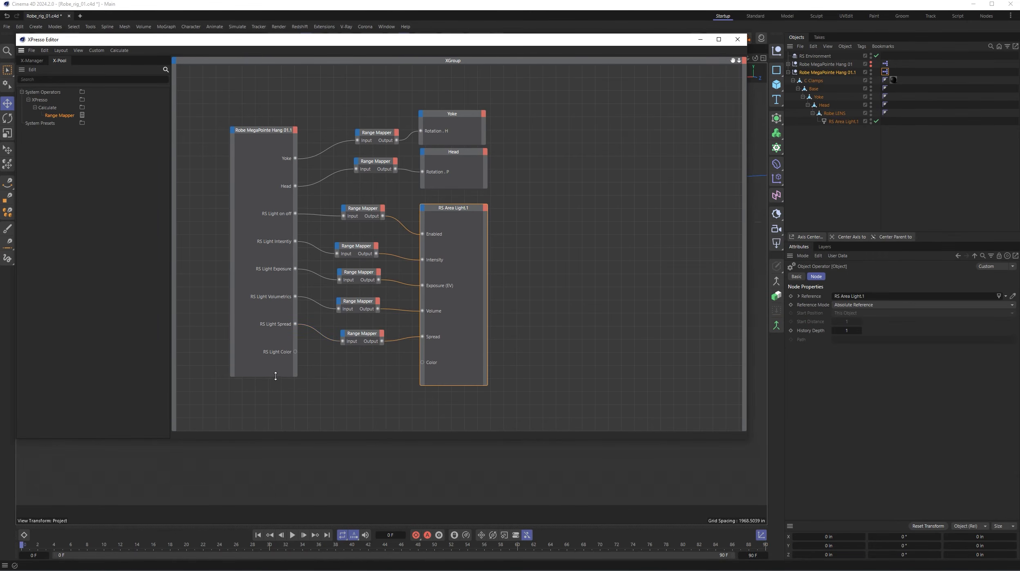
left_click_drag(275, 375, 424, 365)
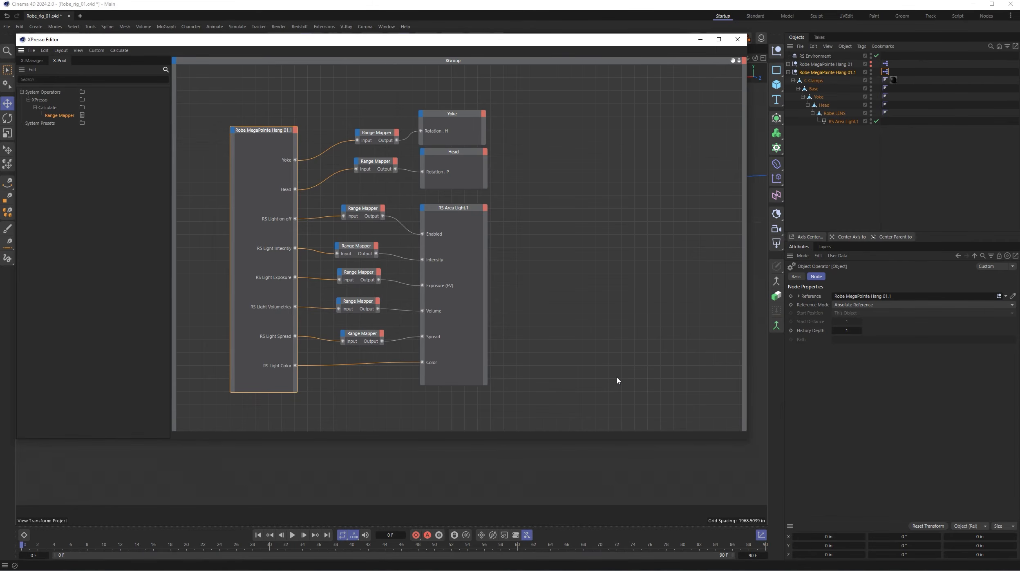
- Close the XPresso Editor and set the Head user data of Robe MegaPointe Hang 01.1 to about 53°
left_click(738, 39)
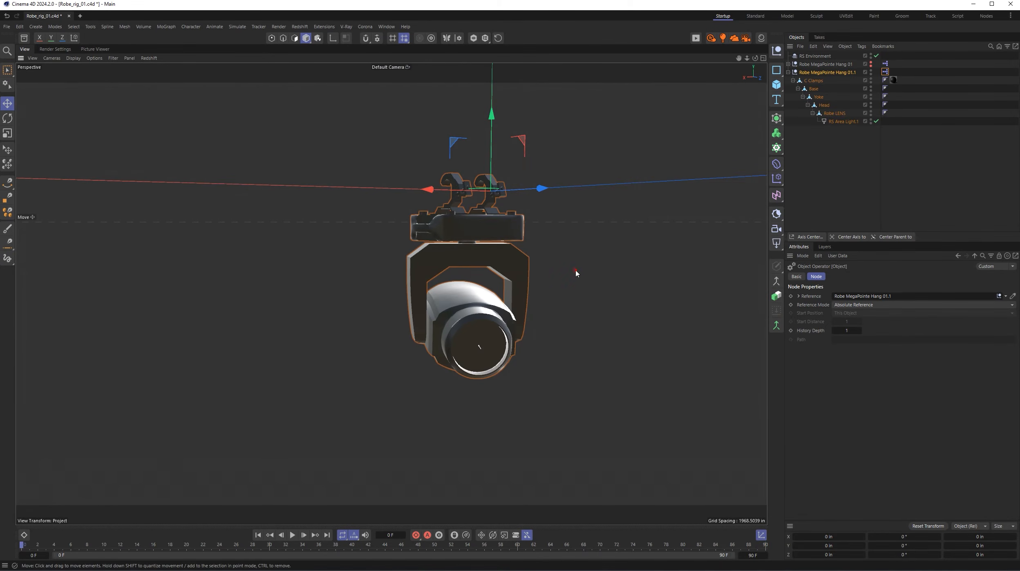
right_click_drag(579, 264, 502, 301, "alt")
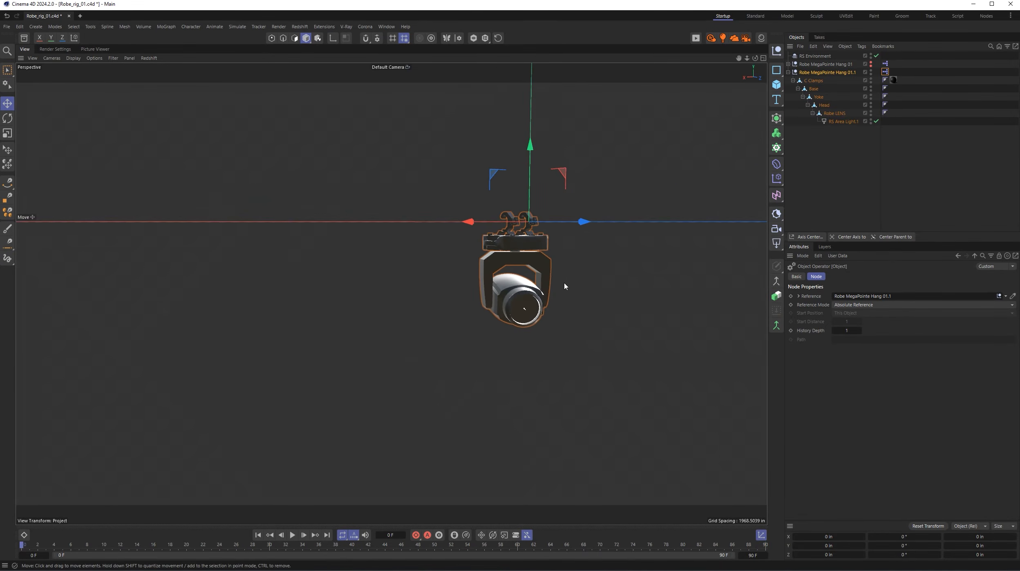
middle_click_drag(566, 285, 428, 212, "alt")
mouse_move(460, 259)
left_mouse_down("alt")
mouse_move(463, 270)
mouse_move(482, 269)
left_mouse_up("alt")
mouse_move(508, 269)
middle_mouse_down("alt")
mouse_move(448, 239)
mouse_move(463, 250)
middle_mouse_up("alt")
mouse_move(468, 249)
right_mouse_down("alt")
mouse_move(441, 262)
mouse_move(464, 252)
right_mouse_up("alt")
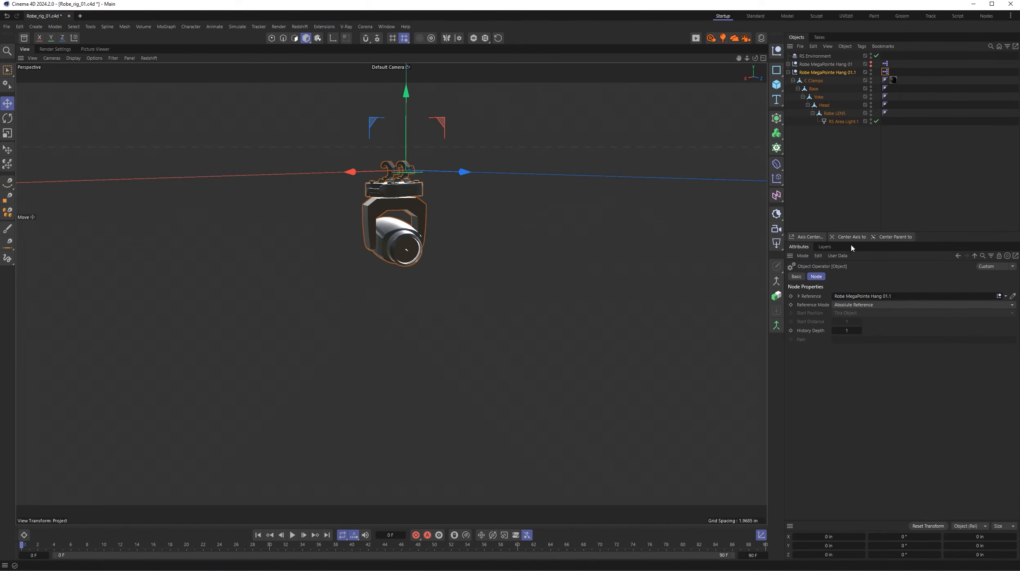
left_click(836, 73)
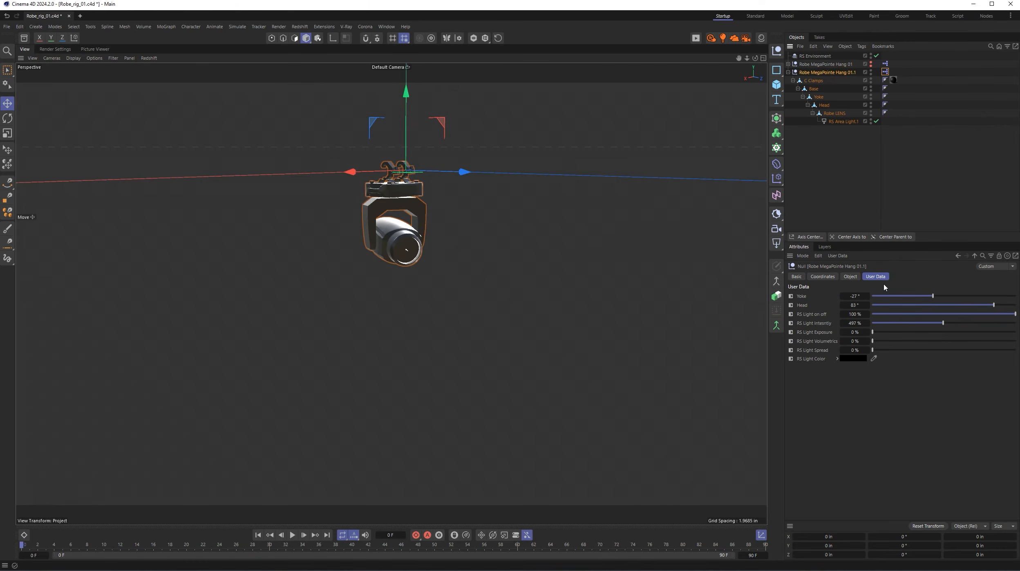
left_click_drag(994, 305, 976, 304)
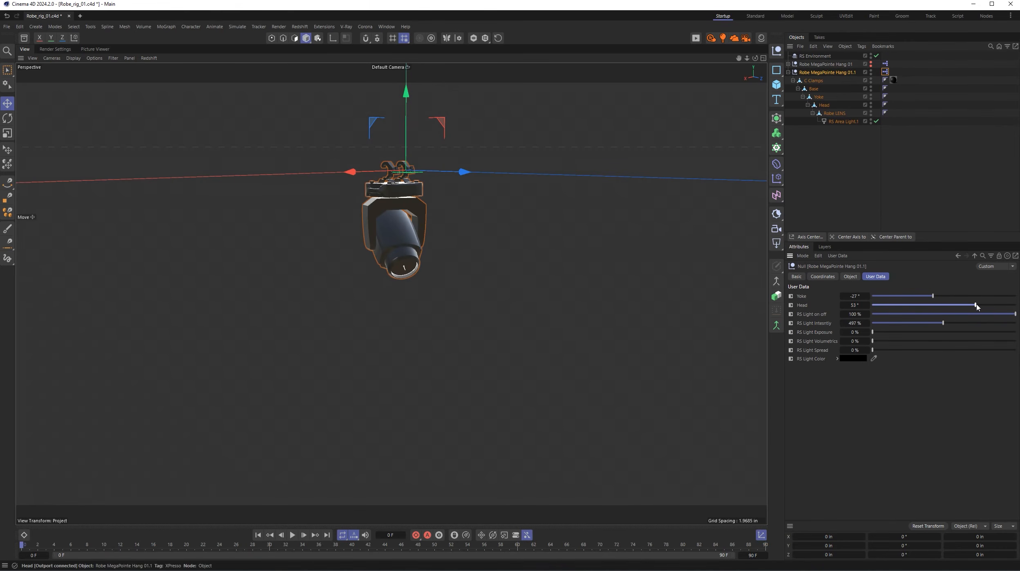
- Start a live Redshift RenderView render and set Yoke to about 4°, Head to 71° and RS Light Intensity to 458%
left_click(695, 38)
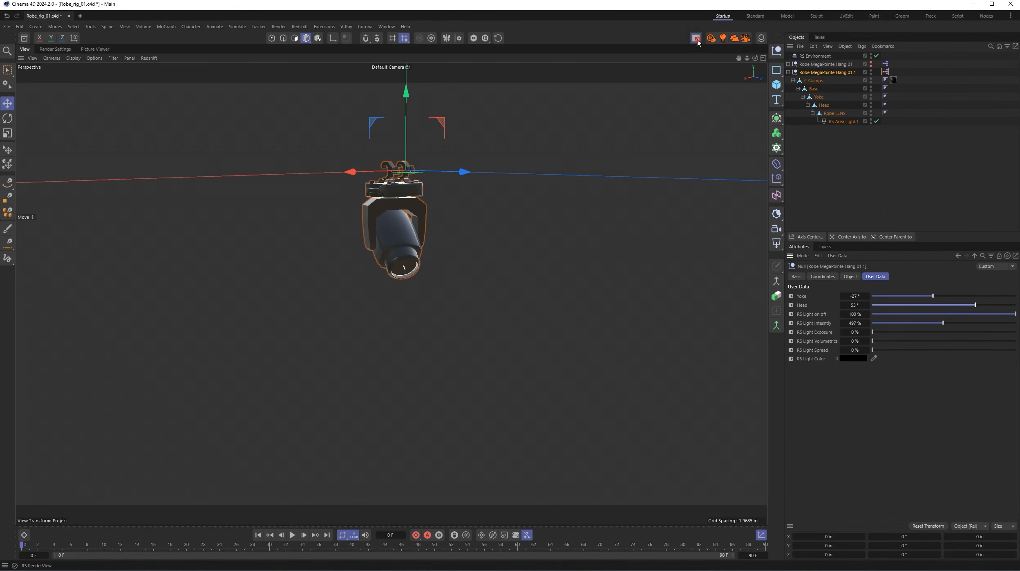
left_click_drag(824, 37, 180, 61)
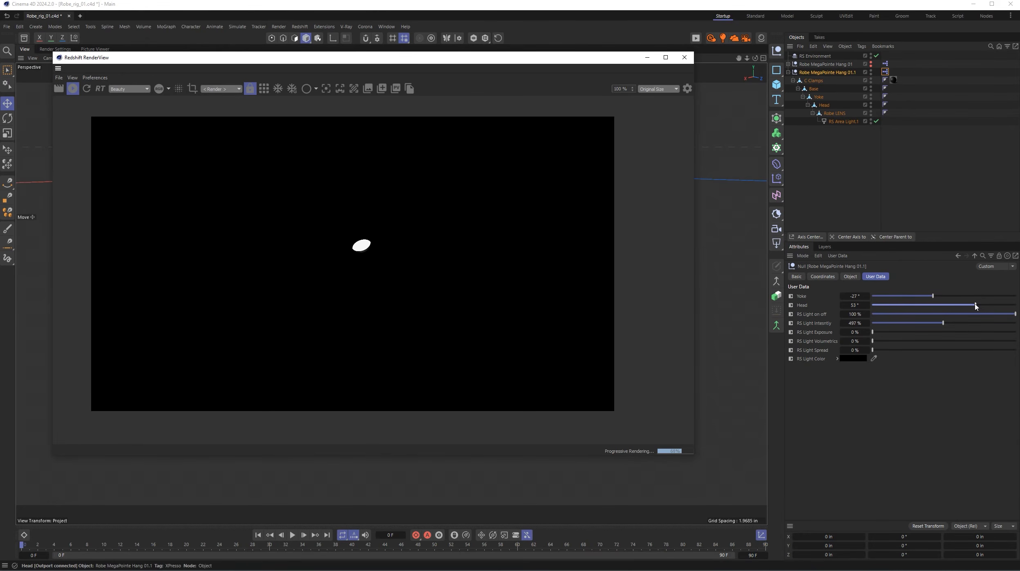
left_click_drag(976, 305, 938, 327)
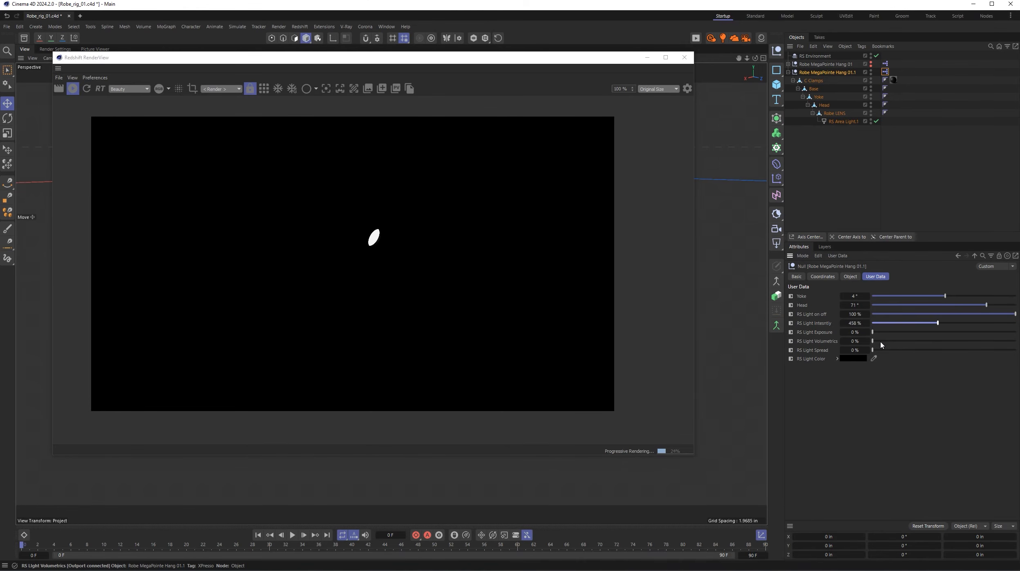
- Set RS Light Exposure to about 239%, RS Light Volumetrics to 9.5% and RS Light Spread to 50%
left_click_drag(873, 341, 1016, 341)
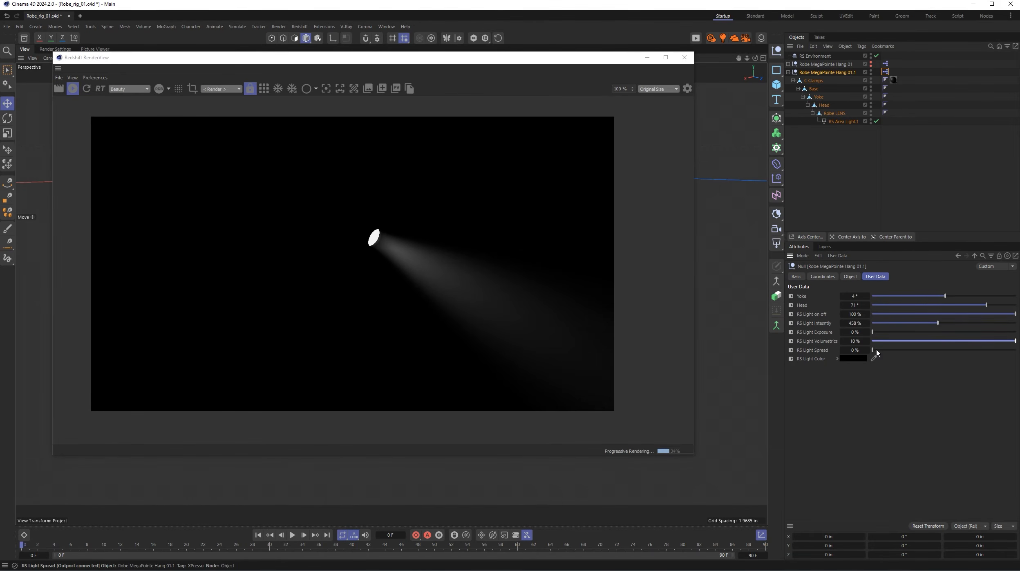
left_click_drag(877, 351, 1015, 340)
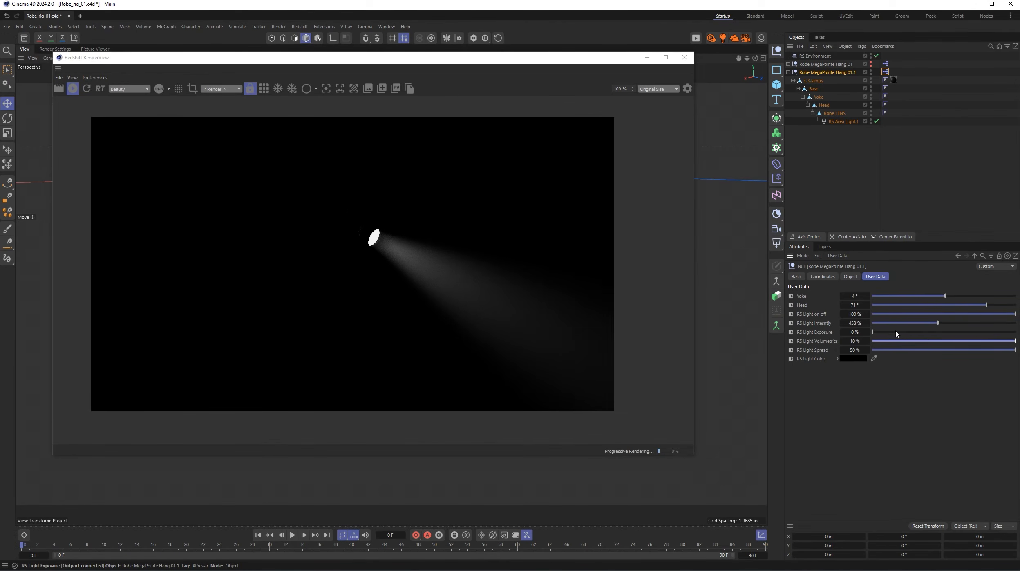
left_click(882, 332)
left_click_drag(881, 333, 906, 333)
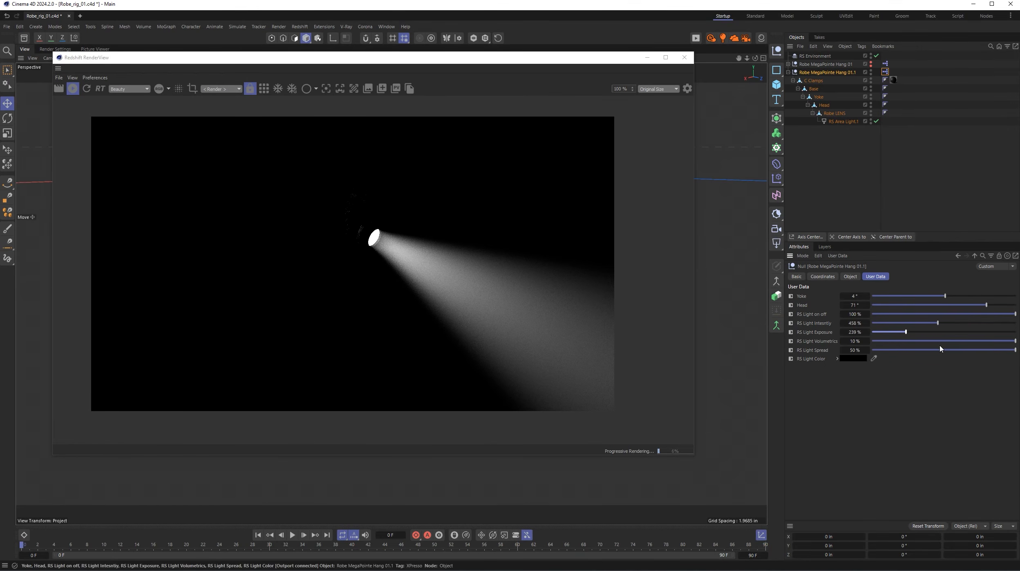
left_click(965, 340)
left_click_drag(935, 341, 998, 364)
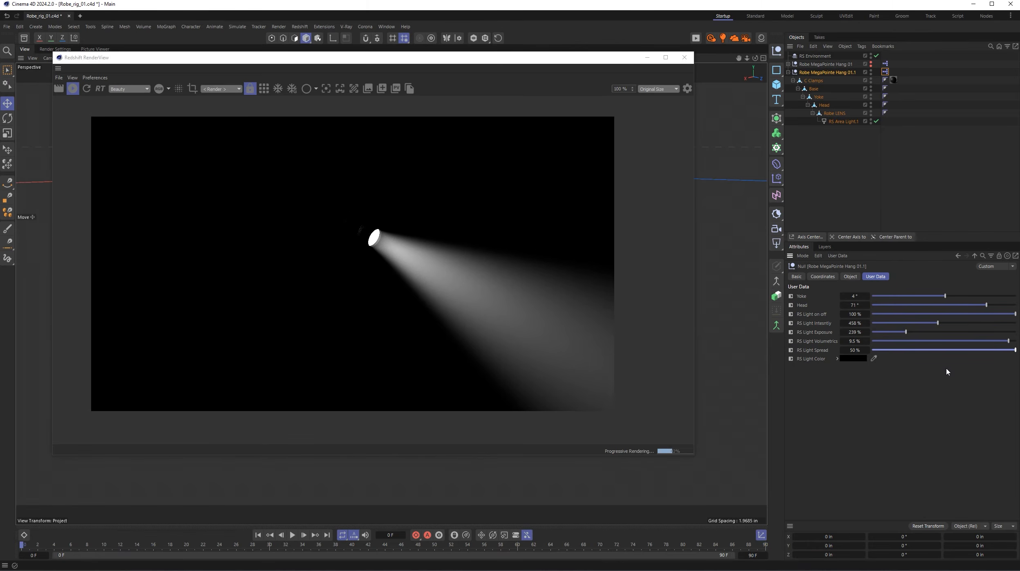
- Enable the Bloom and Streak post effects in the Redshift RenderView display settings
left_click(688, 88)
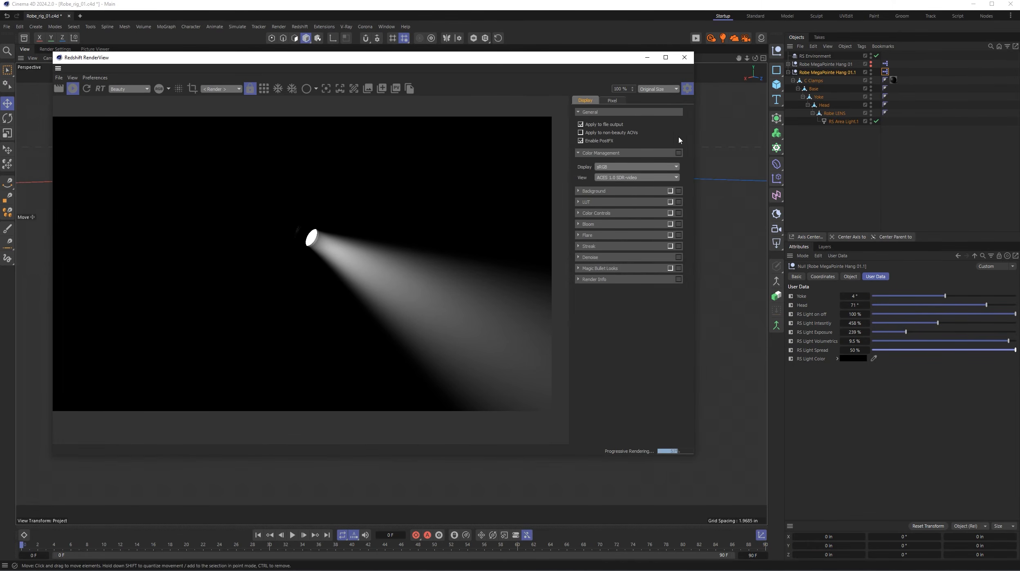
left_click(670, 224)
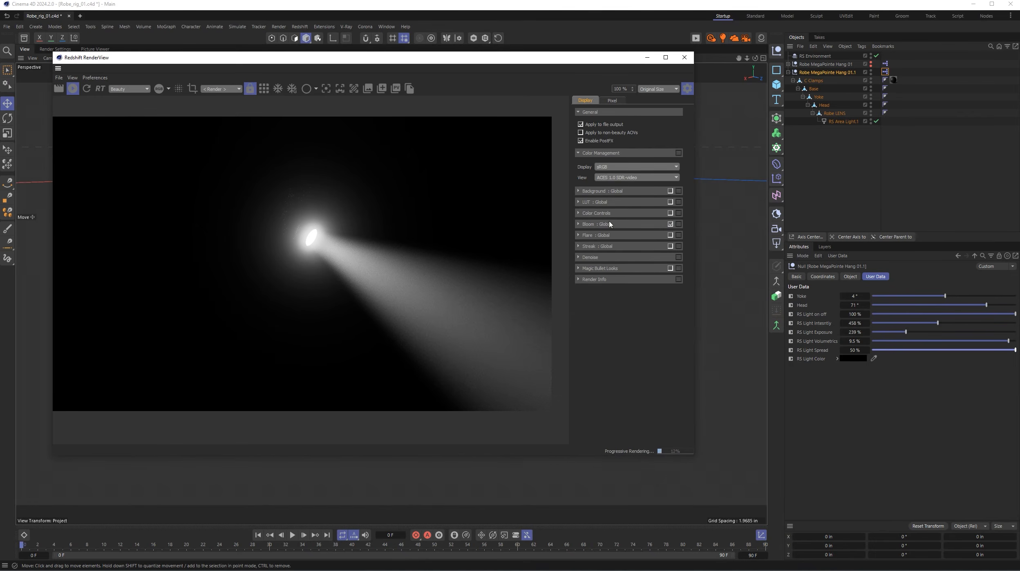
left_click(671, 246)
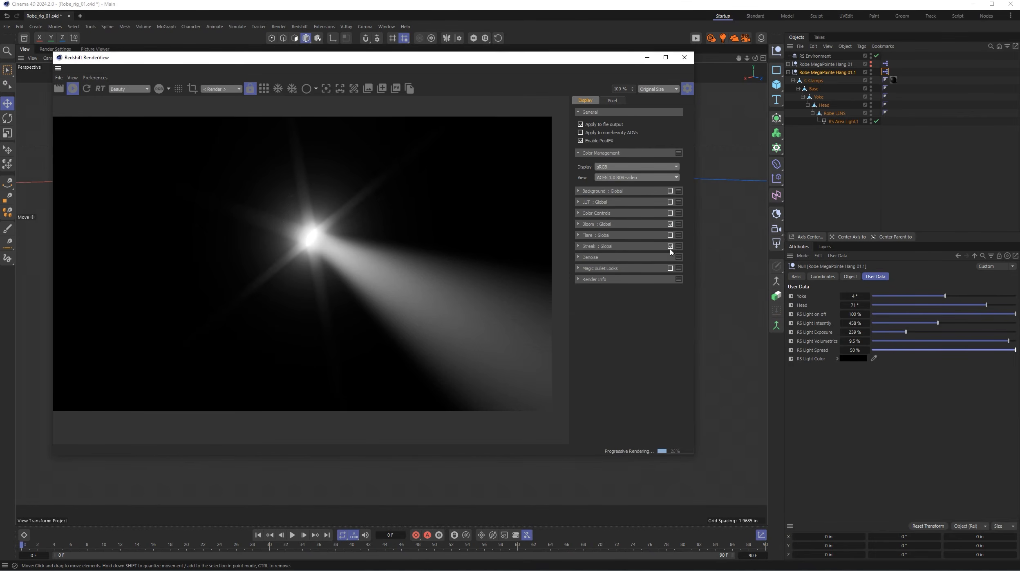
- Set Bloom Intensity to about 0.179 and Streak Intensity to about 0.33, and hide the RenderView settings
left_click(579, 246)
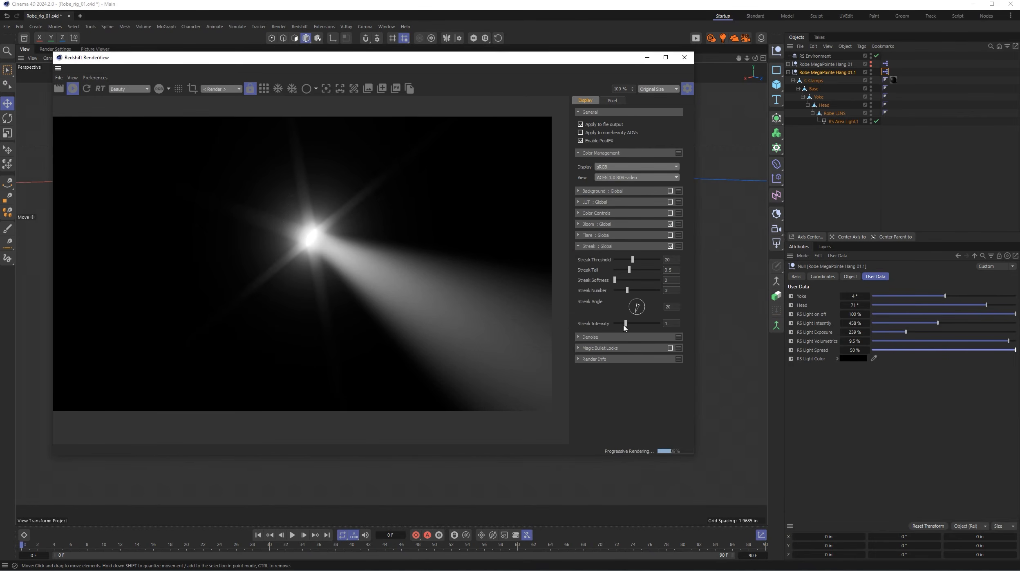
left_click_drag(627, 326, 620, 326)
left_click(579, 224)
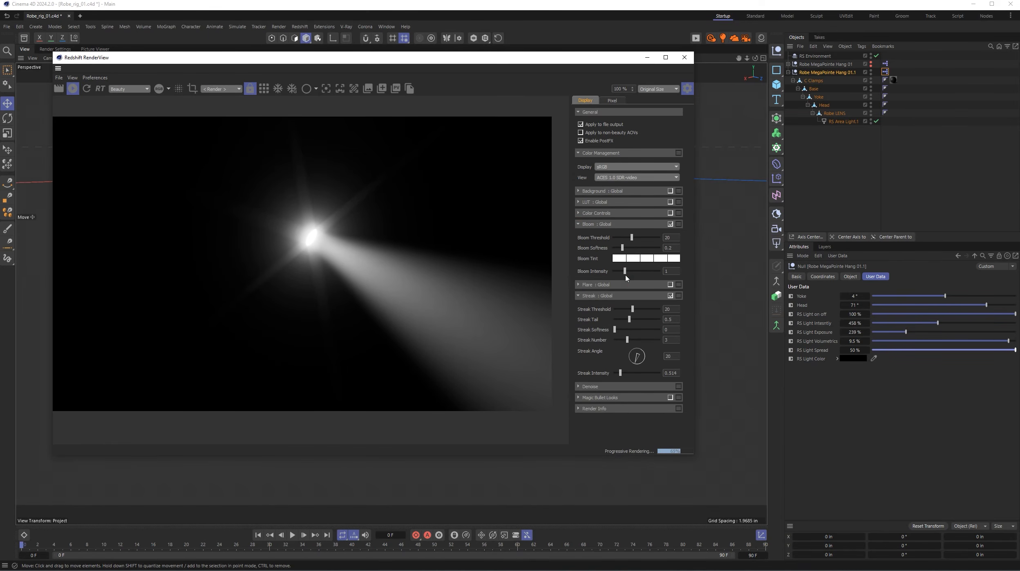
left_click_drag(624, 272, 616, 272)
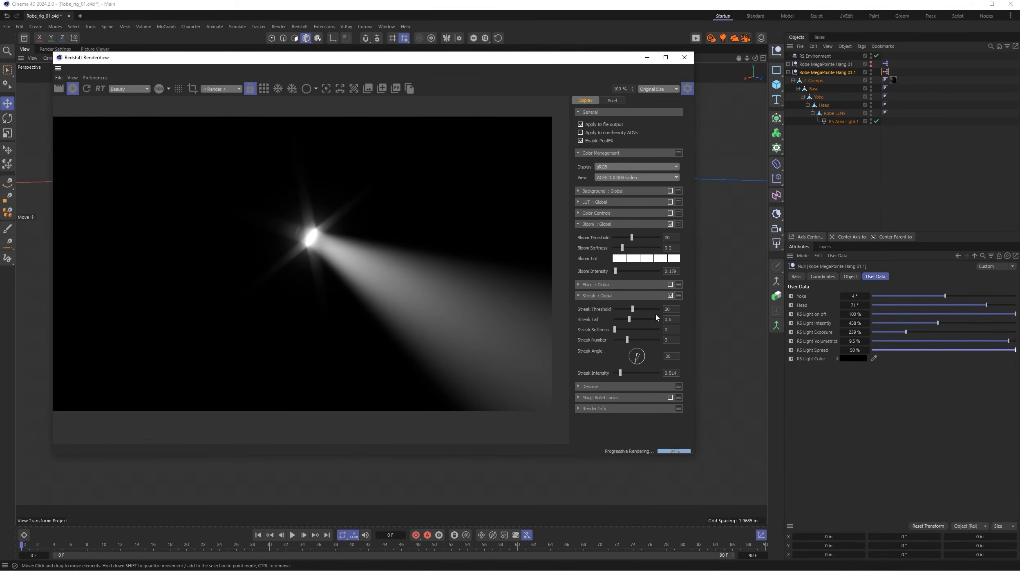
left_click_drag(619, 373, 618, 373)
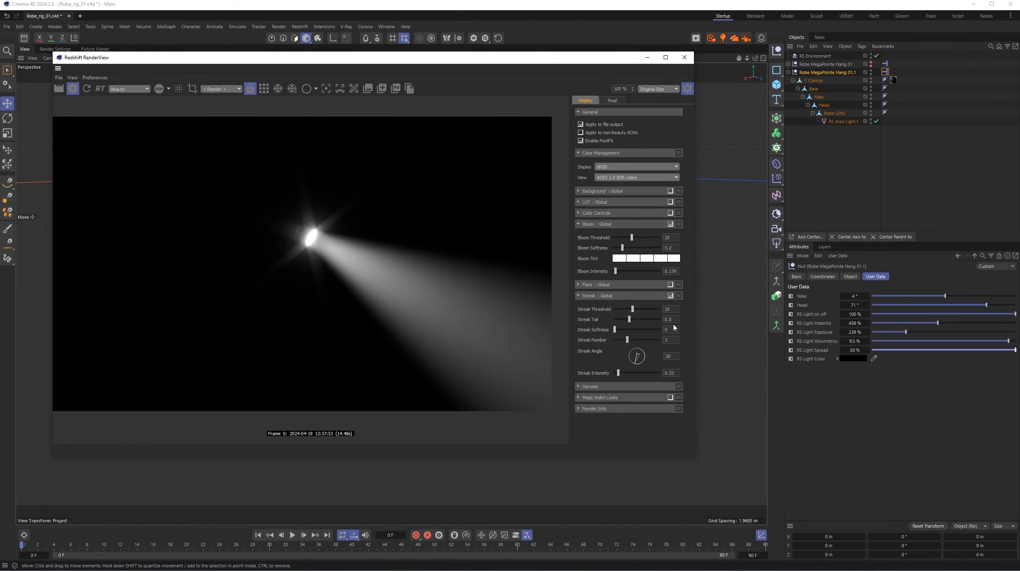
left_click(687, 88)
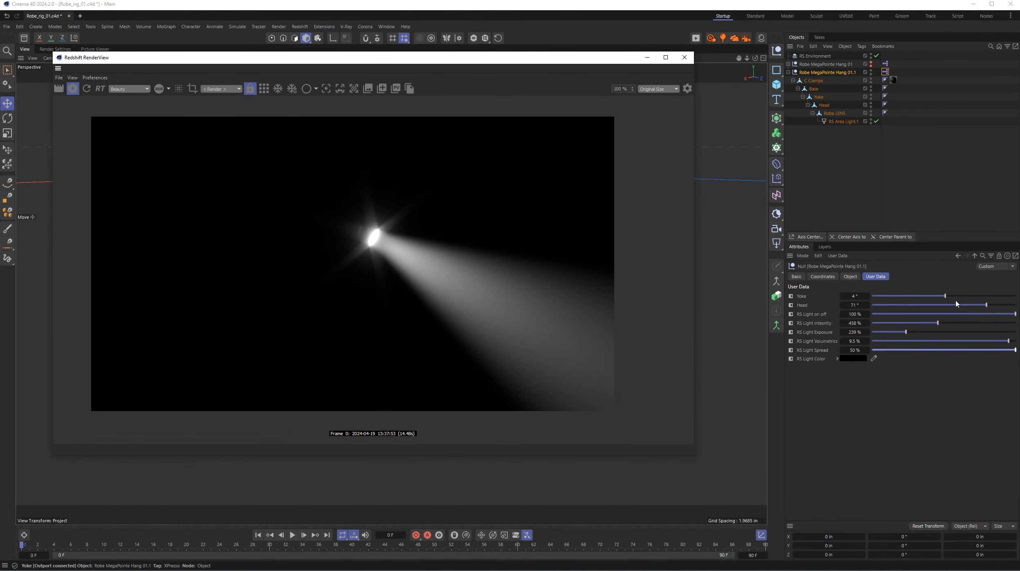
- Set Head to 53° and RS Light Color to red (RGB 222, 43, 43), and close the RenderView
mouse_move(978, 305)
left_mouse_down()
mouse_move(939, 307)
mouse_move(976, 305)
left_mouse_up()
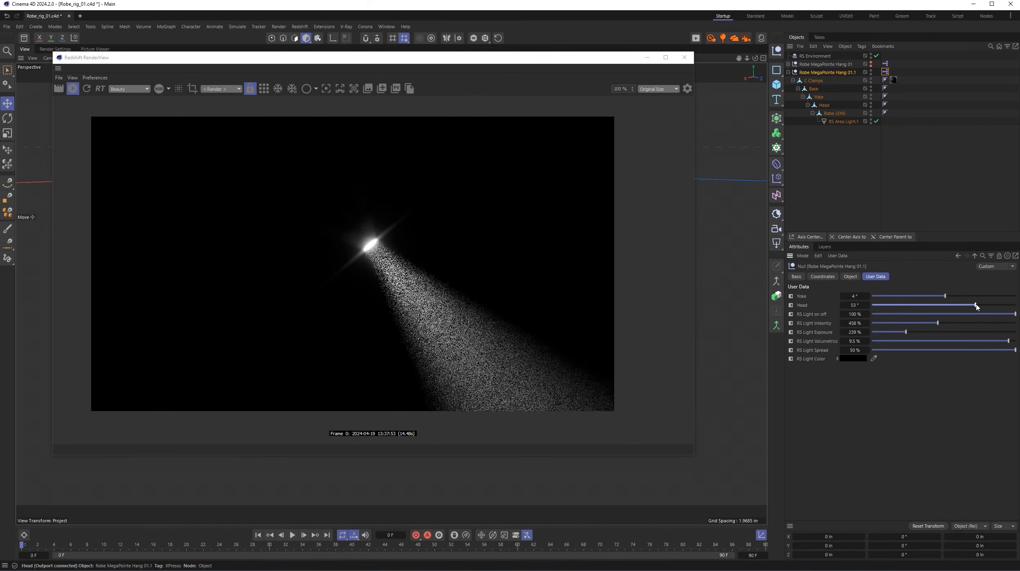
left_click(854, 358)
left_click(830, 405)
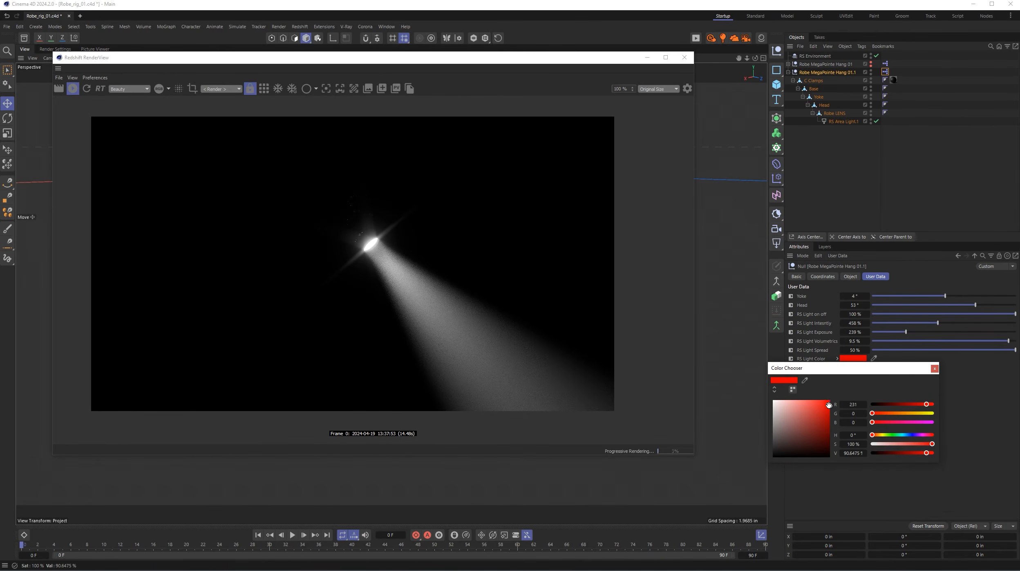
mouse_move(829, 405)
left_mouse_down()
mouse_move(793, 413)
mouse_move(821, 440)
mouse_move(811, 445)
mouse_move(819, 407)
left_mouse_up()
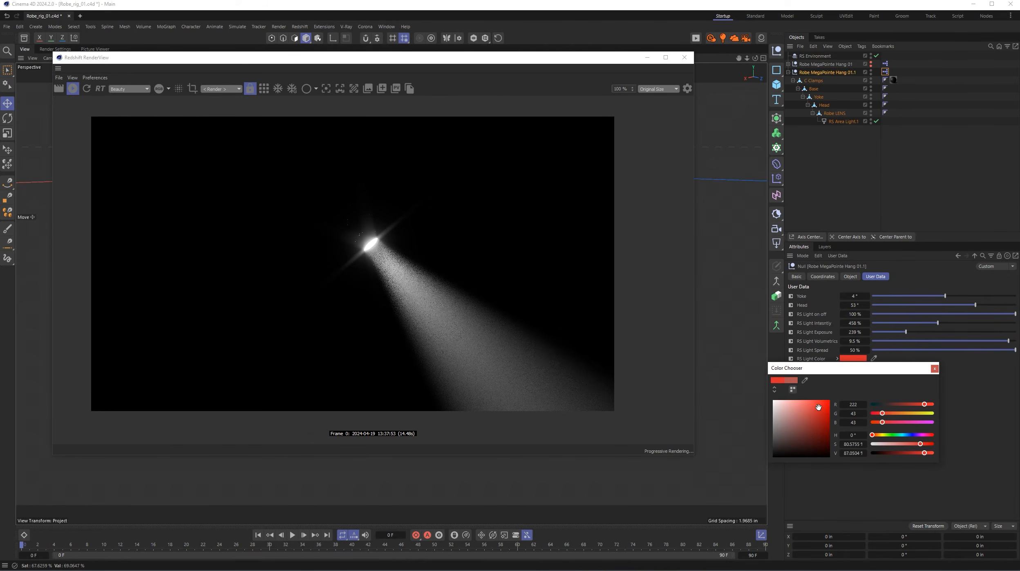
left_click(935, 368)
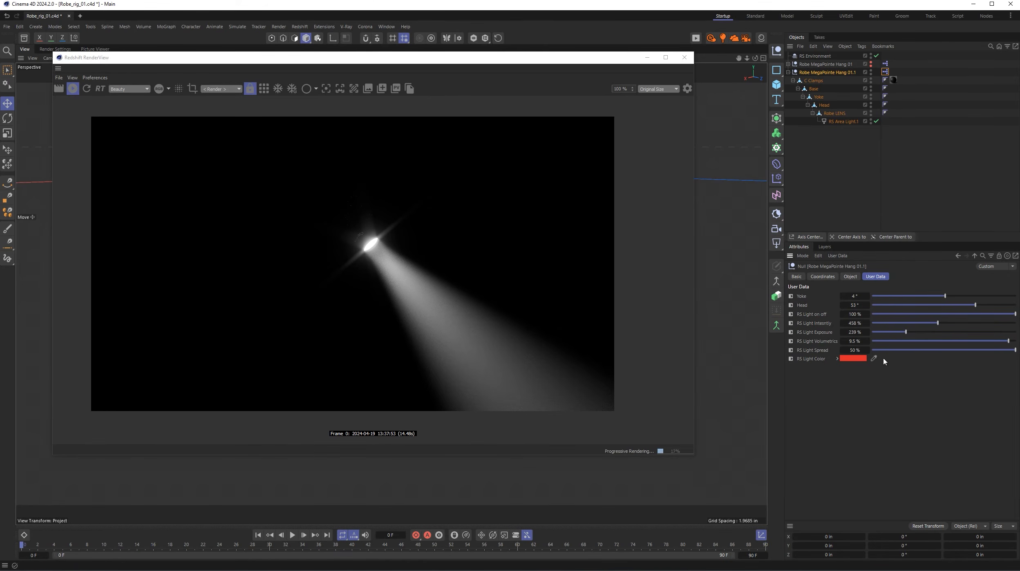
left_click(685, 58)
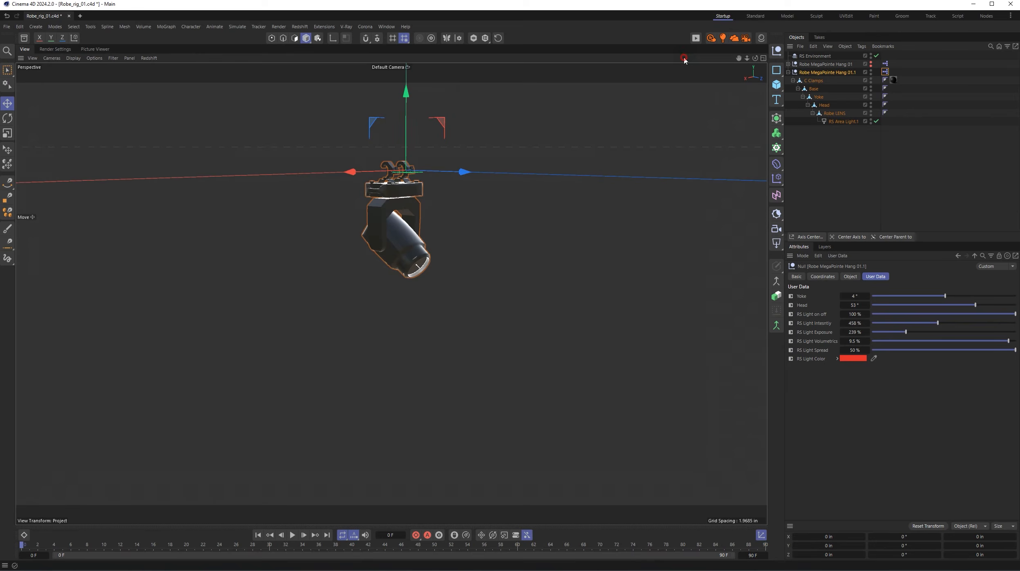
- Open the XPresso expression of Robe MegaPointe Hang 01.1, disconnect RS Light Color and delete the Color port from RS Area Light.1
double_click(884, 73)
left_click_drag(913, 68, 359, 78)
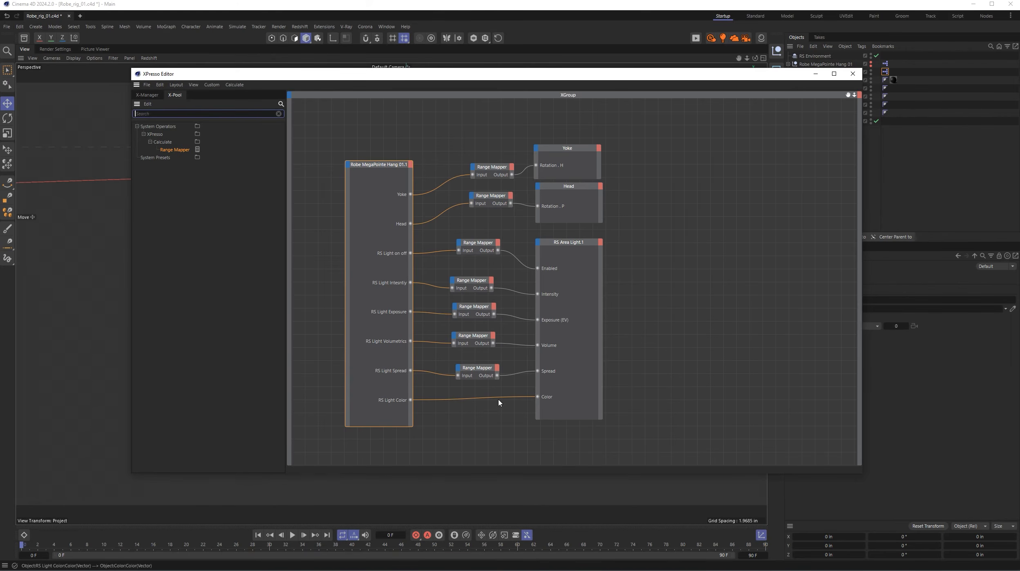
left_click(546, 398)
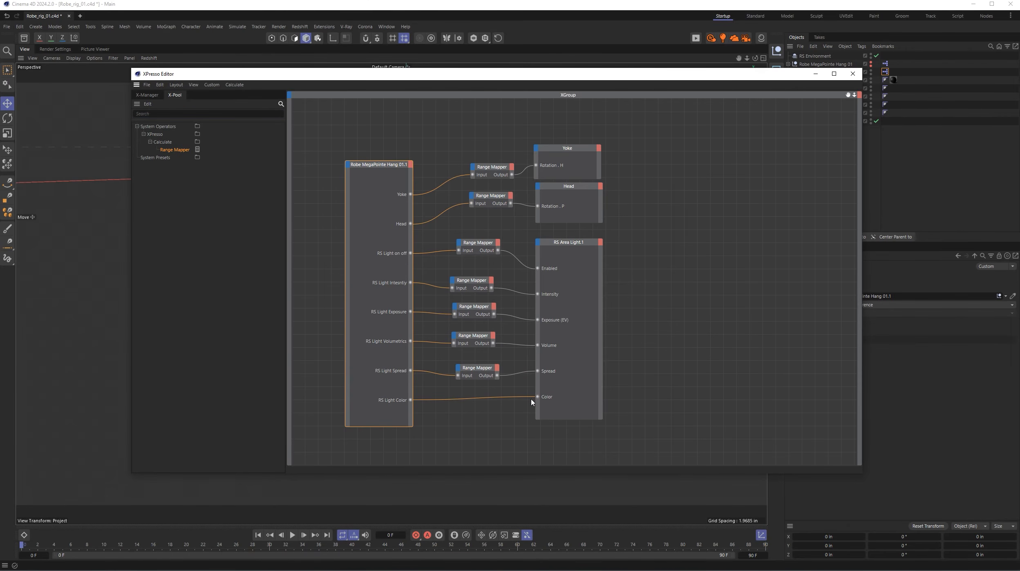
left_click(533, 397)
left_click_drag(534, 399, 530, 404)
right_click(549, 397)
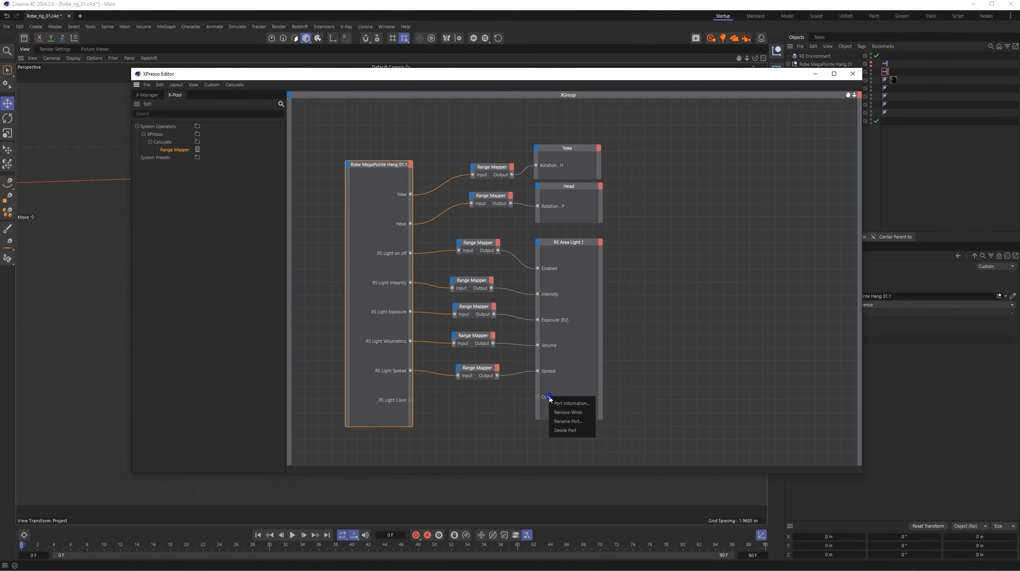
left_click(559, 430)
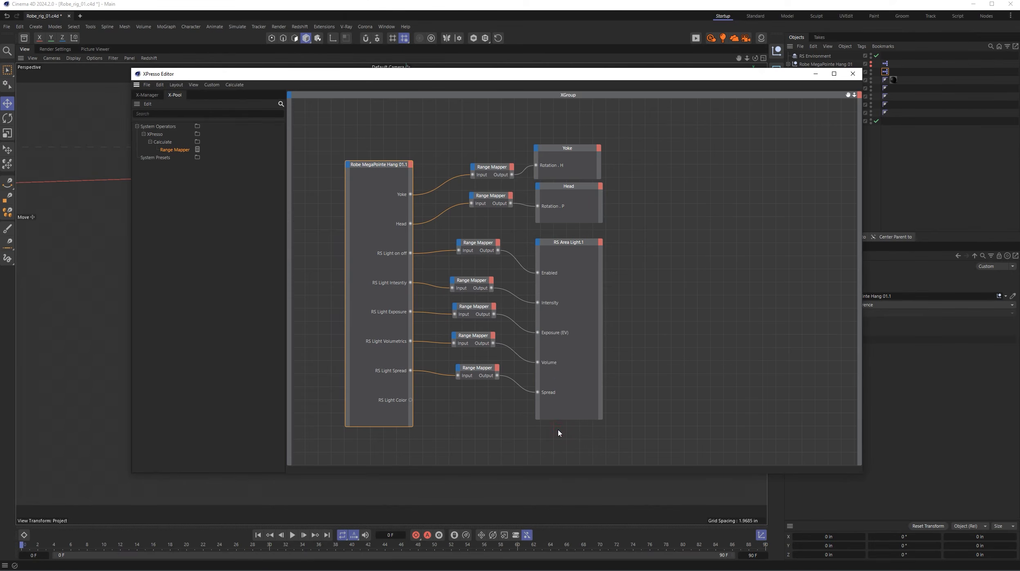
- Add the Color input from the fourth Color group of RS Area Light.1's Object properties, wire RS Light Color to it and close the XPresso Editor
left_click(538, 243)
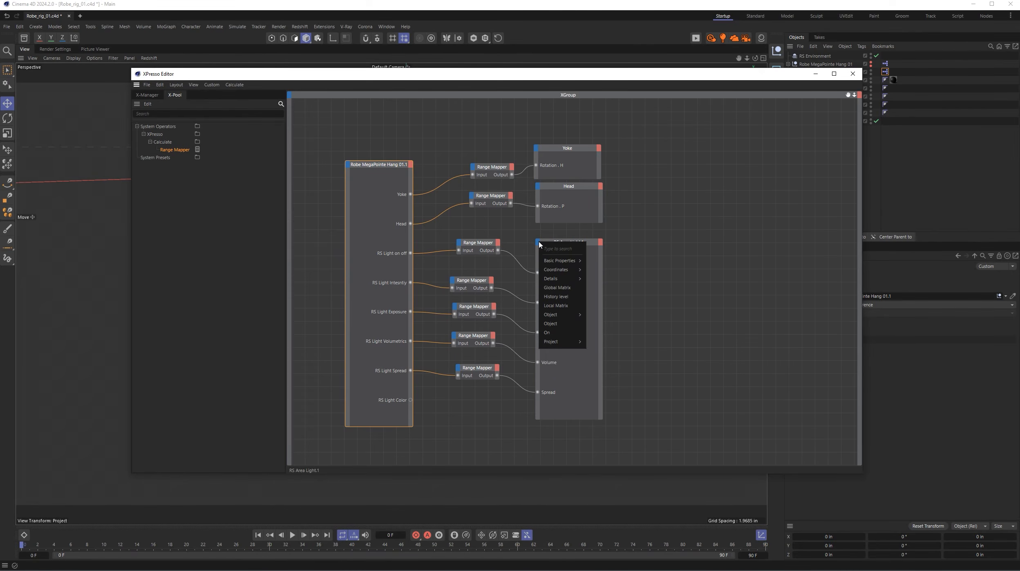
mouse_move(545, 265)
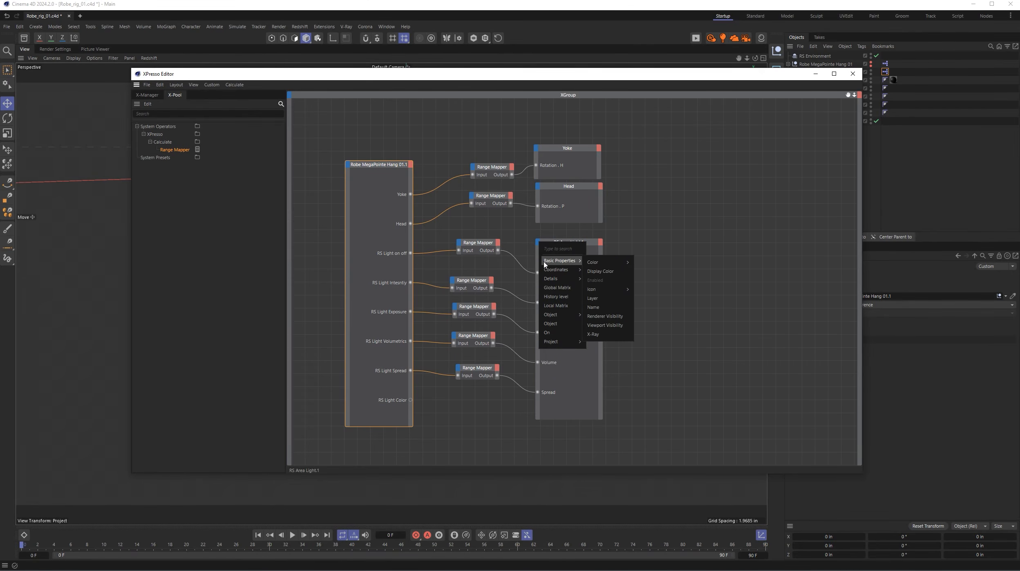
mouse_move(591, 263)
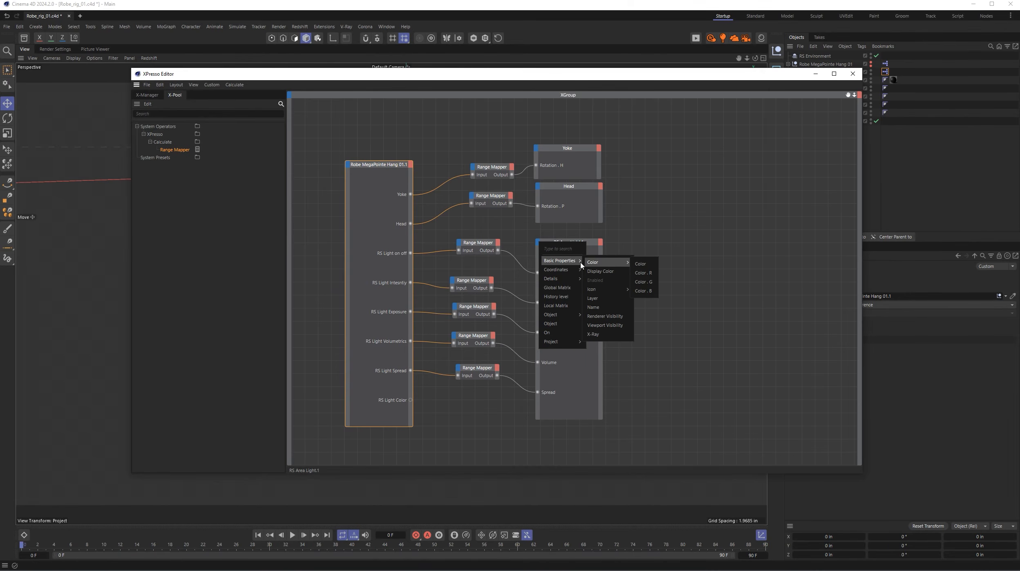
mouse_move(569, 317)
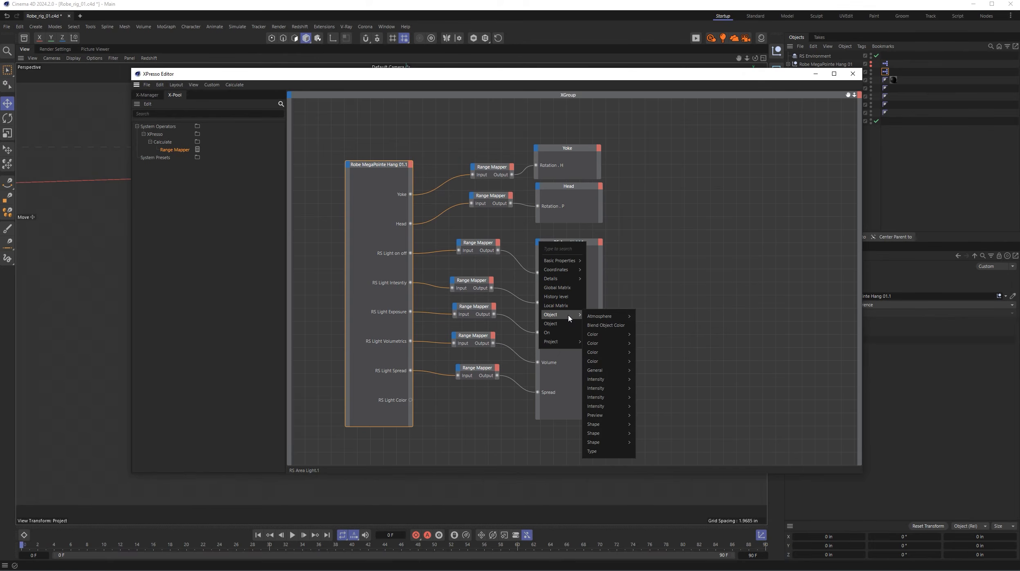
mouse_move(606, 343)
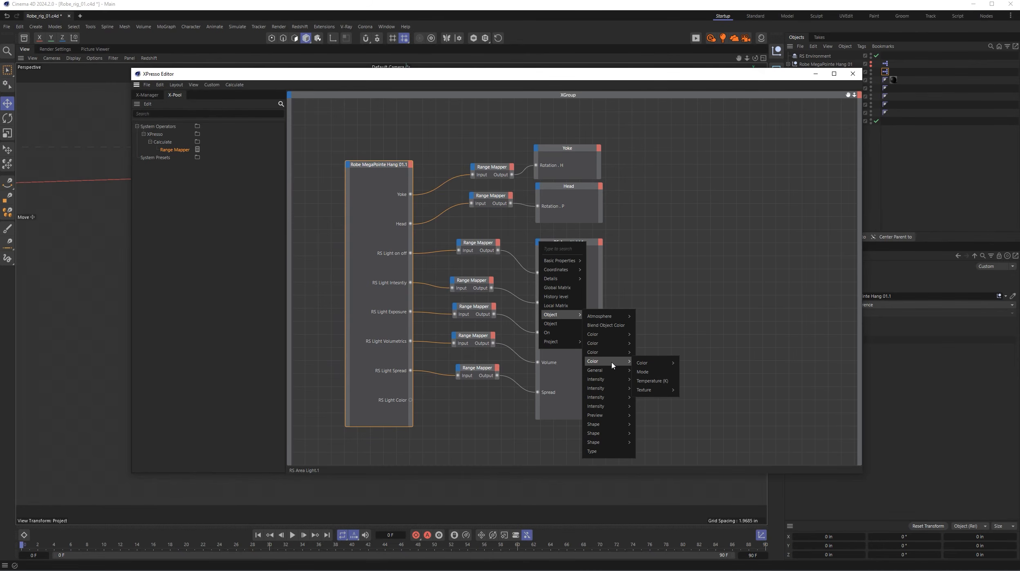
mouse_move(646, 364)
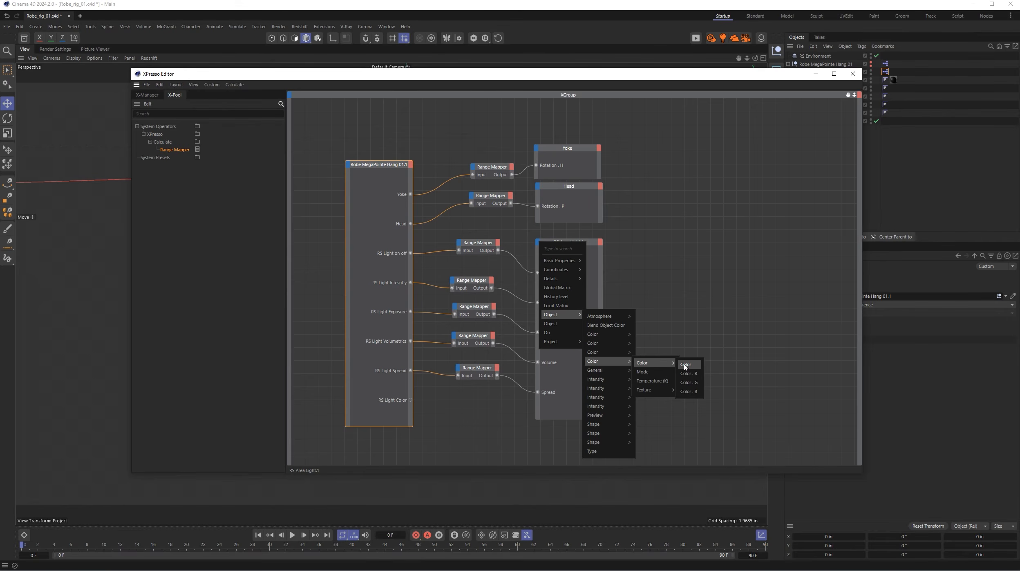
left_click(685, 365)
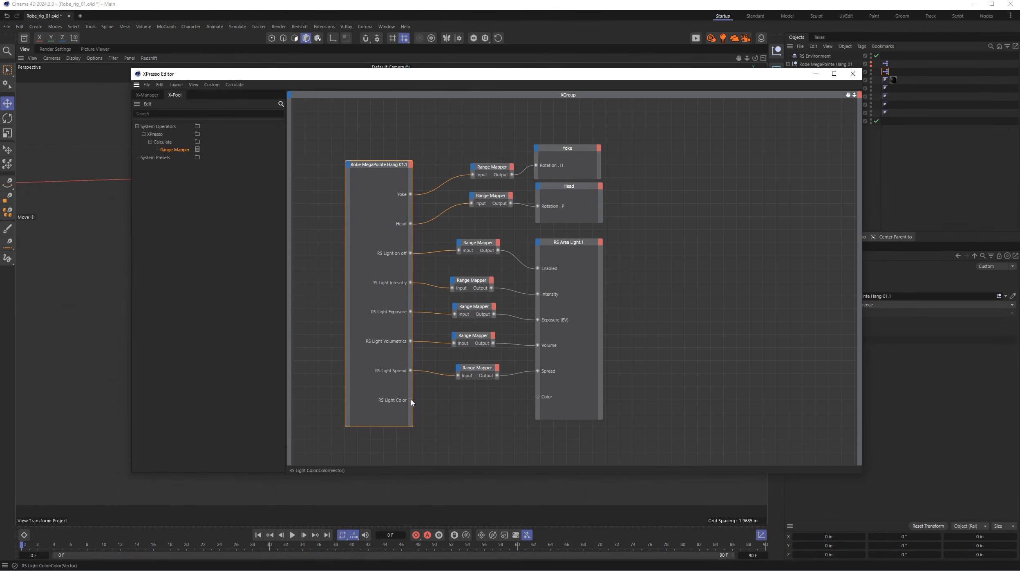
left_click_drag(410, 399, 539, 399)
left_click(852, 74)
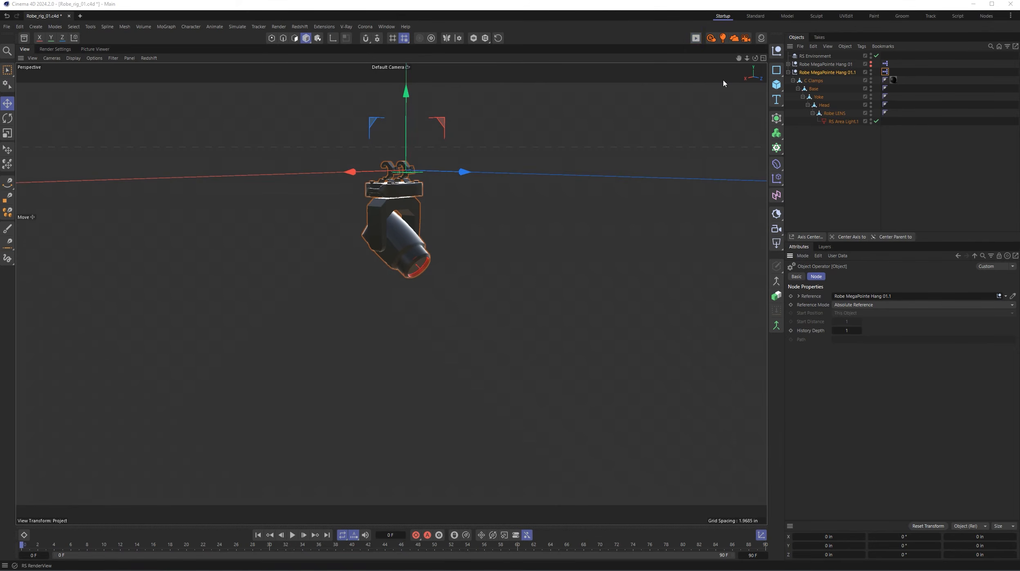
- Start a live render in Redshift RenderView and display the user data of Robe MegaPointe Hang 01.1
left_click_drag(807, 36, 204, 65)
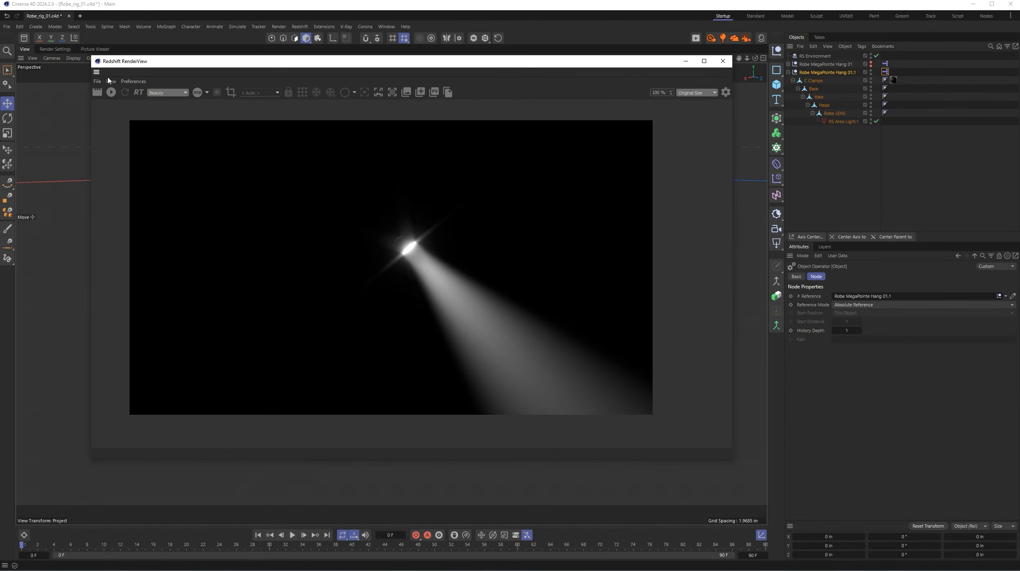
left_click(110, 92)
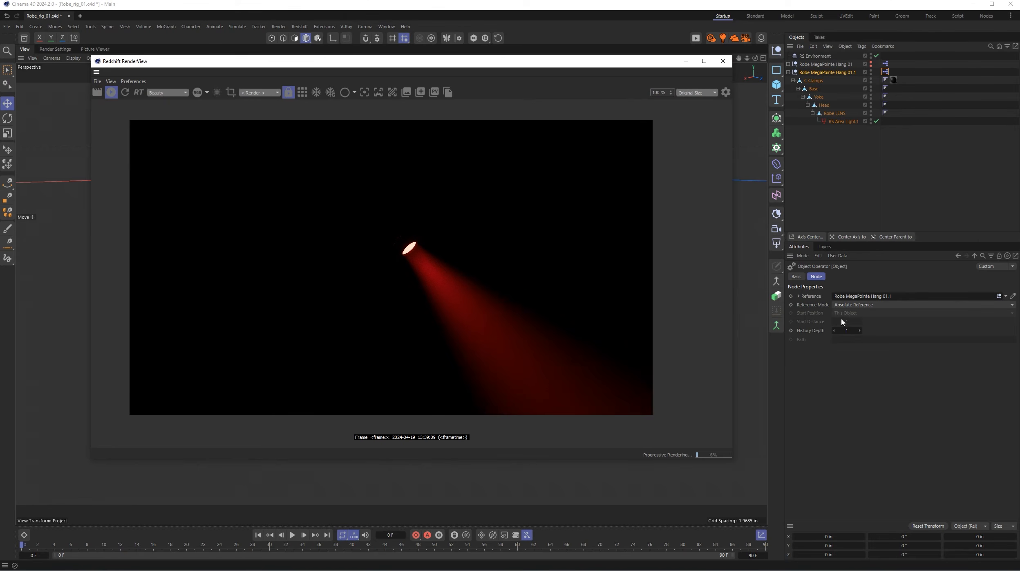
left_click(834, 74)
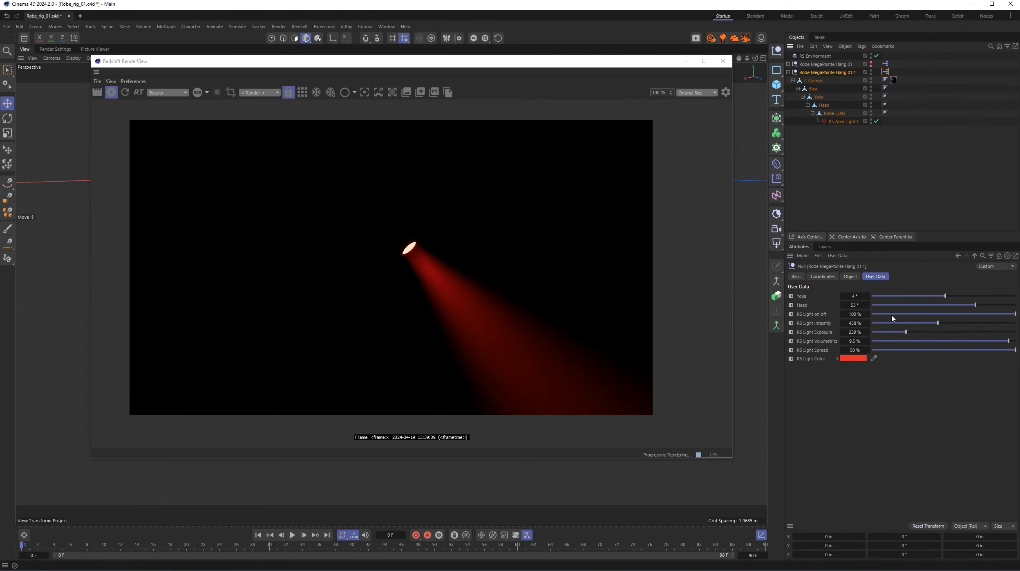
- Test RS Light Color with different hues, including 73° and 173°, settle on green, and close the color chooser and RenderView
left_click(853, 360)
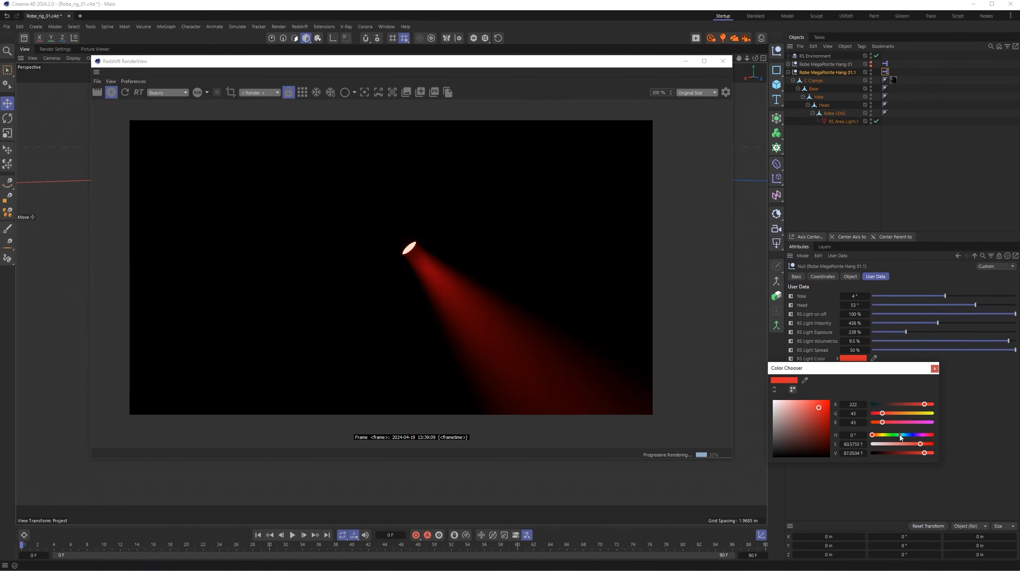
left_click(900, 435)
left_click(883, 435)
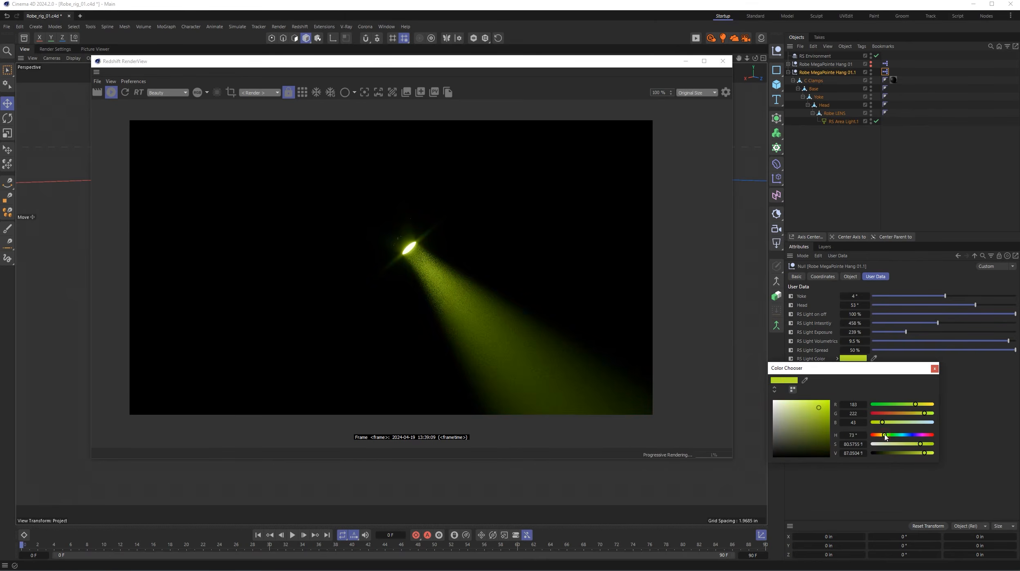
left_click(926, 435)
left_click(901, 435)
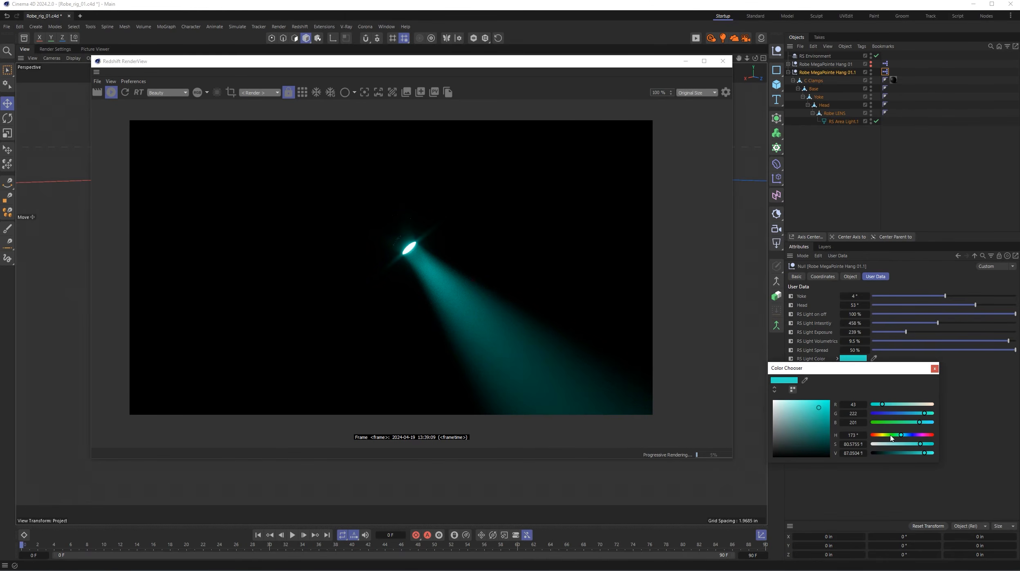
left_click(888, 434)
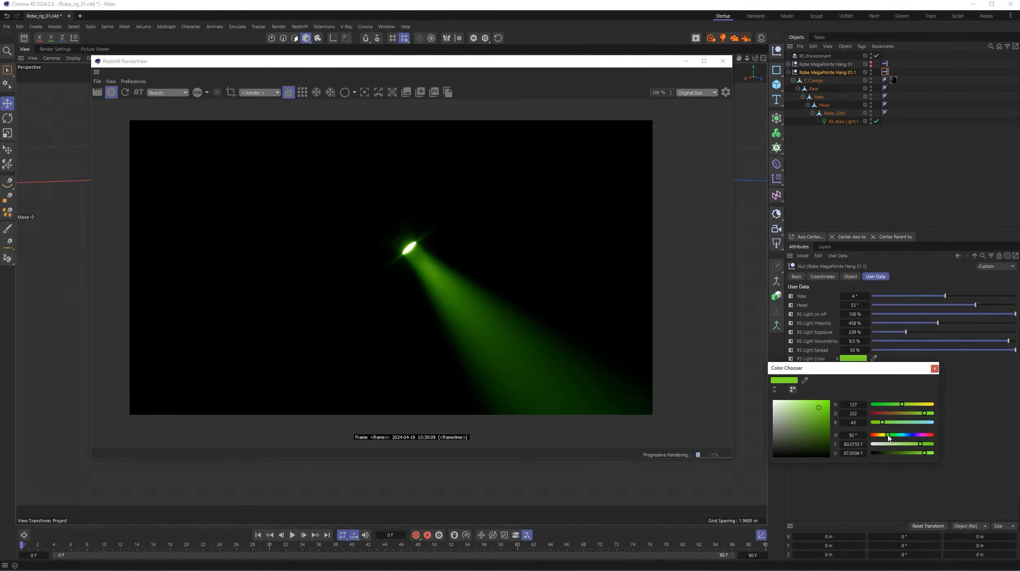
left_click(934, 368)
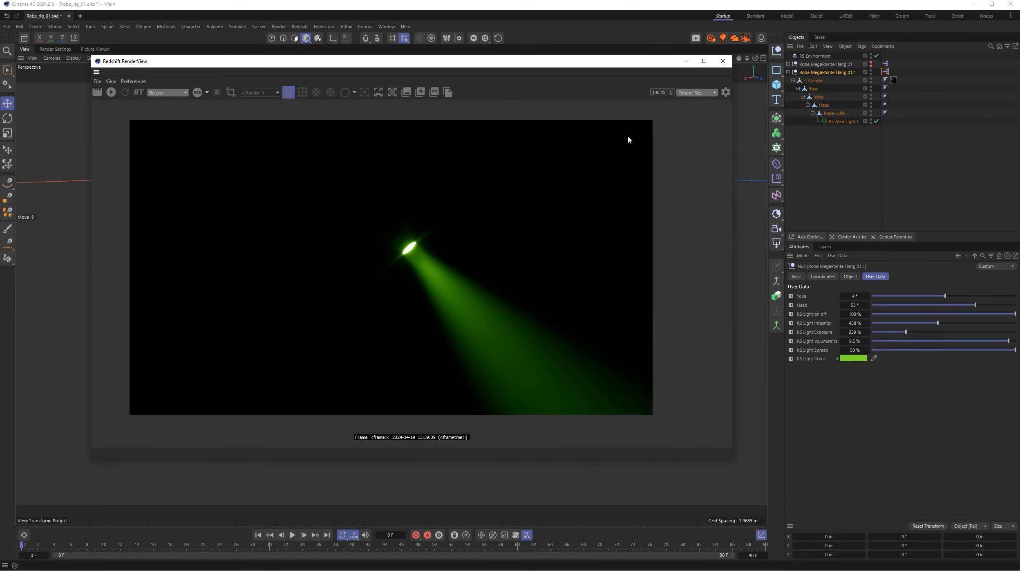
left_click(722, 61)
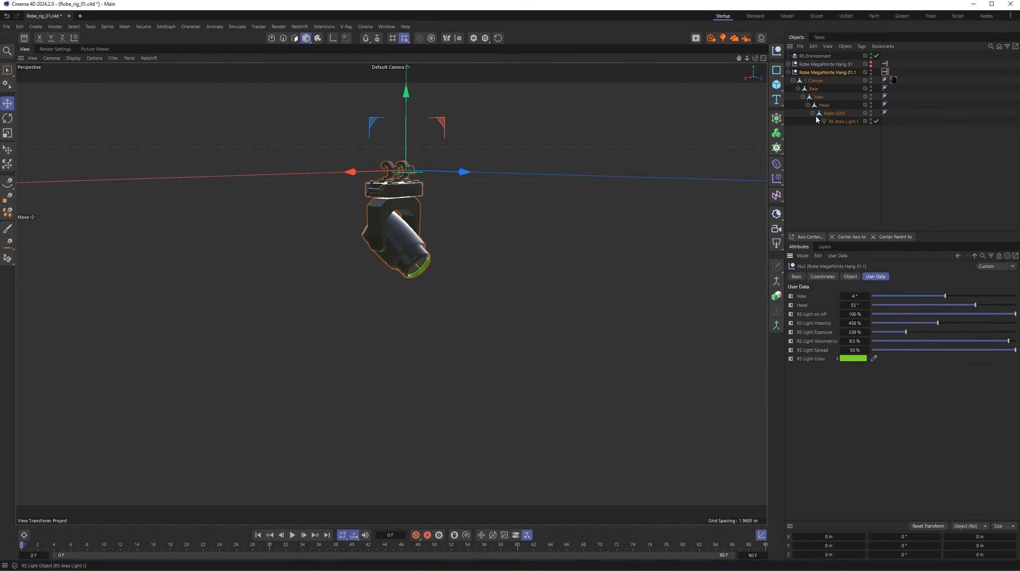
- Open the XPresso expression of Robe MegaPointe Hang 01.1, disconnect the spread Range Mapper's output and delete the Spread port from RS Area Light.1
double_click(885, 72)
left_click_drag(915, 66, 330, 98)
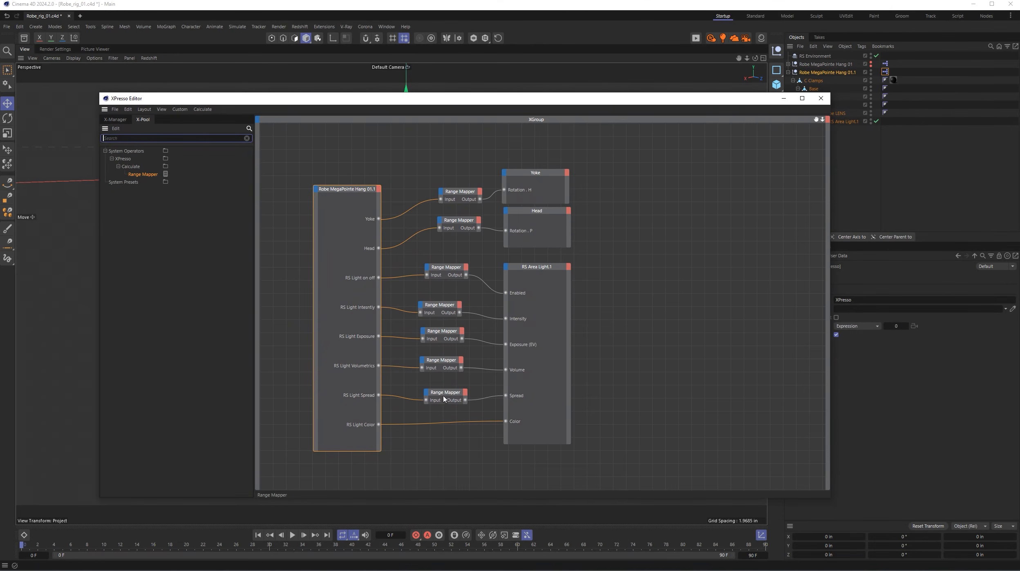
left_click_drag(451, 393, 483, 399)
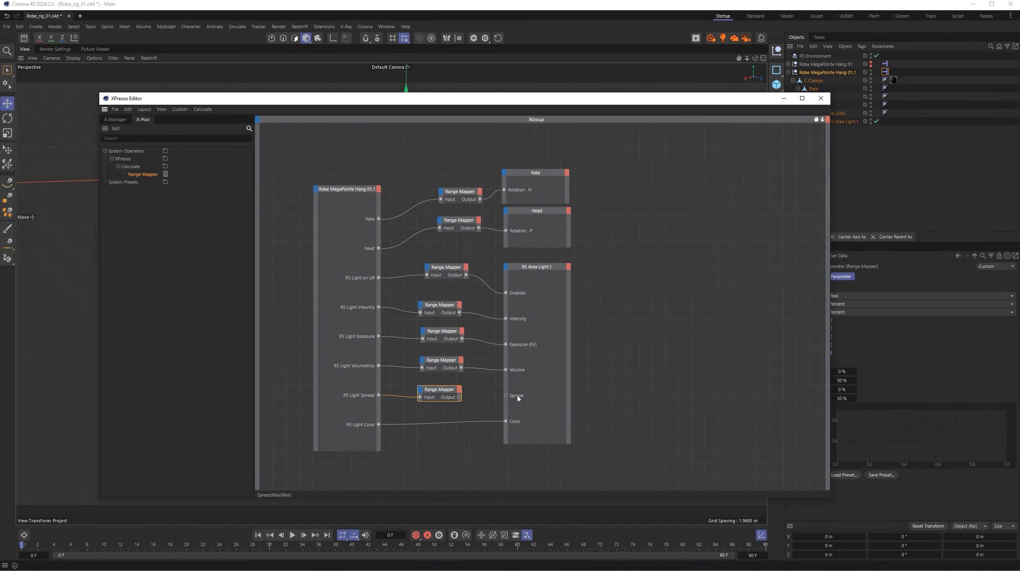
right_click(517, 397)
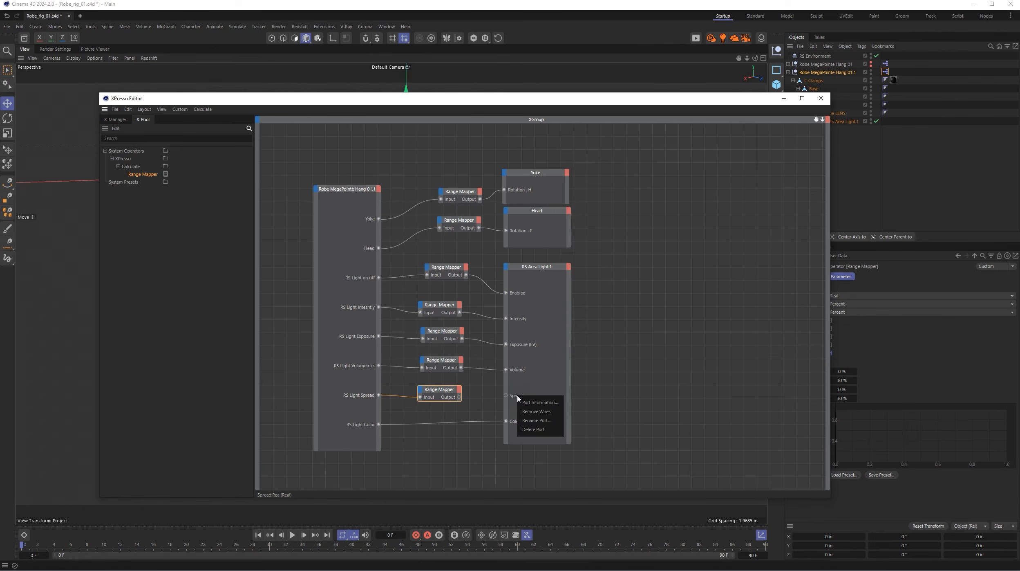
left_click(538, 430)
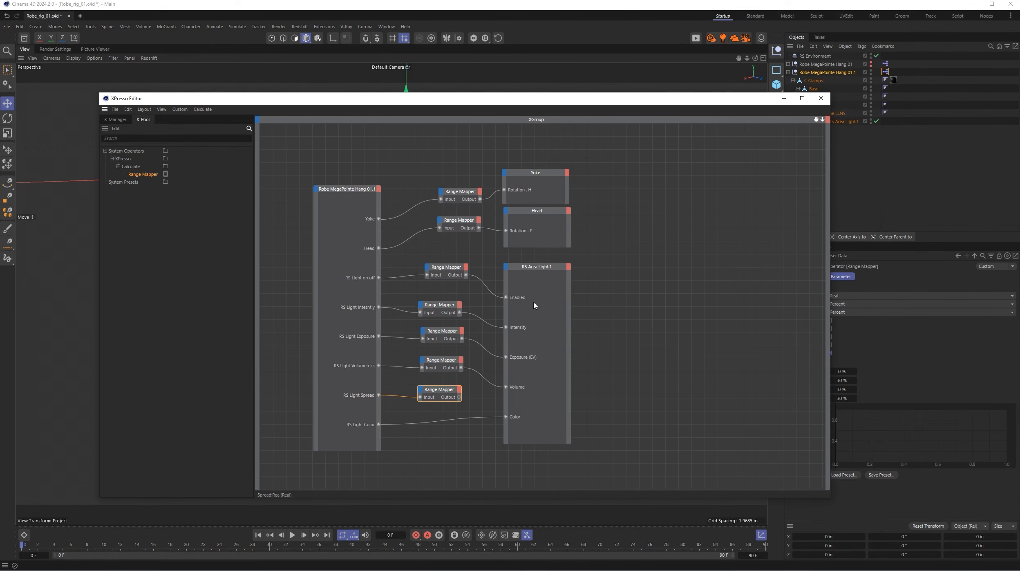
- Add the Spread input from the second Shape group of RS Area Light.1's Object properties and shift the spread Range Mapper slightly
left_click(506, 268)
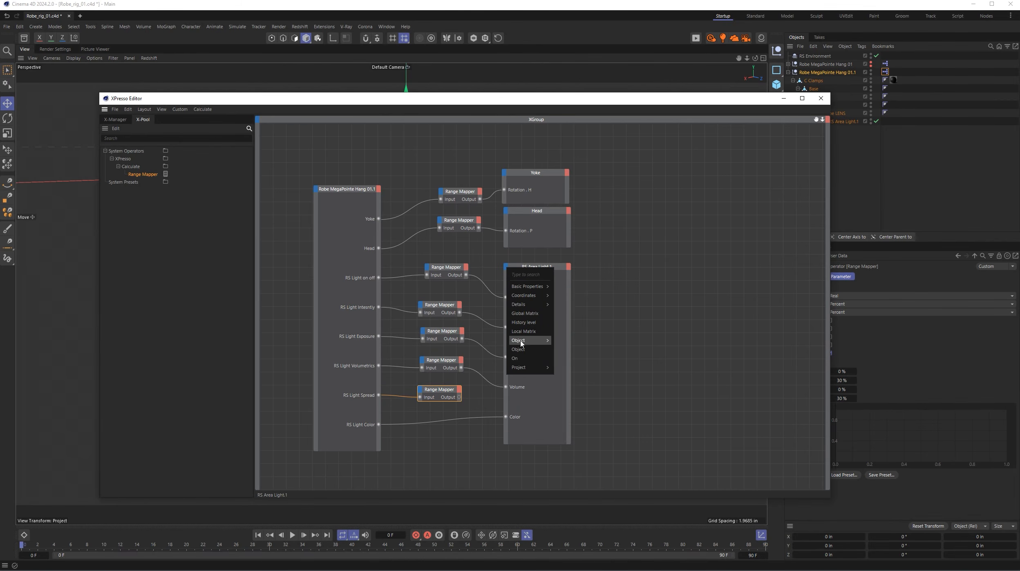
mouse_move(519, 340)
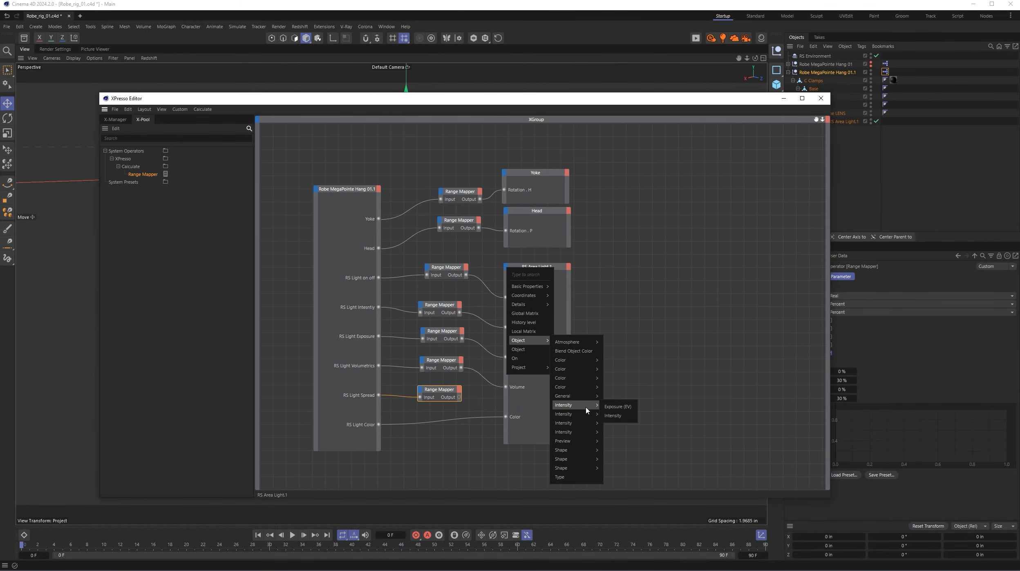
mouse_move(587, 452)
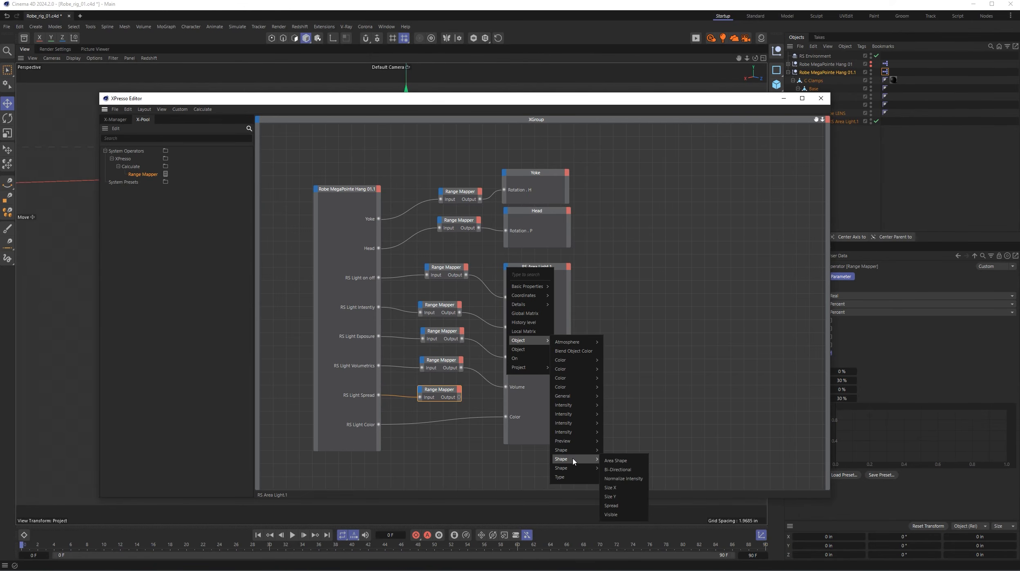
left_click(614, 506)
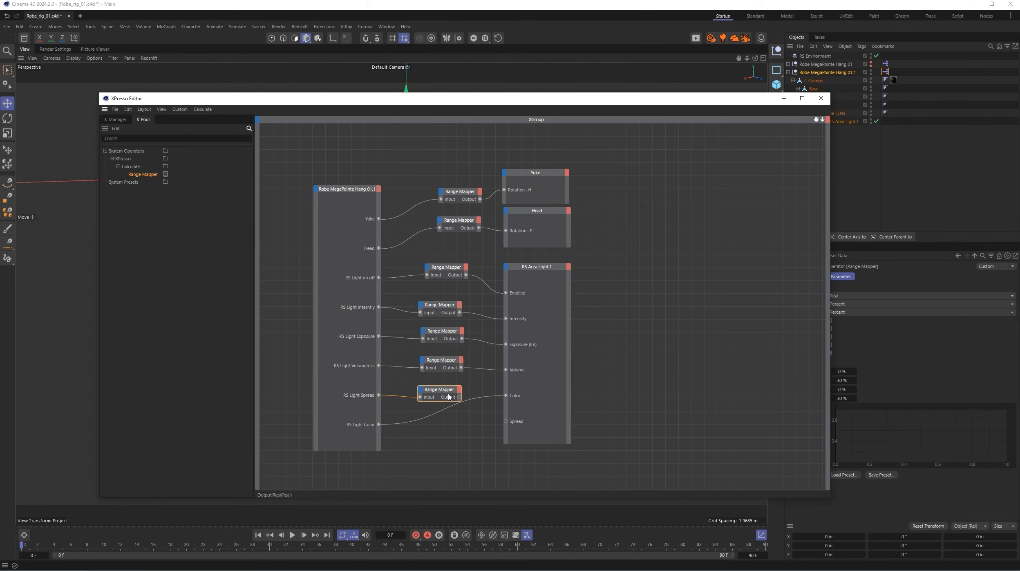
left_click_drag(444, 387, 441, 382)
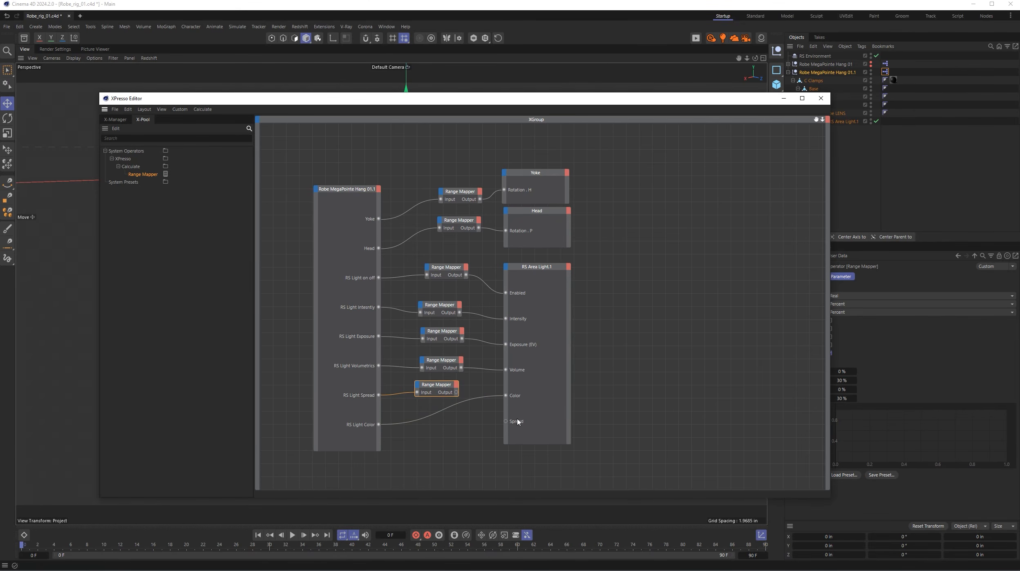
- Move the Spread port above Color on RS Area Light.1, wire the spread Range Mapper's output to it and close the XPresso Editor
left_click(507, 268)
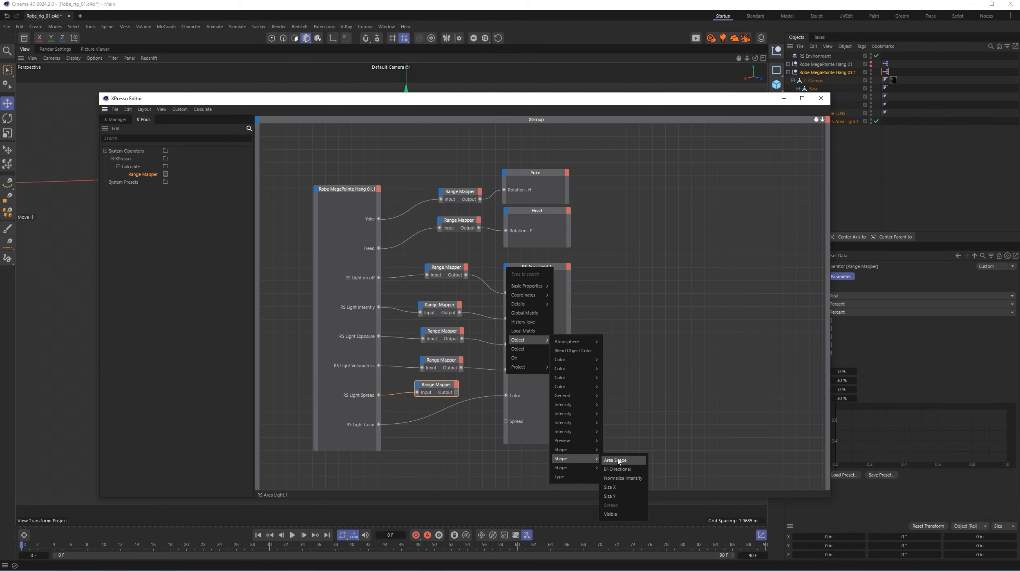
left_click(524, 445)
left_click_drag(520, 424, 519, 396)
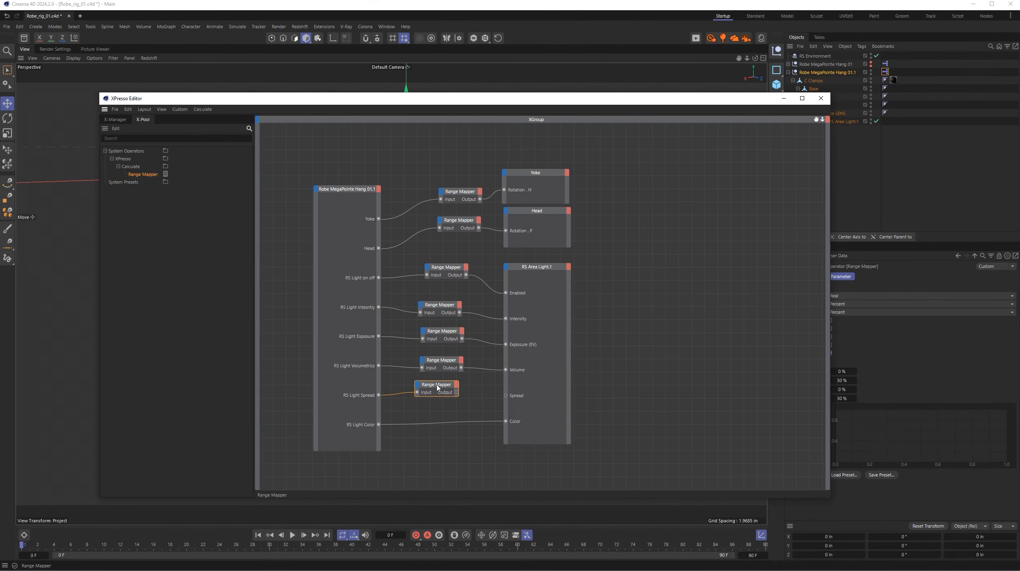
left_click_drag(437, 387, 505, 396)
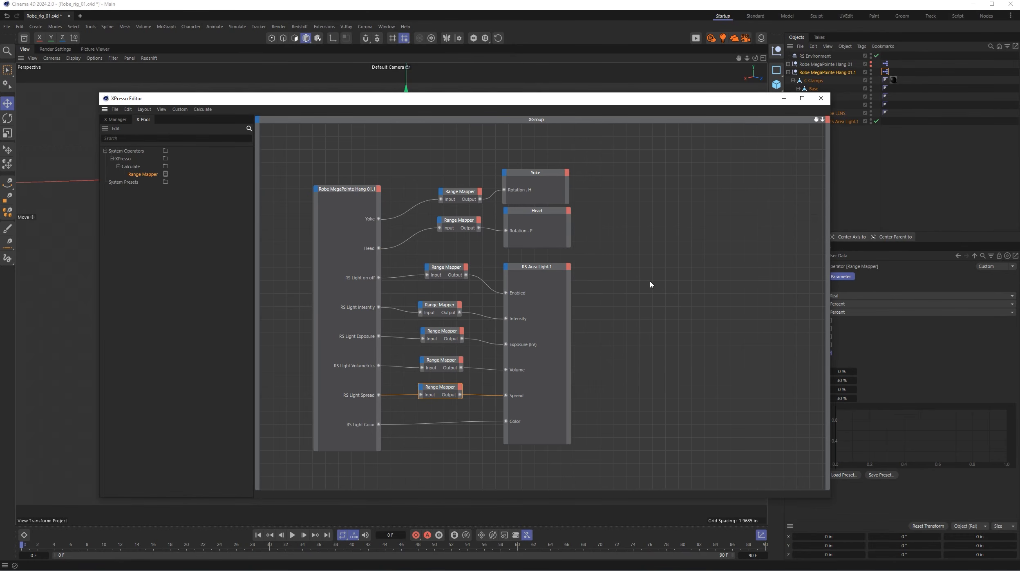
left_click(821, 98)
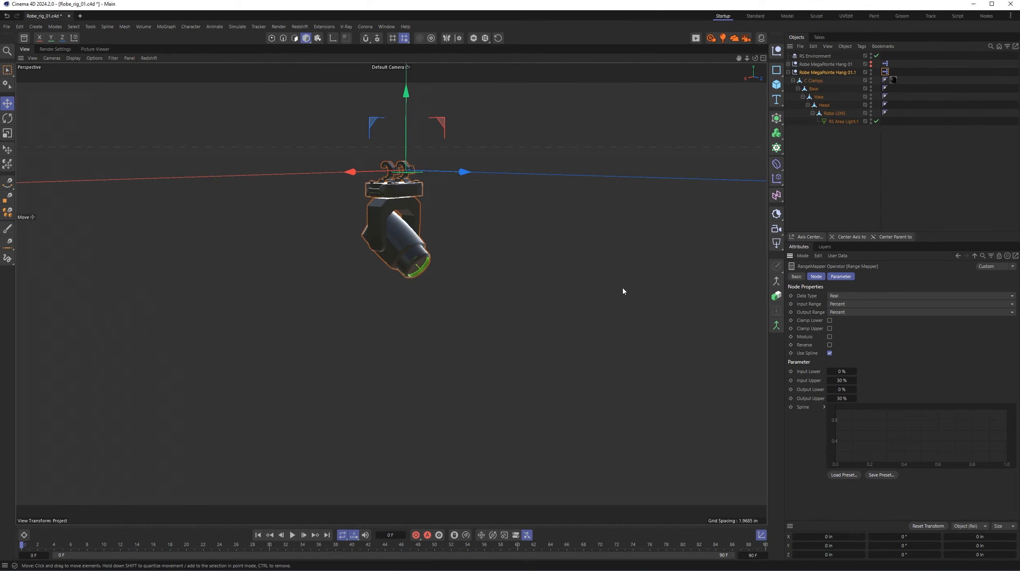
- Start a live render in Redshift RenderView and test the RS Light Spread slider of Robe MegaPointe Hang 01.1, returning it to 50%
left_click(697, 39)
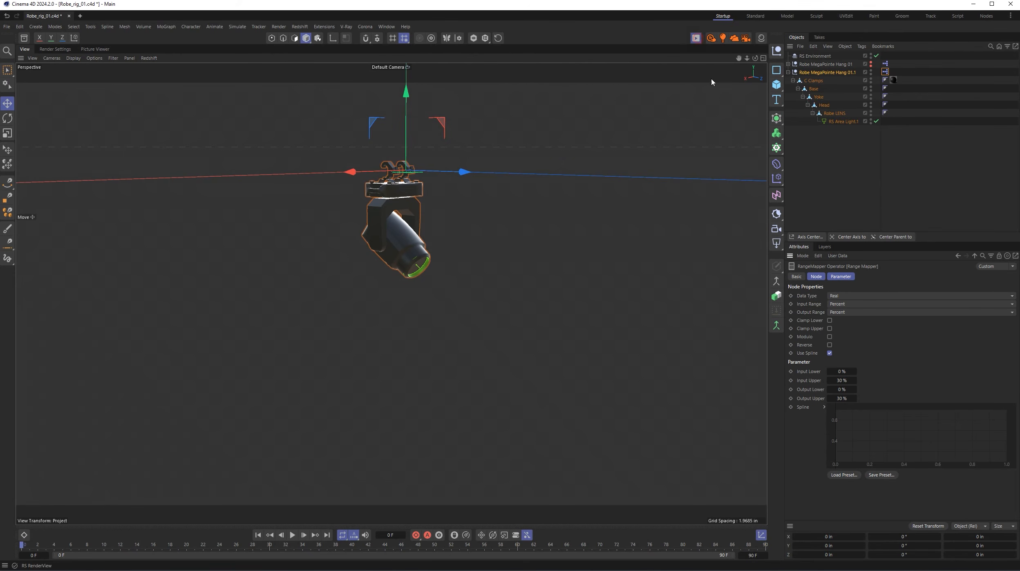
left_click_drag(801, 33, 175, 63)
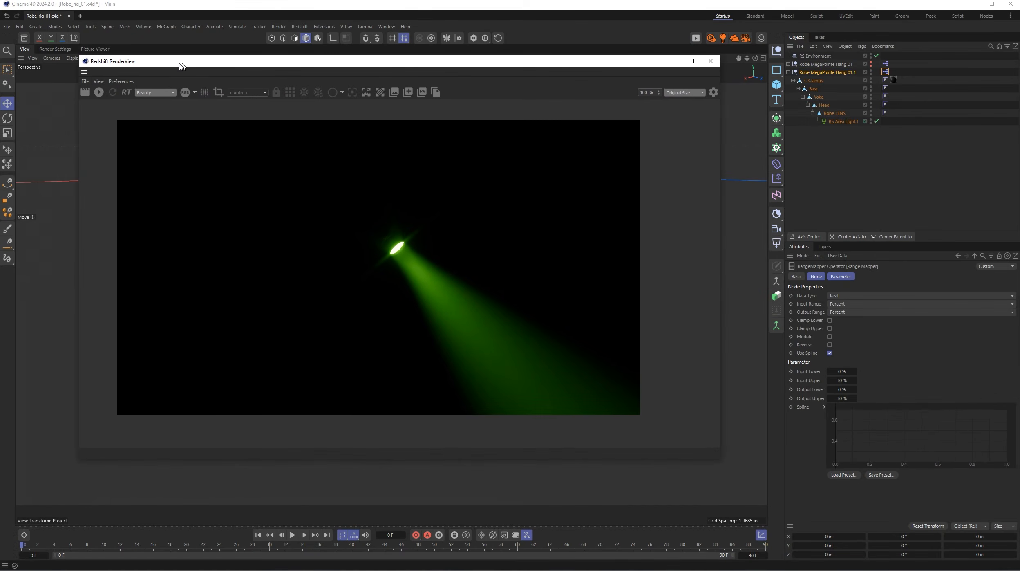
left_click(90, 92)
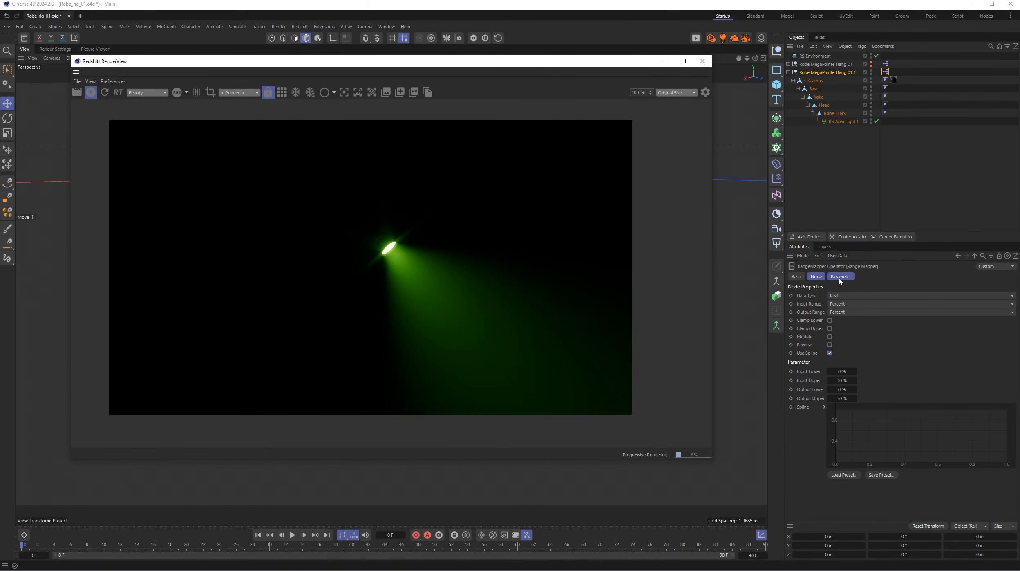
left_click(836, 73)
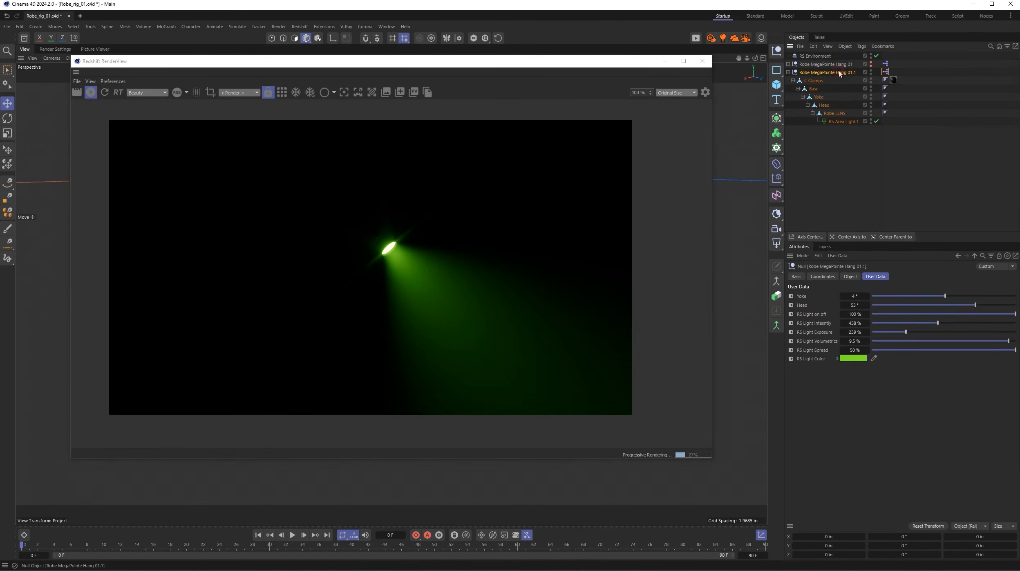
left_click_drag(954, 350, 1017, 352)
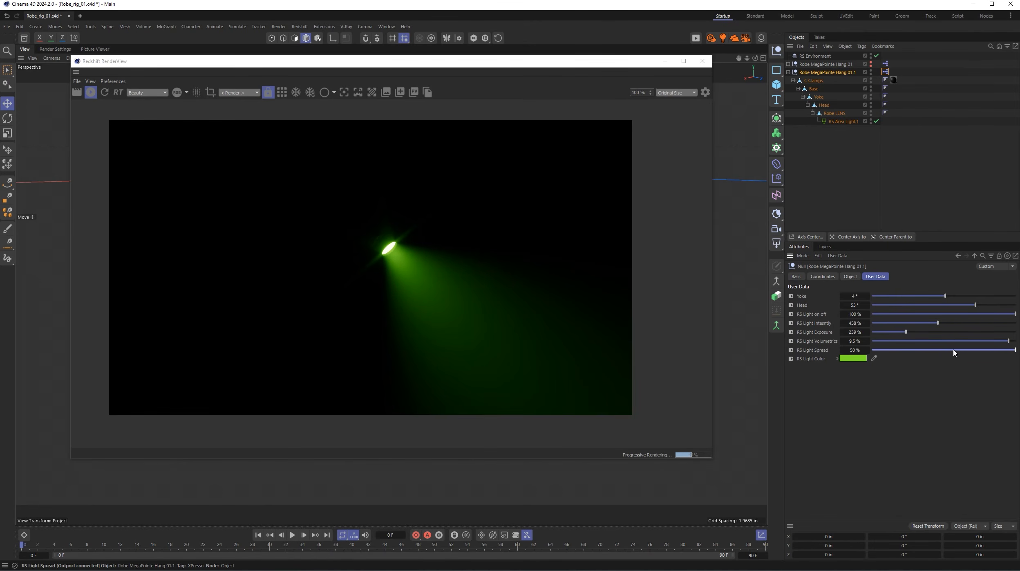
left_click_drag(950, 350, 1015, 349)
- Set RS Light Intensity to 1000% and test RS Light Exposure at 1000% and 0%, settling on 687%
left_click_drag(906, 331, 1016, 323)
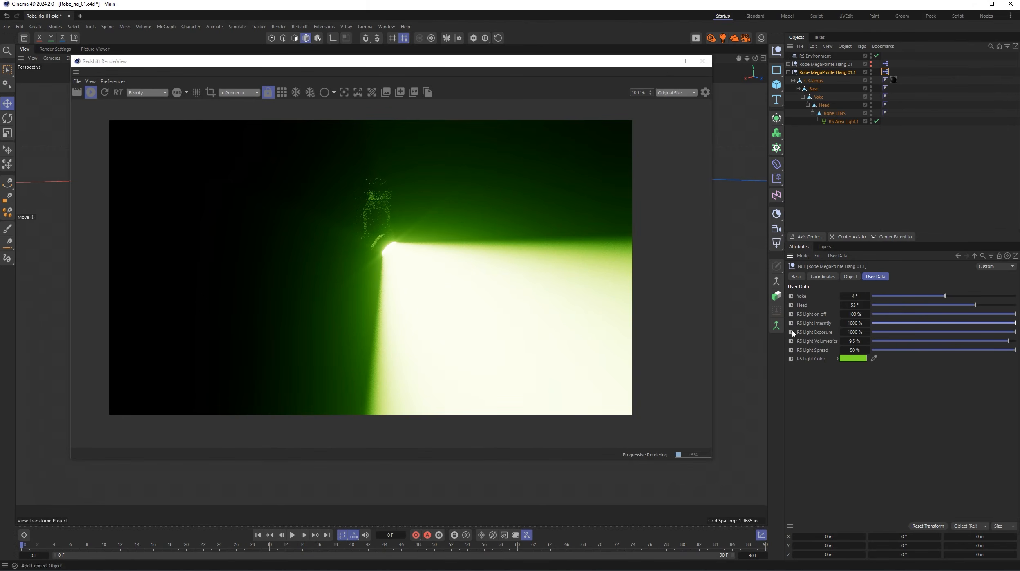
left_click_drag(952, 334, 863, 336)
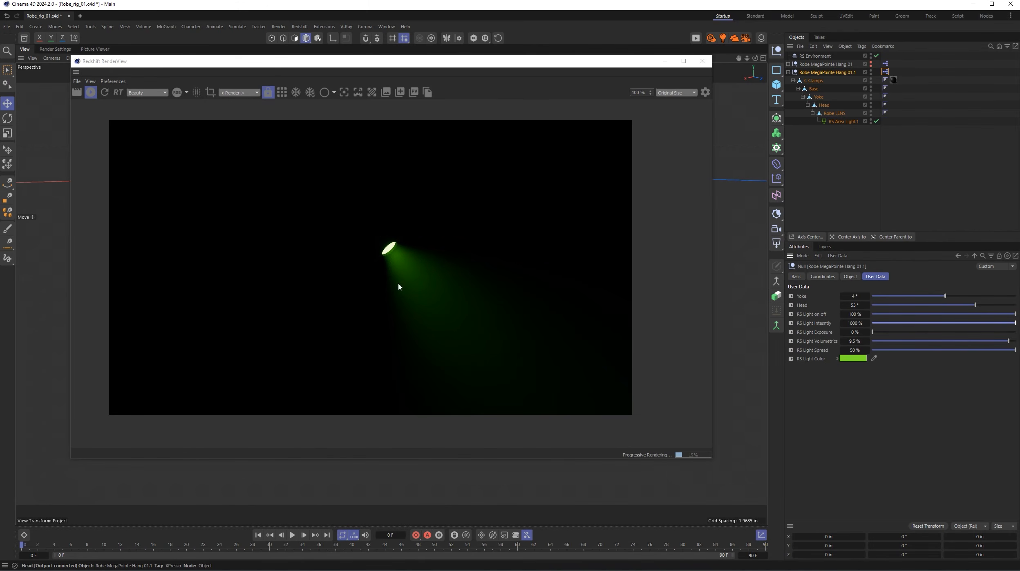
left_click(372, 313)
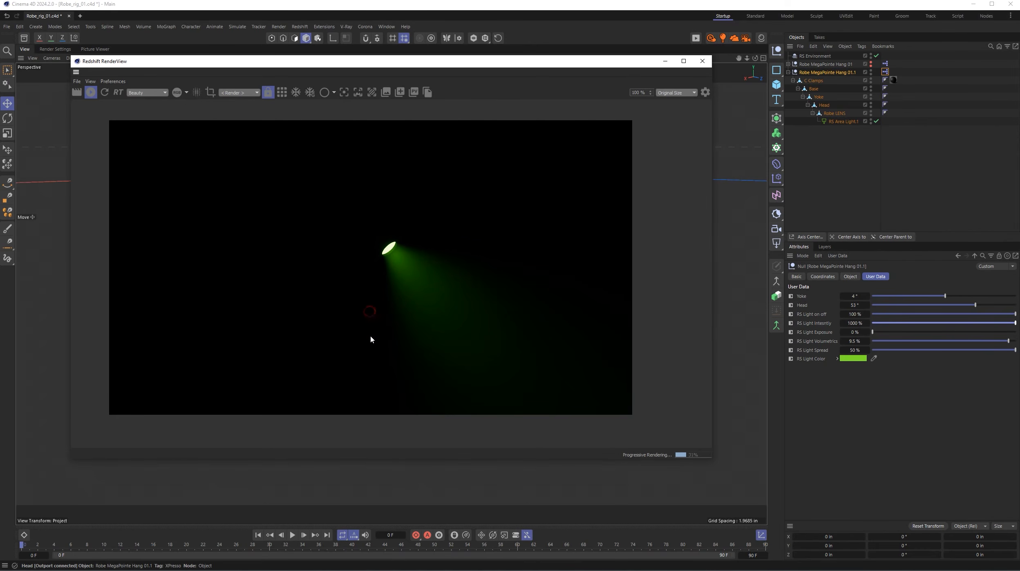
left_click(380, 318)
left_click_drag(873, 332, 971, 334)
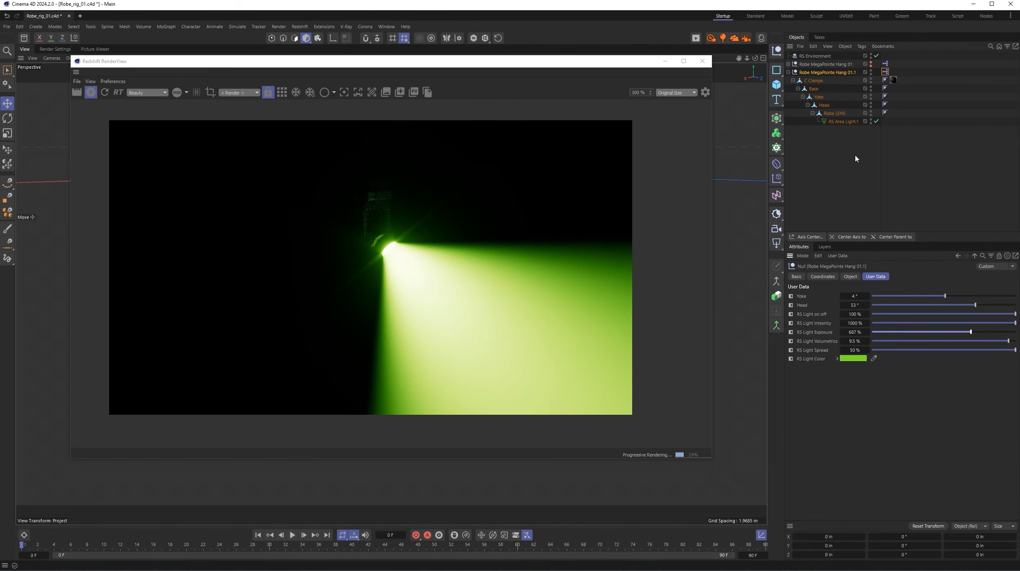
- In the XPresso expression, set the spread Range Mapper's Input Upper and Output Upper to 50% and close the editor
double_click(885, 72)
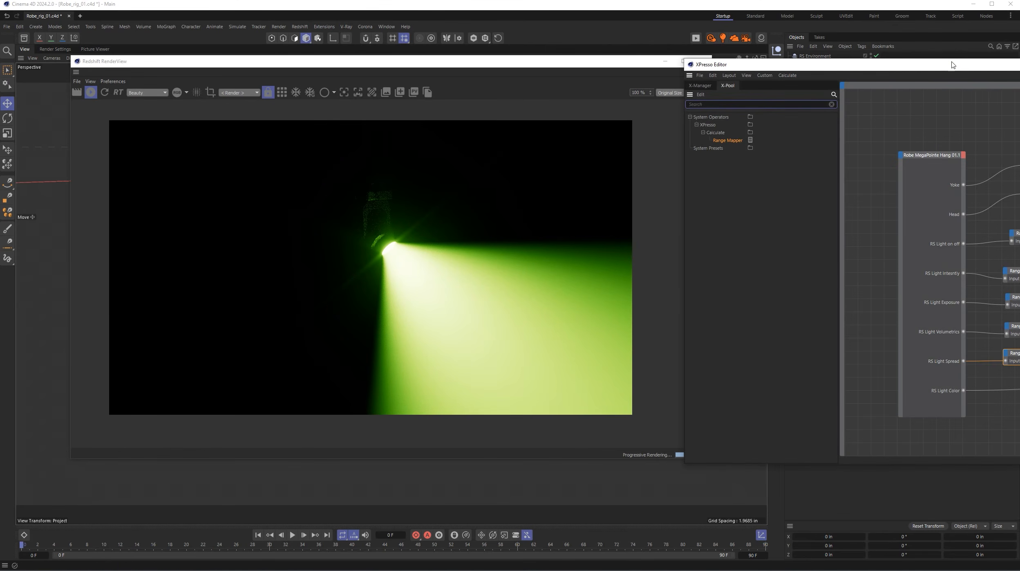
left_click_drag(950, 67, 454, 41)
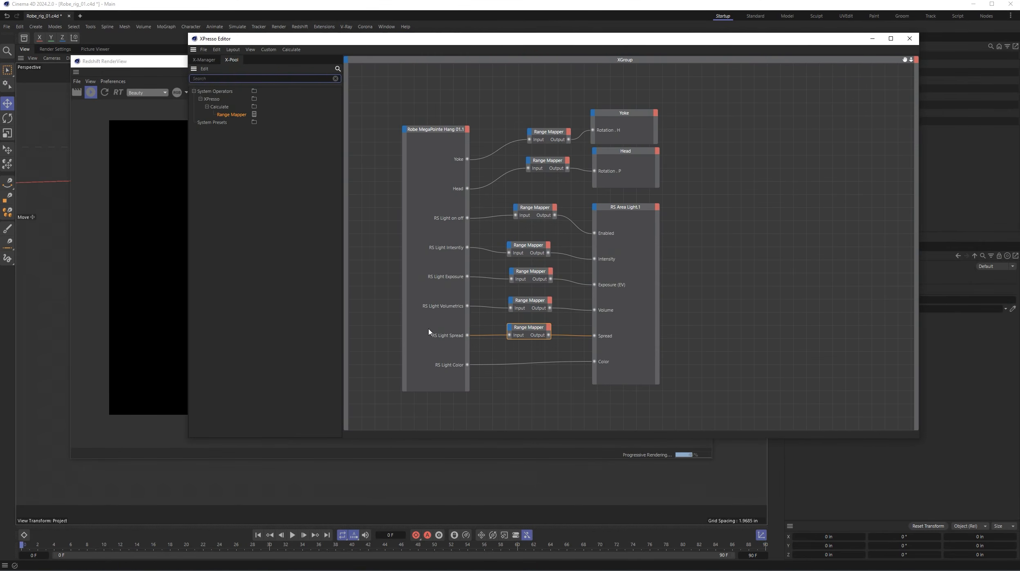
left_click(522, 331)
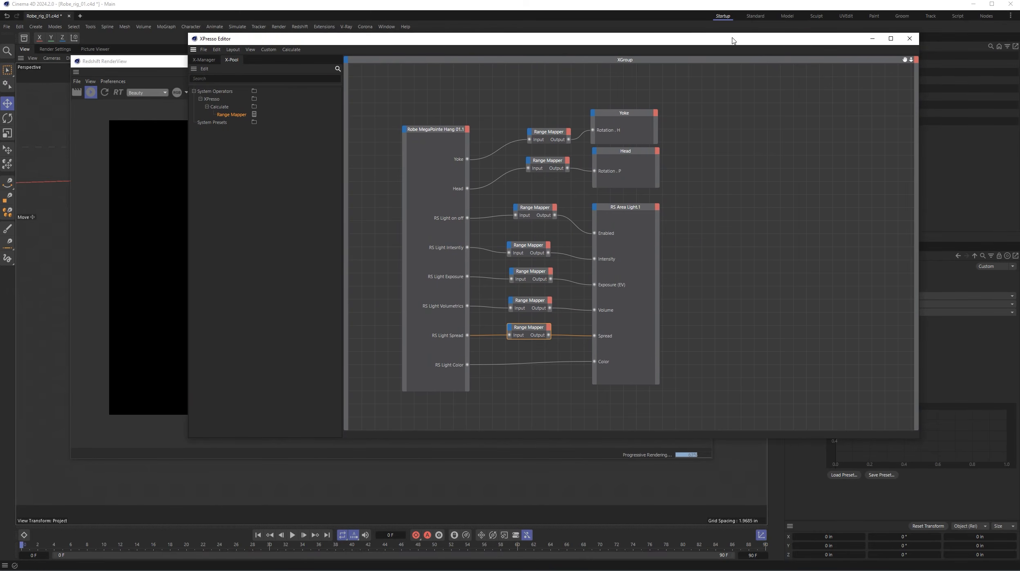
left_click_drag(732, 40, 556, 29)
left_click(841, 380)
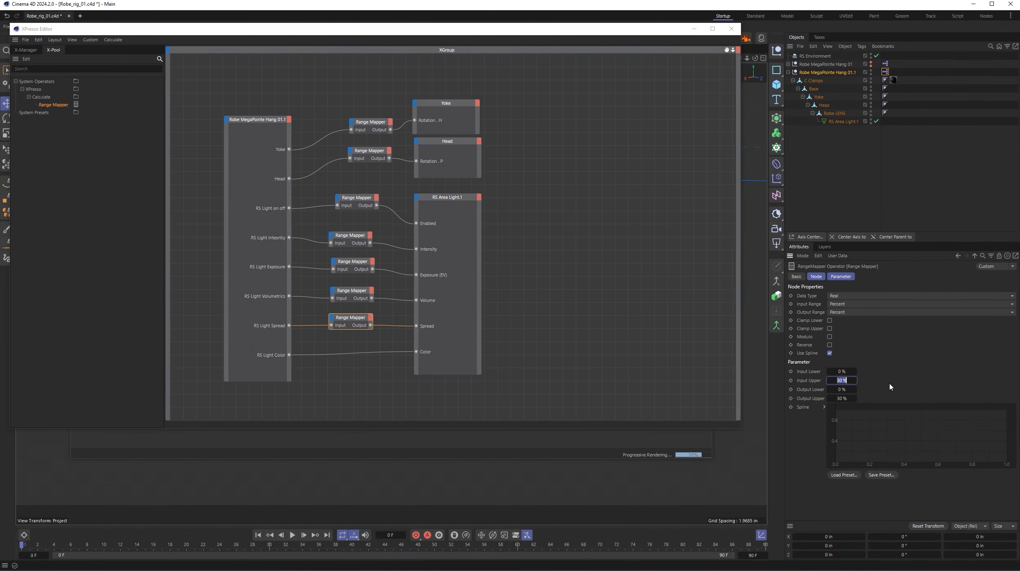
type("50")
key("Tab")
type("50")
key("Return")
left_click(731, 28)
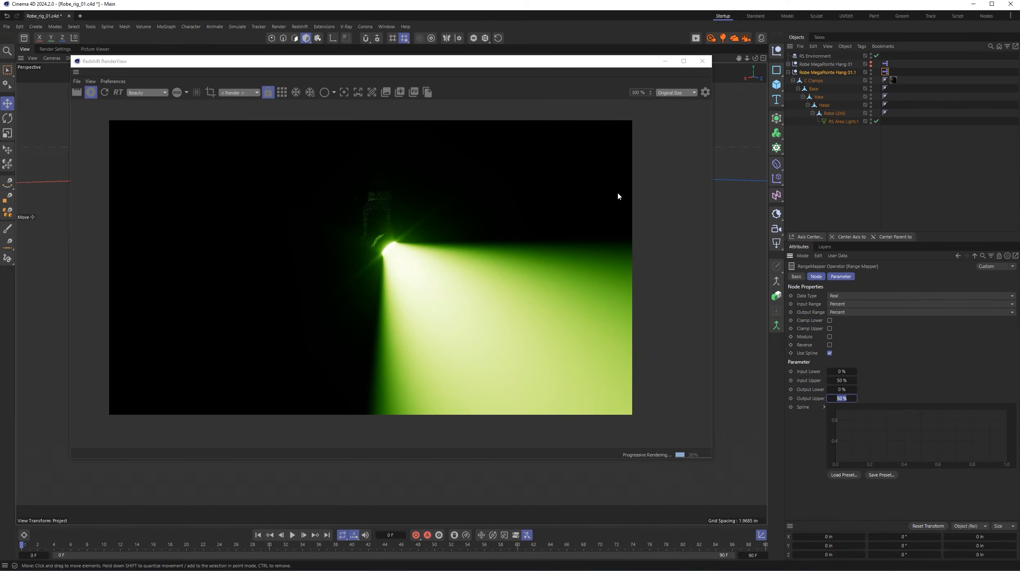
- Refresh the live render, retest RS Light Spread up to 50% in the fixture's user data and reposition the RenderView window
left_click(104, 93)
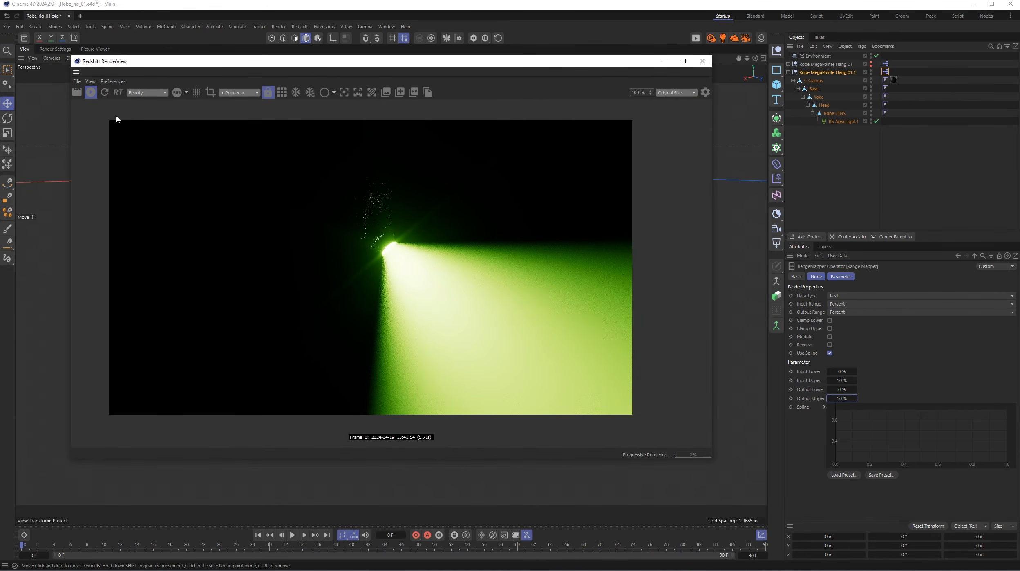
left_click(828, 72)
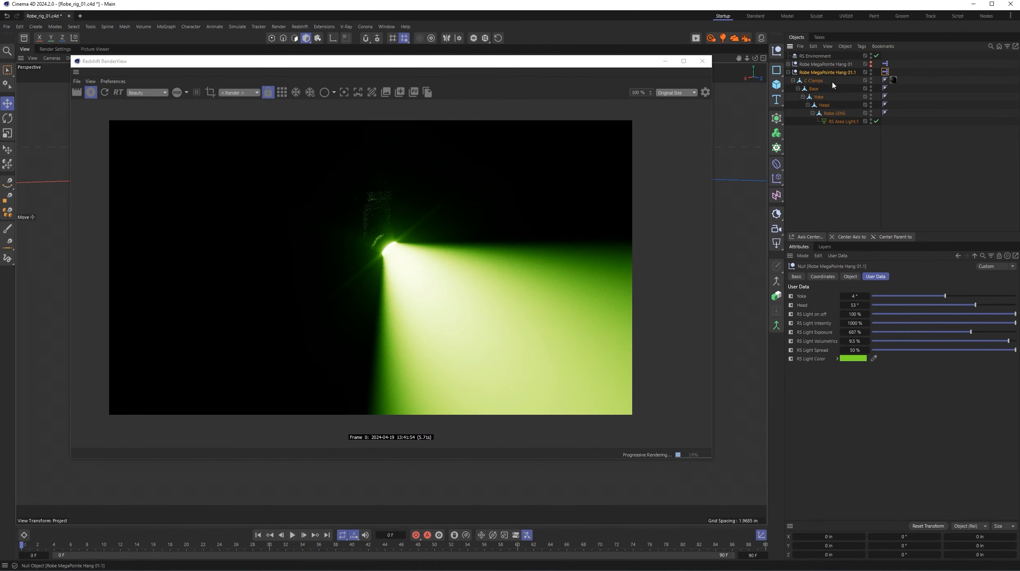
mouse_move(1015, 349)
left_mouse_down()
mouse_move(857, 358)
mouse_move(1016, 350)
left_mouse_up()
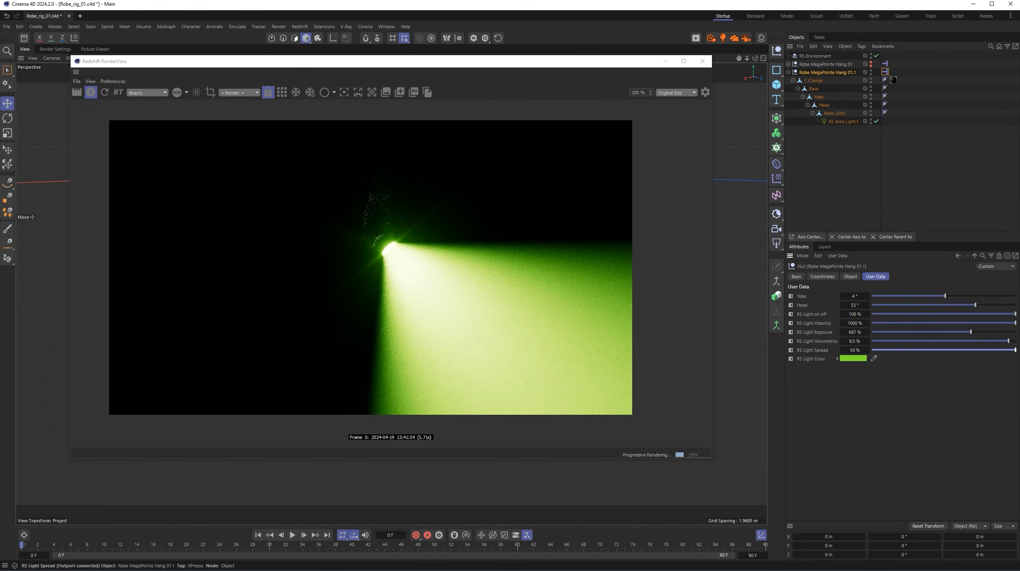
left_click_drag(597, 62, 569, 101)
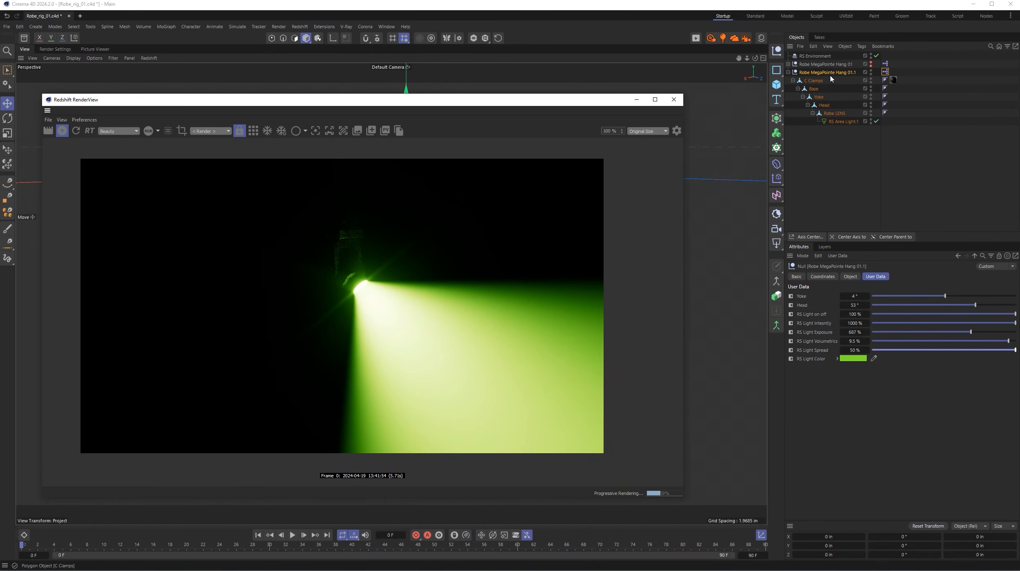
- In Manage User Data, set the maximum of RS Light Spread to 75% and accept the change
left_click(844, 255)
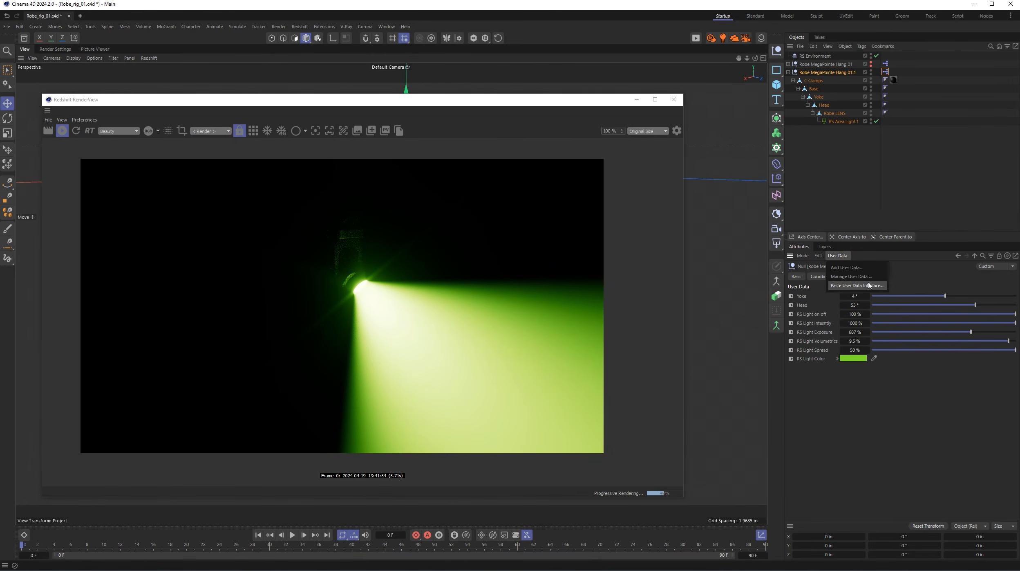
left_click(851, 276)
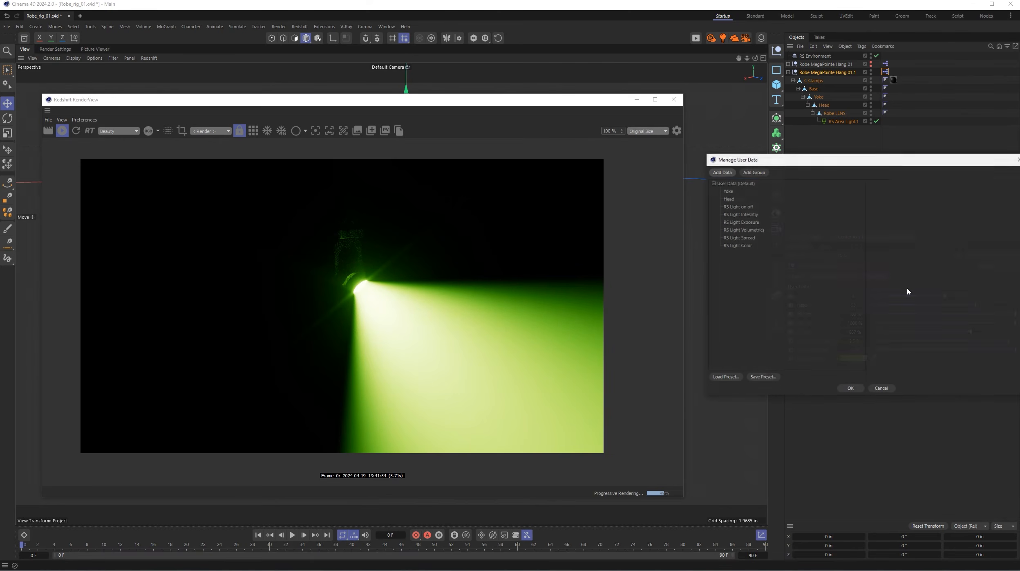
left_click(750, 238)
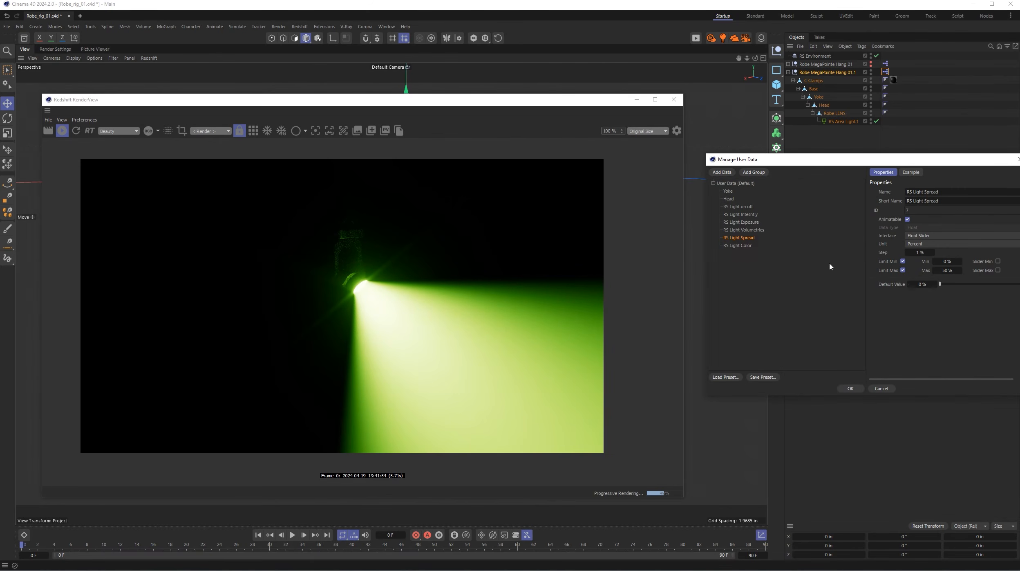
left_click(947, 270)
type("75")
key("Return")
left_click(850, 388)
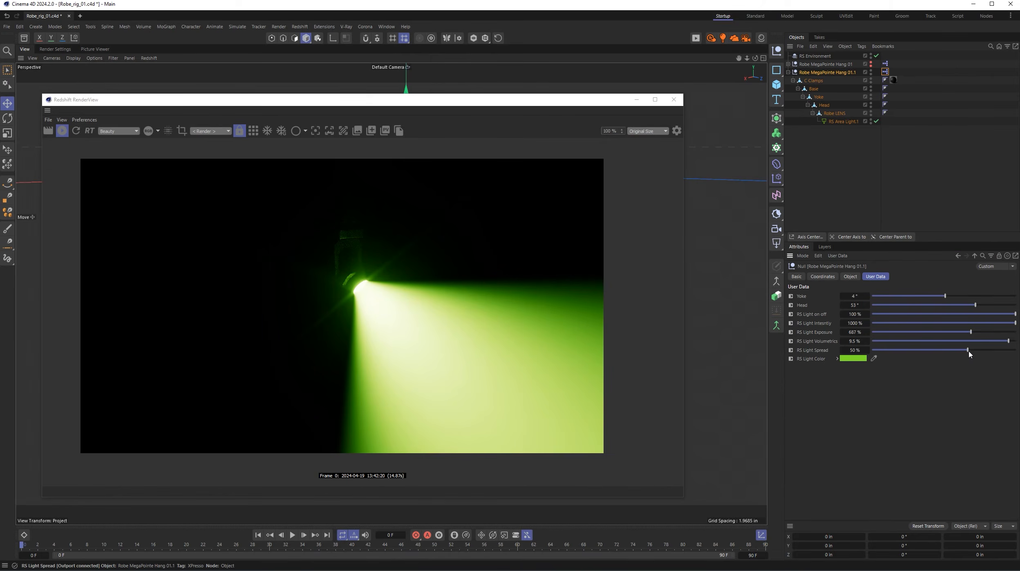
- Test RS Light Spread at 75%, settle on 23% with RS Light Exposure at 279%, and close the live render
left_click_drag(967, 350, 1016, 351)
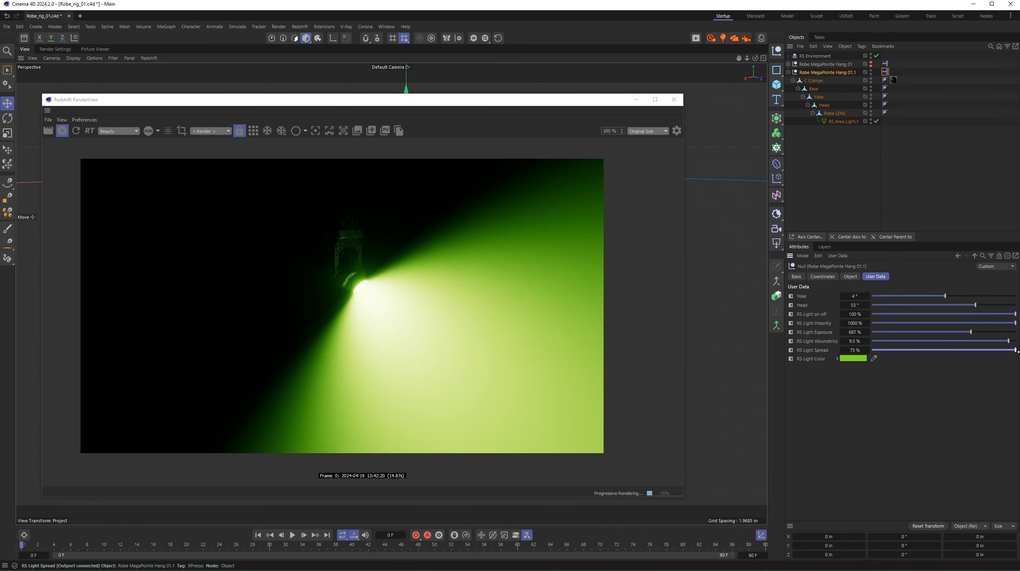
left_click_drag(1016, 354, 916, 349)
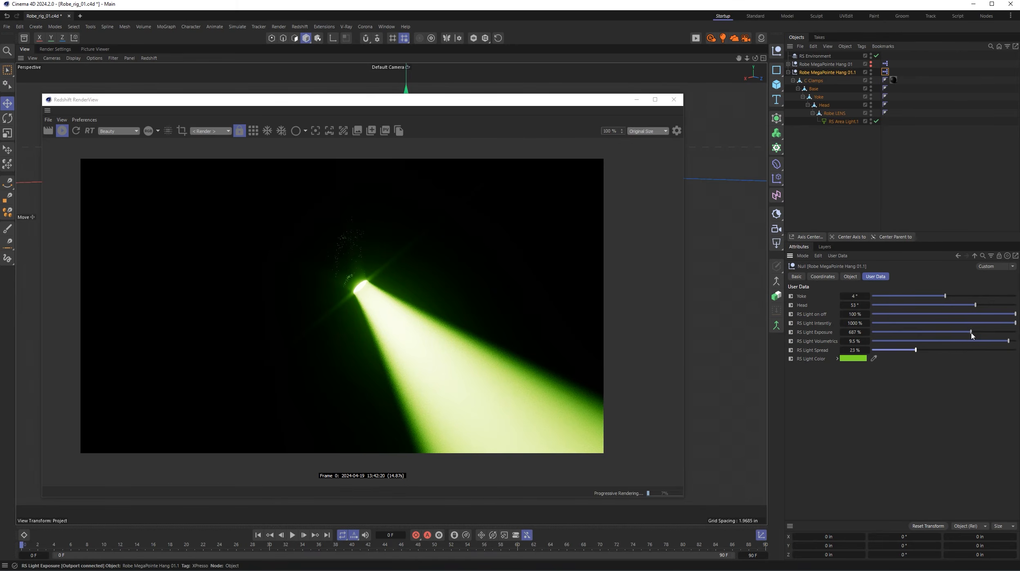
left_click_drag(971, 333, 911, 335)
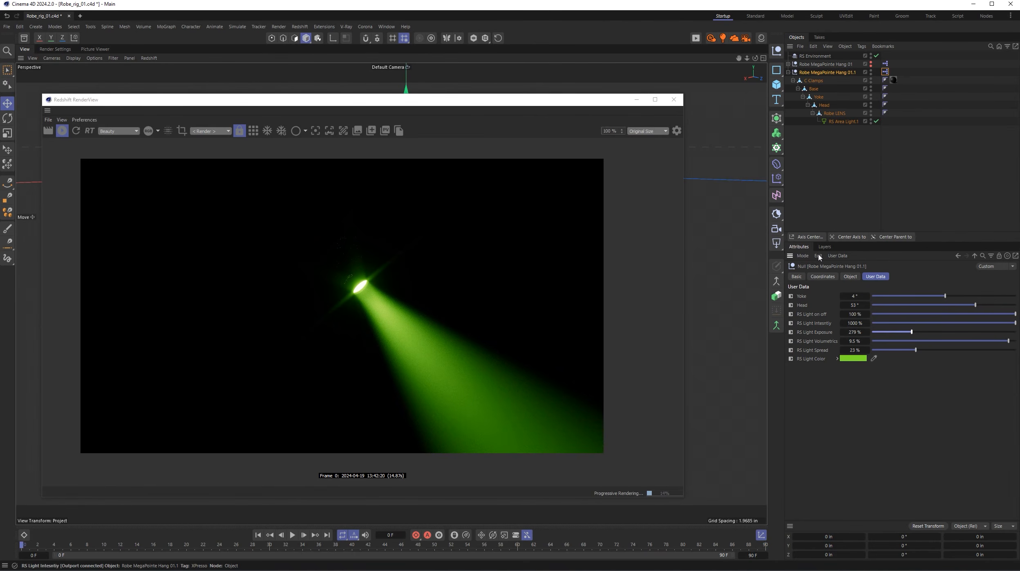
left_click(62, 131)
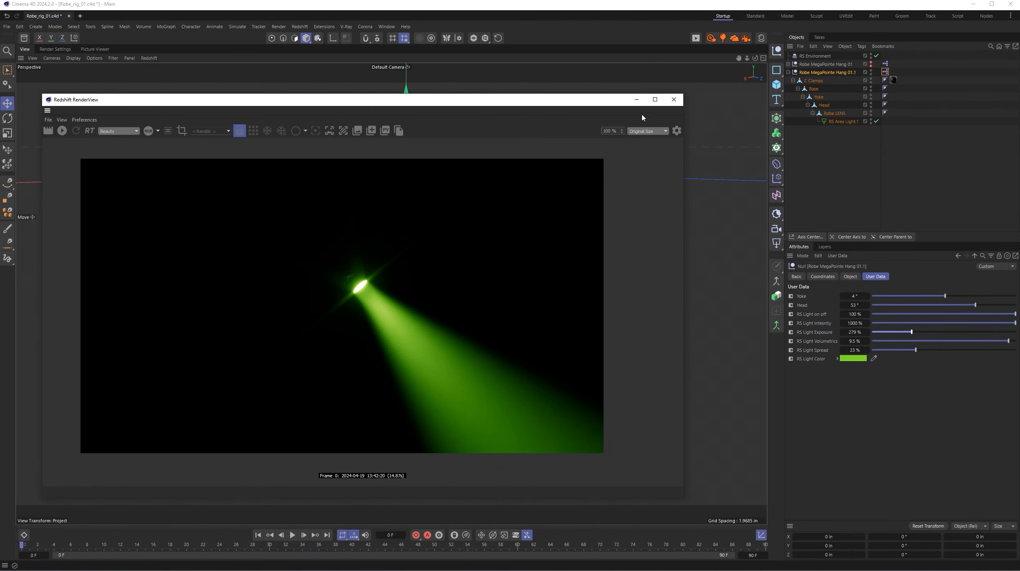
left_click(673, 99)
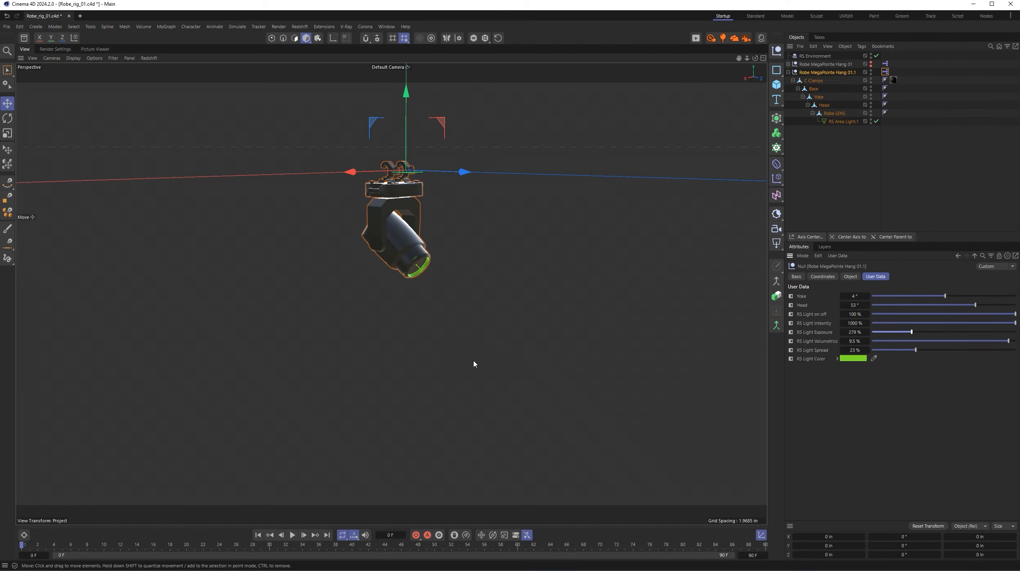
- In the fixture's XPresso expression, inspect the Range Mapper feeding the area light's Intensity, and close the editor
double_click(885, 72)
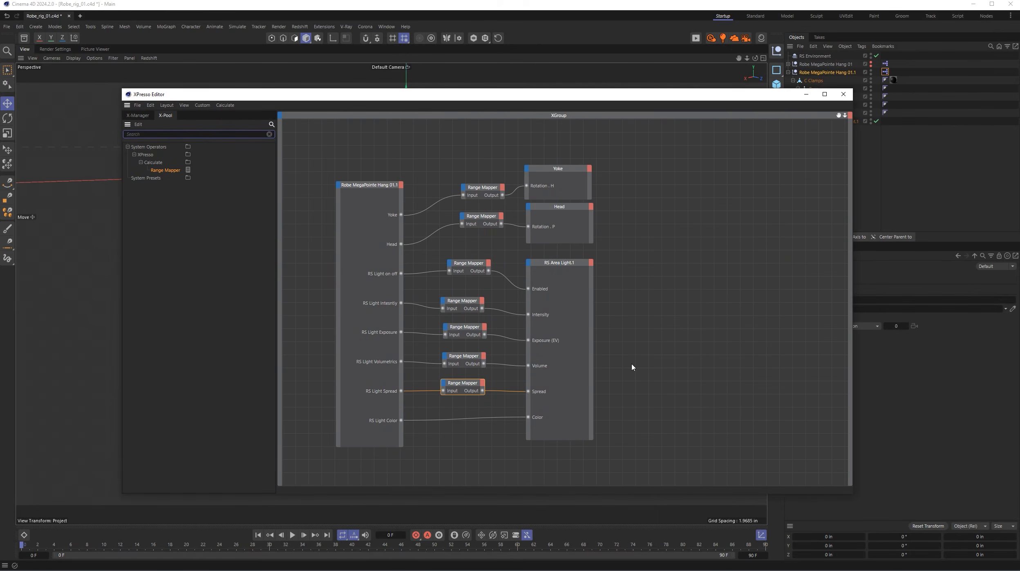
left_click(450, 273)
left_click(468, 298)
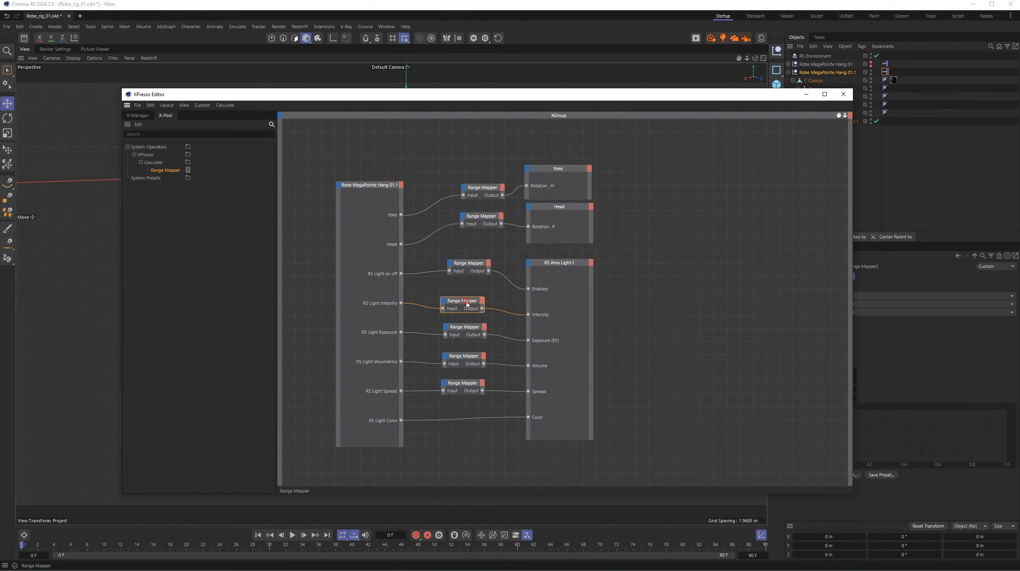
left_click(843, 94)
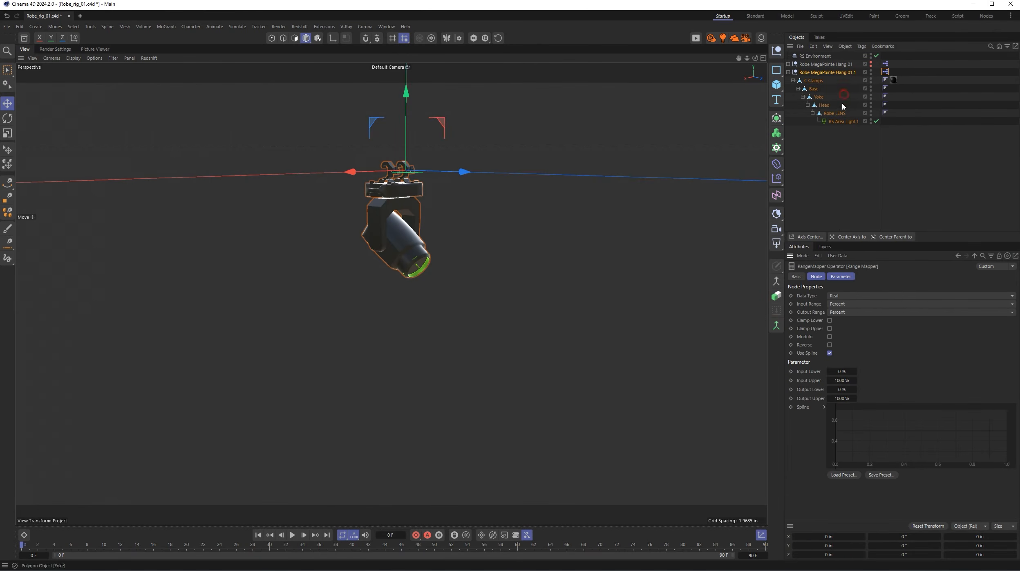
- Review the RS Light Intensity properties in Manage User Data for Robe MegaPointe Hang 01.1 and collapse its hierarchy
left_click(829, 75)
left_click(838, 255)
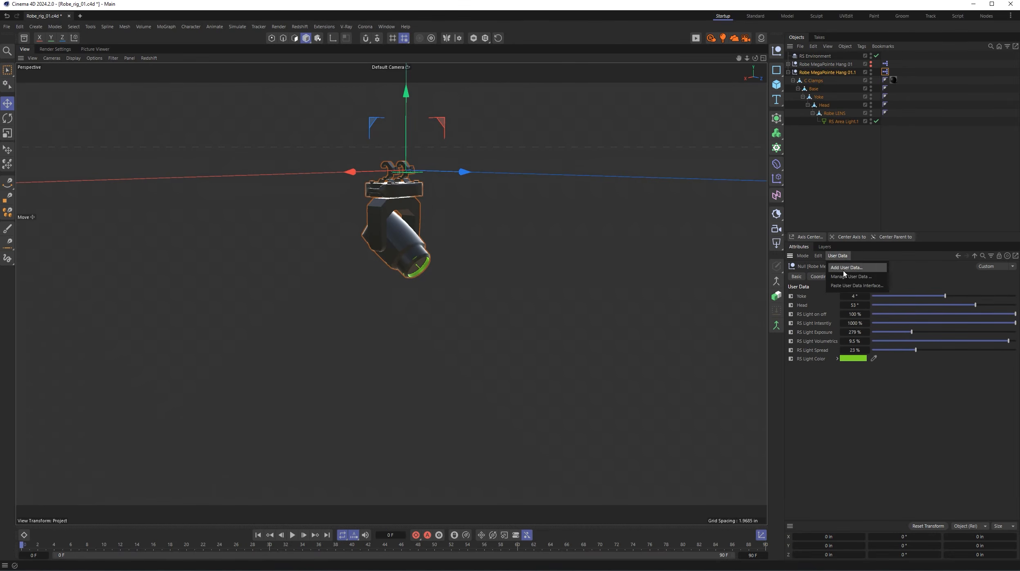
left_click(849, 276)
left_click(709, 213)
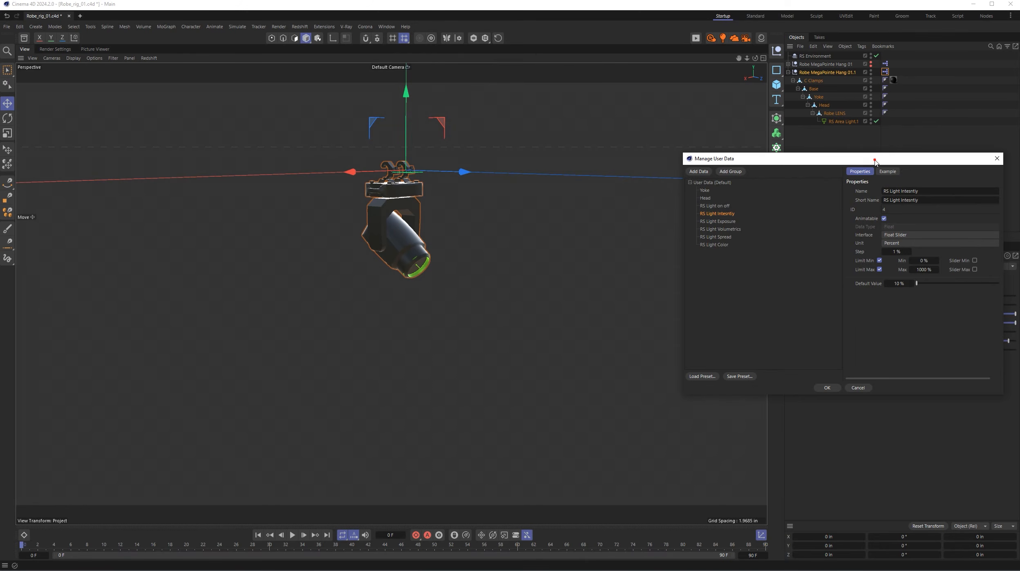
left_click_drag(878, 163, 651, 154)
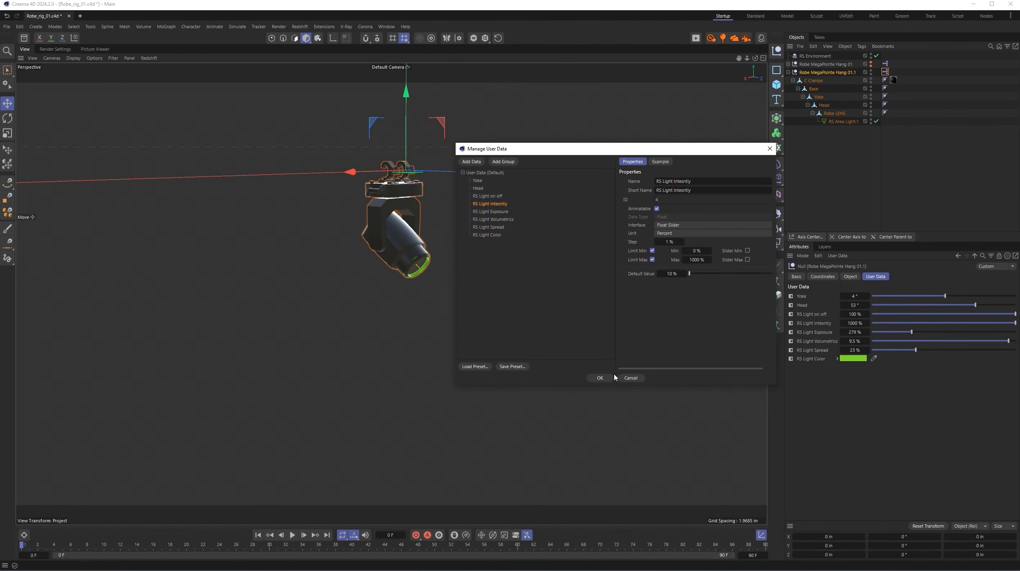
left_click(599, 376)
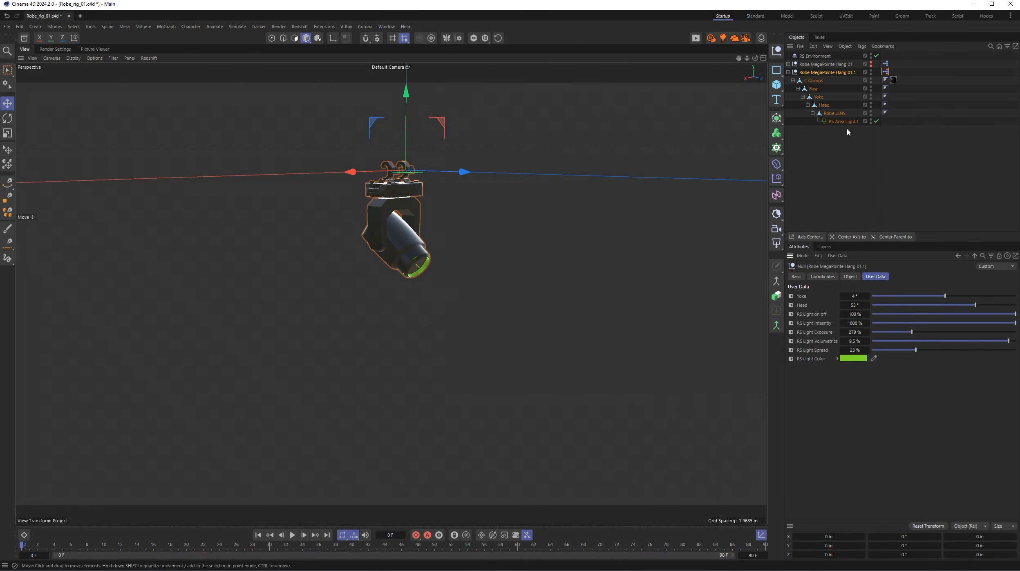
left_click(789, 72)
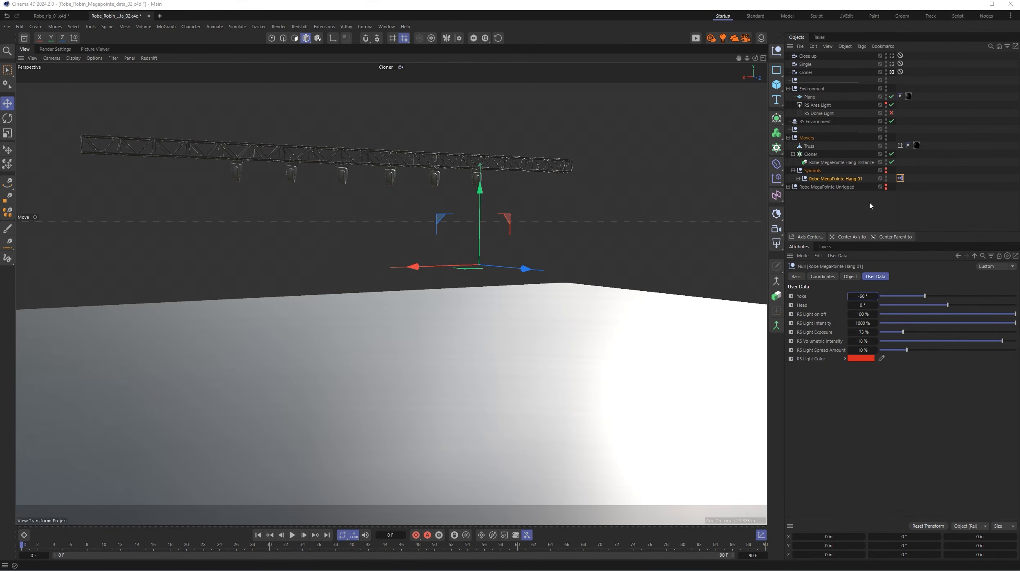
- Open Manage User Data for Robe MegaPointe Hang 01 under Symbols and select all entries from Yoke to RS Light Color
left_click(813, 179)
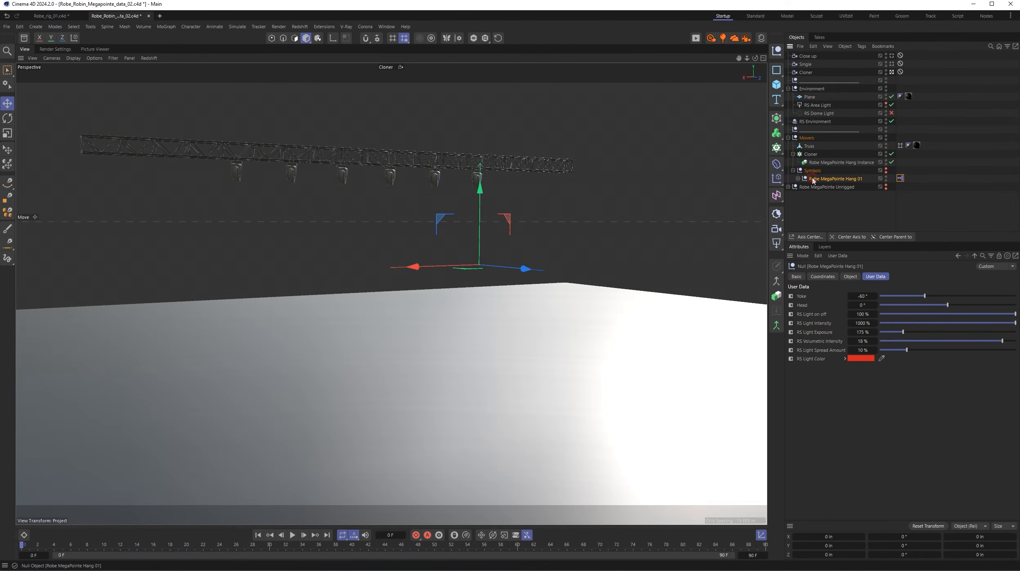
left_click(837, 255)
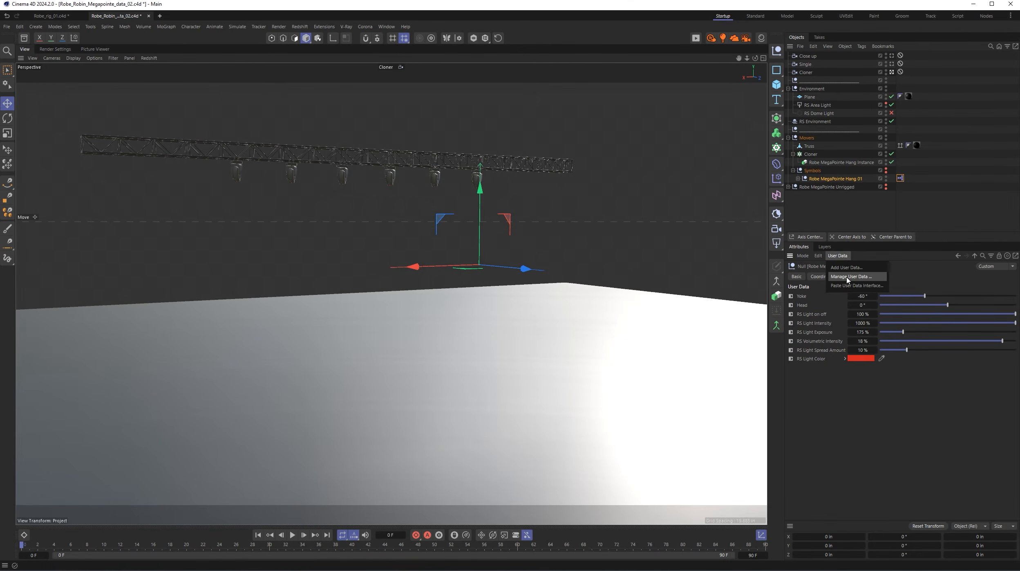
left_click(847, 276)
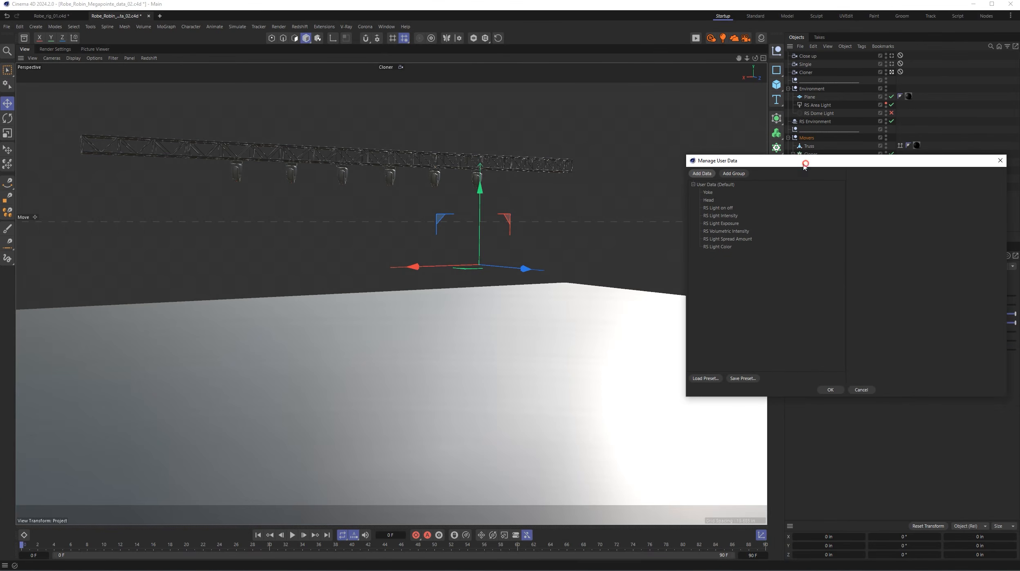
left_click_drag(802, 164, 685, 215)
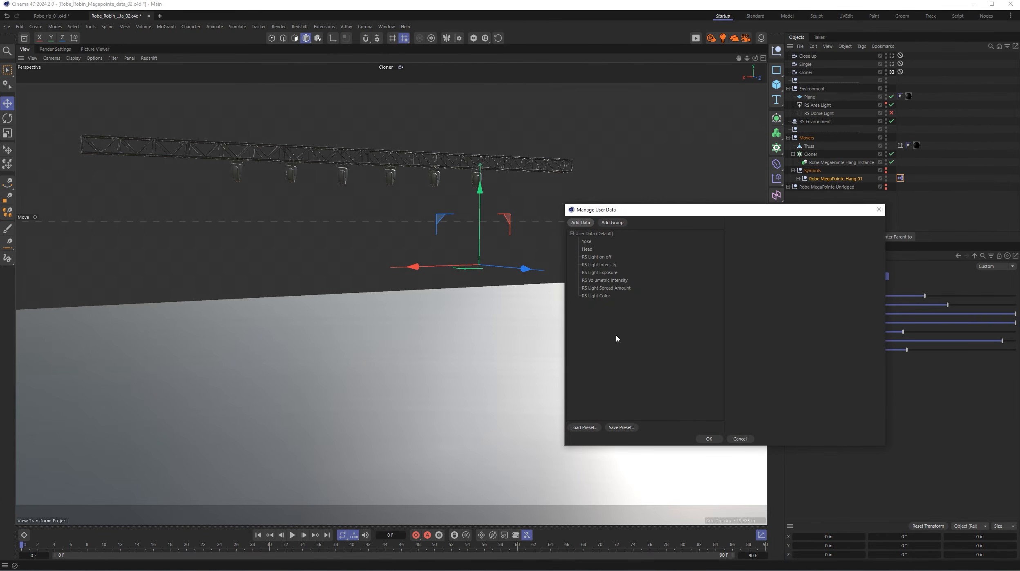
right_click(594, 296)
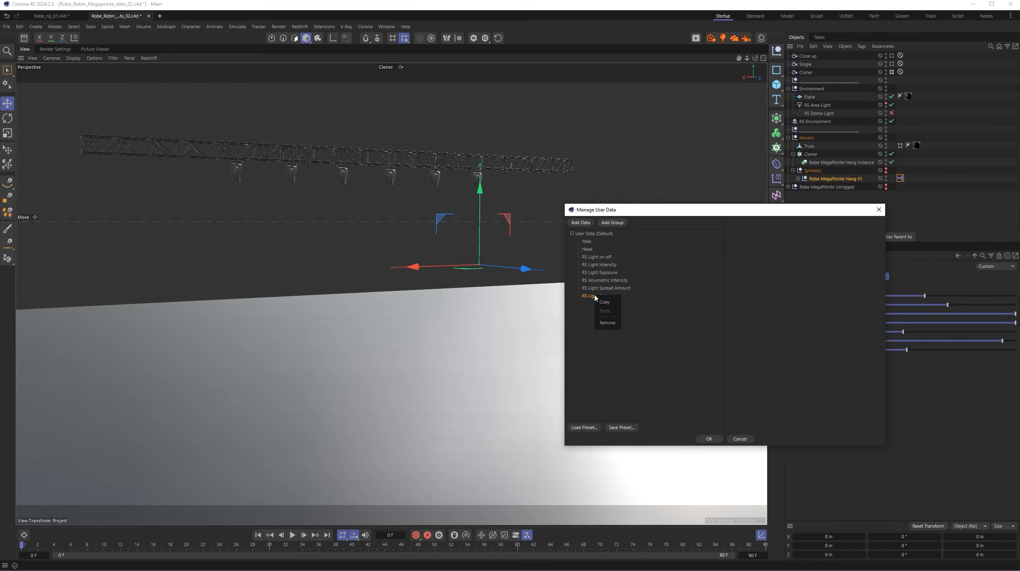
left_click(598, 364)
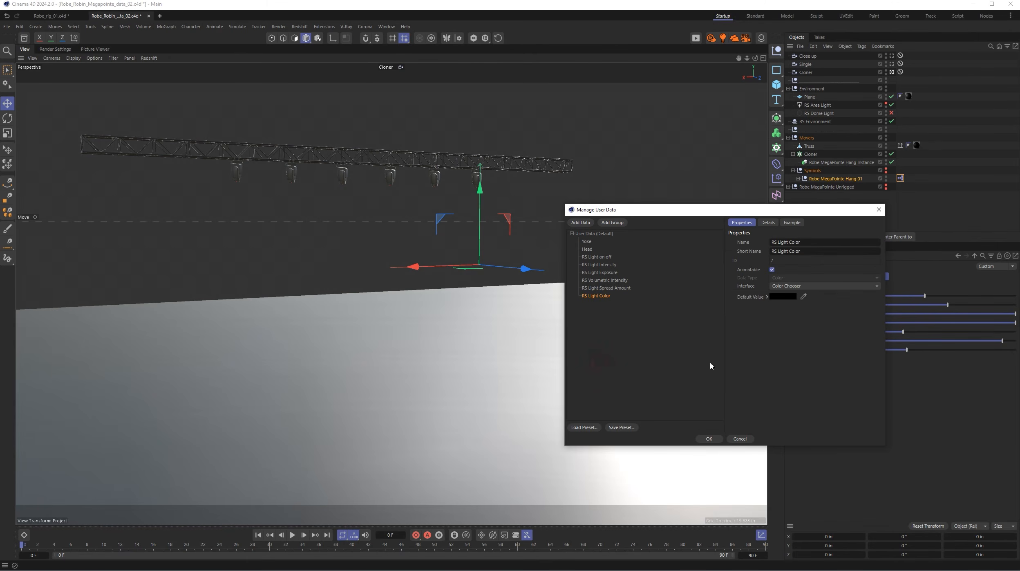
left_click_drag(645, 335, 571, 242)
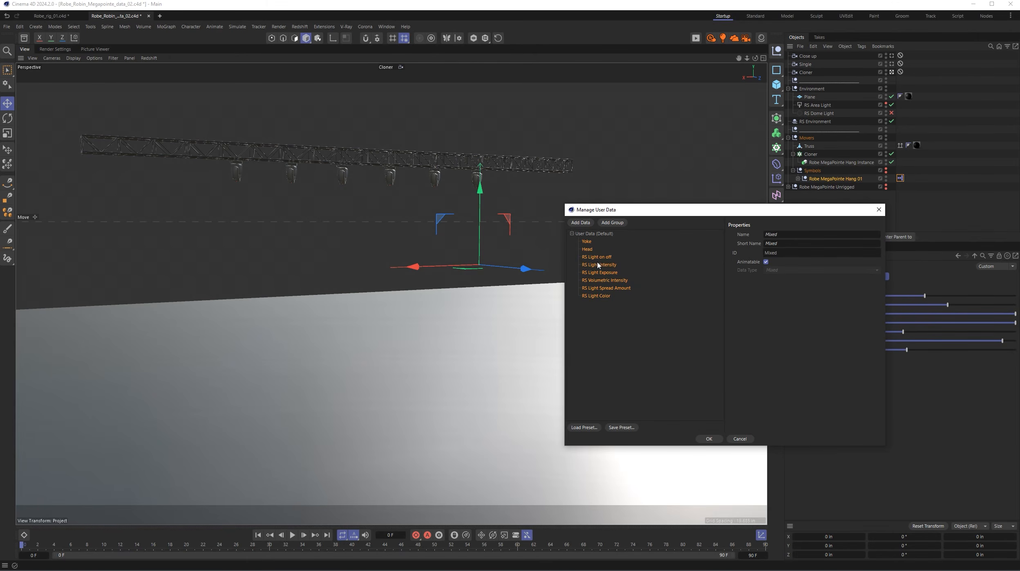
right_click(602, 258)
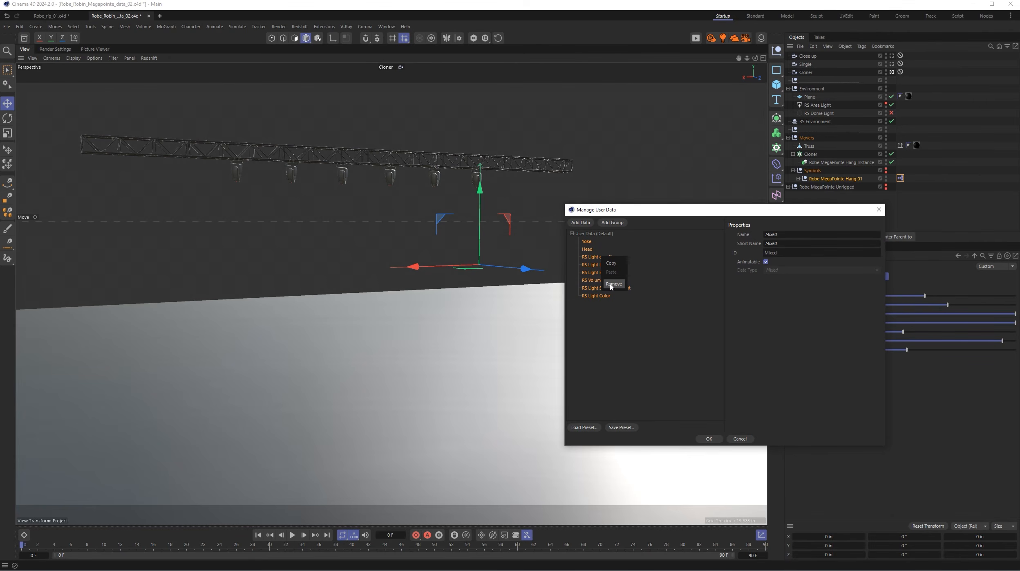
left_click(620, 330)
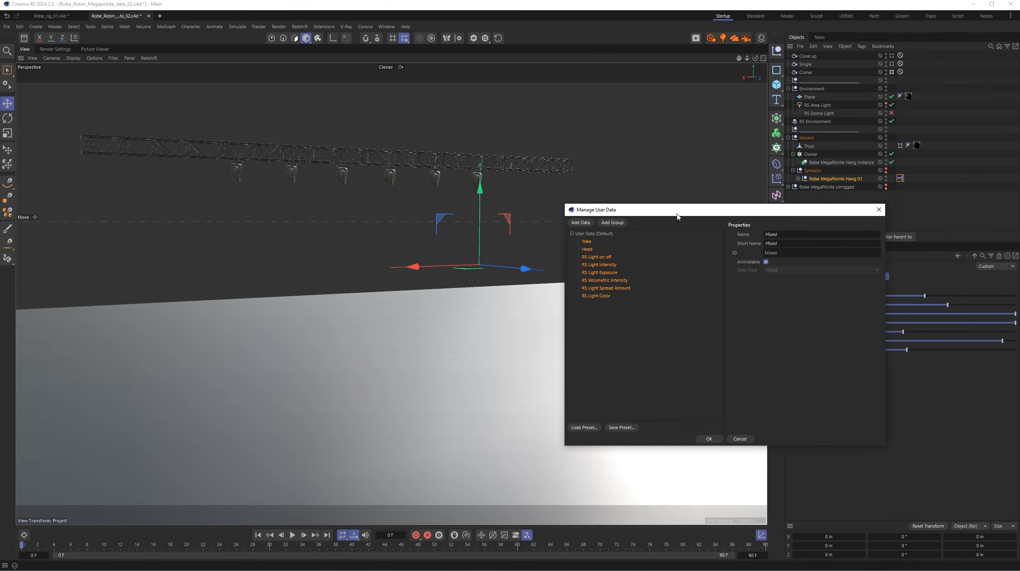
left_click_drag(677, 216, 584, 154)
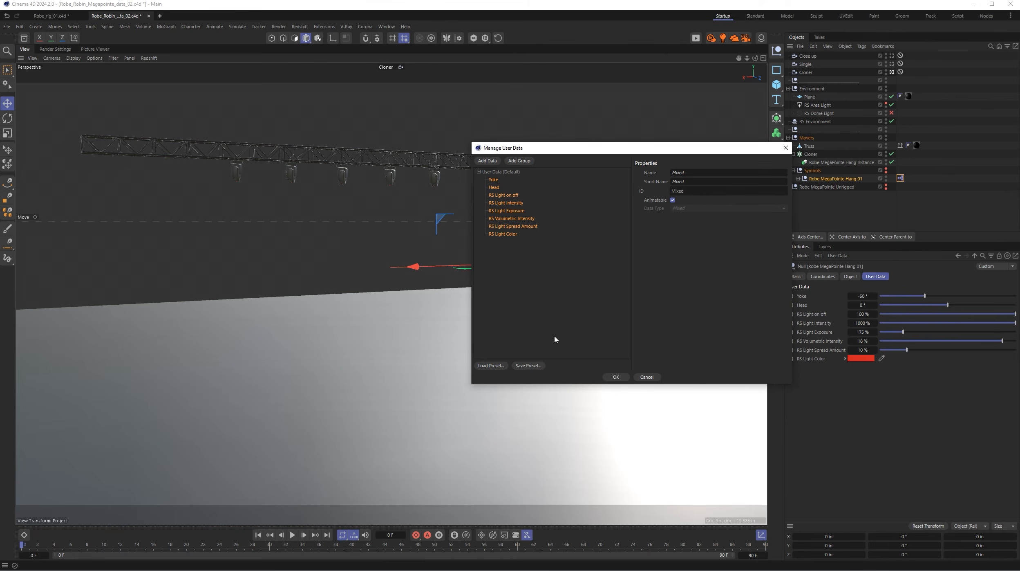
- Save the selected user data as the preset EA mover 02, overwriting the matching preset, and accept the manager
left_click(531, 365)
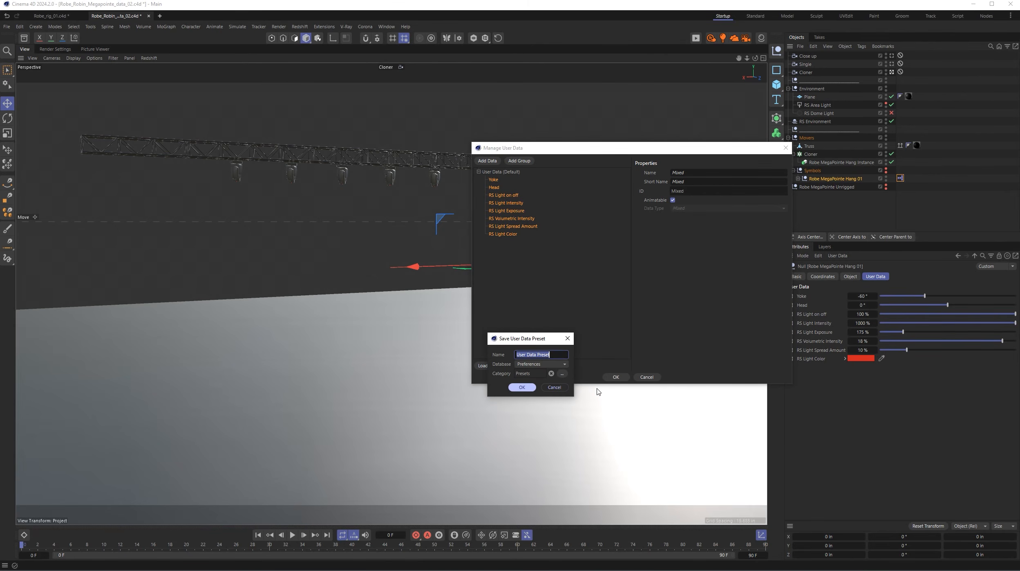
type("EA mover 02")
left_click(522, 387)
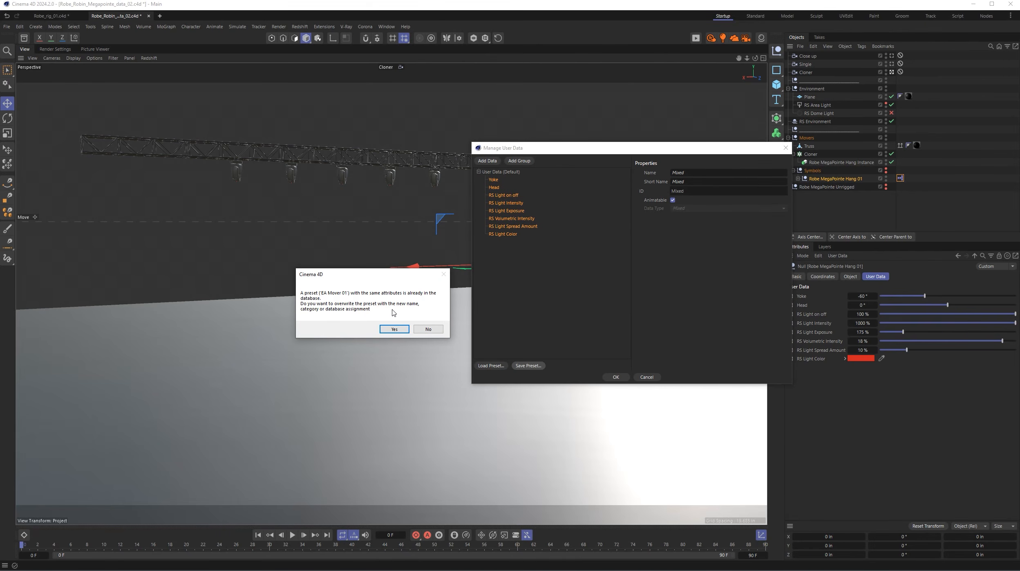
left_click(394, 329)
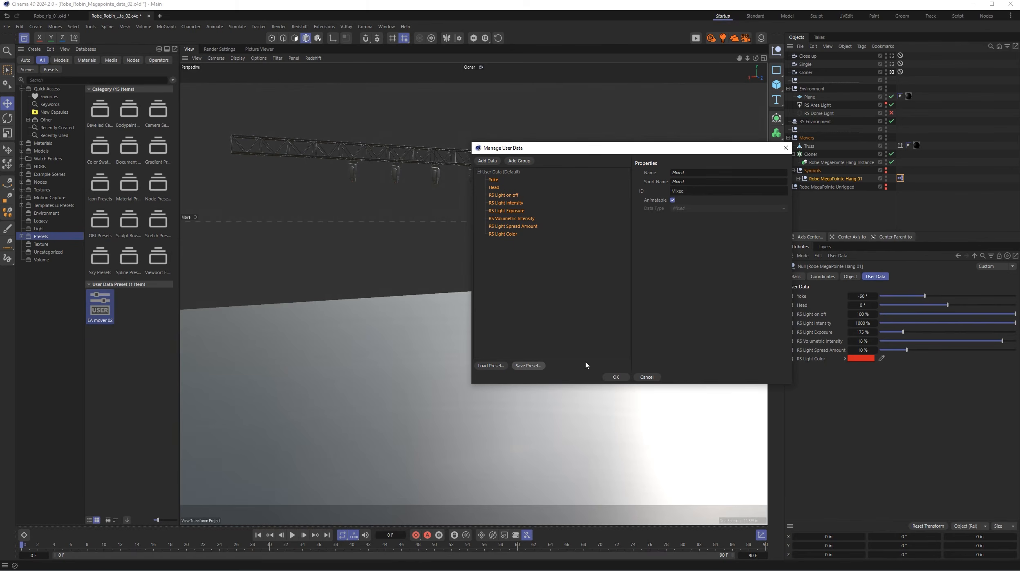
left_click(616, 376)
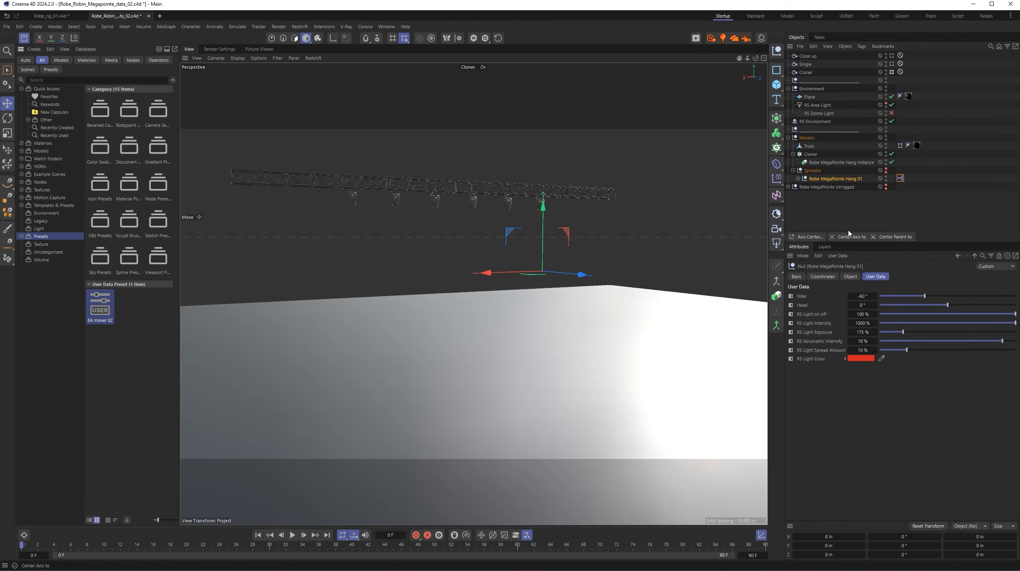
- Add user data to the Robe MegaPointe Unrigged null and load the saved mover preset into it
left_click(846, 188)
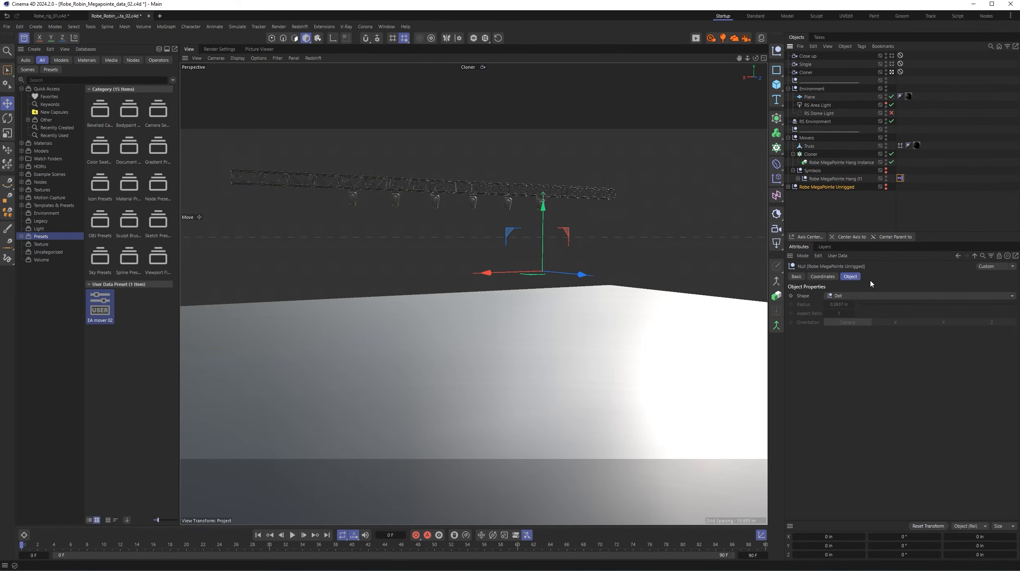
left_click(837, 255)
left_click(846, 265)
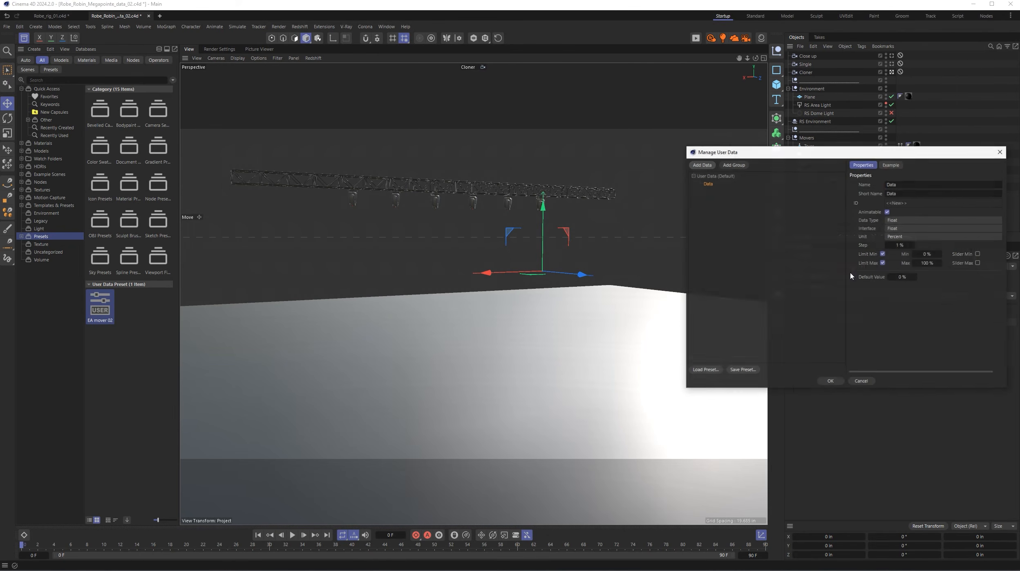
left_click_drag(845, 154, 616, 150)
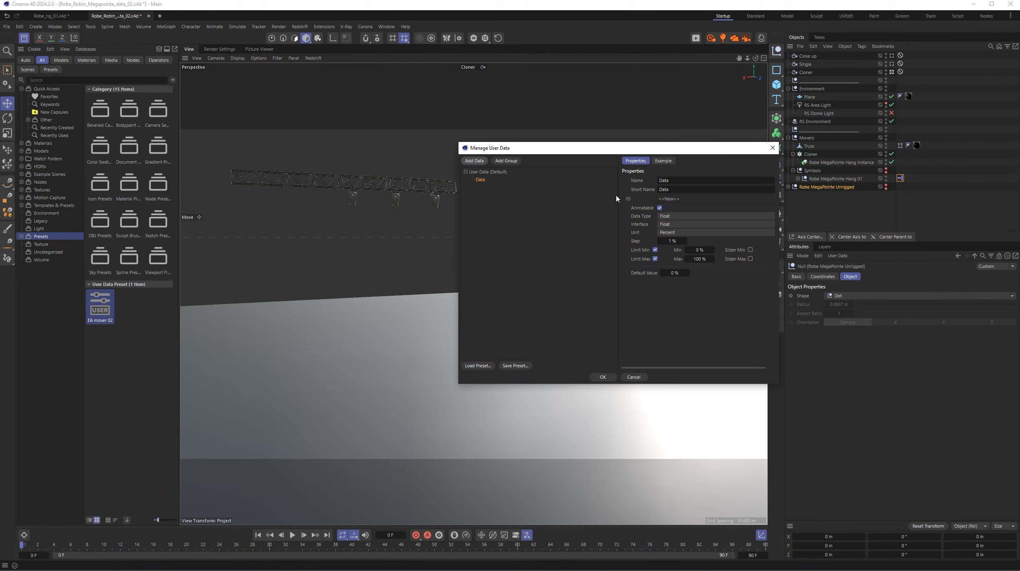
left_click(479, 366)
double_click(409, 229)
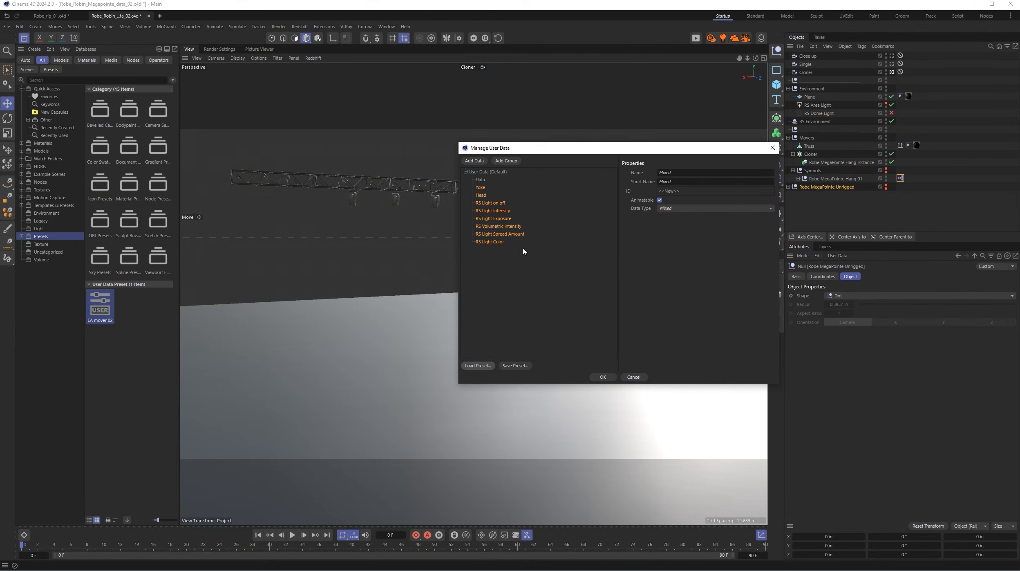
left_click(604, 377)
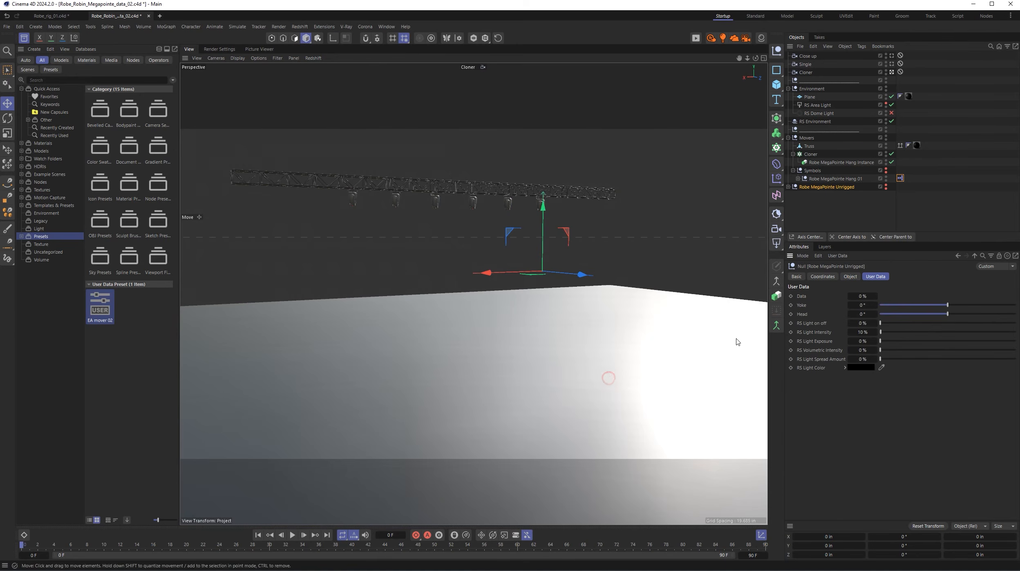
- Keyframe Yoke and Head of Robe MegaPointe Hang 01 at frame 0 and go to the end of the animation
left_click(819, 179)
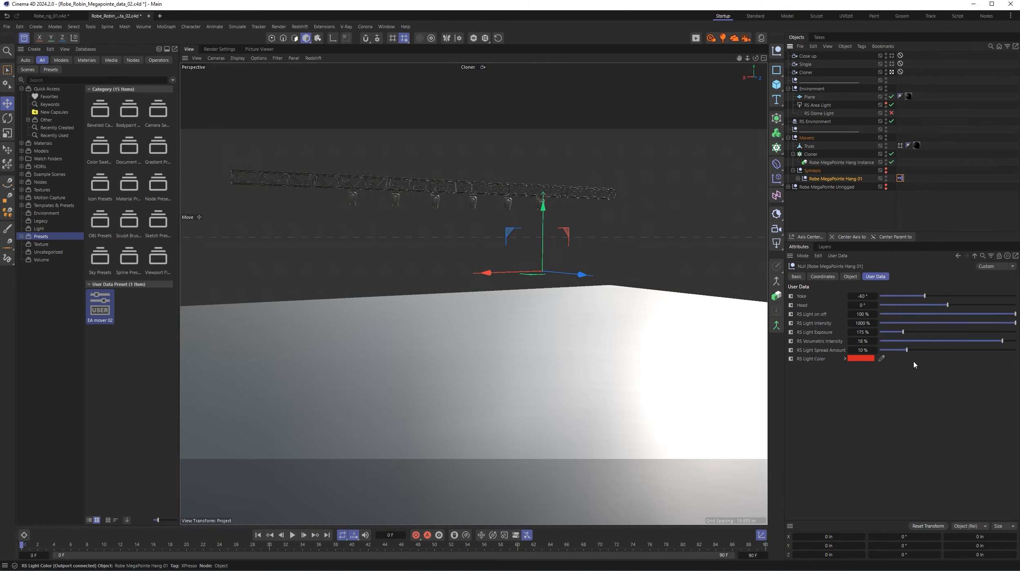
left_click(791, 296)
left_click(790, 305)
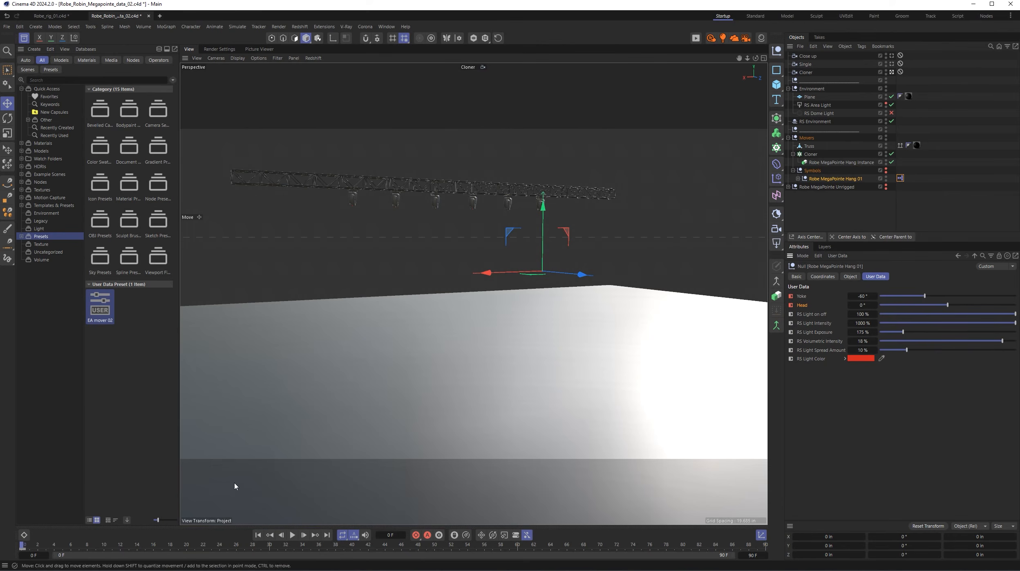
left_click(326, 534)
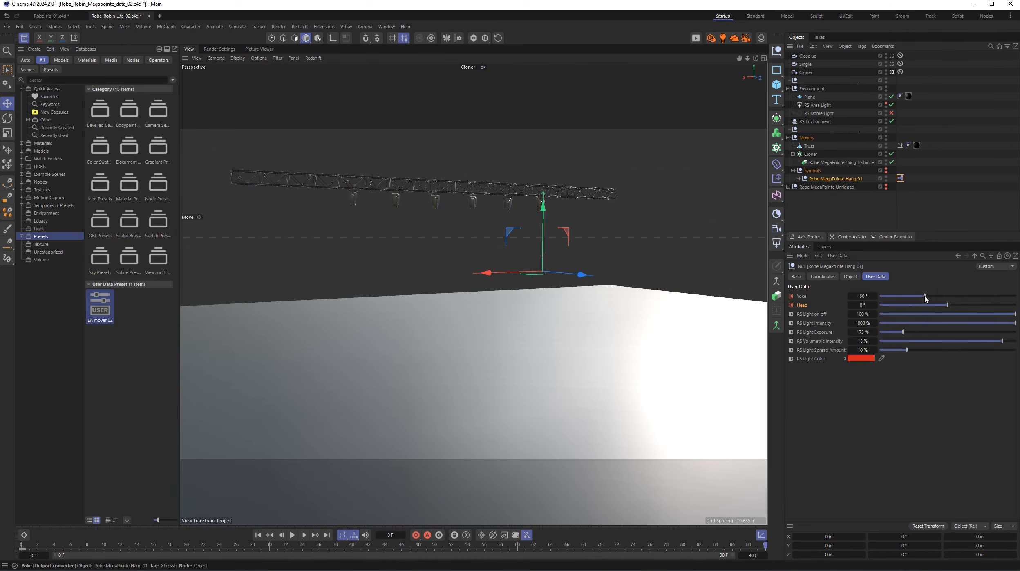
- Set Yoke to 68° and Head to 96° for Robe MegaPointe Hang 01 and keyframe both at the end of the animation
left_click_drag(926, 298, 1003, 306)
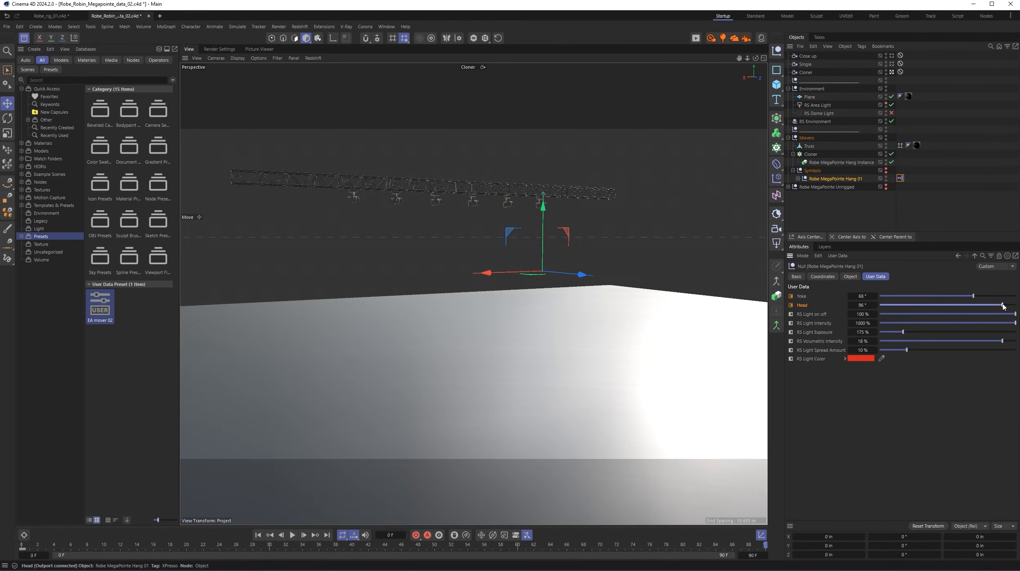
left_click(791, 296)
left_click(791, 305)
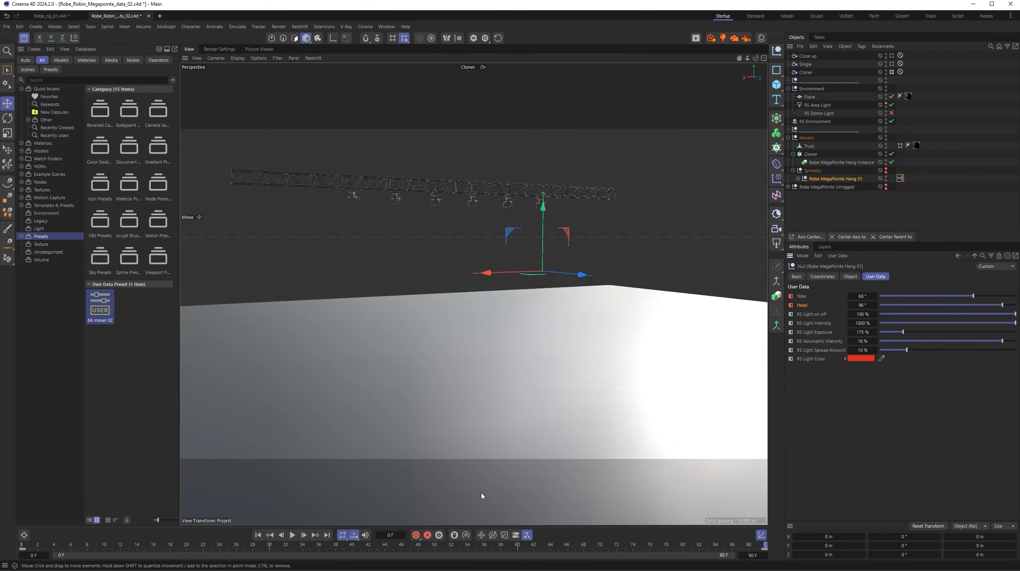
- Play the fixture animation from frame 0 and hide the asset browser to enlarge the viewport
left_click(258, 535)
left_click(292, 535)
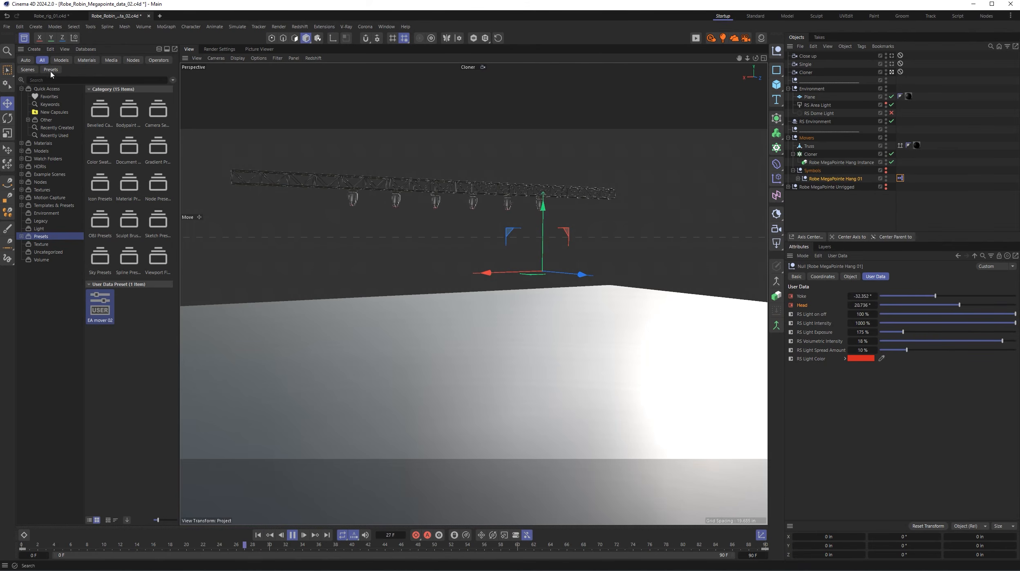
left_click(22, 39)
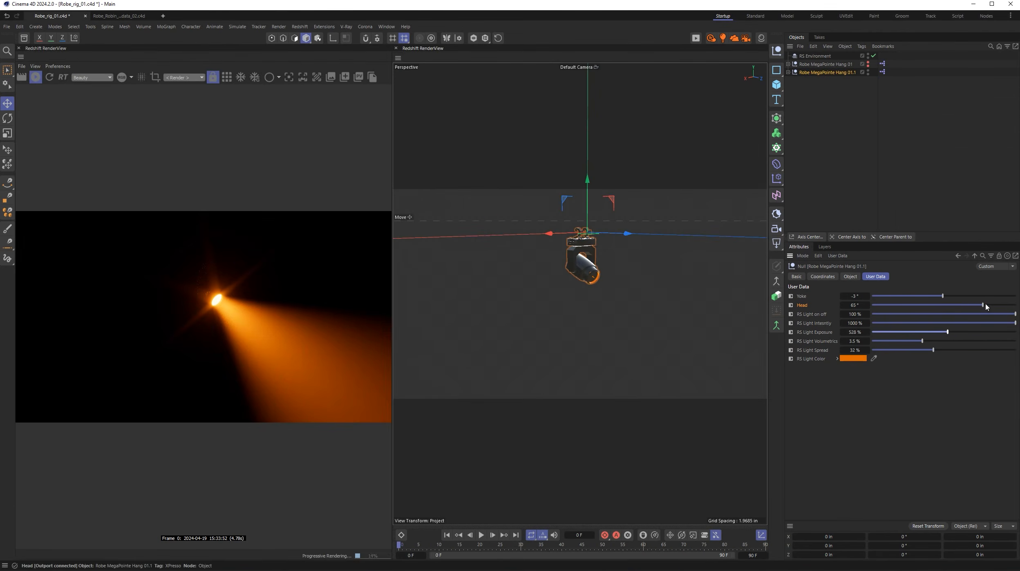
- In the Robe_rig_01 scene, set the fixture's Yoke to 3°, RS Light Spread to 10 %, and RS Light Color to red
left_click_drag(924, 296, 945, 296)
left_click_drag(922, 341, 891, 350)
left_click(862, 359)
left_click_drag(931, 436, 838, 435)
left_click(935, 368)
- Create an instance of Robe MegaPointe Hang 01.1 and place it inside a new Cloner
left_click(682, 275)
scroll(676, 279, "down", 5)
left_click_drag(618, 312, 600, 316, "alt")
middle_click_drag(600, 320, 579, 327, "alt")
left_click(829, 73)
left_click(776, 296)
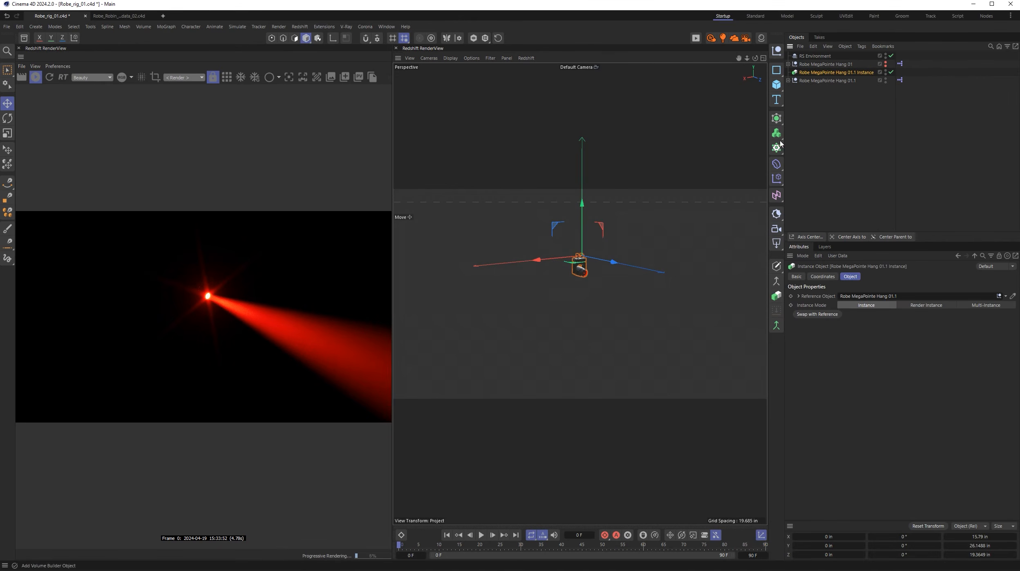
left_click(776, 147, "alt")
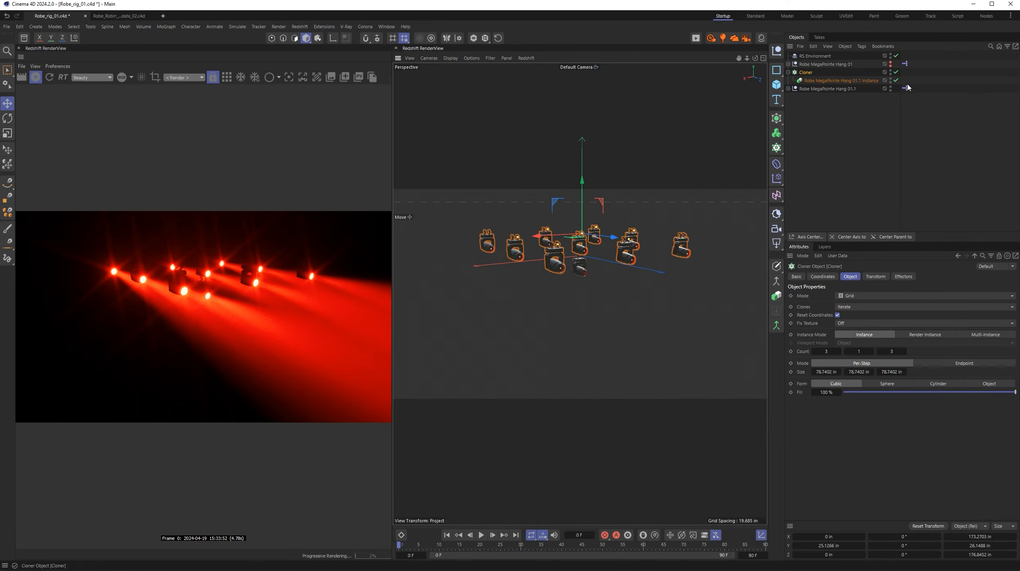
- Group Robe MegaPointe Hang 01.1 under a null and hide the null in the viewport and the render
left_click(831, 88)
key("alt+g")
left_click(891, 89, "alt")
left_click(890, 89, "alt")
left_click(788, 89)
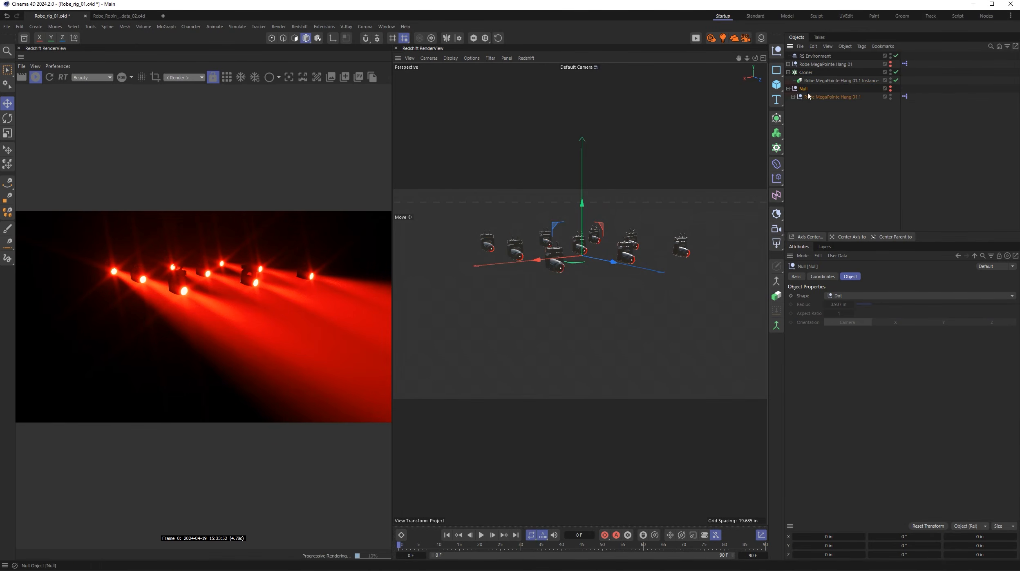
- Set the Head of Robe MegaPointe Hang 01.1 to -51° and change its RS Light Color to green
left_click(832, 97)
left_click_drag(994, 305, 912, 305)
left_click(854, 358)
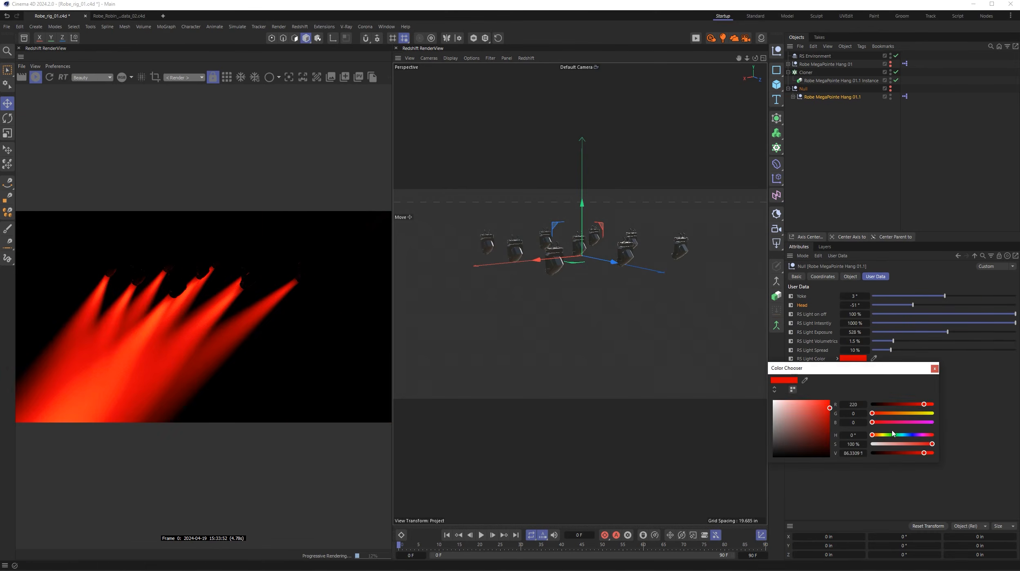
left_click_drag(872, 435, 888, 435)
left_click(935, 368)
- Set the fixture's Yoke to -180°, narrow its RS Light Spread below 10 %, and adjust its Head to a lower angle
mouse_move(944, 296)
left_mouse_down()
mouse_move(893, 305)
mouse_move(872, 295)
mouse_move(945, 305)
left_mouse_up()
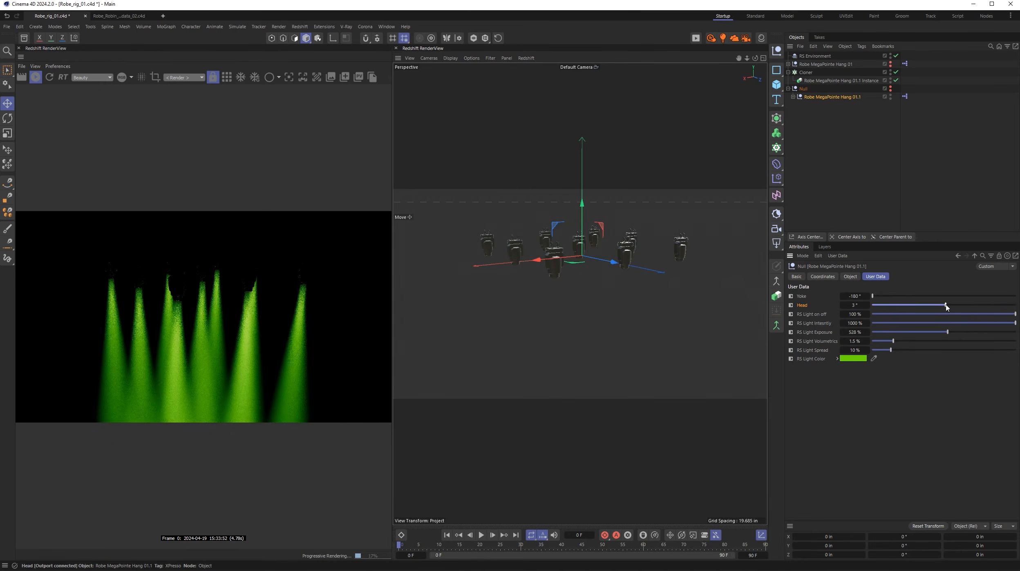
mouse_move(891, 351)
left_mouse_down()
mouse_move(985, 352)
mouse_move(880, 355)
left_mouse_up()
left_click_drag(605, 275, 622, 264, "alt")
mouse_move(946, 304)
left_mouse_down()
mouse_move(997, 305)
mouse_move(935, 308)
left_mouse_up()
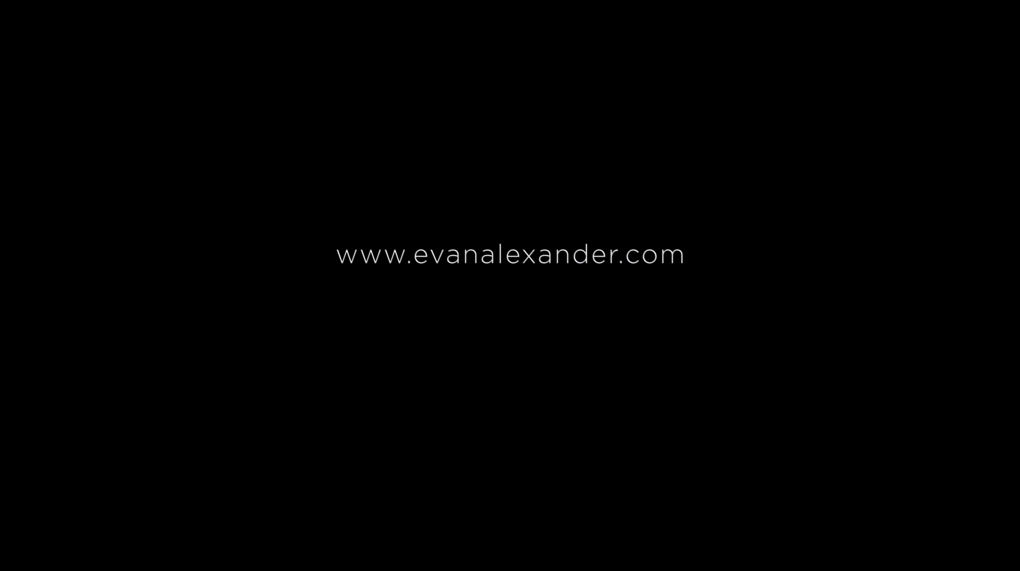